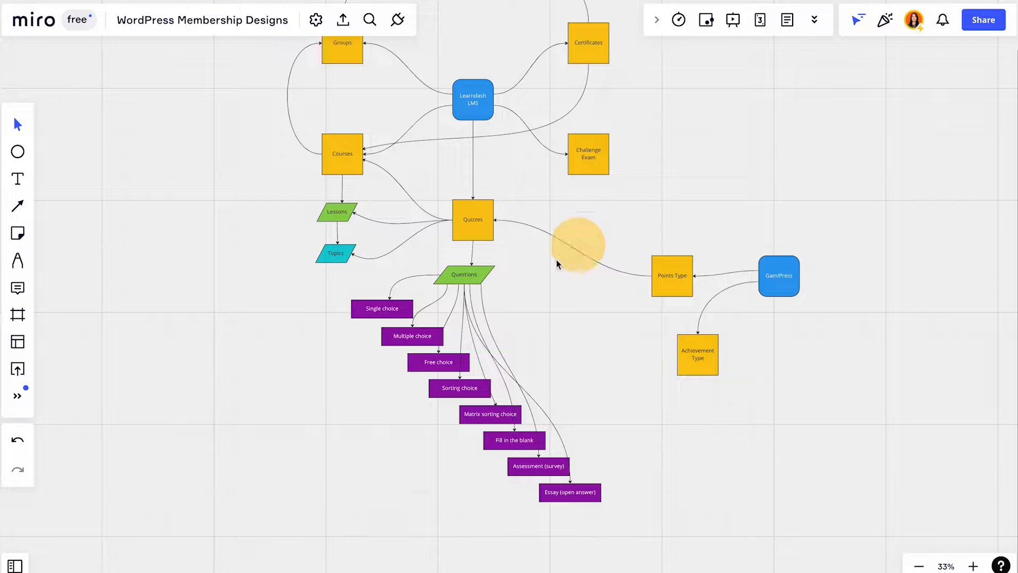
Examine the LearnDash LMS diagram, from the Quizzes node through Questions to the individual question types.
drag(257, 162, 266, 240)
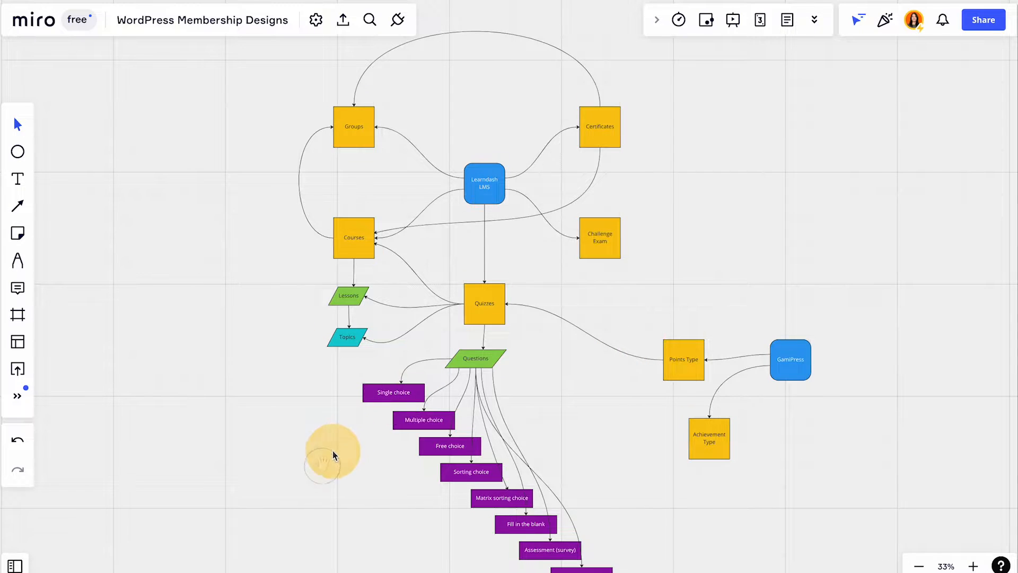
drag(334, 454, 275, 337)
drag(231, 224, 230, 304)
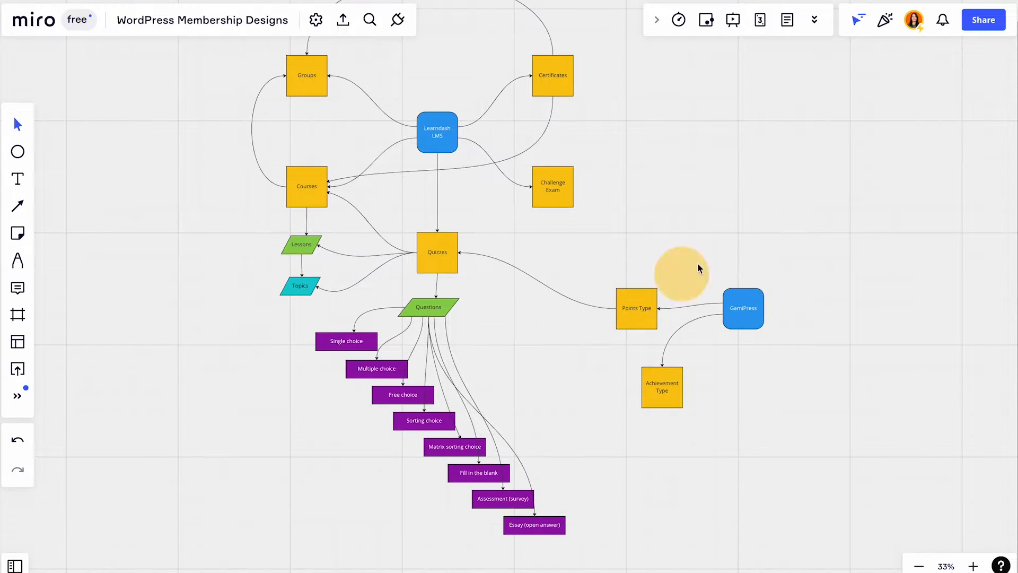
drag(255, 423, 262, 403)
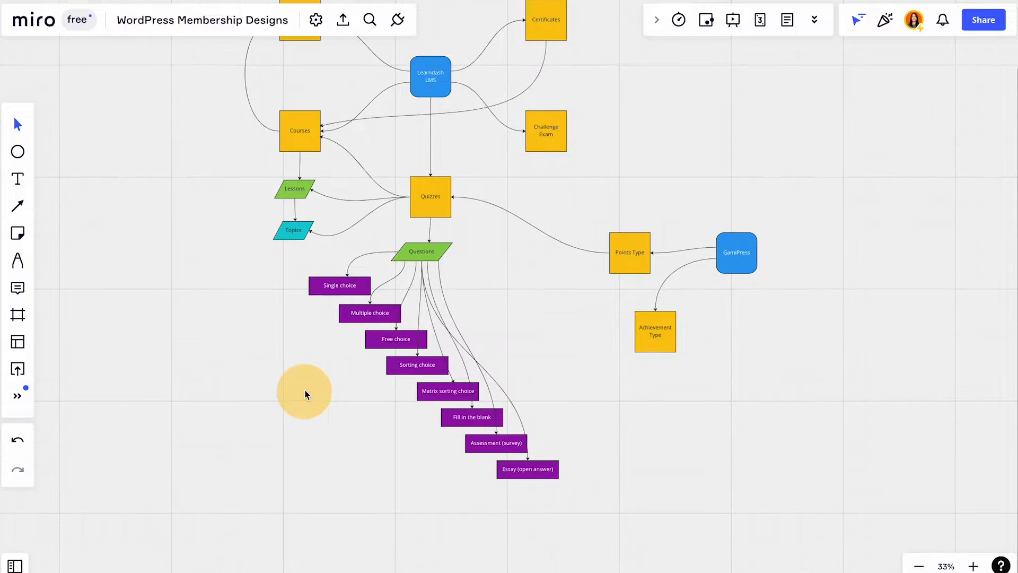
key(ctrl+plus)
key(ctrl+plus)
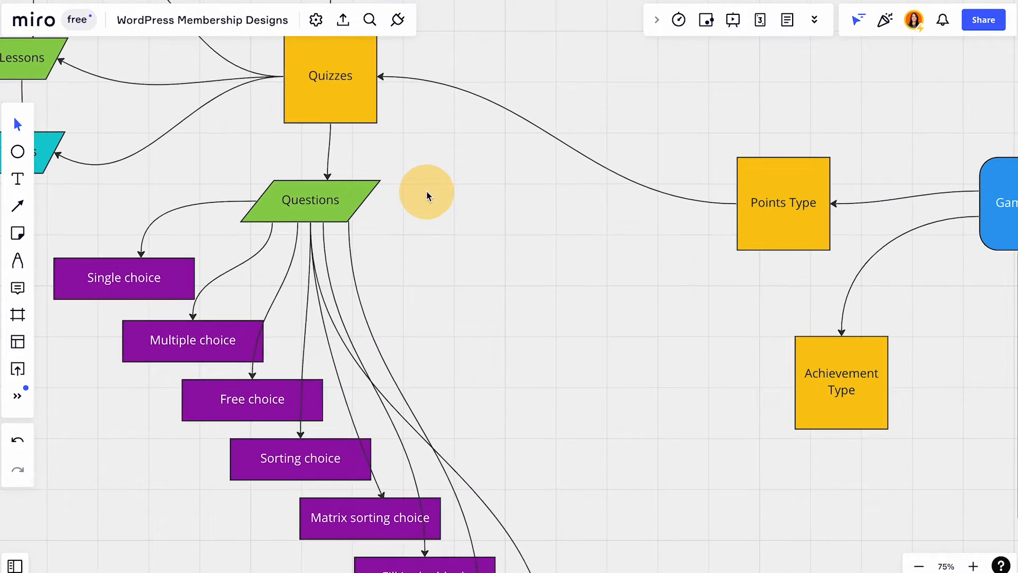
key(ctrl+plus)
drag(389, 164, 613, 317)
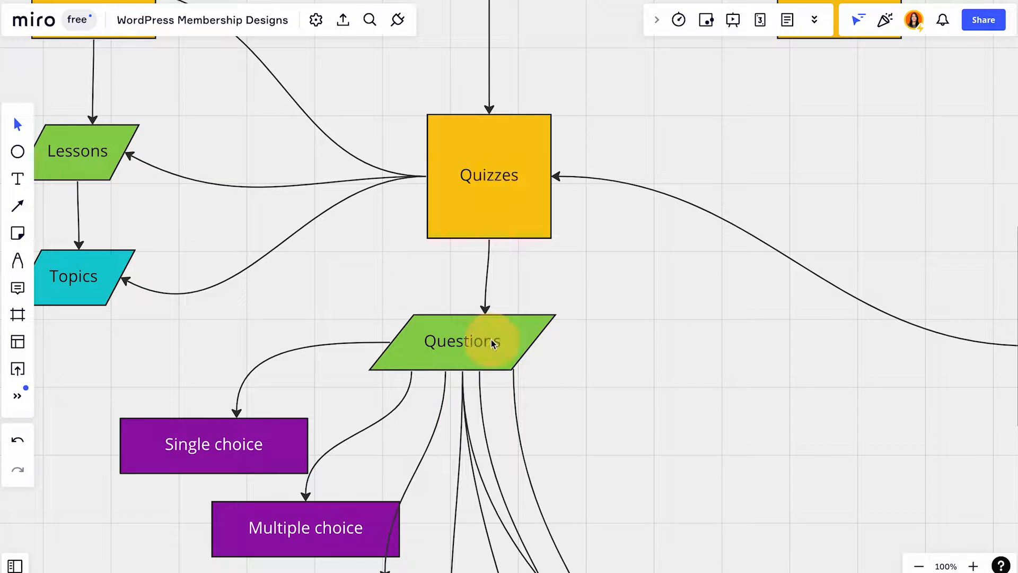
drag(619, 453, 604, 340)
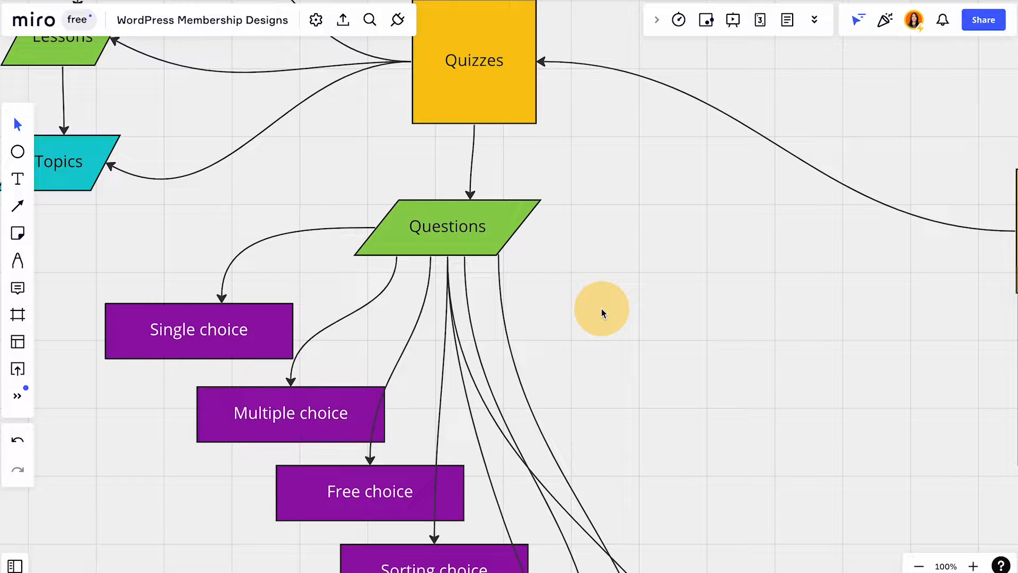
drag(152, 500, 191, 380)
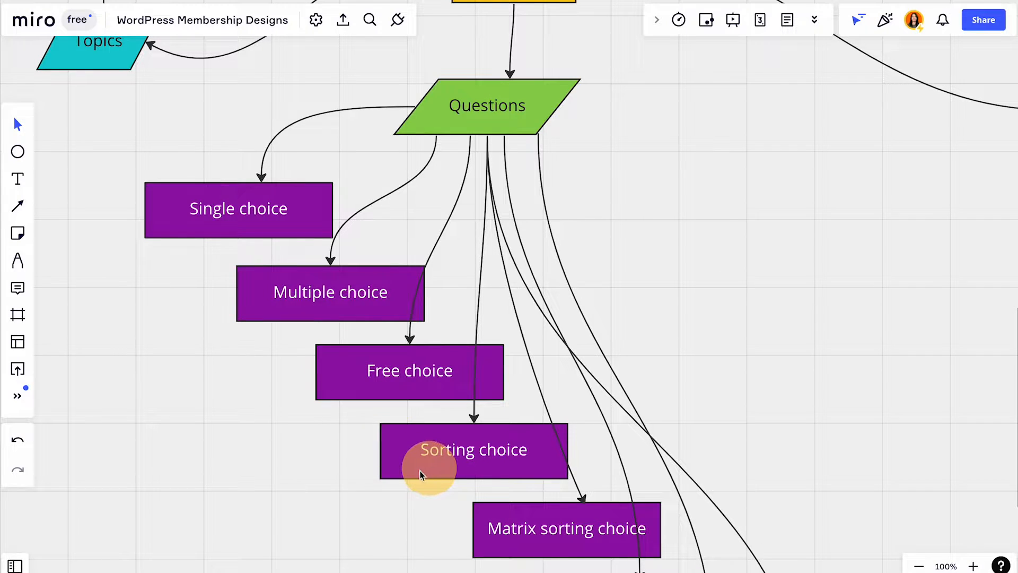
drag(351, 528, 232, 313)
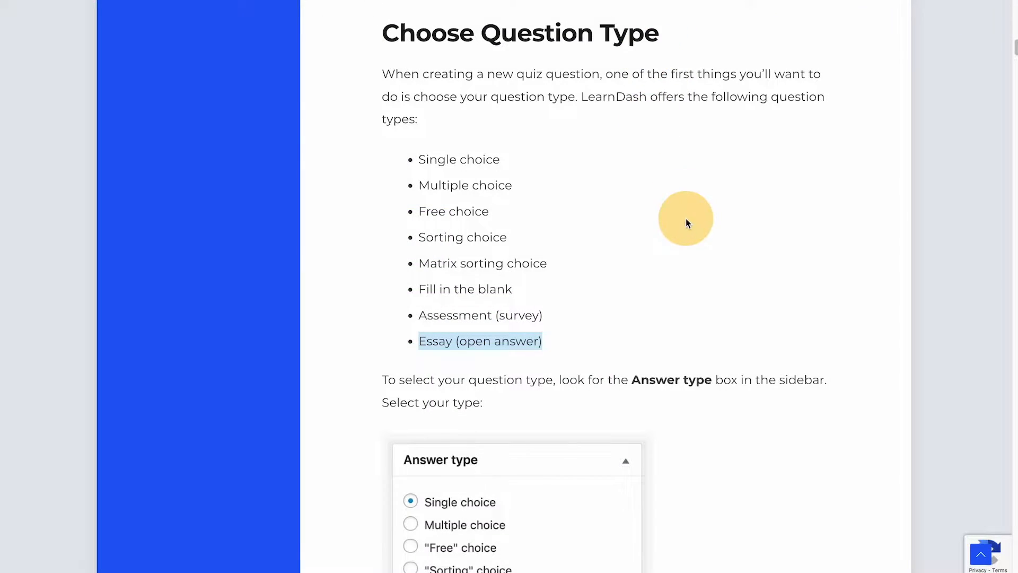
Read the LearnDash documentation on choosing a question type, question title and text, and points to be awarded.
scroll(686, 220, up, 1)
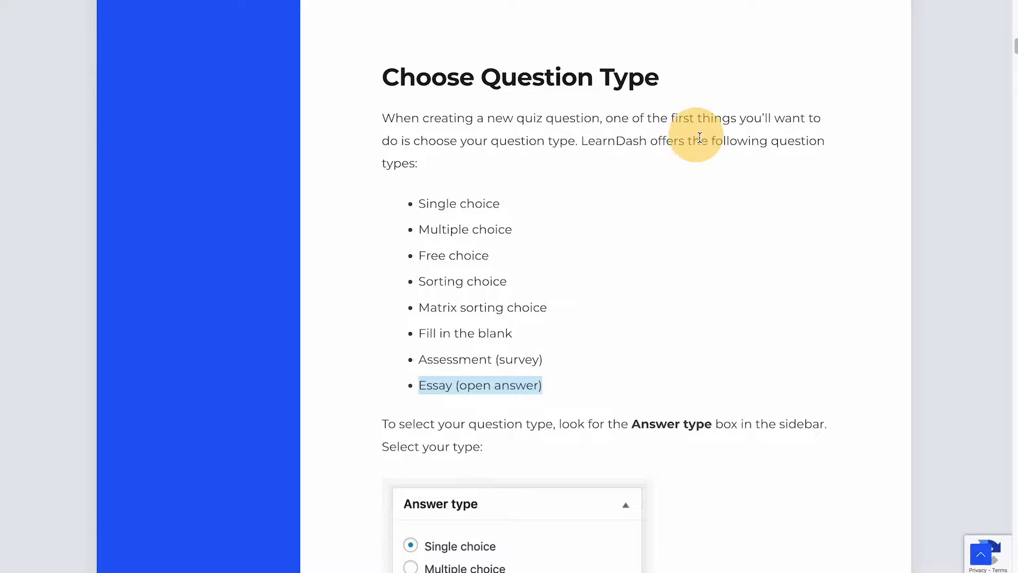
drag(417, 203, 601, 397)
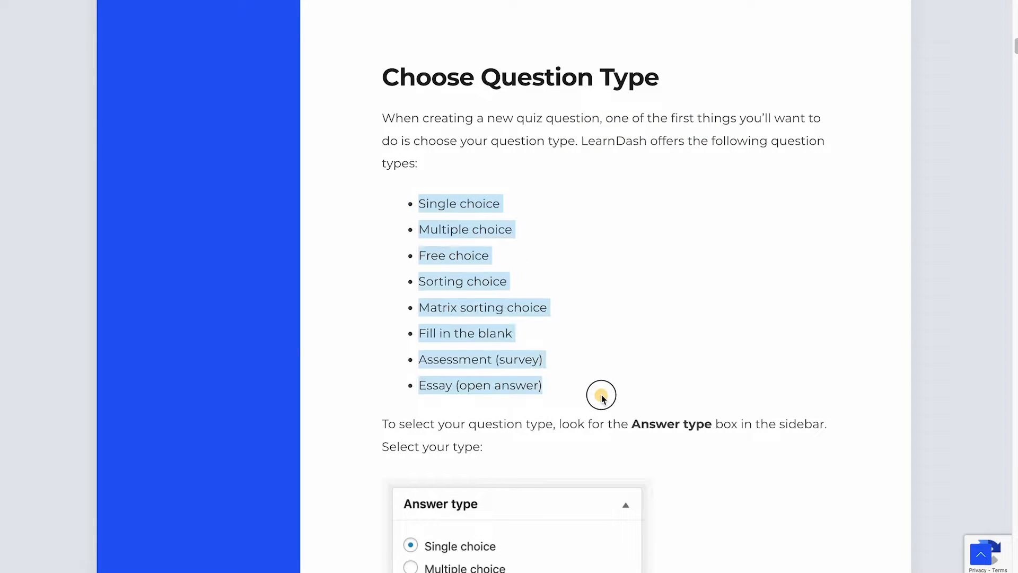
scroll(667, 311, down, 4)
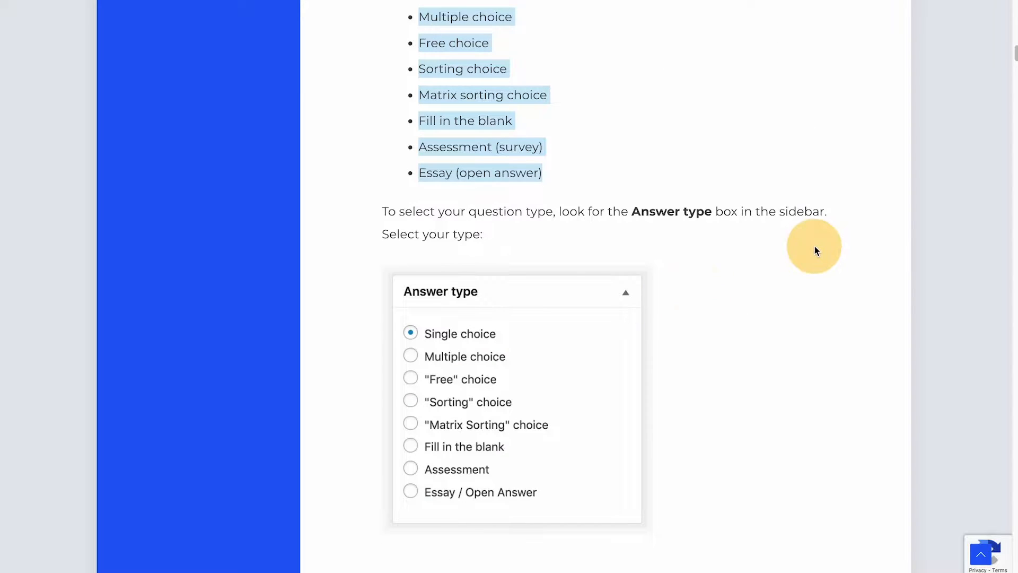
scroll(815, 246, down, 2)
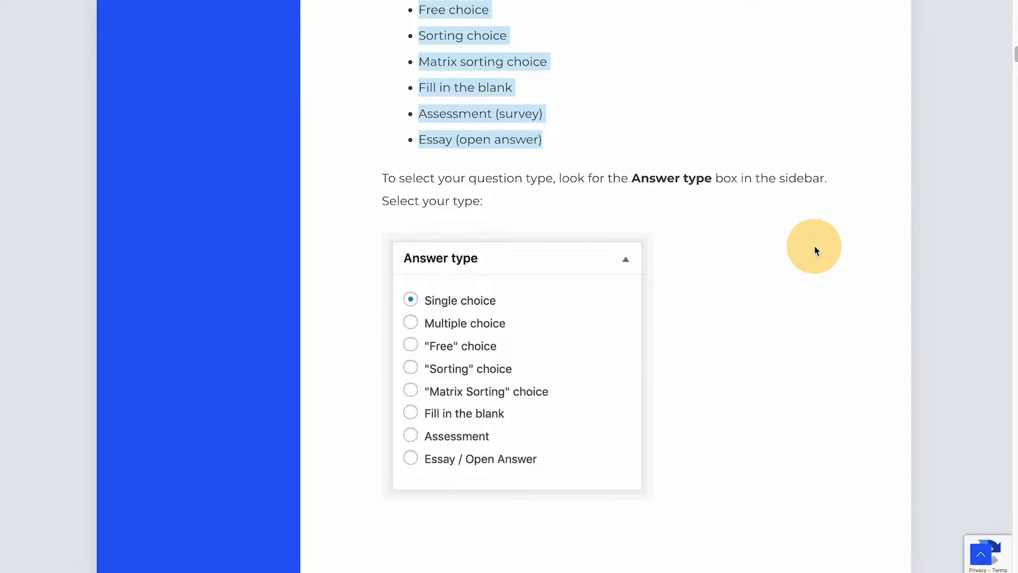
scroll(546, 297, down, 2)
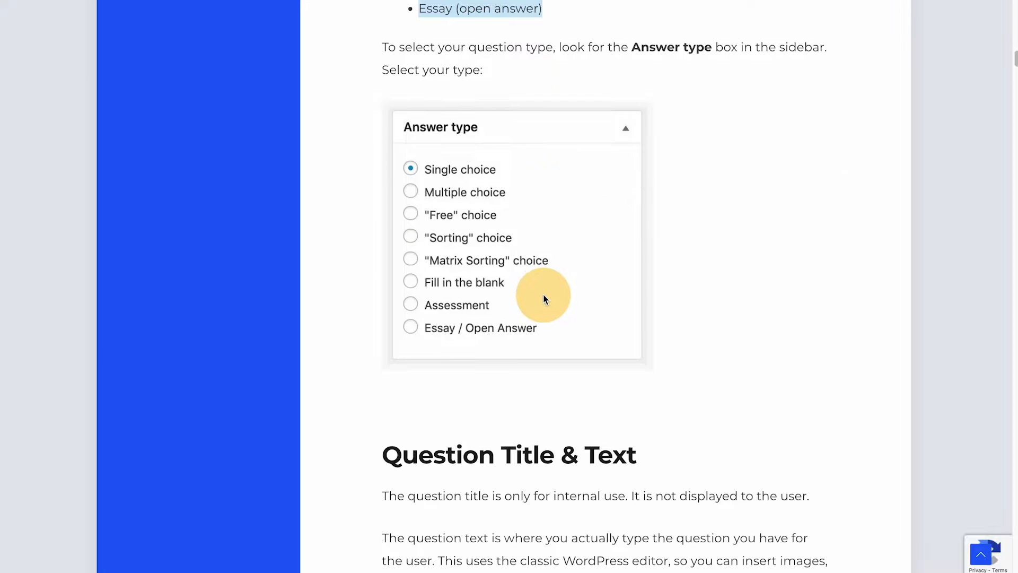
scroll(649, 254, down, 5)
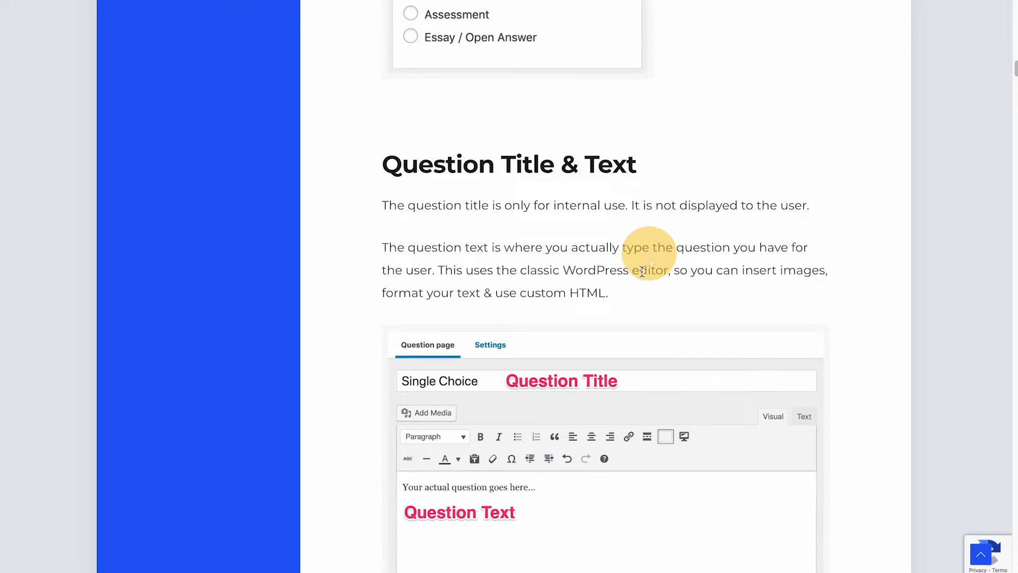
scroll(689, 408, down, 8)
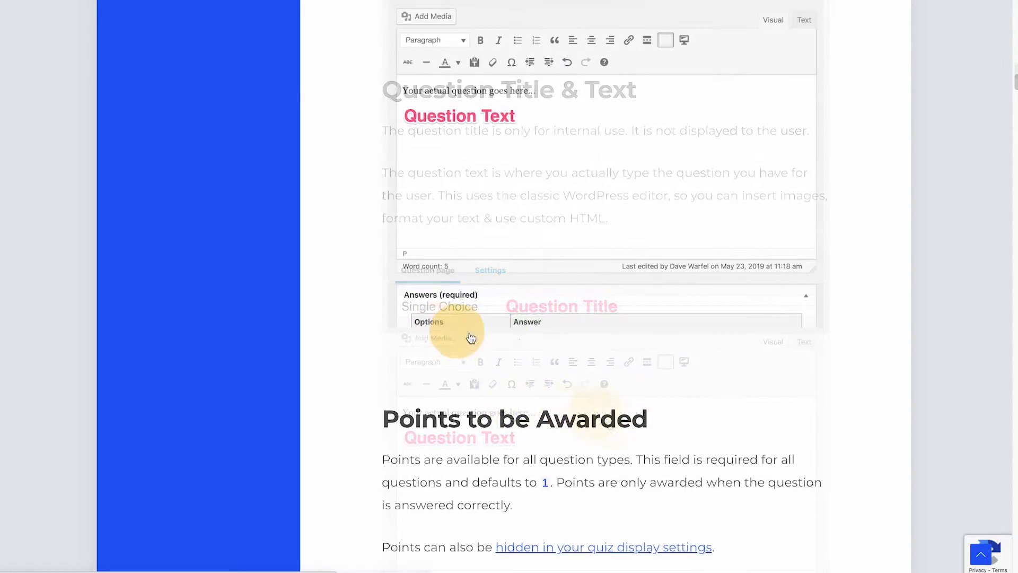
scroll(581, 348, down, 1)
scroll(552, 277, up, 1)
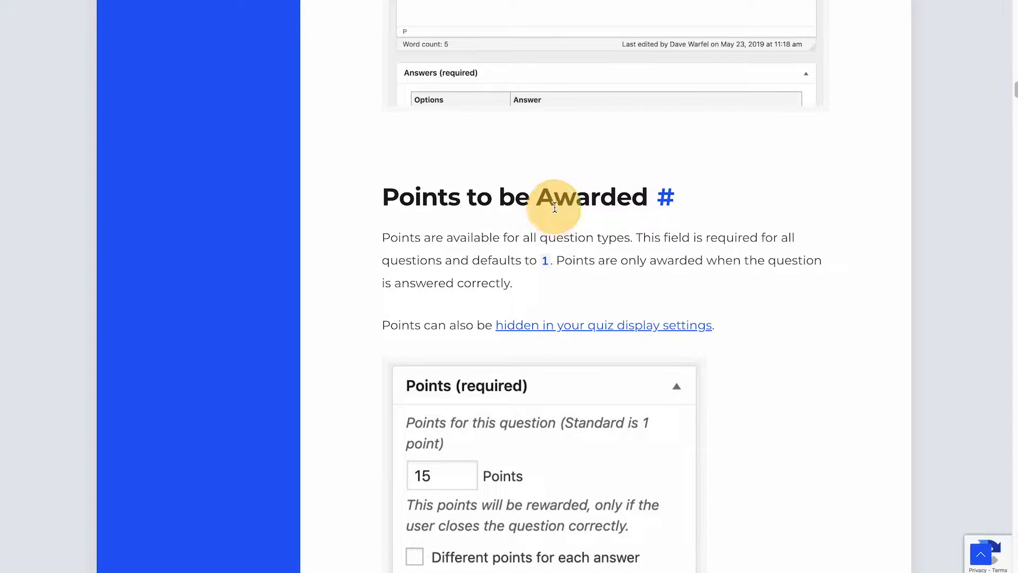
scroll(686, 199, down, 3)
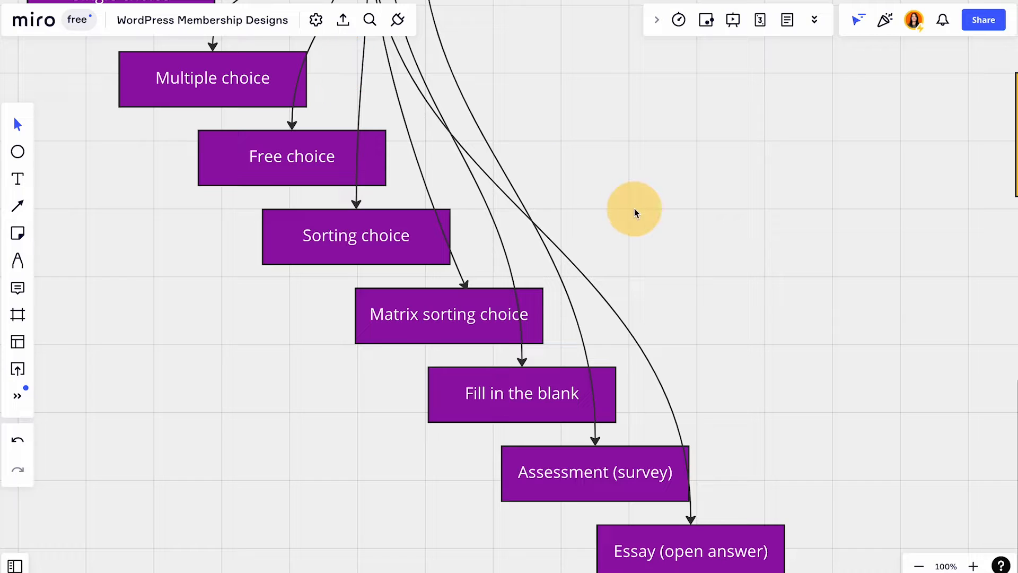
Return to the Miro diagram and examine the question types and the GamiPress branch linked to Quizzes.
scroll(667, 204, down, 3)
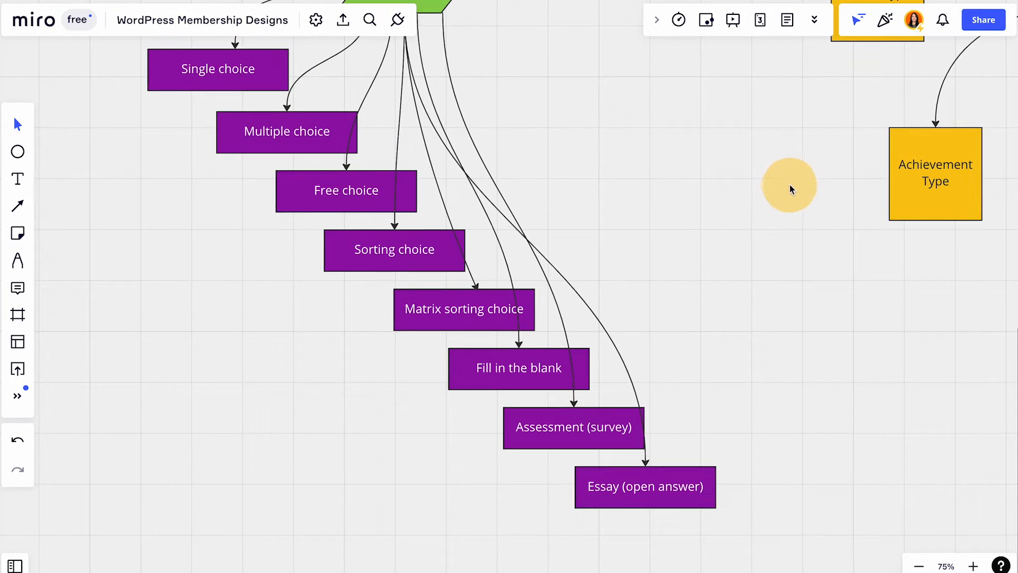
drag(802, 153, 472, 371)
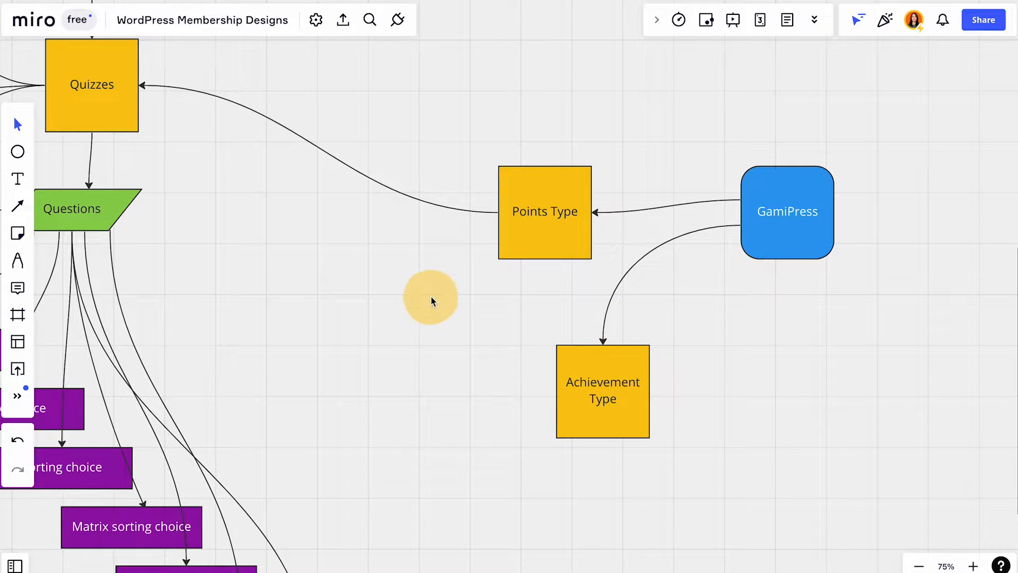
drag(403, 275, 498, 326)
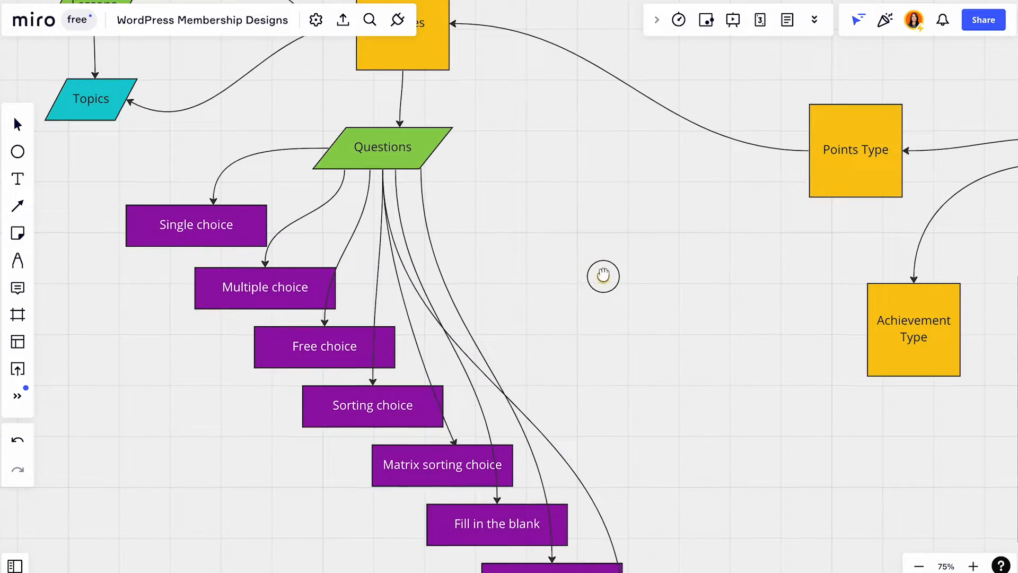
drag(602, 276, 598, 225)
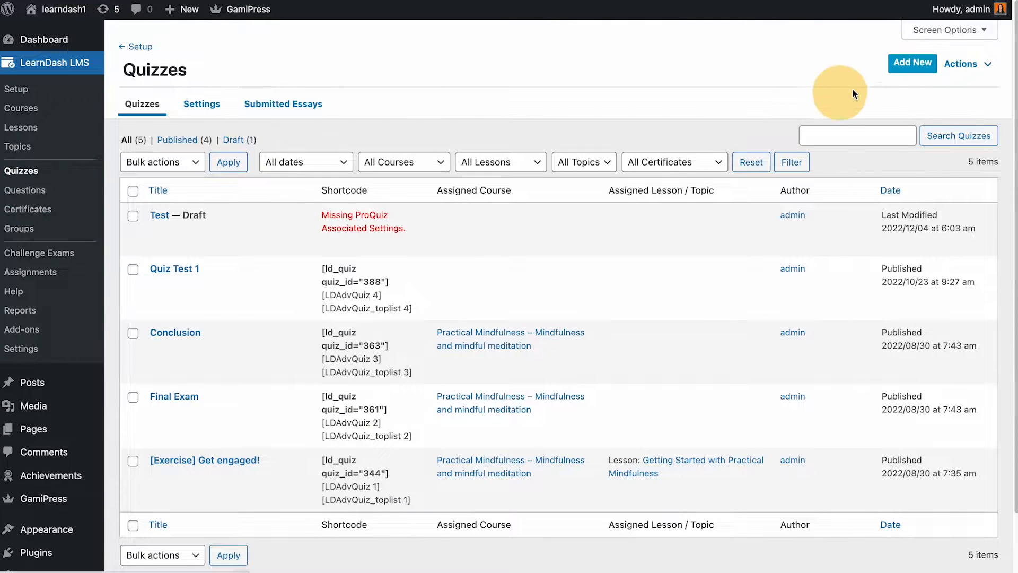
In the WordPress admin, review the global quiz management, email, taxonomy and custom post type settings, and view the submitted essays.
click(201, 103)
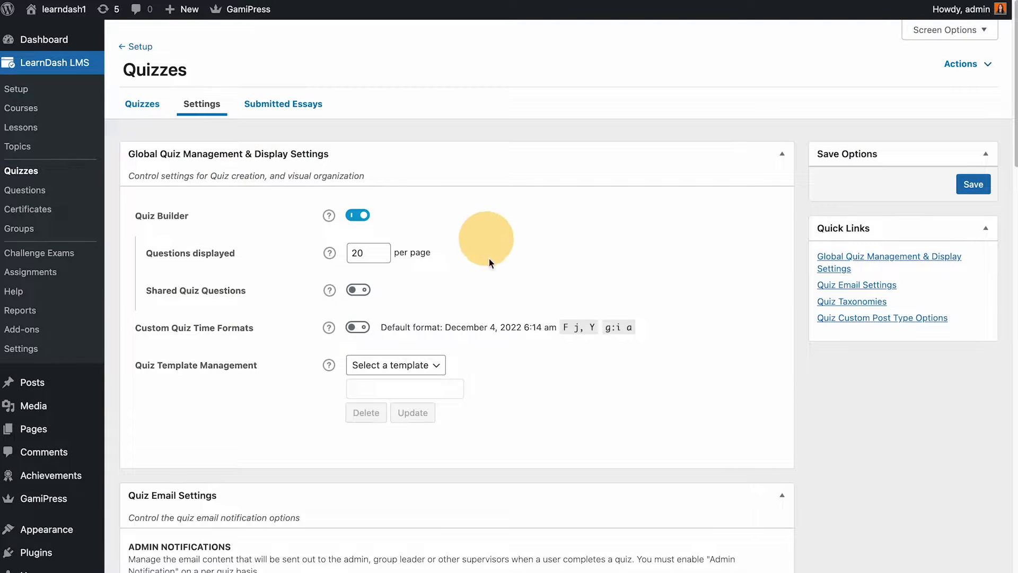
scroll(447, 416, down, 5)
scroll(445, 408, up, 5)
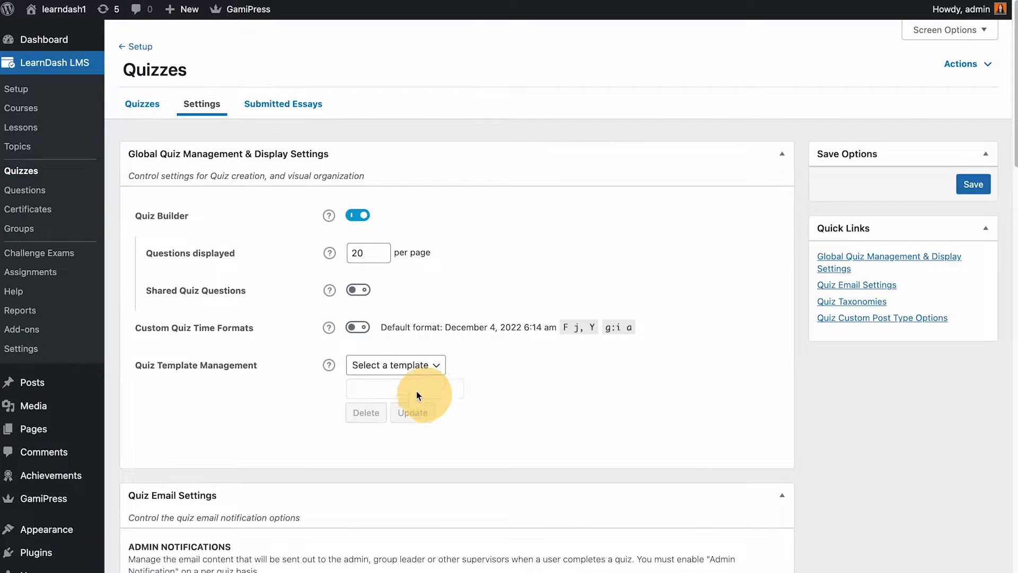
scroll(261, 414, down, 3)
scroll(261, 414, down, 2)
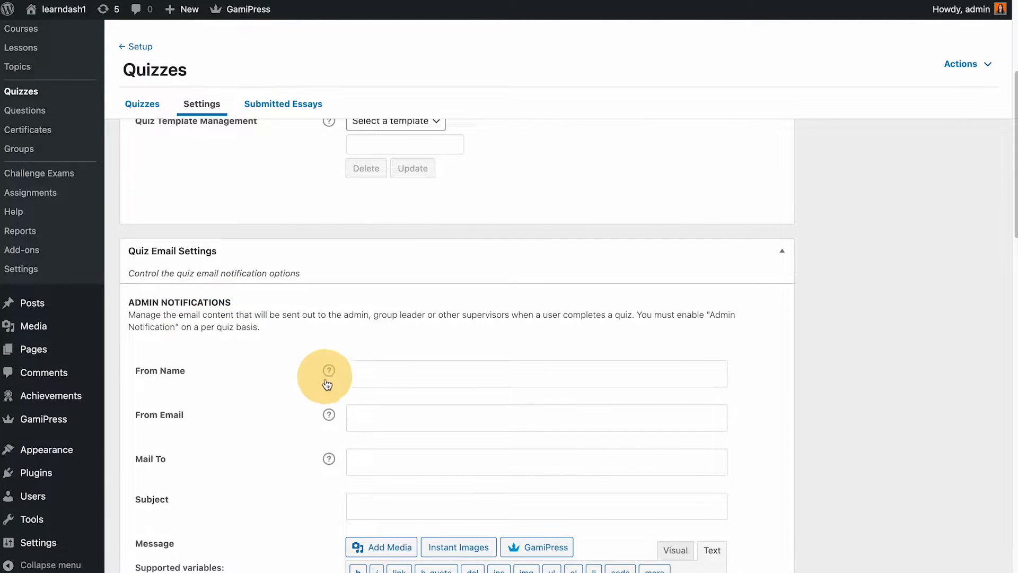
click(361, 372)
scroll(297, 350, down, 1)
scroll(453, 379, down, 7)
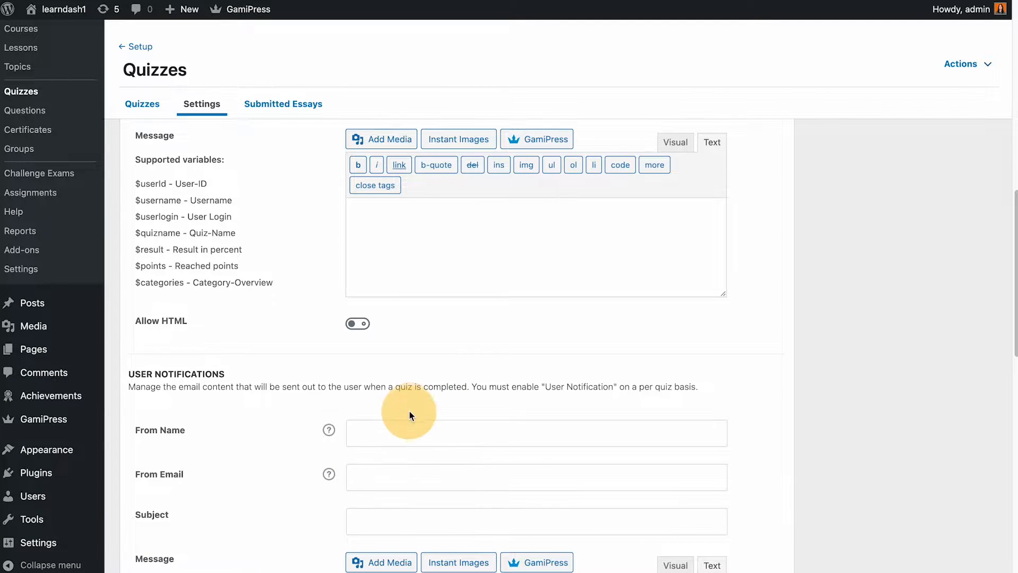
scroll(410, 412, down, 3)
scroll(291, 428, down, 8)
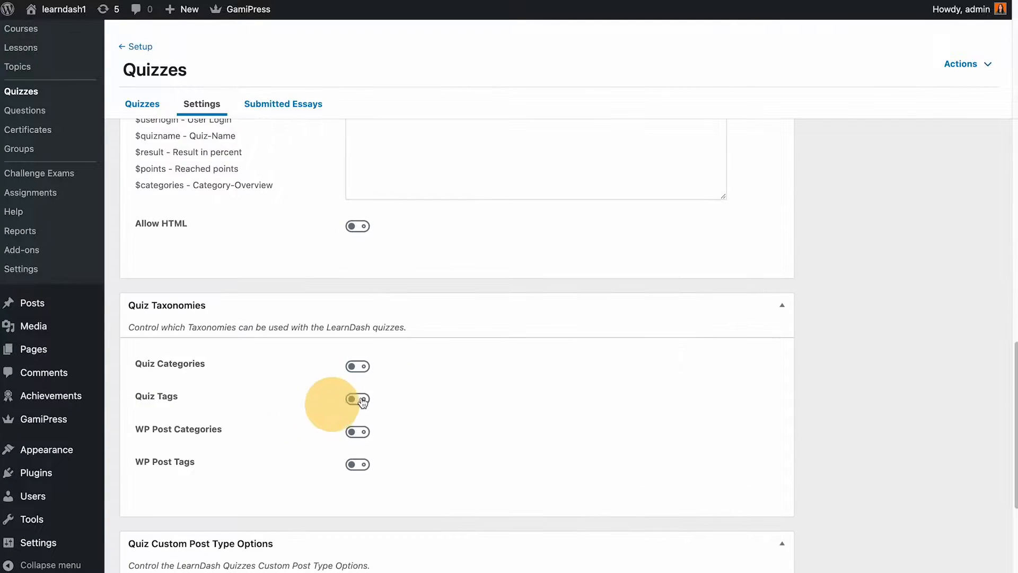
scroll(602, 419, down, 4)
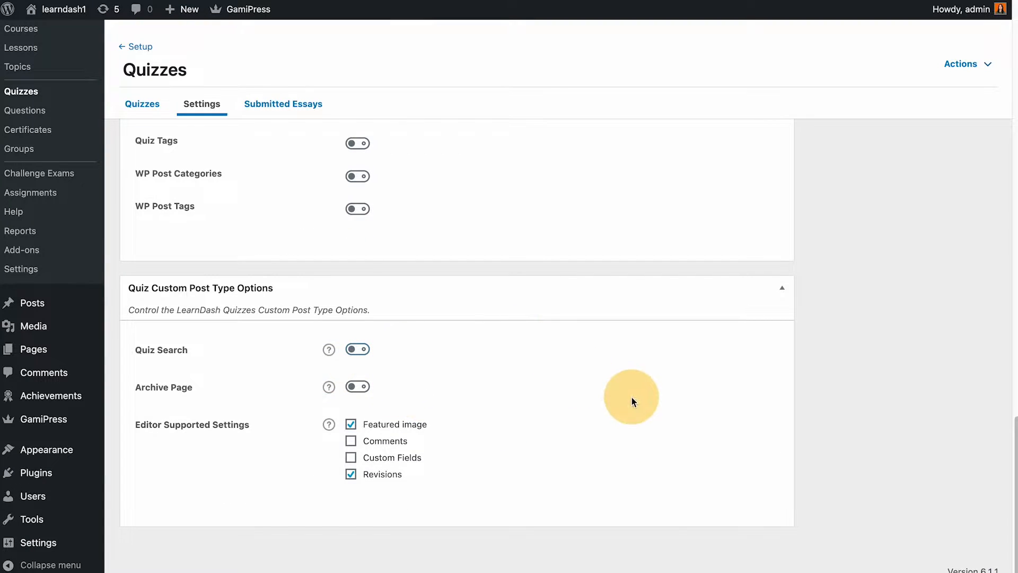
scroll(632, 397, up, 15)
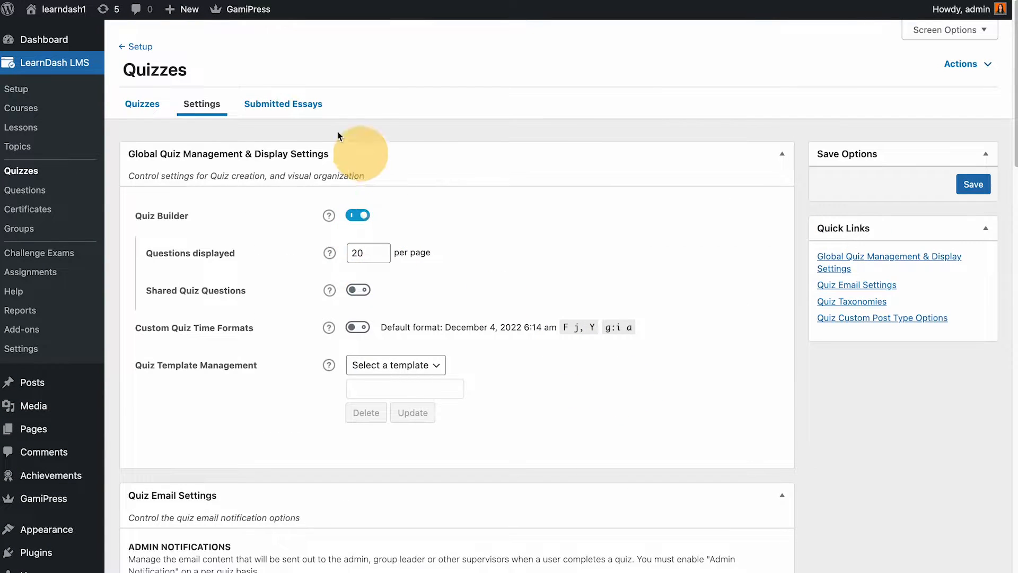
click(272, 105)
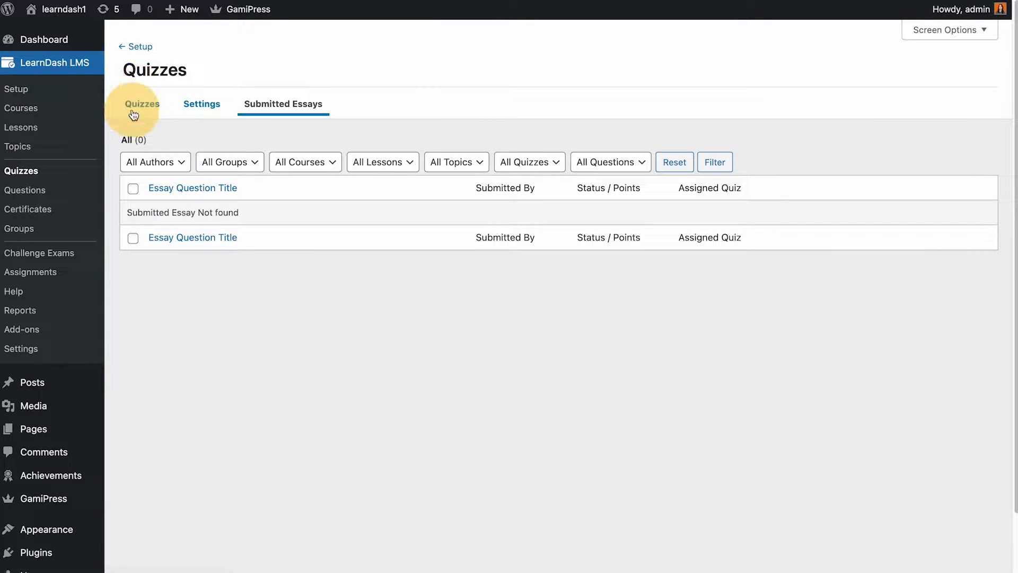
Add a new quiz titled "Test A" with the paragraph "content goes here" as its content.
click(151, 110)
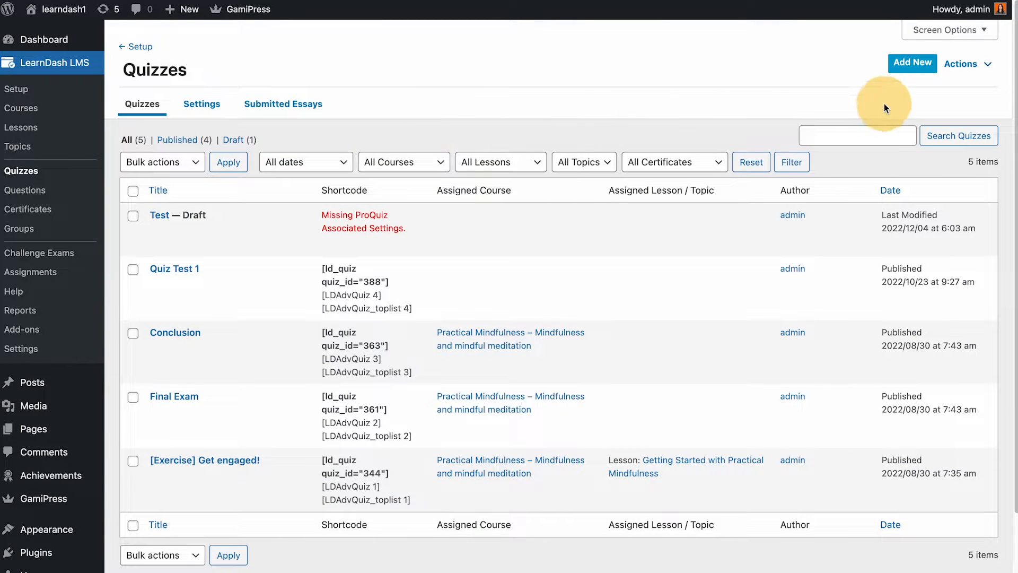
click(907, 69)
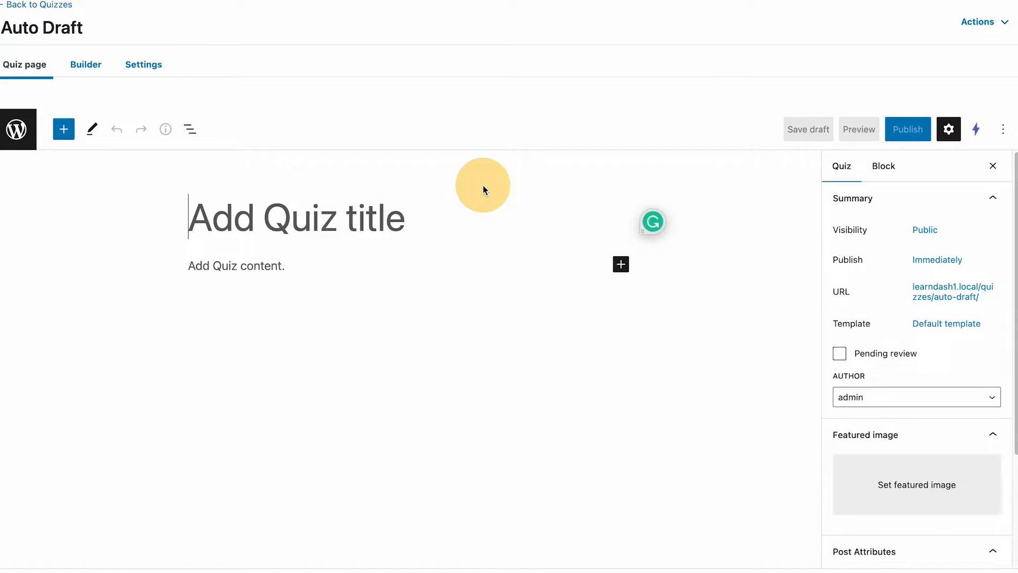
text(Test)
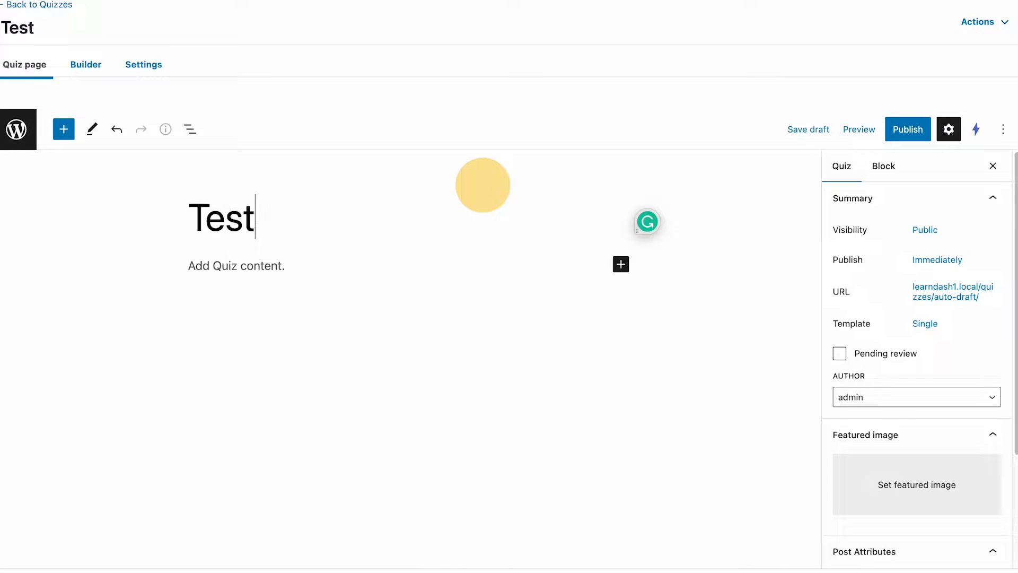
text( A)
click(480, 188)
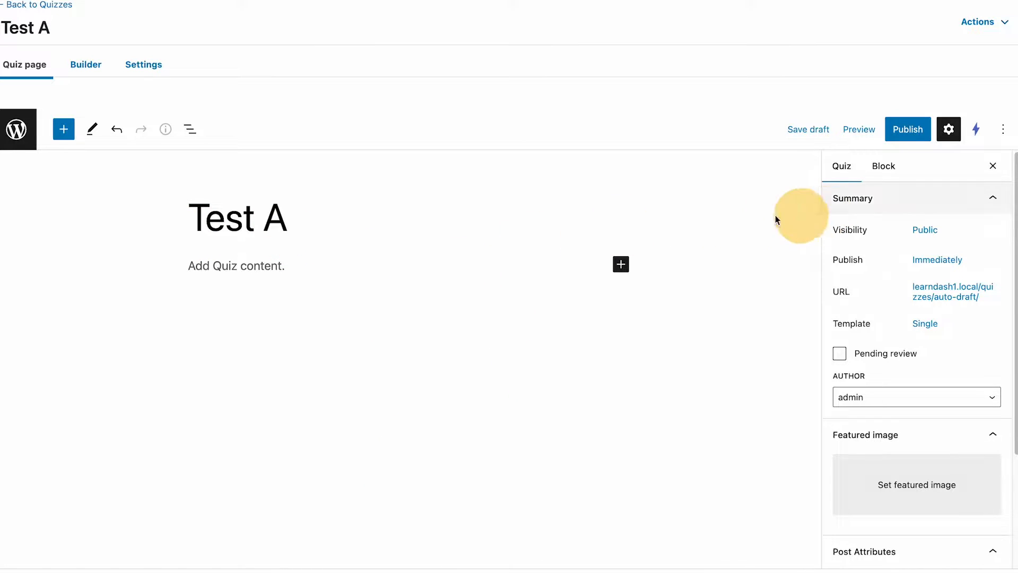
click(228, 265)
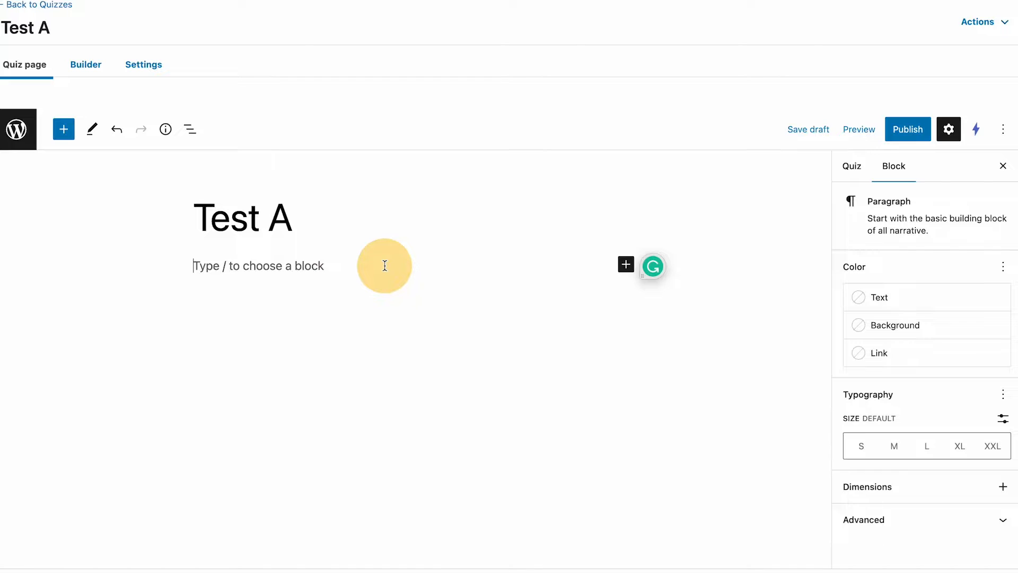
text(content goes here)
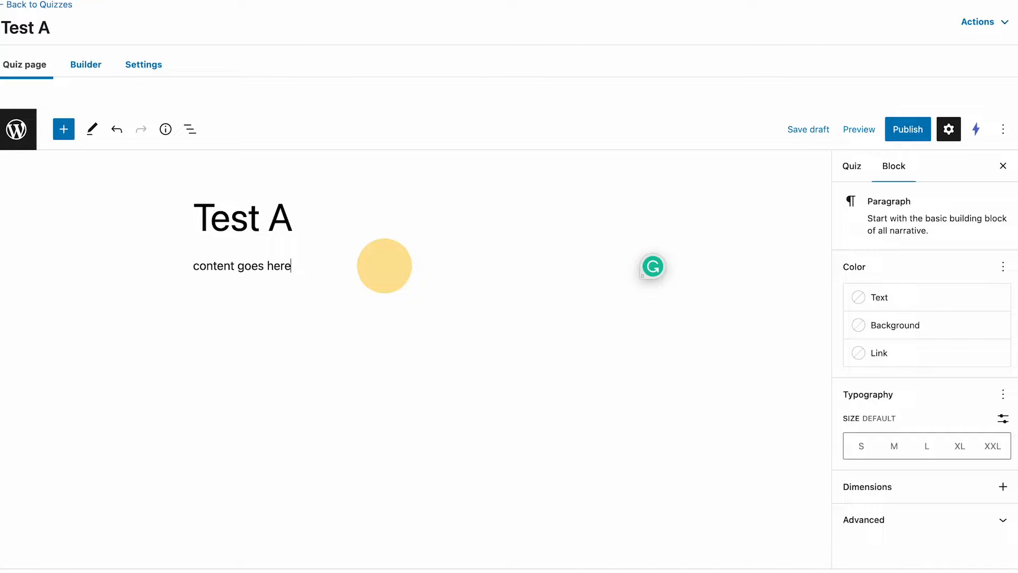
Publish the Test A quiz and view its live page, returning to the quiz editor.
click(907, 128)
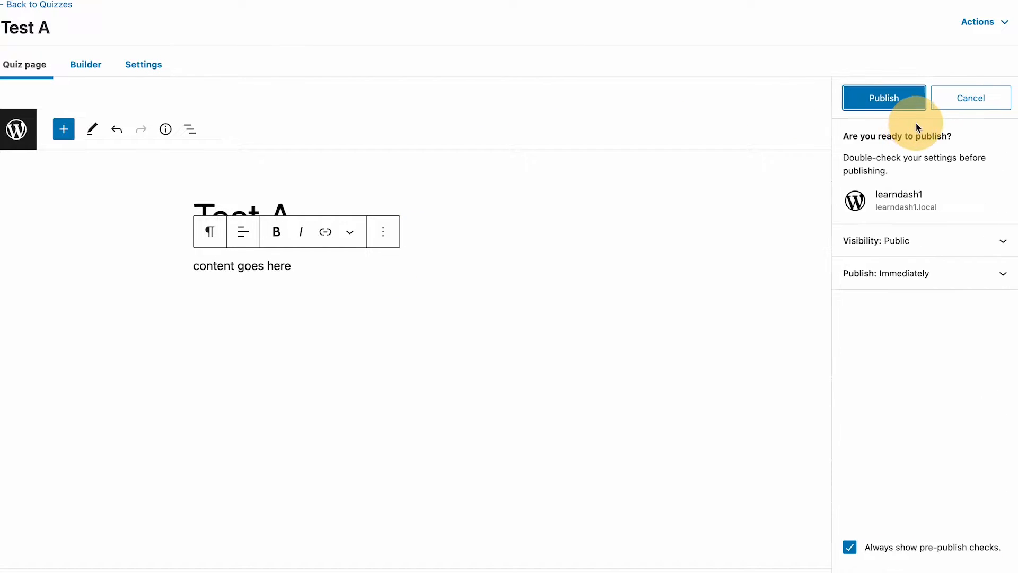
click(884, 101)
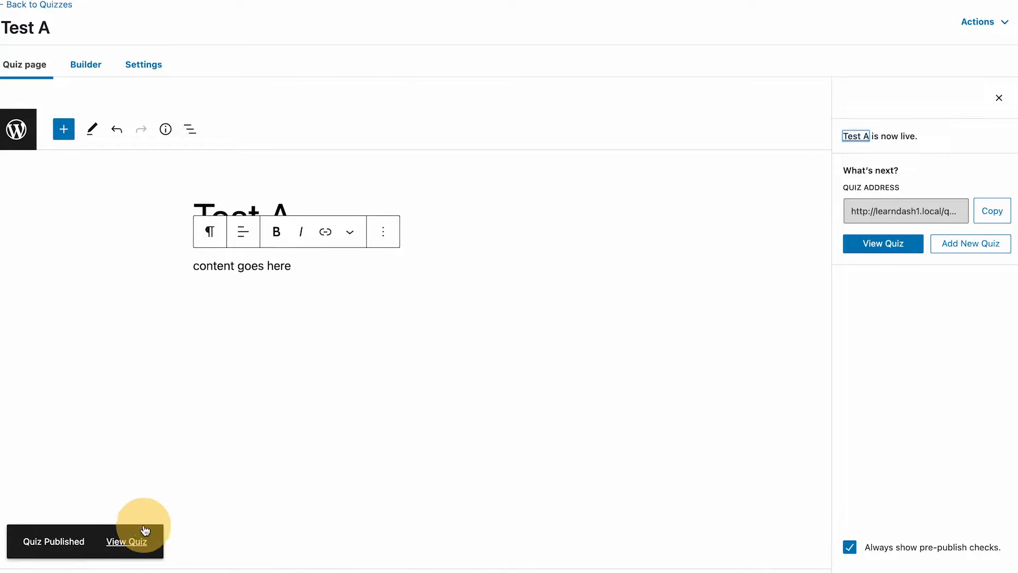
click(125, 541)
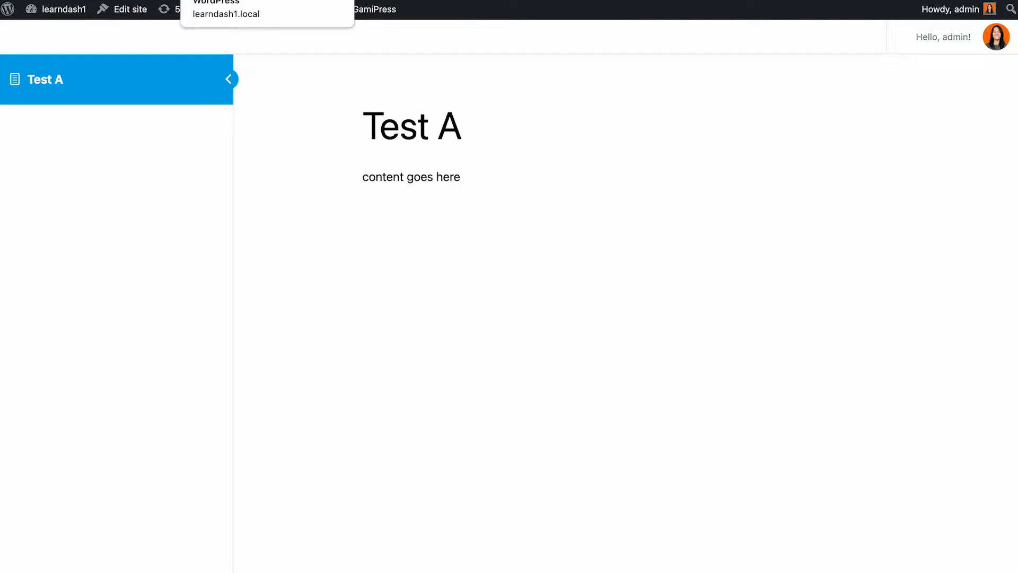
click(239, 0)
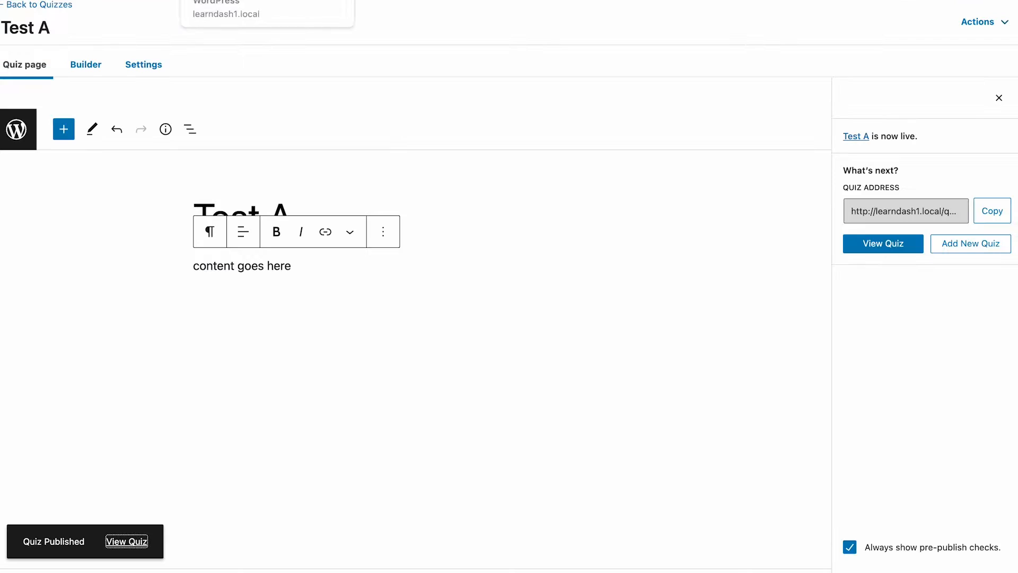
Add a new question labelled "Admin Label Purpose Only" to the quiz in the quiz builder.
click(80, 66)
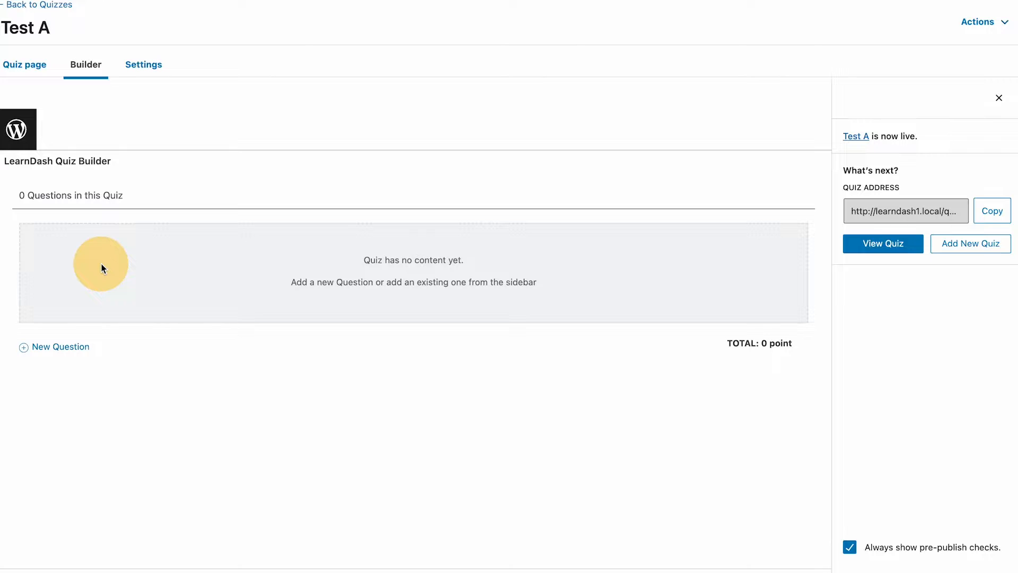
click(69, 350)
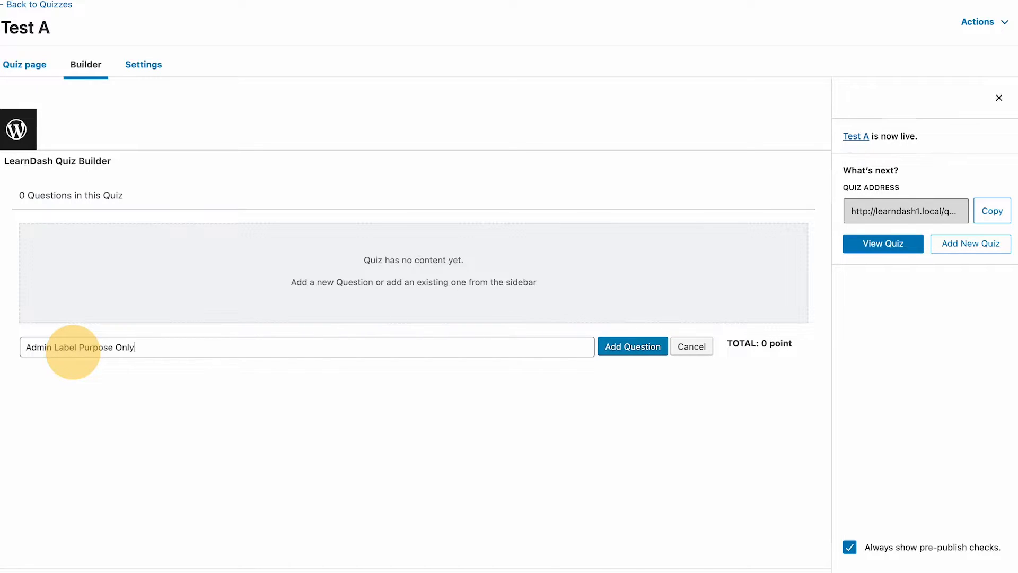
click(628, 346)
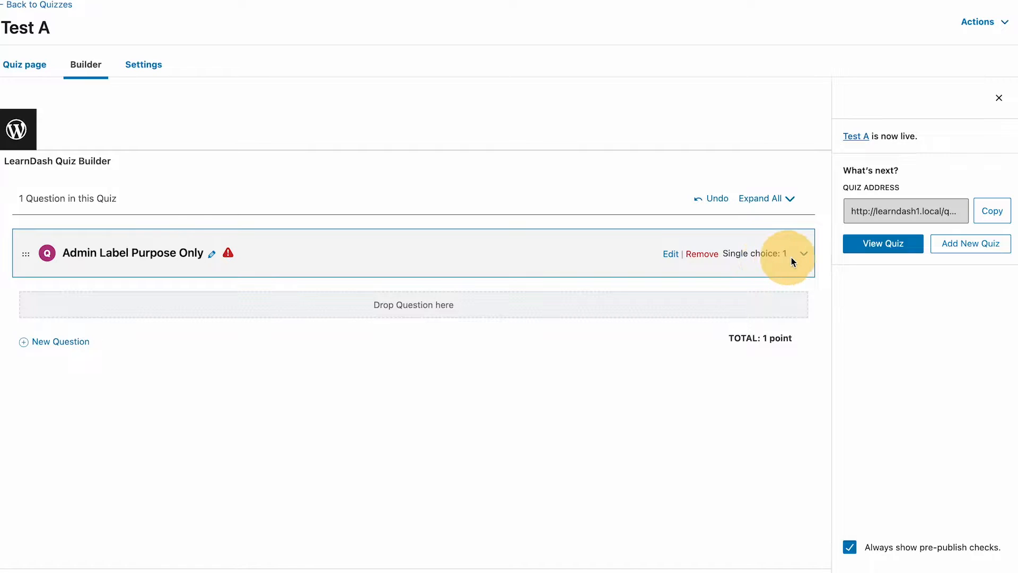
Expand the question and save "Questions for students here" as its question text.
click(804, 255)
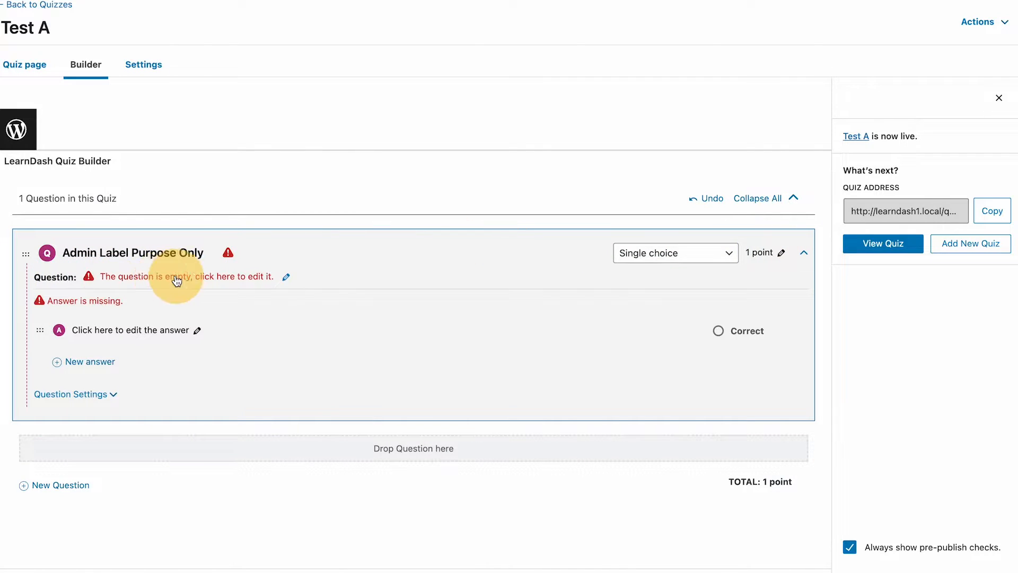
click(285, 275)
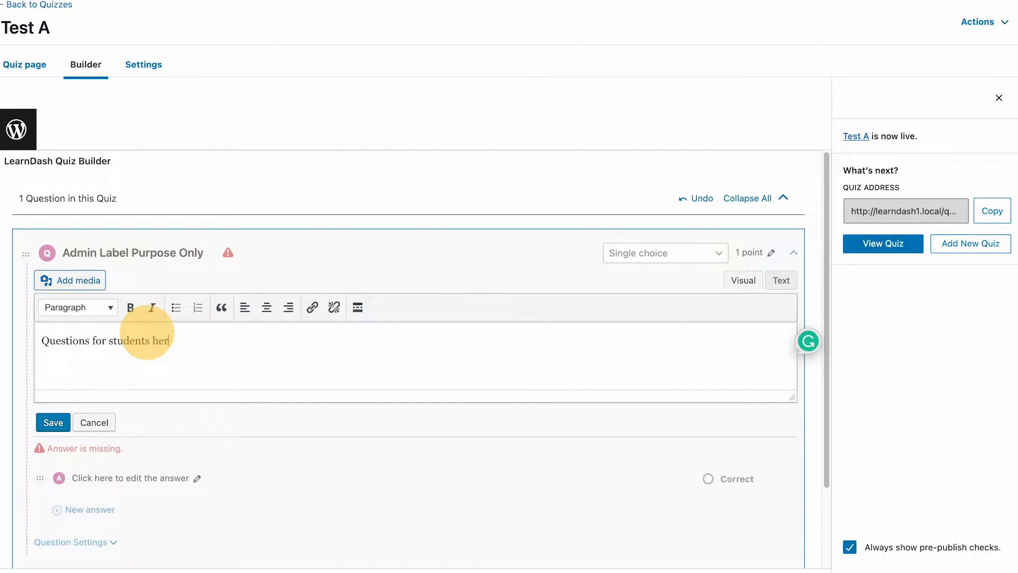
click(53, 422)
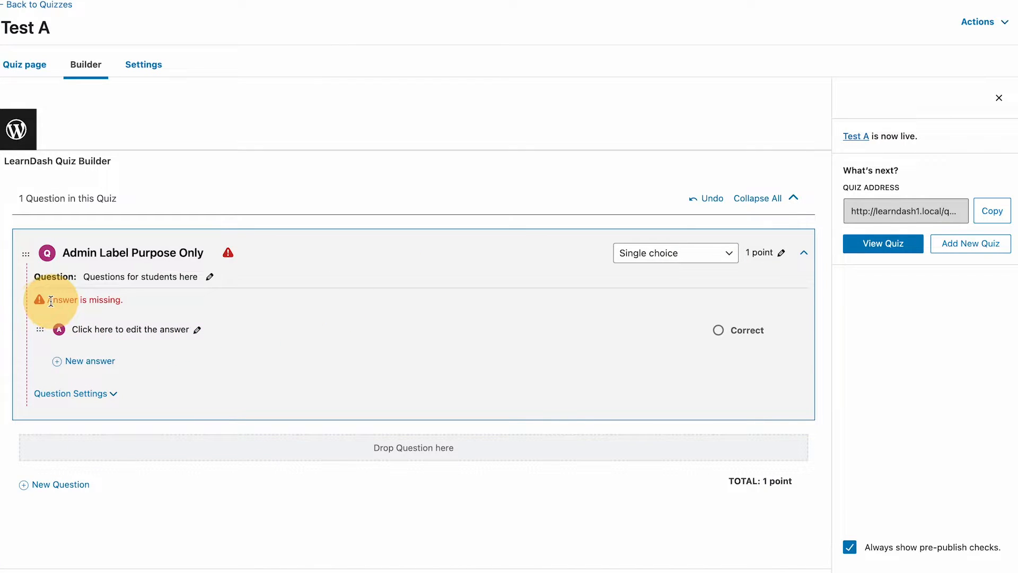
drag(60, 301, 150, 301)
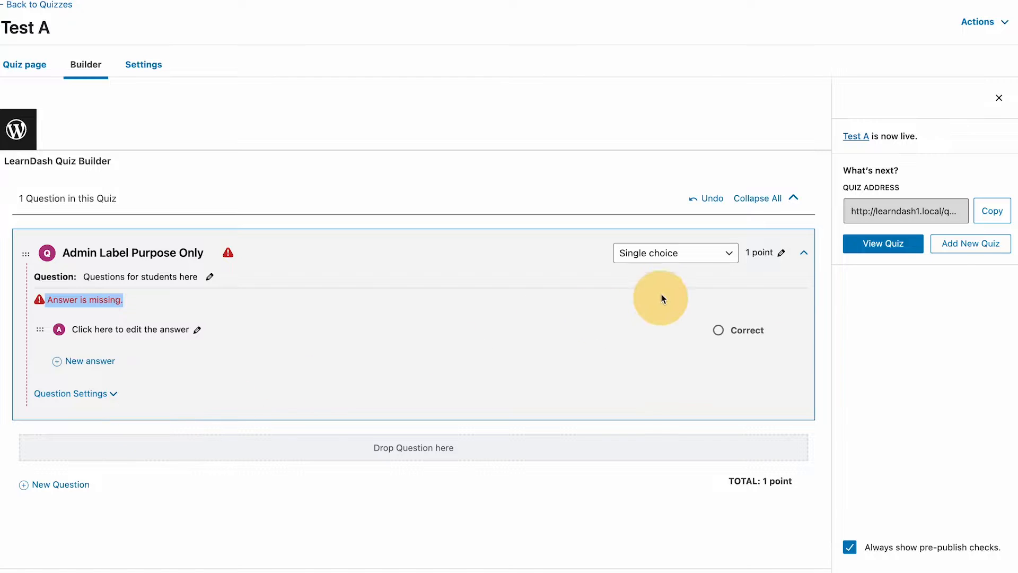
Set the points awarded for the "Admin Label Purpose Only" question to 100.
click(780, 253)
drag(643, 253, 623, 257)
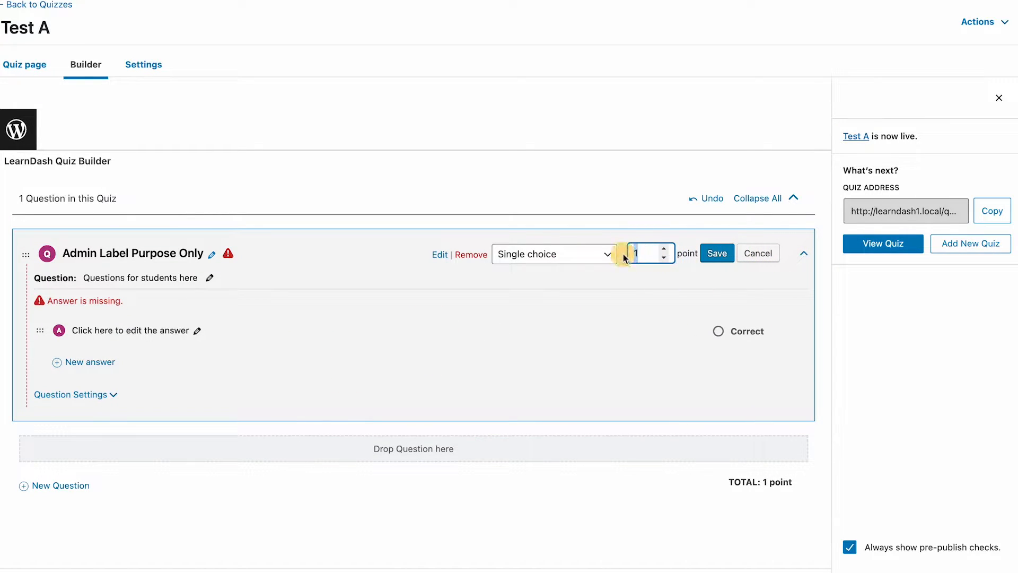
click(640, 253)
text(00)
click(717, 253)
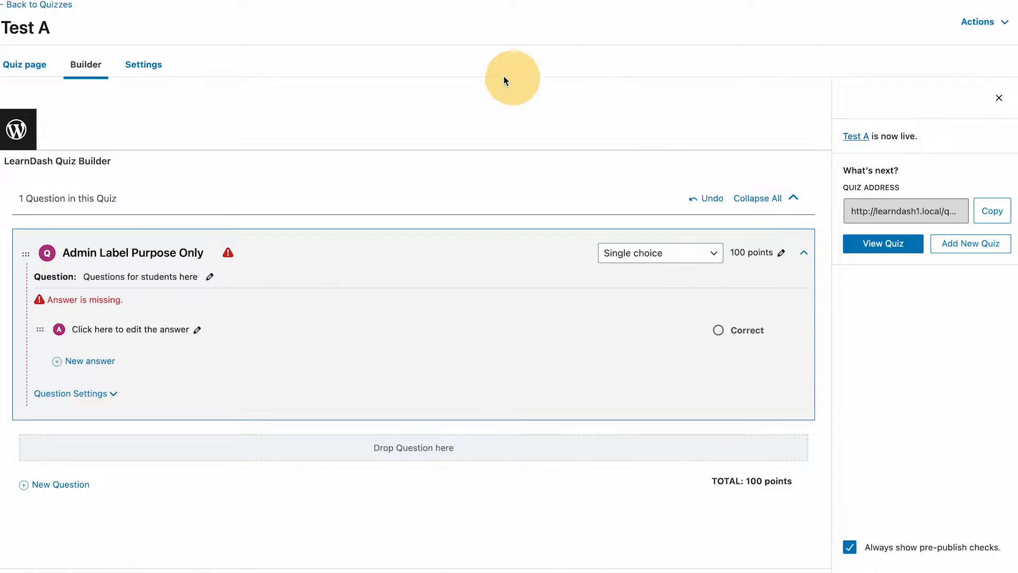
Examine Test A's access, progression and restriction settings, including the quiz certificate option, alongside the question types in the Miro diagram.
click(158, 65)
scroll(279, 406, down, 5)
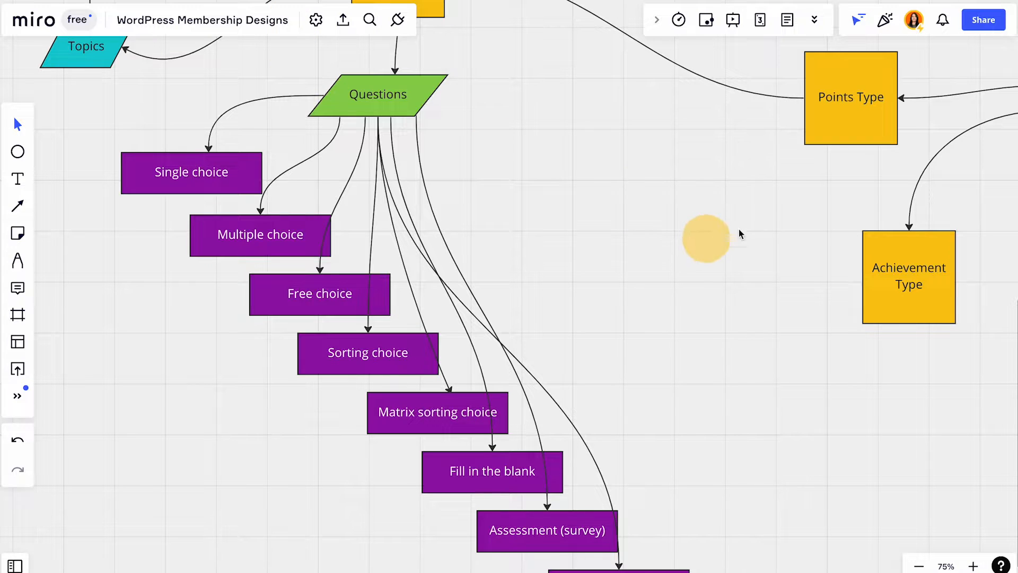
drag(739, 232, 536, 359)
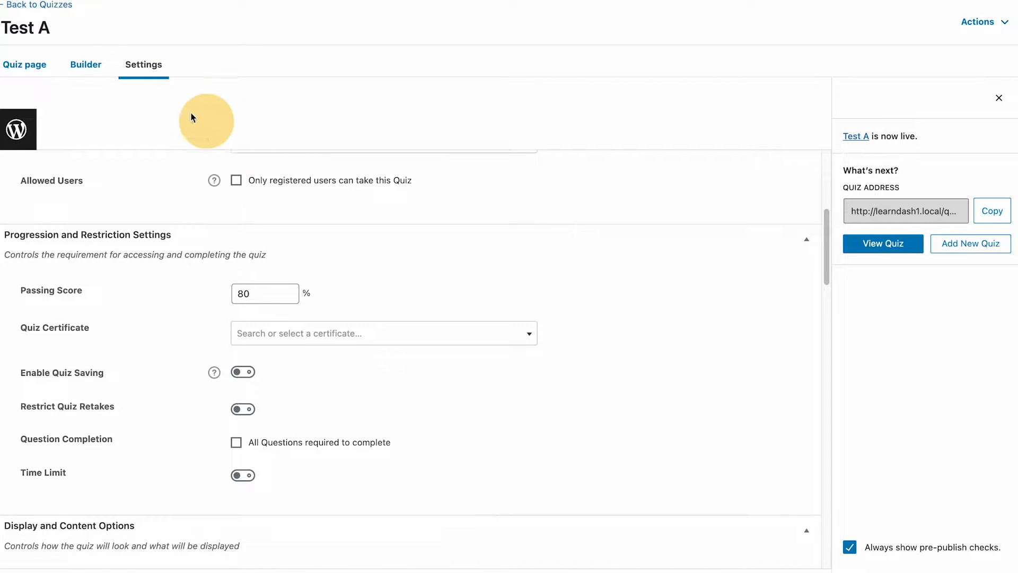
click(21, 66)
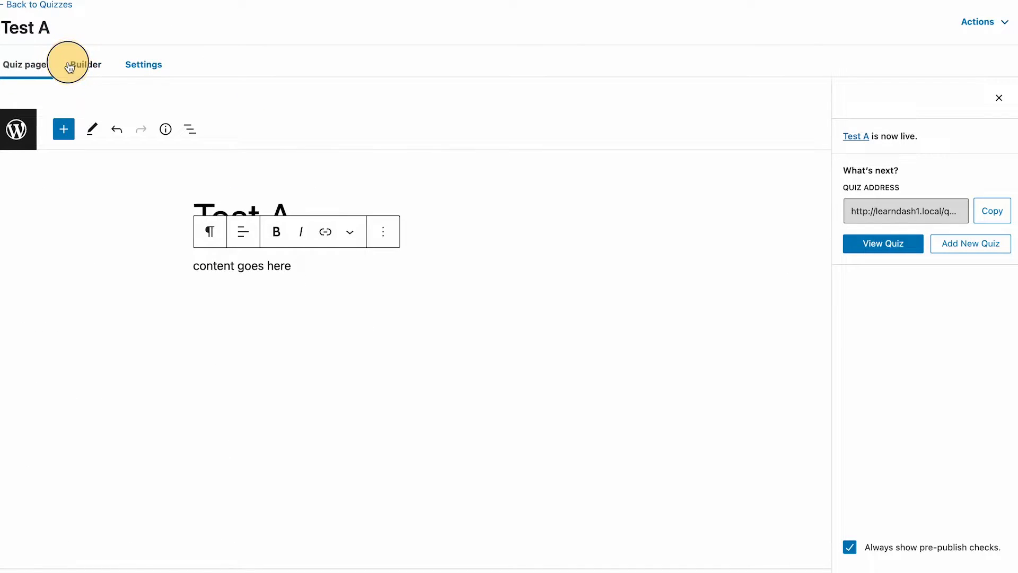
click(70, 66)
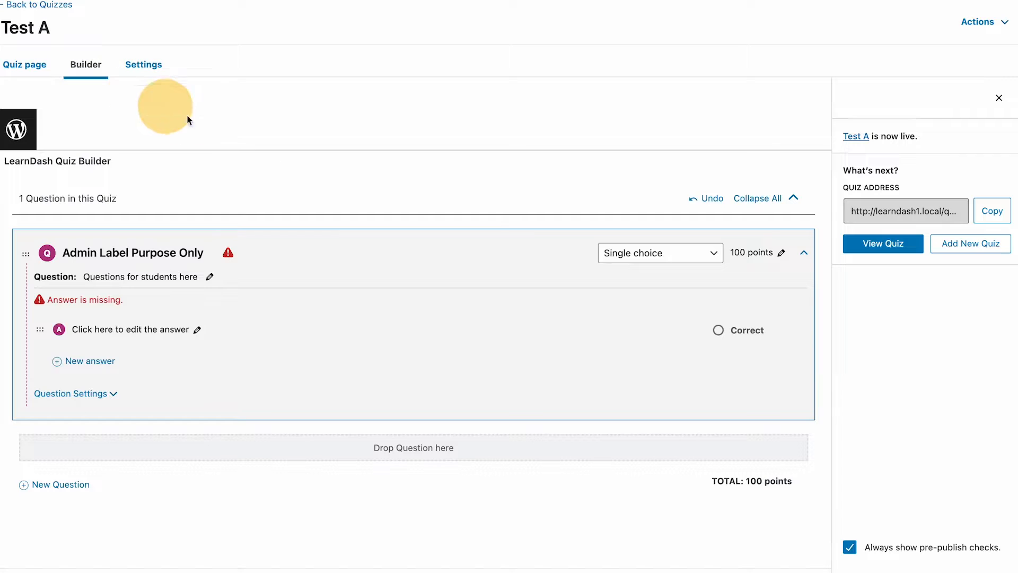
click(141, 66)
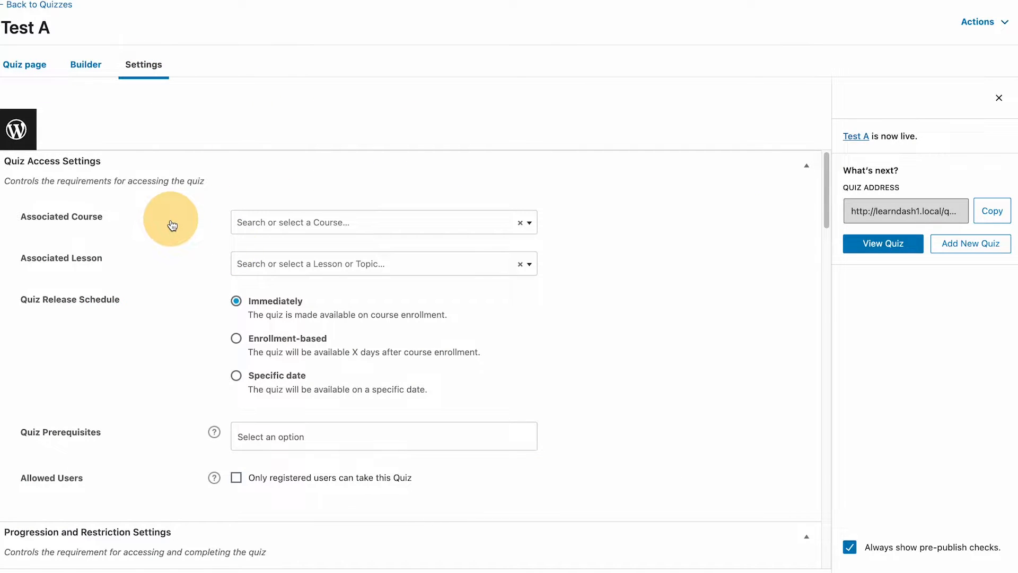
scroll(297, 234, down, 3)
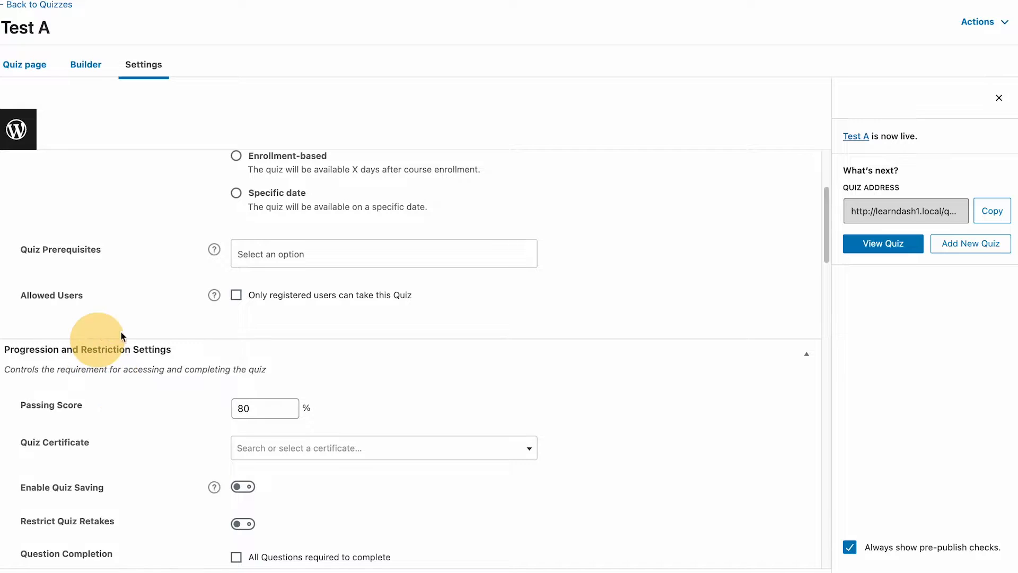
scroll(239, 308, down, 1)
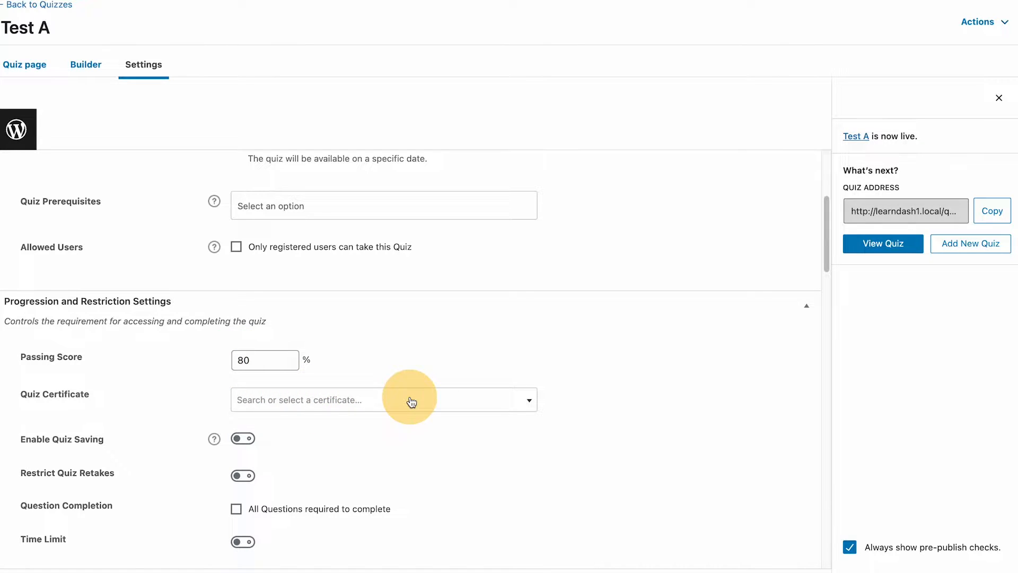
drag(101, 393, 4, 394)
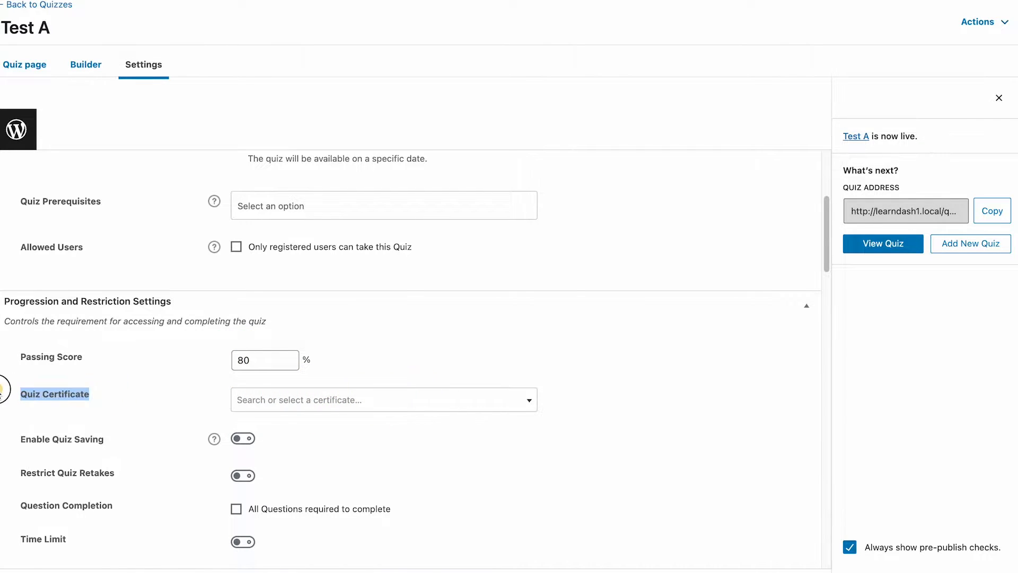
click(353, 409)
click(72, 393)
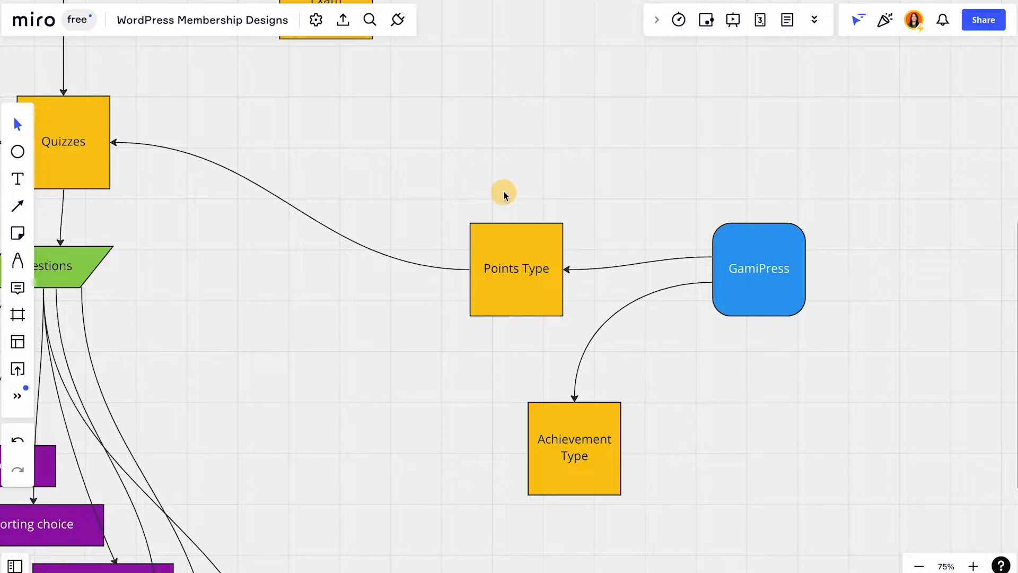
Switch to the Miro diagram and connect the Certificates box to the Quizzes box with an arrow.
drag(257, 113, 557, 438)
click(618, 106)
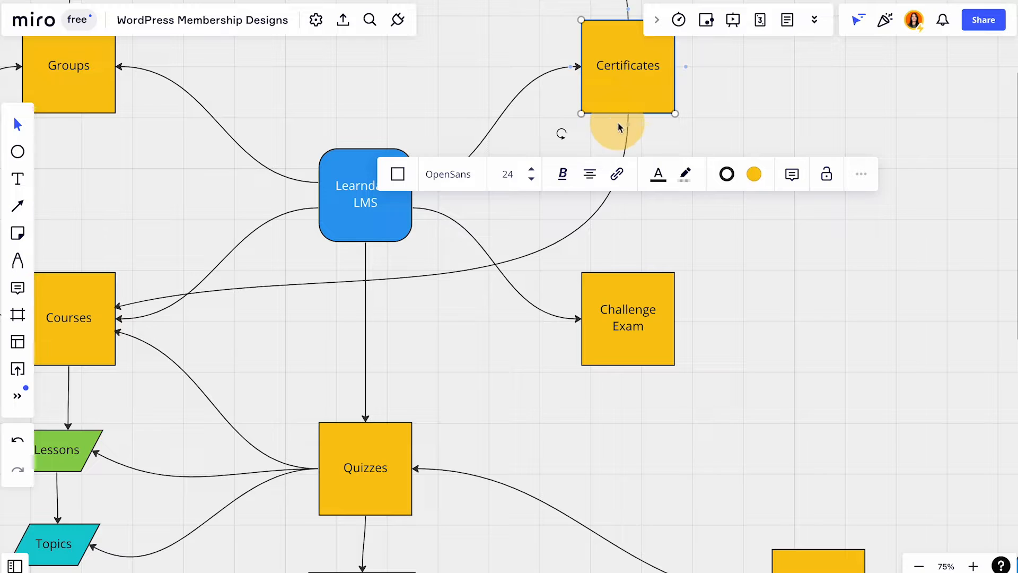
drag(628, 114, 379, 422)
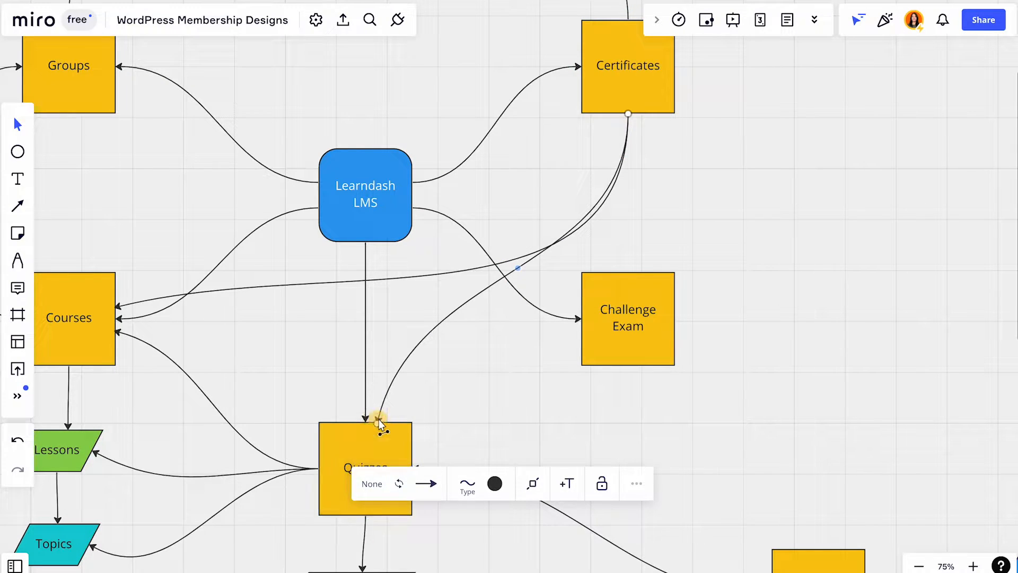
click(722, 190)
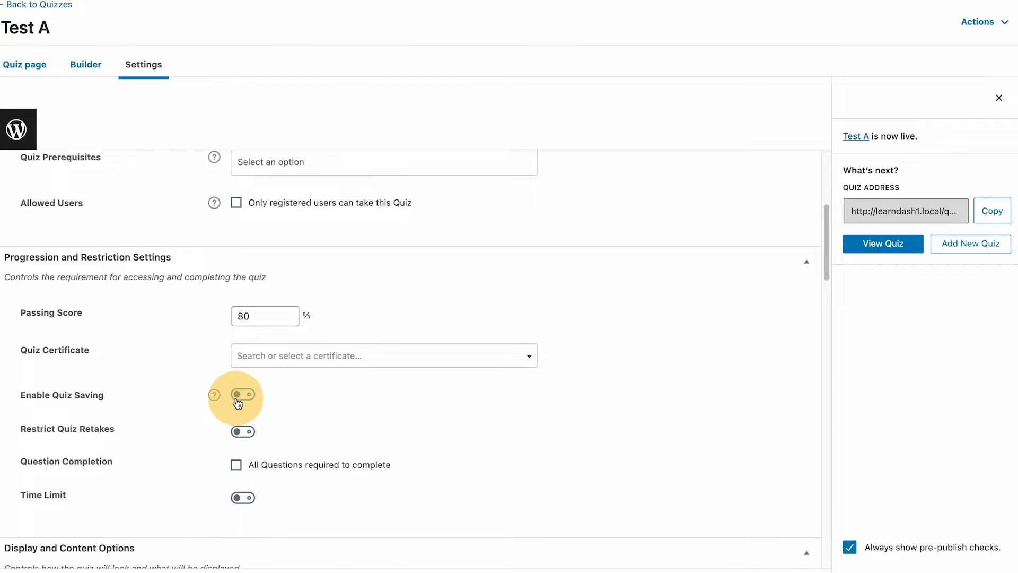
Show the quiz saving explanation, require all questions for quiz completion, and turn on the time limit.
click(215, 395)
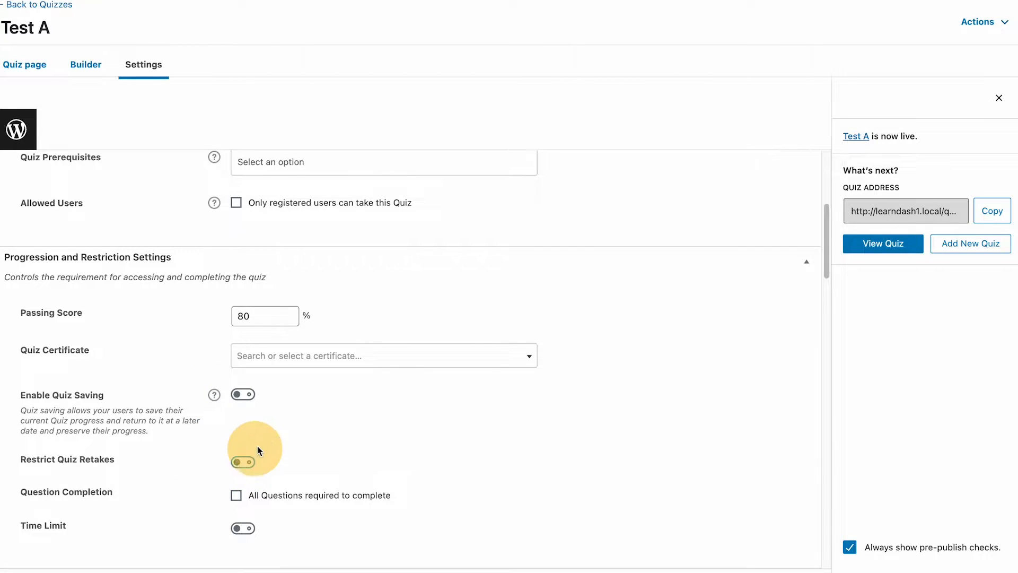
scroll(262, 447, down, 1)
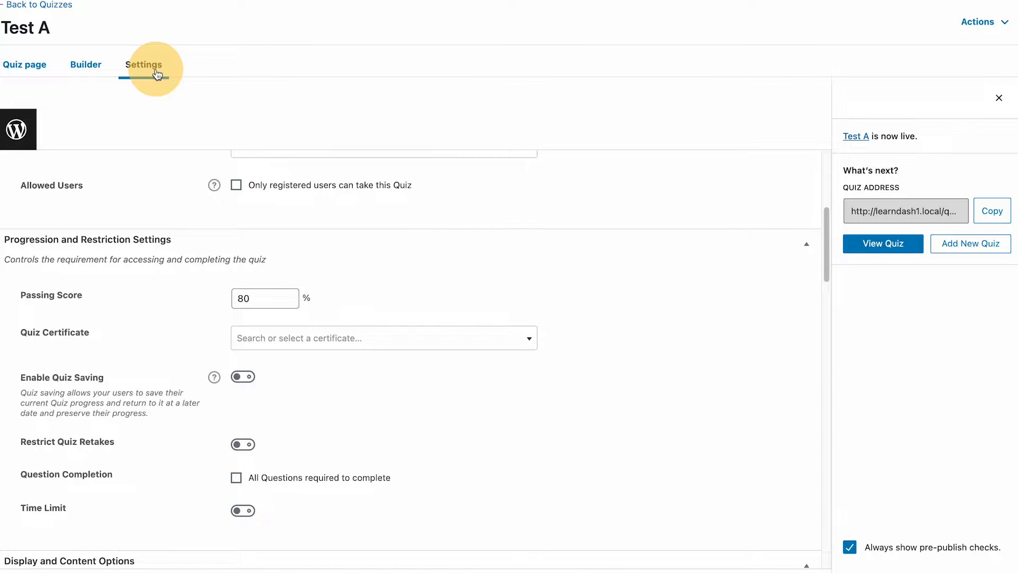
click(236, 479)
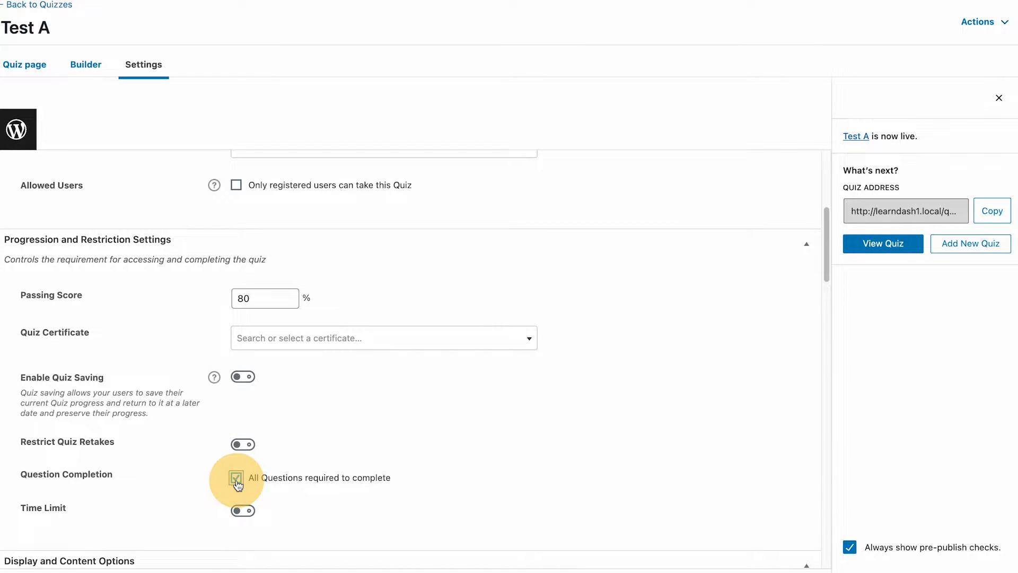
scroll(239, 467, down, 3)
click(249, 404)
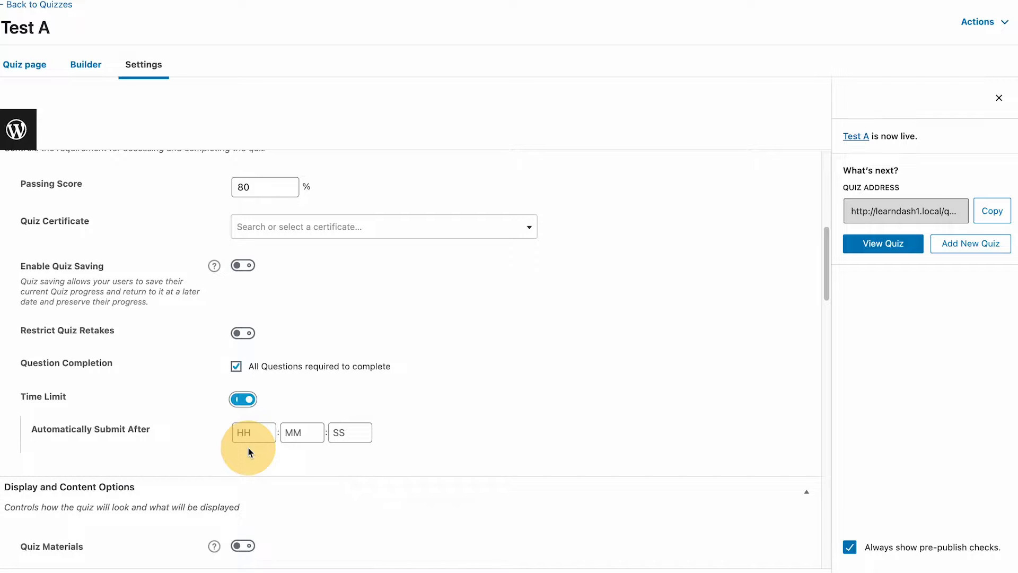
Enable quiz materials in the display and content options and enter "Resources A" as the content.
scroll(249, 417, down, 5)
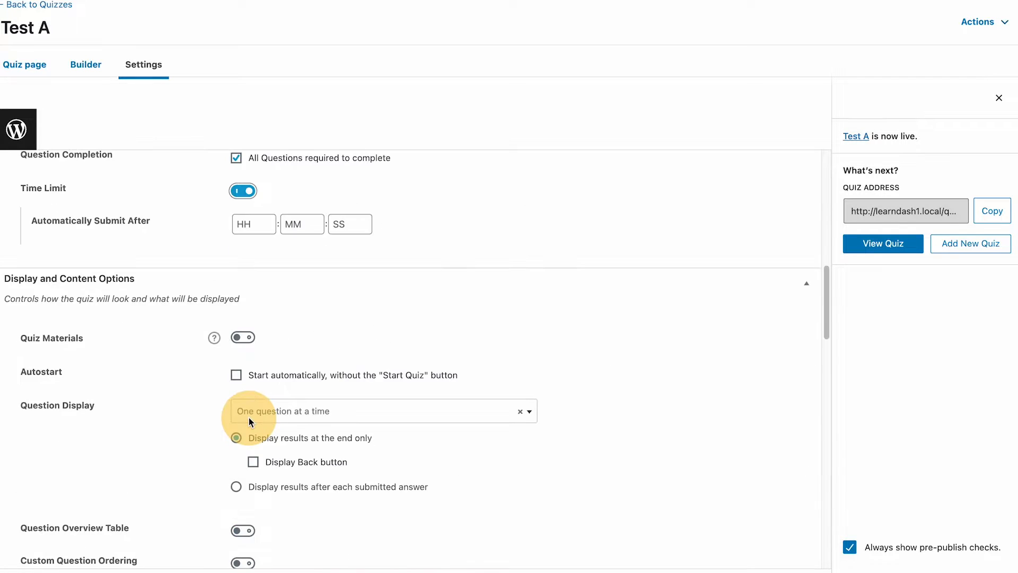
click(241, 338)
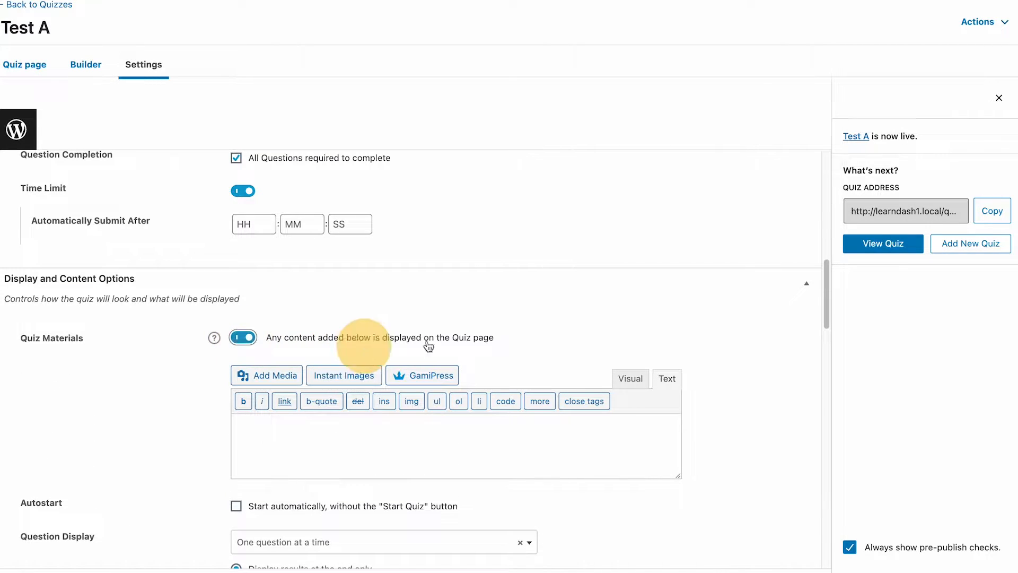
scroll(433, 258, down, 2)
click(454, 356)
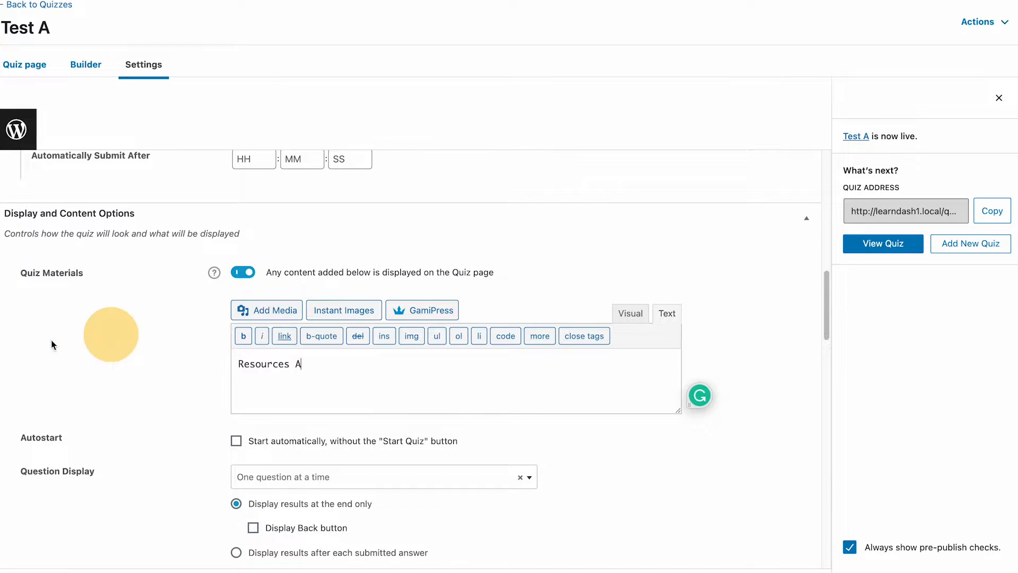
Try the autostart option, restore it, and look over the remaining question display and results page settings.
scroll(80, 335, down, 3)
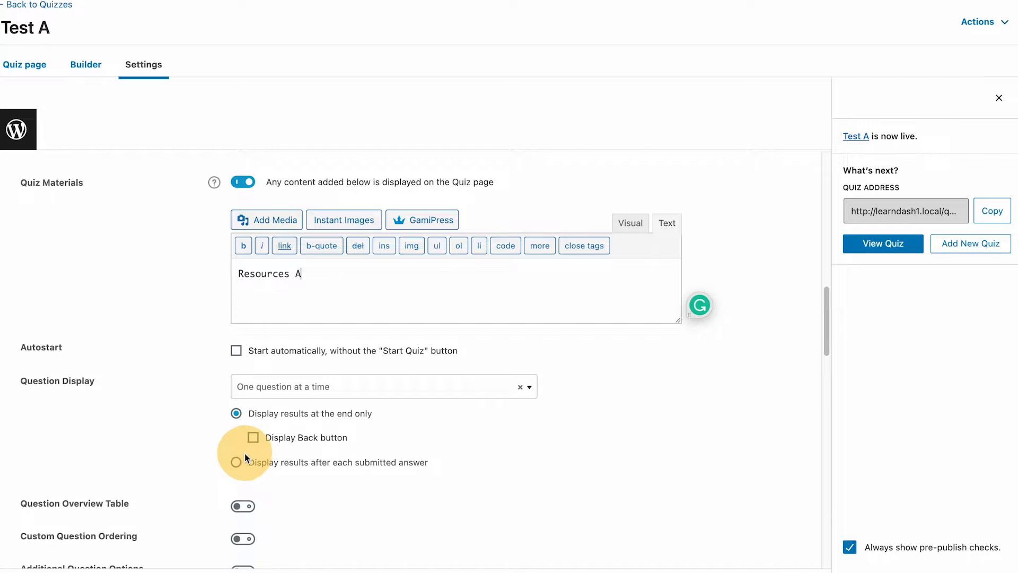
click(236, 350)
click(236, 350)
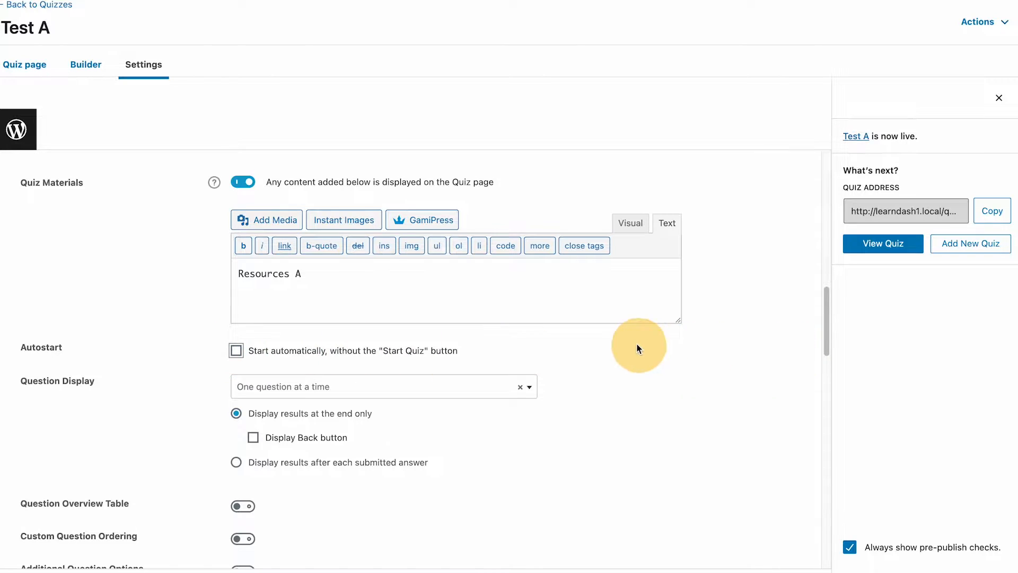
scroll(638, 345, down, 3)
scroll(635, 323, down, 15)
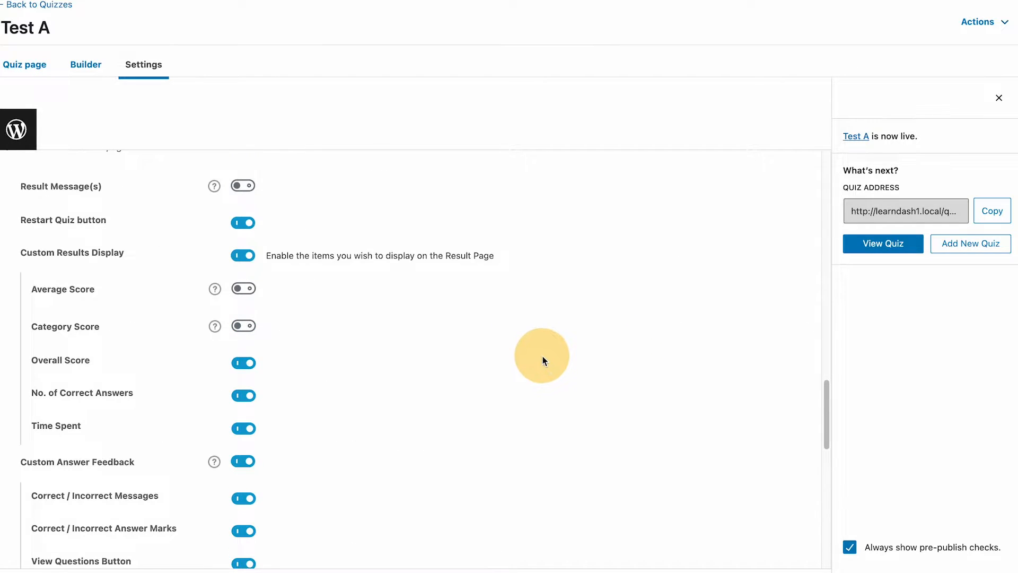
Open the quiz builder, enter "answer a" as the question's first answer, and mark it as correct.
scroll(548, 372, down, 10)
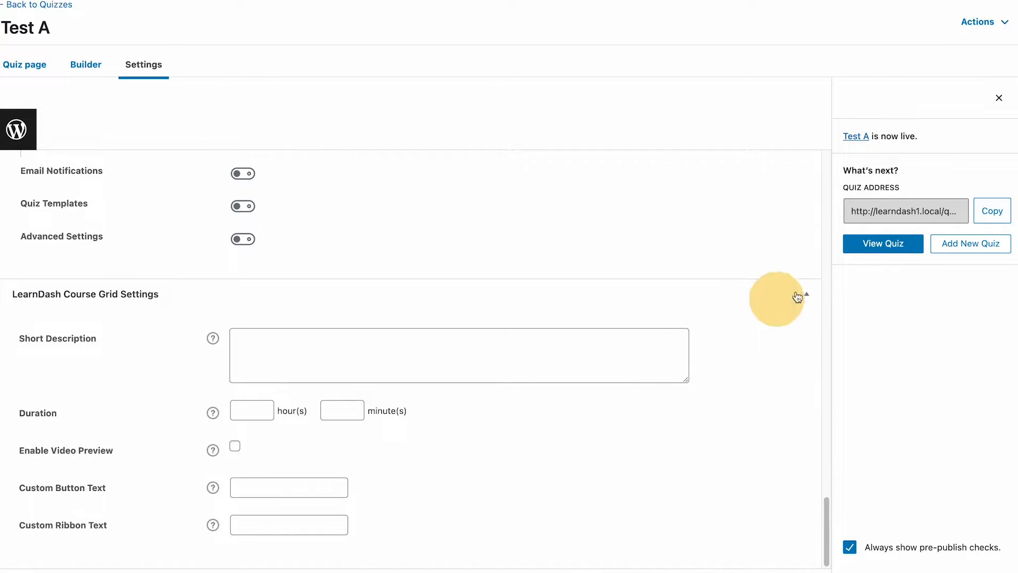
click(96, 63)
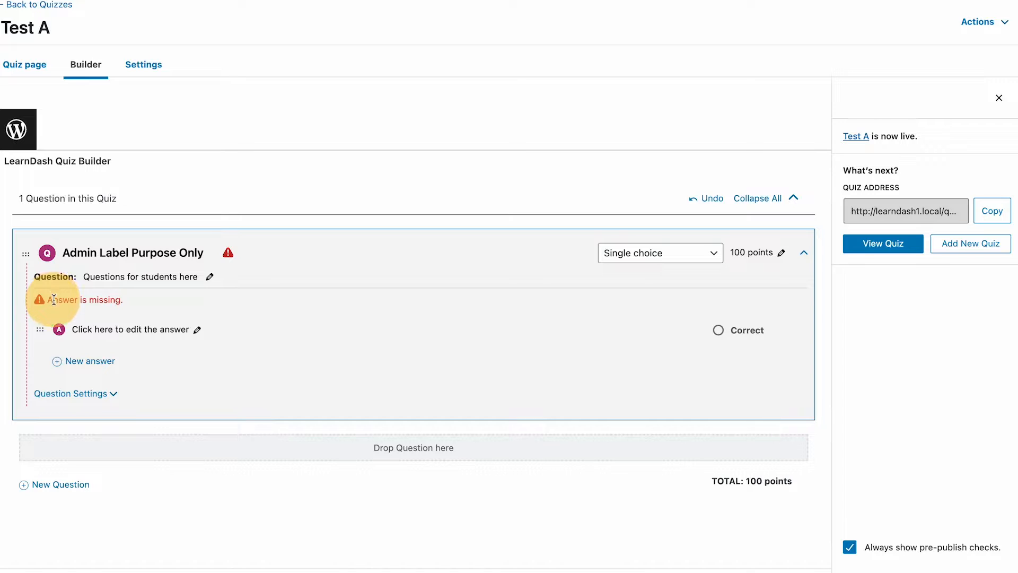
click(198, 329)
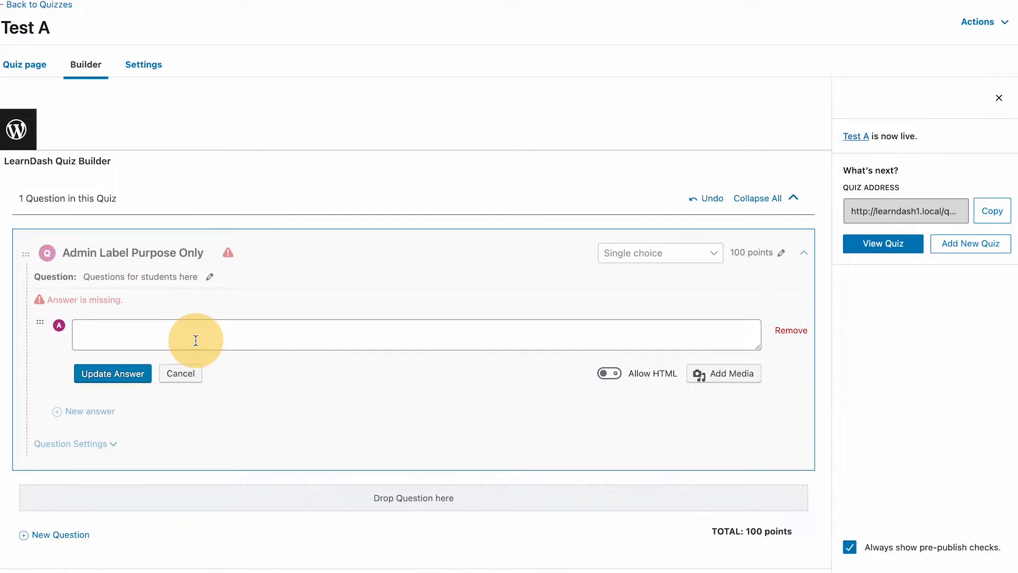
click(196, 340)
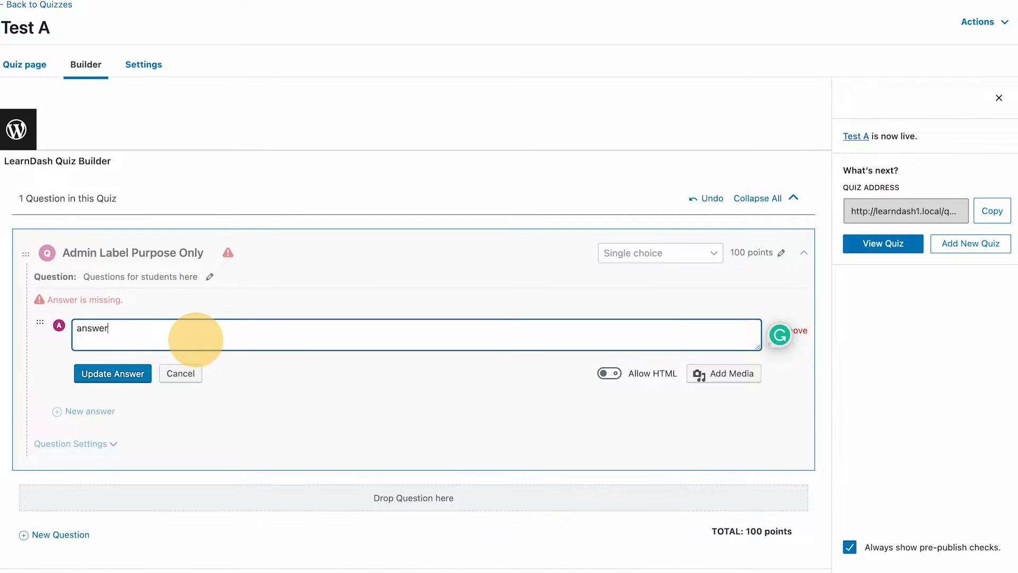
click(135, 372)
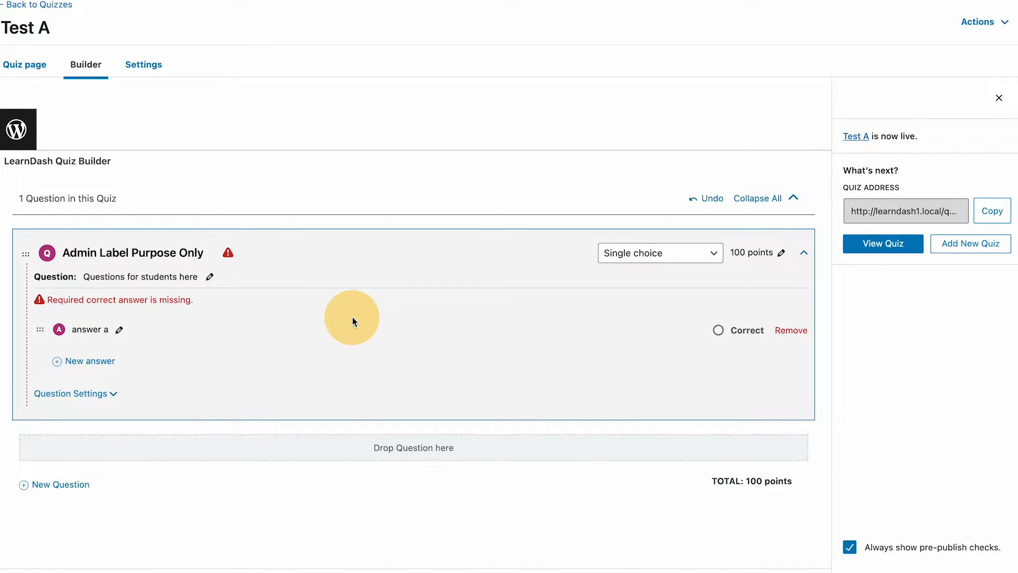
click(717, 330)
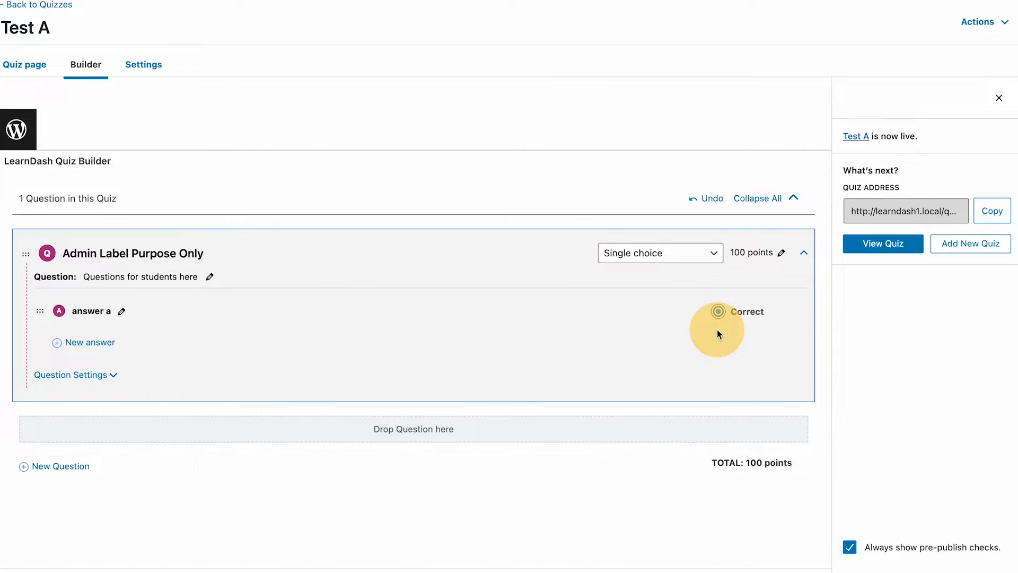
Add "answer b" and "answer c" as further answers to the question and update the quiz.
click(92, 344)
text(answer b)
key(Return)
click(101, 367)
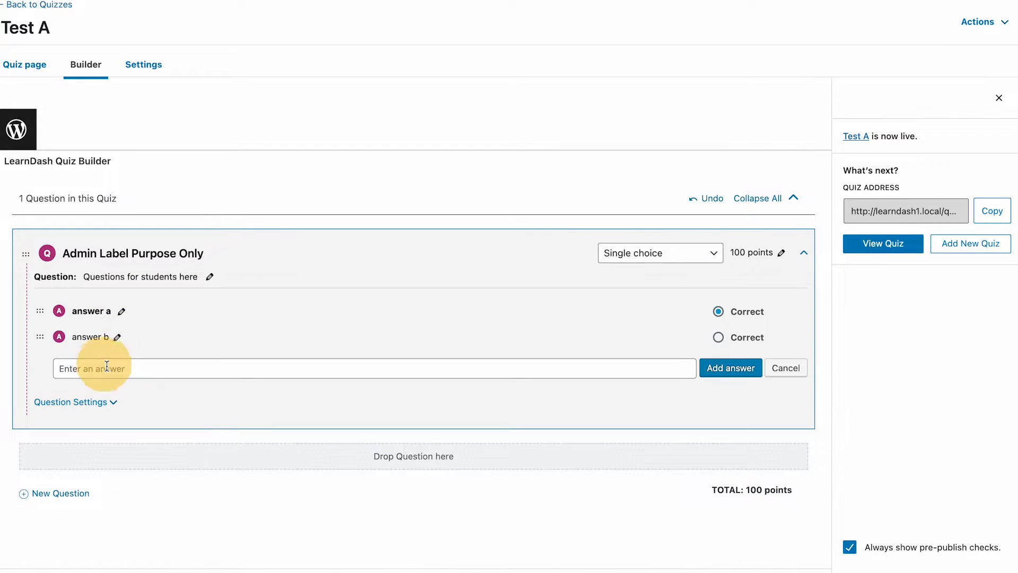
text(answer c)
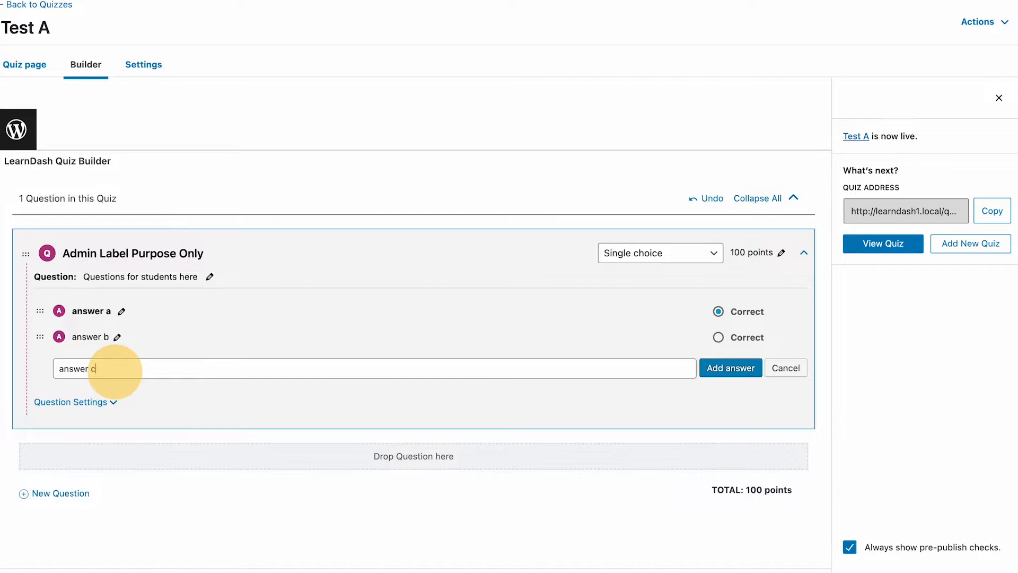
key(Return)
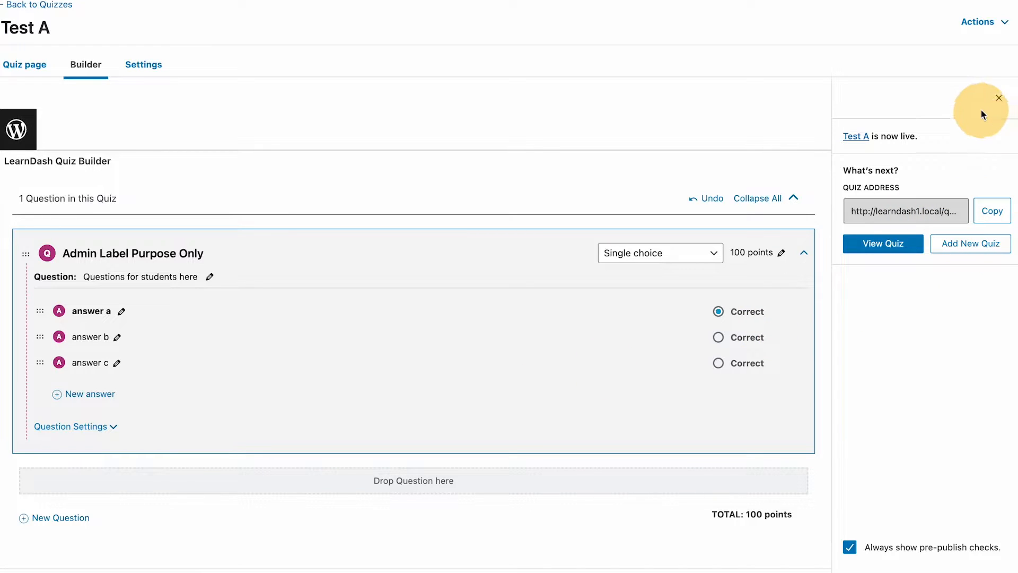
click(998, 97)
click(901, 129)
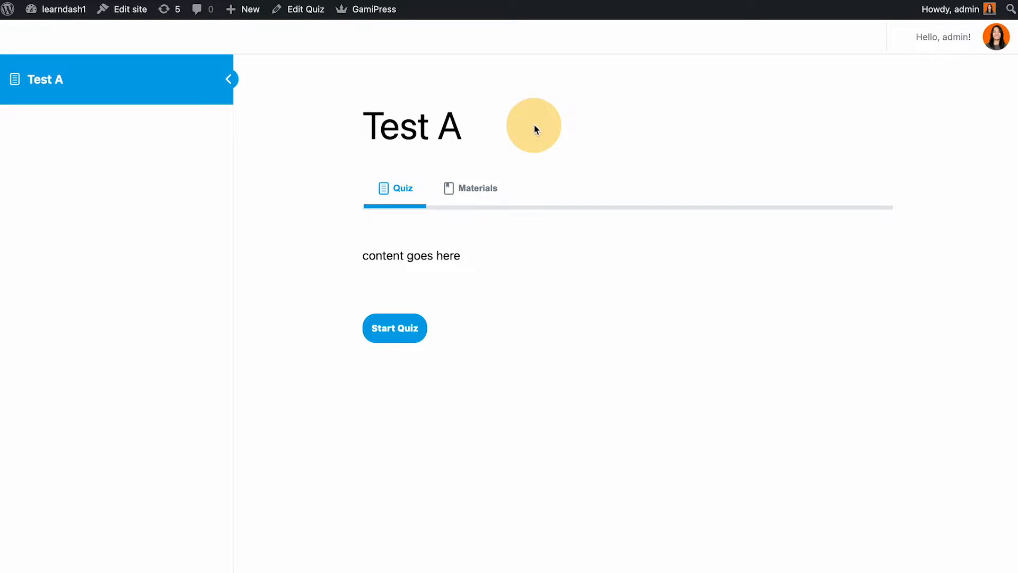
Examine the title, content and materials on the published Test A quiz page, comparing them with the editor.
drag(361, 254, 468, 262)
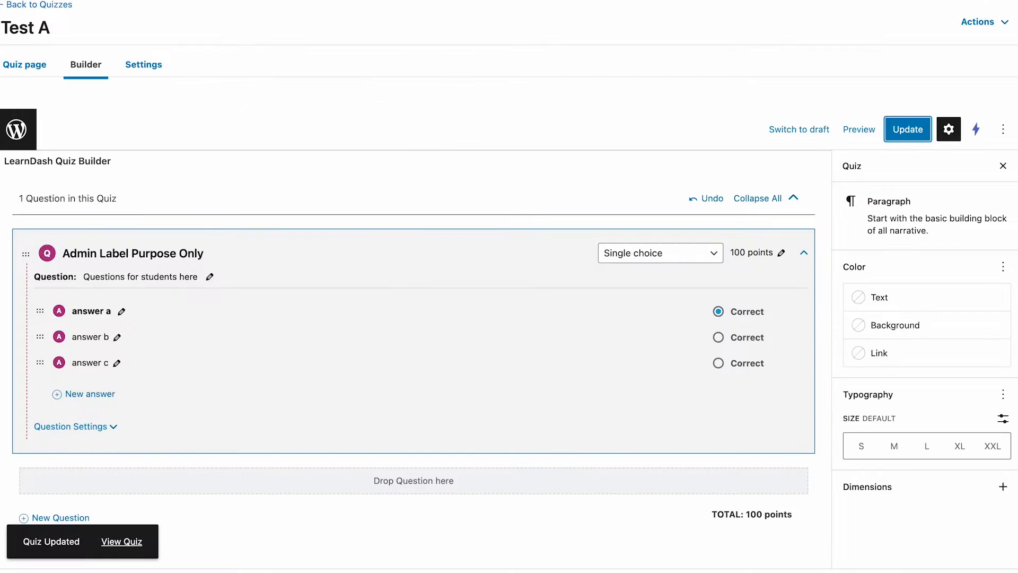
click(50, 74)
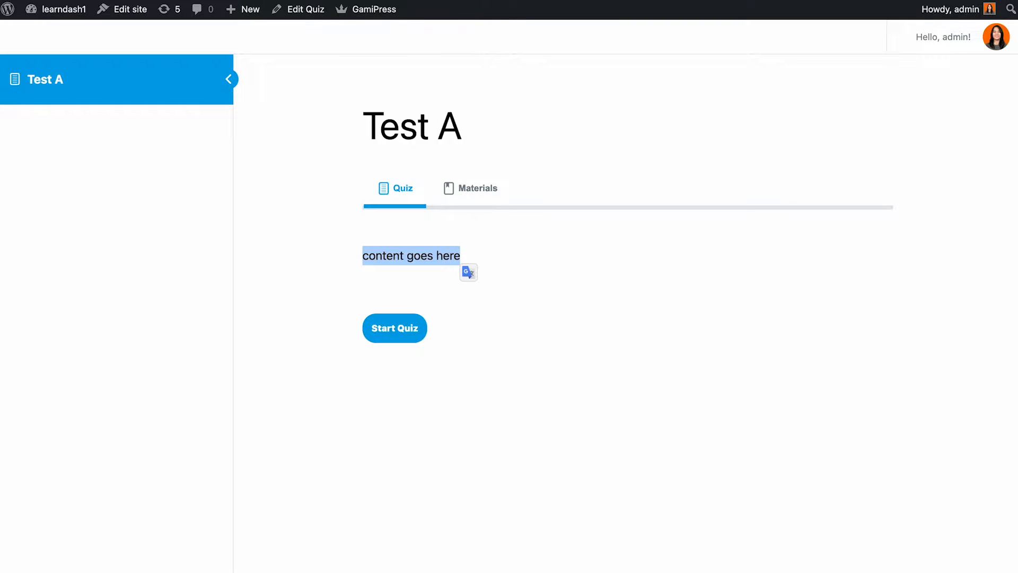
drag(371, 109, 479, 132)
click(294, 4)
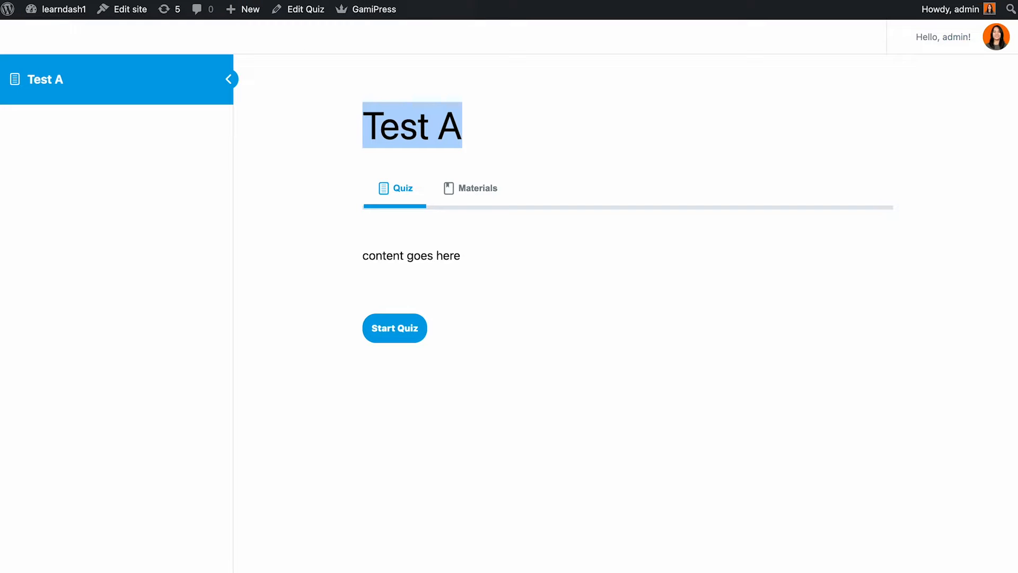
click(469, 188)
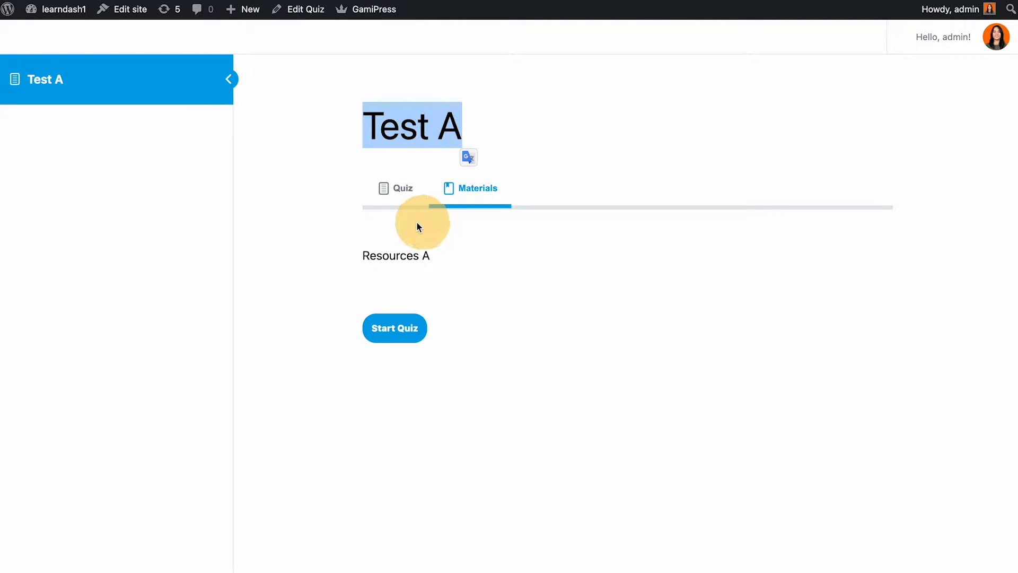
click(403, 188)
Start the published quiz, choose answer b for the question, and finish the quiz.
click(405, 327)
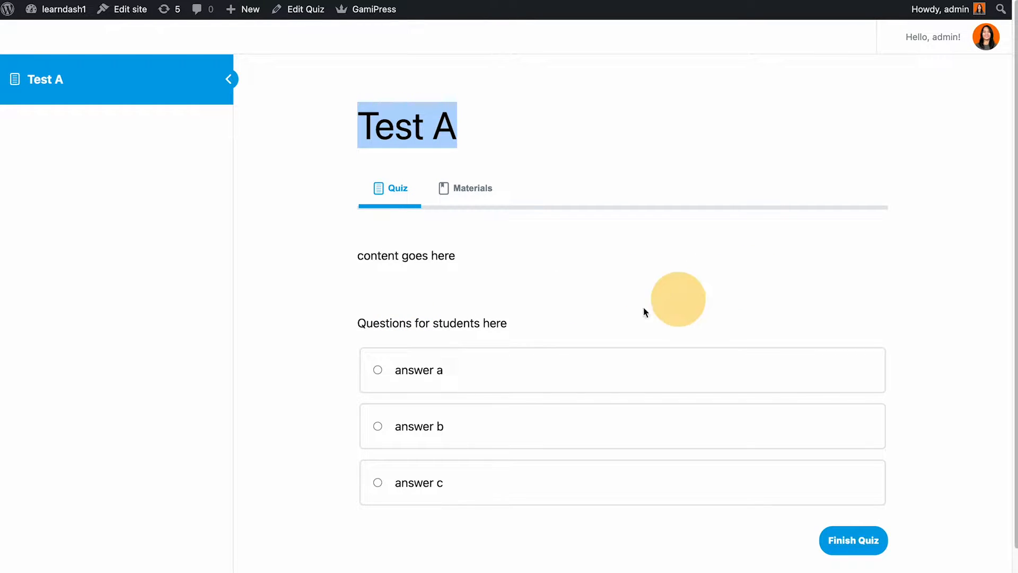
click(297, 9)
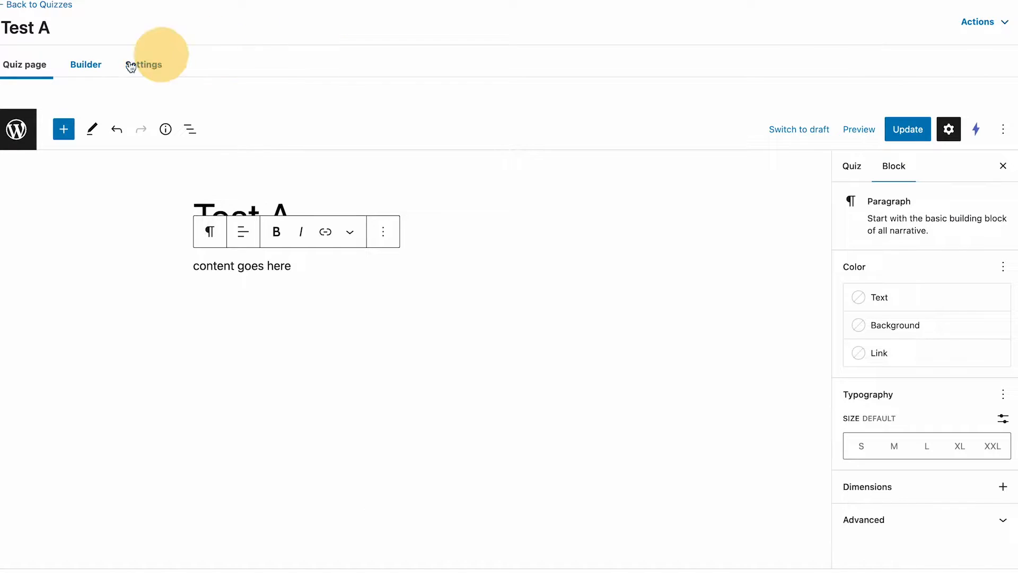
click(87, 61)
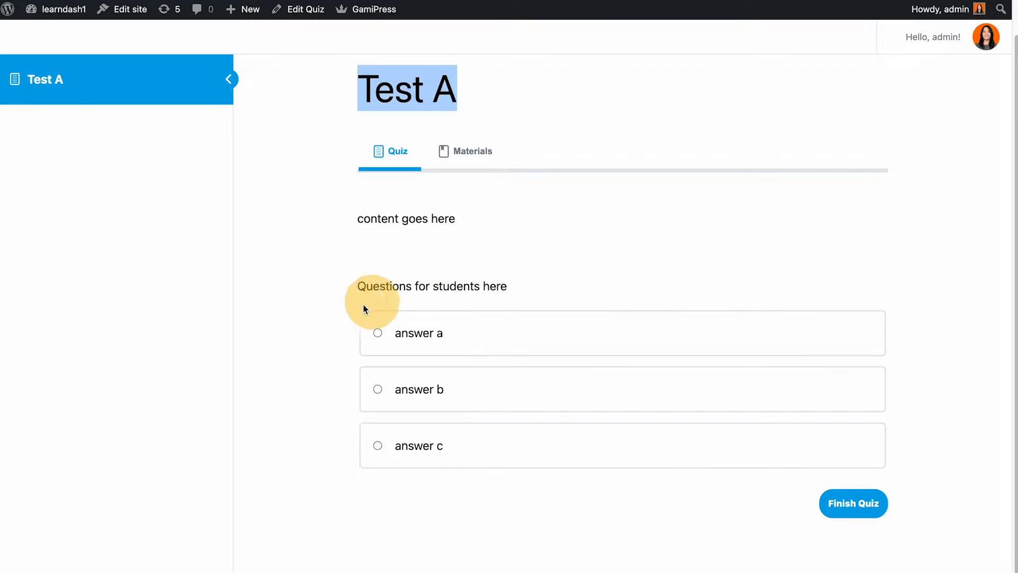
click(377, 389)
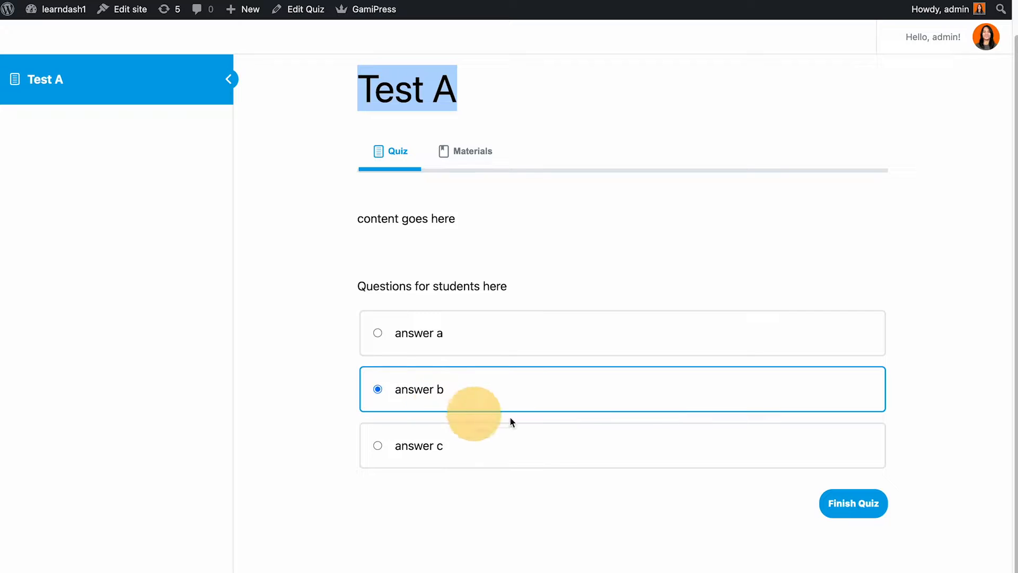
click(841, 504)
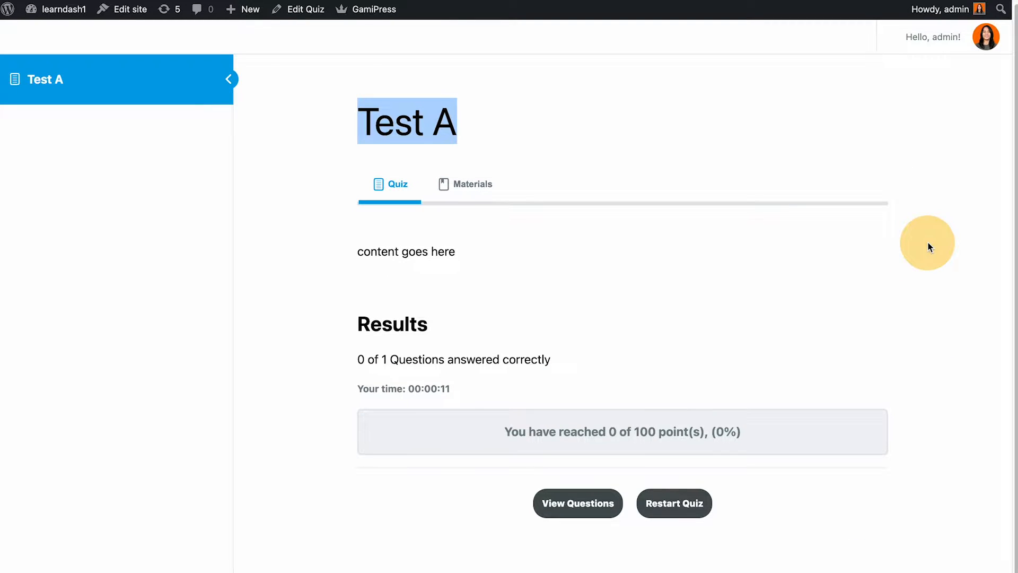
Highlight the points reached and the correctly answered questions line in the quiz results.
drag(470, 417, 687, 434)
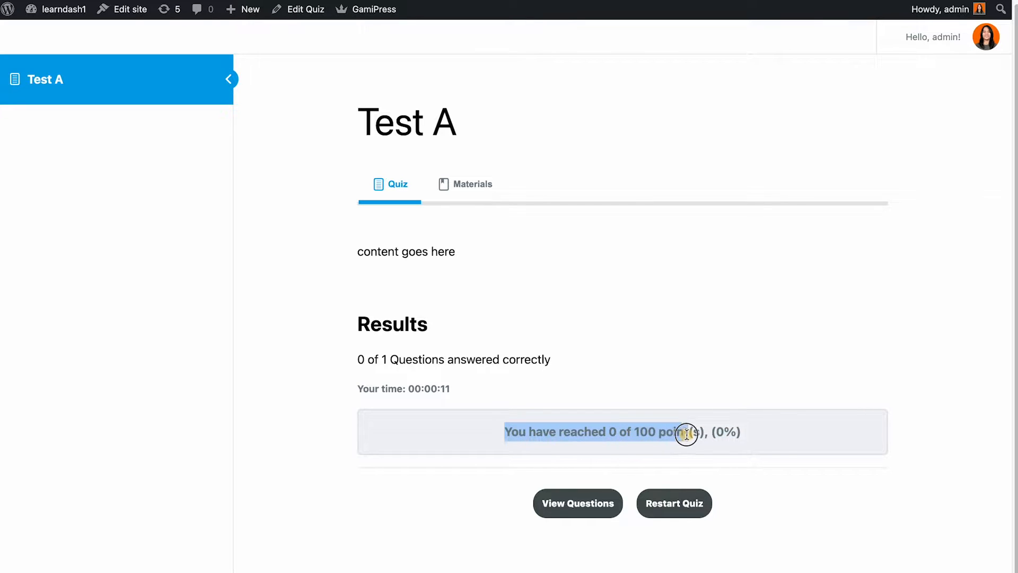
click(773, 444)
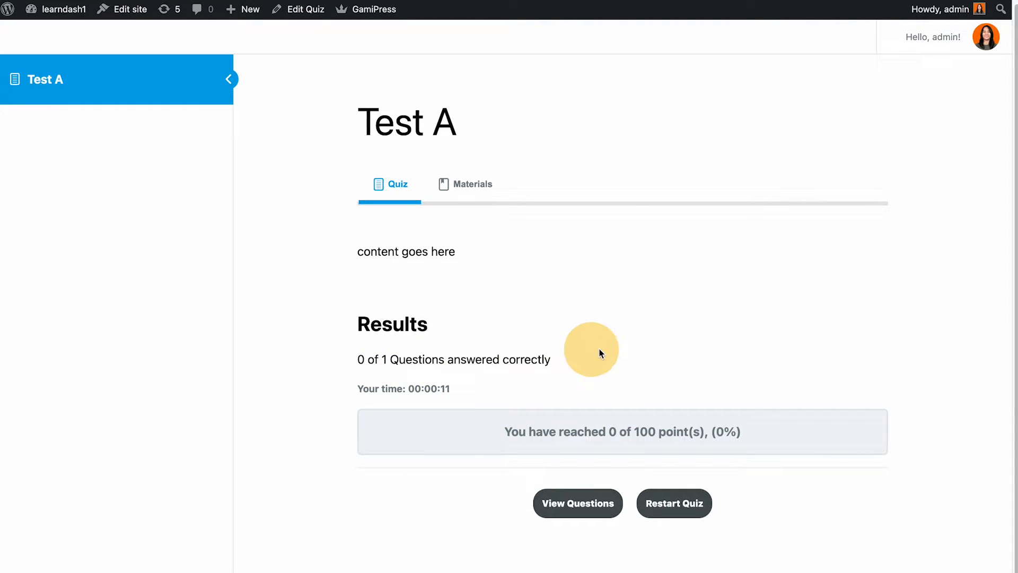
drag(350, 360, 606, 360)
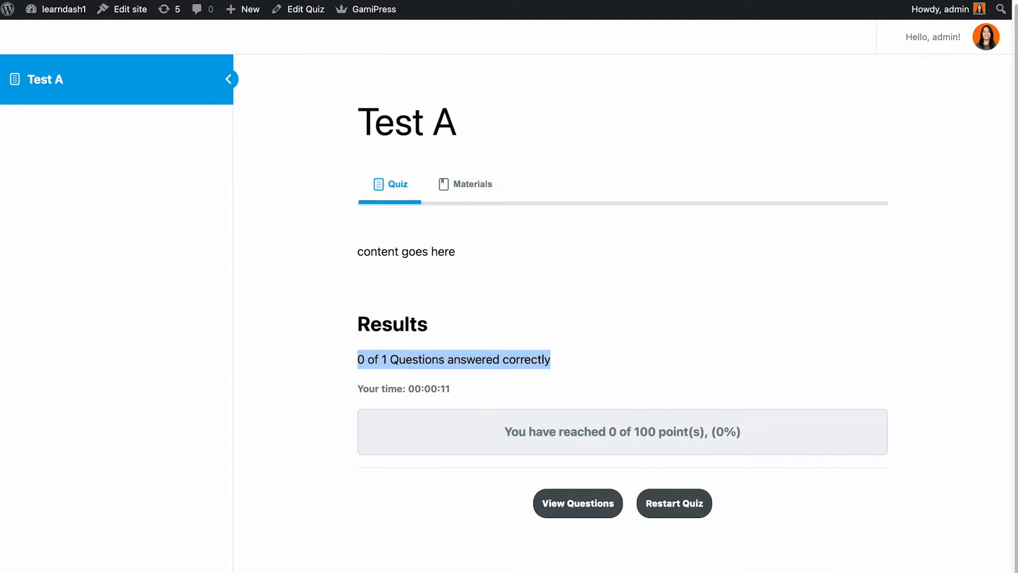
Return to the quiz builder and enter "Congrats!" as the question's message for a correct answer.
click(215, 65)
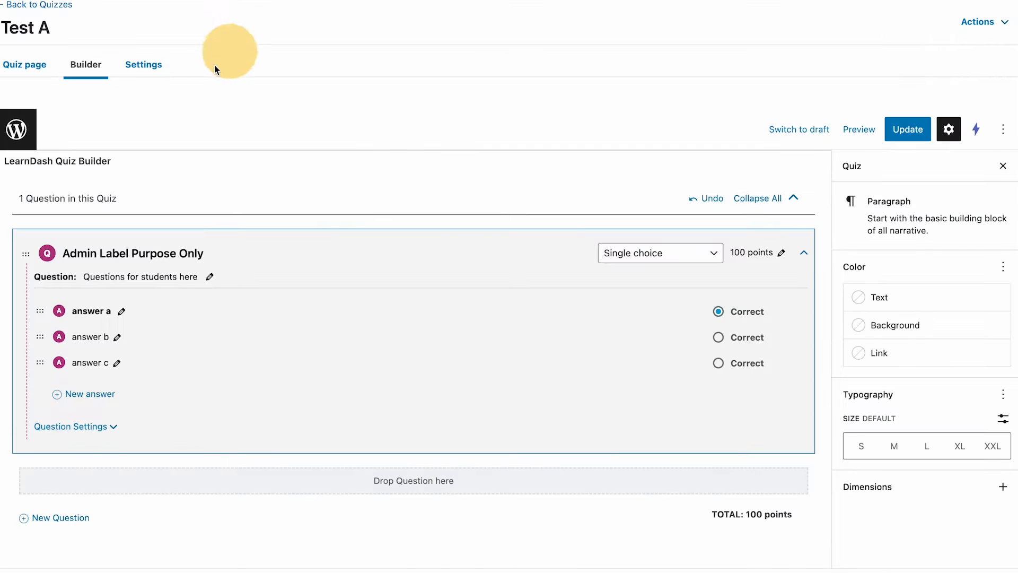
click(107, 432)
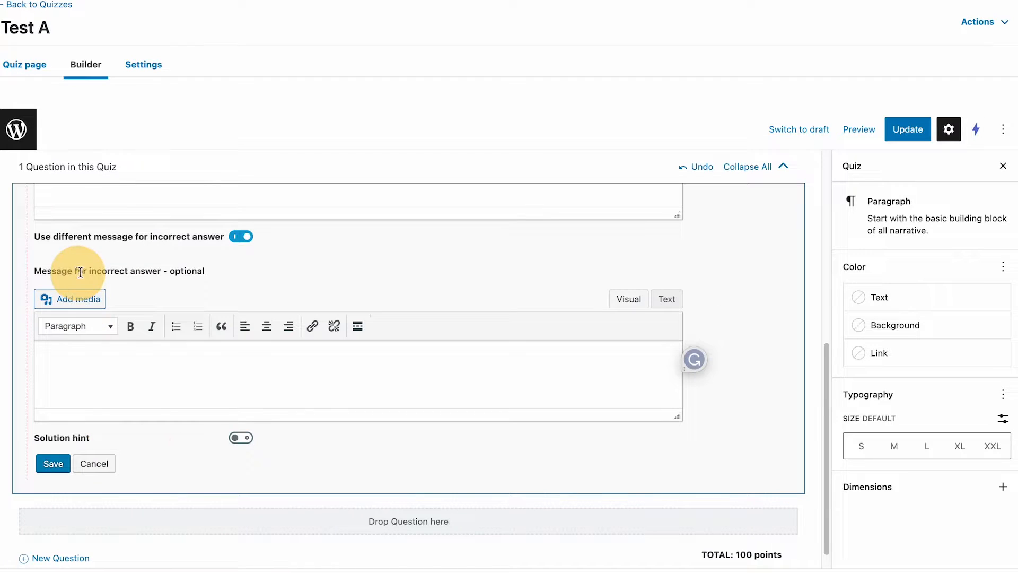
click(92, 464)
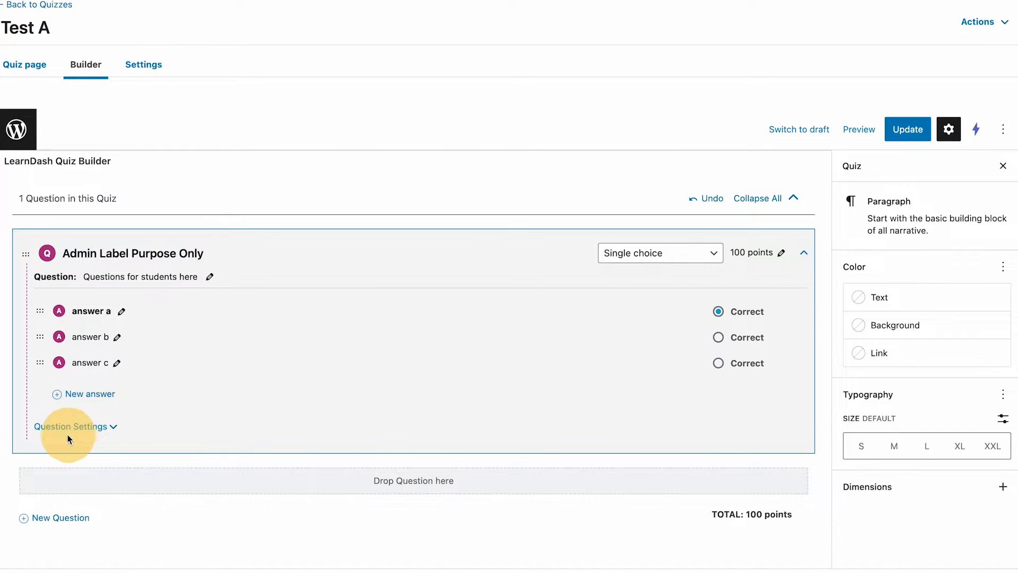
click(115, 425)
scroll(339, 381, up, 4)
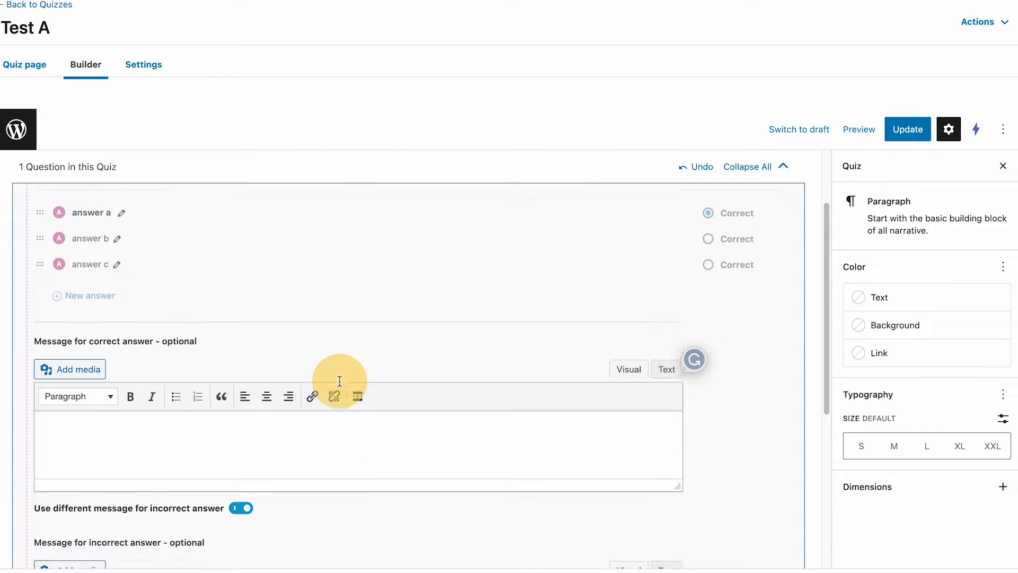
scroll(338, 380, down, 1)
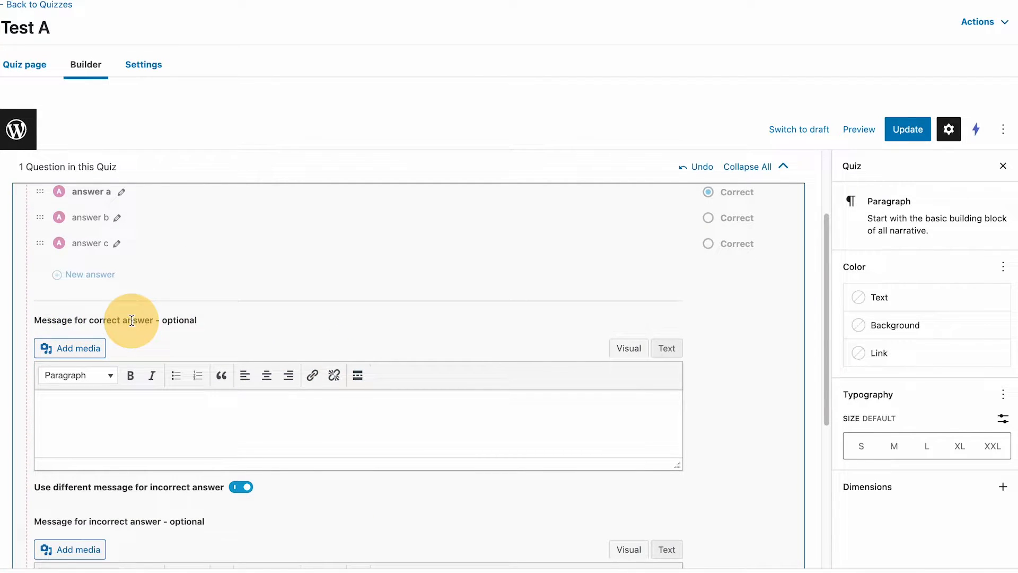
click(153, 408)
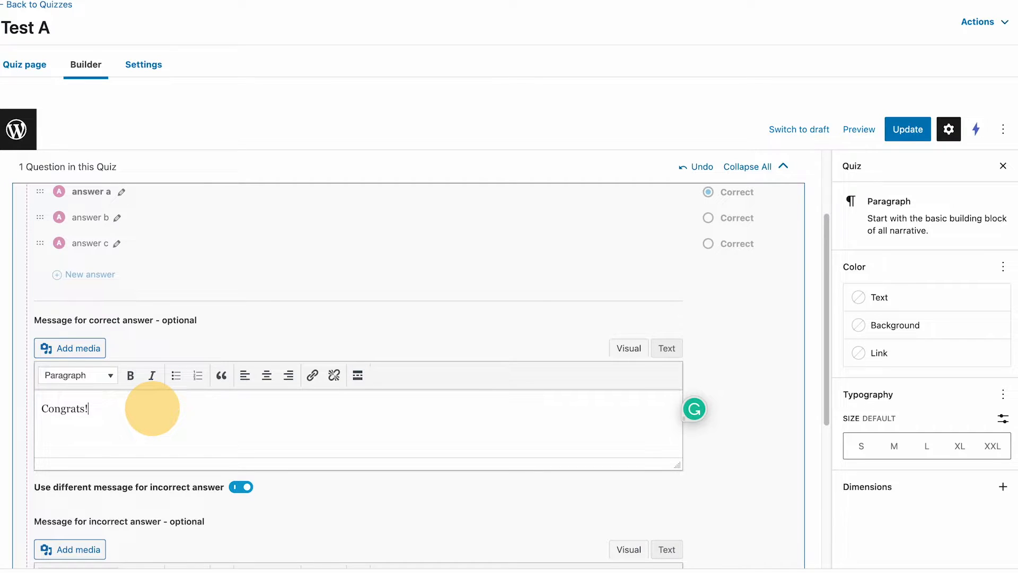
text(Congrats!)
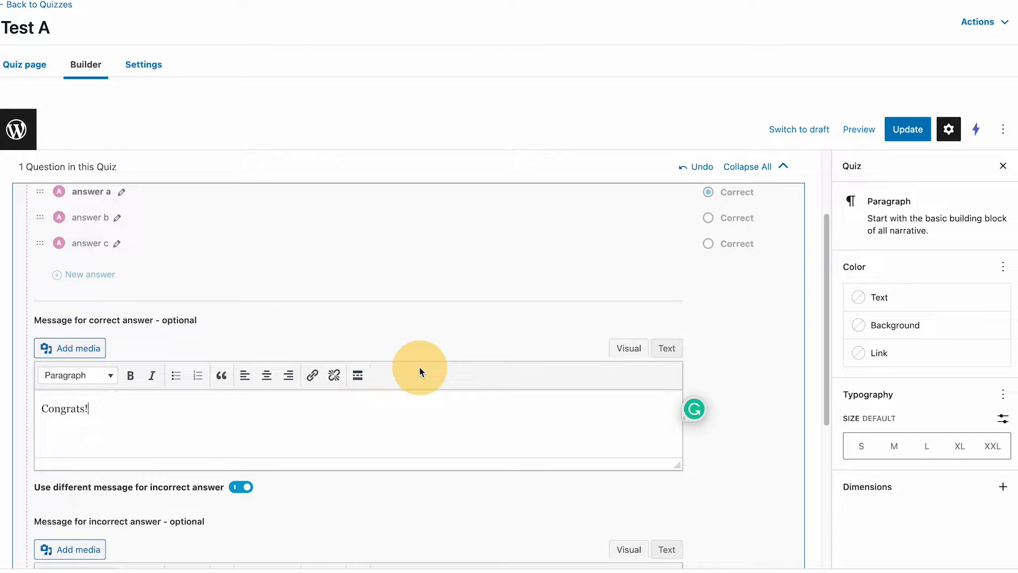
Set the incorrect answer message to "Please try again!" and enable the solution hint with the text "This is a hint!".
scroll(419, 367, down, 1)
scroll(220, 352, down, 5)
click(433, 348)
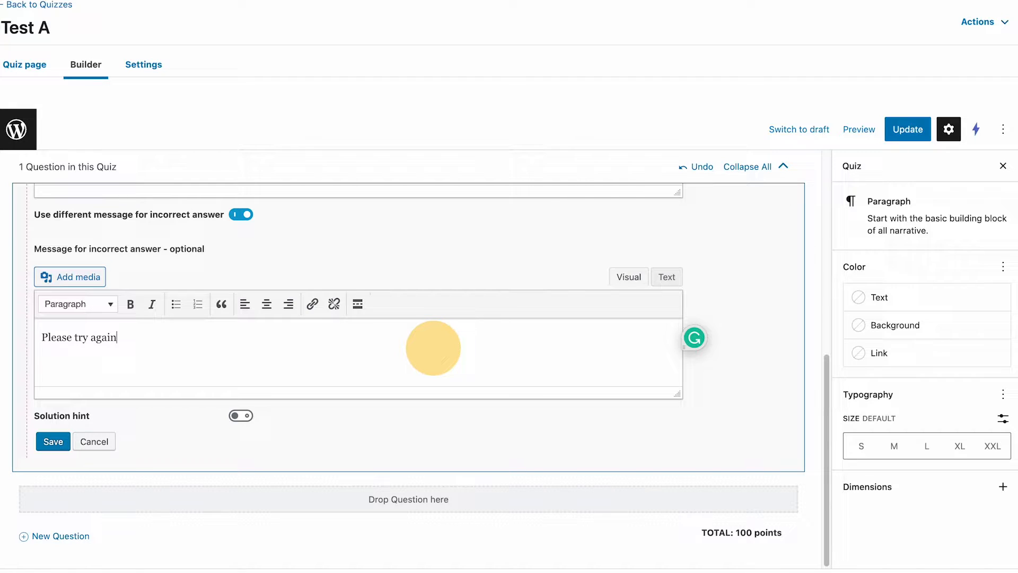
click(241, 415)
click(193, 512)
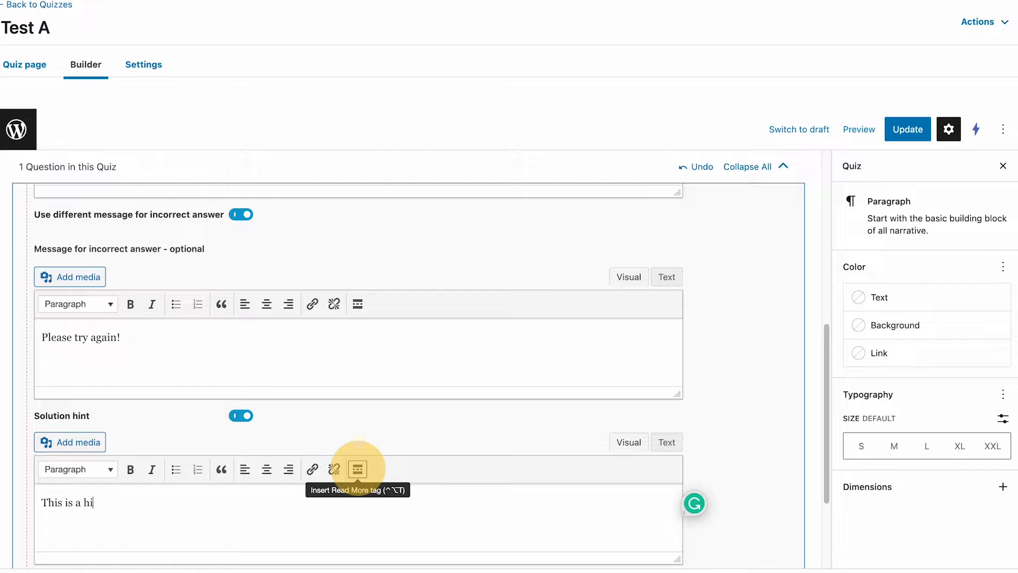
scroll(359, 467, down, 3)
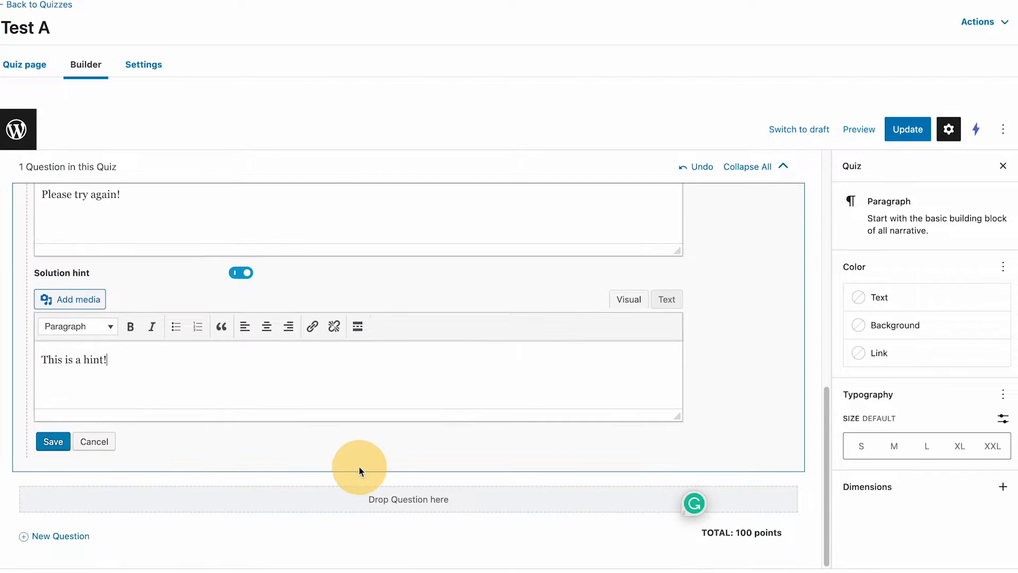
Save the question settings, update the quiz, and reload the published quiz page.
click(68, 447)
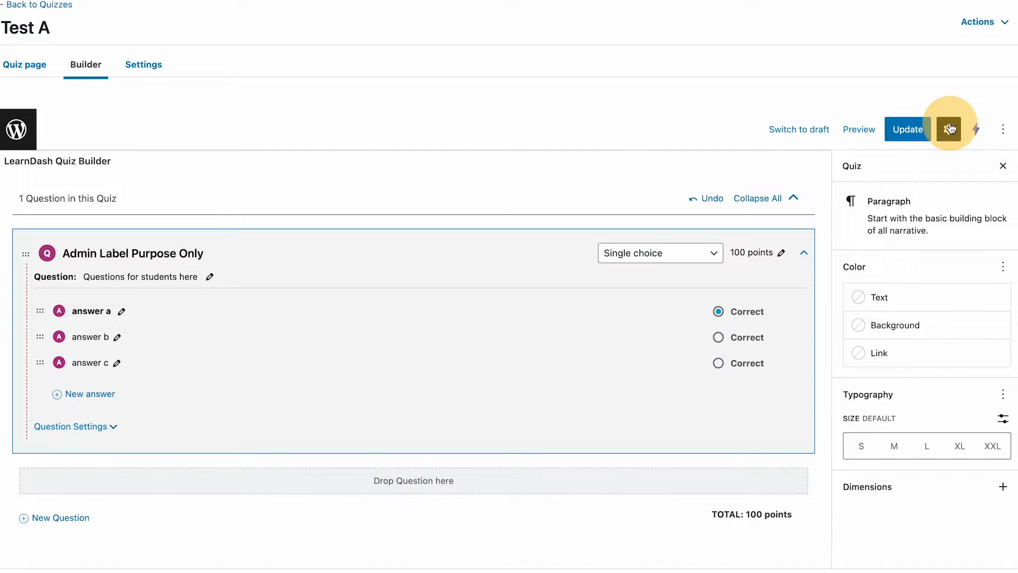
click(917, 132)
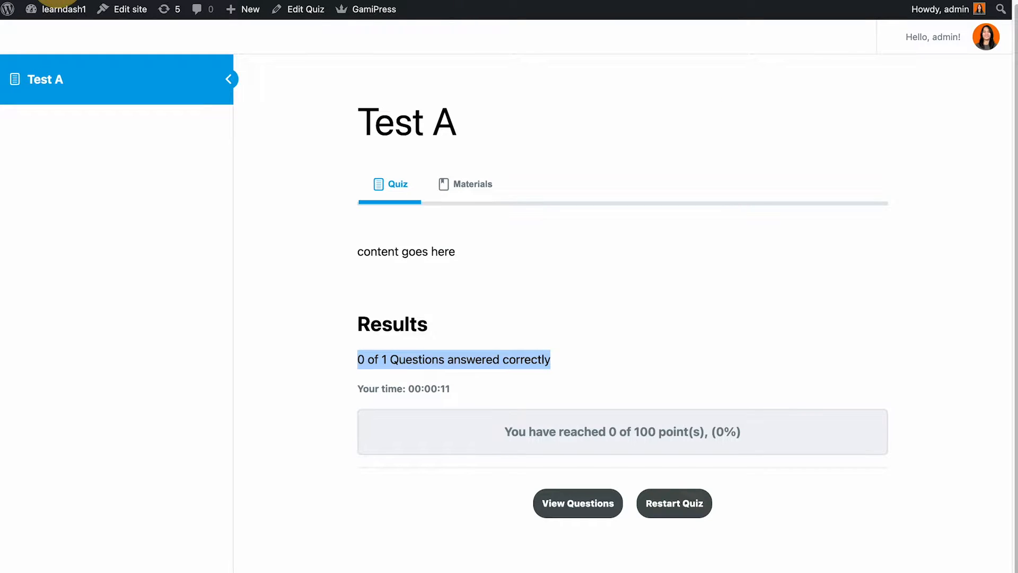
click(58, 0)
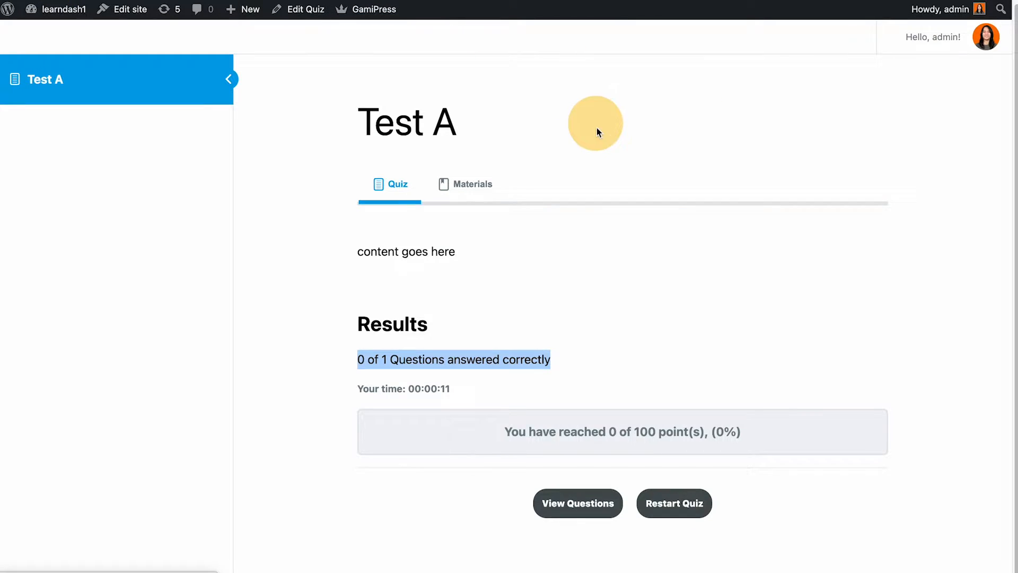
Start the Test A quiz, choose answer c, and finish the quiz.
click(418, 336)
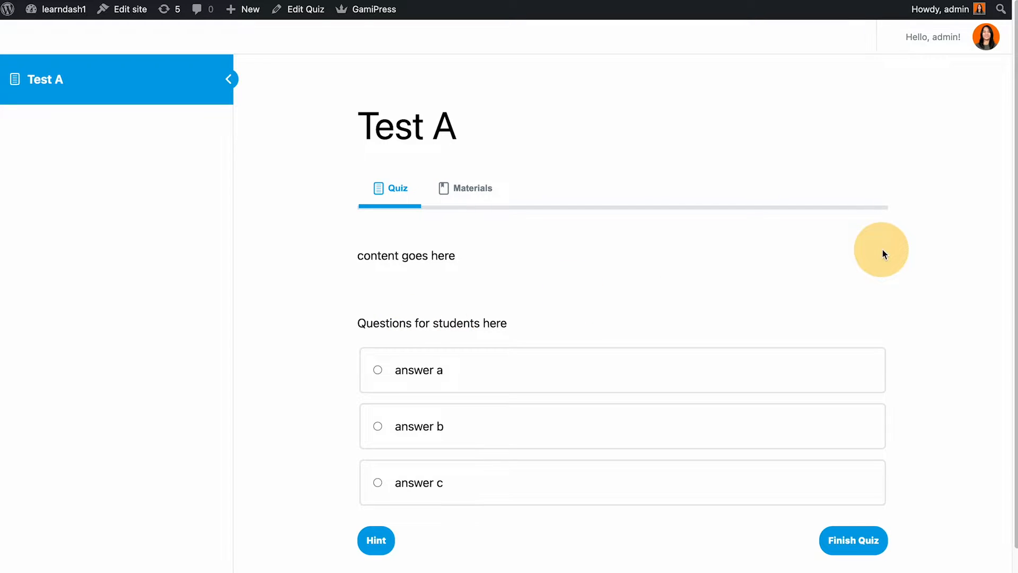
scroll(881, 249, down, 1)
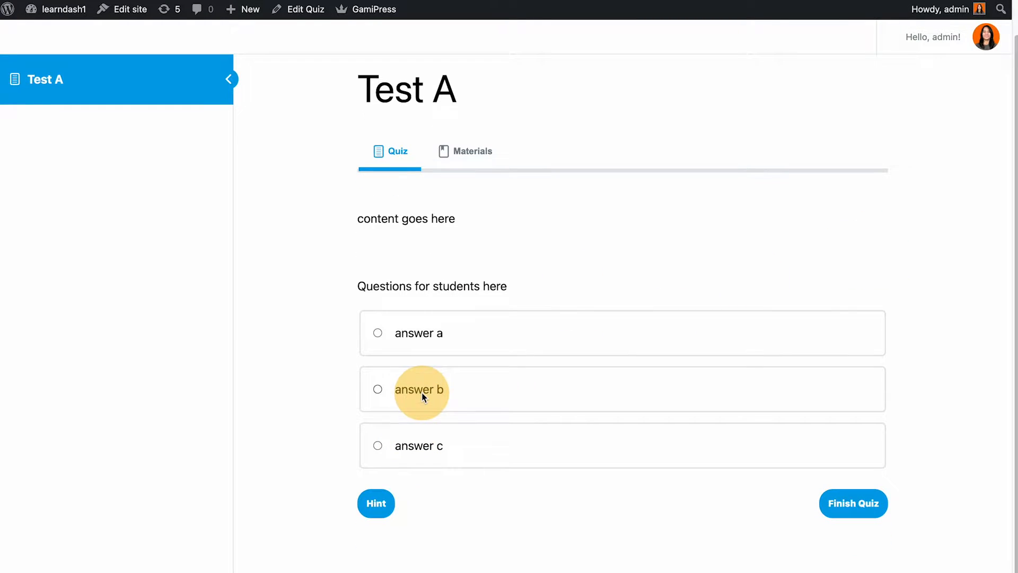
click(415, 450)
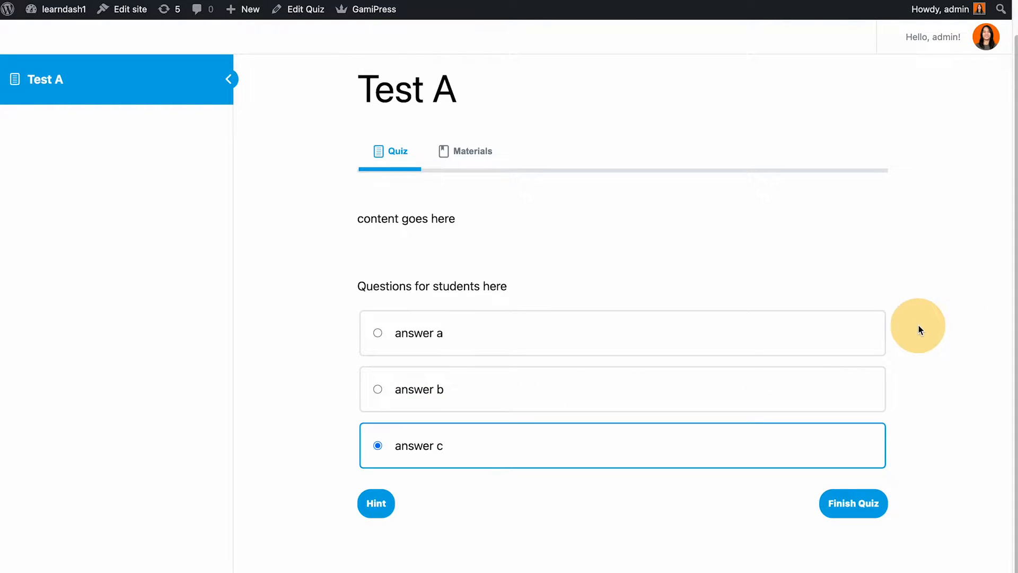
click(869, 505)
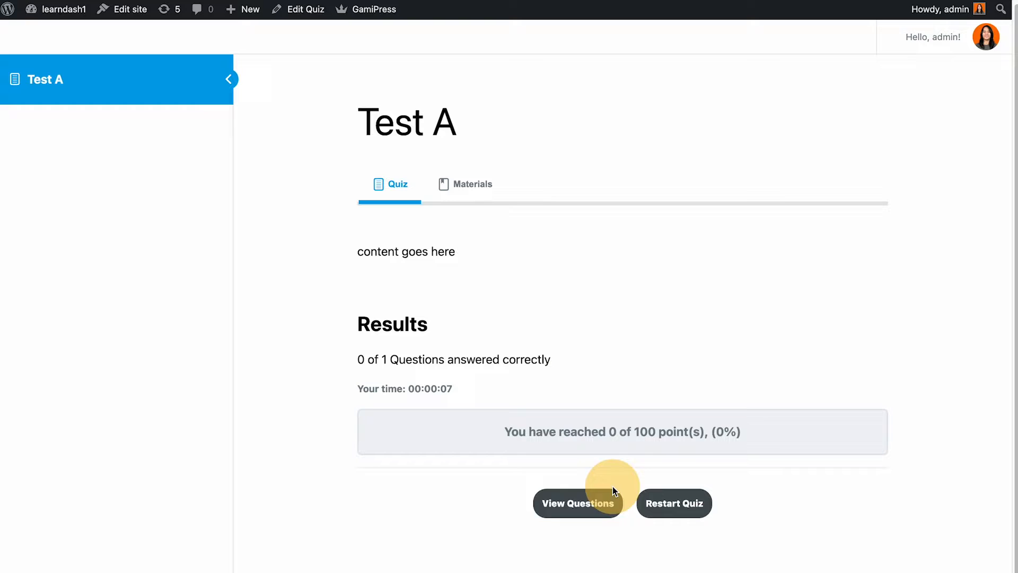
View the answered question in the results and highlight the "Incorrect" heading and the "Please try again!" message.
click(585, 512)
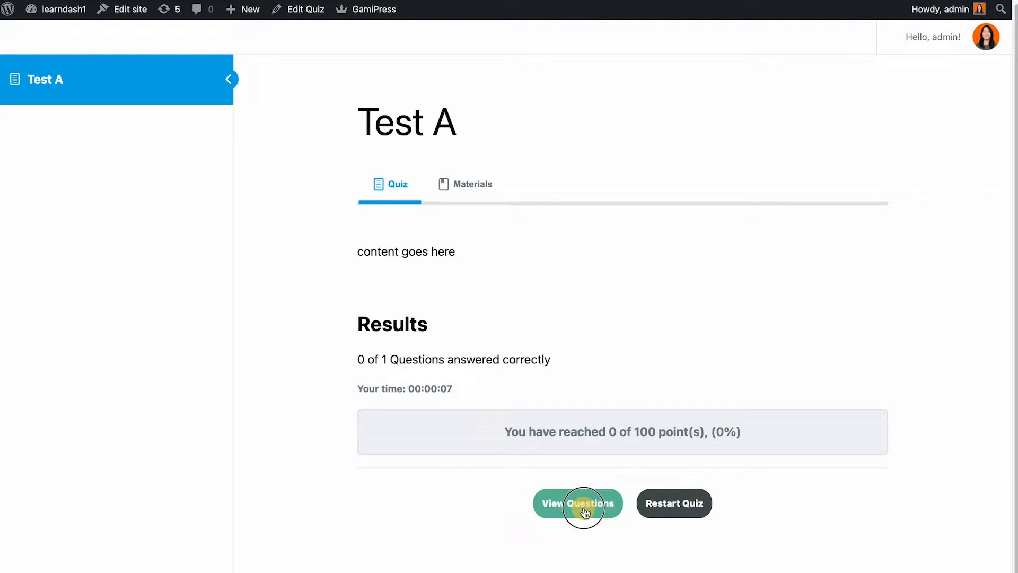
scroll(794, 266, down, 5)
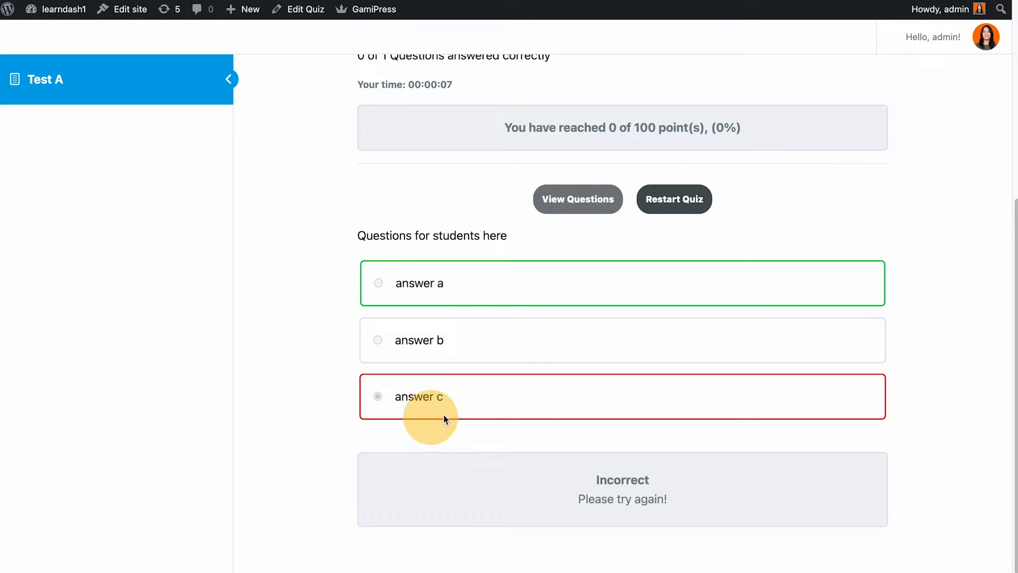
drag(583, 478, 671, 483)
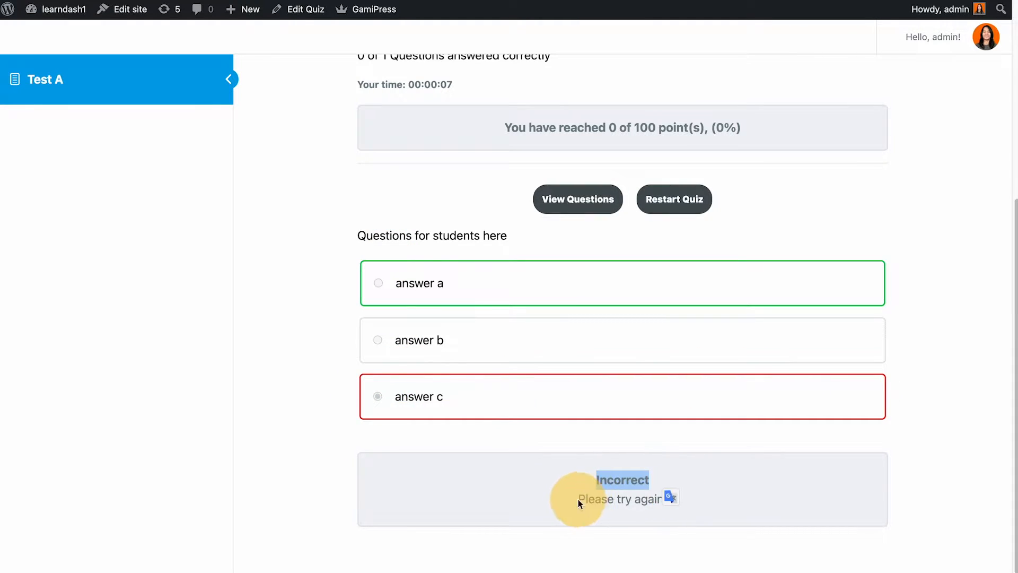
drag(596, 502, 686, 504)
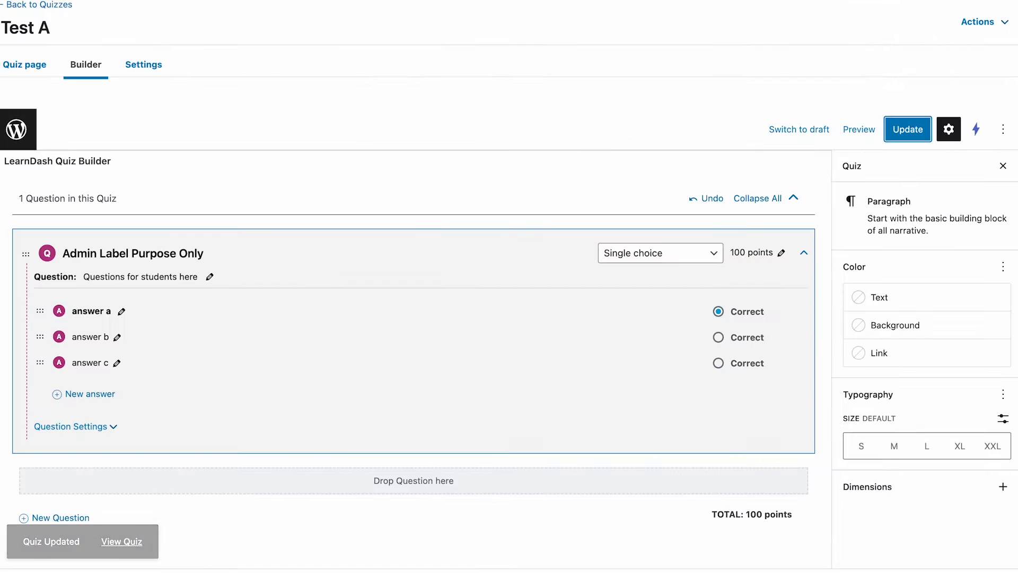
Return to the quiz builder and review the answer messages and hint in the question settings.
click(113, 426)
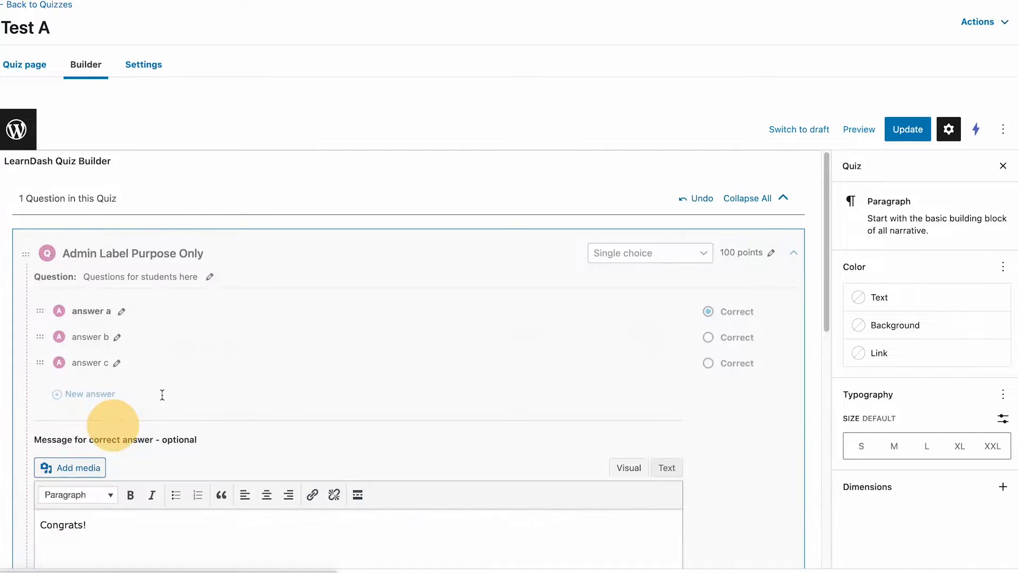
scroll(320, 332, down, 8)
scroll(189, 334, up, 2)
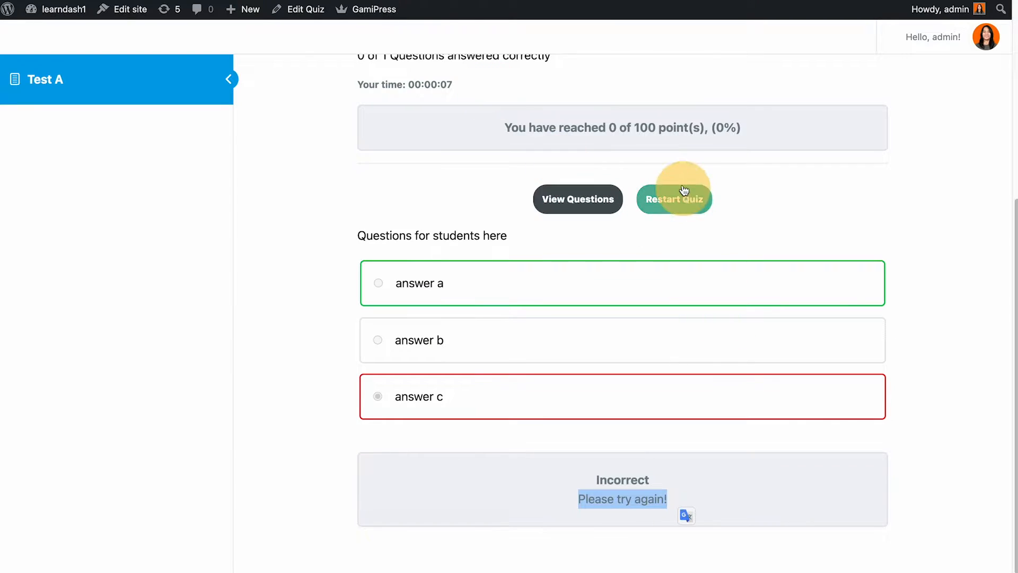
Restart the quiz on the published page, choose answer a, and finish it.
click(688, 204)
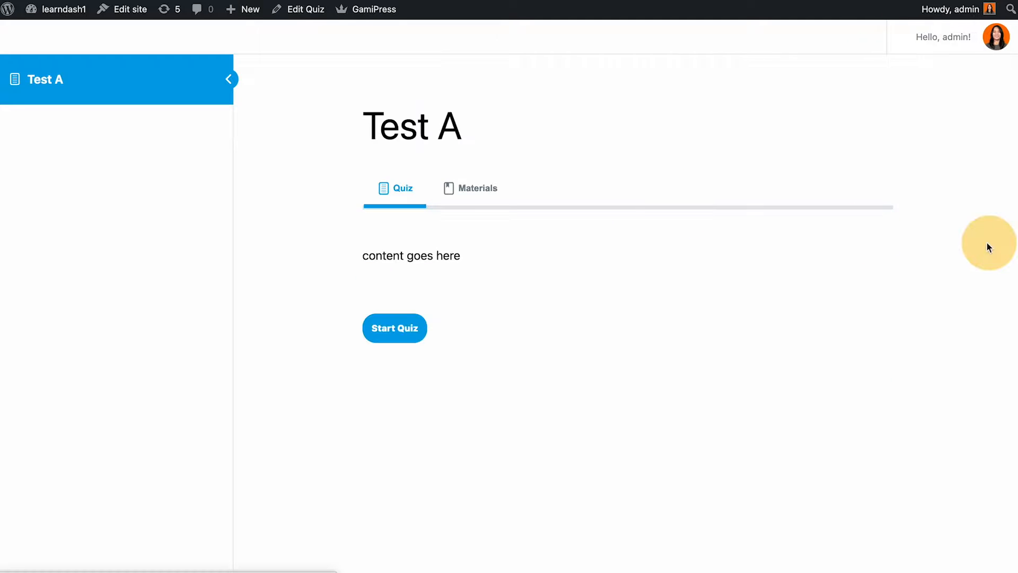
click(411, 335)
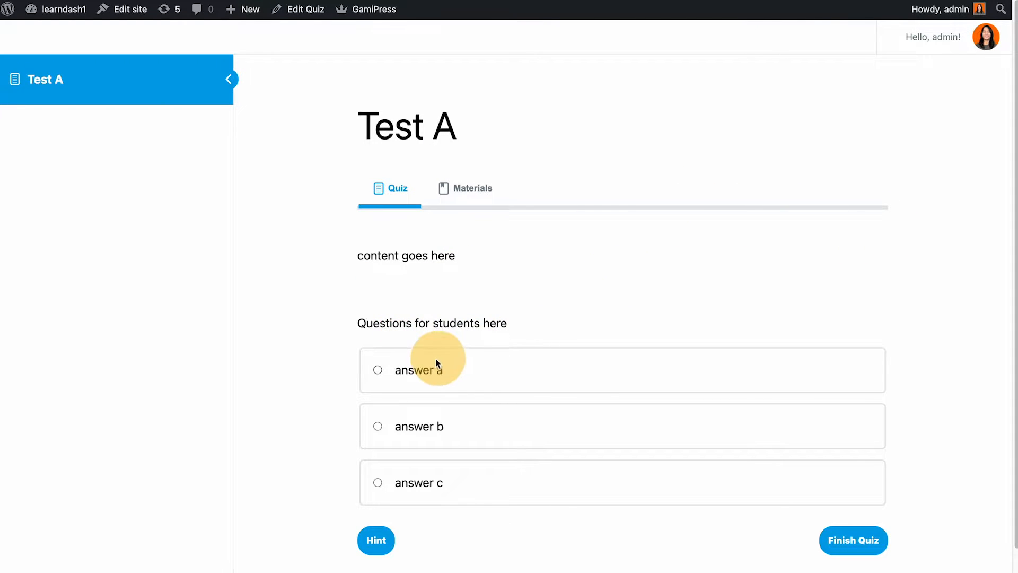
click(416, 369)
scroll(744, 498, down, 1)
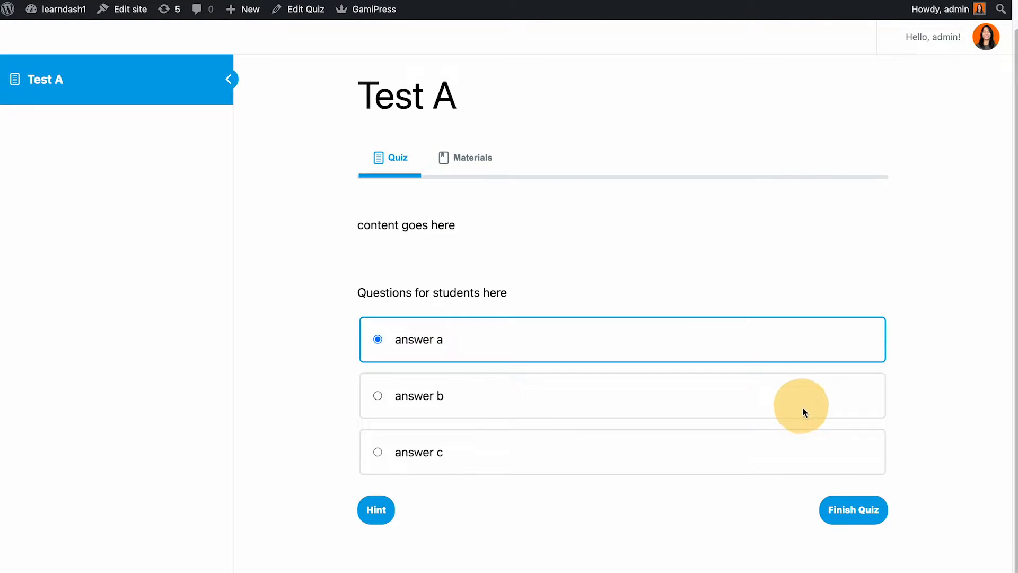
click(850, 509)
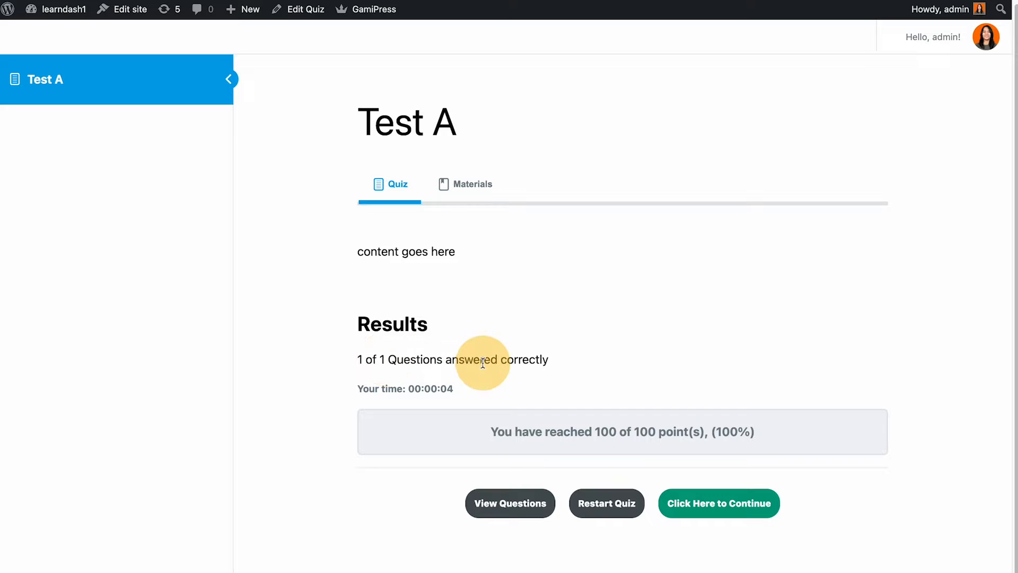
Highlight the points line in the results, view the answered question, and highlight its "Correct" and "Congrats!" feedback.
drag(483, 447, 804, 439)
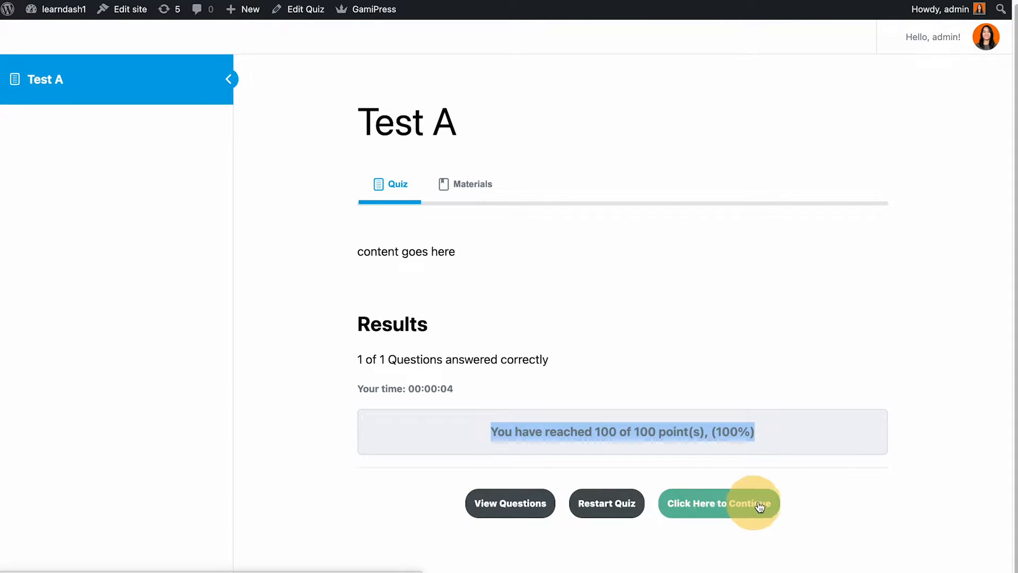
click(509, 512)
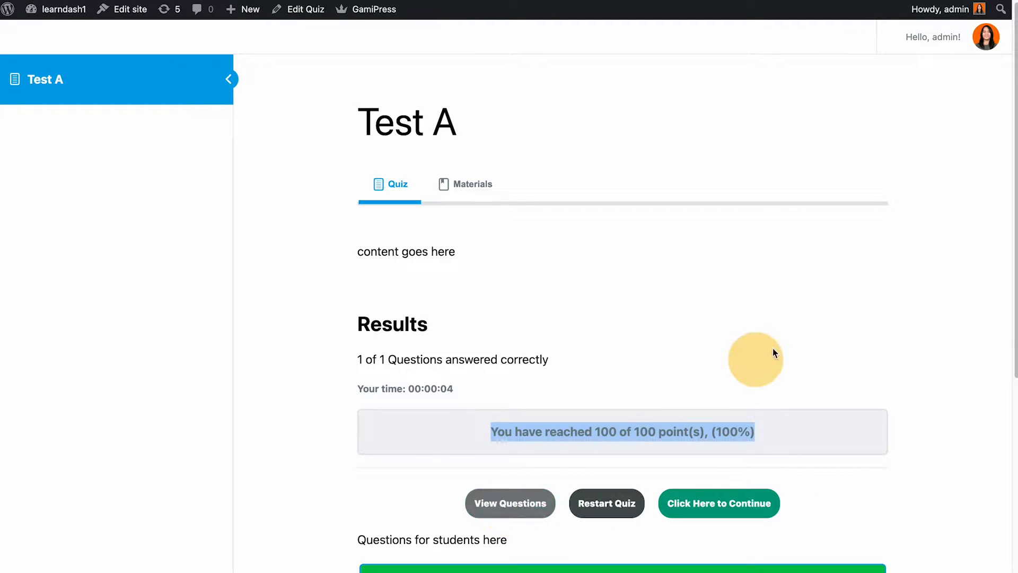
scroll(771, 348, down, 6)
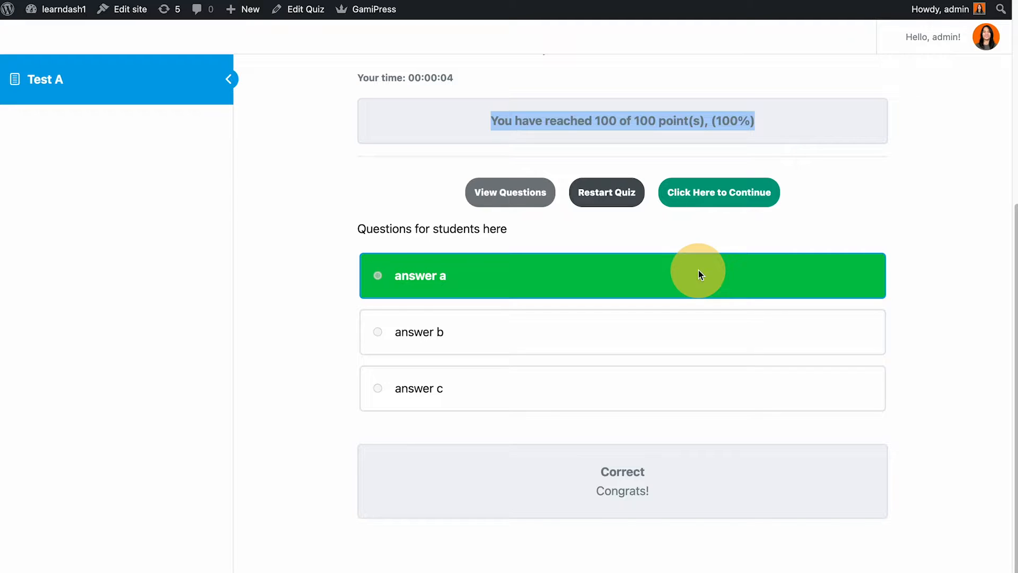
drag(595, 462, 695, 519)
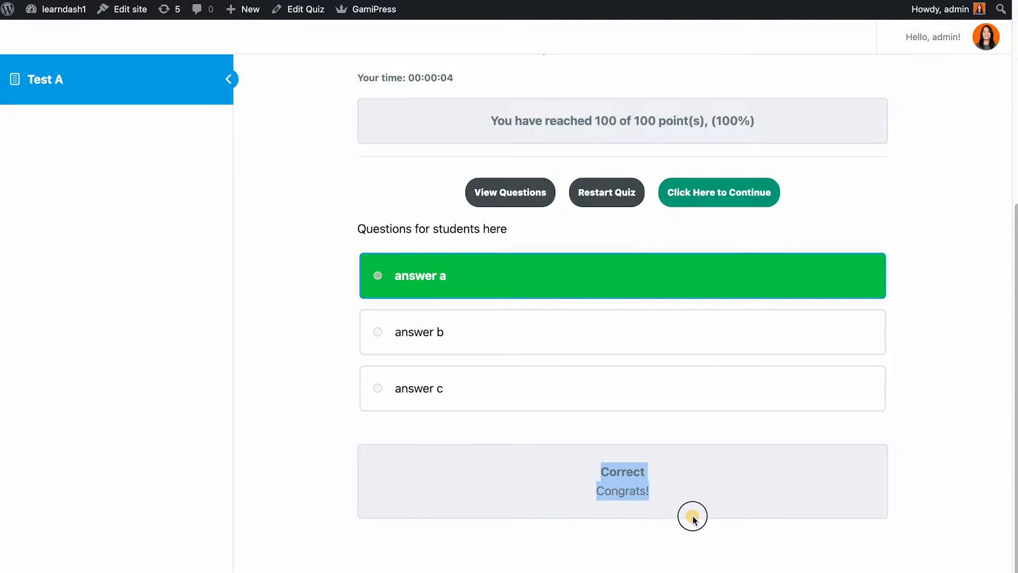
click(602, 504)
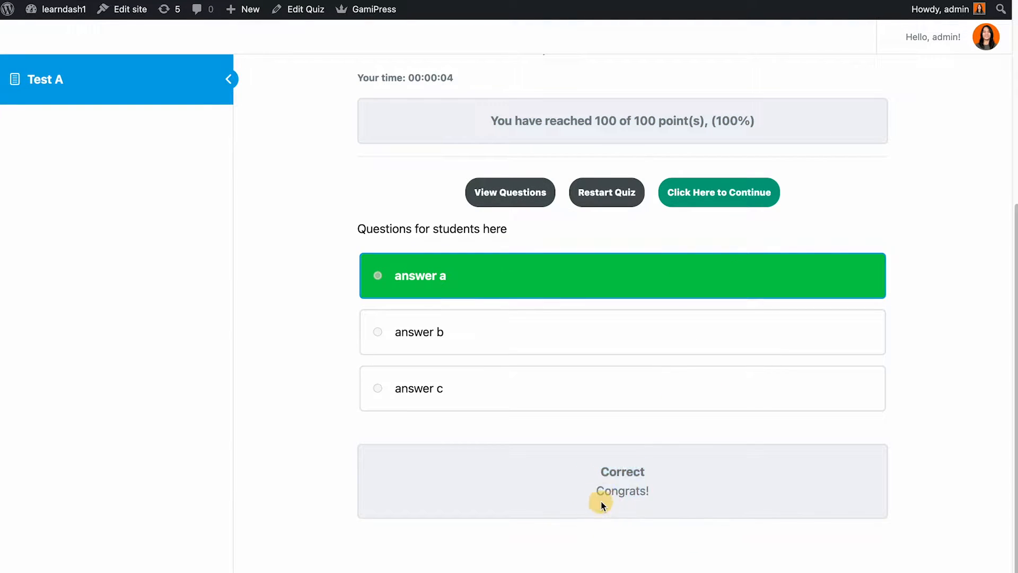
drag(592, 494, 717, 501)
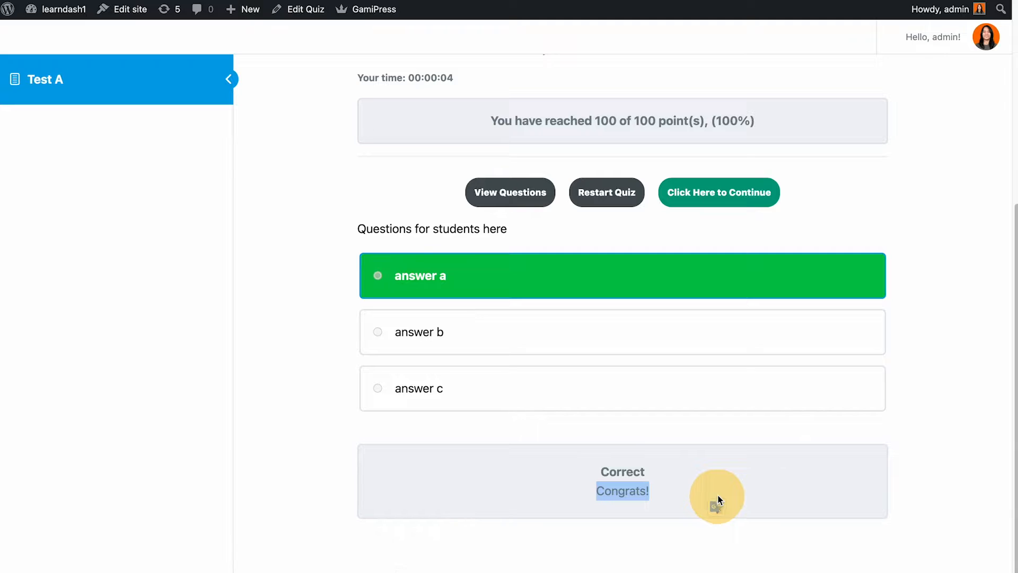
Continue past the quiz results and open the logged-in account's profile page.
scroll(717, 500, up, 4)
click(725, 406)
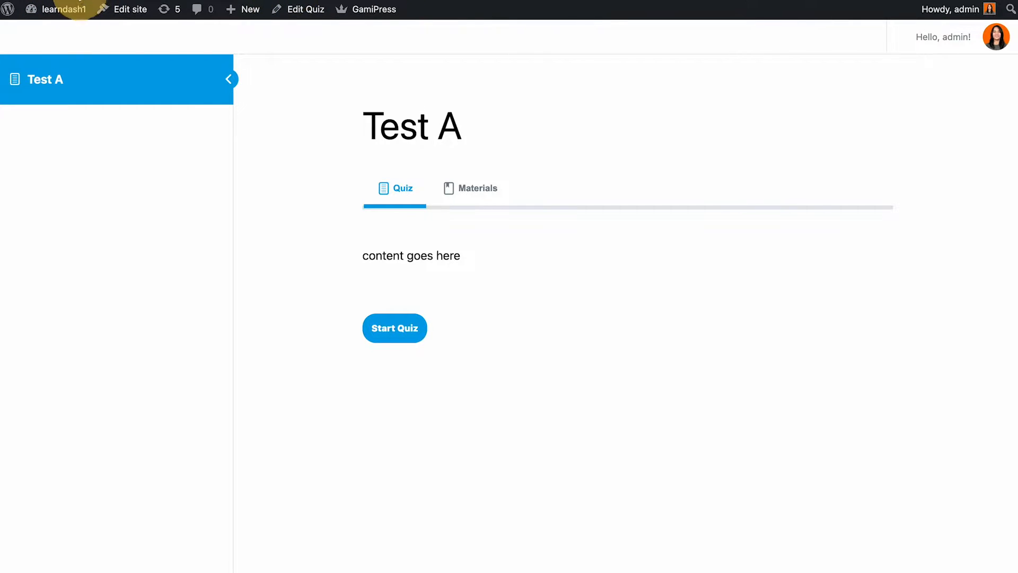
mouse_move(955, 16)
click(904, 60)
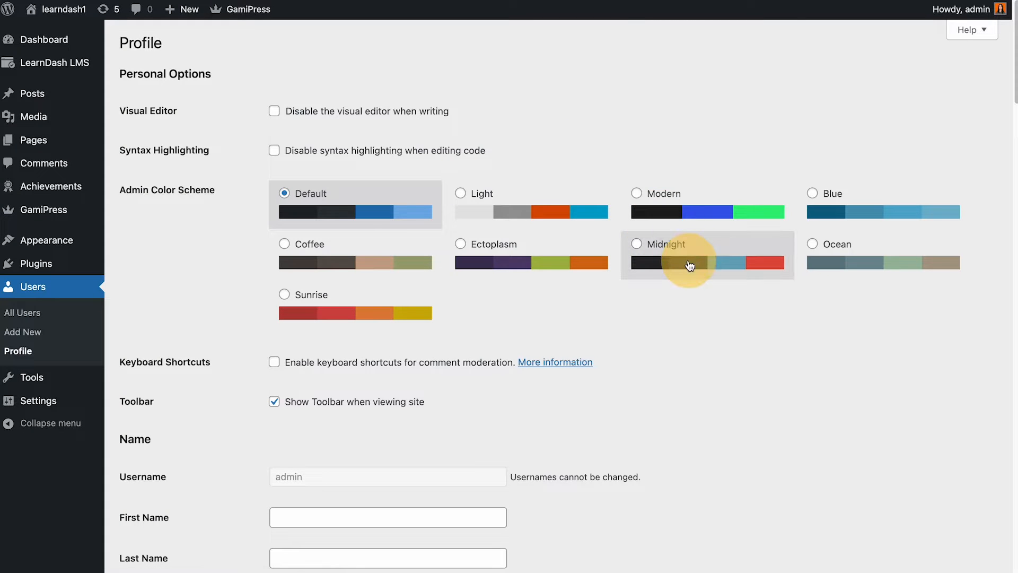
Examine the GamiPress, course enrollment and Course Info sections of the profile, including the list of quizzes taken.
scroll(705, 329, down, 20)
scroll(480, 213, up, 5)
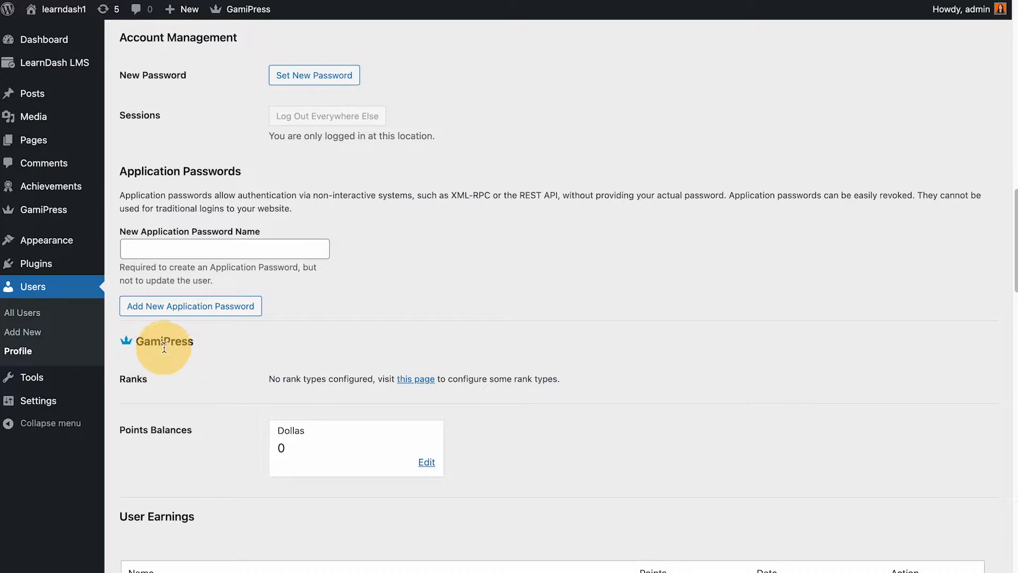
scroll(544, 455, down, 8)
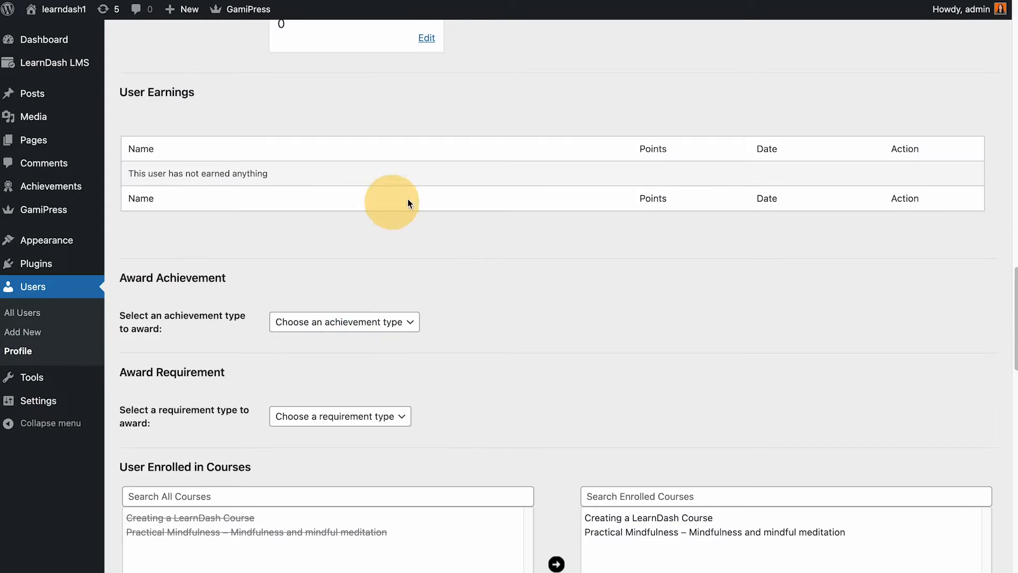
scroll(485, 370, down, 4)
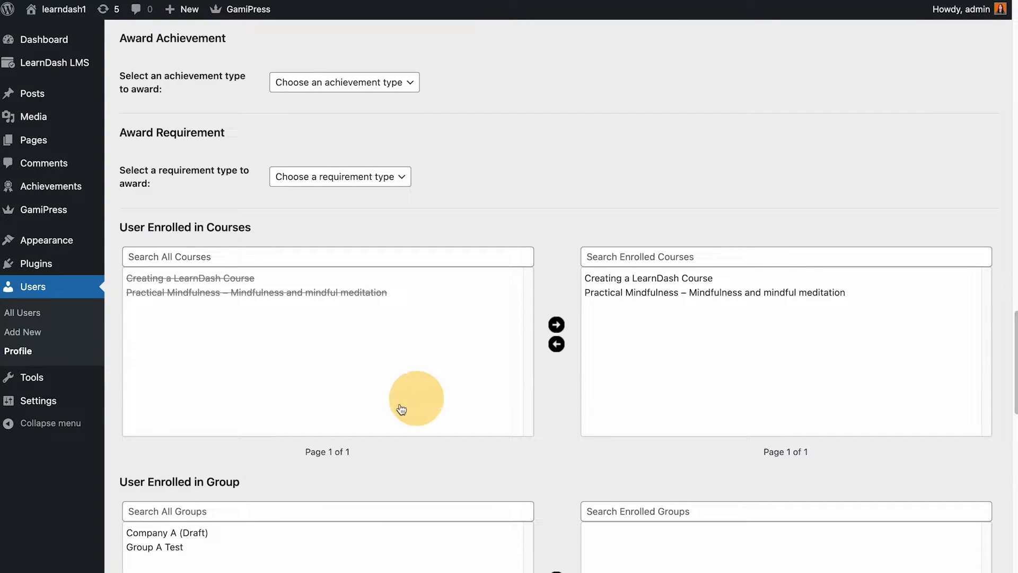
scroll(310, 423, down, 5)
scroll(310, 422, down, 5)
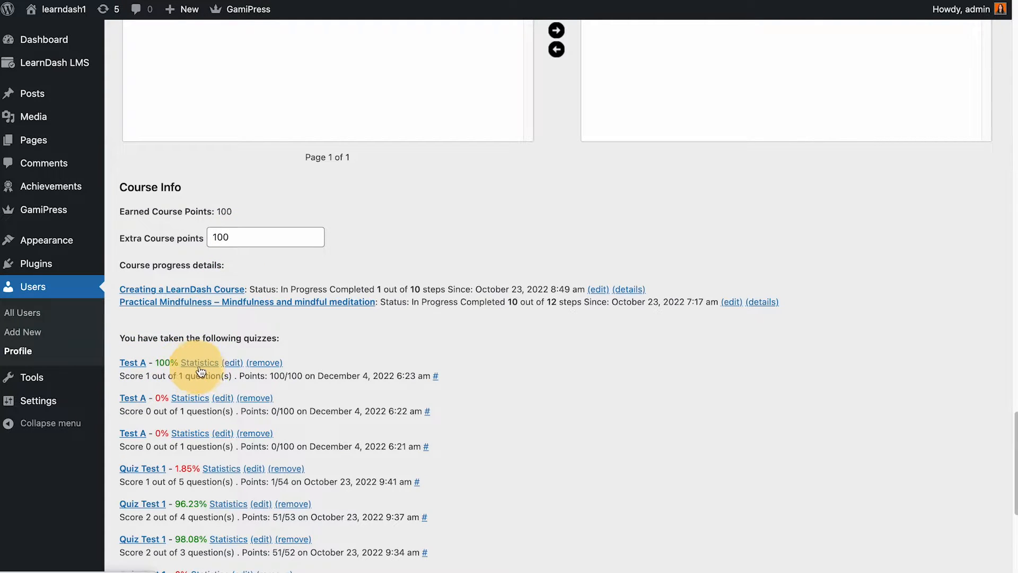
scroll(585, 381, down, 2)
scroll(585, 382, down, 5)
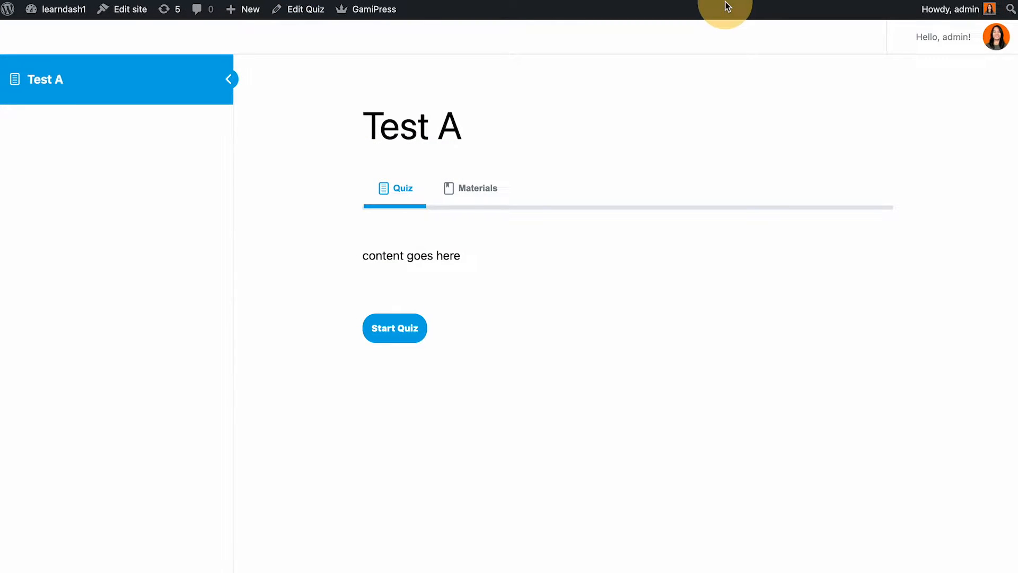
Return to the published quiz and load its address, learndash1.local/quizzes/test-a.
key(super+l)
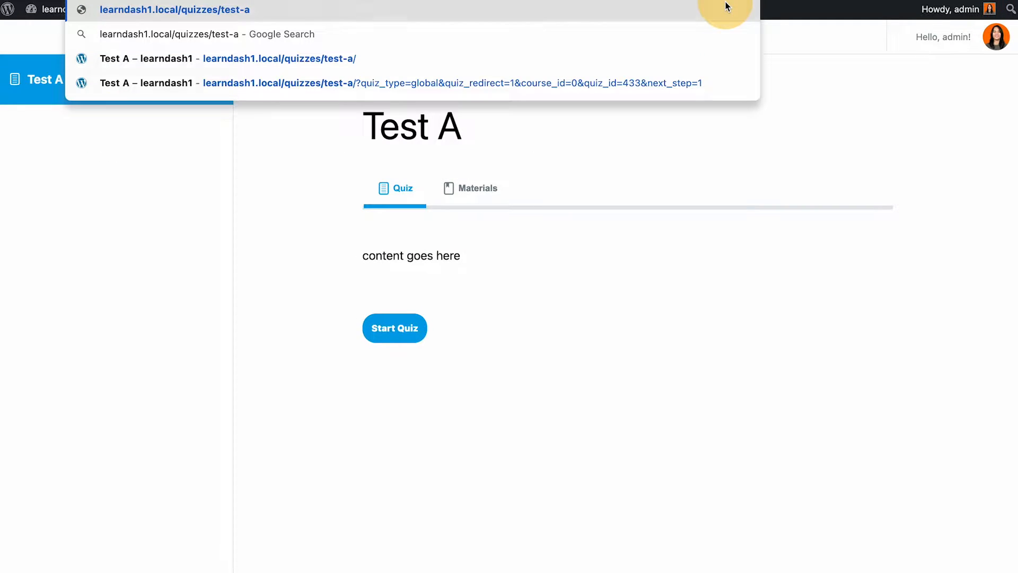
key(Return)
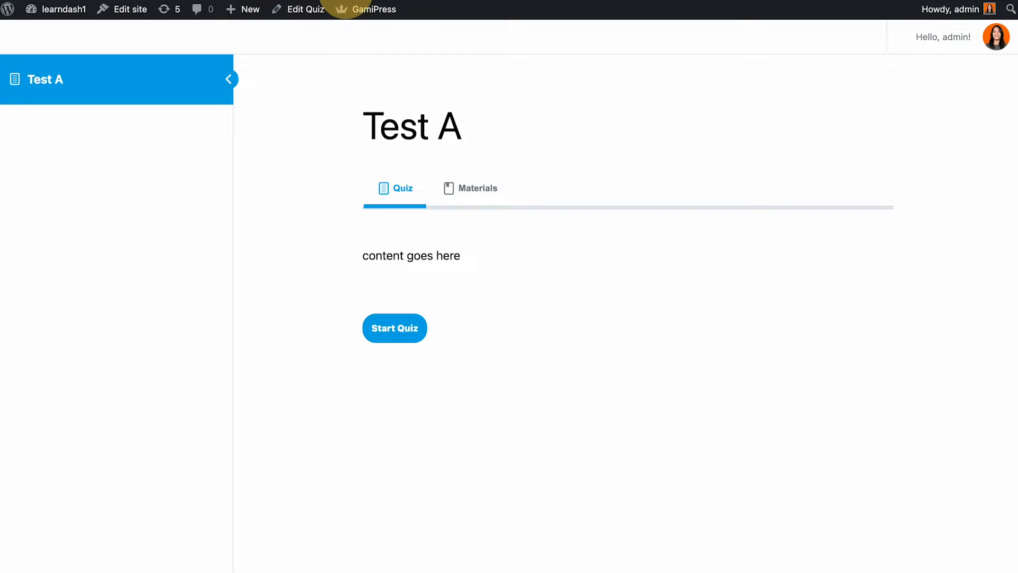
key(BackSpace)
key(Return)
key(super+bracketleft)
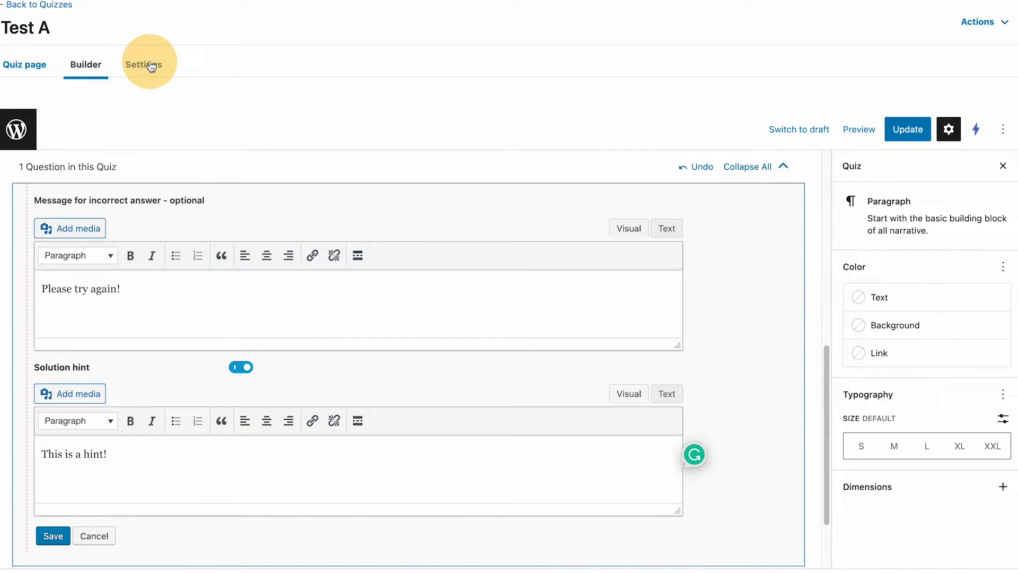
Open Test A's settings and highlight the Associated Course label in the quiz access settings.
click(151, 66)
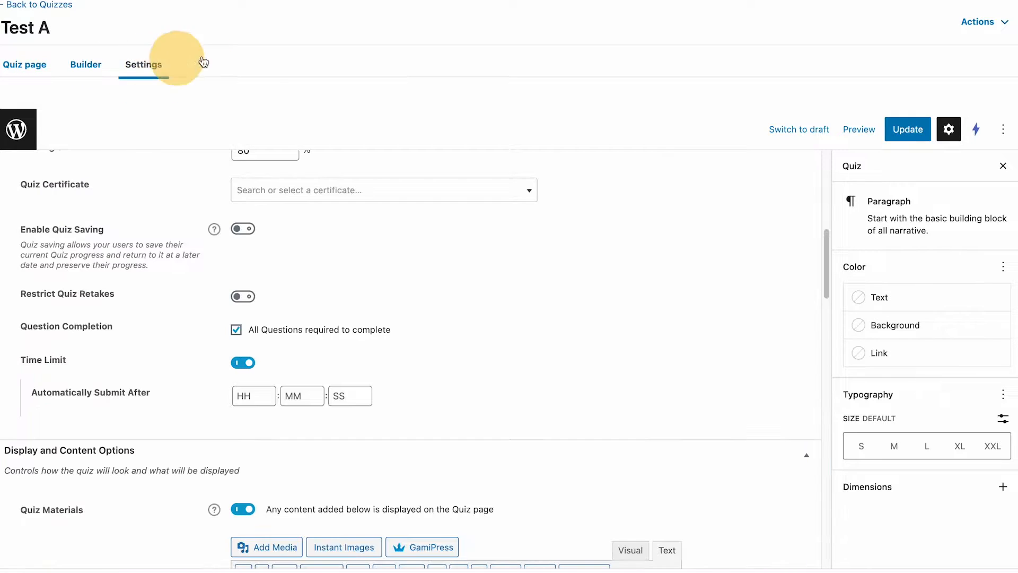
scroll(583, 278, up, 10)
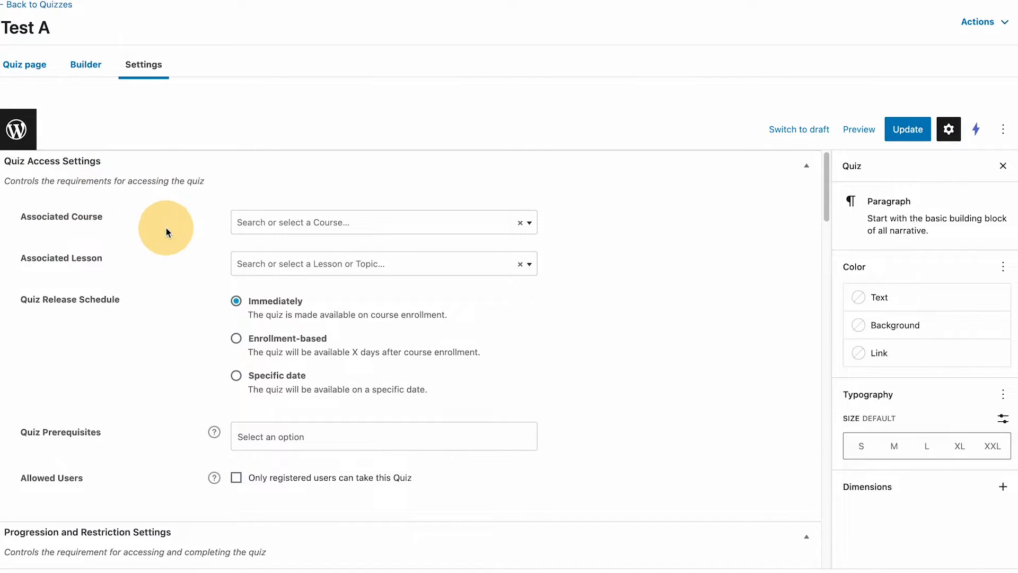
click(28, 220)
drag(28, 221, 110, 224)
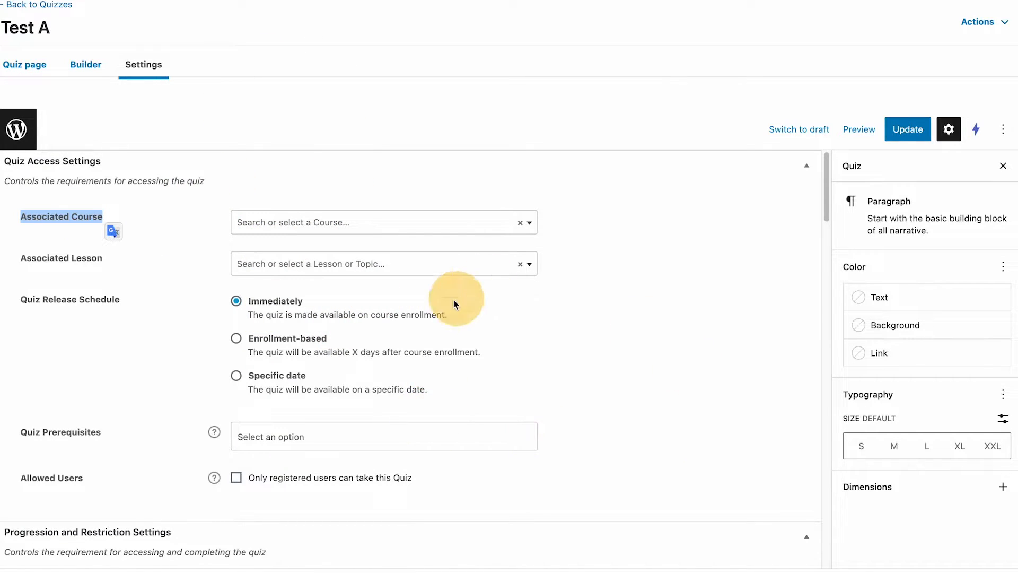
click(24, 264)
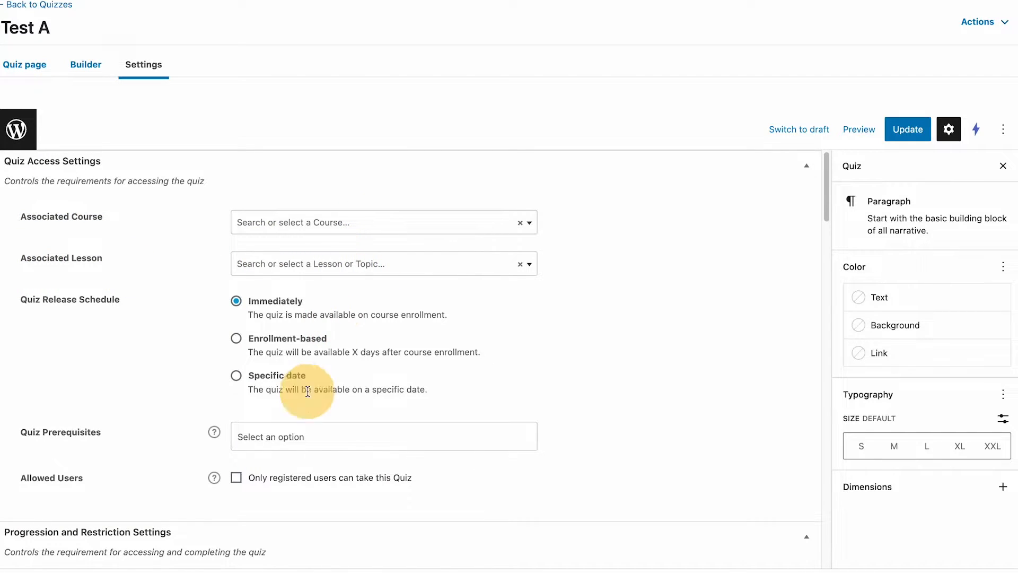
Associate Test A with the course "Creating a LearnDash Course", view the available lessons without choosing one, and update the quiz.
click(312, 222)
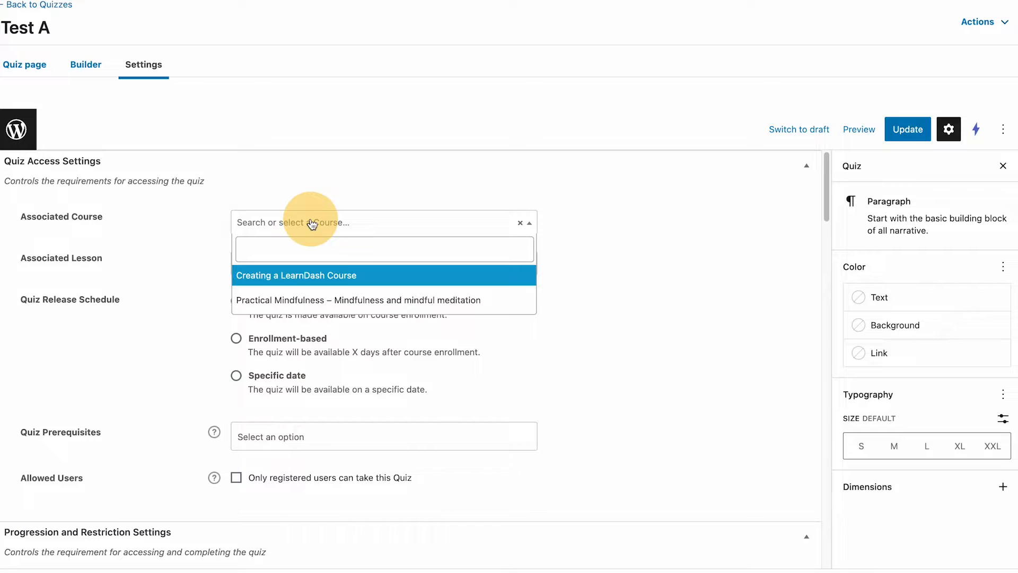
click(327, 281)
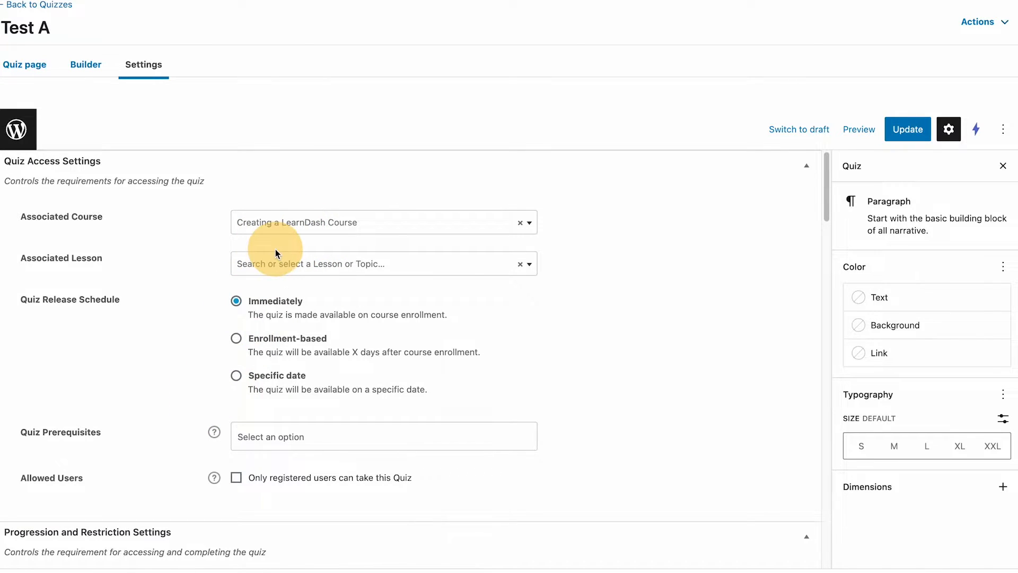
click(425, 265)
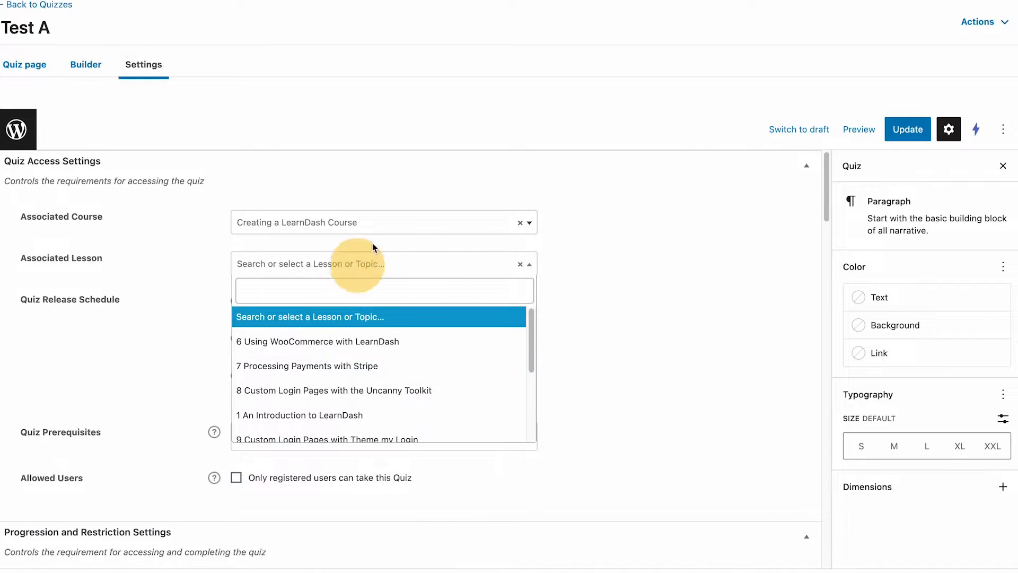
click(618, 252)
click(896, 129)
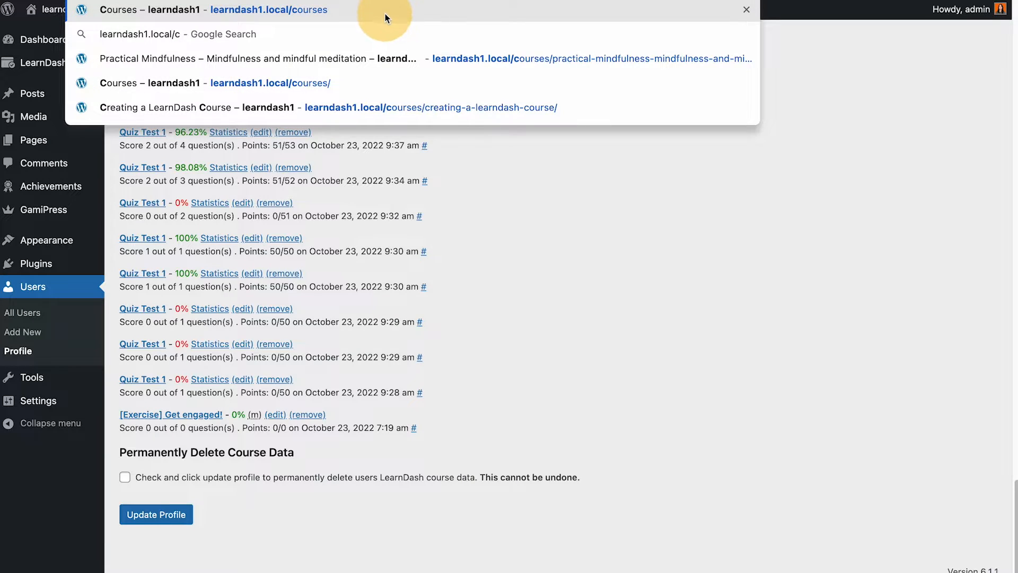
Open the "Creating a LearnDash Course" page from the published courses archive and look for Test A in the course content.
click(387, 11)
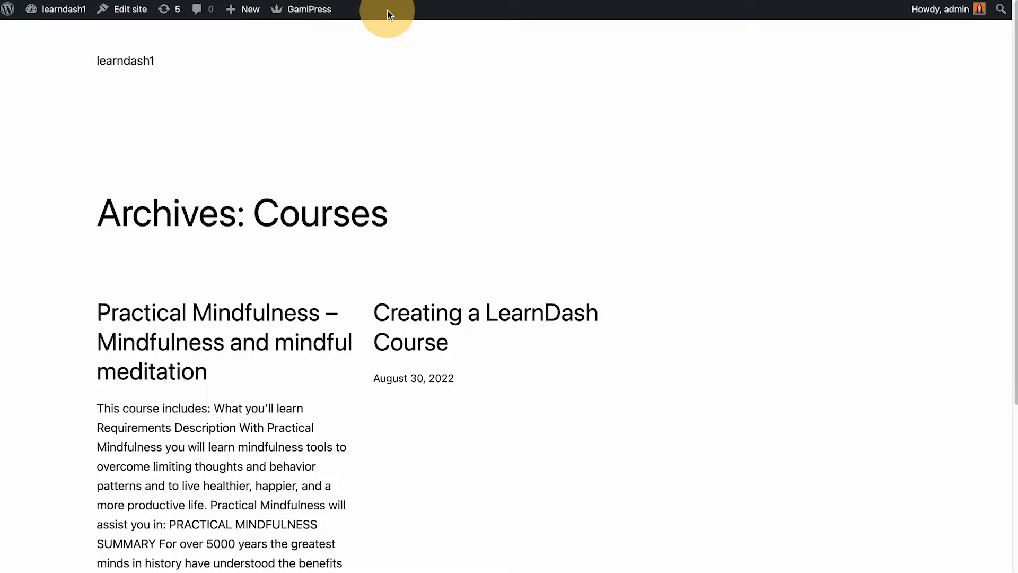
click(407, 332)
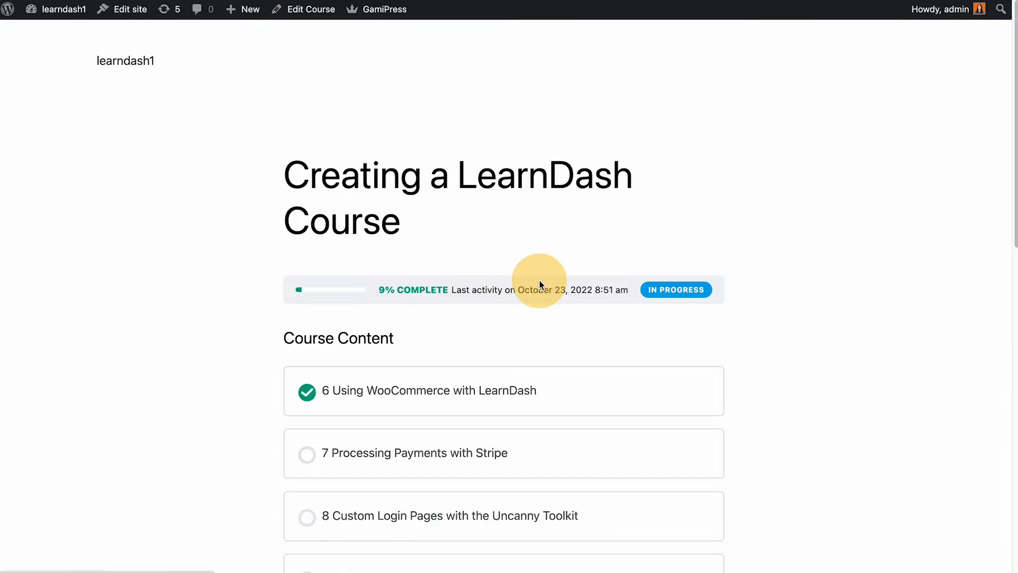
scroll(756, 222, down, 13)
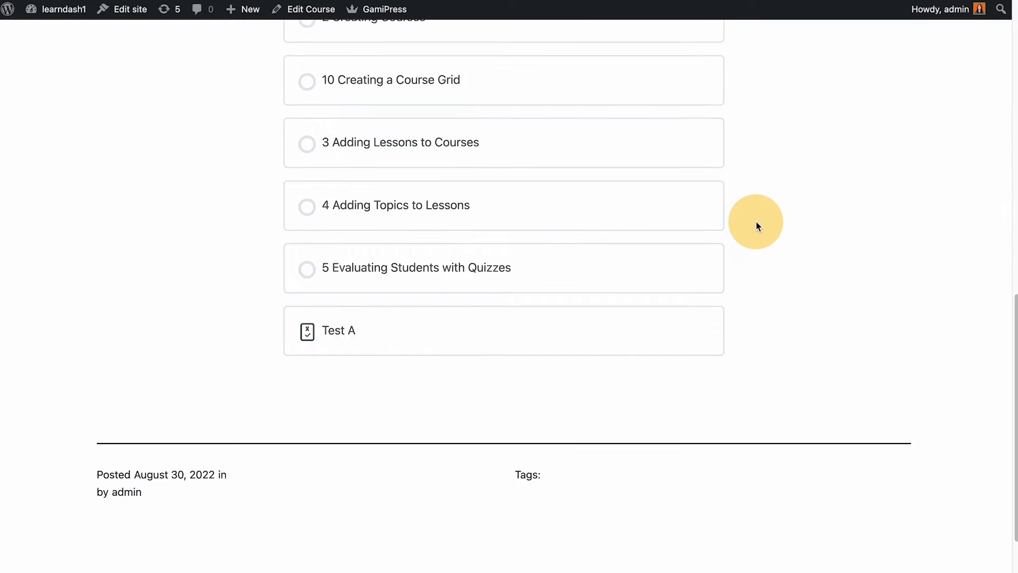
scroll(468, 364, up, 4)
scroll(466, 359, up, 9)
scroll(450, 300, down, 14)
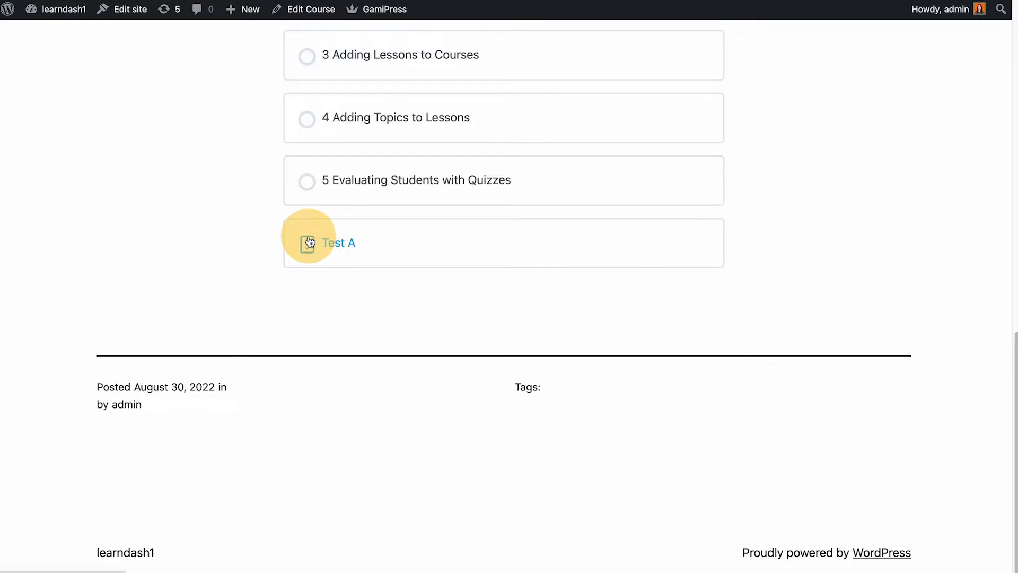
scroll(318, 251, up, 2)
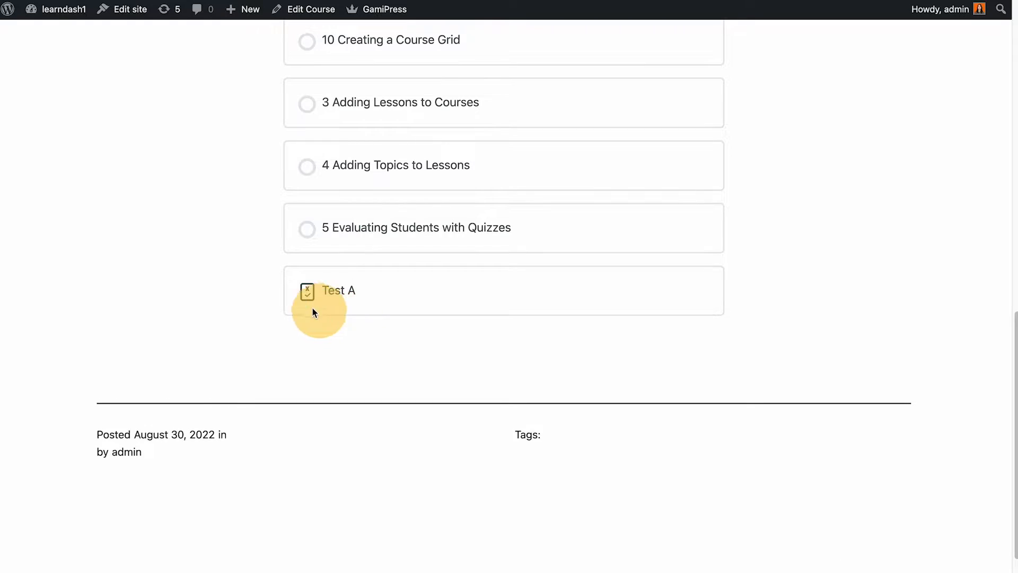
Open Test A from the course content, start the quiz, choose "answer a" and finish it.
click(346, 291)
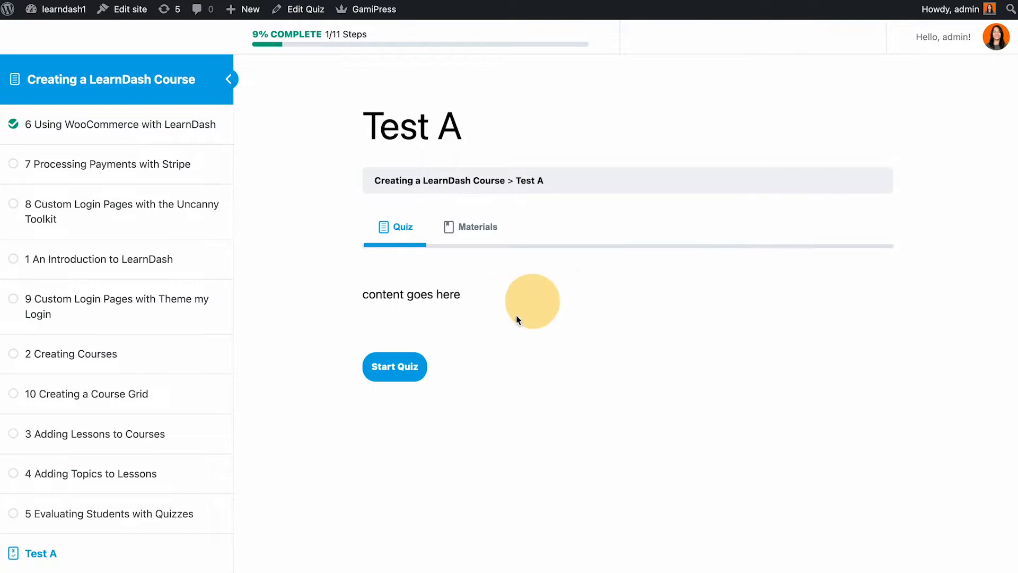
click(413, 371)
click(424, 405)
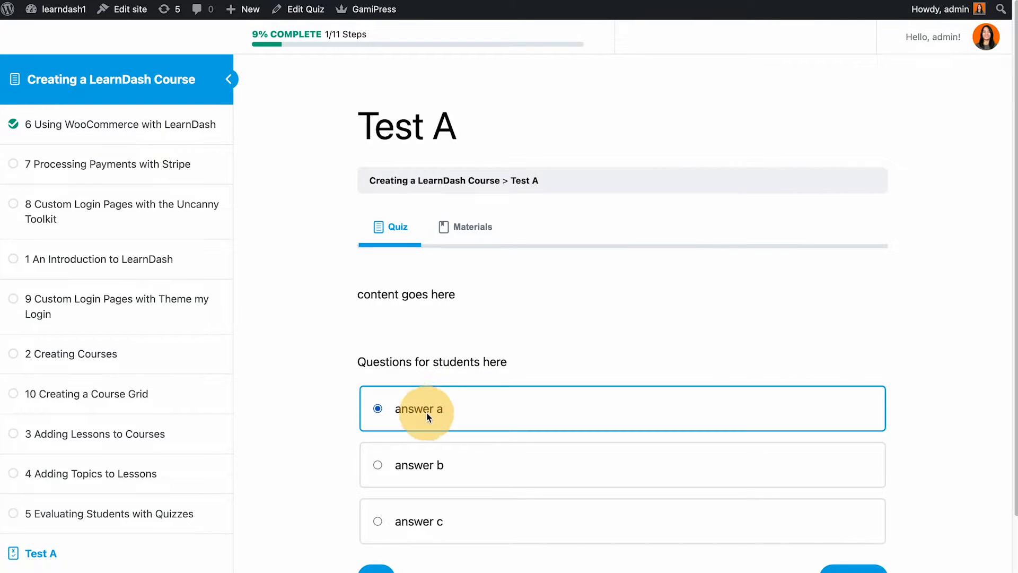
scroll(705, 381, down, 2)
click(853, 502)
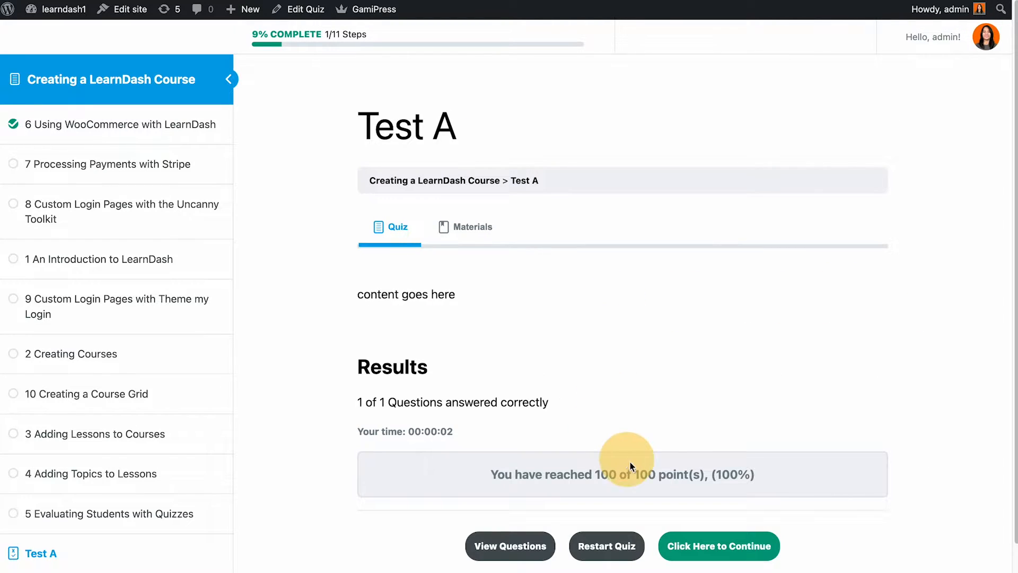
Return from the quiz results to the course page and check the Test A entry in the course content.
click(107, 84)
scroll(647, 386, down, 10)
scroll(647, 386, up, 4)
click(380, 440)
key(alt+Left)
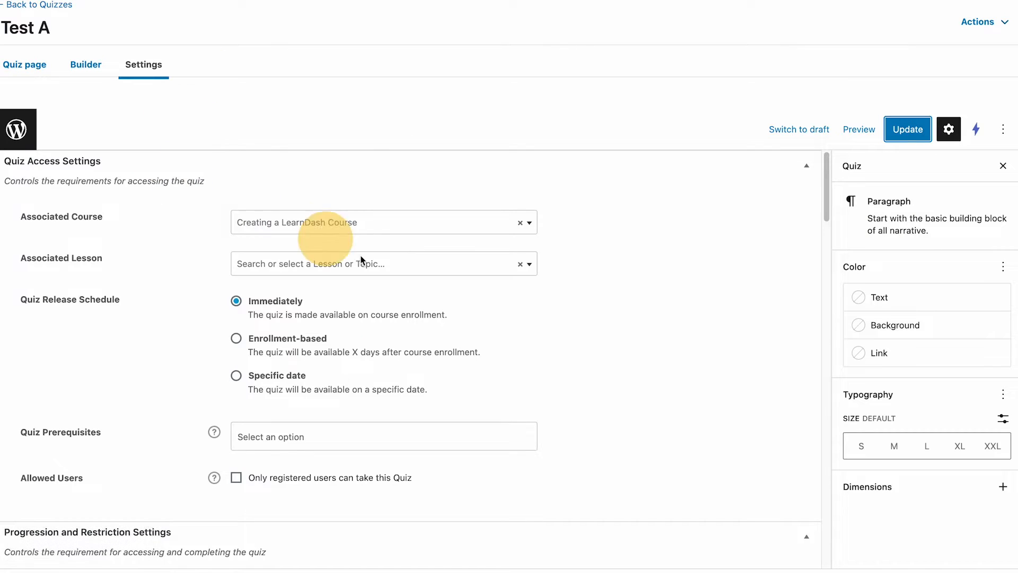
Set Test A's associated lesson to "6 Using WooCommerce with LearnDash" and update the quiz.
click(376, 264)
click(346, 337)
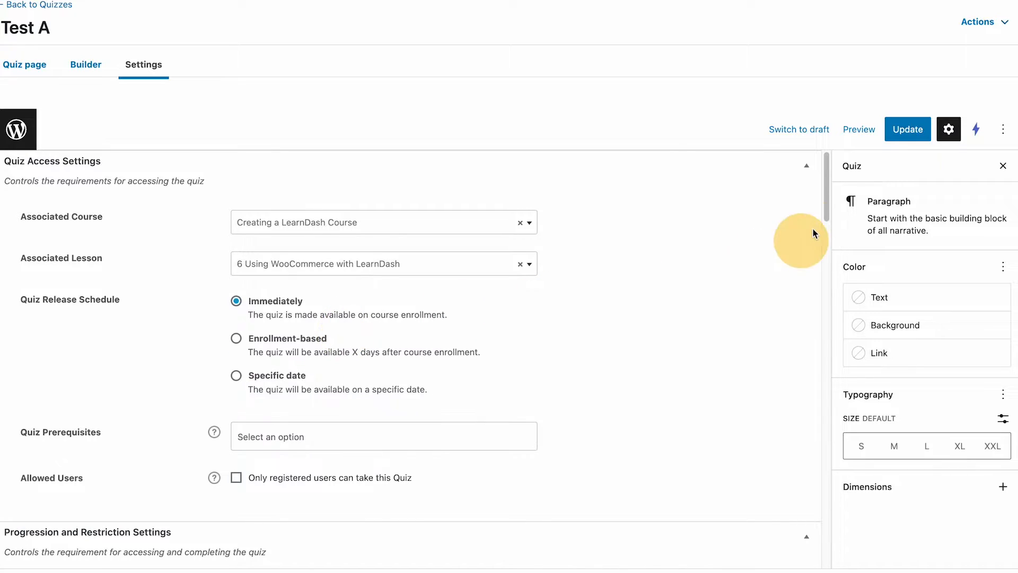
click(903, 130)
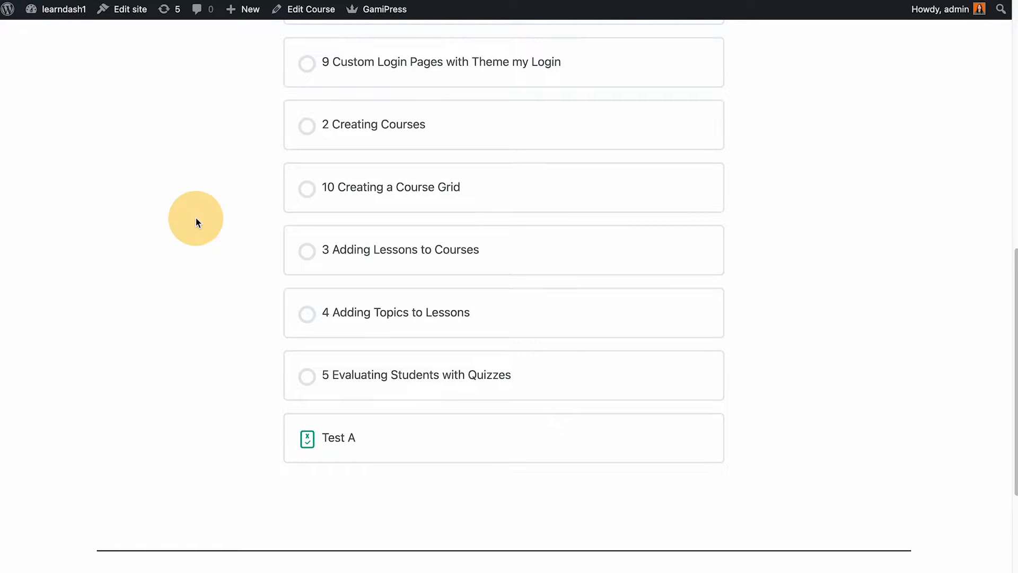
Reload the course page, expand the "6 Using WooCommerce with LearnDash" lesson, and open it to view its Test A entry.
key(super+r)
scroll(422, 416, up, 5)
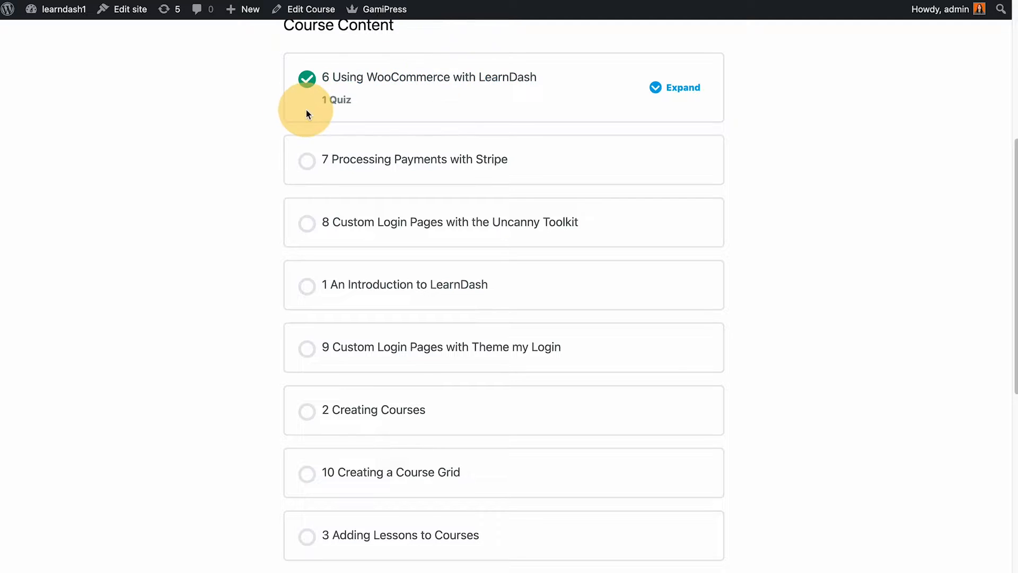
scroll(561, 200, up, 2)
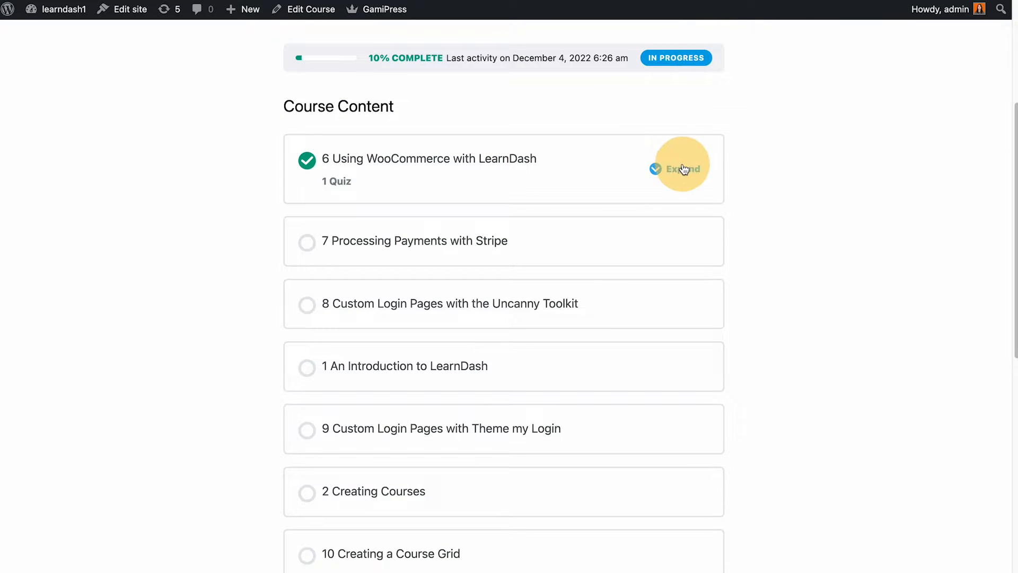
click(677, 168)
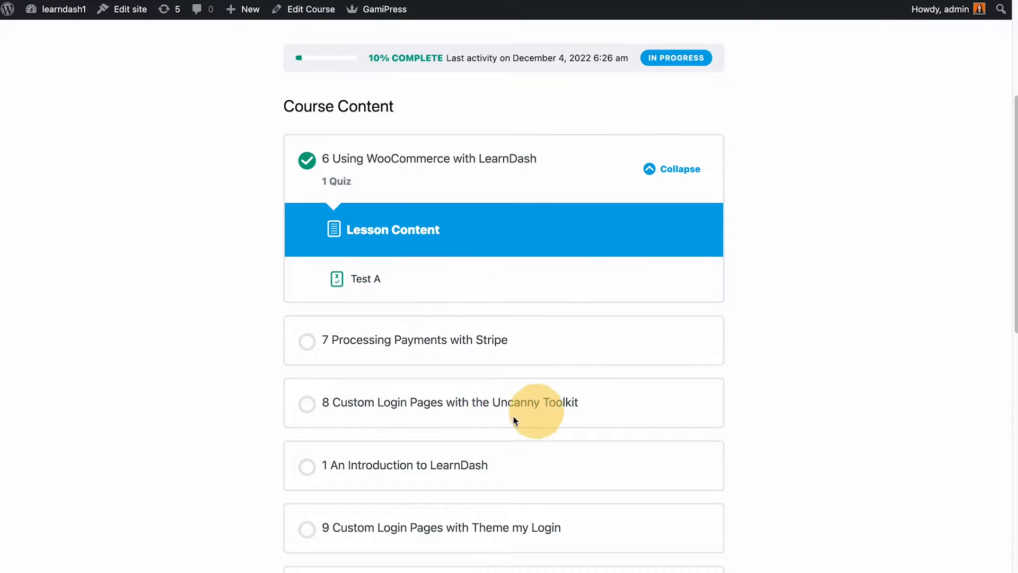
click(387, 173)
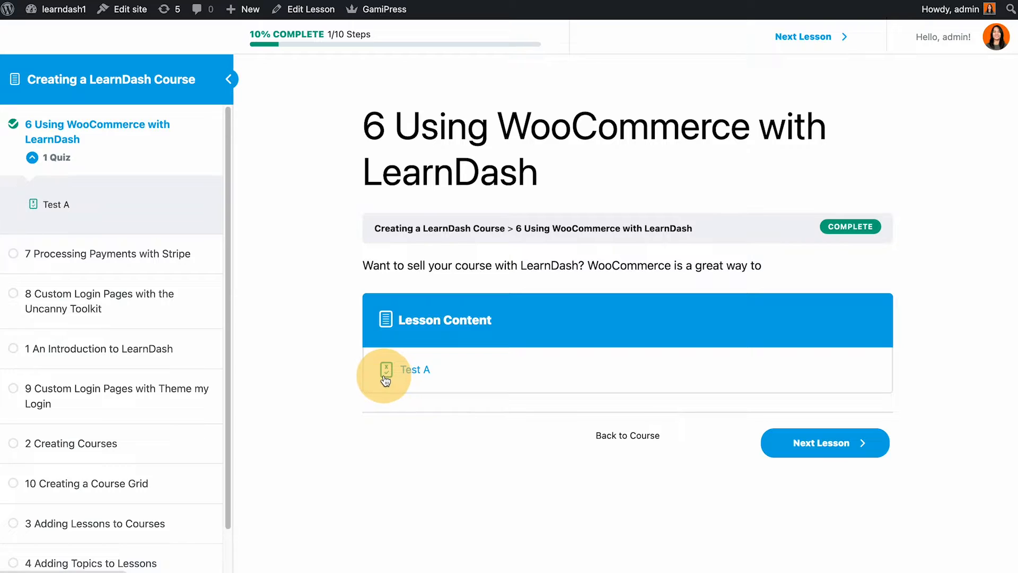
click(385, 394)
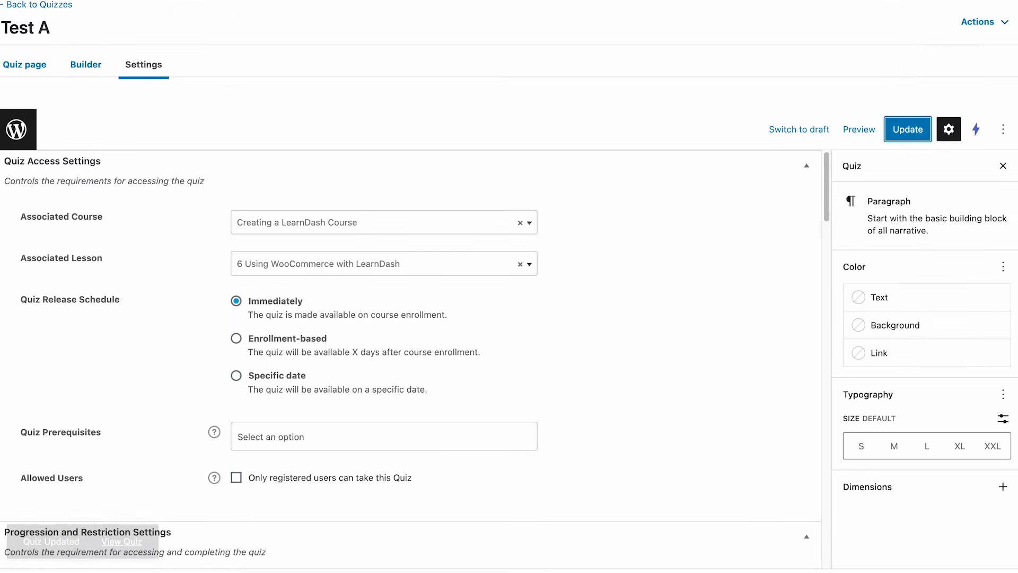
Return to Test A's builder, close the first question's message settings without saving, and add a new question titled "Admin Only".
click(85, 65)
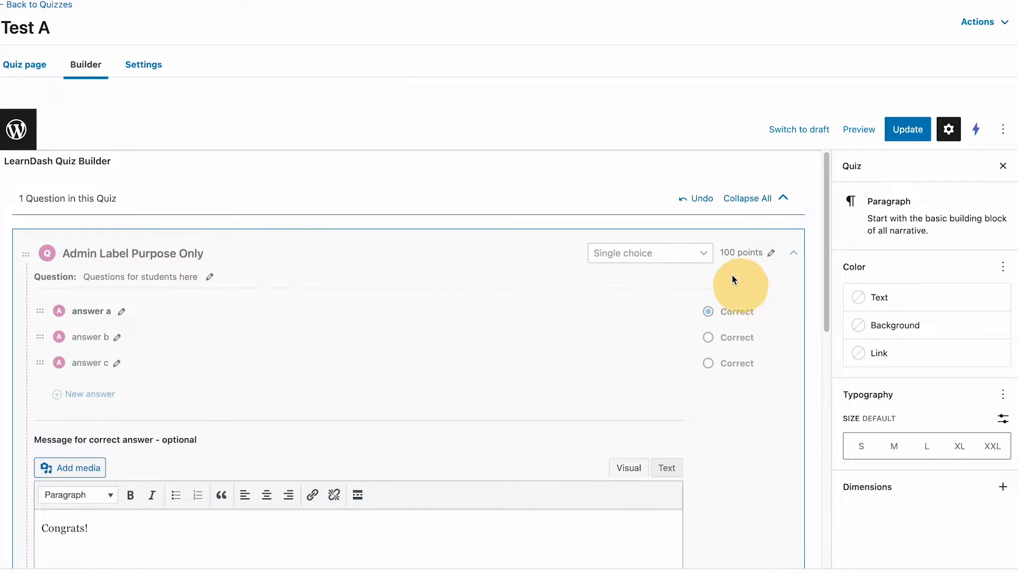
scroll(296, 424, down, 10)
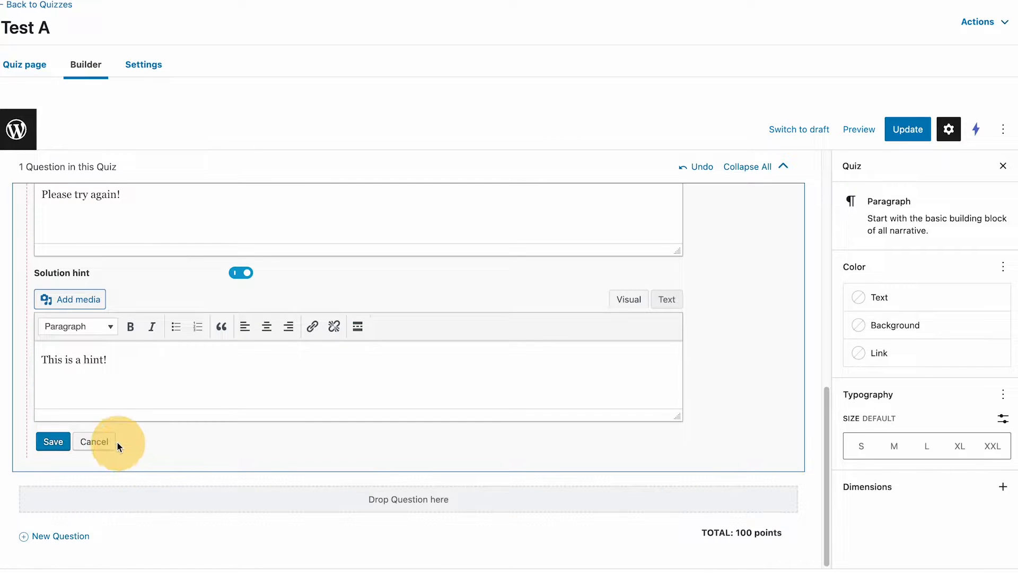
click(116, 440)
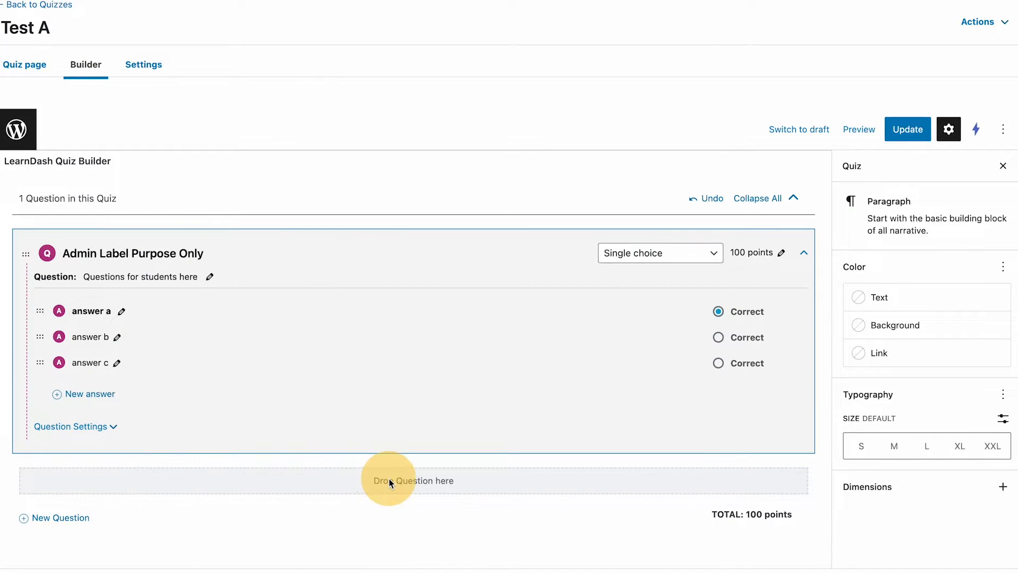
click(74, 517)
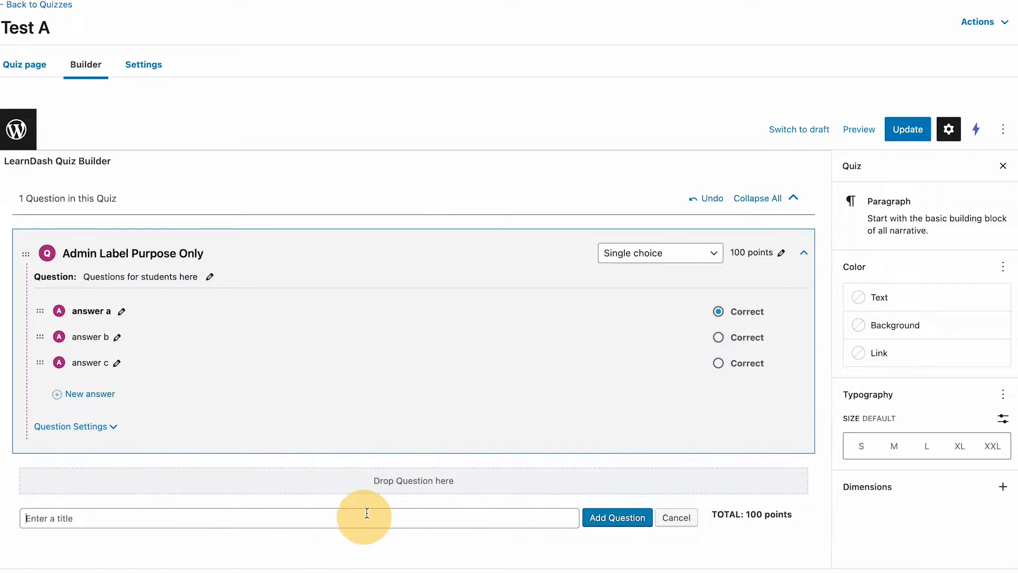
mouse_move(158, 252)
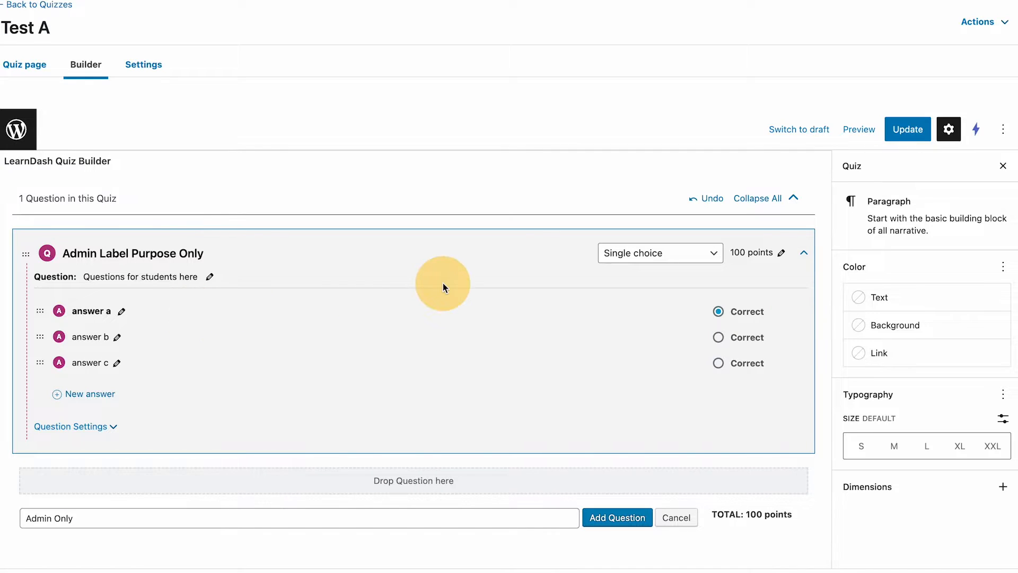
click(617, 516)
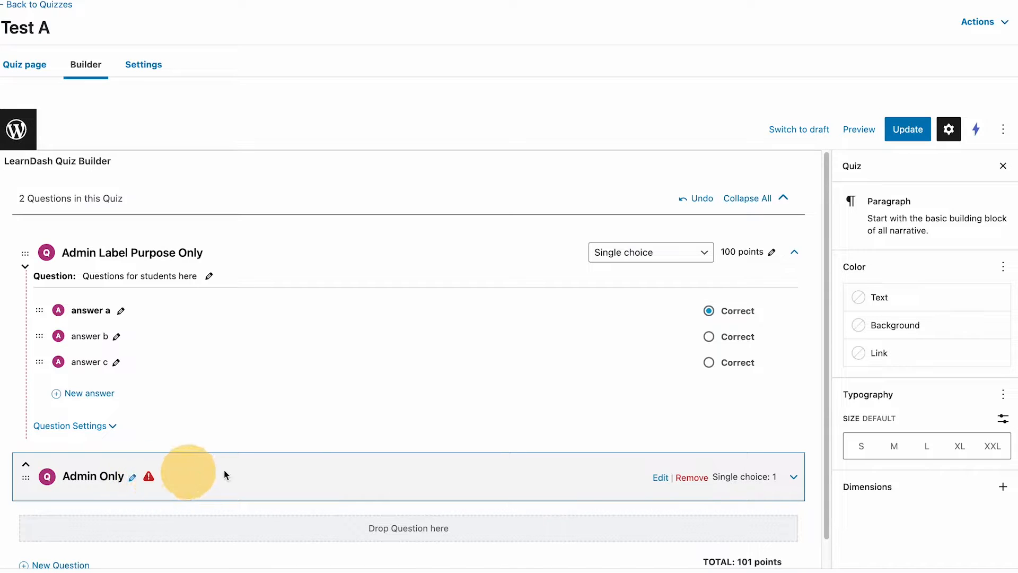
Set the Admin Only question's text to "question 2", save it, and make the question type Multiple choice.
click(792, 479)
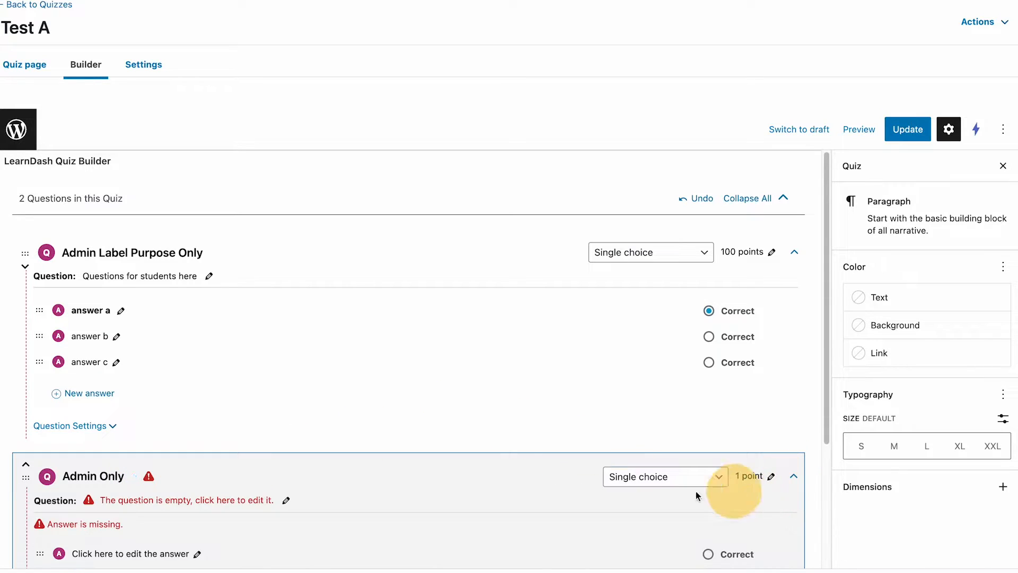
scroll(488, 361, down, 3)
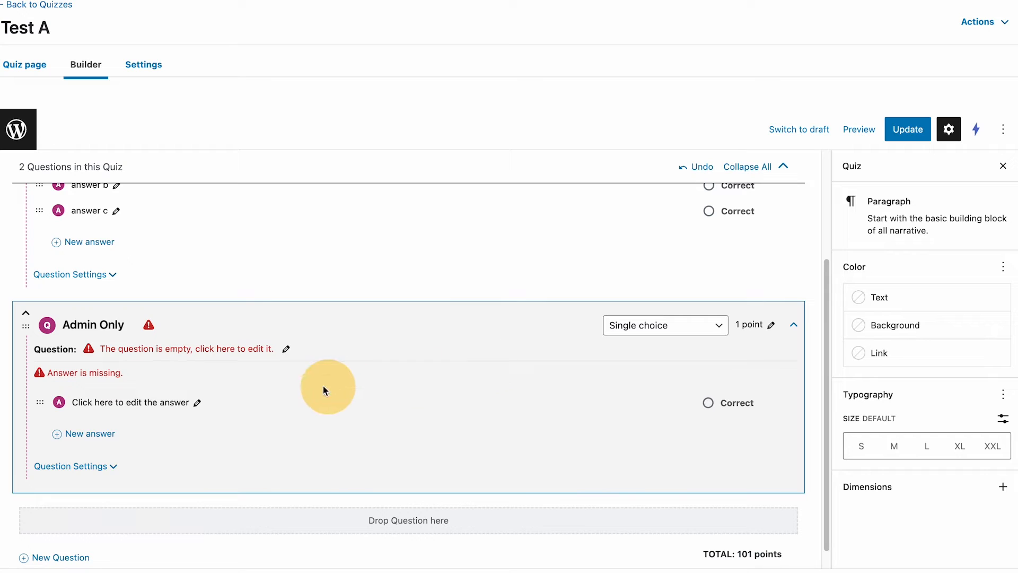
click(286, 351)
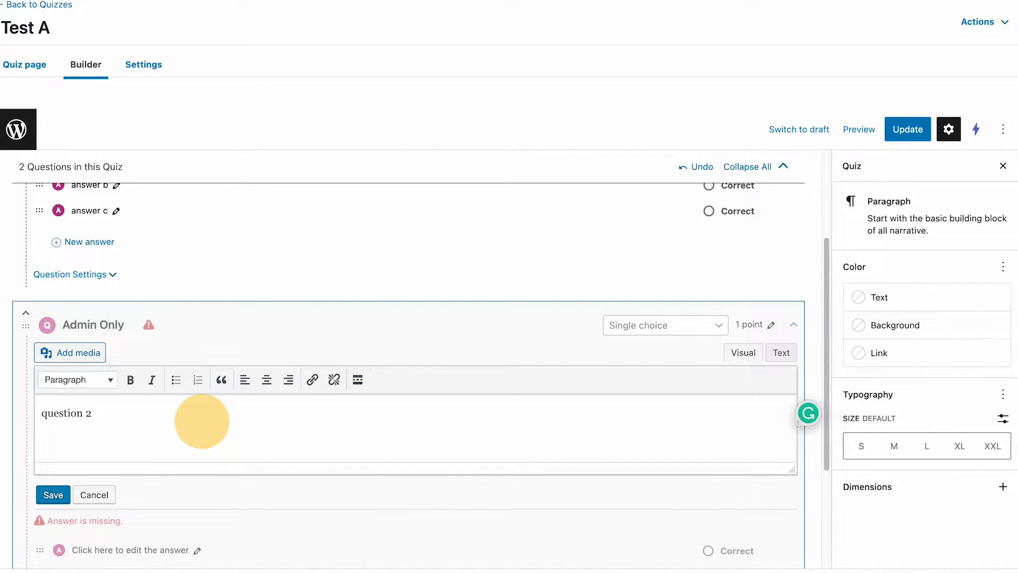
scroll(202, 422, down, 2)
click(53, 404)
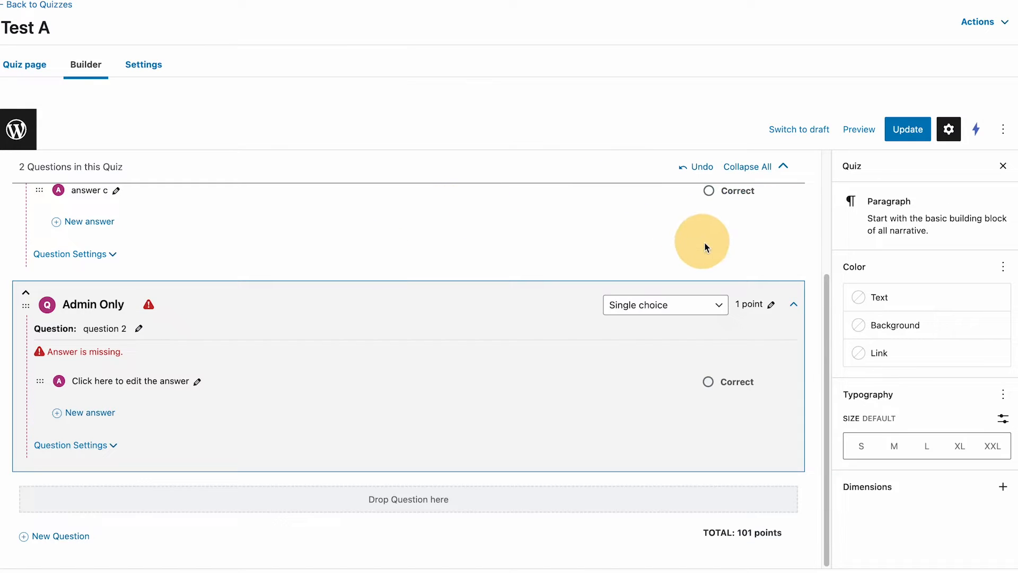
click(695, 308)
click(686, 327)
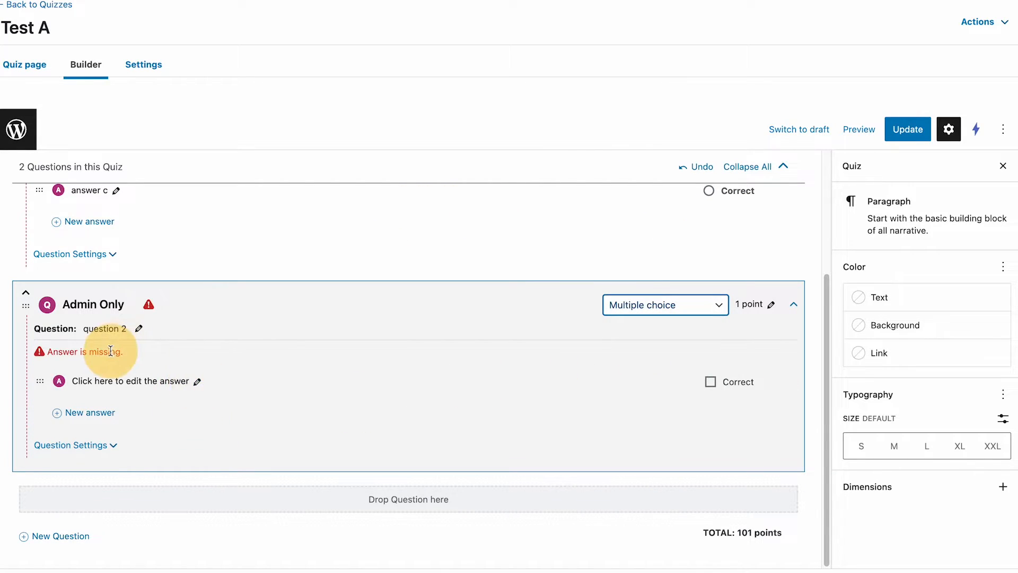
Give the Admin Only question four answers: "answer a", "answer b", "answer c" and "answer d".
click(196, 383)
text(answer a)
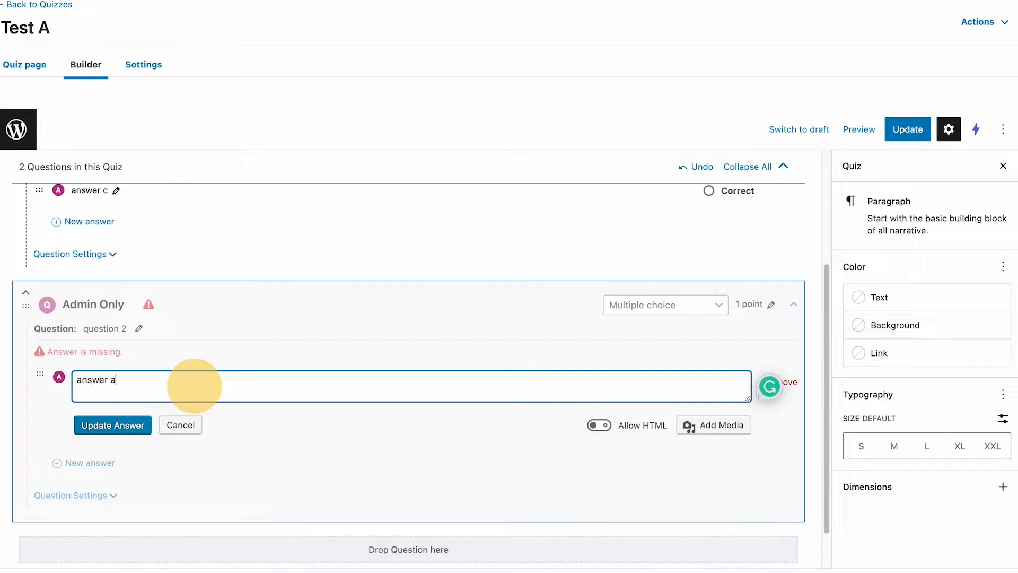
click(127, 424)
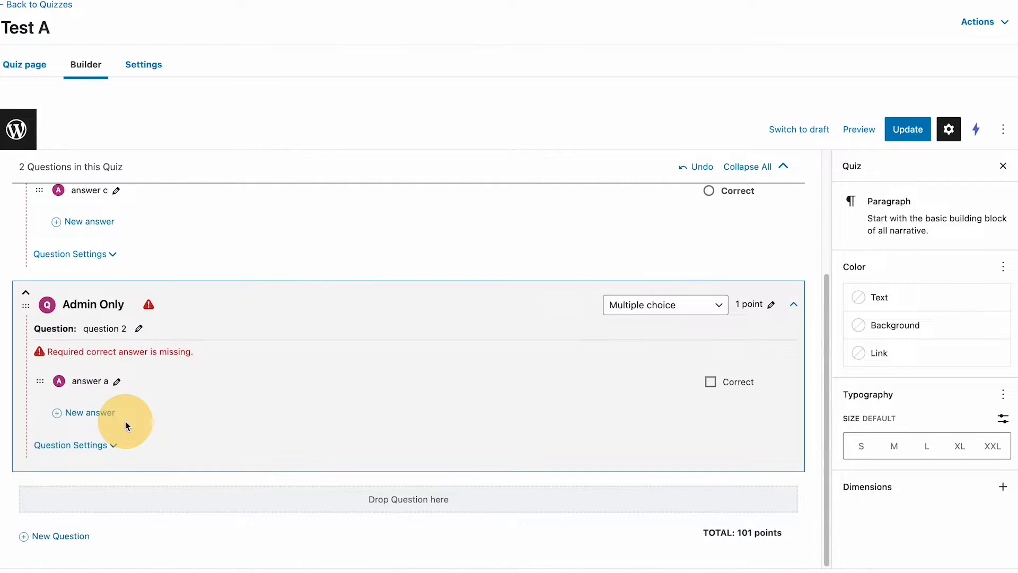
click(106, 416)
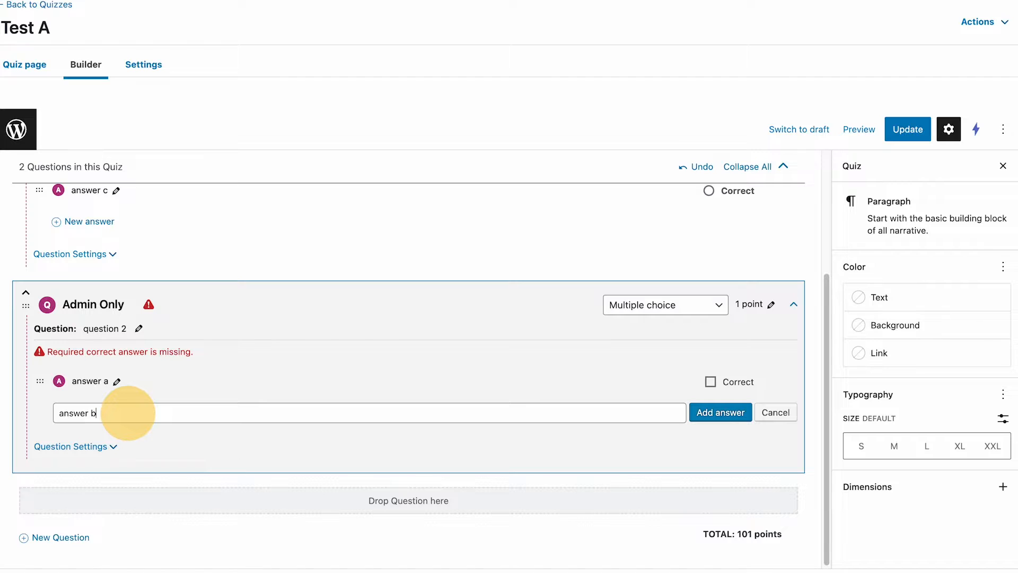
key(Return)
click(110, 436)
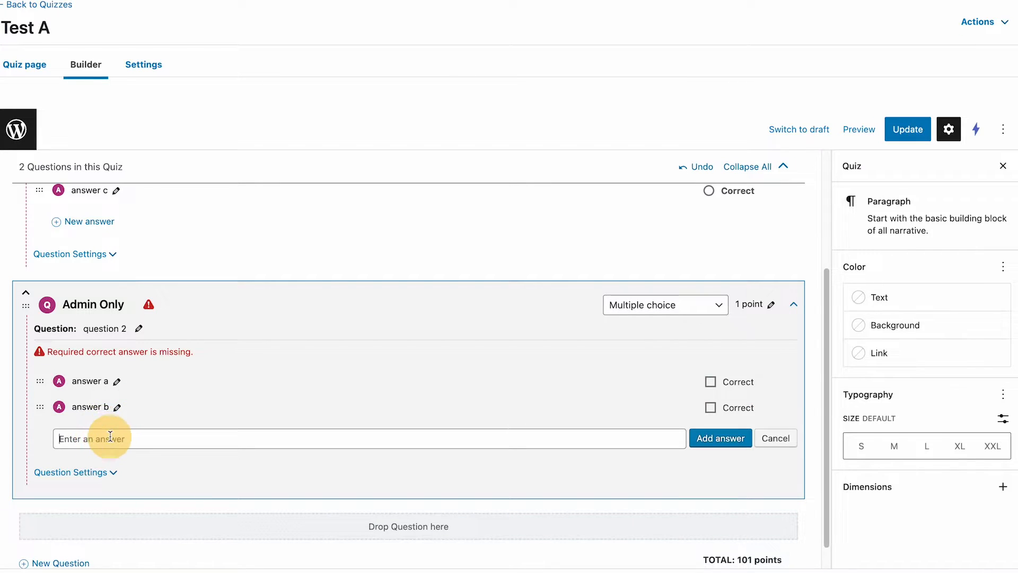
key(Return)
click(95, 464)
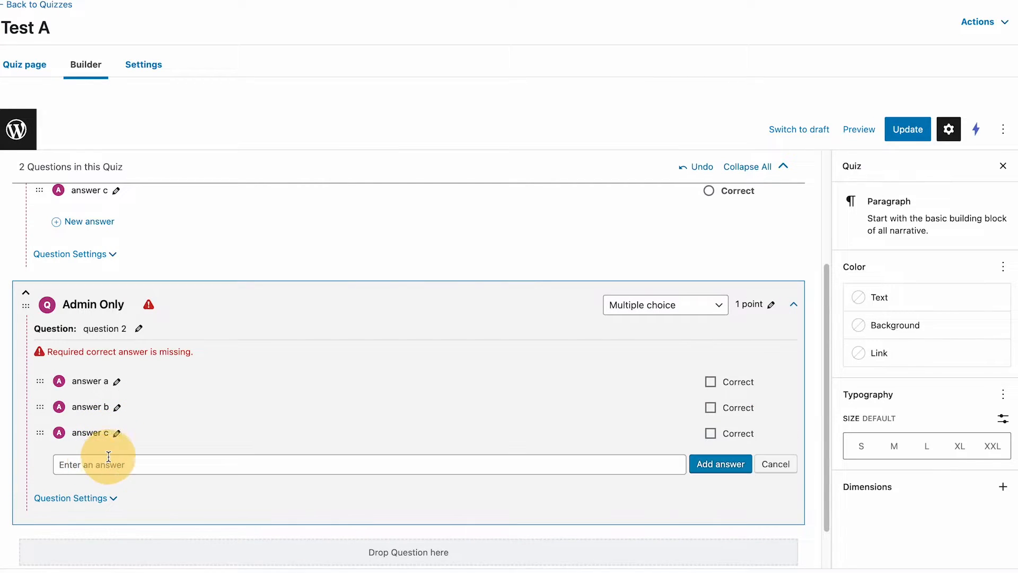
key(Return)
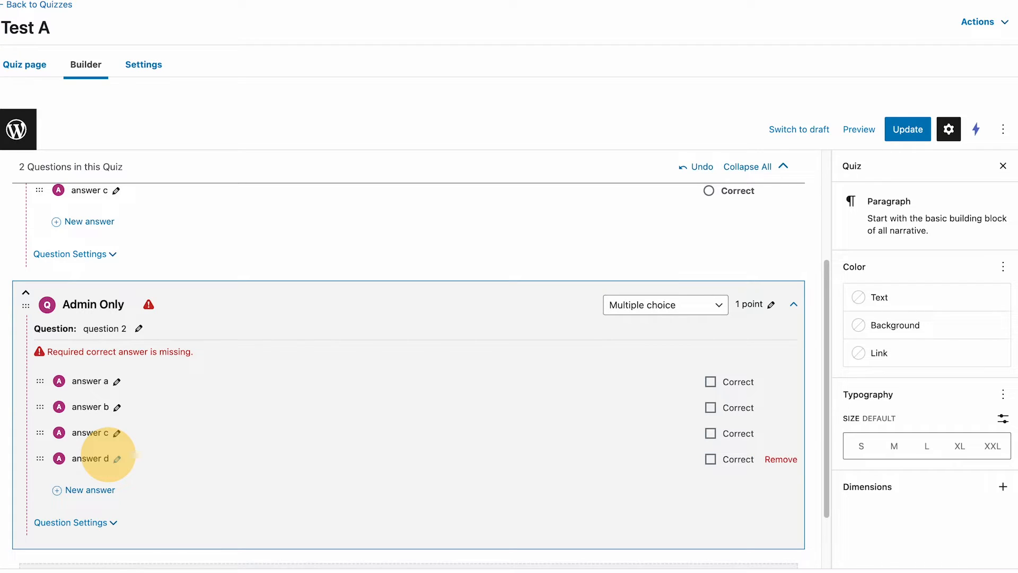
Mark answer a and answer b as correct for the Admin Only question.
scroll(686, 332, up, 2)
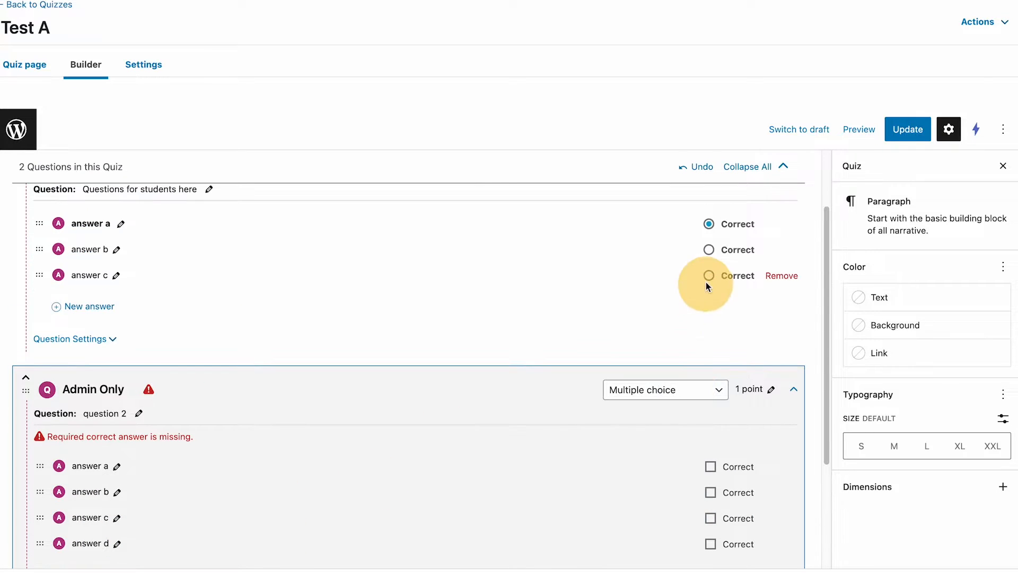
scroll(726, 297, down, 2)
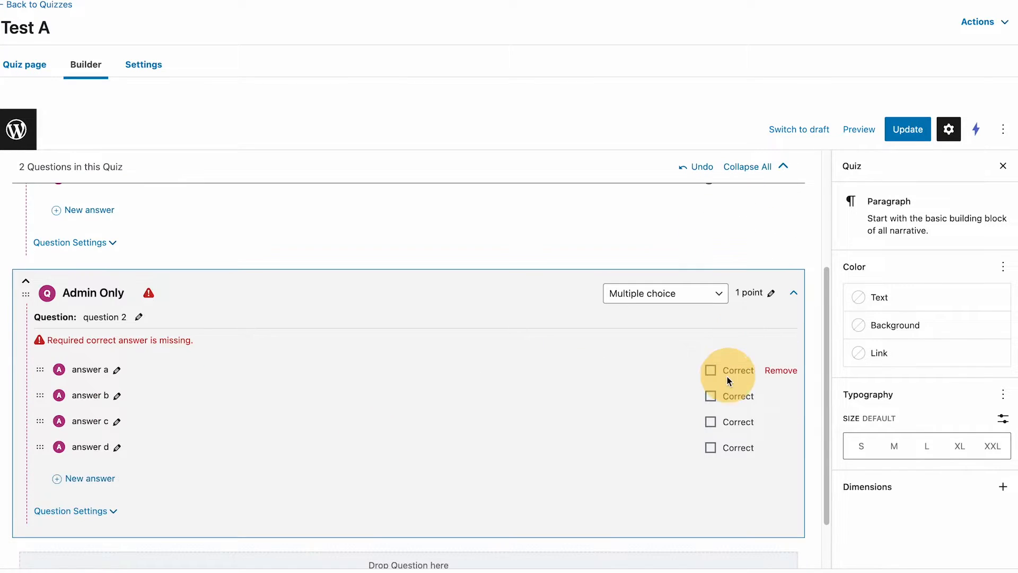
click(711, 370)
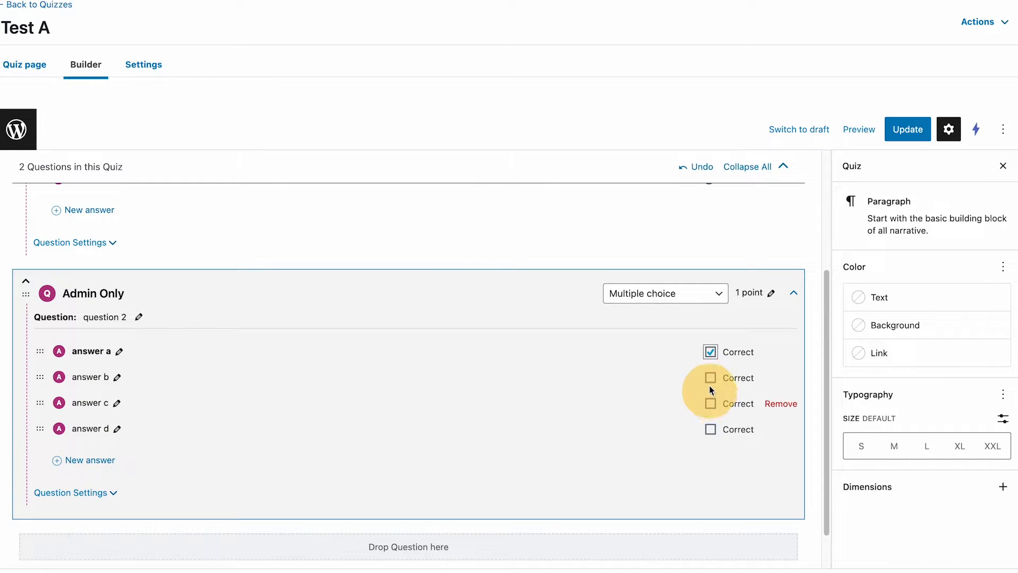
click(710, 379)
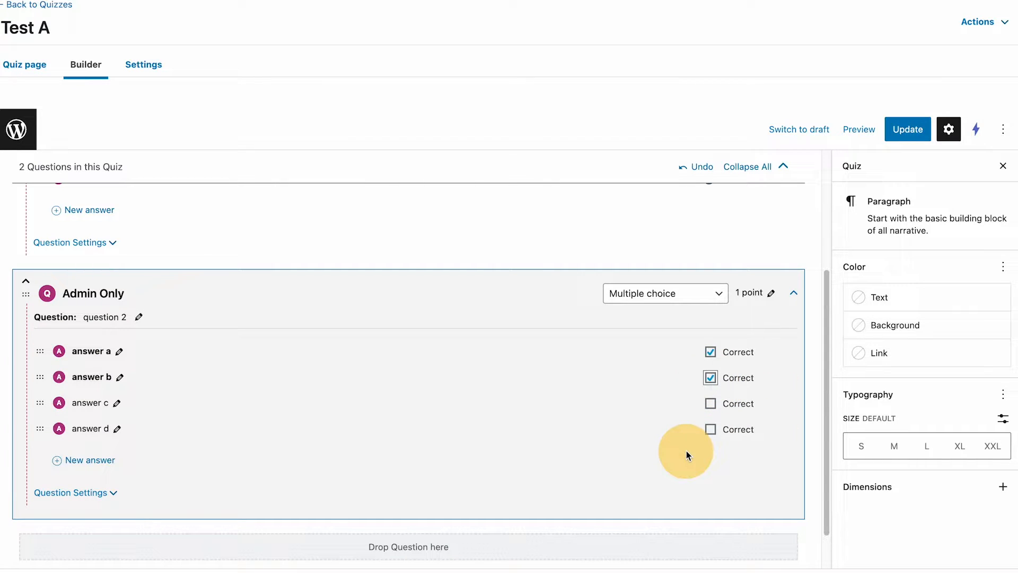
Set the Admin Only question's value to 200 points, save it, and update the quiz.
click(774, 294)
double_click(628, 294)
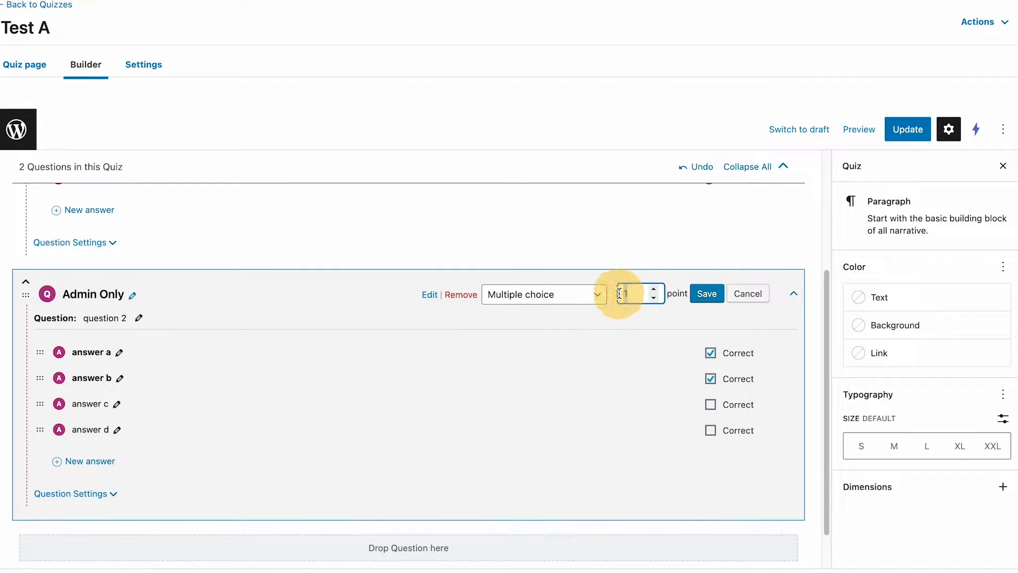
text(200)
click(700, 295)
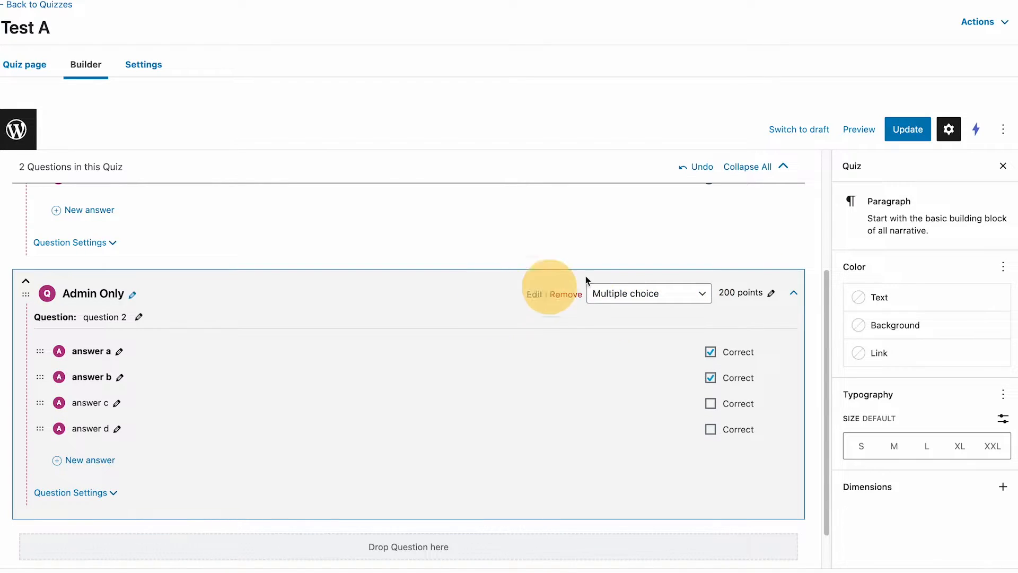
click(902, 130)
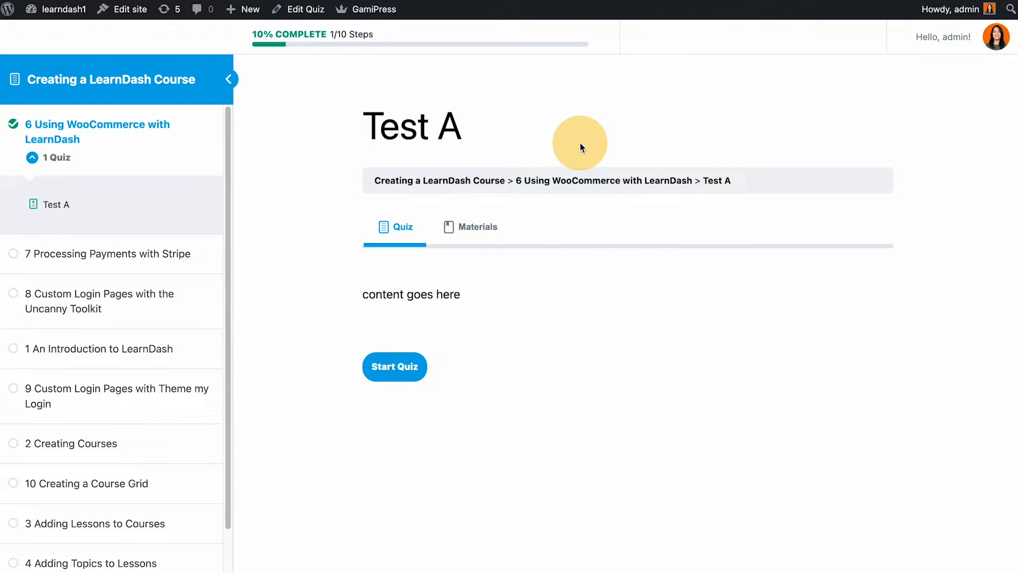
Start Test A on its course page, answer the first question with answer a, and advance to question 2.
click(399, 374)
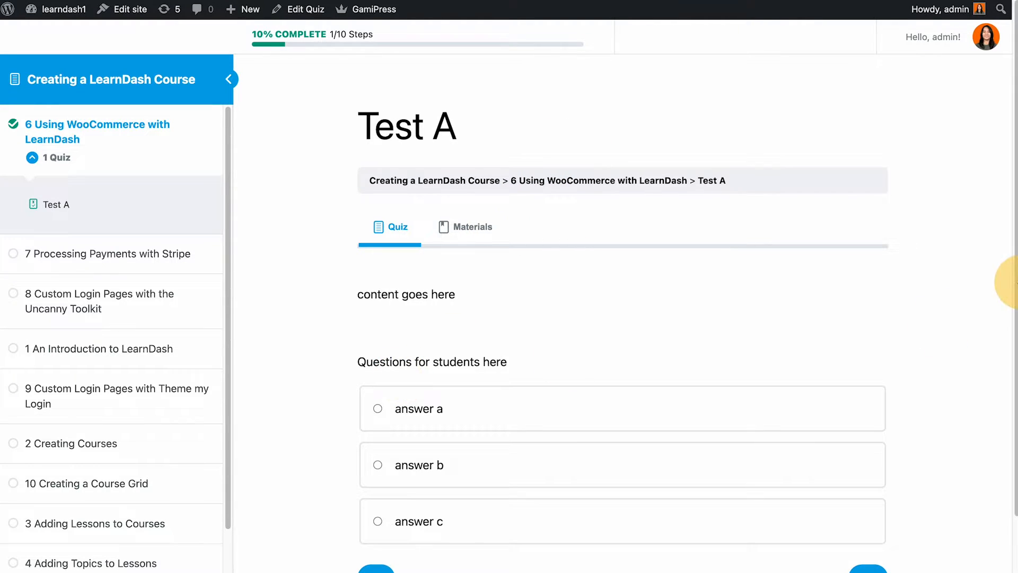
scroll(909, 274, down, 2)
click(429, 339)
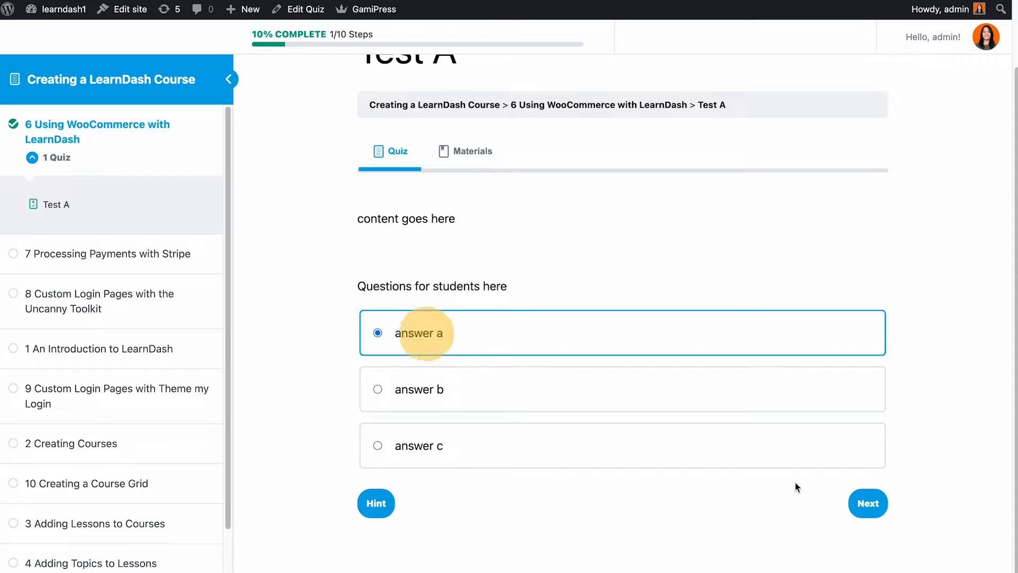
click(868, 502)
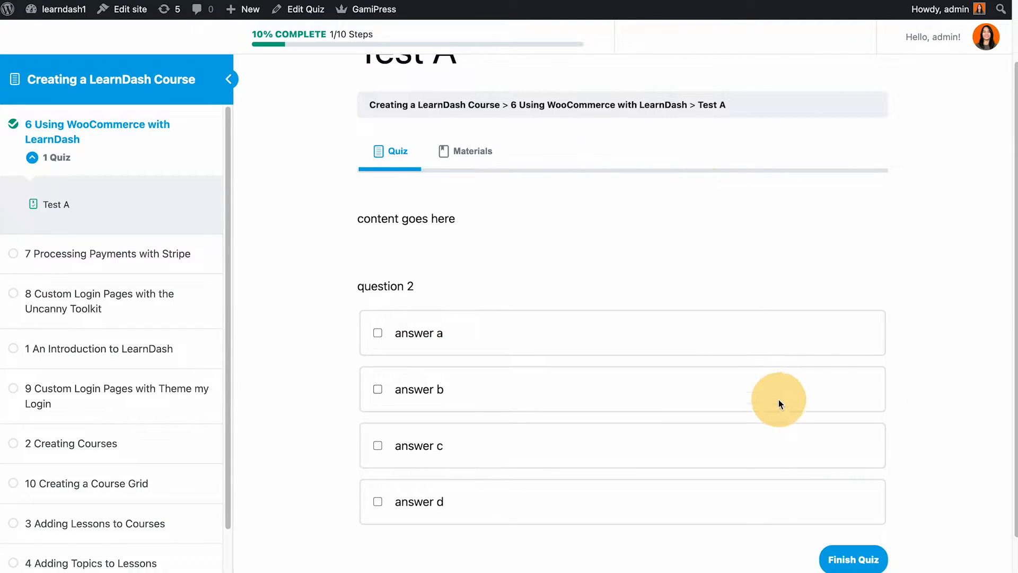
scroll(779, 405, down, 1)
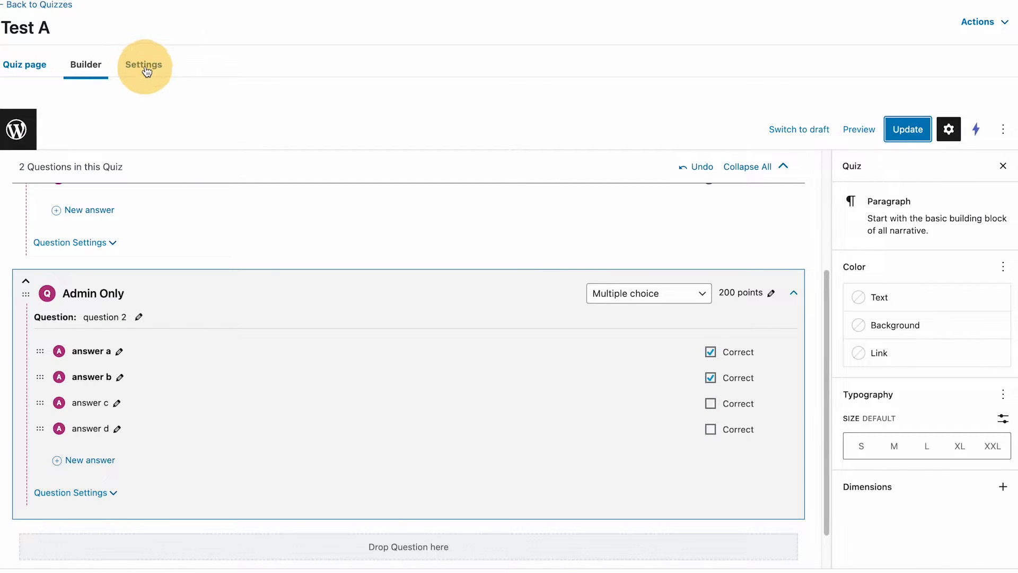
In Test A's settings, try both Question Display options, keep "All questions at once (or paginated)", and update the quiz.
click(142, 60)
scroll(448, 229, up, 4)
scroll(444, 223, down, 10)
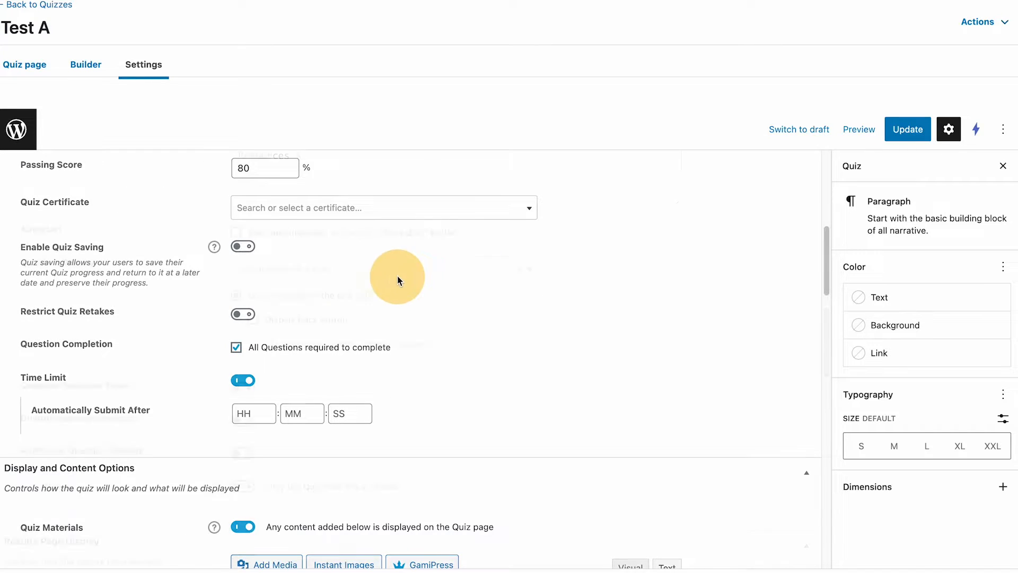
scroll(398, 277, down, 9)
click(295, 270)
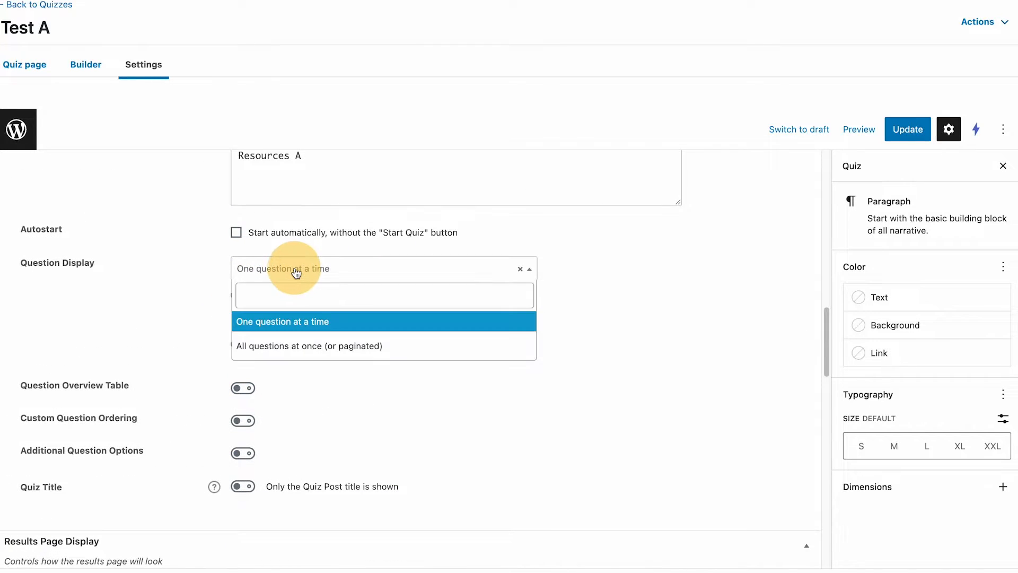
click(302, 351)
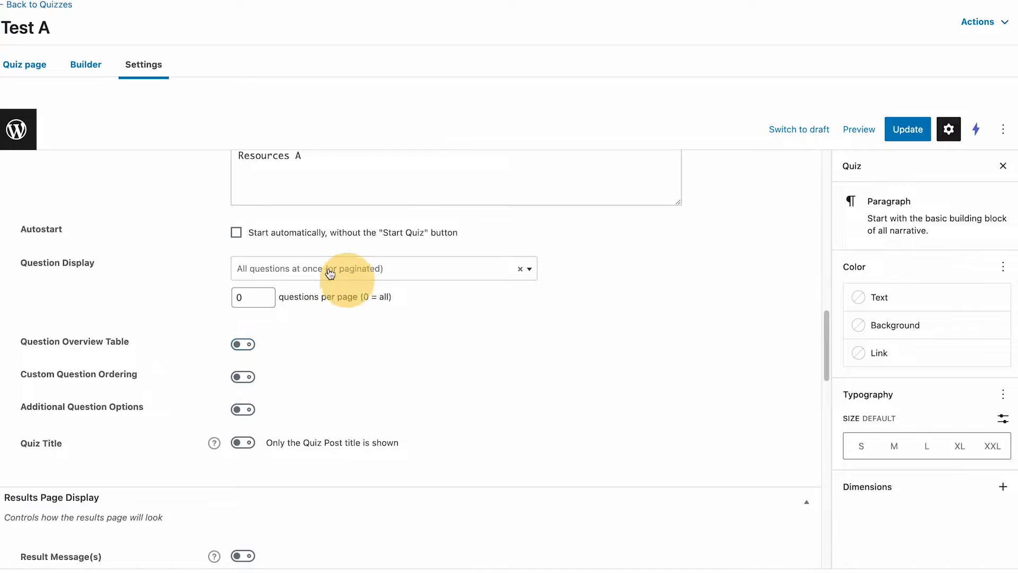
click(278, 274)
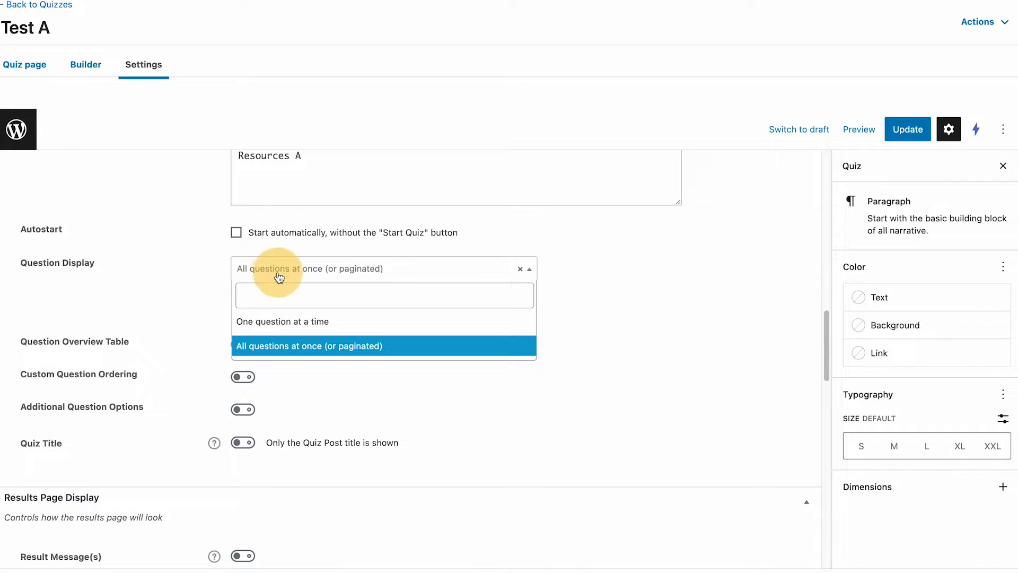
click(321, 332)
click(346, 266)
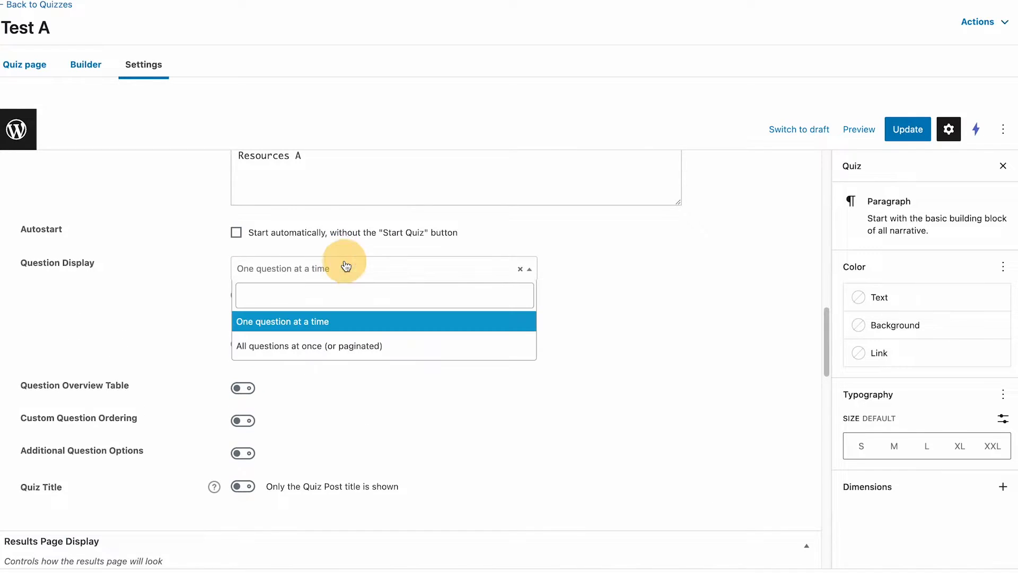
click(345, 356)
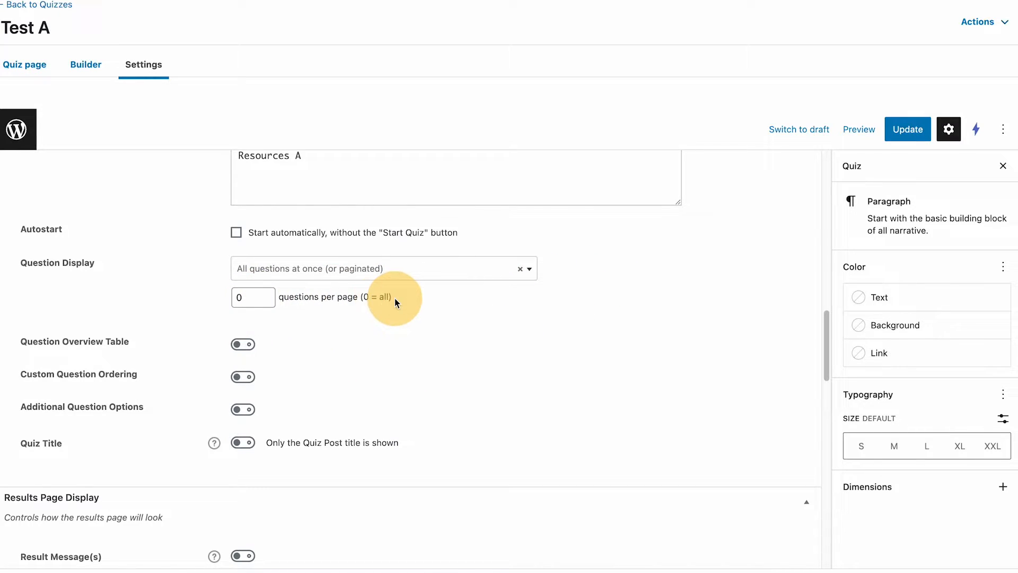
click(908, 130)
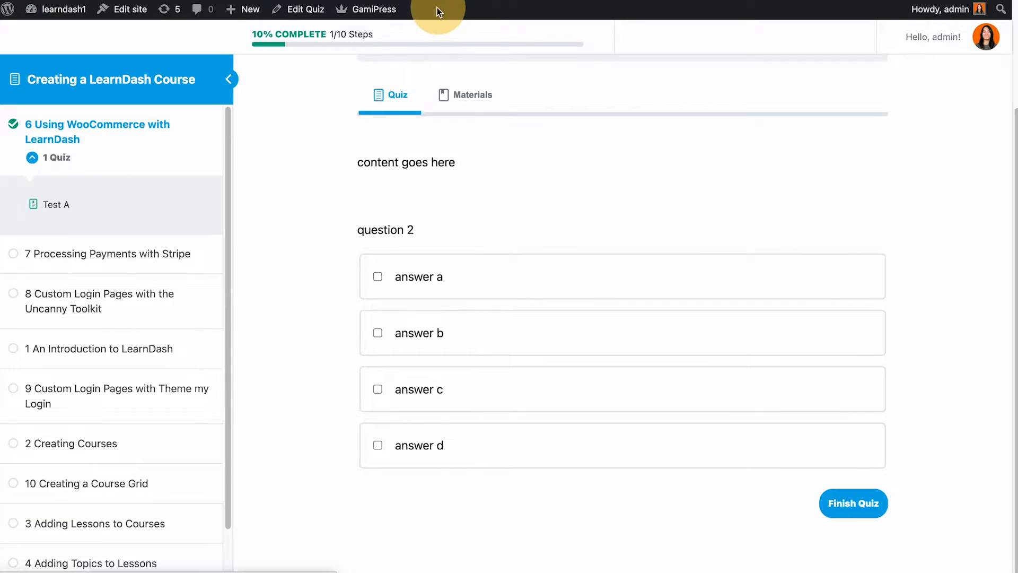
Restart Test A on its reloaded page, look over both questions, and view the first question's hint.
click(395, 371)
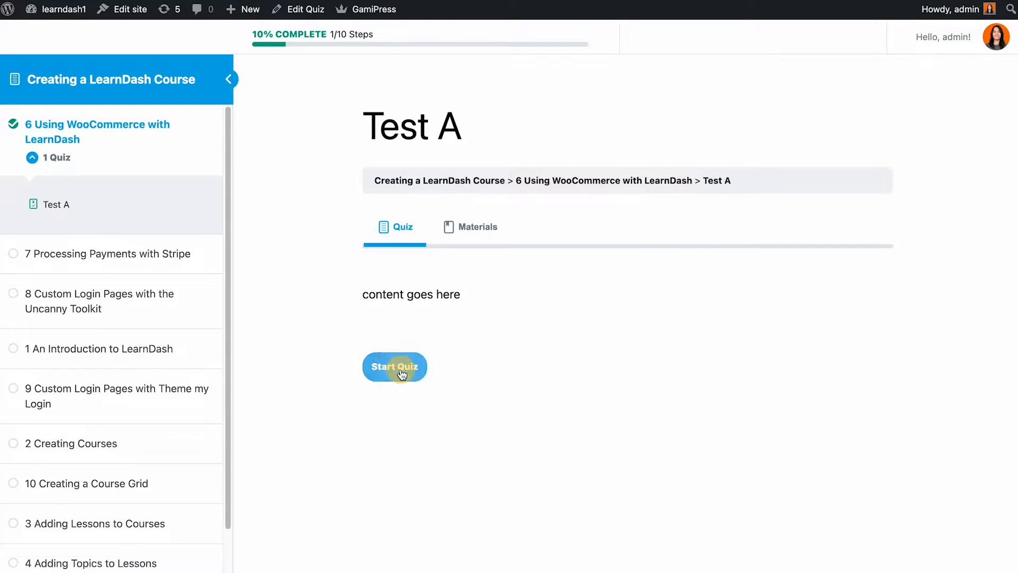
scroll(652, 238, down, 1)
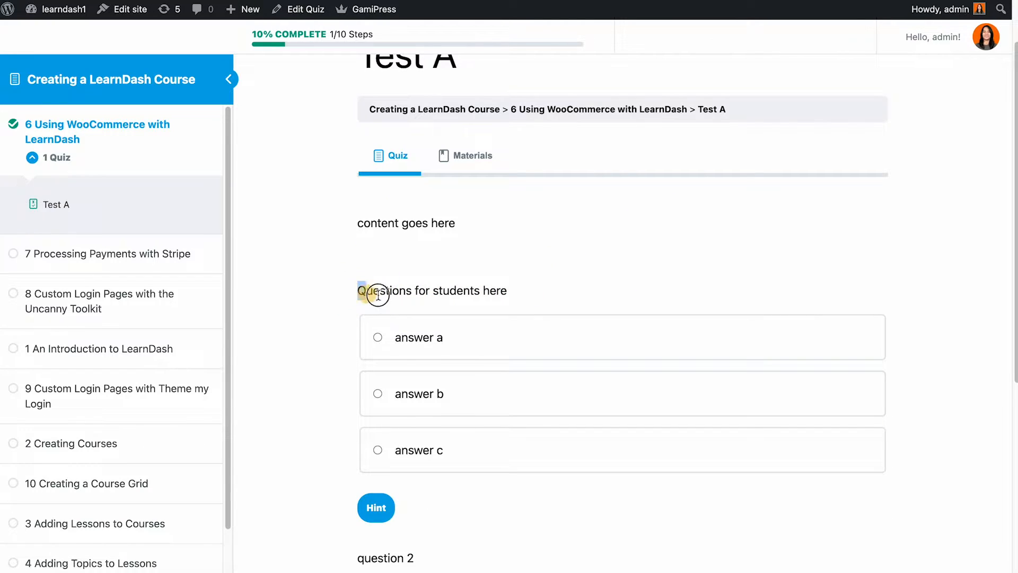
drag(358, 291, 573, 302)
scroll(606, 278, down, 1)
scroll(606, 278, down, 5)
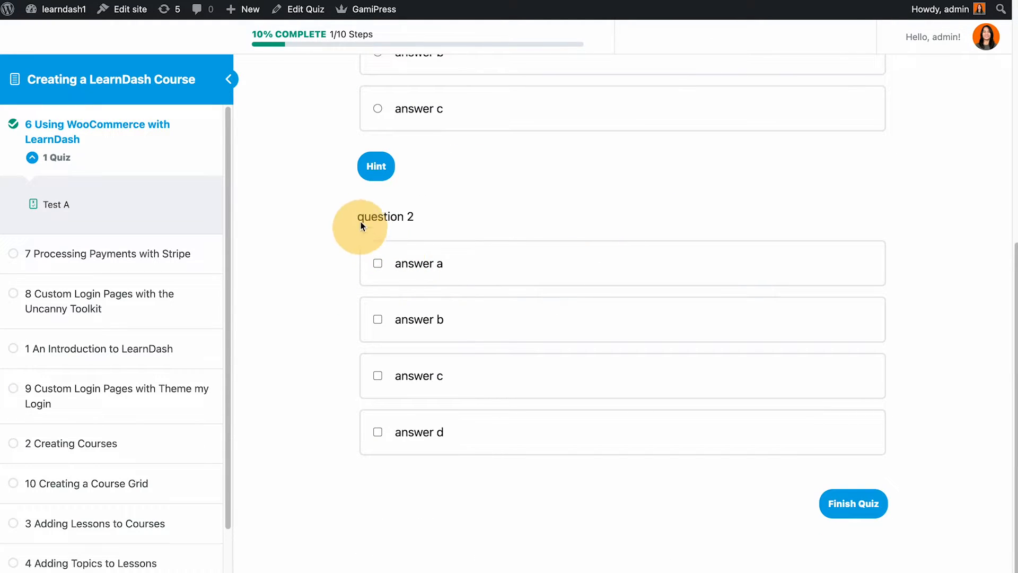
drag(357, 216, 447, 217)
scroll(539, 259, up, 4)
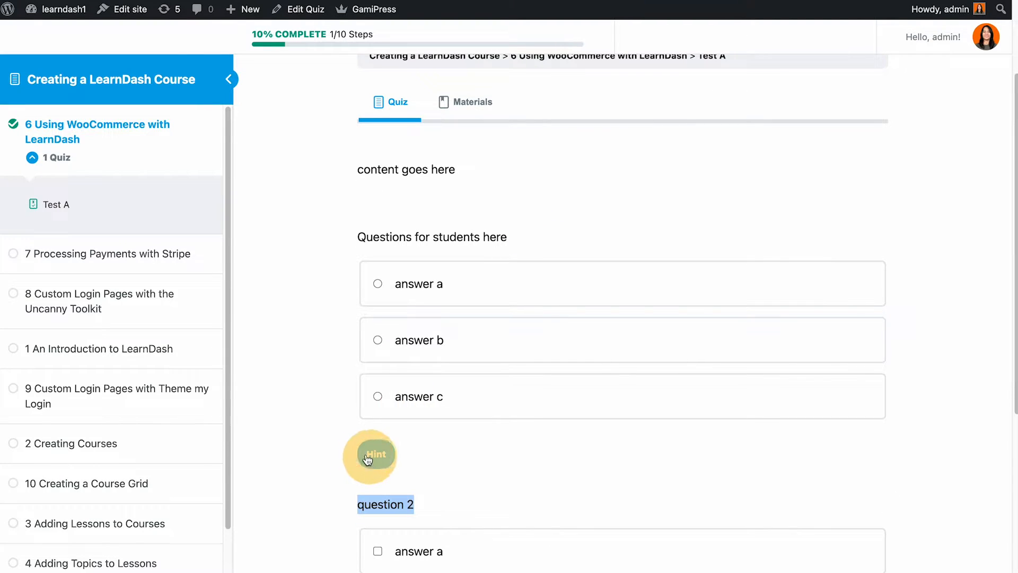
click(371, 459)
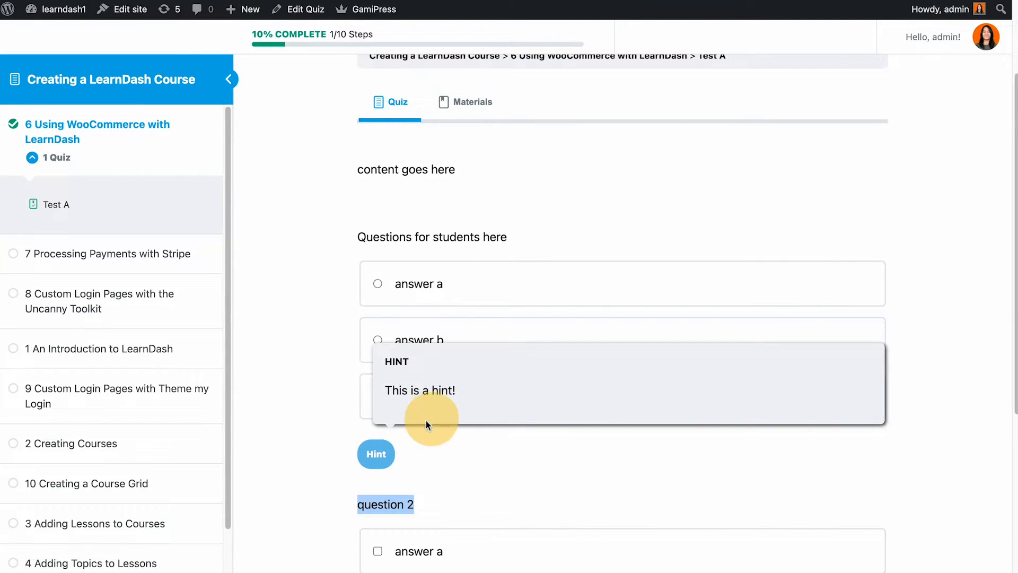
click(313, 365)
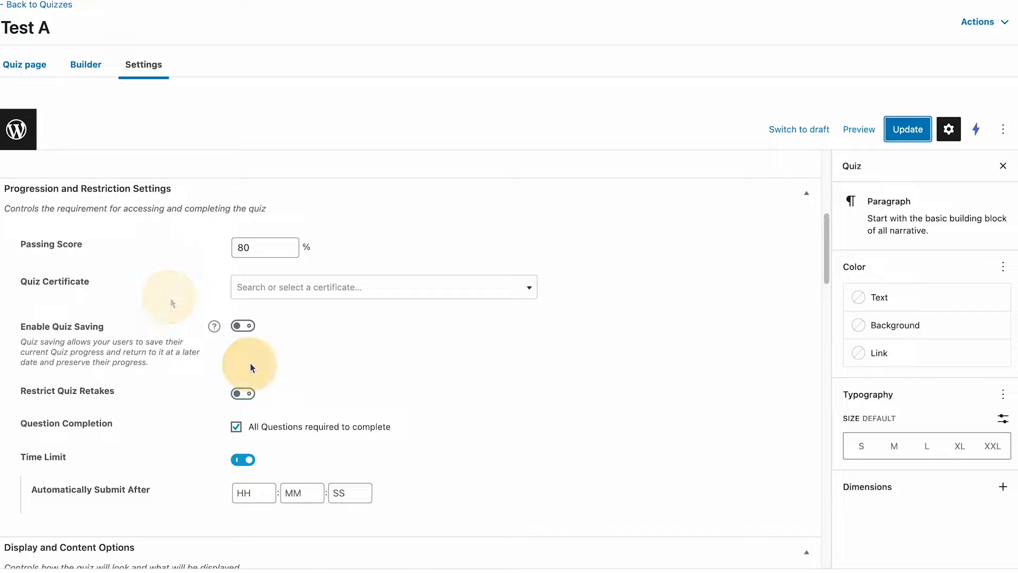
Enable quiz saving in Test A's progression and restriction settings and update the quiz.
click(244, 326)
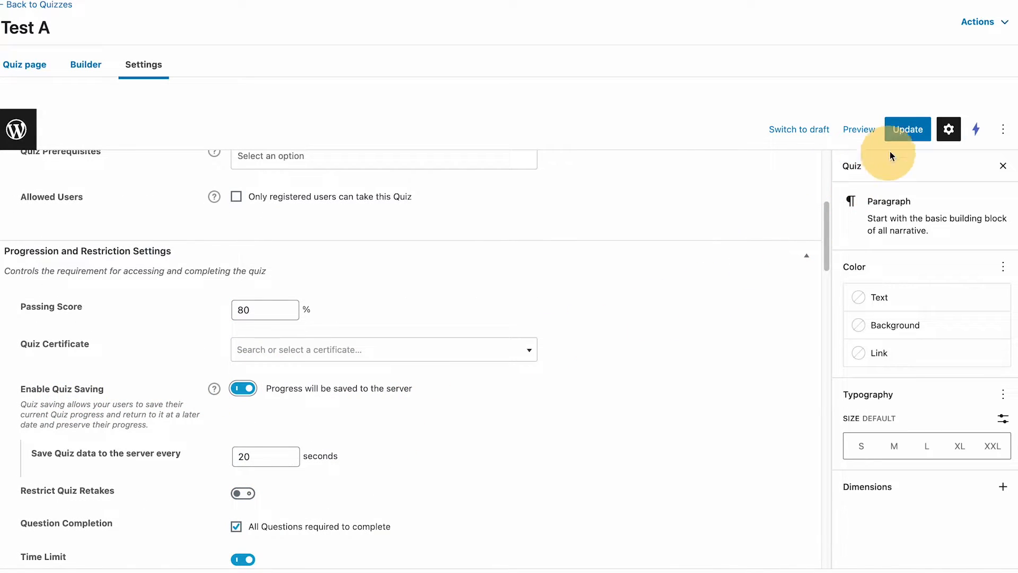
click(900, 135)
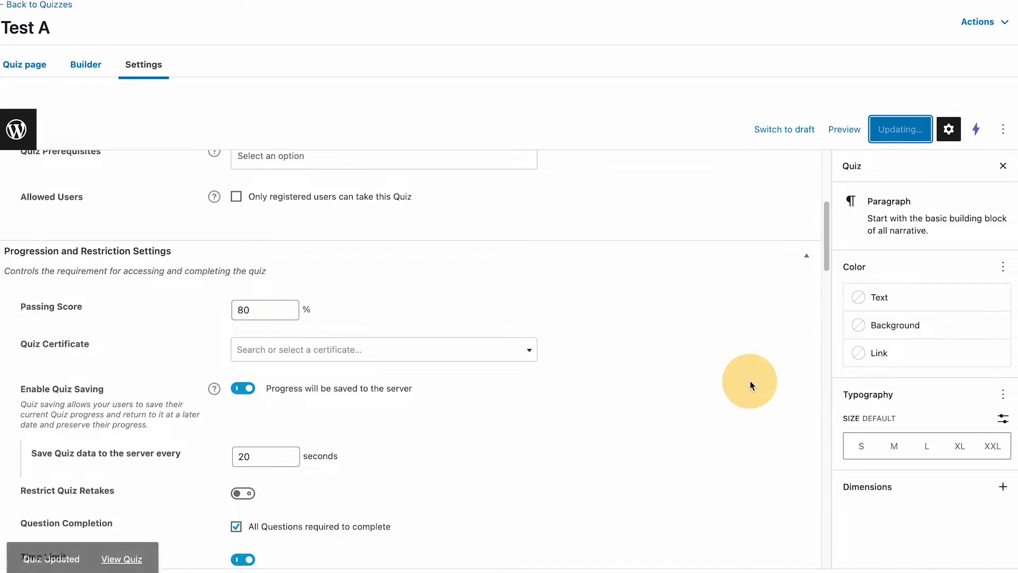
Return to Test A's course page, start the quiz again, and choose answer b for the first question.
click(48, 0)
click(59, 0)
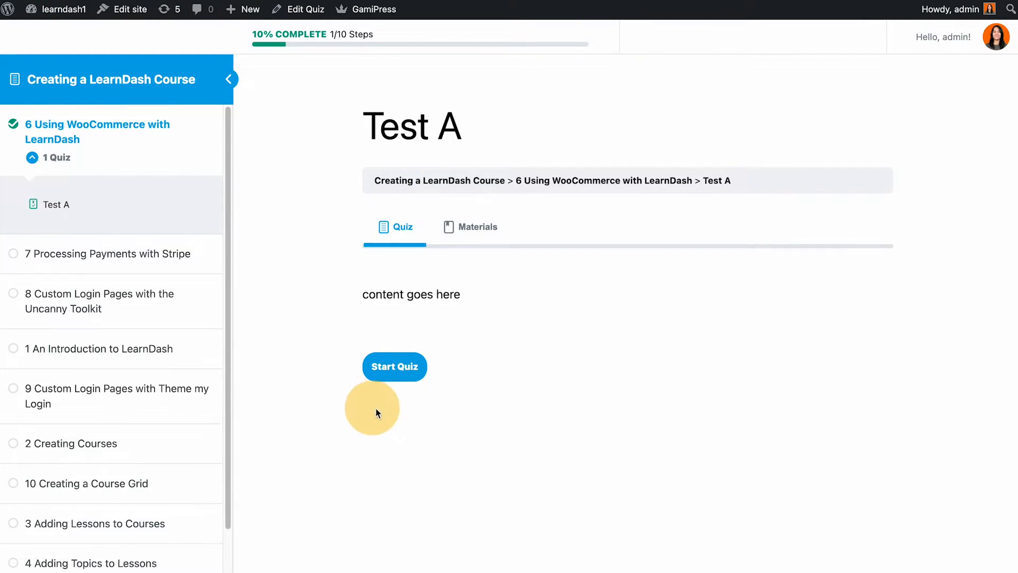
click(394, 367)
scroll(685, 291, down, 5)
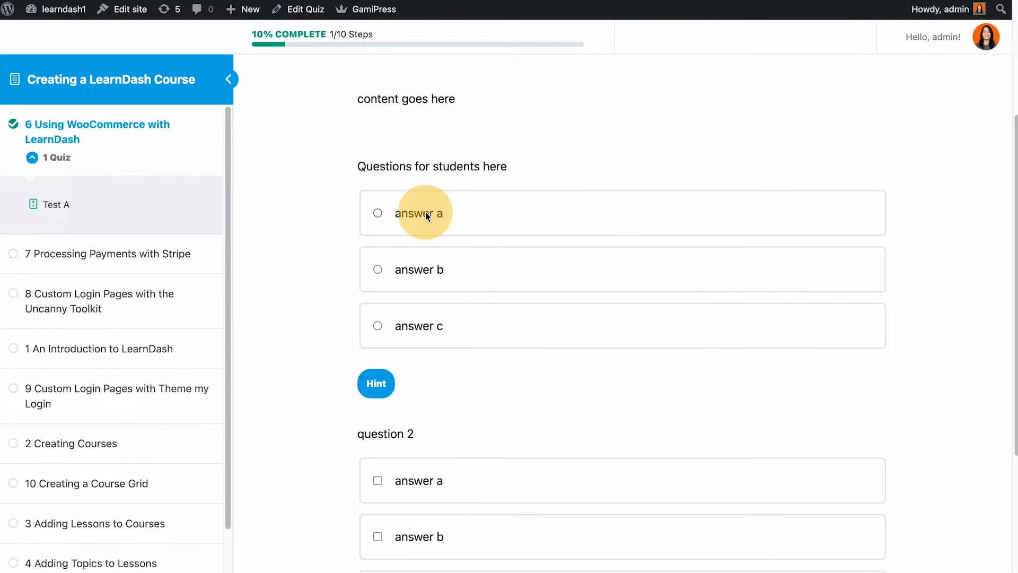
click(423, 275)
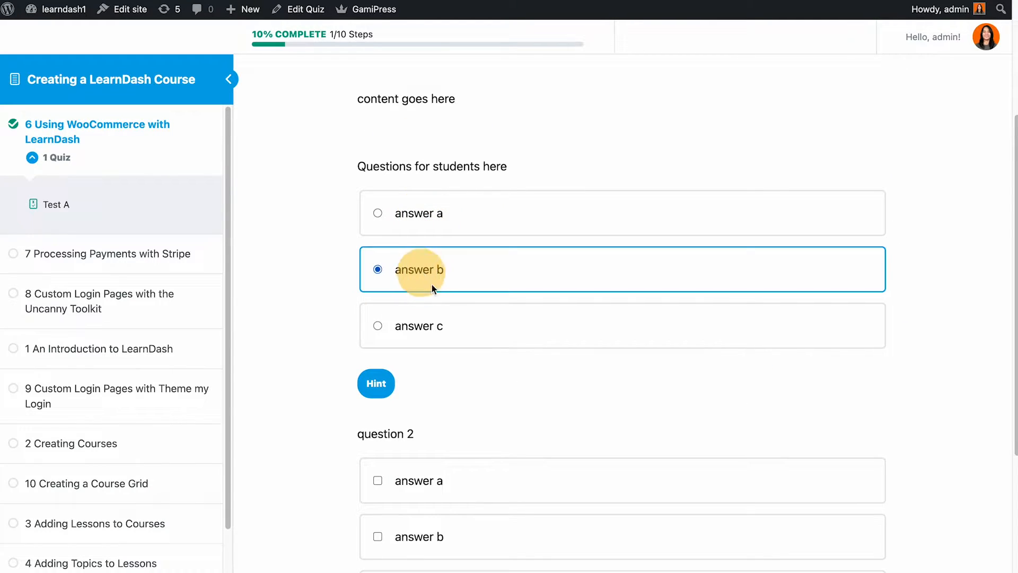
Choose answer b for question 2, and leave the unfinished quiz for lesson 7, Processing Payments with Stripe.
scroll(524, 419, down, 2)
scroll(536, 297, down, 5)
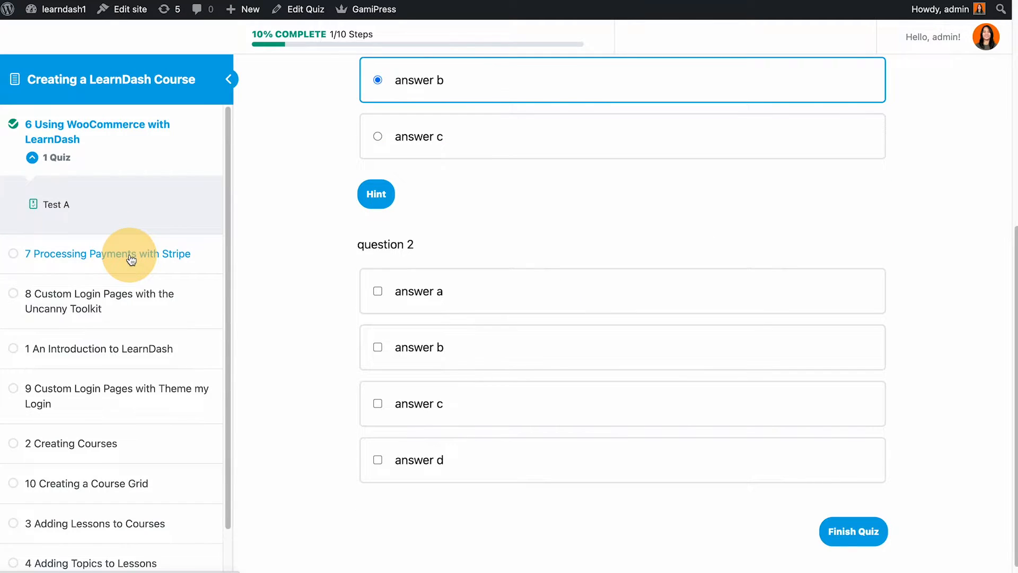
click(377, 343)
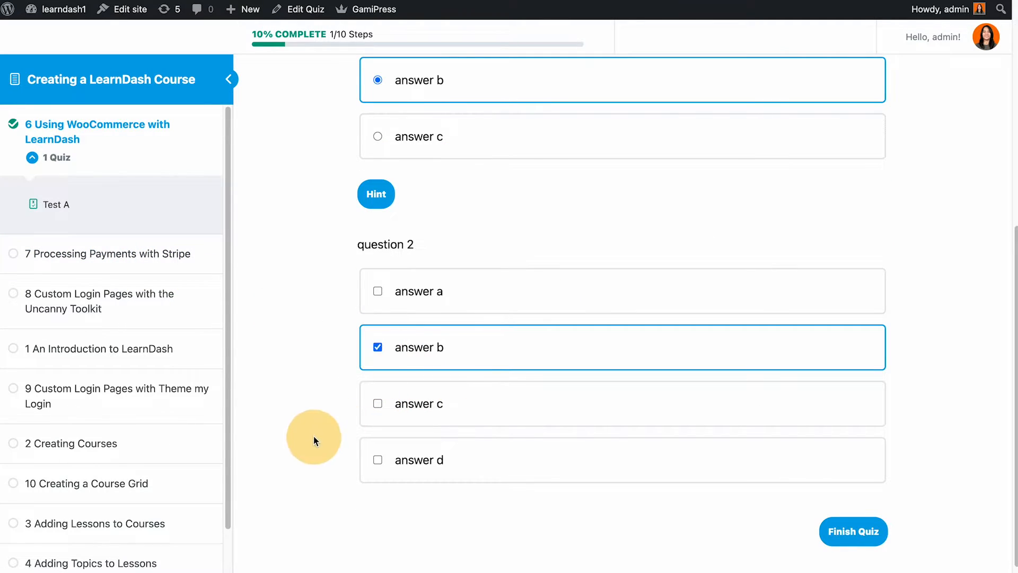
click(112, 263)
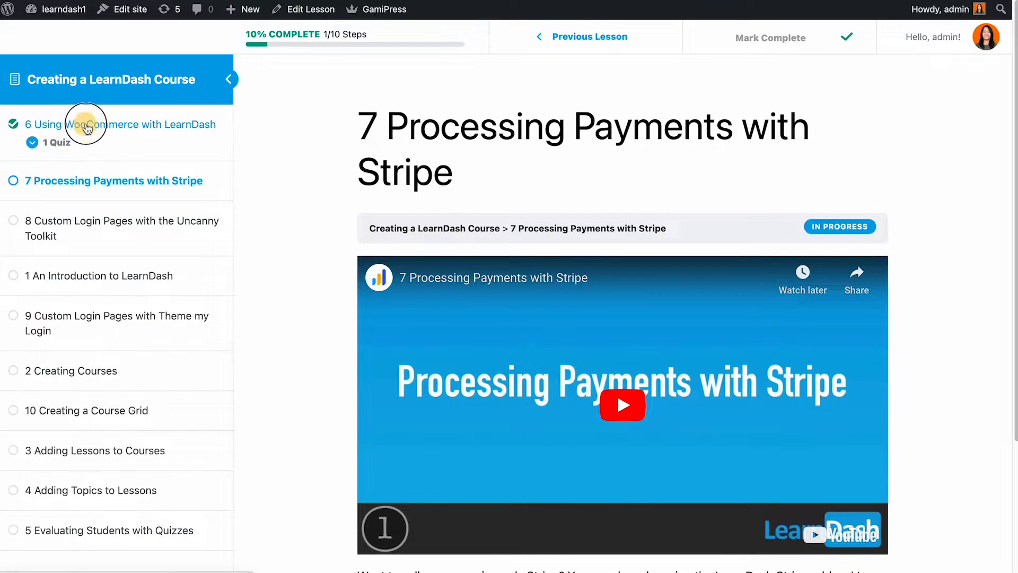
Return to lesson 6, reopen Test A, and check which answers were saved for both questions.
click(87, 127)
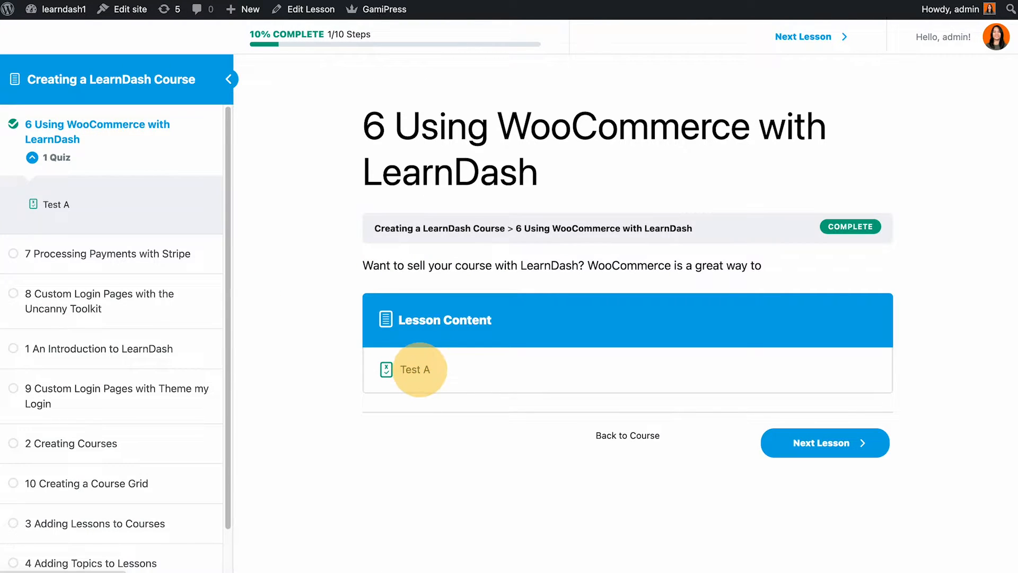
click(416, 369)
click(409, 365)
scroll(371, 424, down, 6)
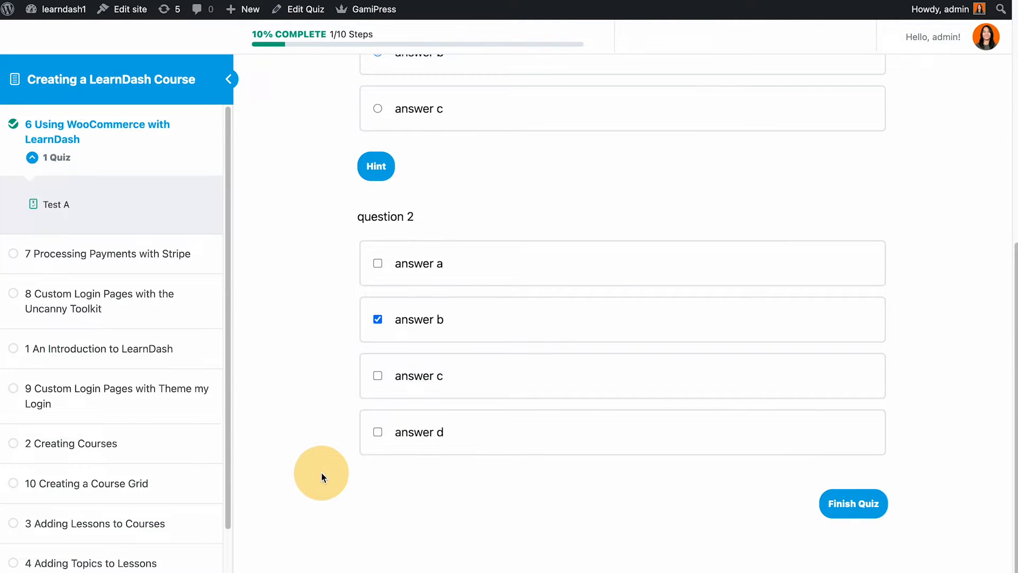
scroll(323, 462, up, 3)
click(377, 232)
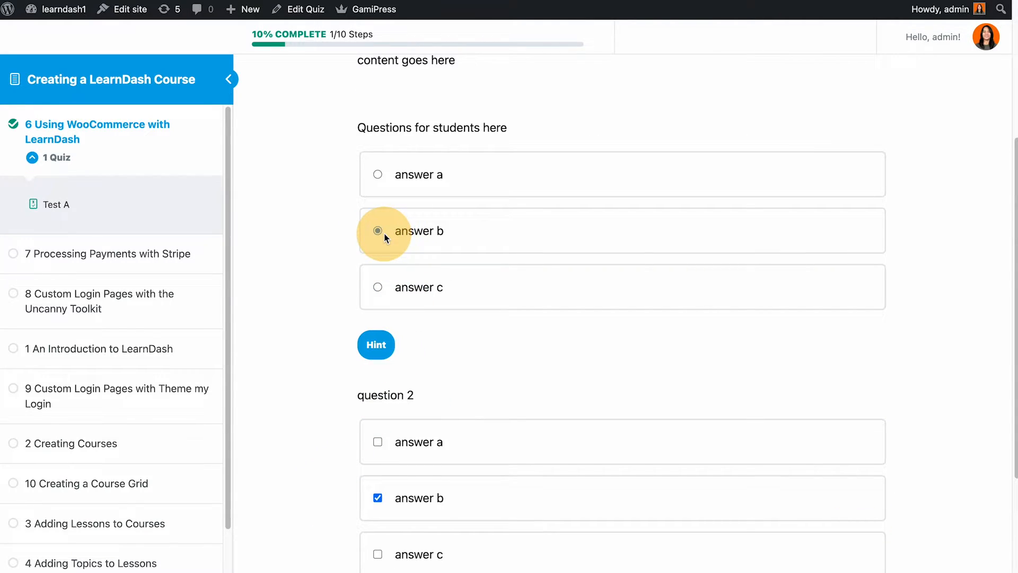
scroll(397, 476, down, 2)
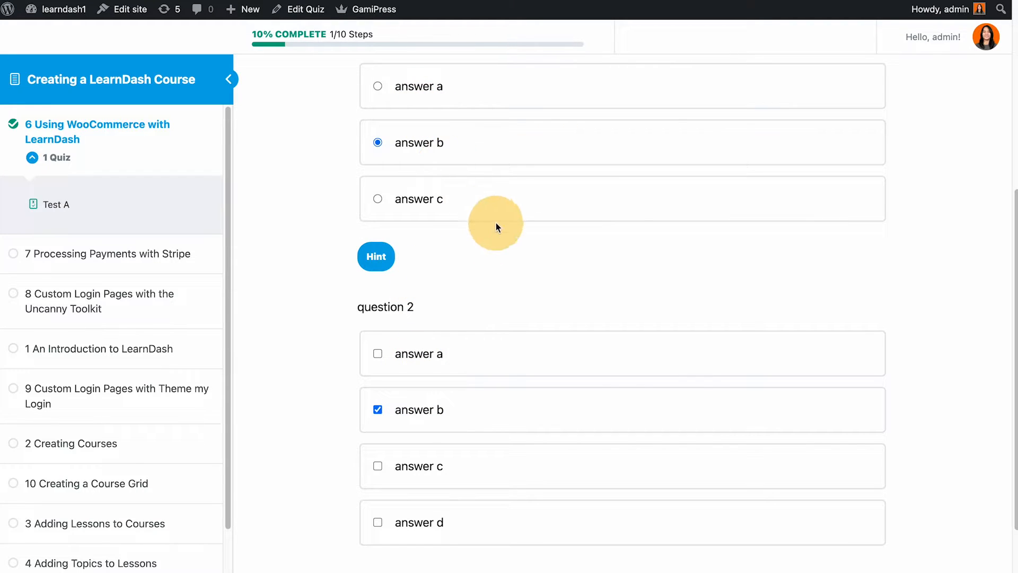
scroll(768, 319, down, 2)
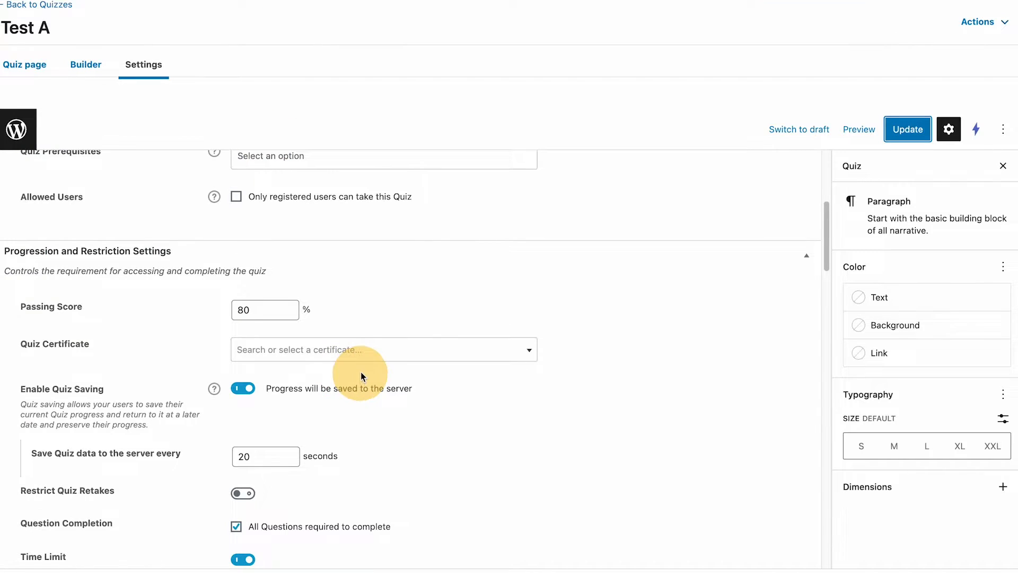
Review the quiz saving option and its server save interval in Test A's progression and restriction settings.
scroll(265, 360, up, 1)
scroll(524, 327, down, 2)
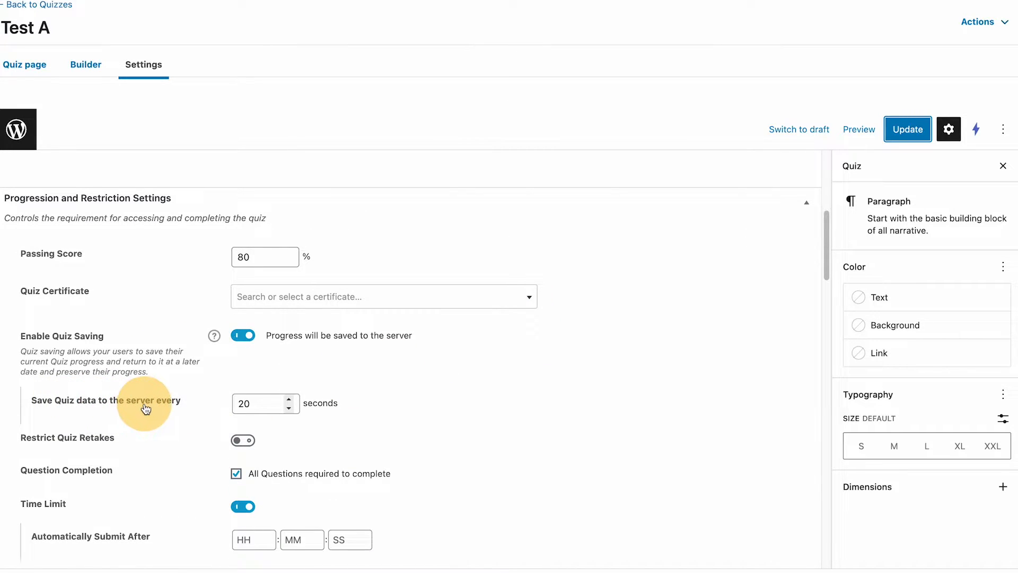
click(246, 406)
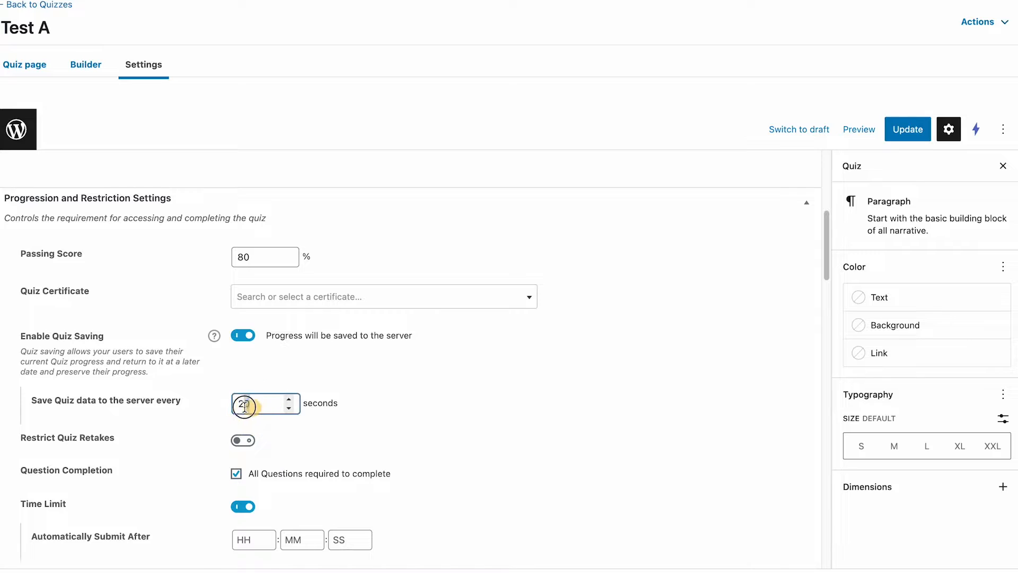
scroll(378, 406, down, 2)
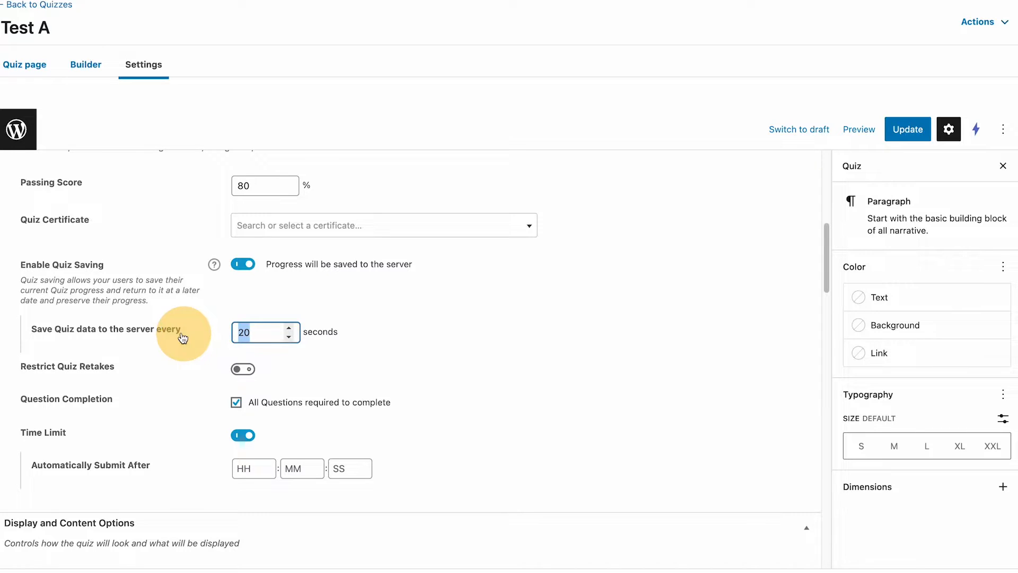
click(242, 332)
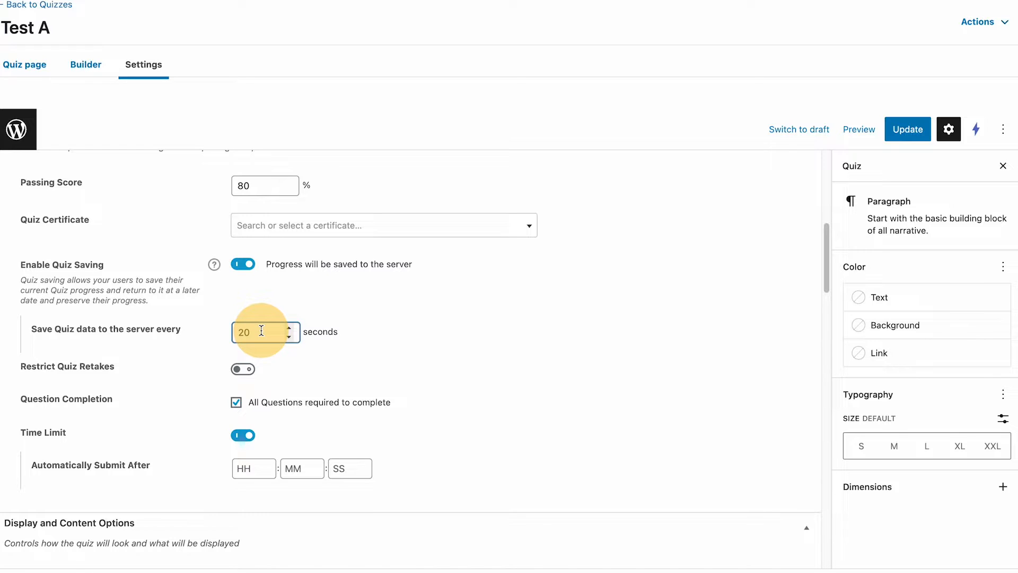
Enable Restrict Quiz Retakes with 0 retries allowed, view the applicable user options but keep "All users", and update the quiz.
scroll(507, 320, down, 2)
drag(120, 295, 104, 295)
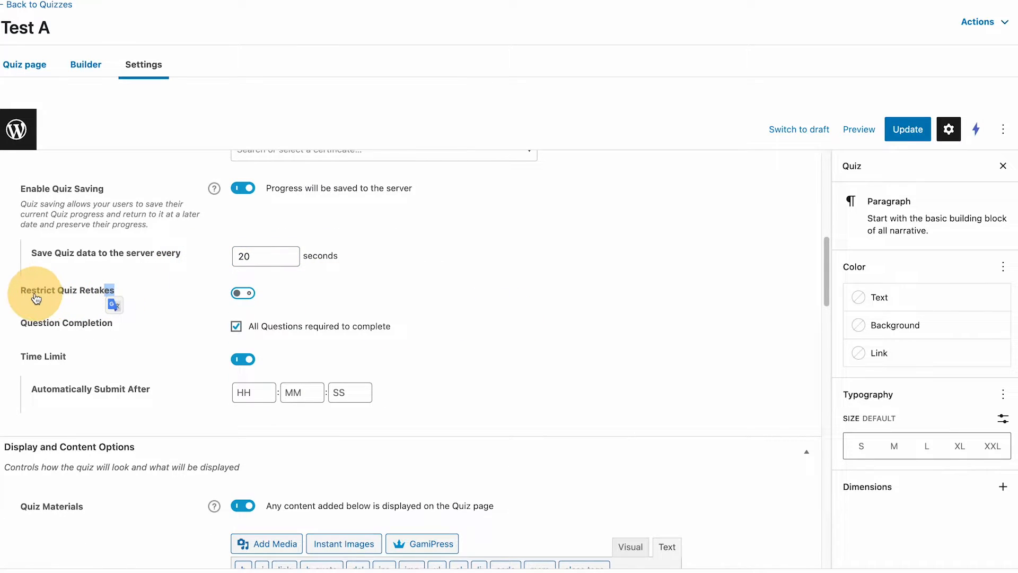
click(249, 295)
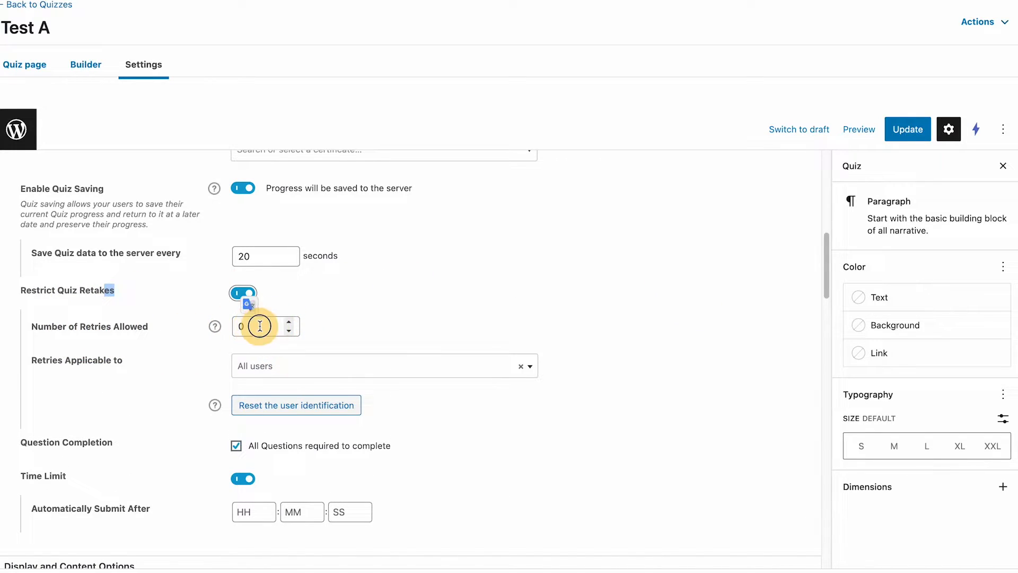
double_click(243, 326)
click(451, 310)
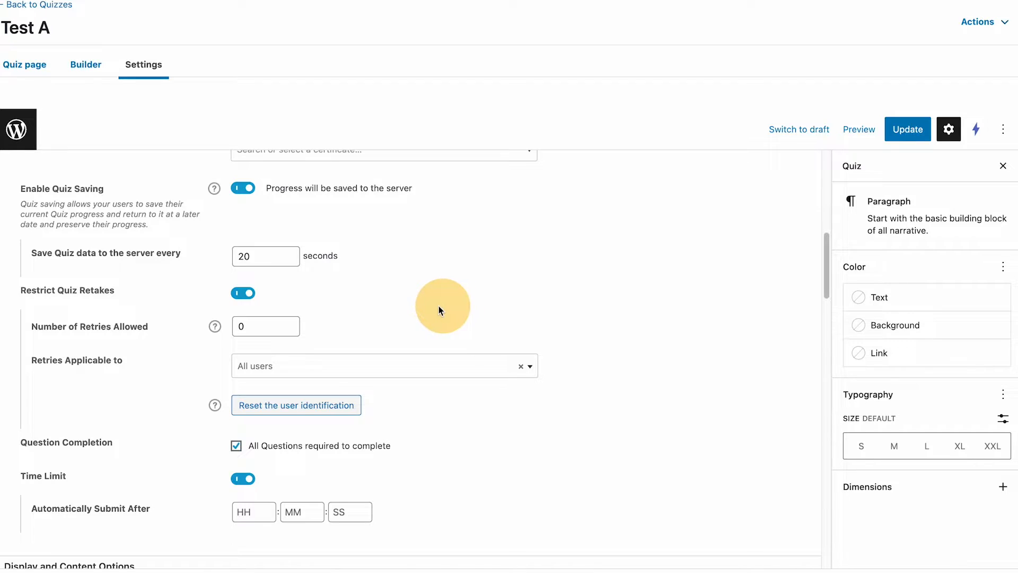
scroll(50, 338, down, 1)
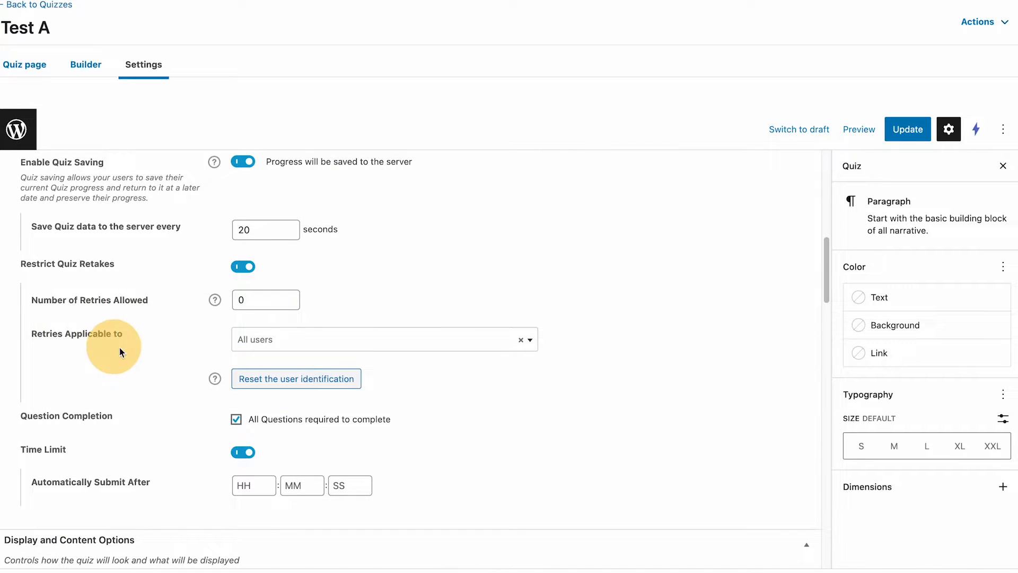
click(343, 348)
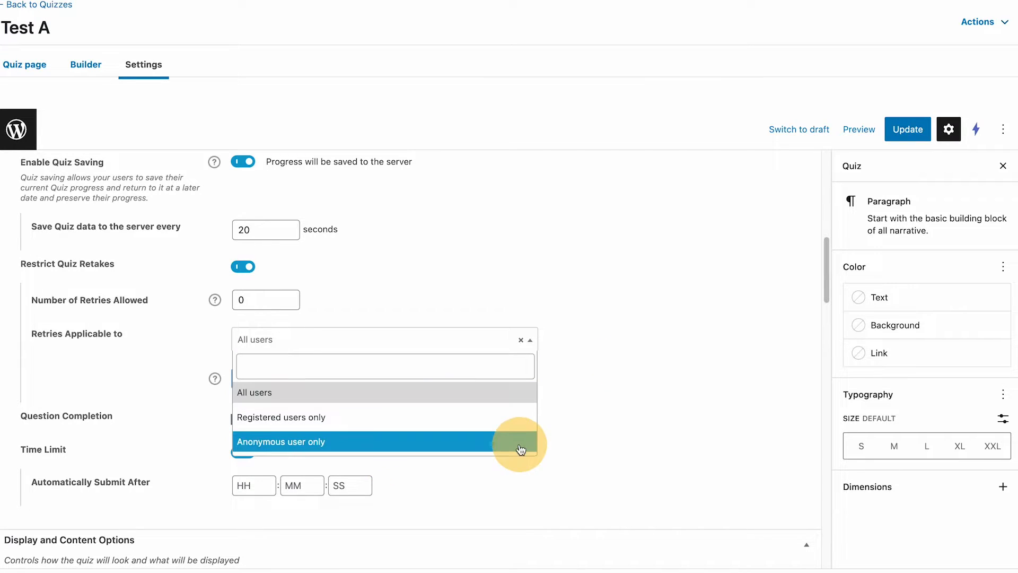
click(704, 359)
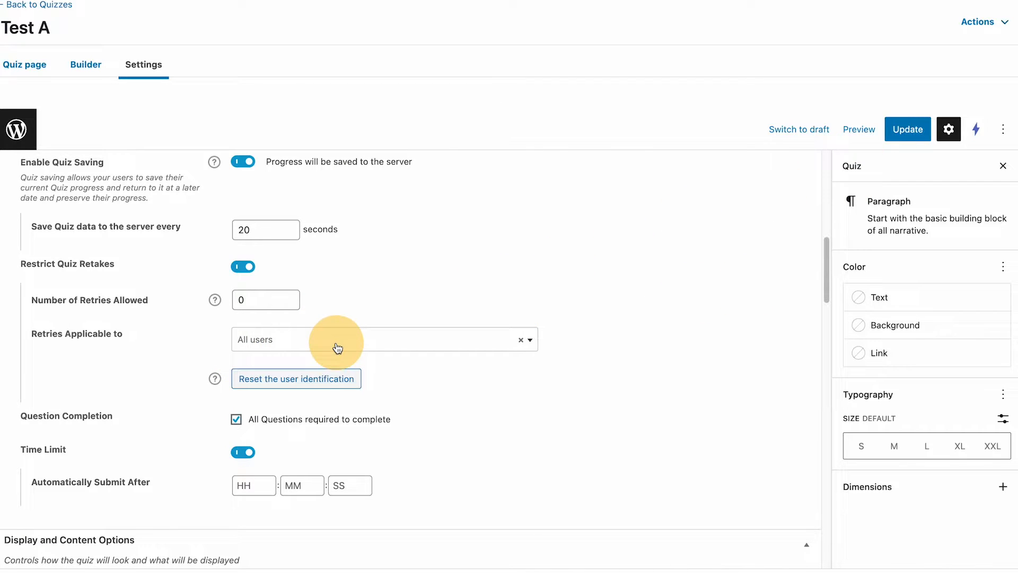
click(899, 131)
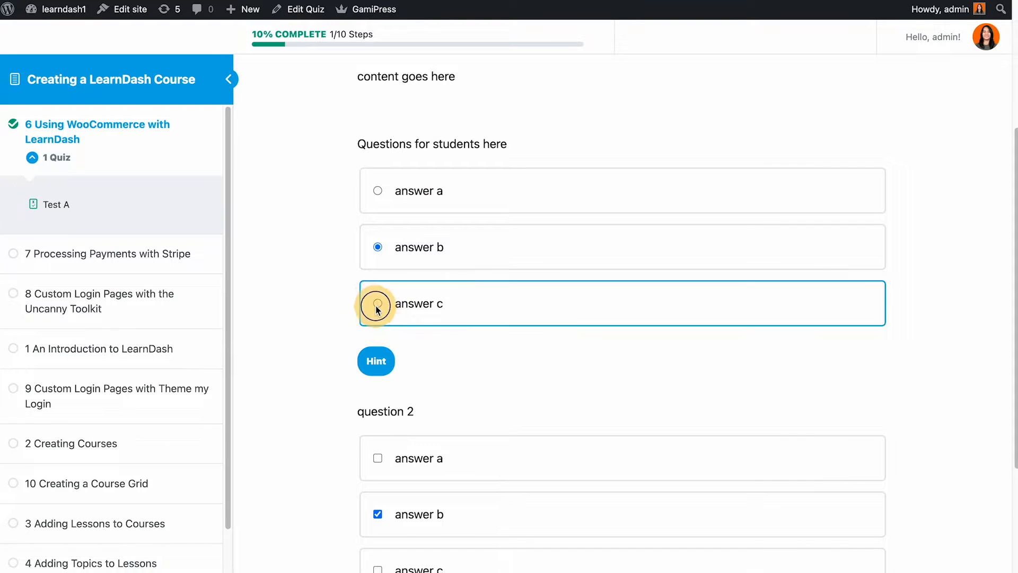
Switch the first question's answer to answer c, reload Test A's course page, and read the notice on it.
click(377, 306)
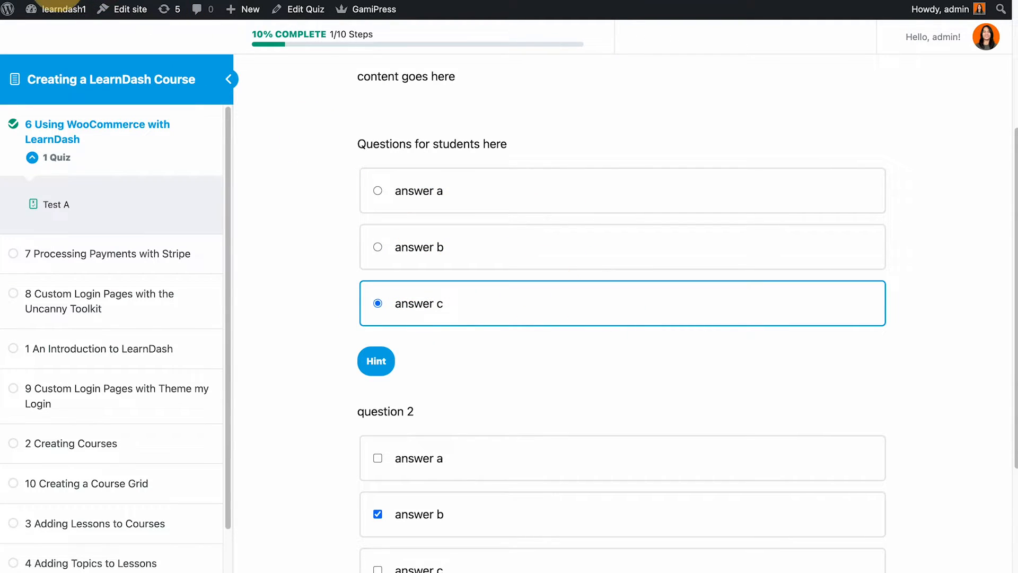
click(58, 0)
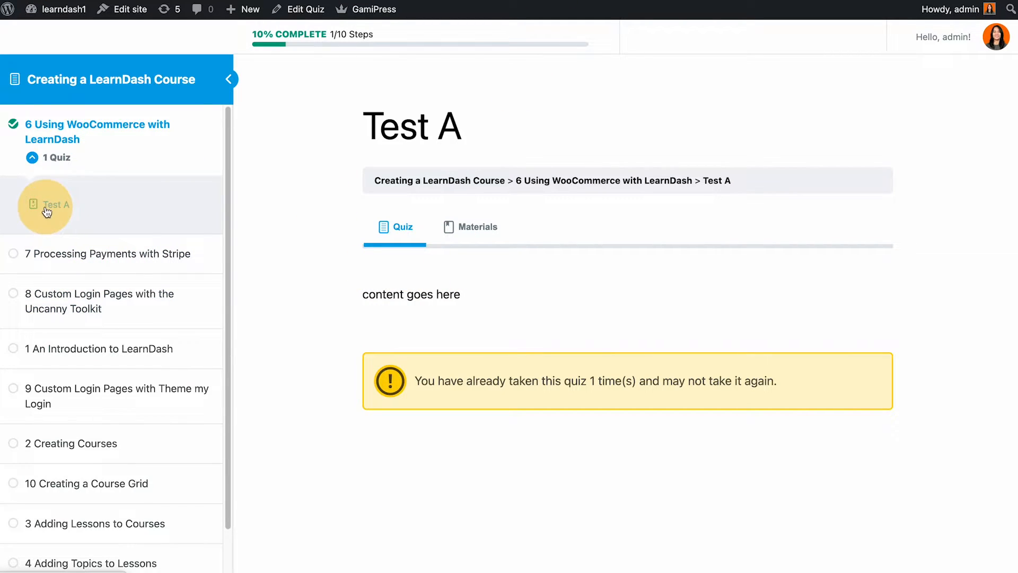
drag(428, 383, 611, 386)
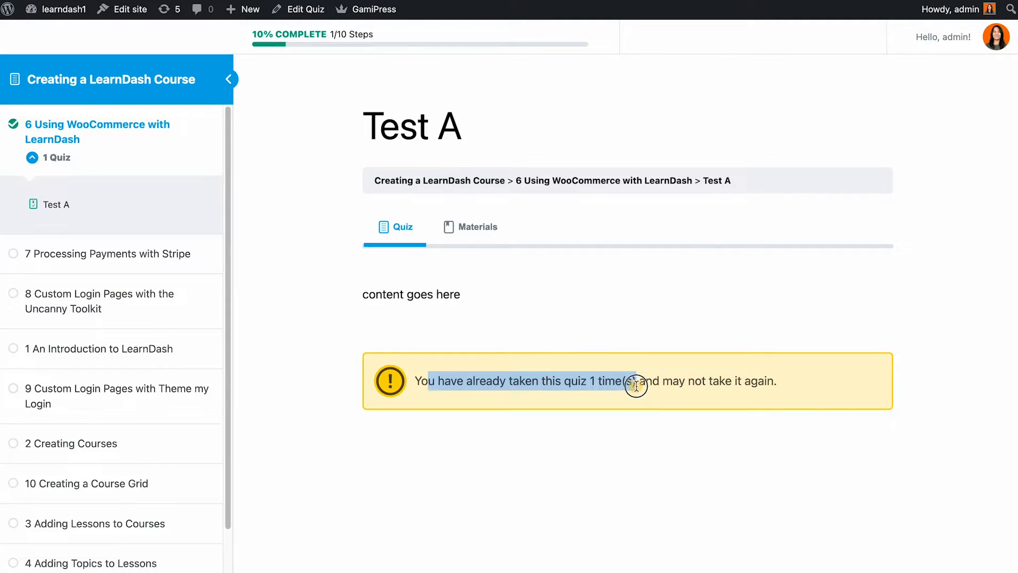
drag(696, 392, 759, 386)
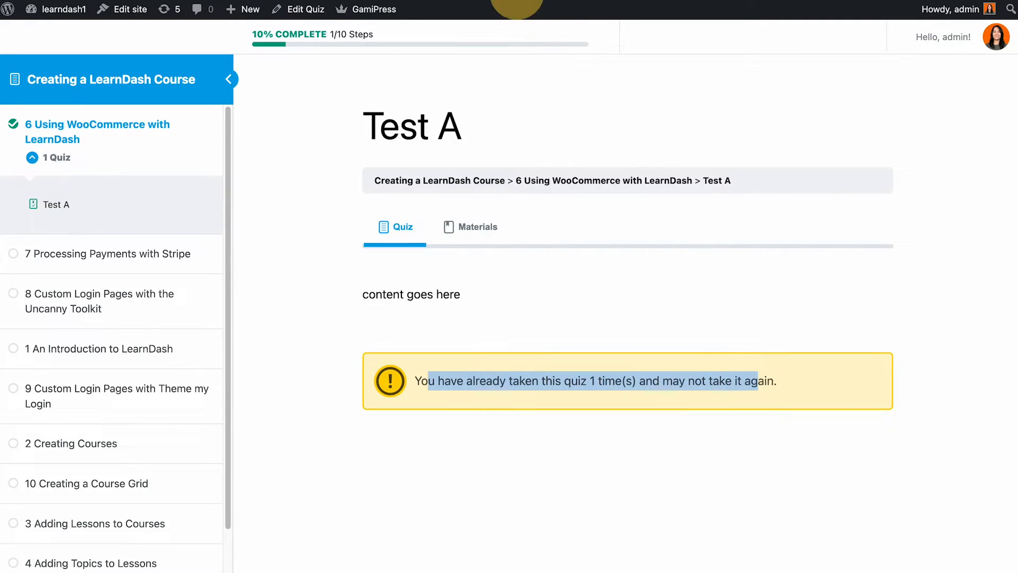
Open the admin profile to look through the quizzes taken, and reread the notice on Test A's course page.
mouse_move(952, 11)
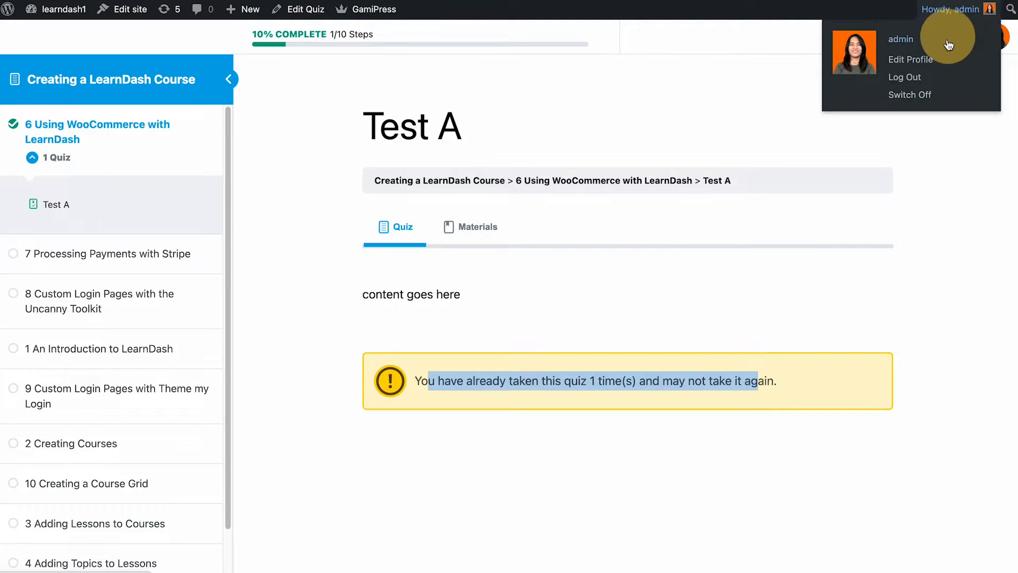
click(925, 58)
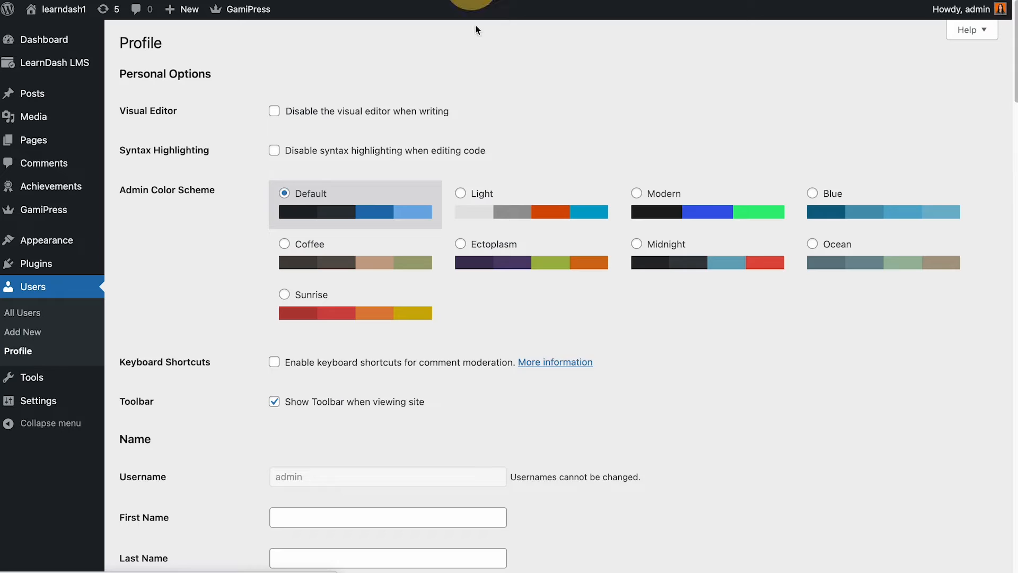
scroll(536, 184, down, 15)
scroll(577, 381, down, 20)
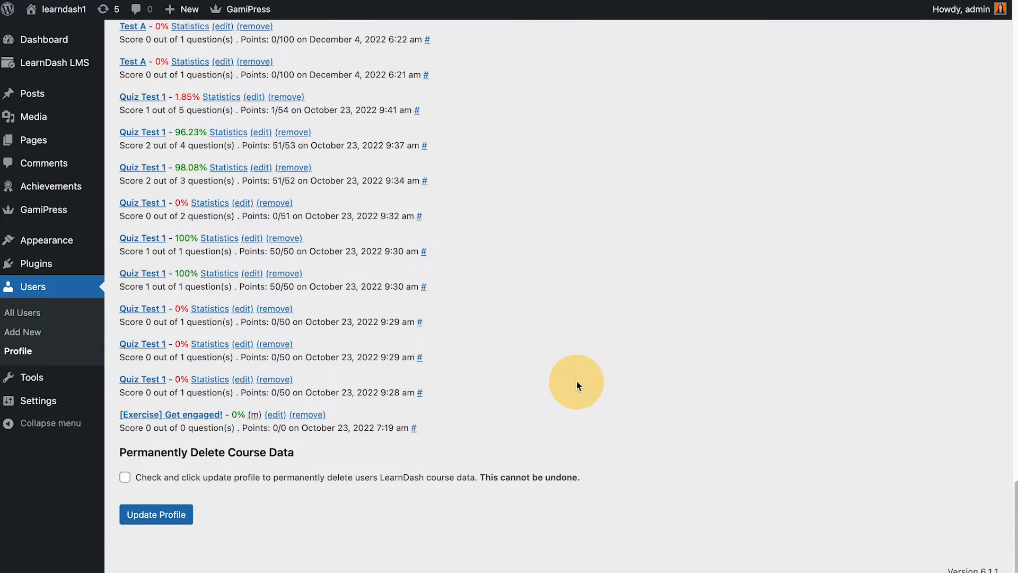
scroll(577, 379, up, 10)
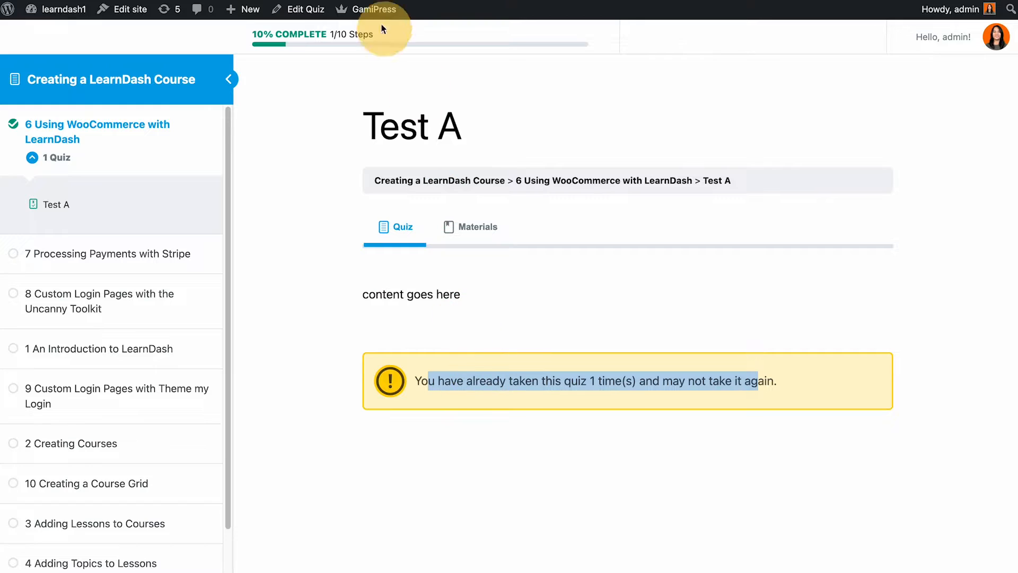
drag(420, 381, 802, 405)
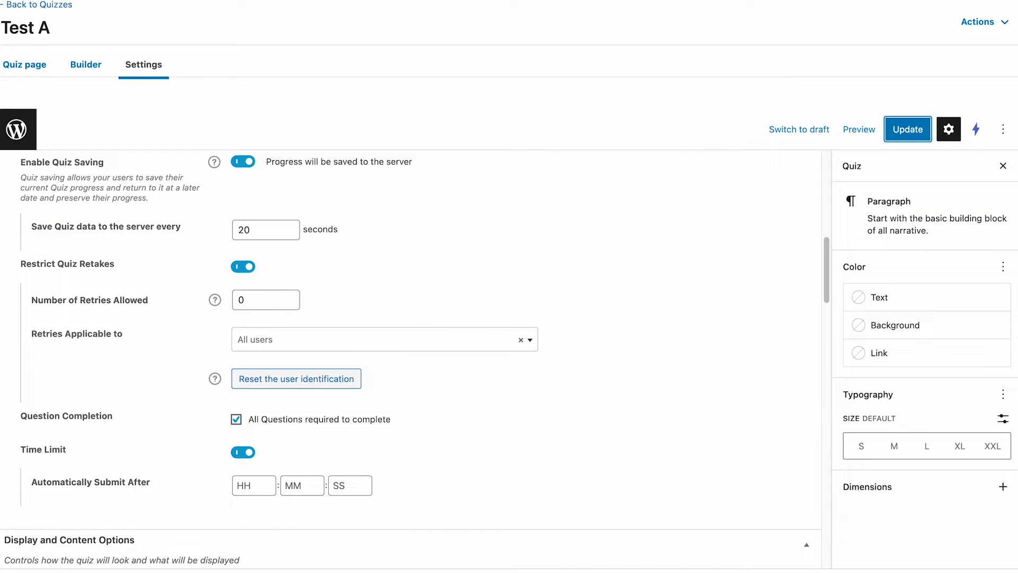
Set Test A's number of retries allowed to 10 and update the quiz.
click(260, 298)
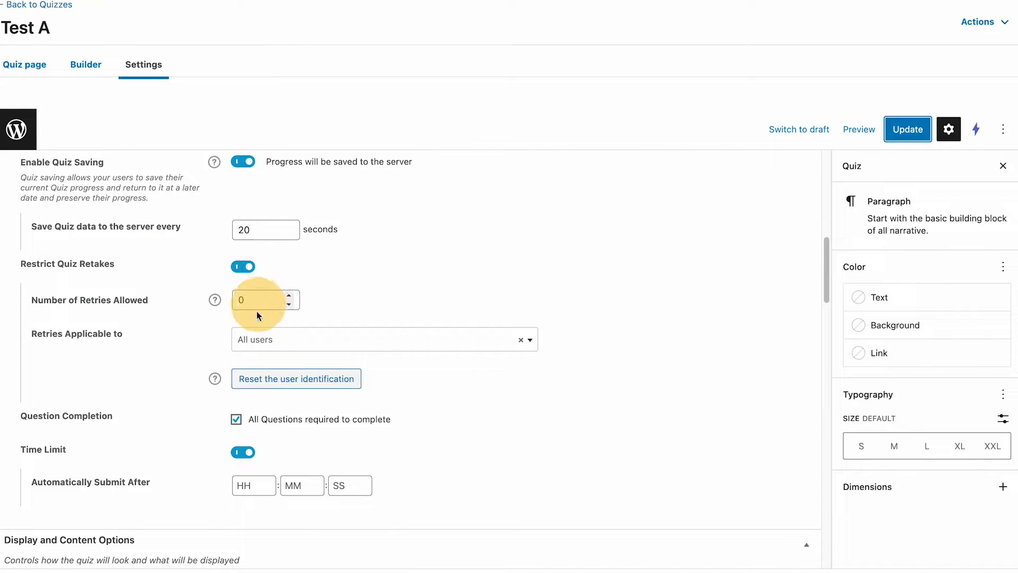
click(234, 273)
click(236, 299)
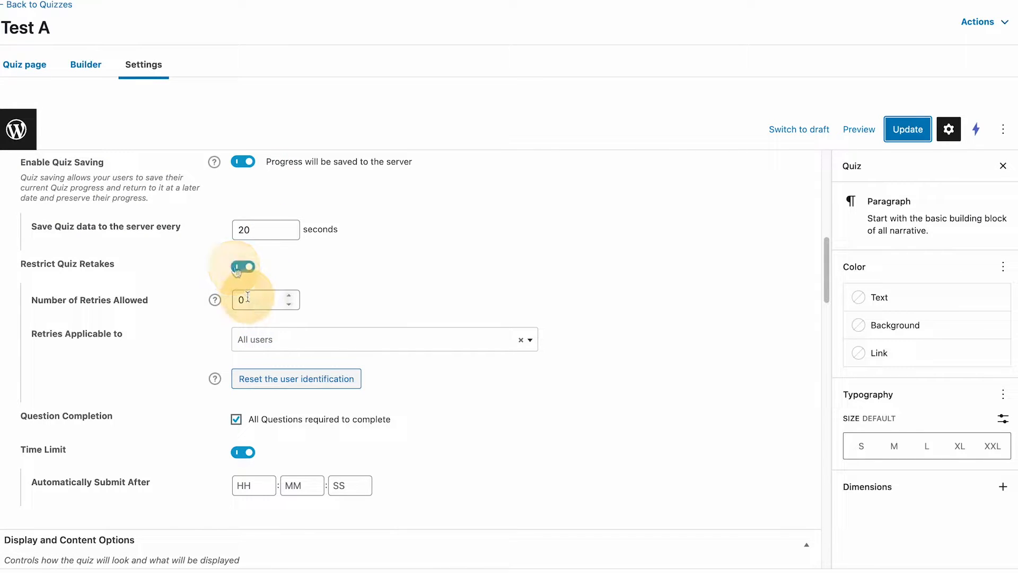
text(1)
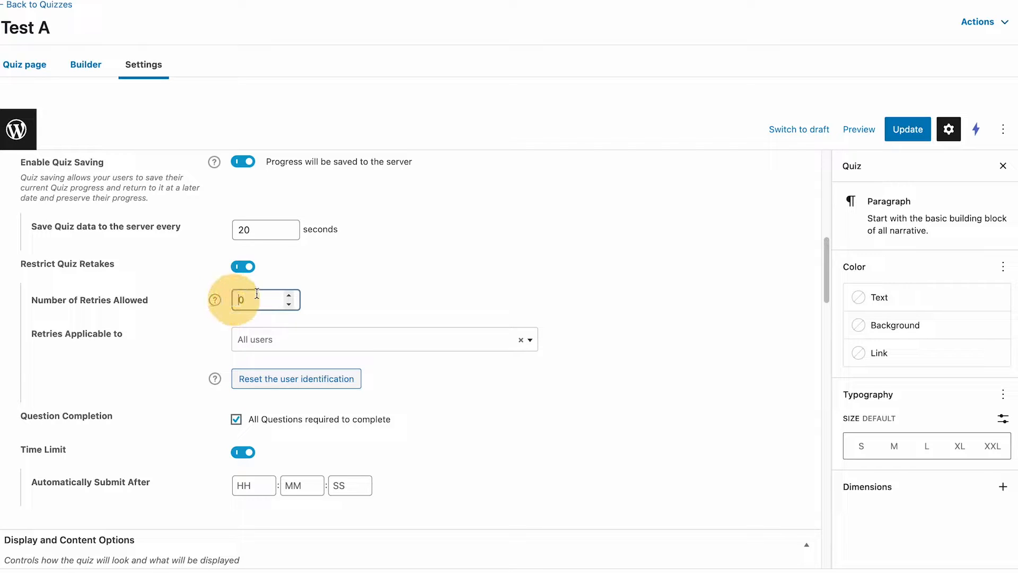
click(907, 130)
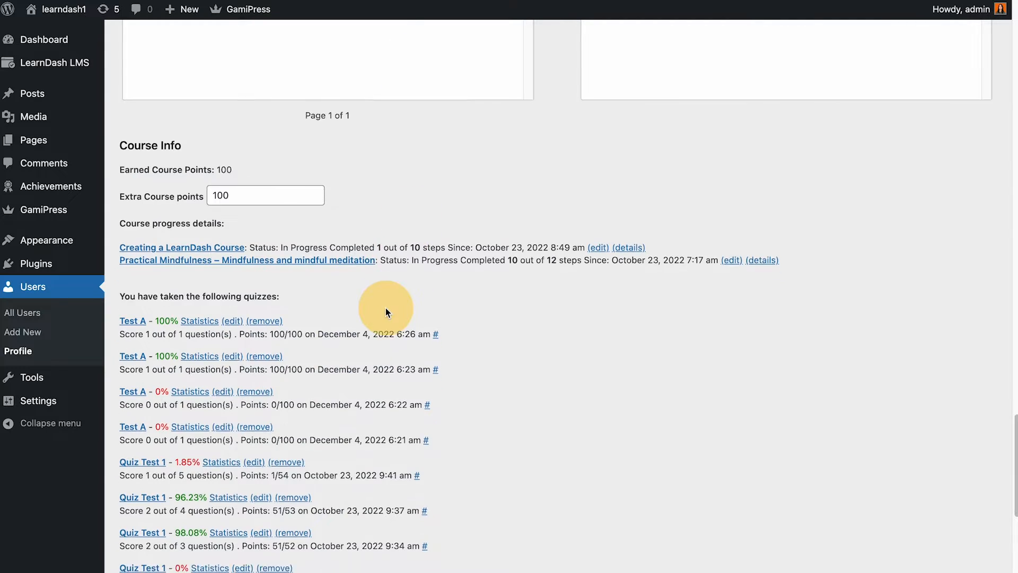
Check the Test A attempts in the admin profile, and start the quiz again to look over its questions.
scroll(386, 308, down, 1)
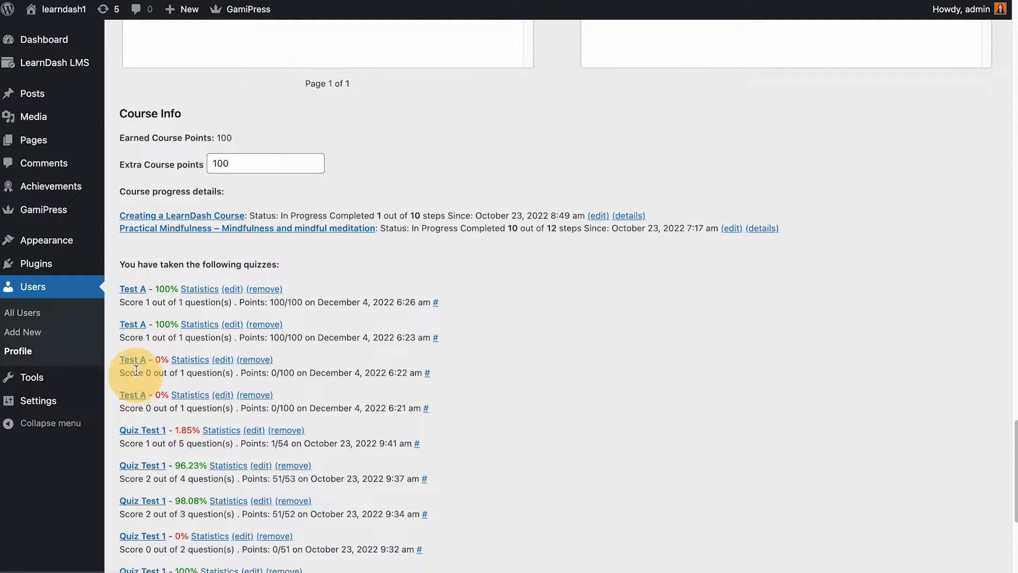
scroll(434, 319, down, 3)
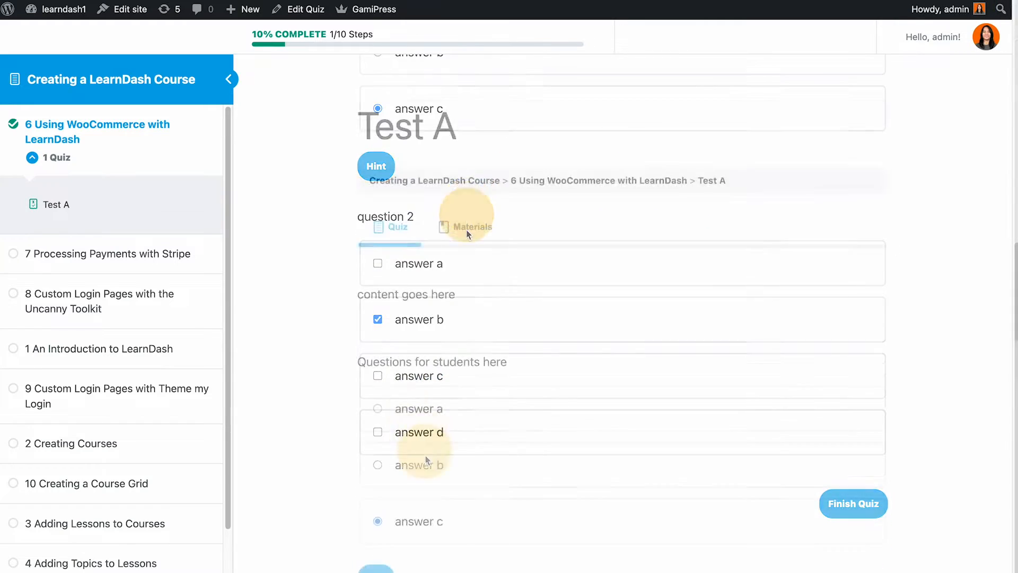
click(480, 390)
scroll(488, 307, down, 3)
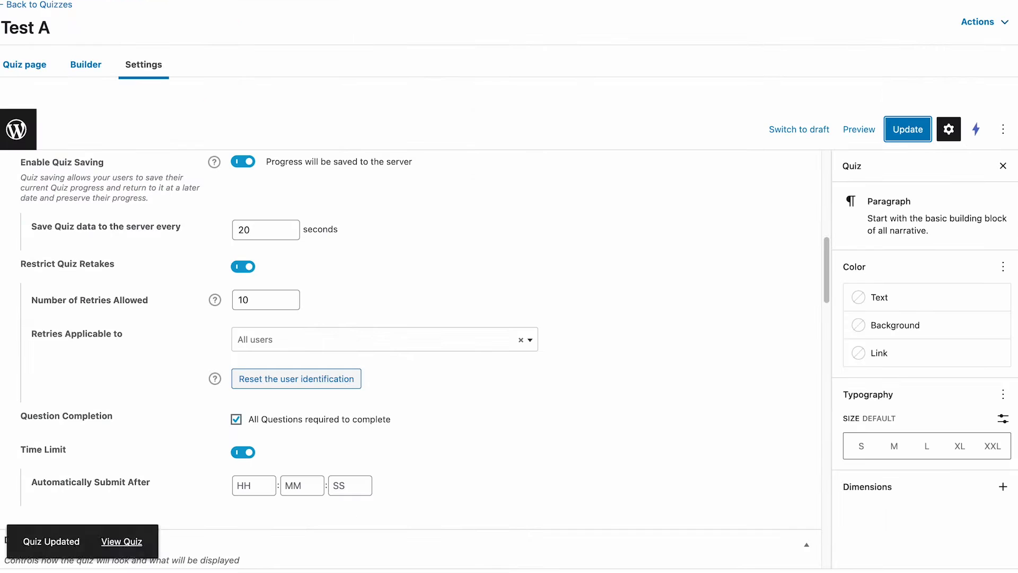
Set Test A to submit automatically after 2 hours, 22 minutes and 30 seconds, and update the quiz.
scroll(557, 278, down, 5)
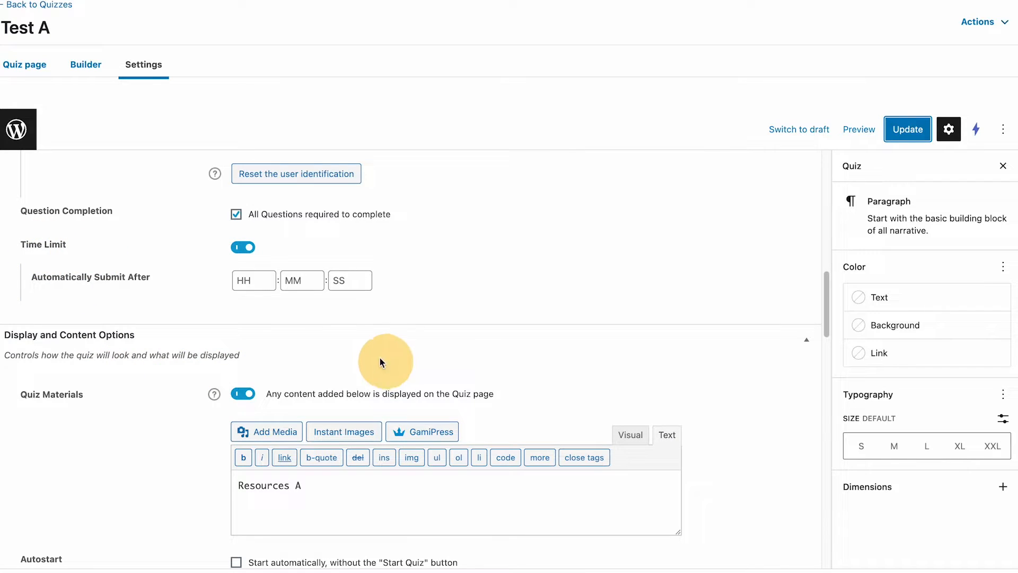
click(241, 286)
text(2)
click(306, 281)
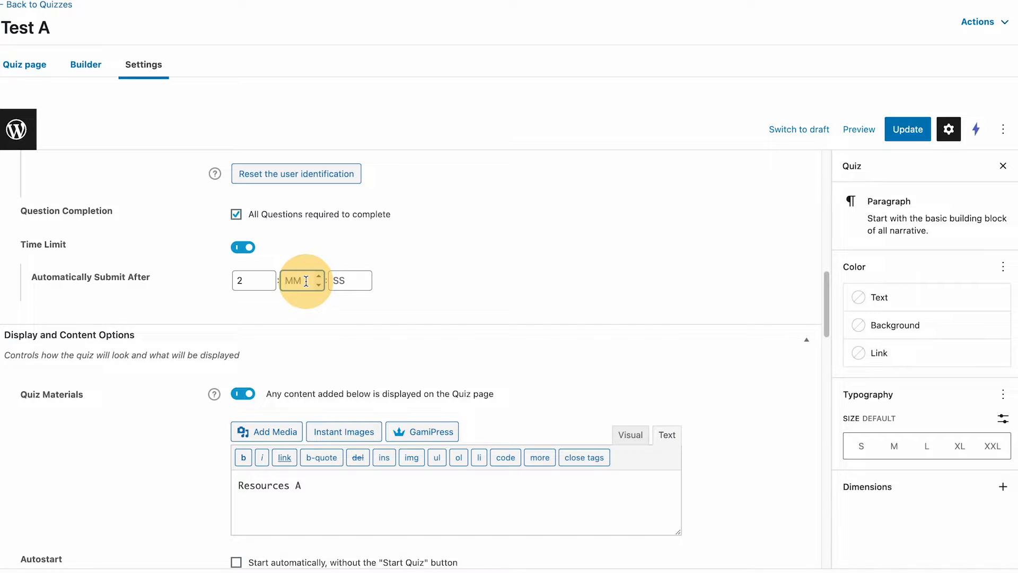
click(338, 279)
text(30)
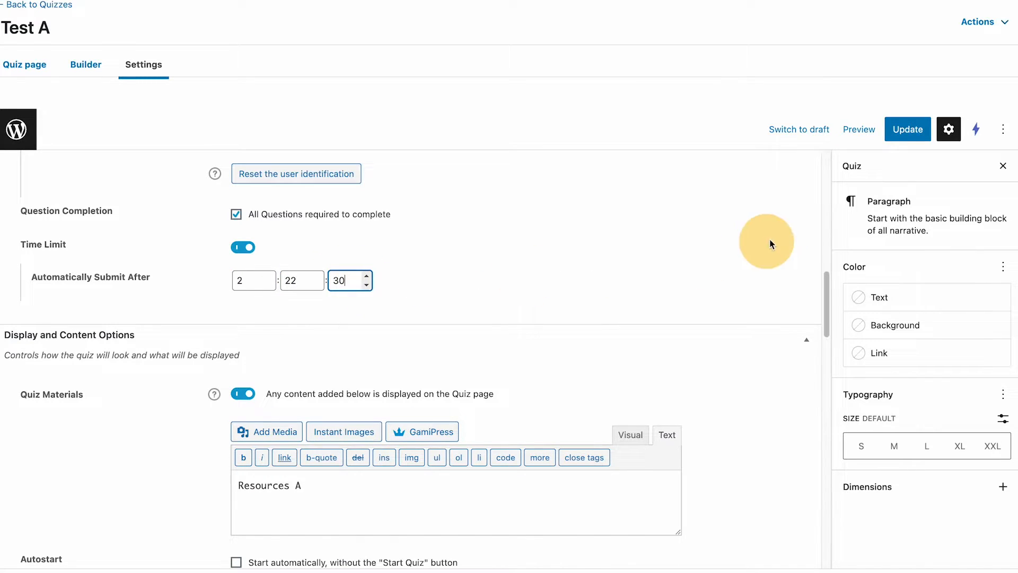
click(895, 134)
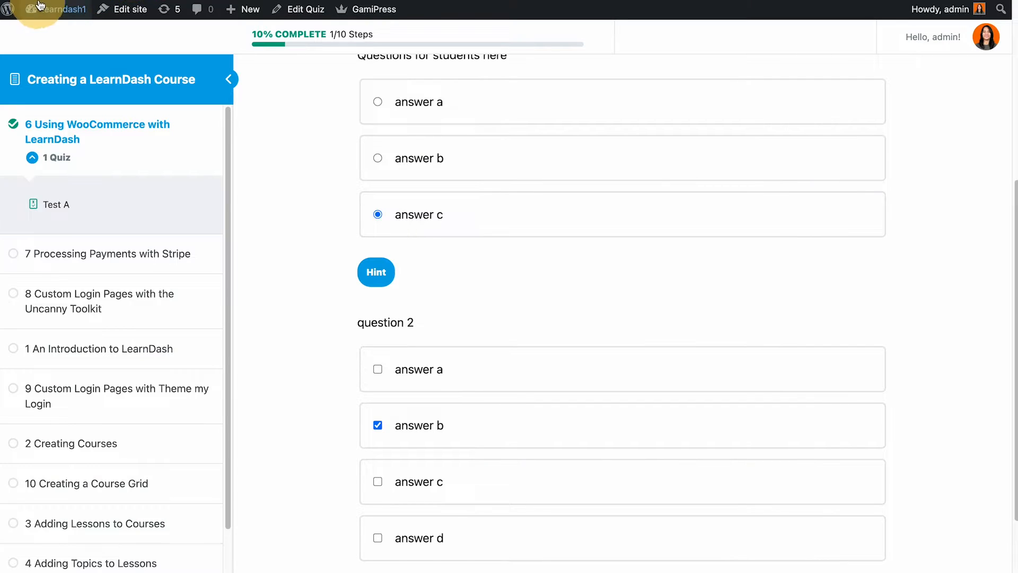
Reload Test A's course page, continue the quiz to examine the time limit countdown, and view the quiz materials.
click(46, 0)
click(418, 373)
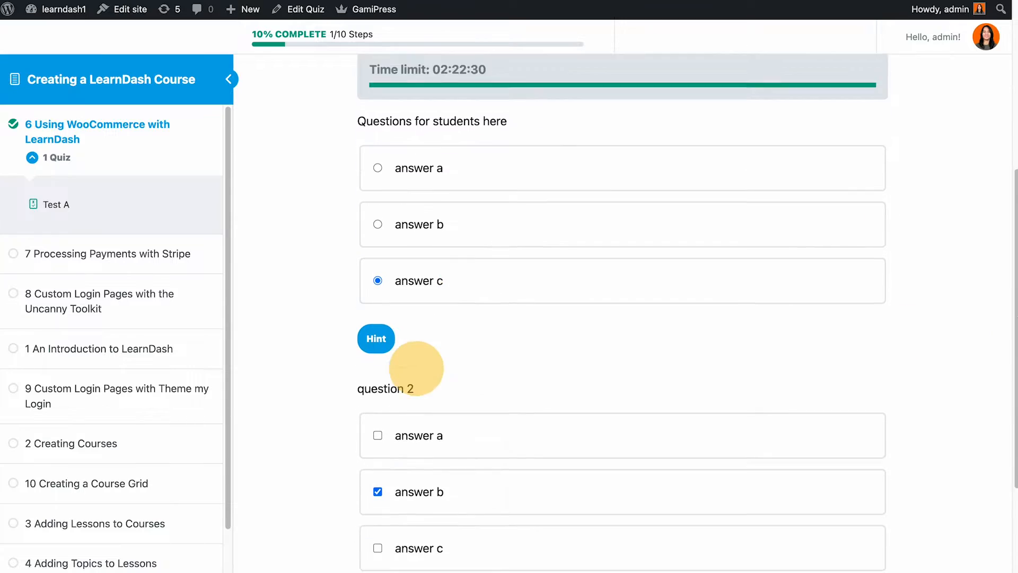
scroll(950, 312, up, 7)
scroll(951, 313, down, 9)
scroll(950, 312, up, 10)
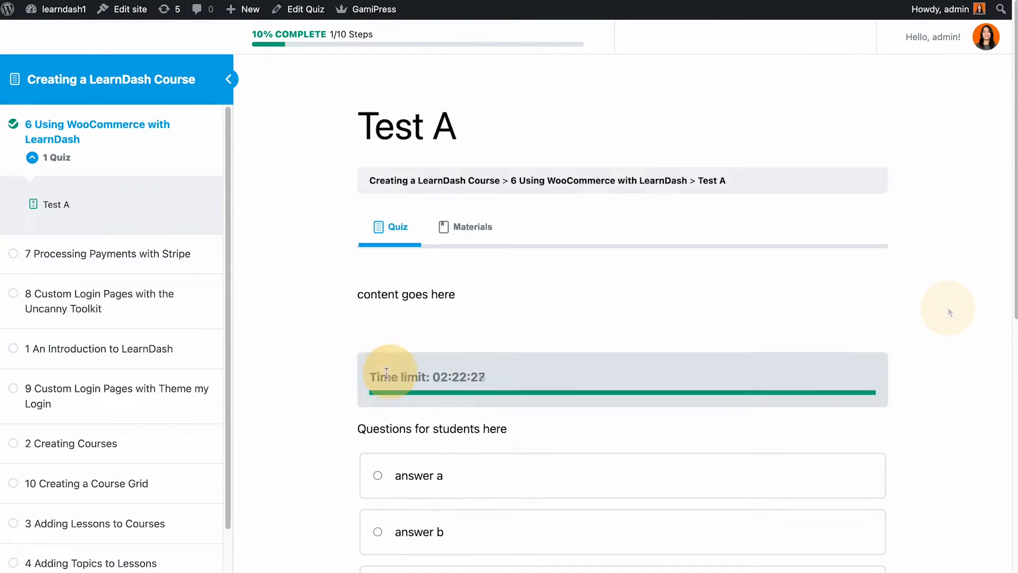
drag(366, 375, 505, 384)
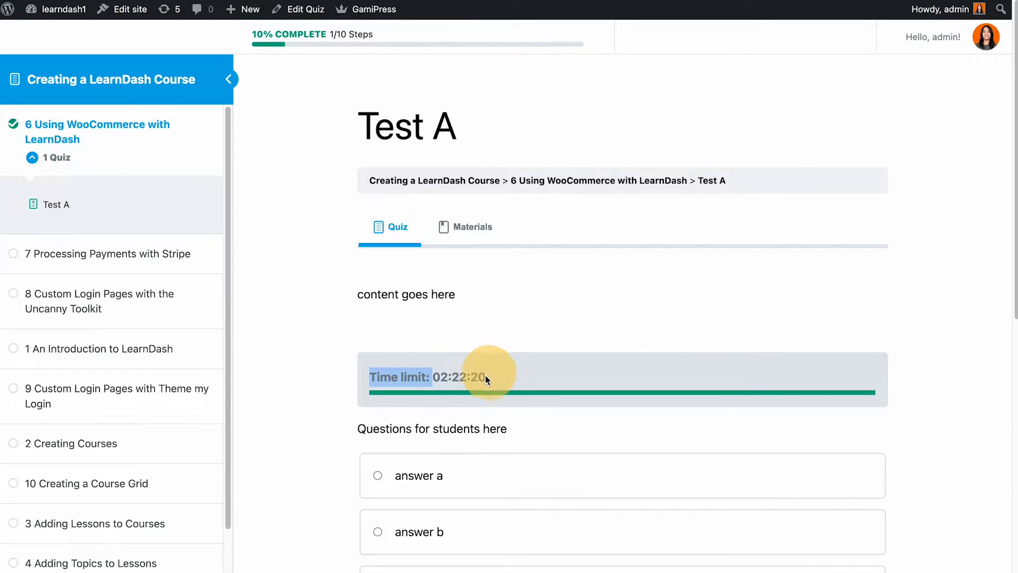
scroll(926, 263, down, 1)
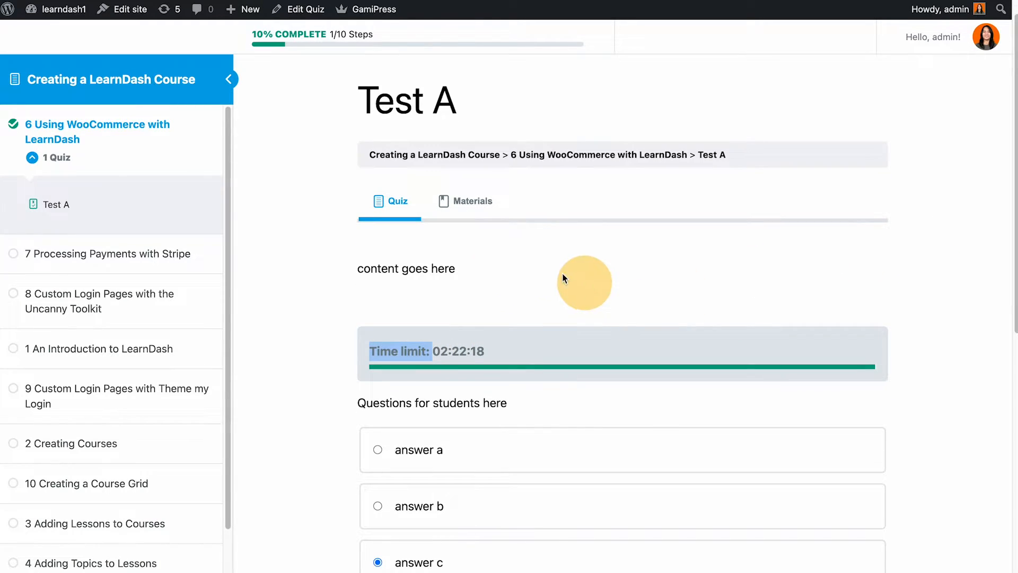
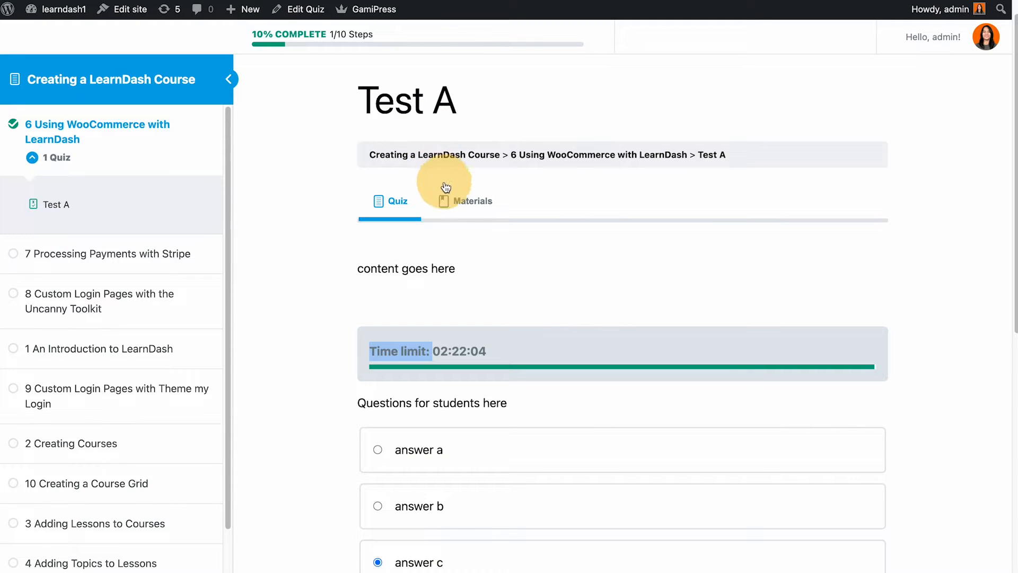
click(454, 200)
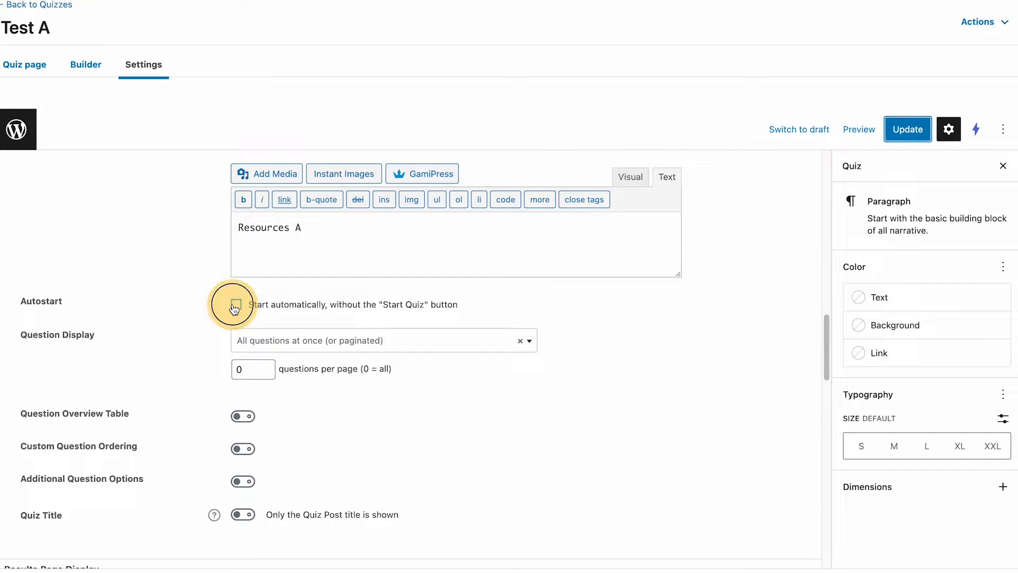
Enable Autostart for Test A, update the quiz, and reload the course page to check how the quiz opens.
click(236, 306)
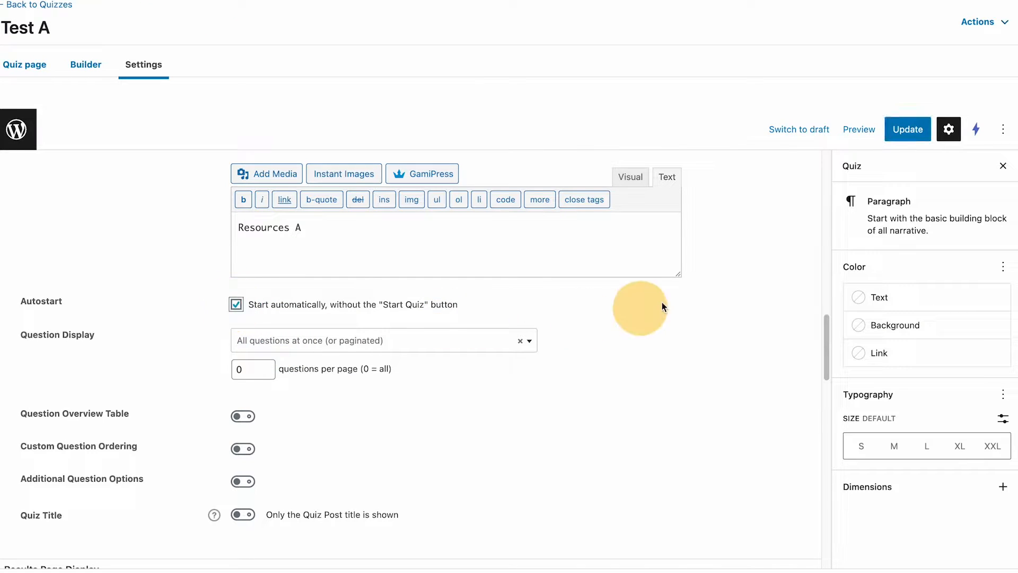
click(909, 129)
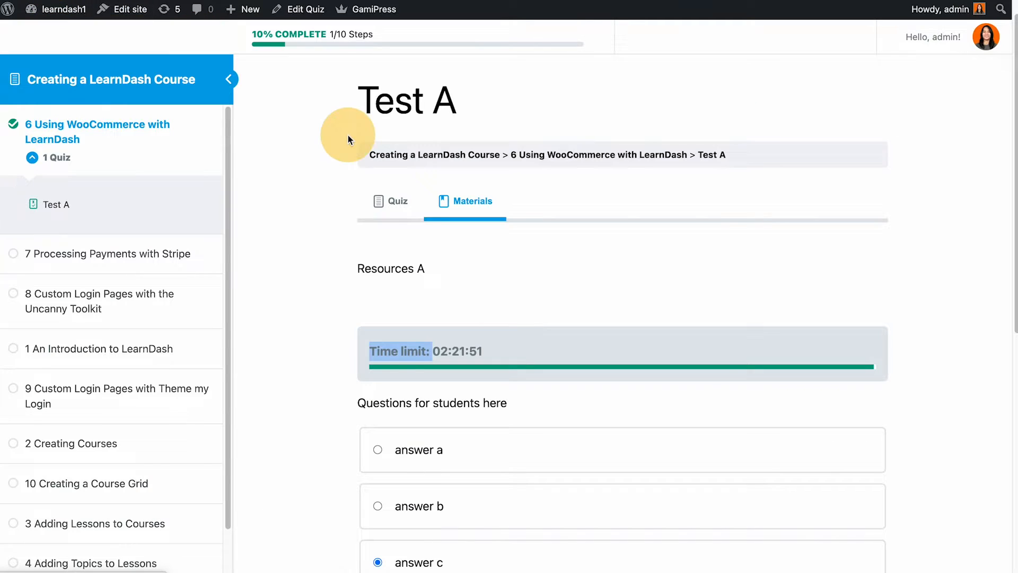
scroll(348, 136, down, 5)
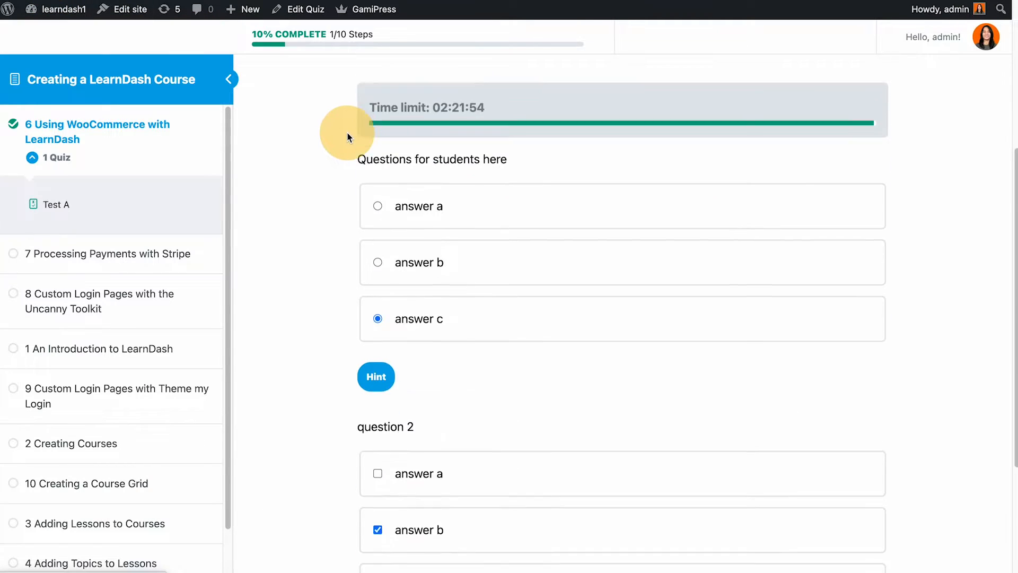
scroll(283, 197, up, 6)
click(51, 0)
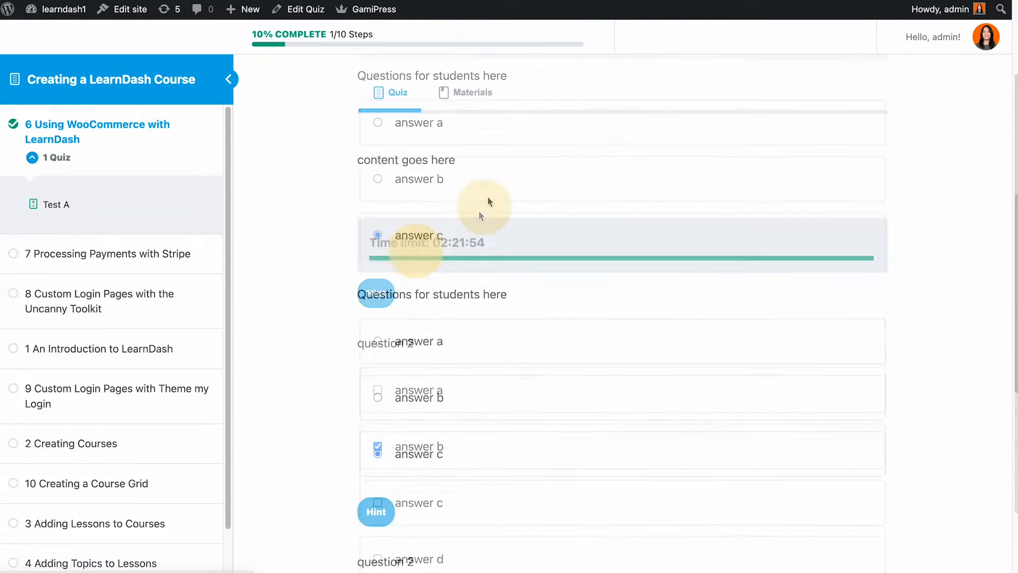
scroll(479, 211, up, 3)
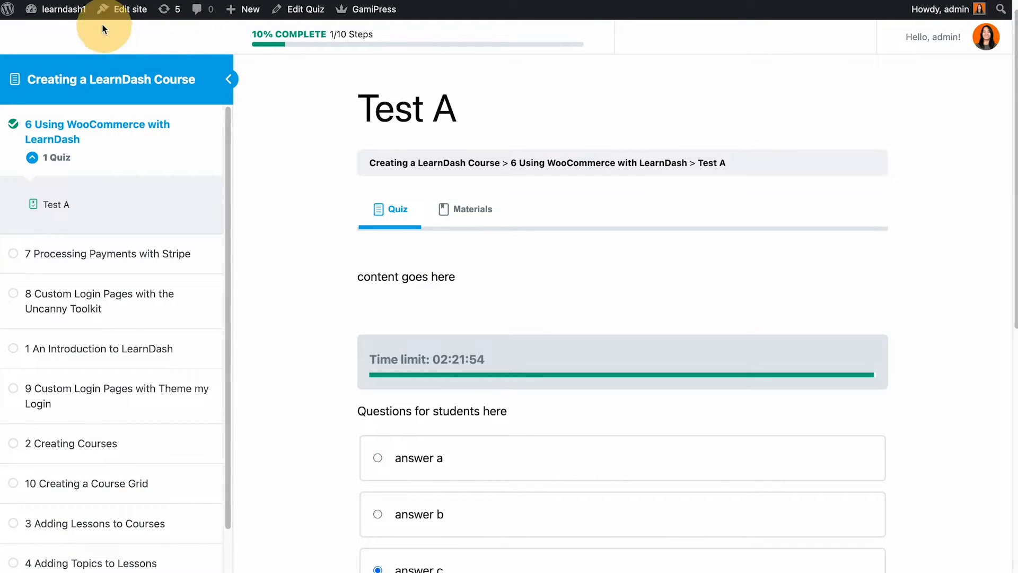
scroll(397, 336, down, 6)
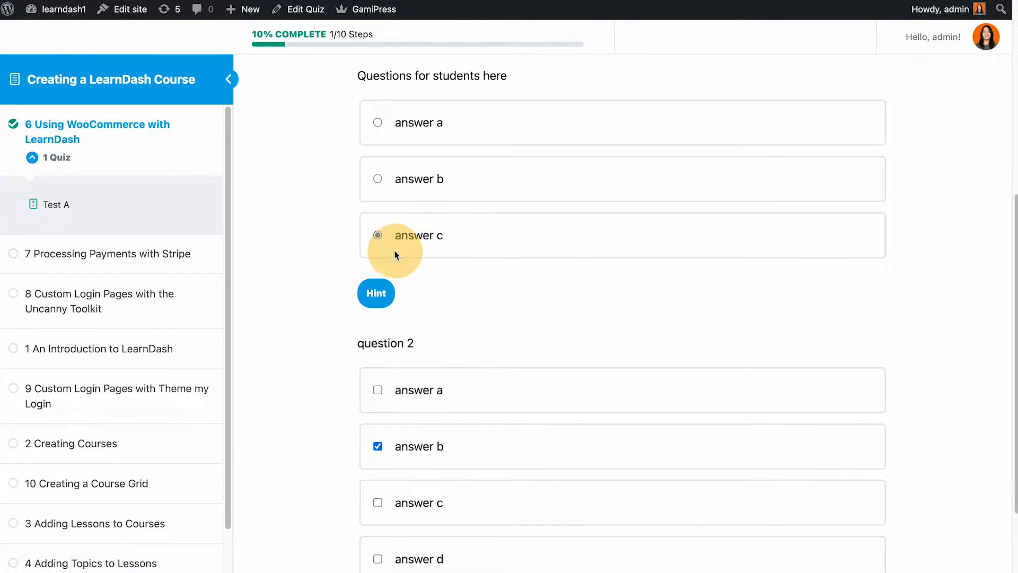
scroll(572, 438, up, 1)
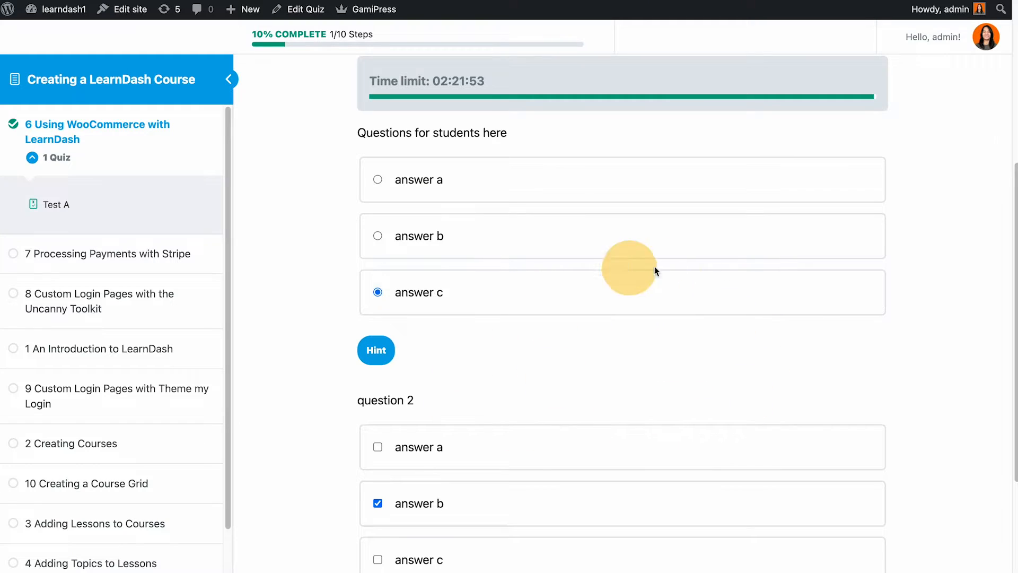
Disable Autostart for Test A, update the quiz, and continue the quiz from its reloaded course page.
click(294, 9)
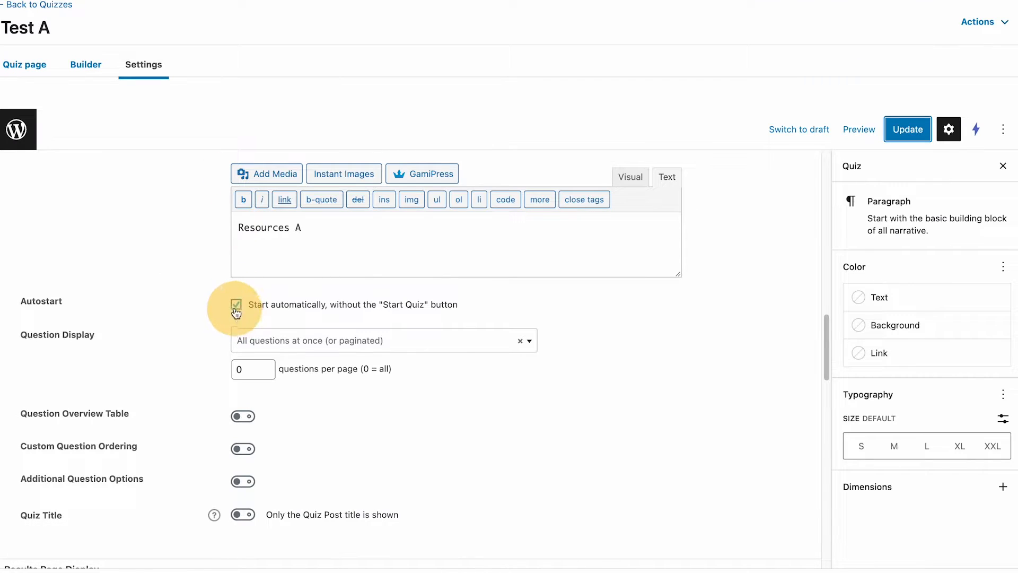
click(236, 304)
click(908, 128)
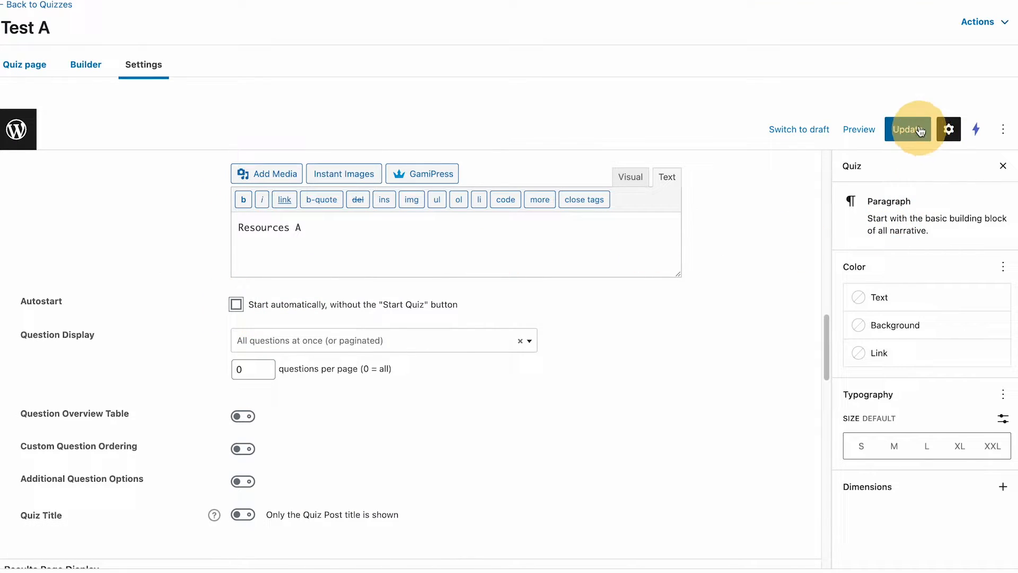
click(123, 4)
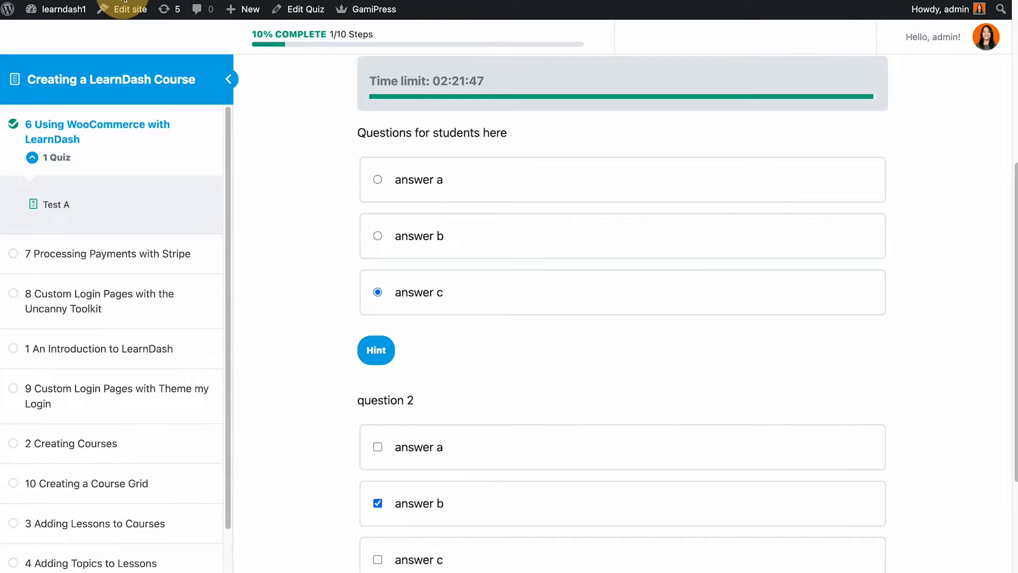
click(55, 0)
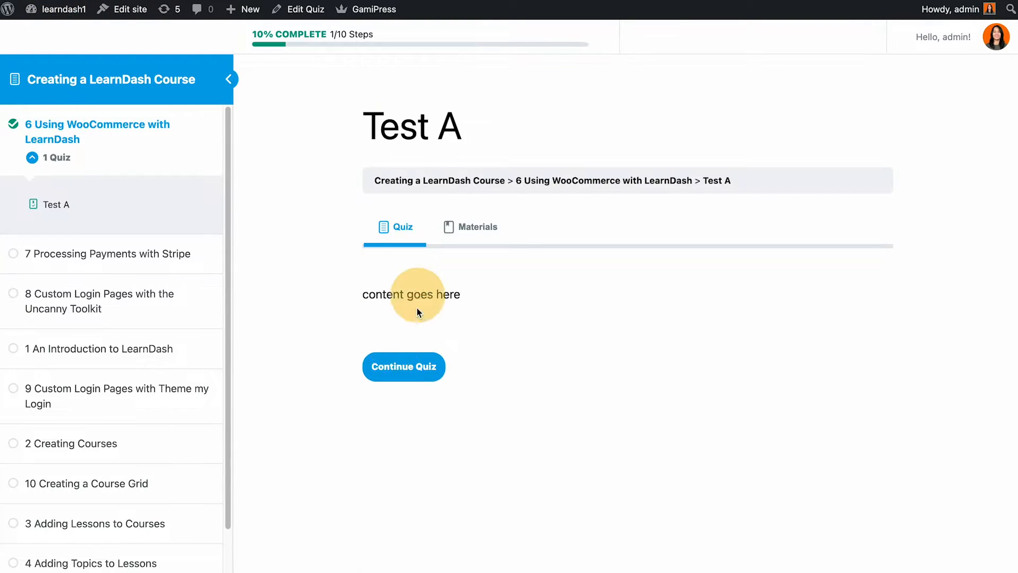
click(436, 377)
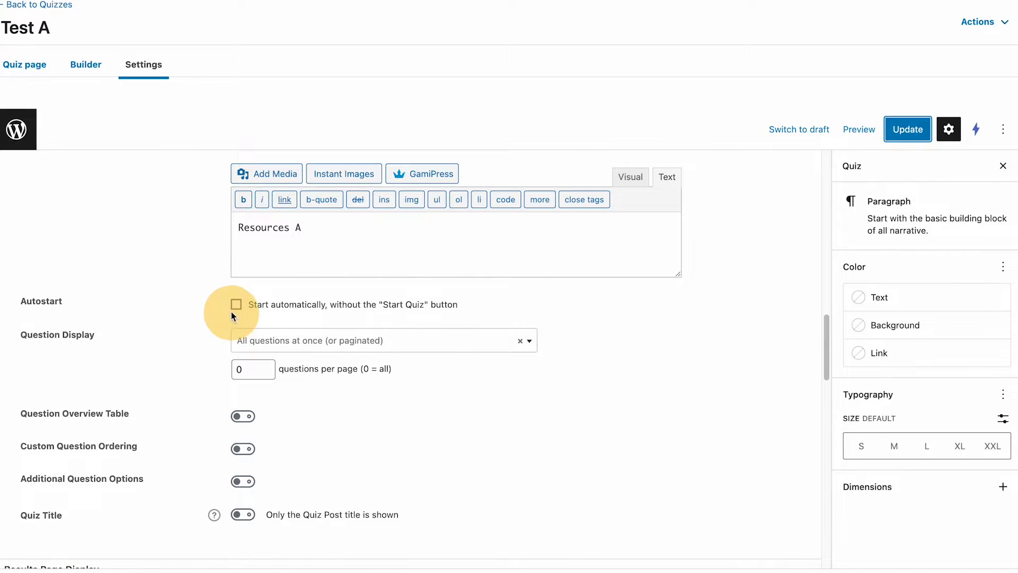
Turn Autostart back on for Test A, update the quiz, and look through the questions on the course page.
click(236, 305)
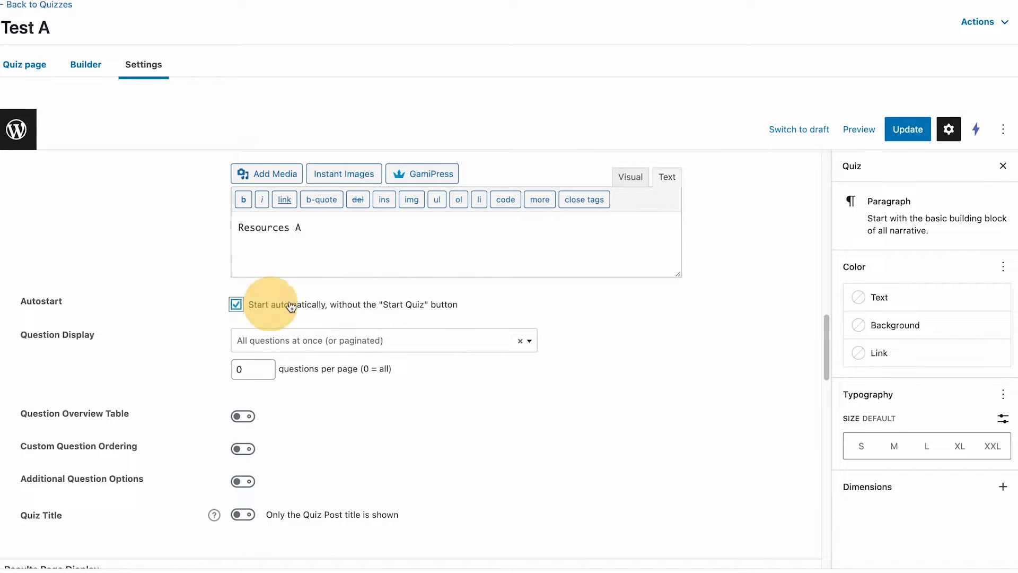
click(907, 129)
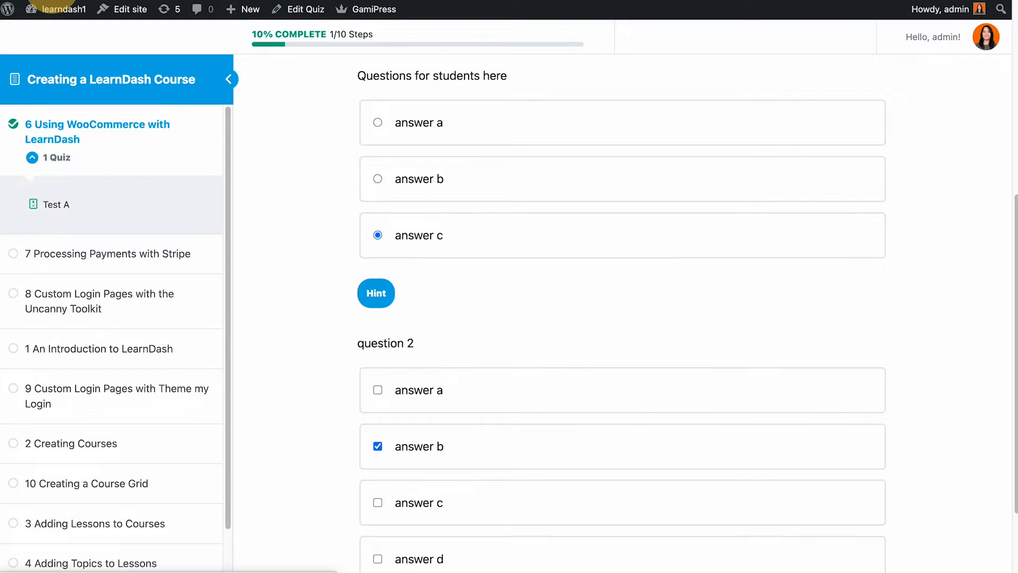
scroll(571, 298, up, 4)
scroll(571, 297, down, 4)
click(571, 298)
scroll(535, 244, up, 8)
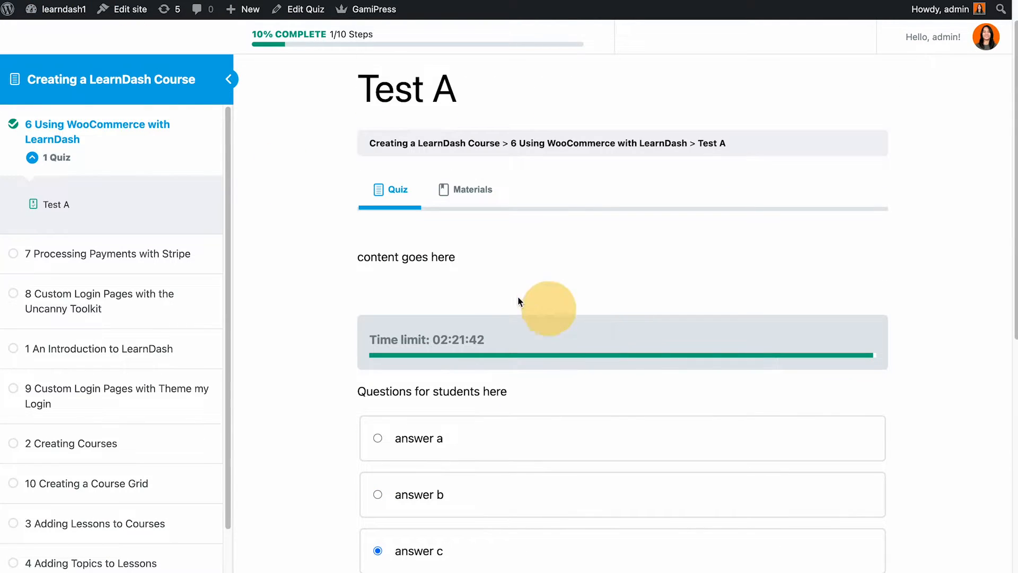
scroll(518, 412, down, 4)
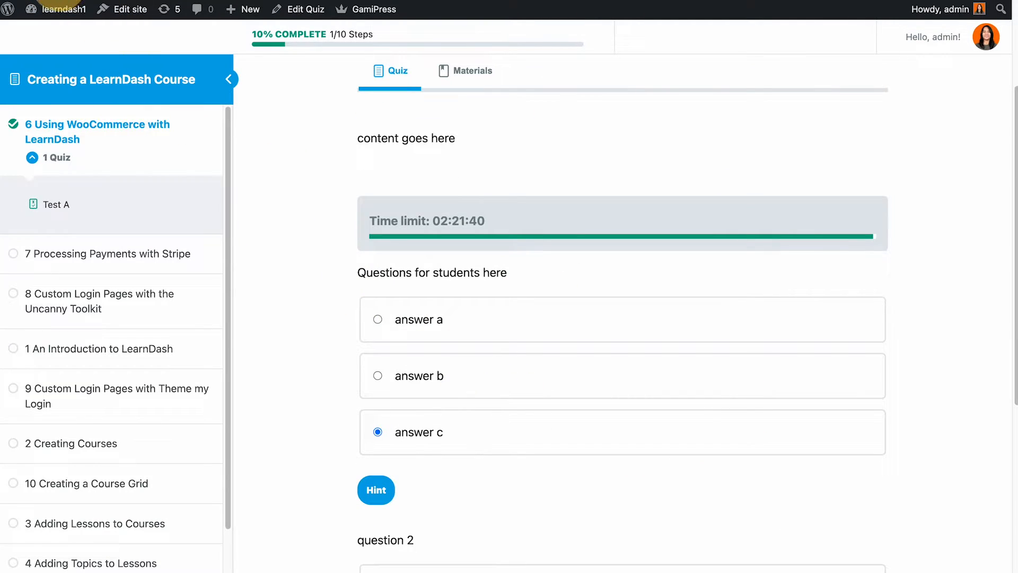
scroll(399, 250, down, 4)
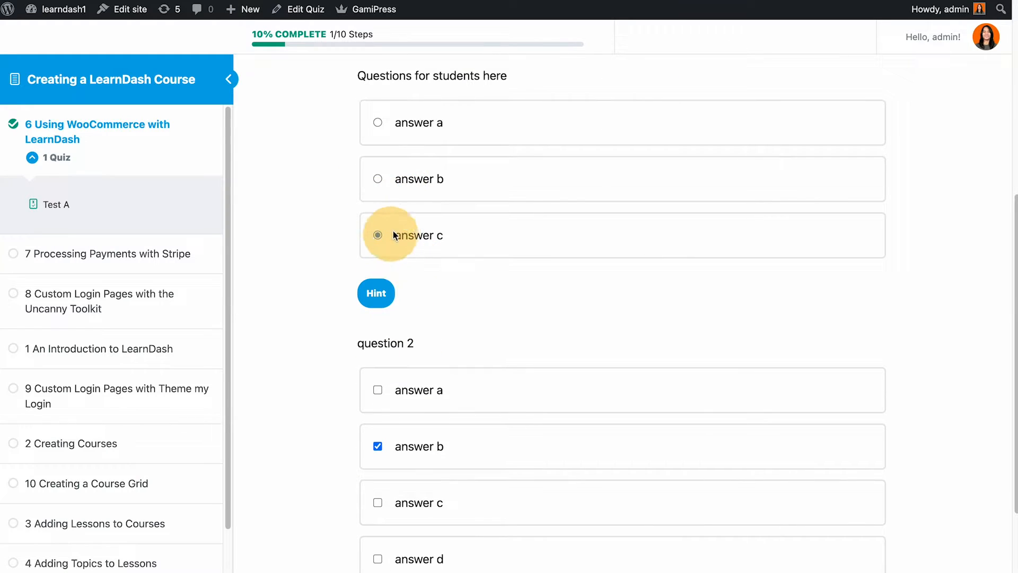
scroll(614, 284, down, 3)
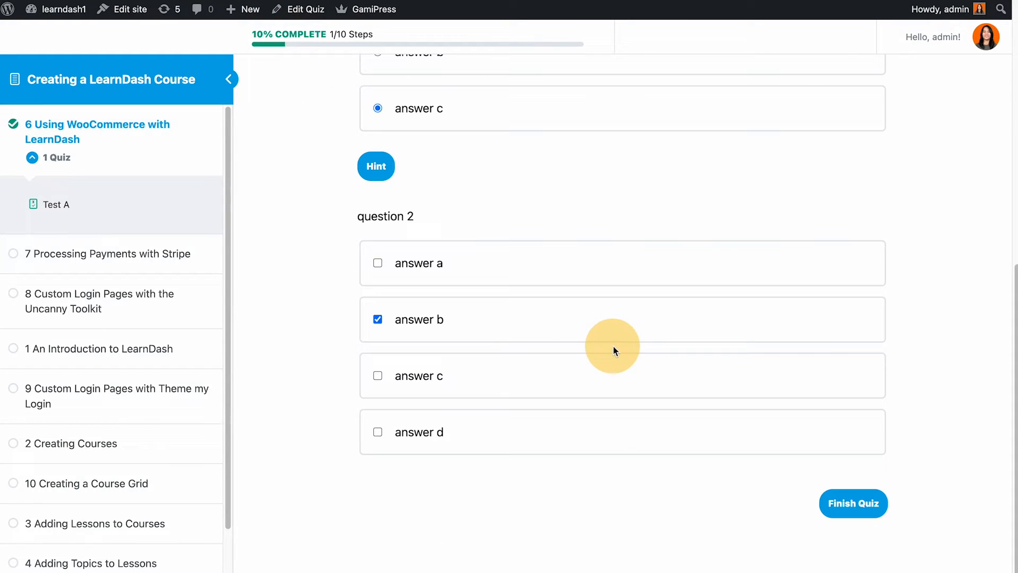
scroll(530, 234, up, 3)
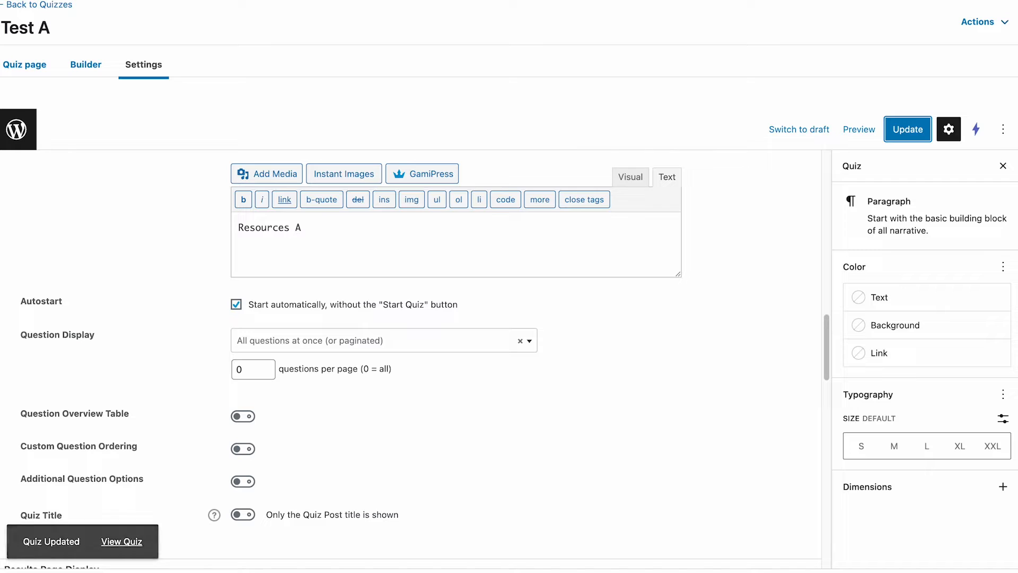
Enable the Question Overview Table with its Quiz Summary and Skip Question options, and update Test A.
scroll(341, 136, down, 3)
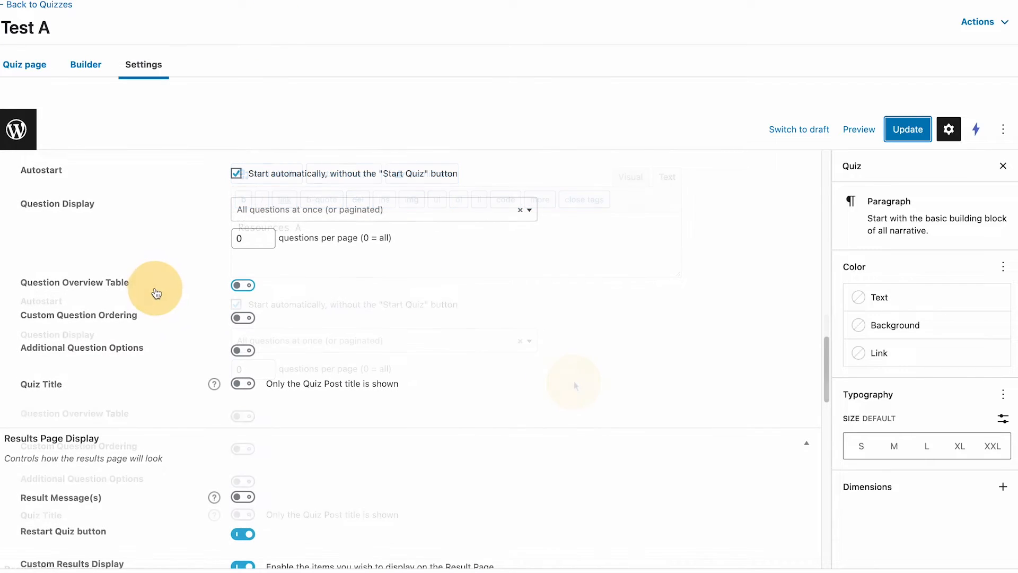
click(243, 287)
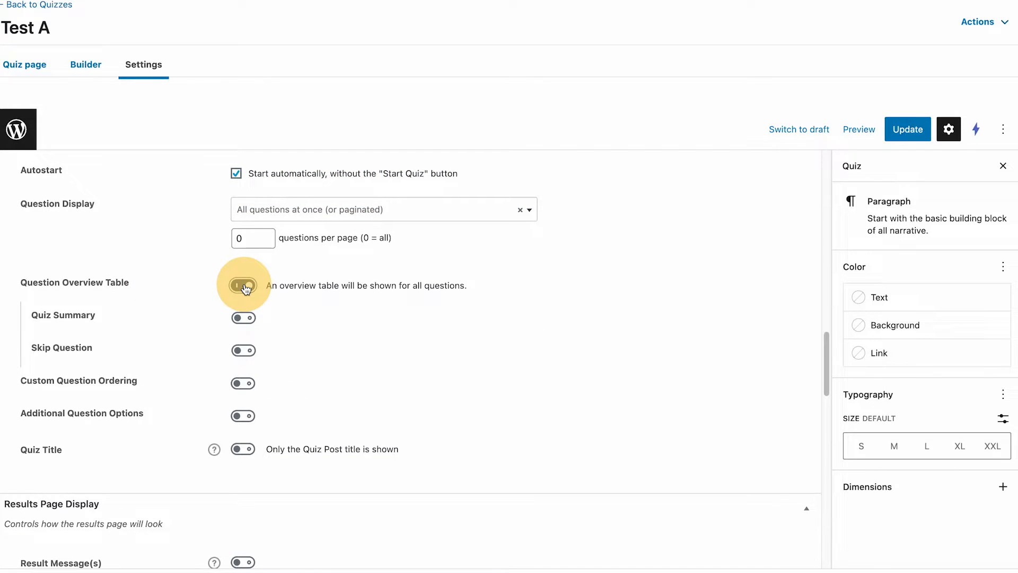
click(249, 319)
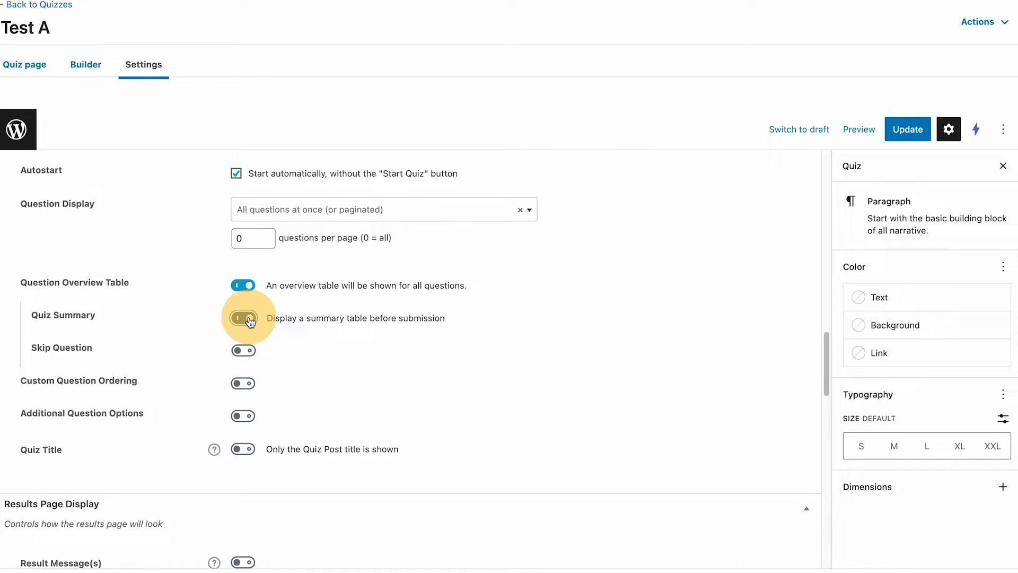
click(238, 350)
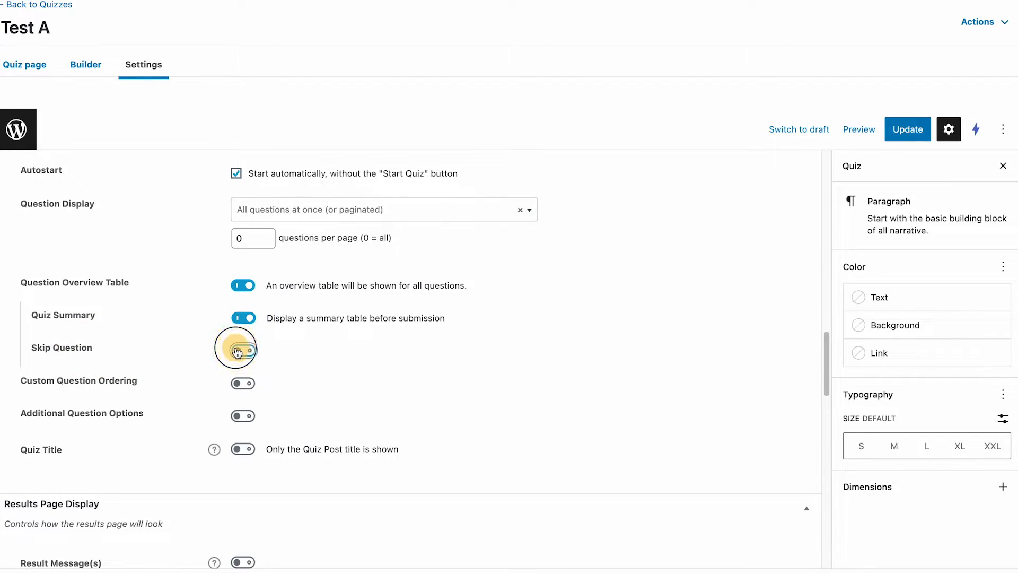
click(907, 130)
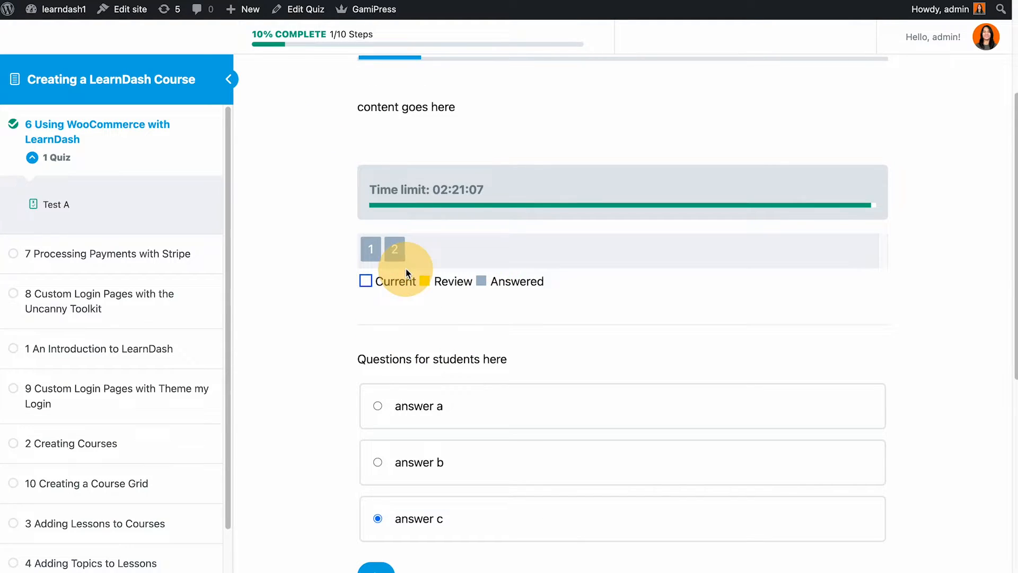
Examine the question overview table and the questions below it on Test A's course page.
scroll(459, 339, down, 8)
scroll(728, 383, up, 5)
scroll(729, 383, up, 3)
scroll(720, 373, down, 4)
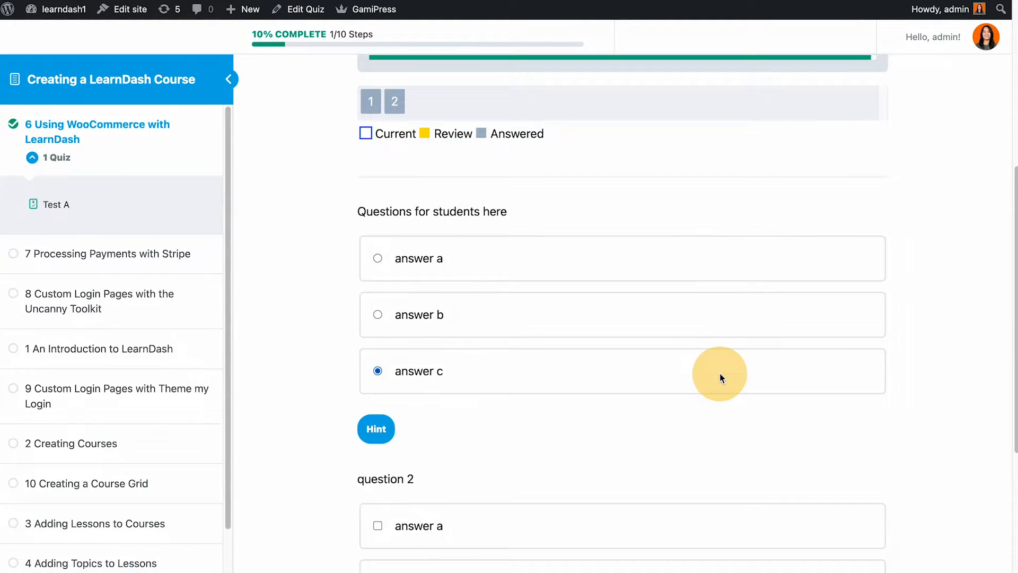
Look over the answered questions on Test A's course page and open the quiz summary.
scroll(723, 380, up, 5)
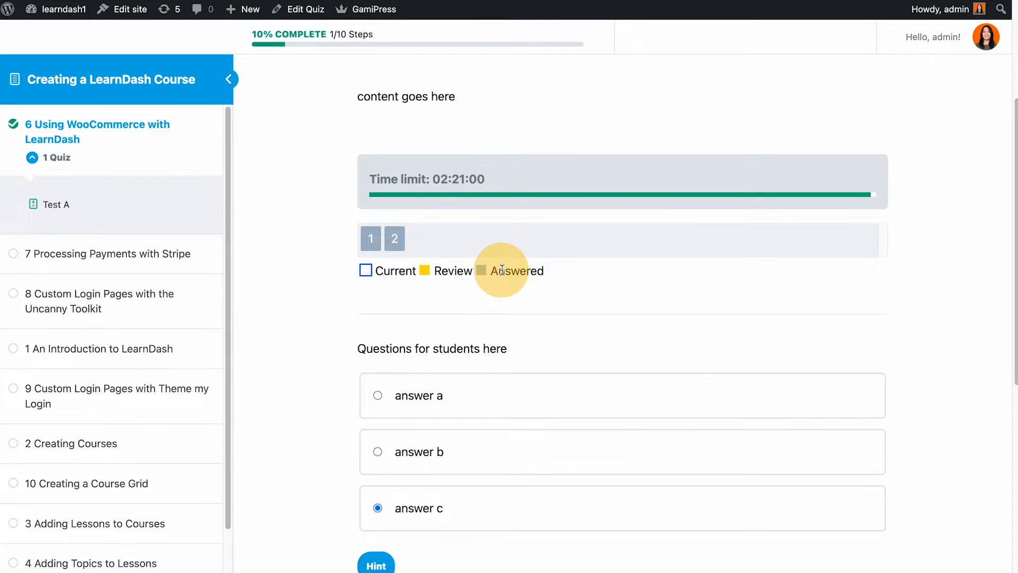
scroll(761, 418, down, 7)
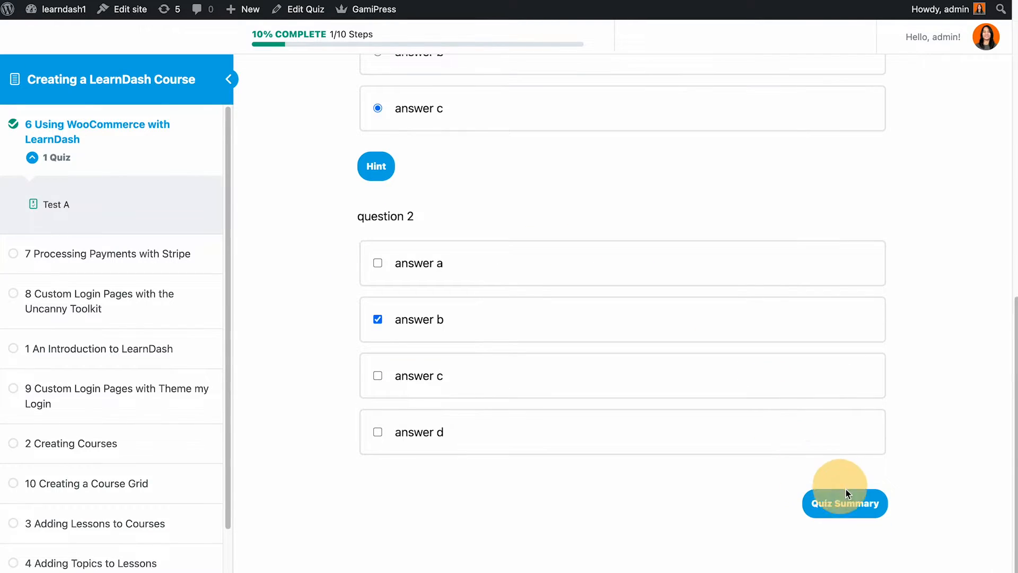
click(853, 508)
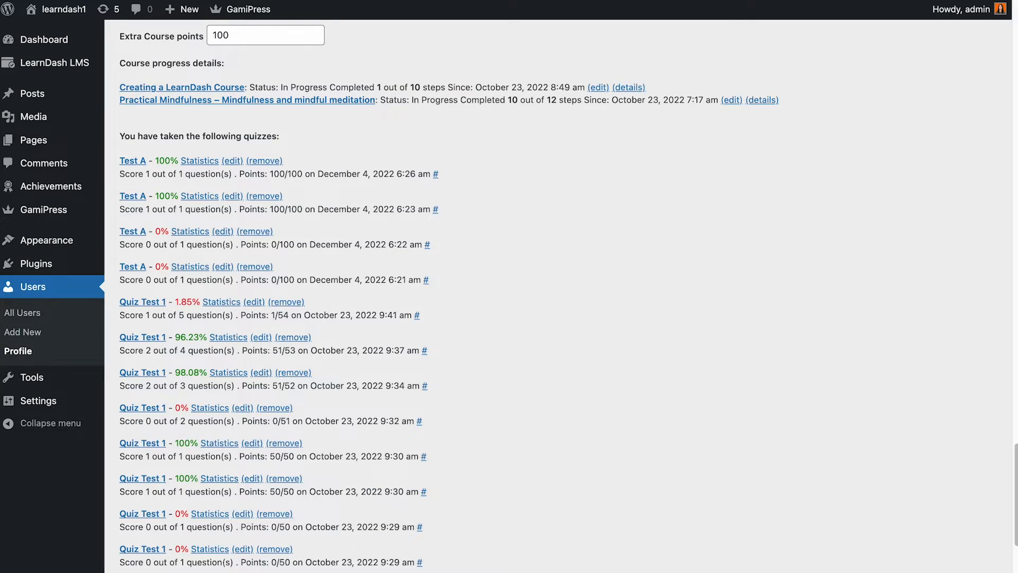
Remove the four Test A attempts from the profile's list of taken quizzes and reload the quiz's course page.
click(264, 160)
click(611, 93)
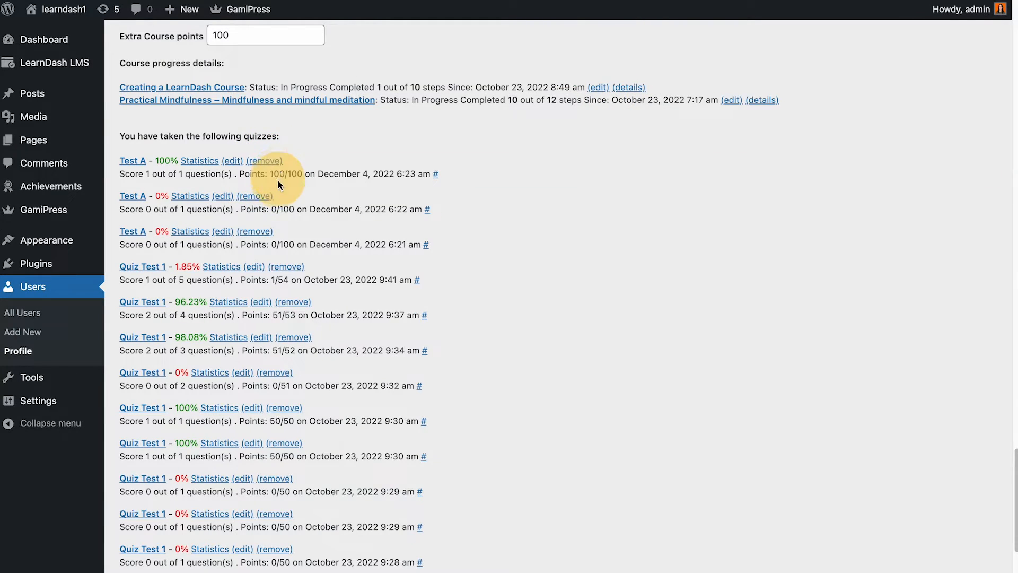
click(270, 160)
click(638, 93)
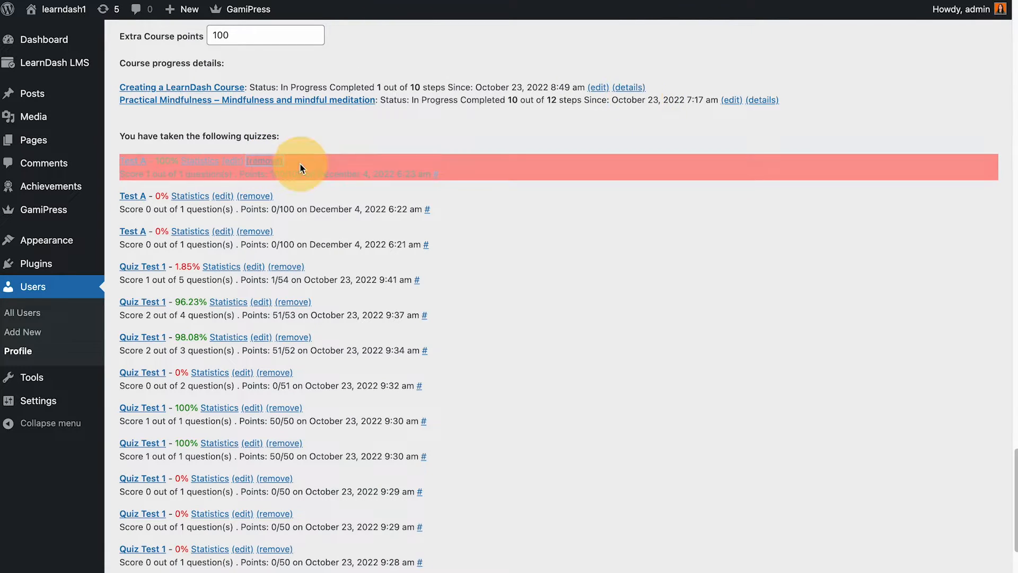
click(261, 159)
click(633, 92)
click(255, 161)
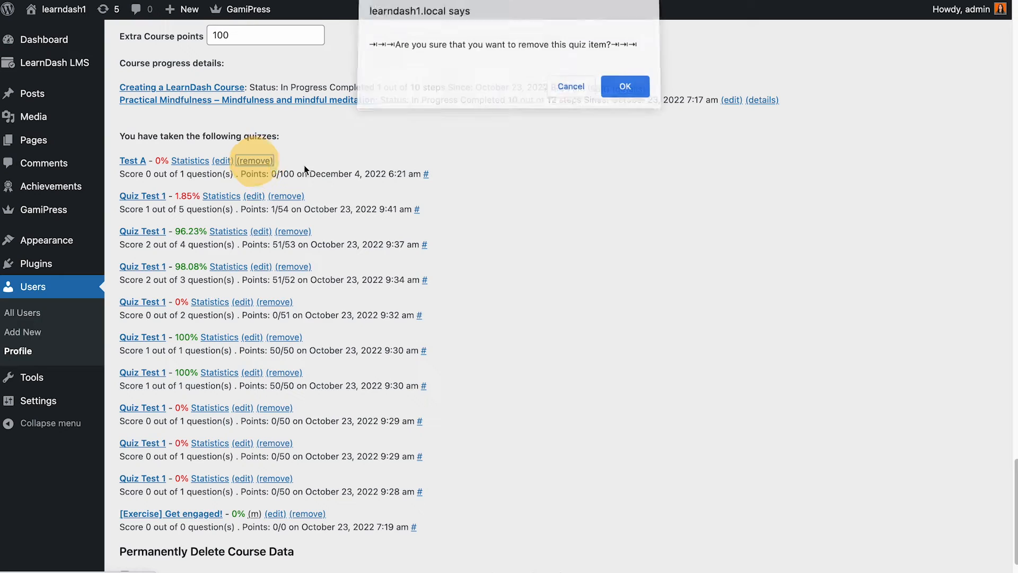
click(622, 91)
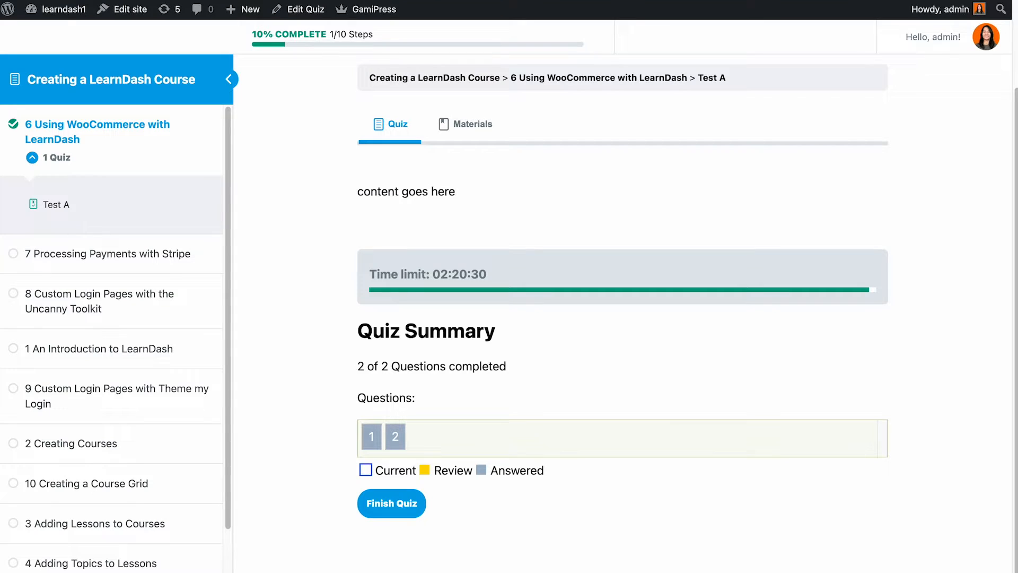
click(52, 0)
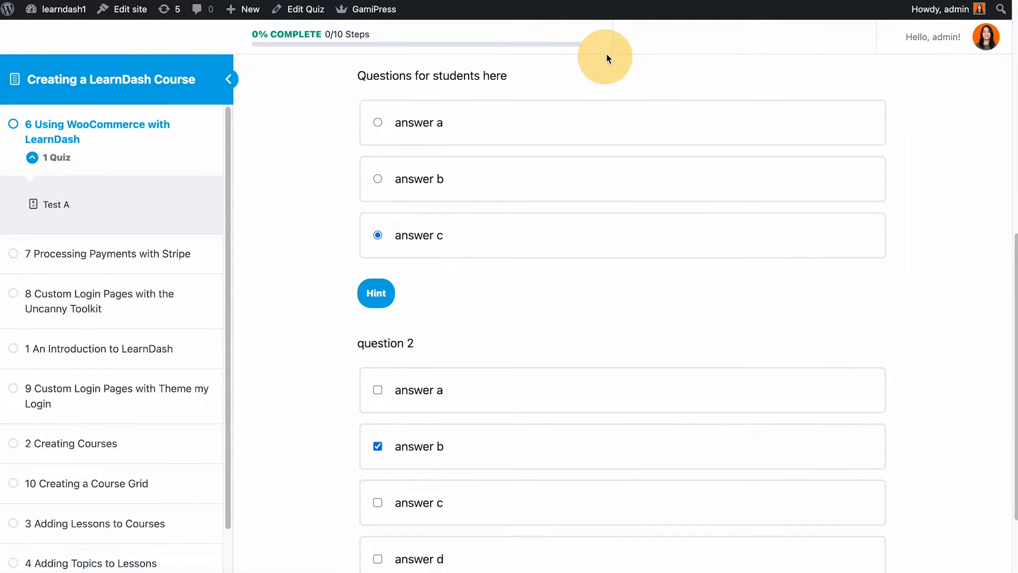
Disable Autostart for Test A, set Question Display to One question at a time, and update the quiz.
scroll(599, 239, up, 4)
scroll(599, 239, up, 5)
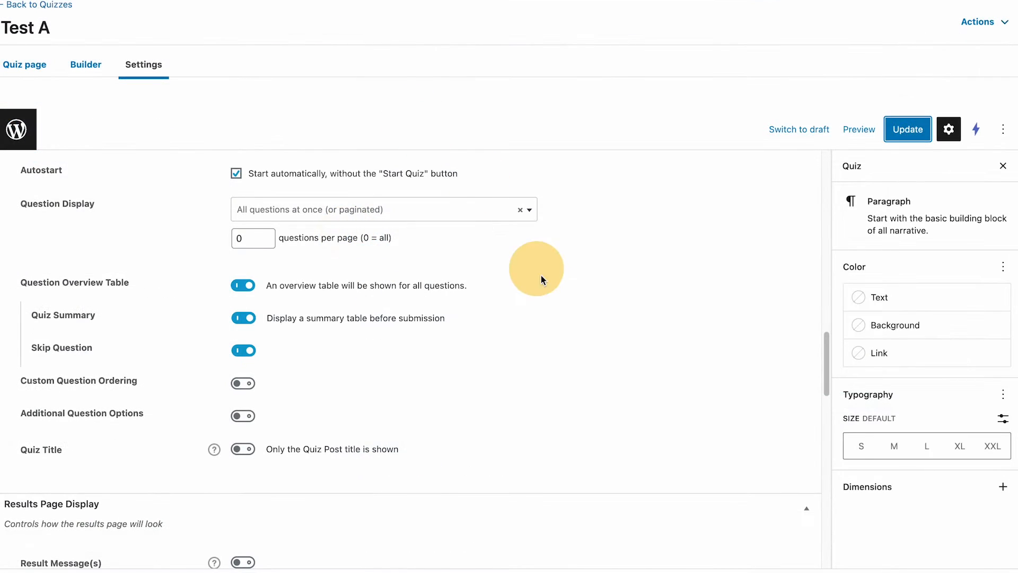
scroll(541, 275, up, 3)
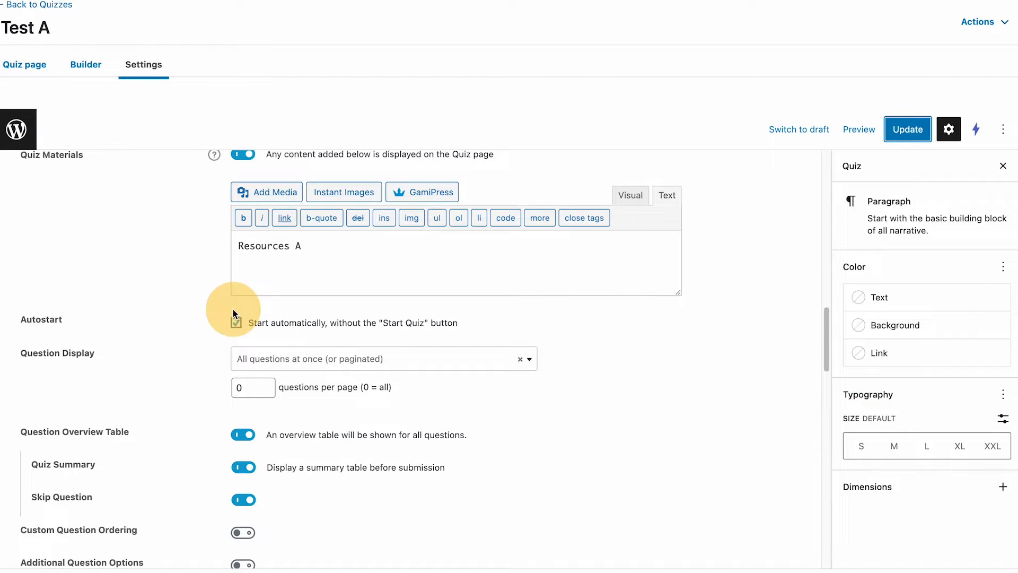
click(226, 322)
click(391, 364)
click(382, 410)
click(904, 129)
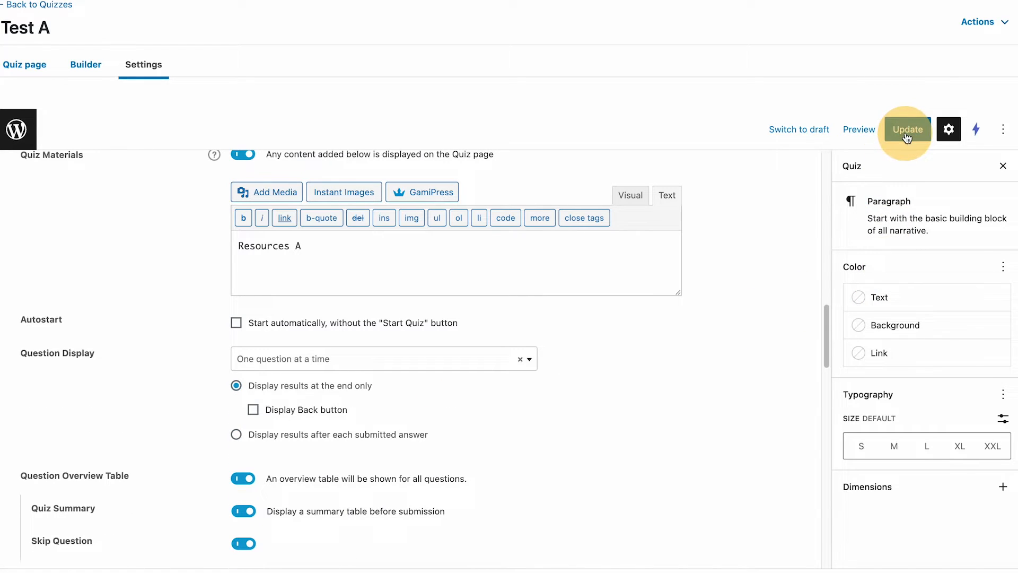
Try the Display Back button option, set the results to display after each submitted answer, and update Test A.
click(252, 411)
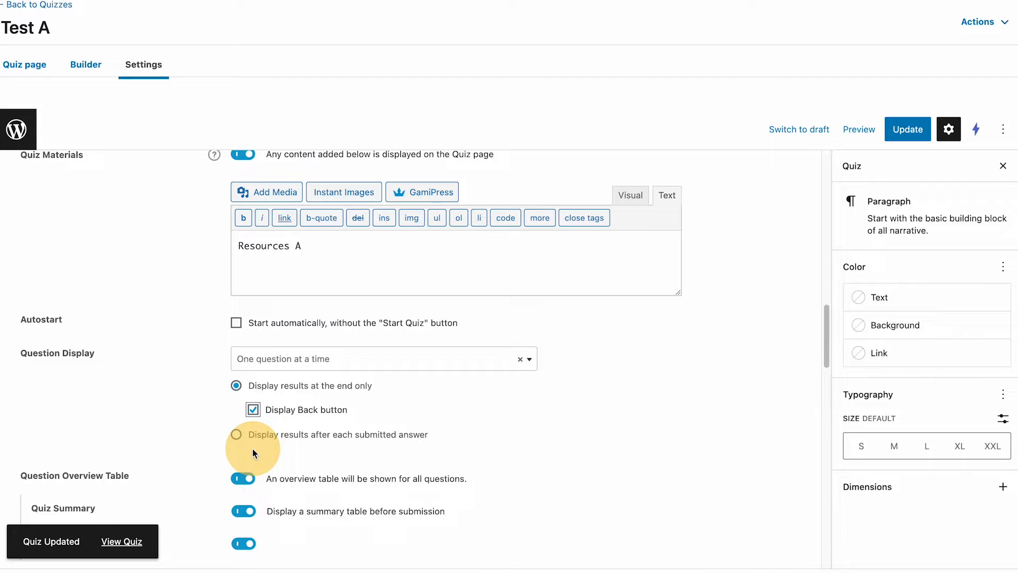
click(236, 434)
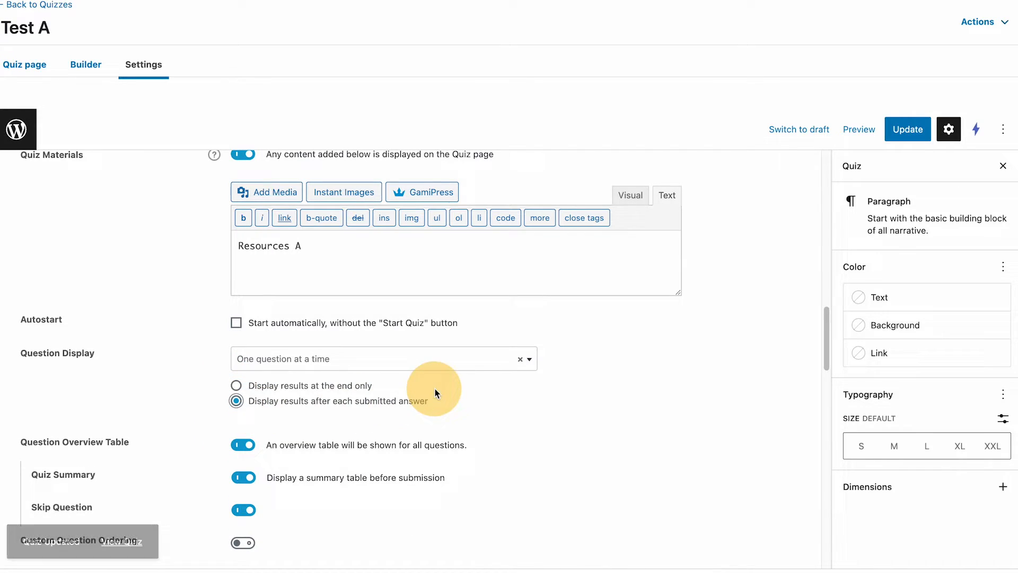
click(911, 128)
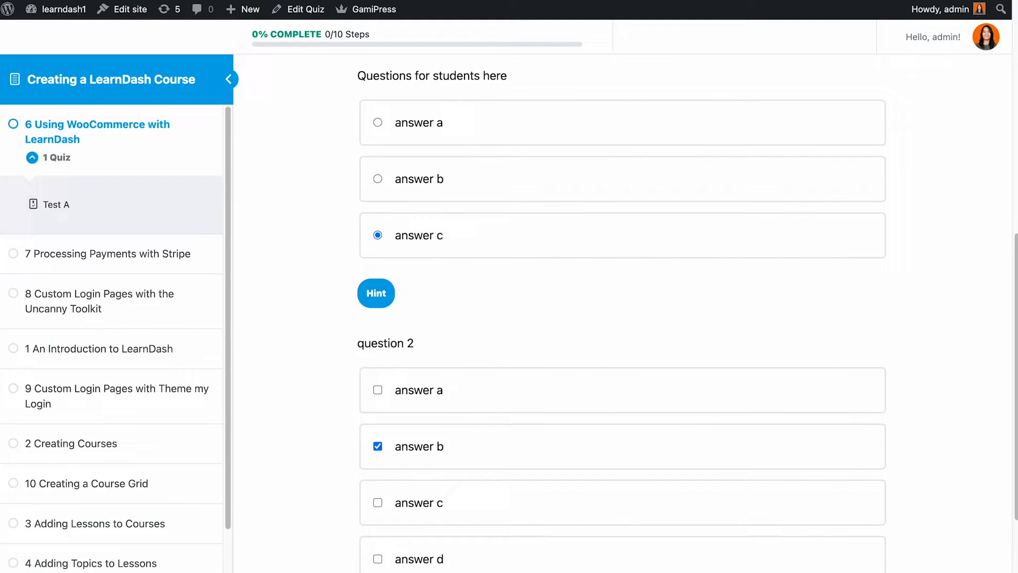
Continue the quiz from Test A's reloaded course page and refresh the profile's list of taken quizzes.
click(62, 1)
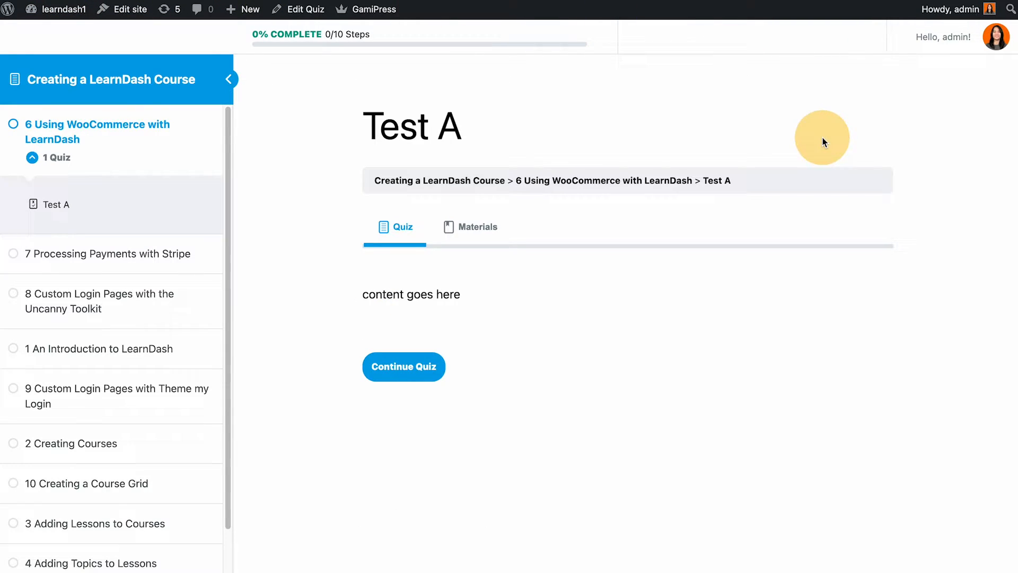
click(408, 374)
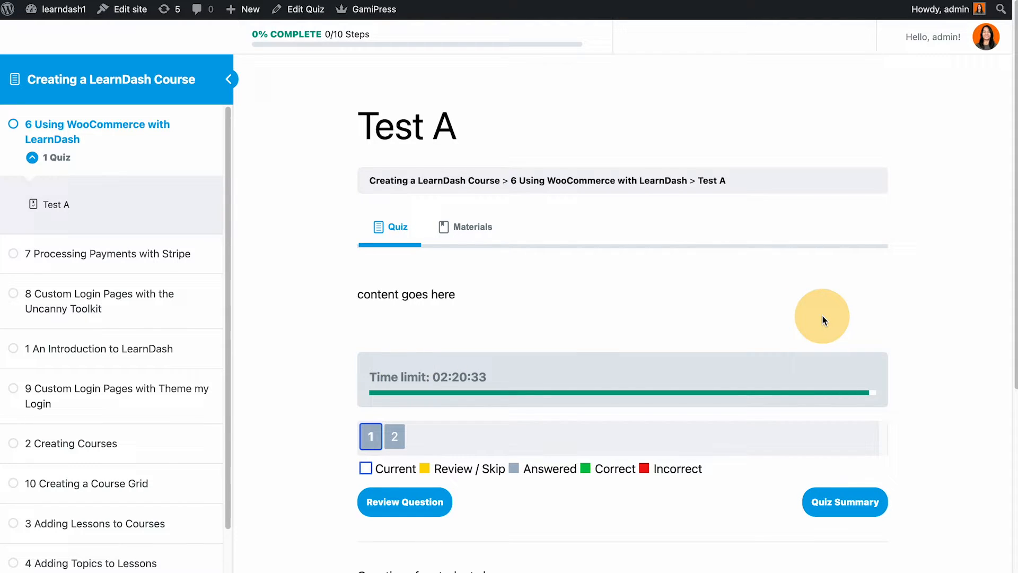
click(79, 1)
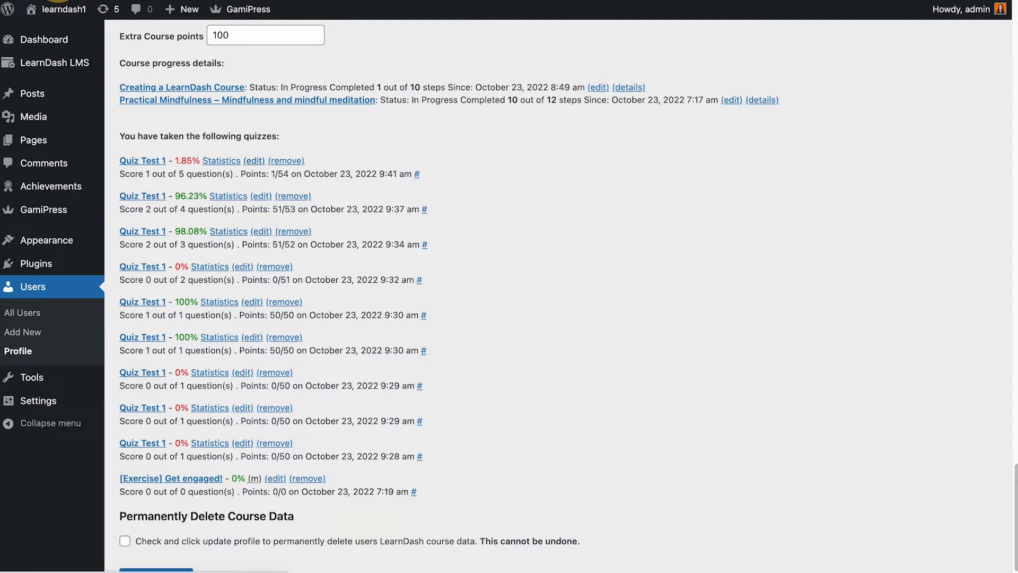
click(59, 1)
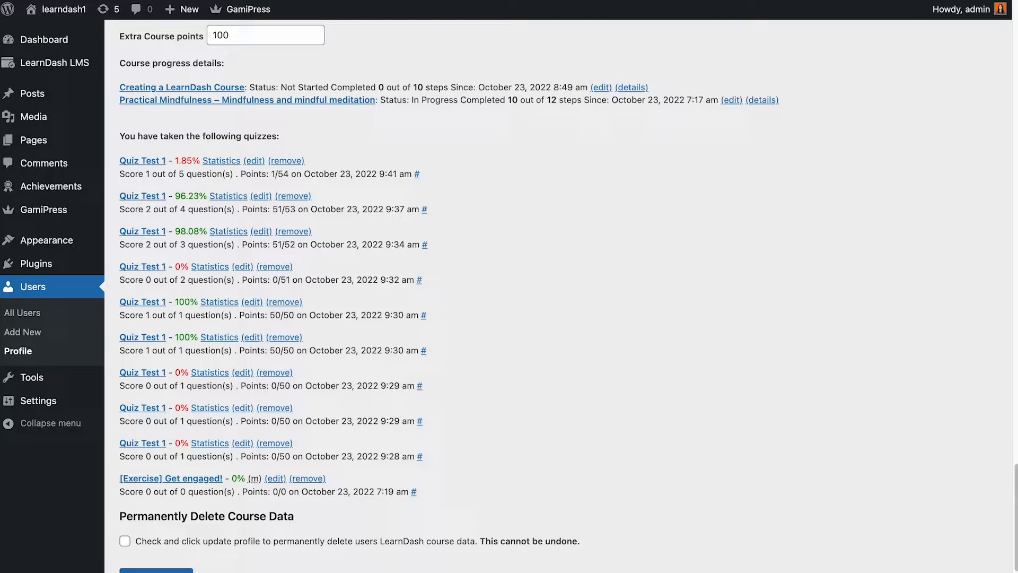
click(371, 0)
Choose answer c for the first question and switch between questions 1 and 2 through the overview table.
scroll(882, 324, down, 2)
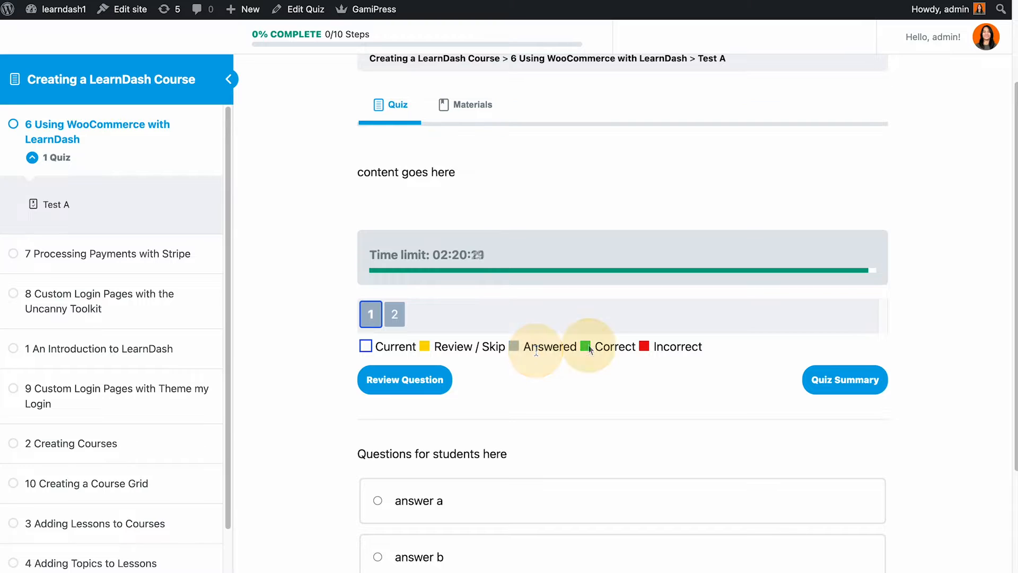
scroll(679, 347, down, 3)
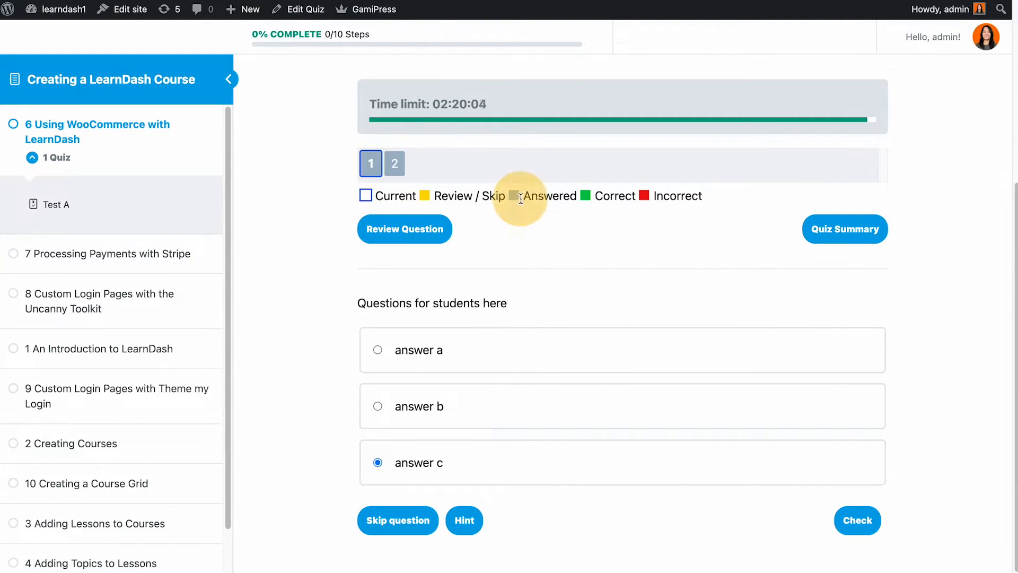
click(378, 462)
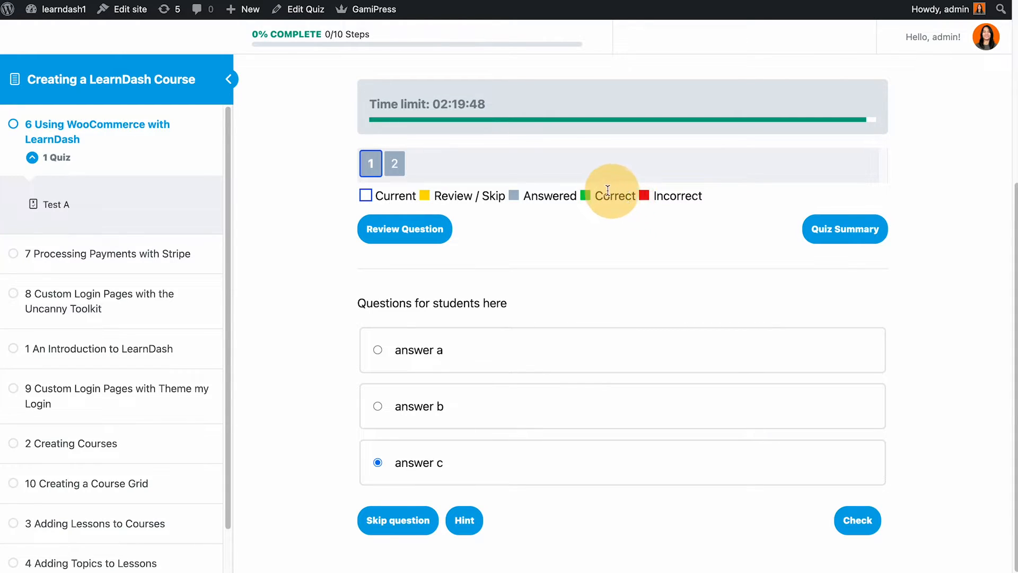
click(395, 165)
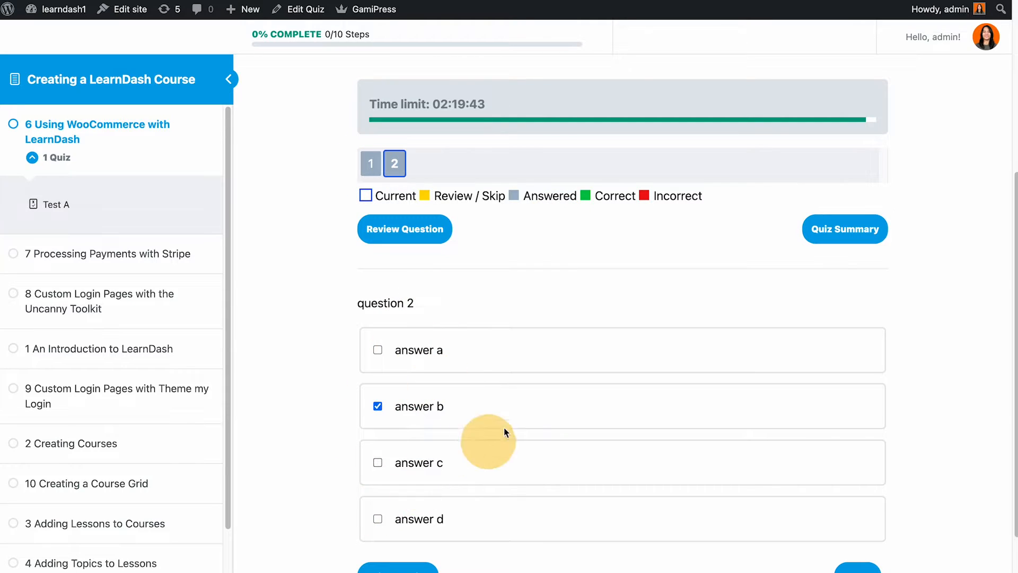
click(370, 163)
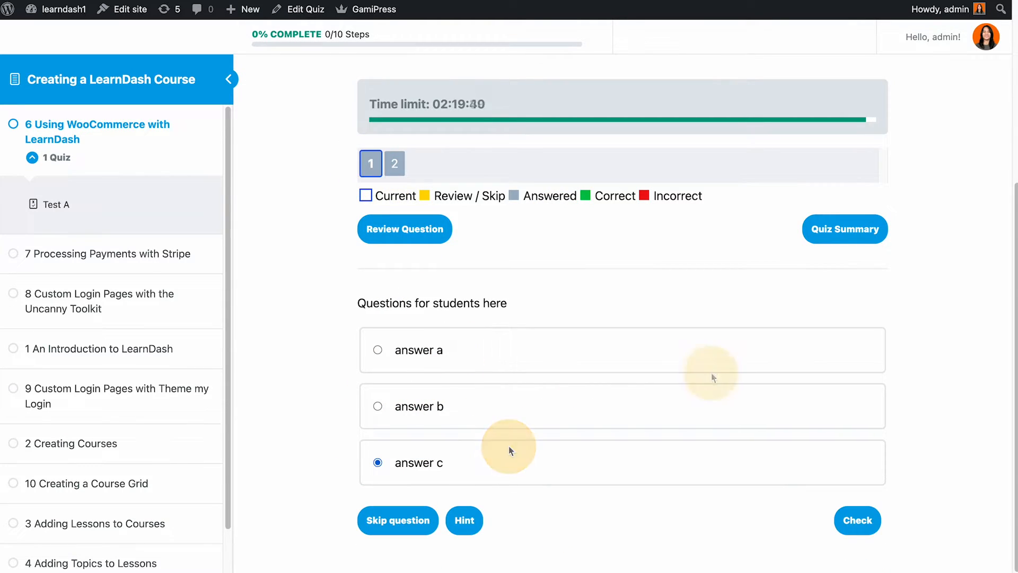
mouse_move(348, 17)
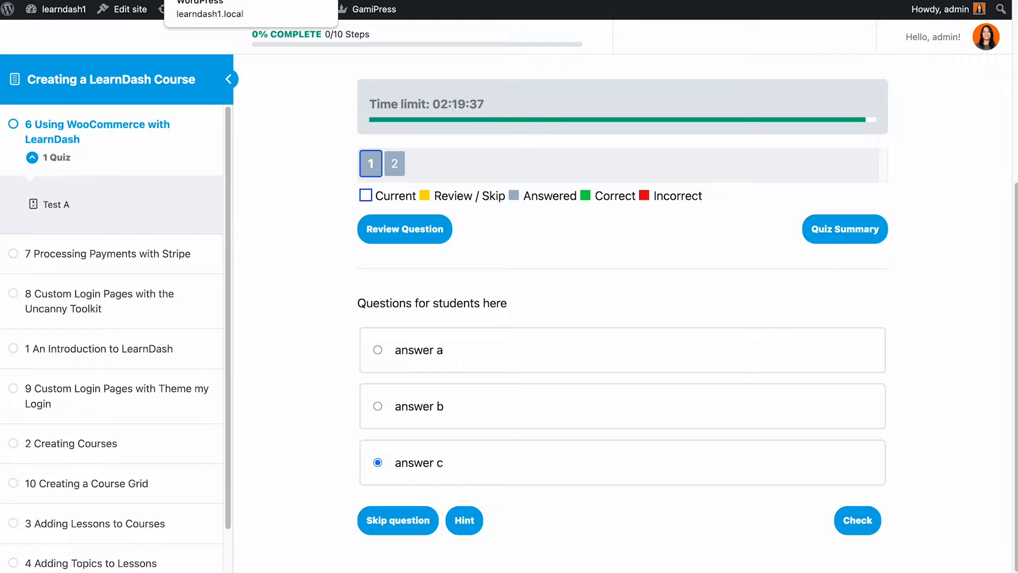
click(392, 163)
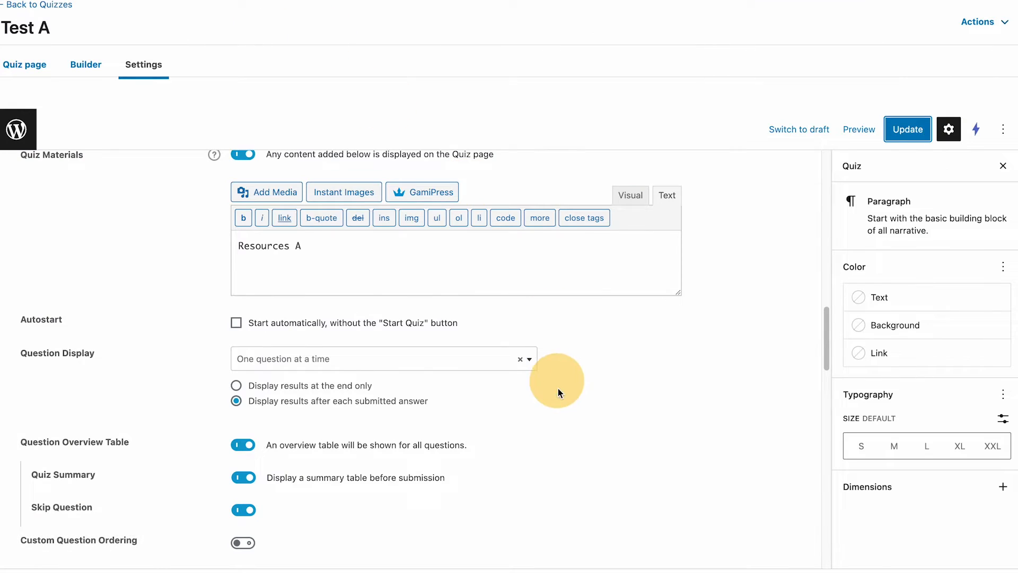
Review the Question Overview Table options, including Quiz Summary and Skip Question, in Test A's settings.
scroll(557, 388, down, 1)
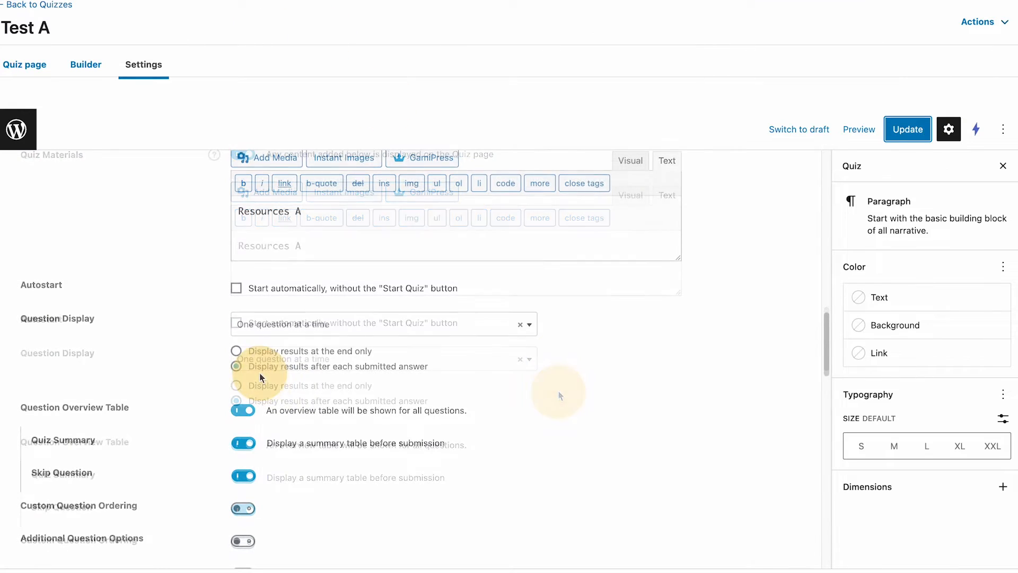
scroll(463, 335, down, 3)
click(43, 331)
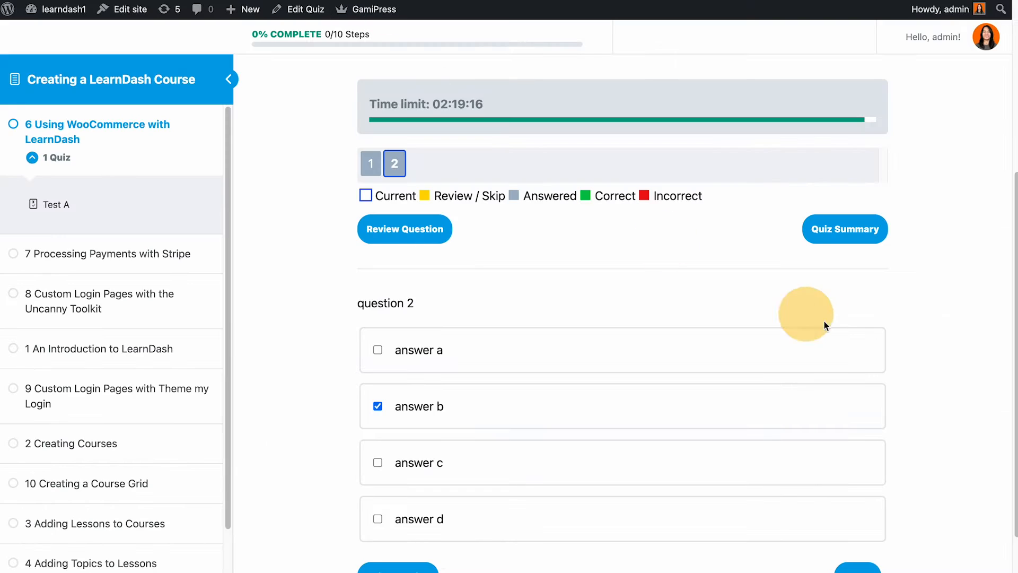
Go to question 1, try Review Question, and open the quiz summary to check the completed questions line.
scroll(824, 321, down, 3)
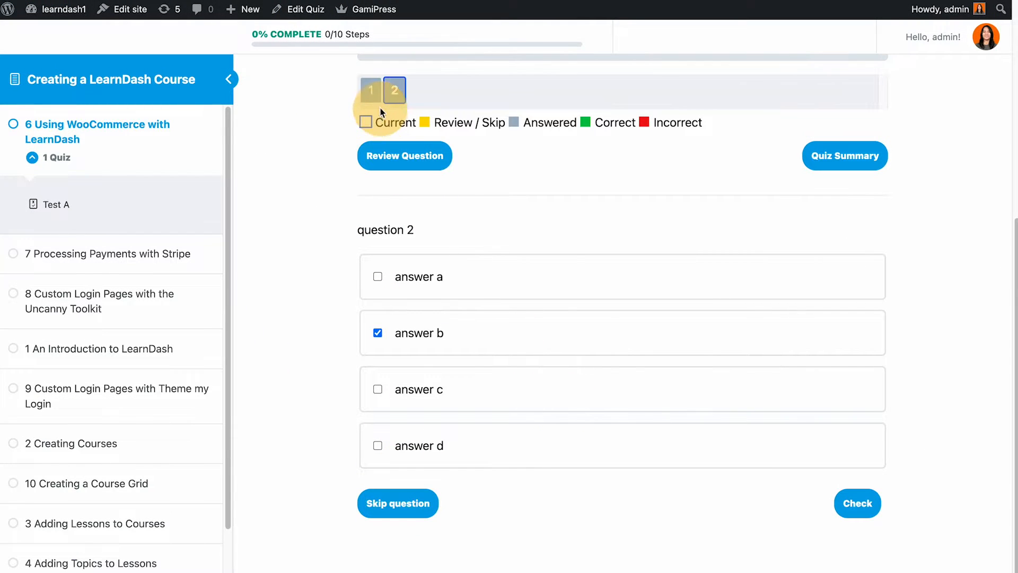
click(371, 91)
click(397, 217)
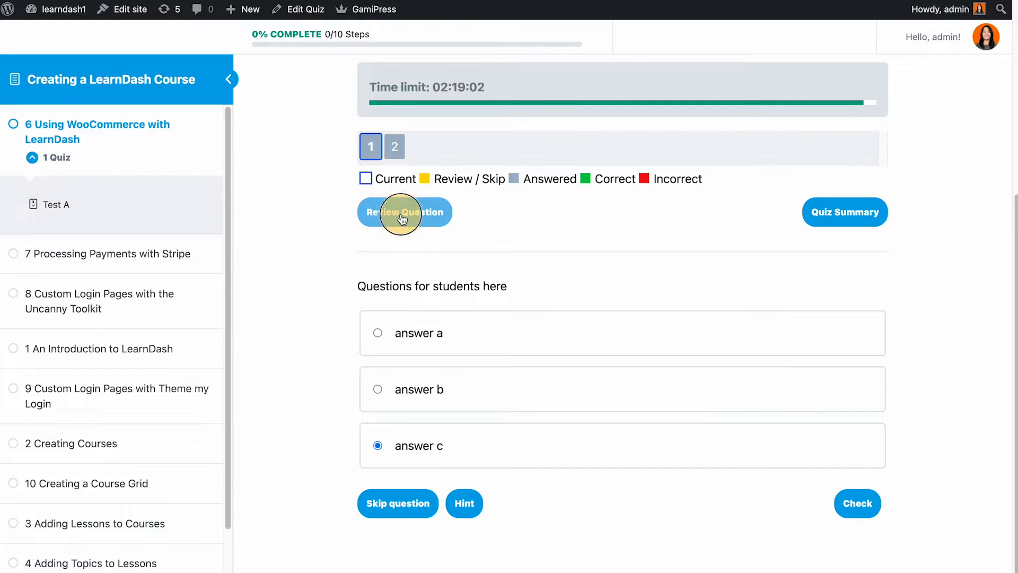
click(840, 212)
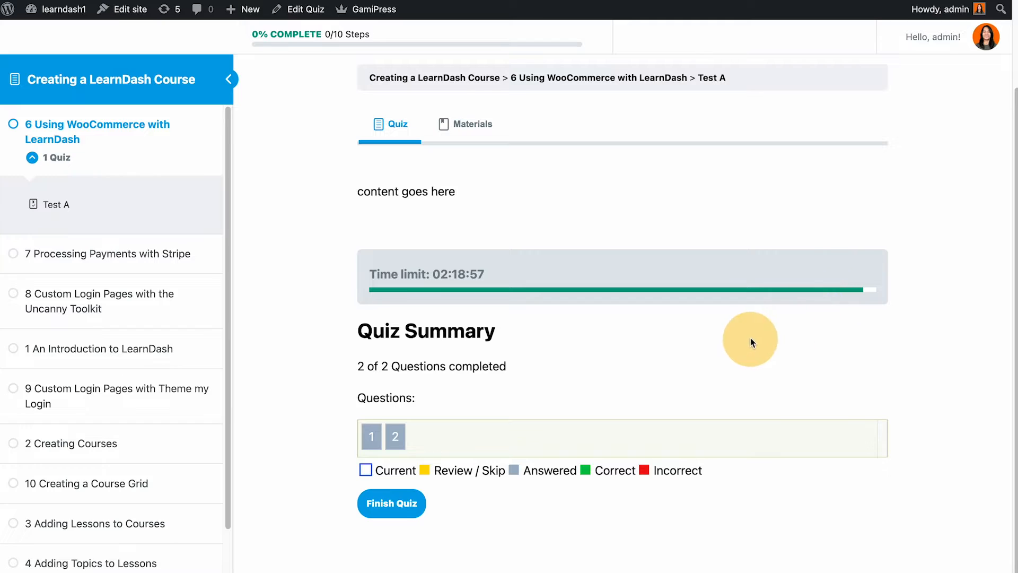
drag(358, 366, 521, 364)
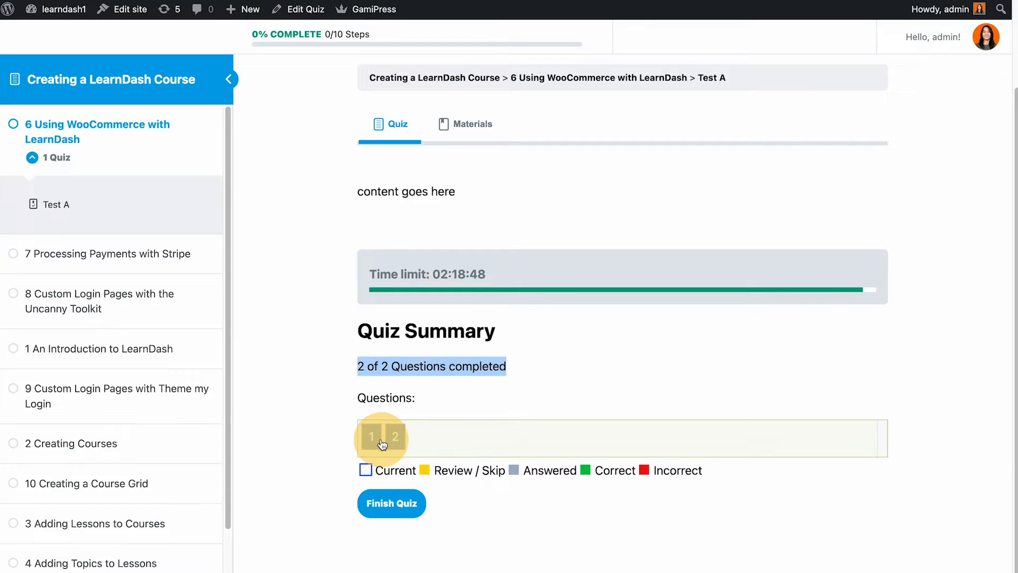
Reopen Test A from its lesson, continue the quiz, and show the hint for the first question.
click(364, 366)
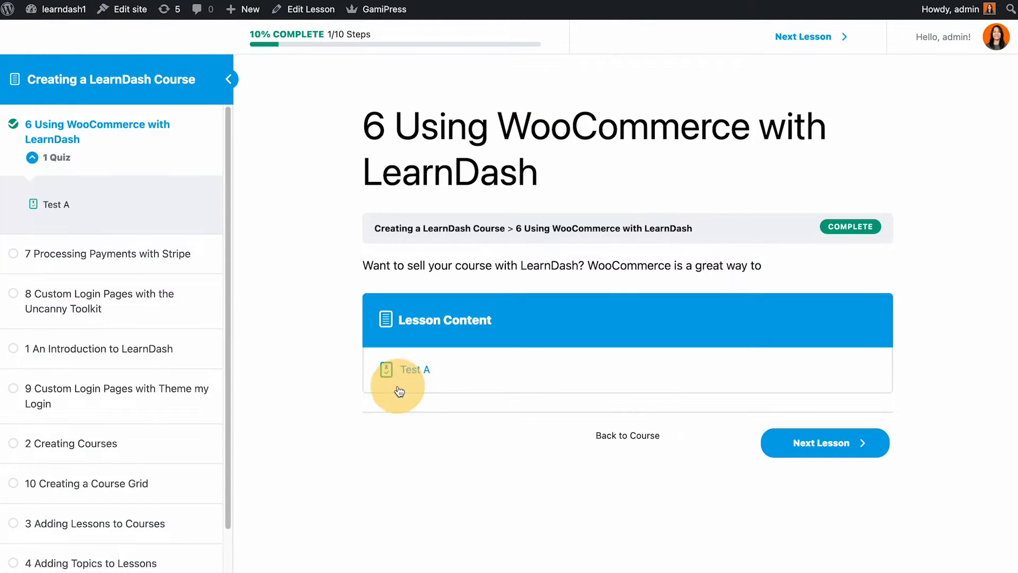
click(404, 374)
click(404, 365)
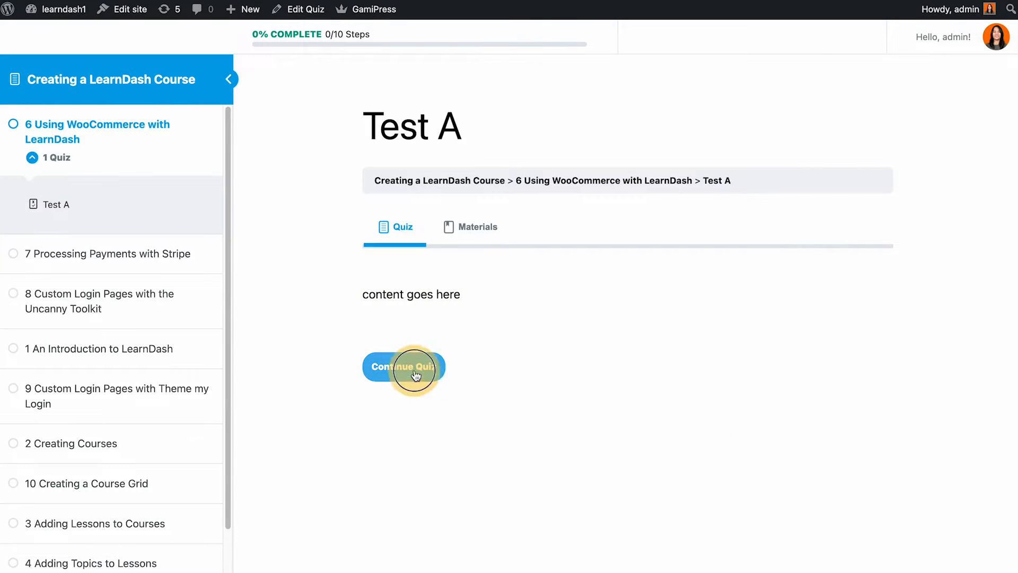
scroll(1010, 309, down, 3)
scroll(821, 366, down, 2)
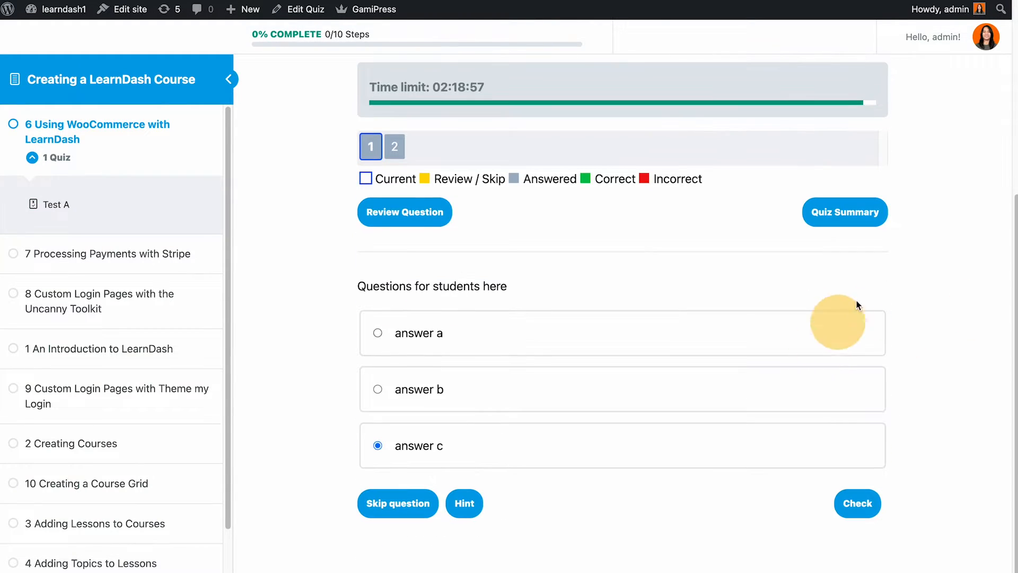
click(464, 502)
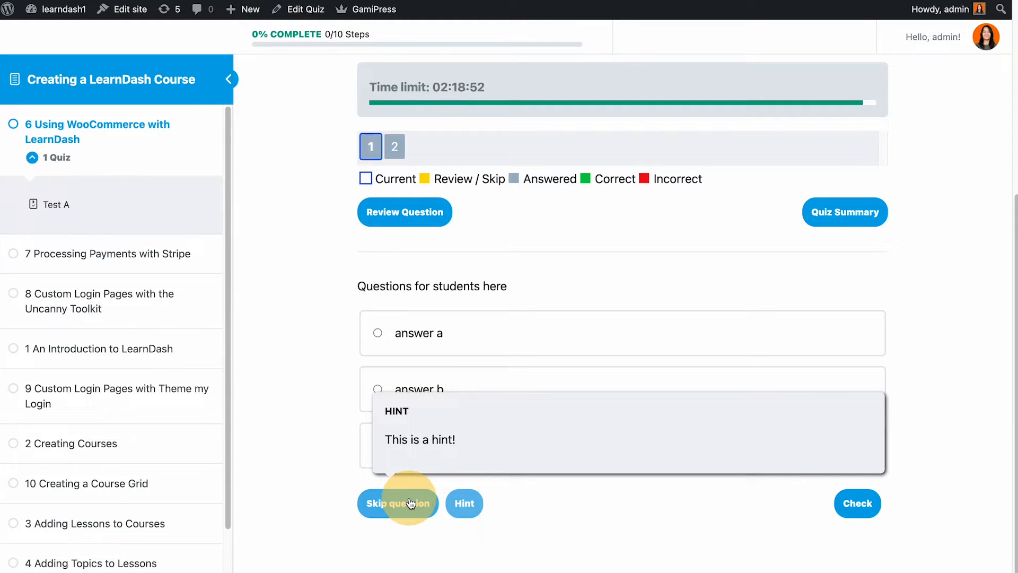
Skip the first question and question 2 to reach the quiz summary.
click(411, 502)
scroll(823, 419, down, 1)
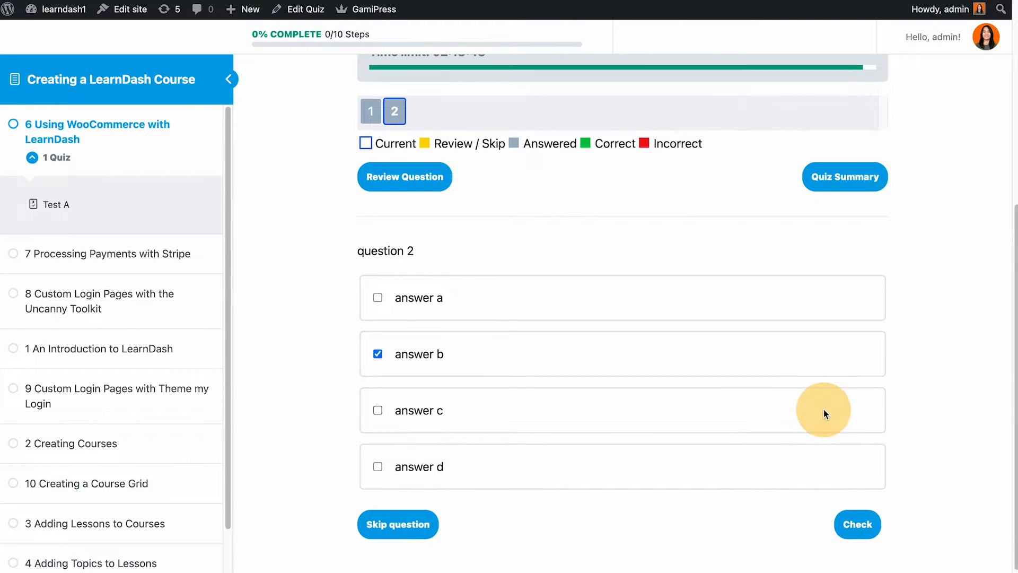
scroll(819, 405, down, 1)
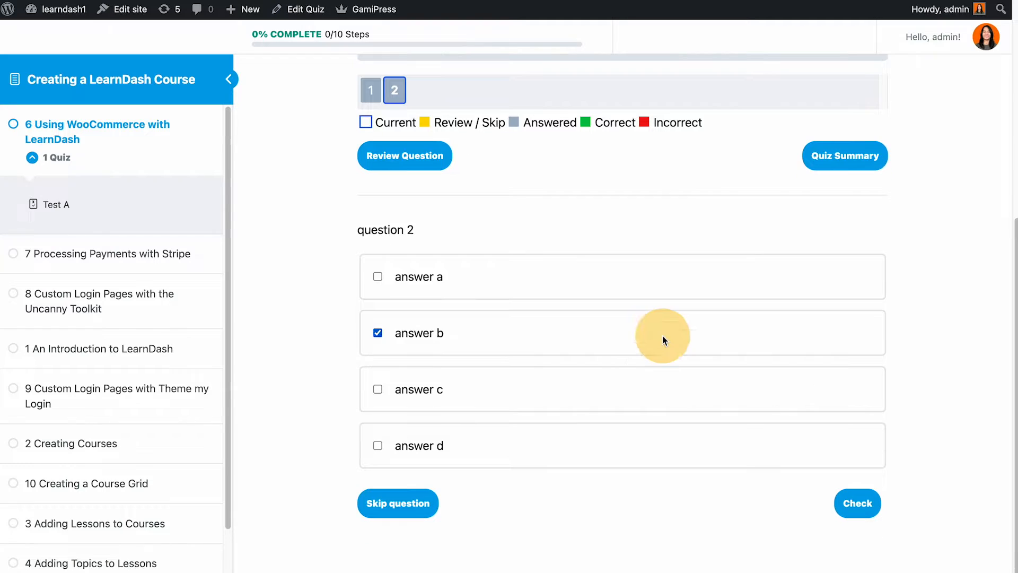
click(403, 507)
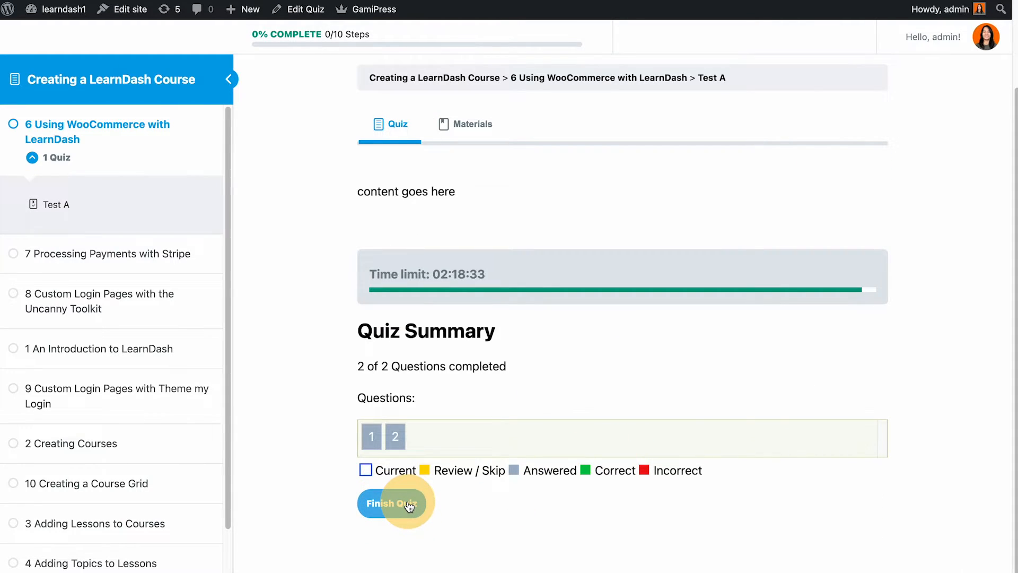
Reopen Test A from its lesson, continue the quiz, and go to question 1 through the overview table.
click(58, 206)
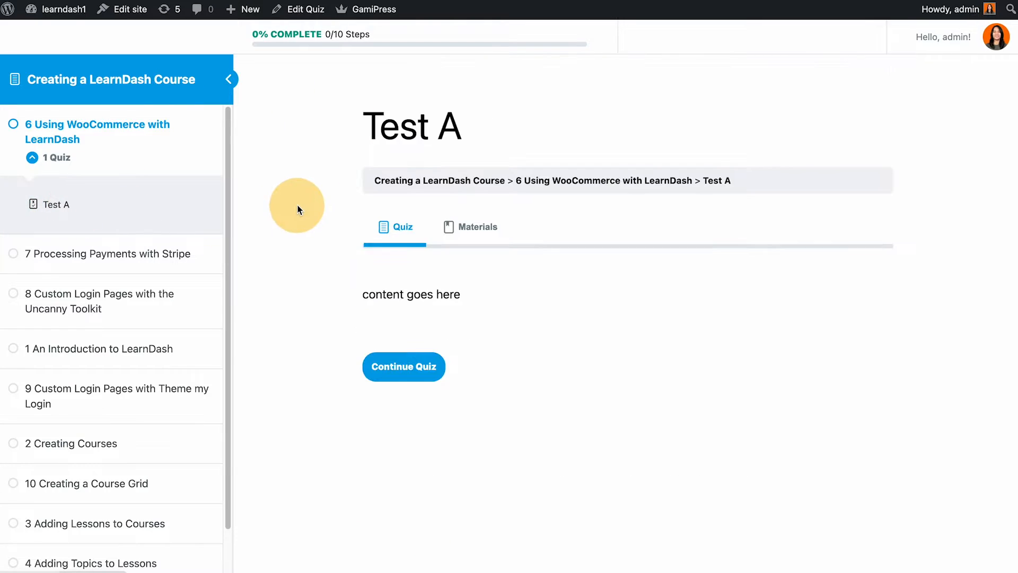
click(400, 365)
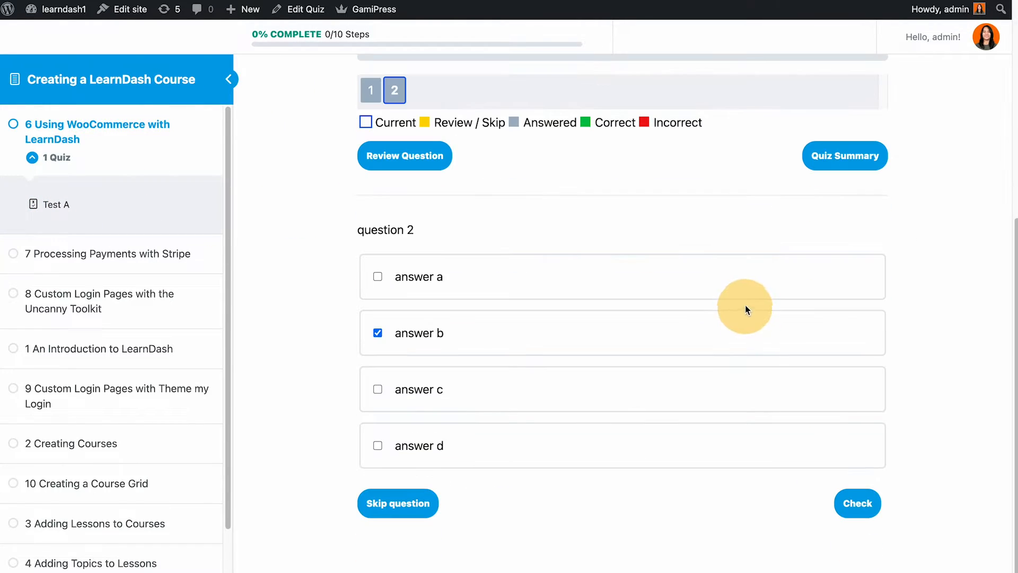
click(370, 90)
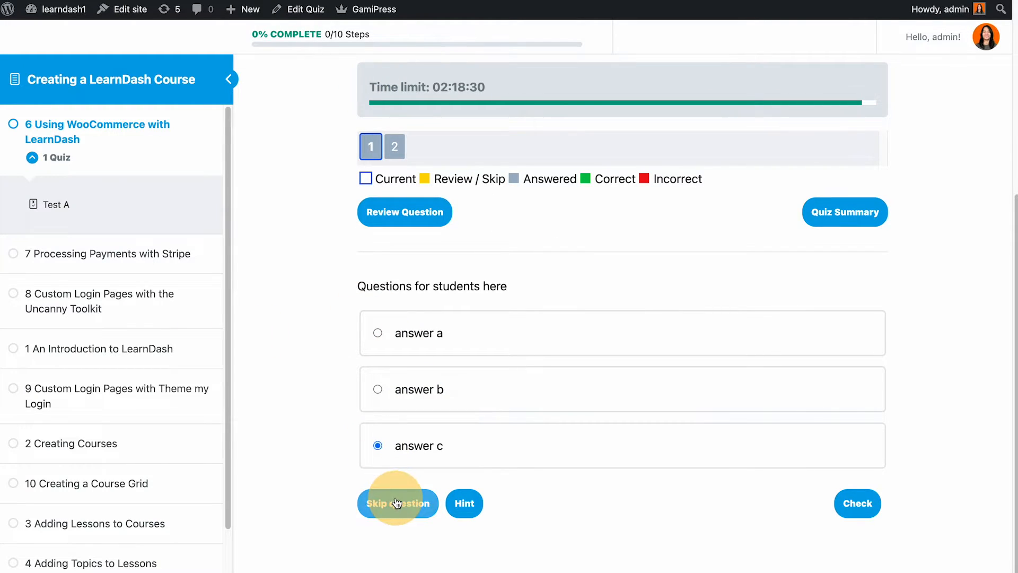
Try the different answers of question 1, settle on answer b, and check it.
click(377, 445)
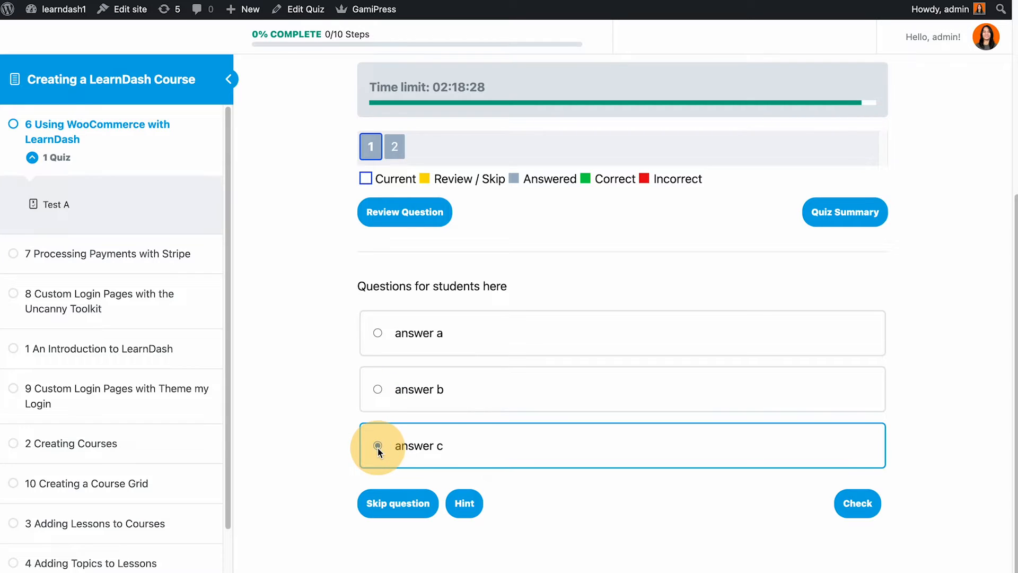
click(377, 390)
click(377, 333)
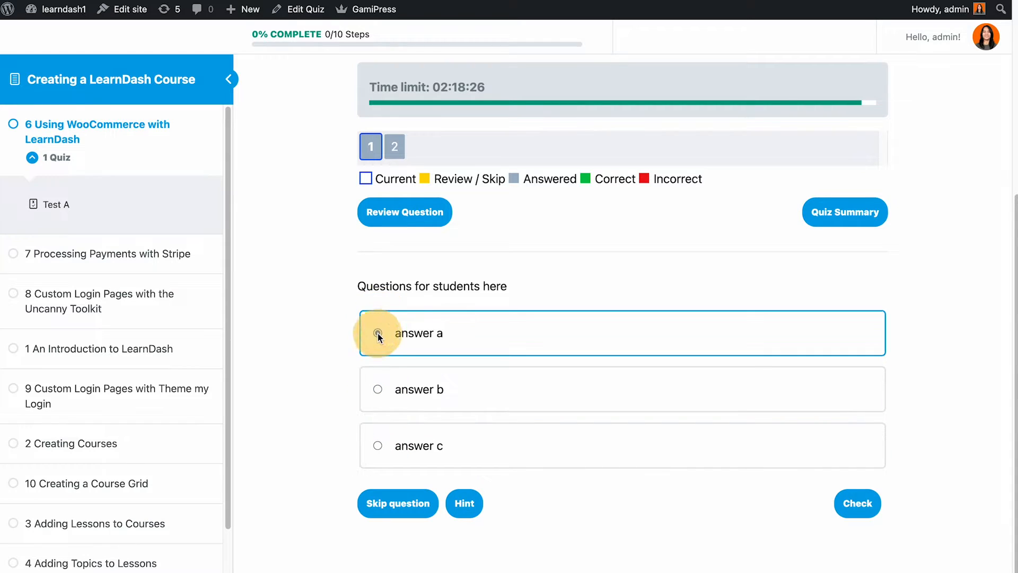
click(378, 390)
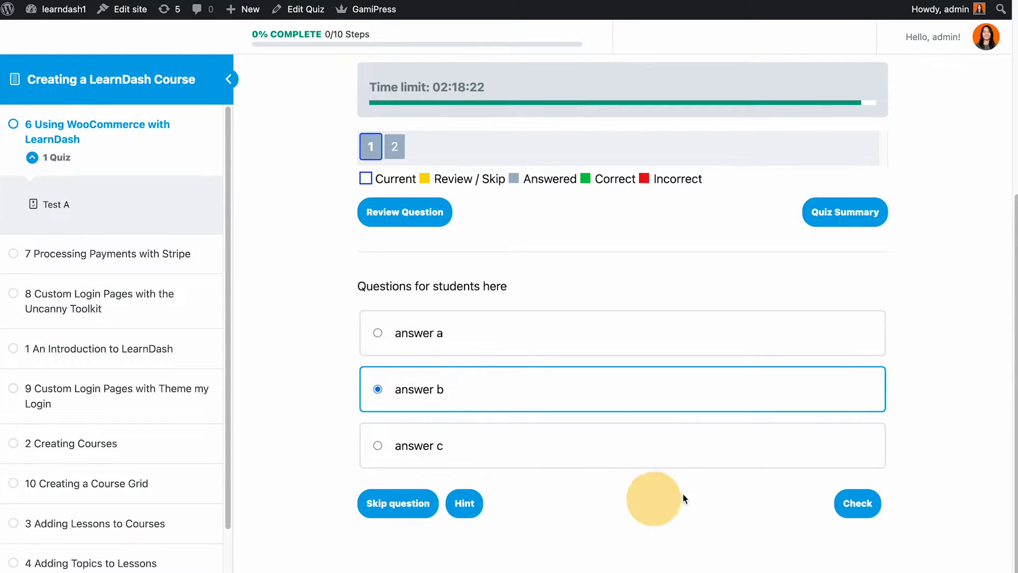
click(852, 503)
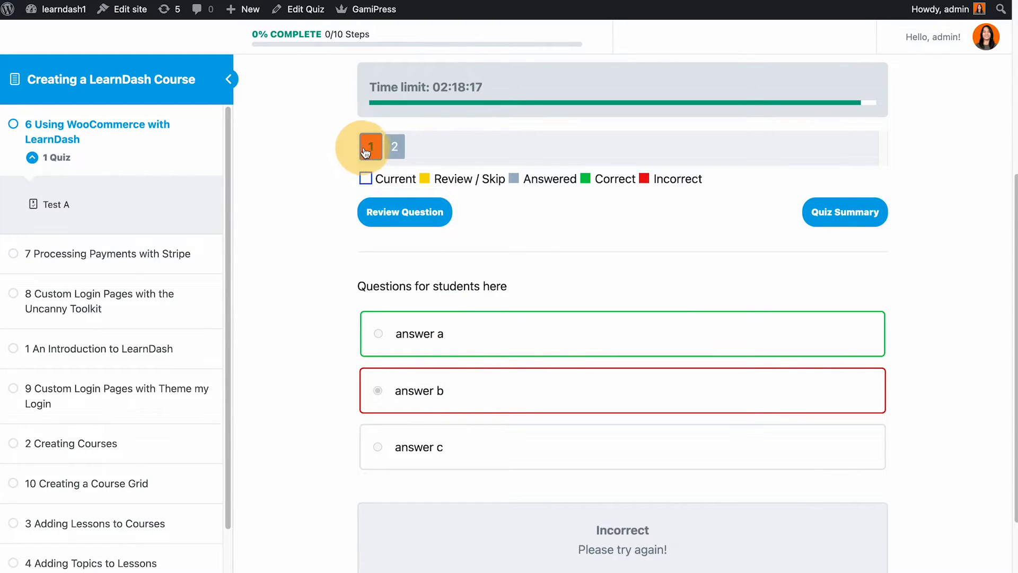
Examine how question 1's result is marked in the overview table and legend, and read the feedback message under the answers.
drag(644, 177, 708, 185)
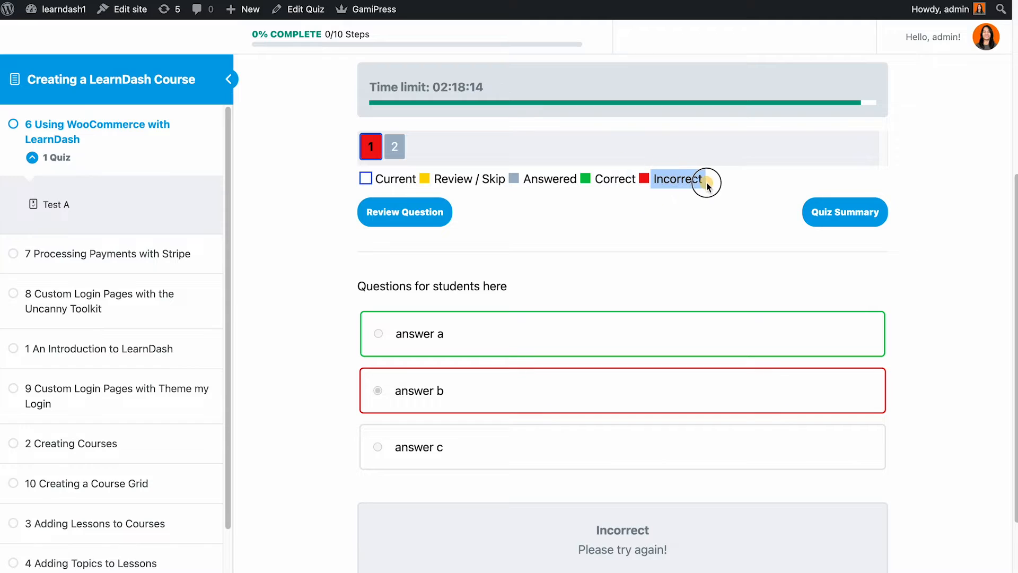
click(371, 152)
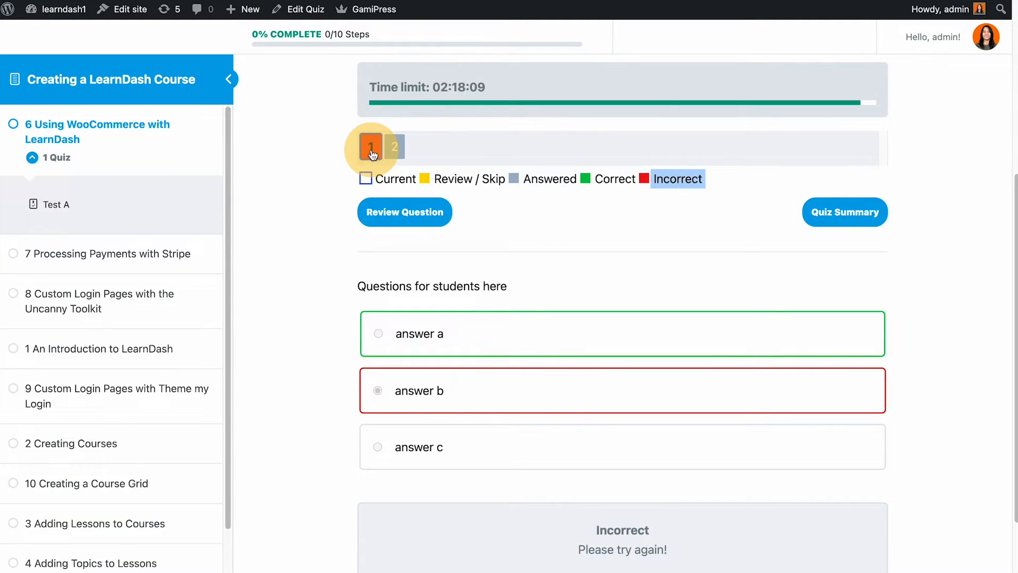
scroll(373, 153, down, 2)
drag(570, 434, 692, 465)
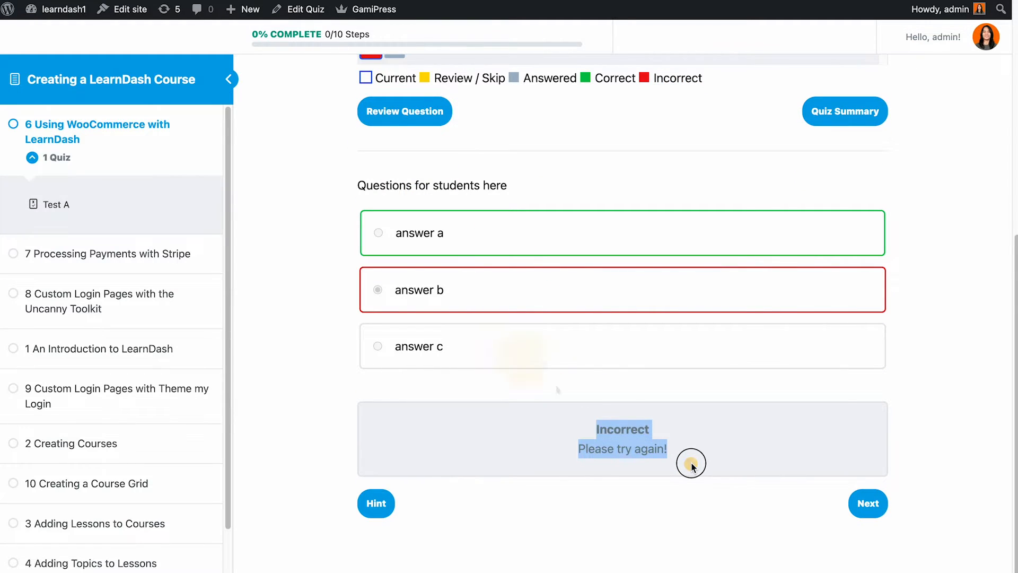
Continue to question 2, clear answer b, and skip the question.
click(851, 504)
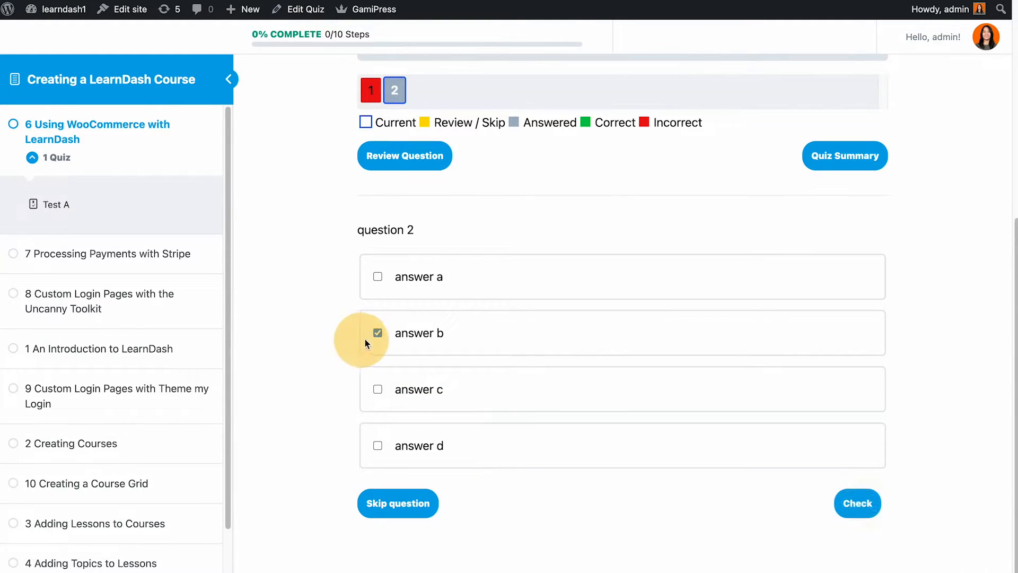
click(379, 331)
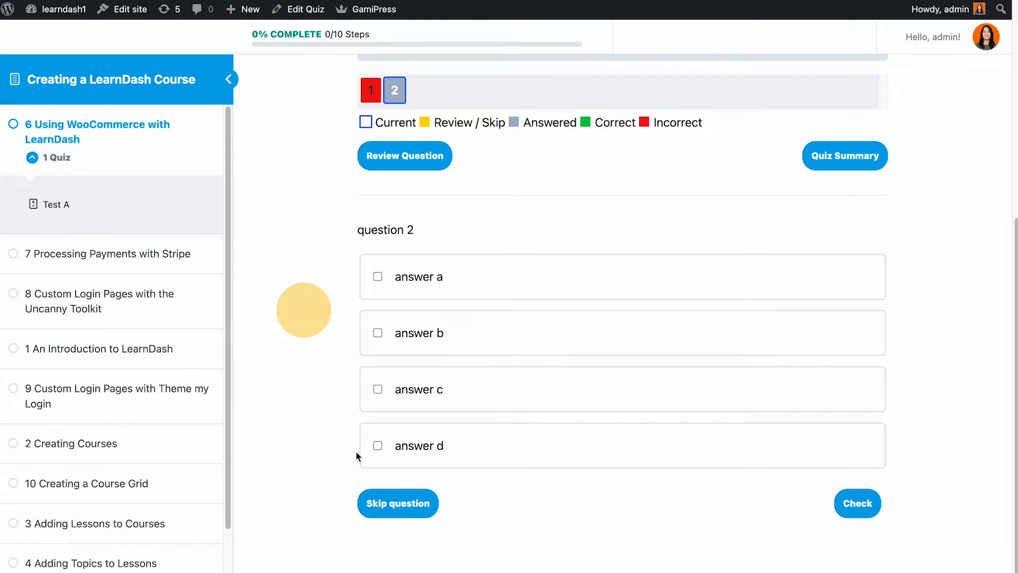
click(403, 504)
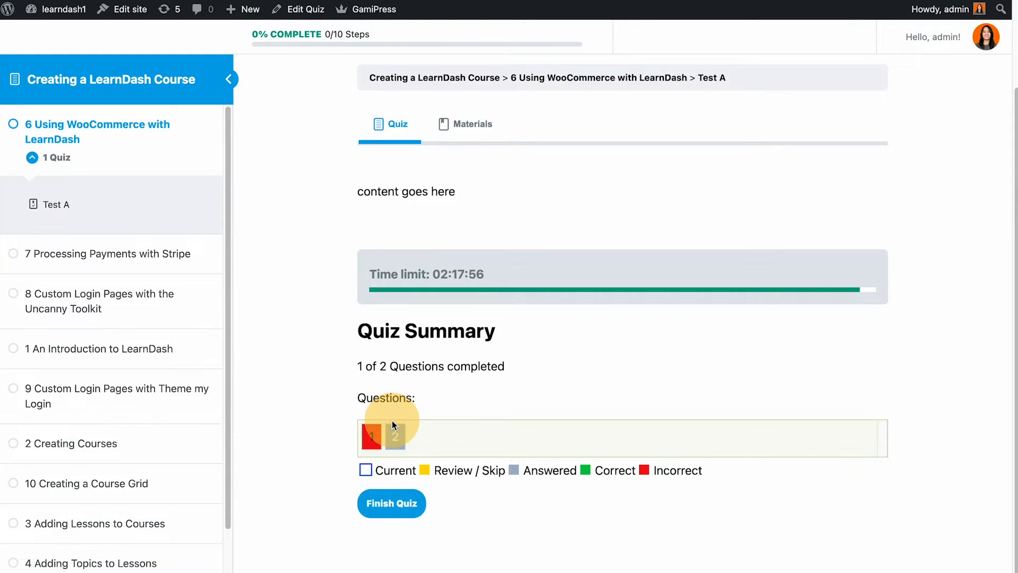
Return to question 2 from the quiz summary and try to check it without selecting an answer.
click(394, 435)
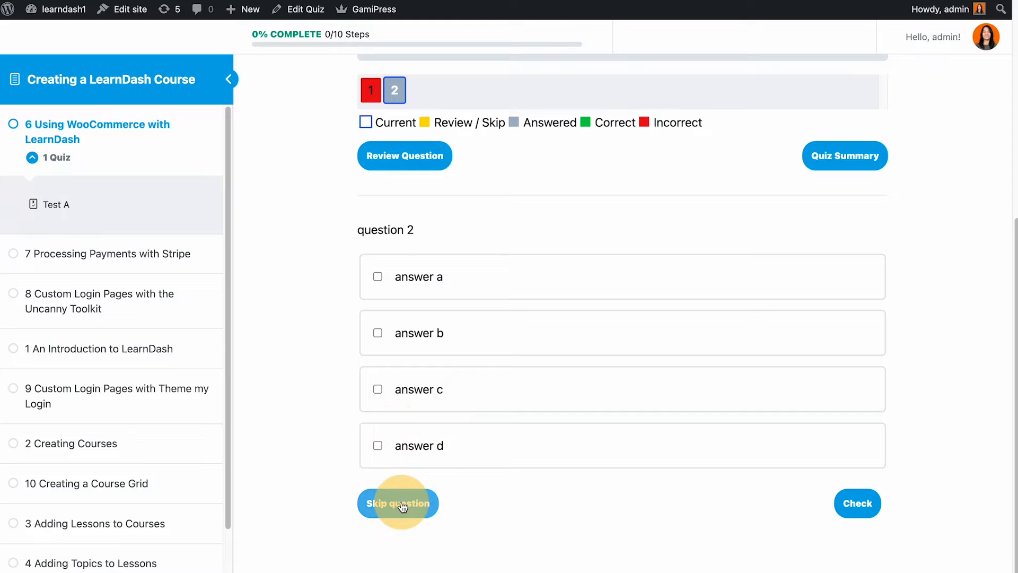
click(852, 510)
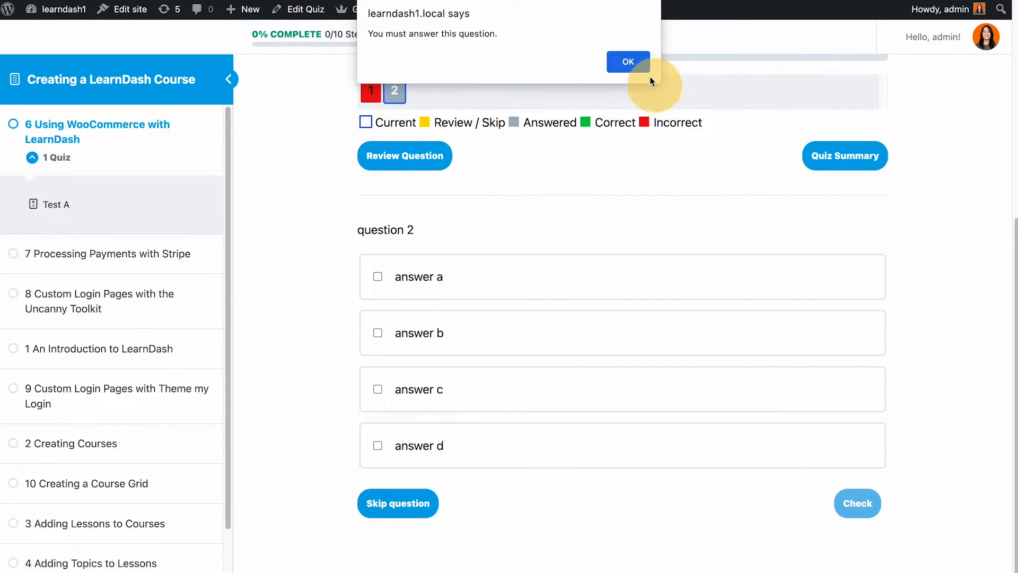
click(639, 65)
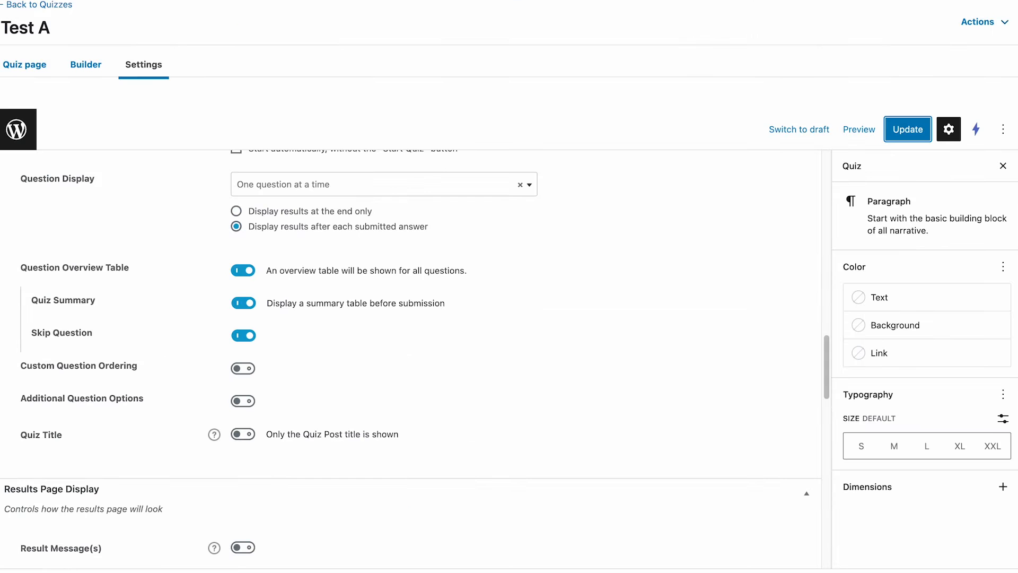
Turn off the requirement to complete all questions in Test A's settings and update the quiz.
click(551, 312)
scroll(551, 307, down, 2)
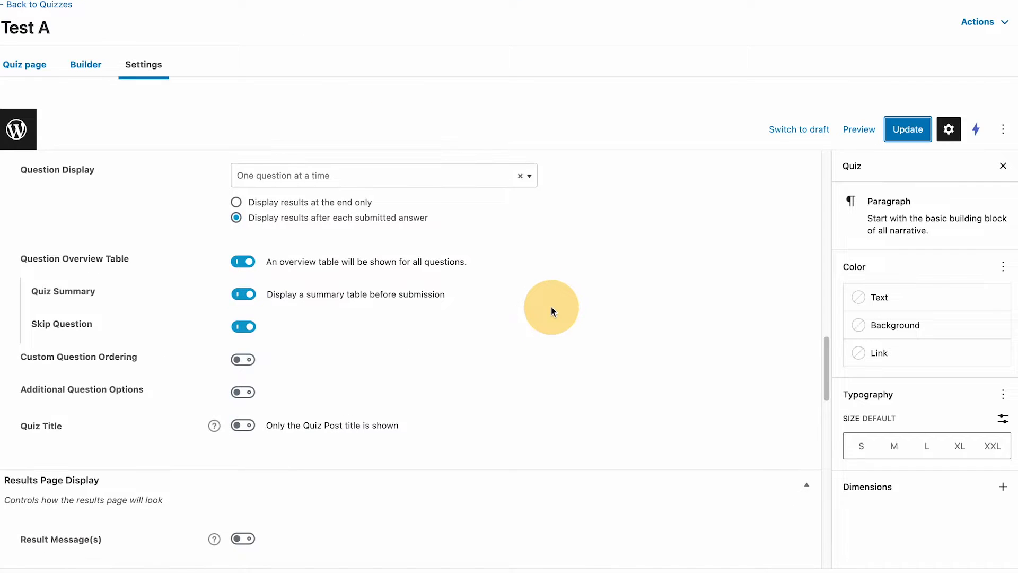
click(236, 311)
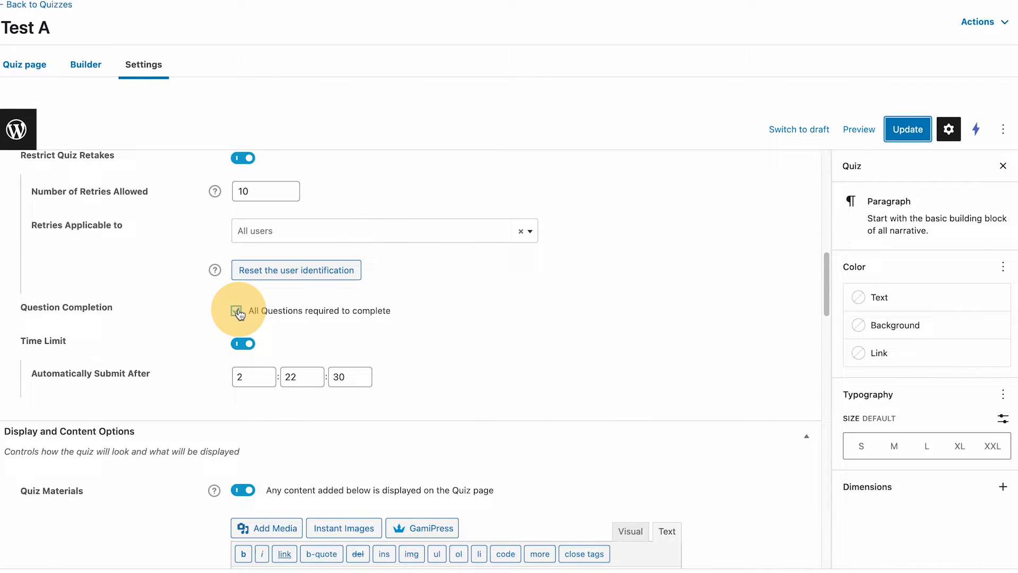
click(236, 312)
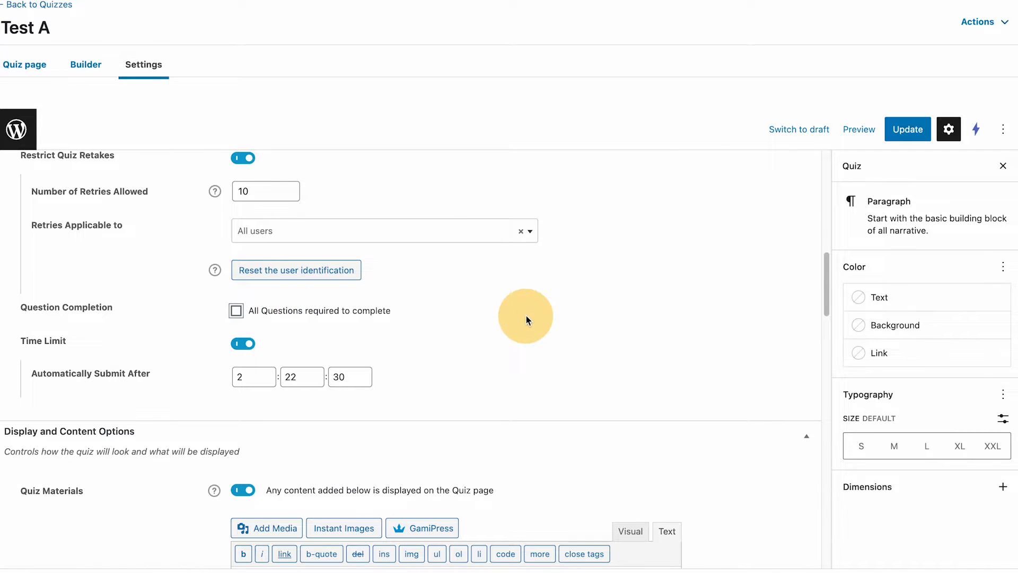
scroll(528, 318, up, 1)
click(907, 130)
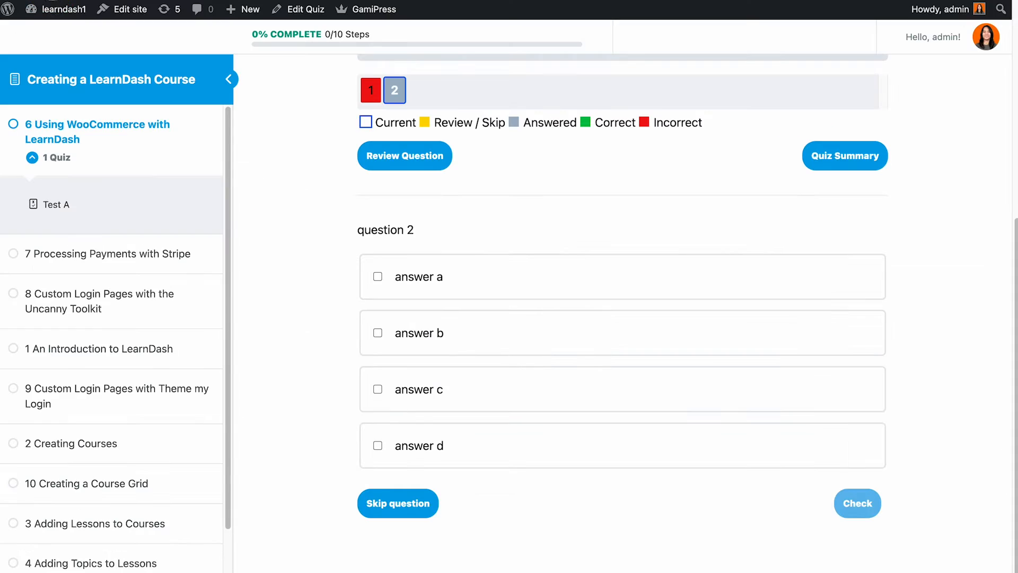
Continue the quiz, check question 2 with no answer selected, and review its feedback and overview table marking.
click(404, 365)
scroll(894, 302, down, 6)
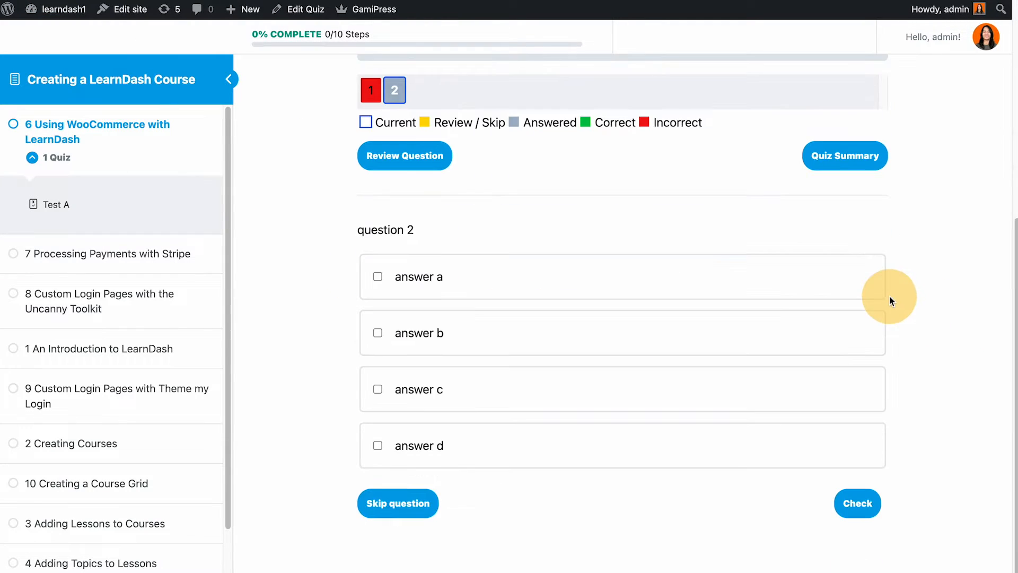
click(867, 502)
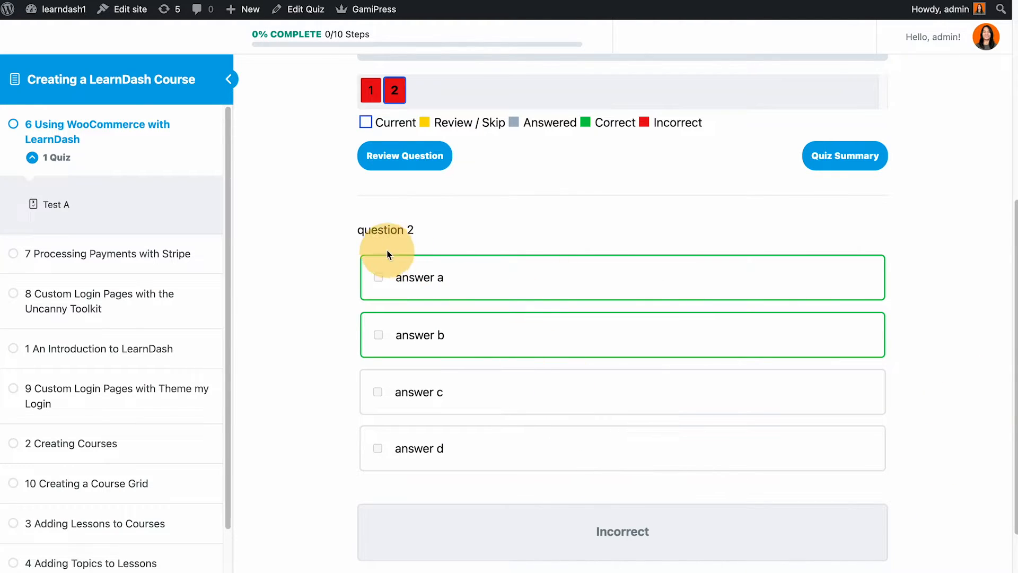
scroll(490, 287, down, 2)
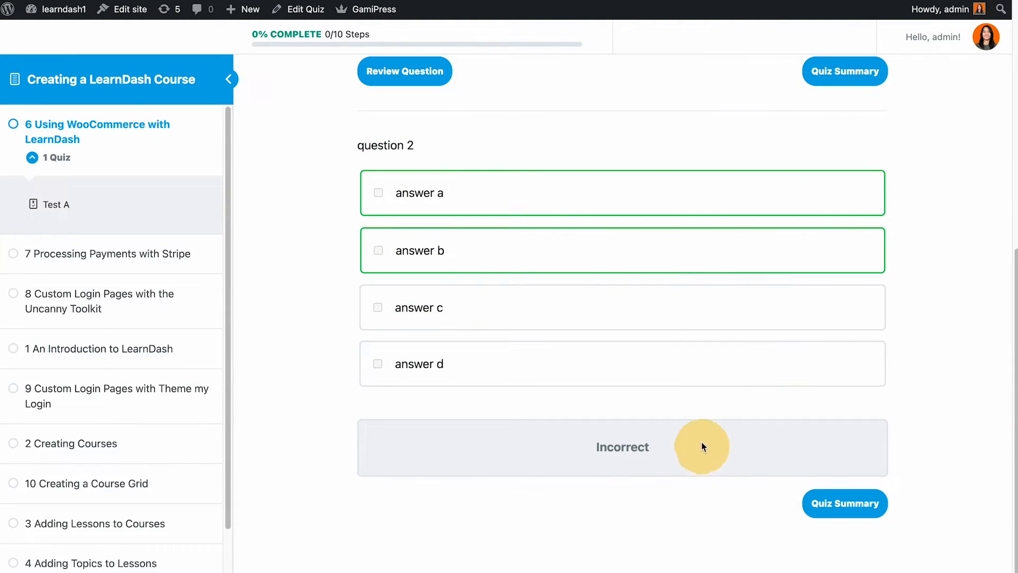
scroll(695, 417, up, 2)
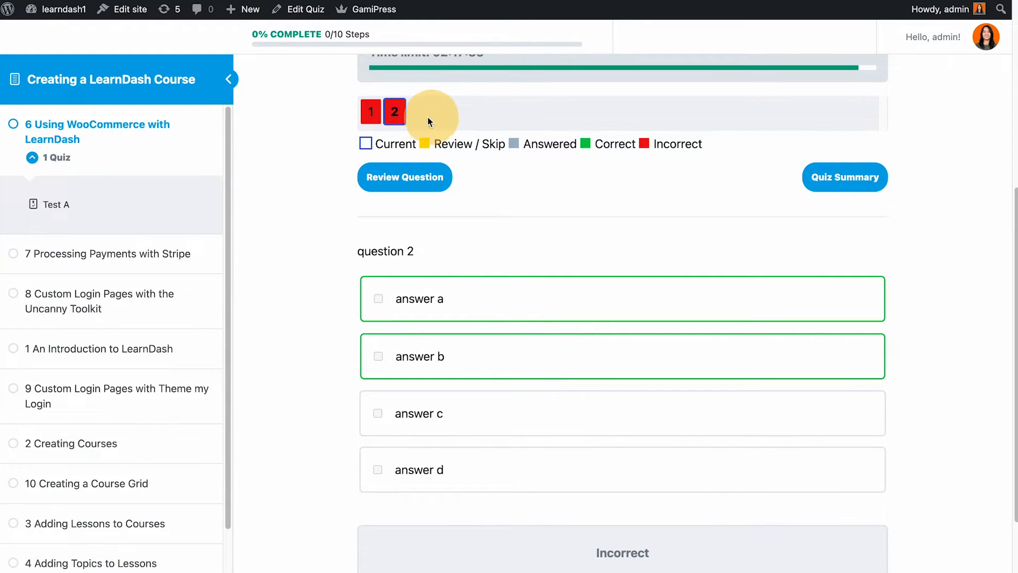
scroll(745, 174, down, 4)
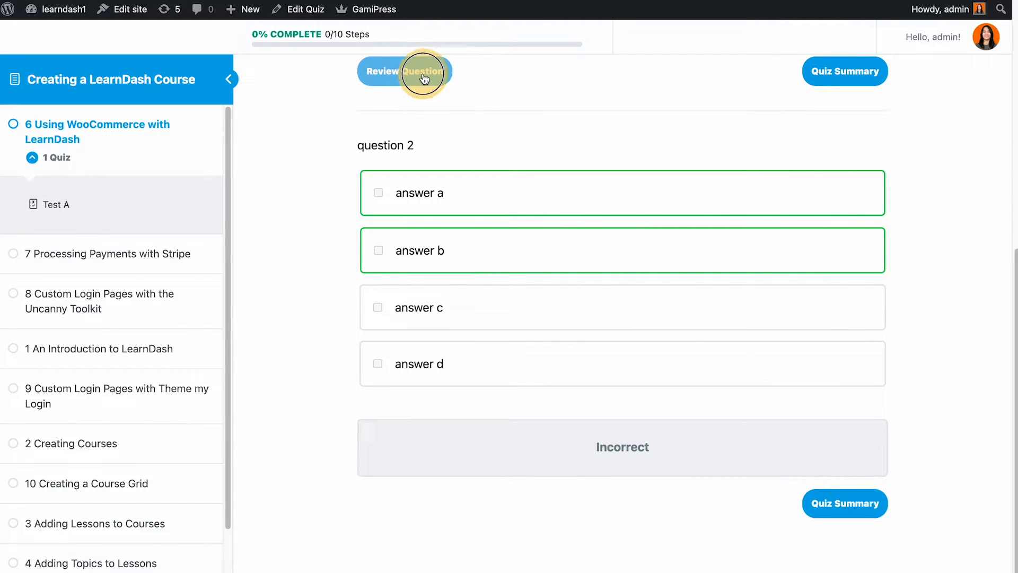
Open the quiz summary from question 2 and finish the Test A quiz.
scroll(689, 169, up, 4)
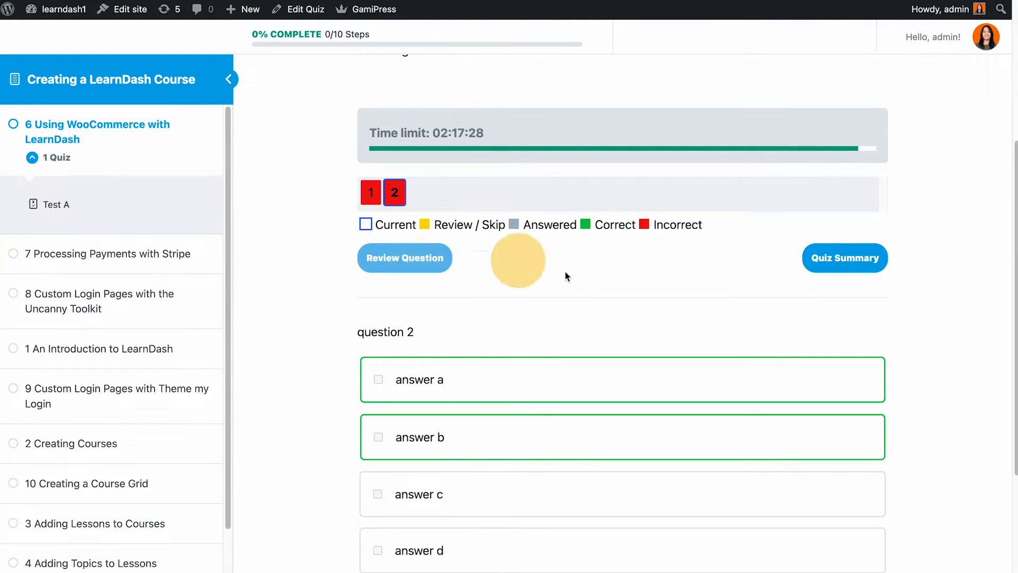
scroll(678, 371, down, 4)
click(845, 503)
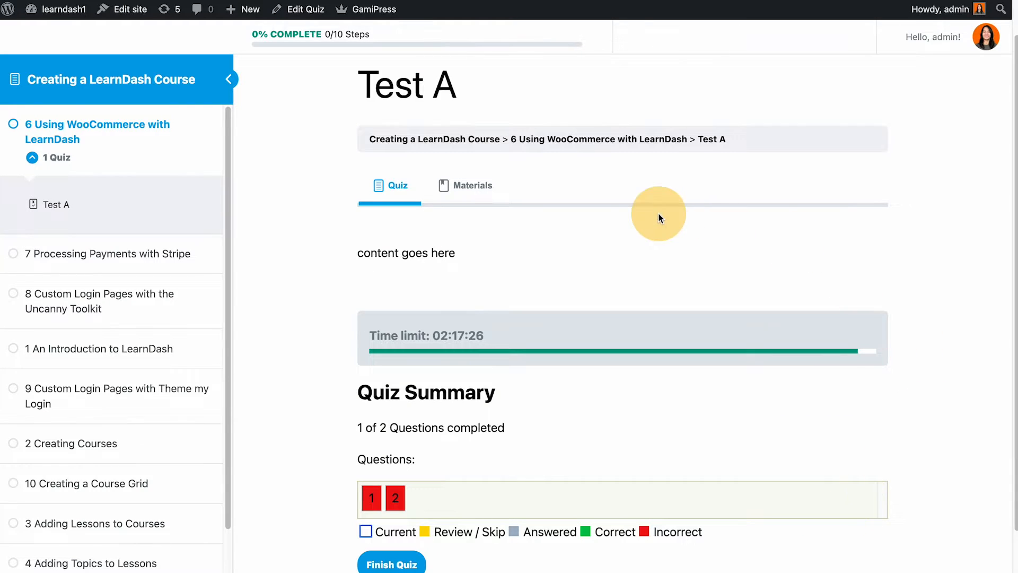
scroll(554, 209, down, 2)
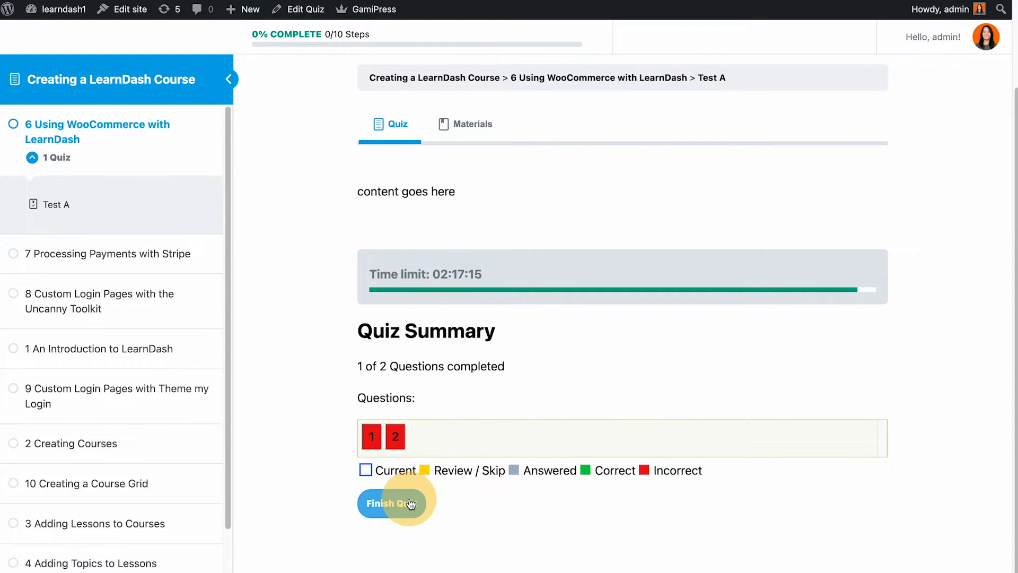
click(393, 502)
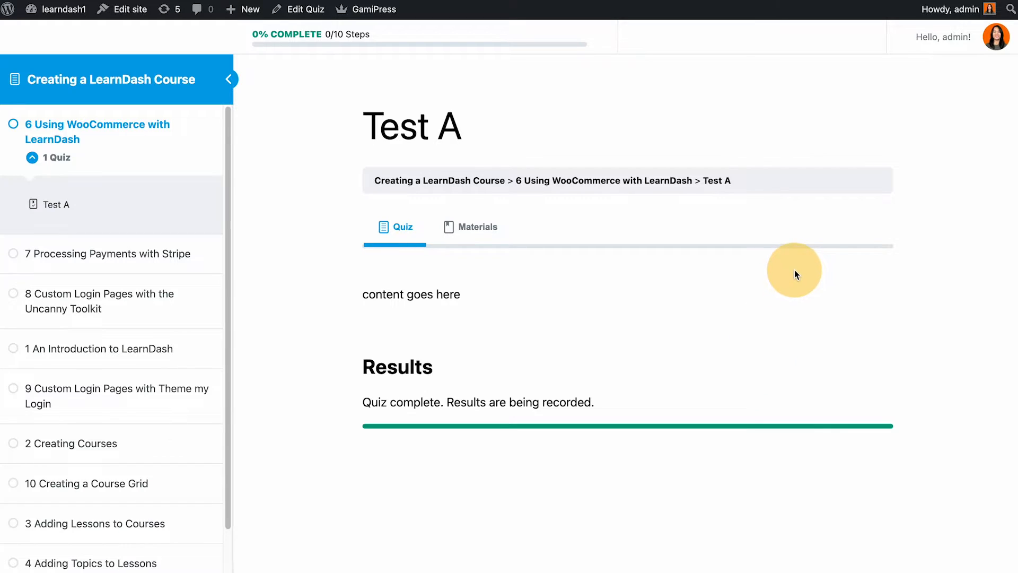
Review the Test A score and the marked answers of its questions, and restart the quiz.
scroll(893, 234, down, 1)
drag(490, 430, 752, 424)
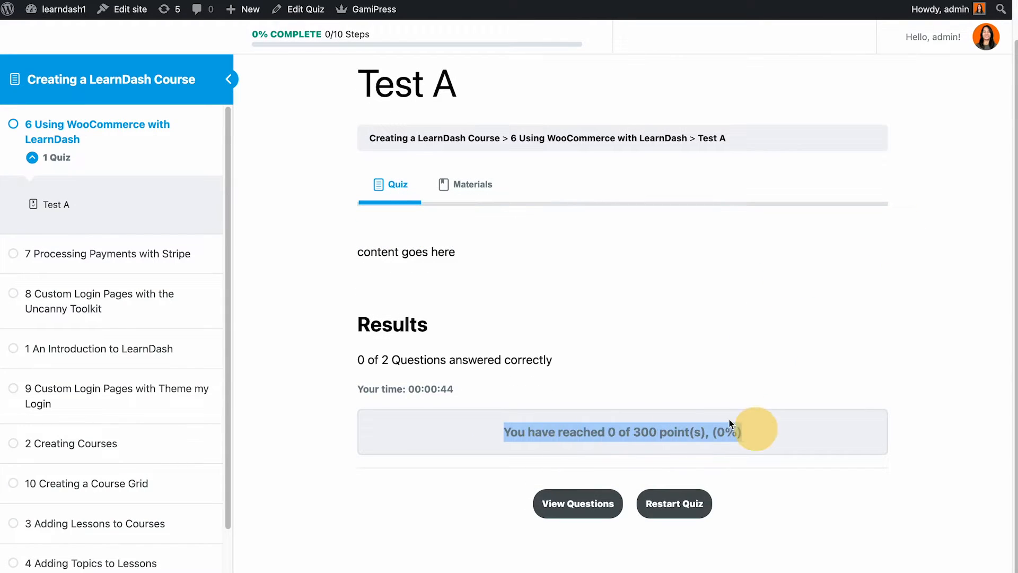
drag(401, 360, 524, 357)
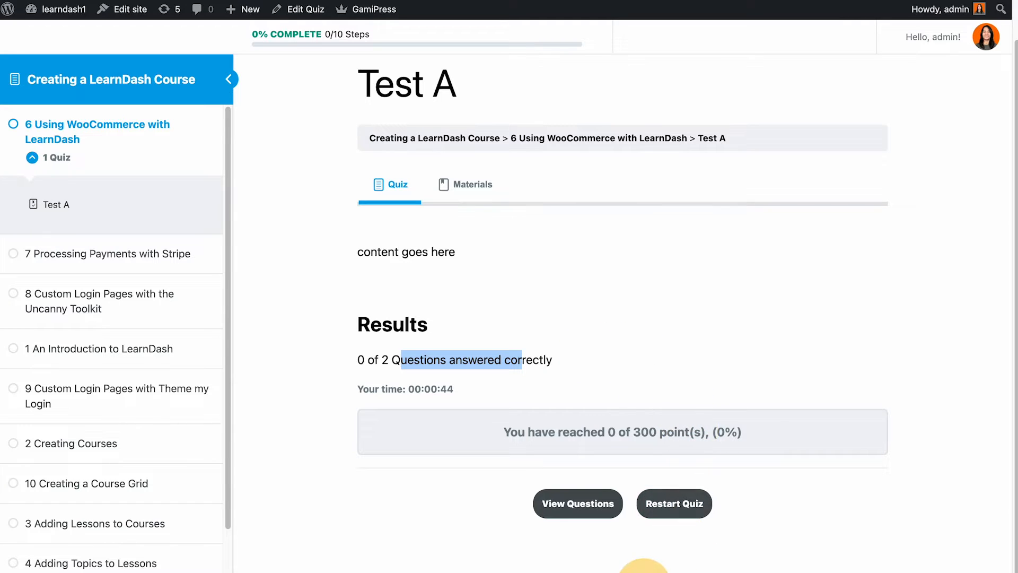
click(563, 509)
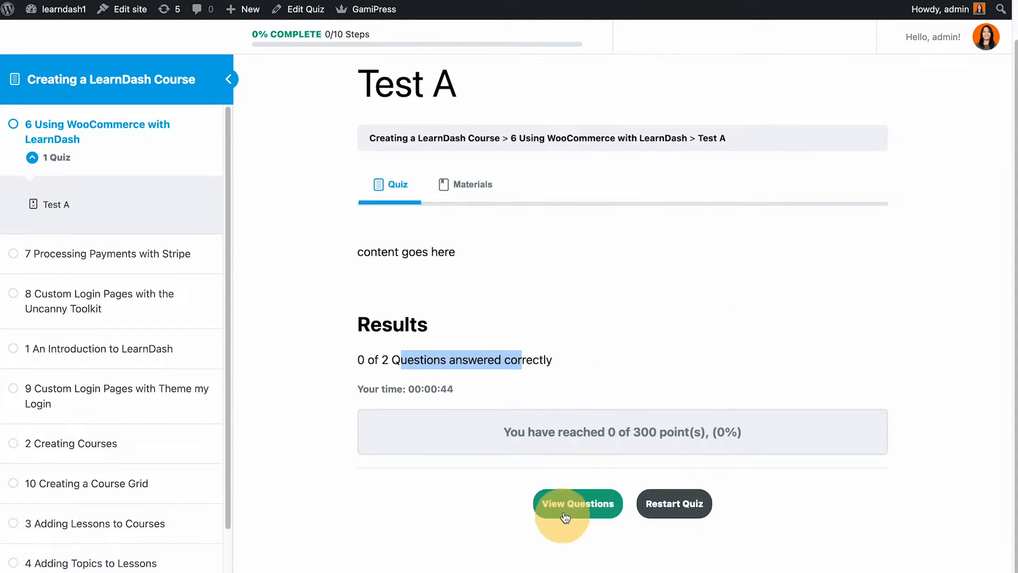
scroll(777, 236, down, 5)
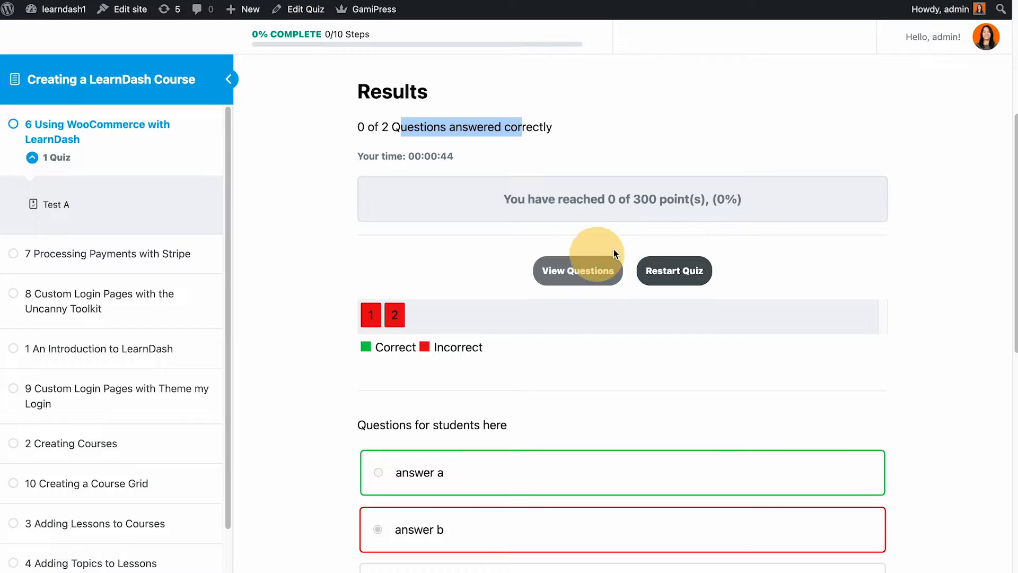
scroll(597, 254, down, 3)
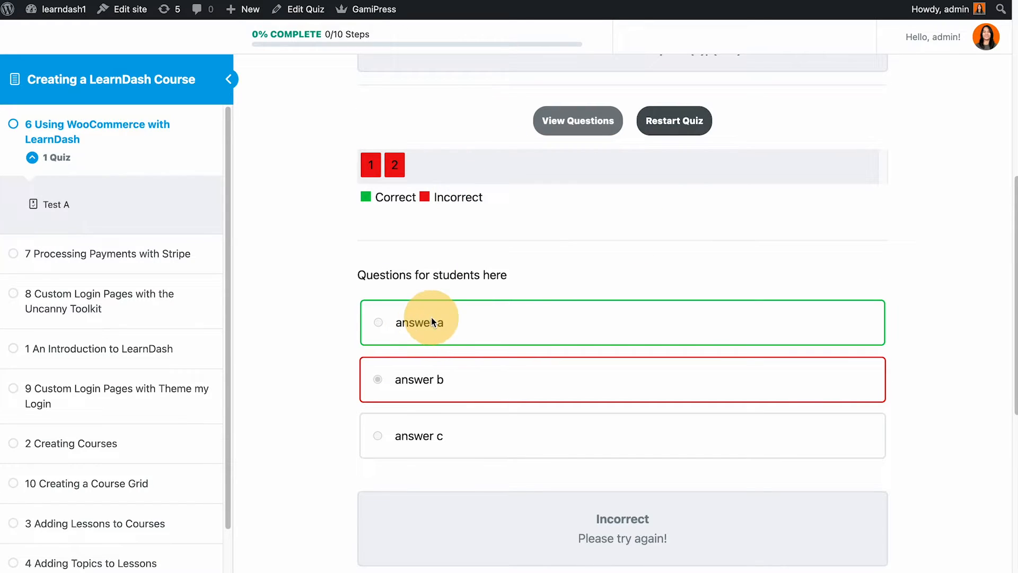
scroll(467, 316, down, 8)
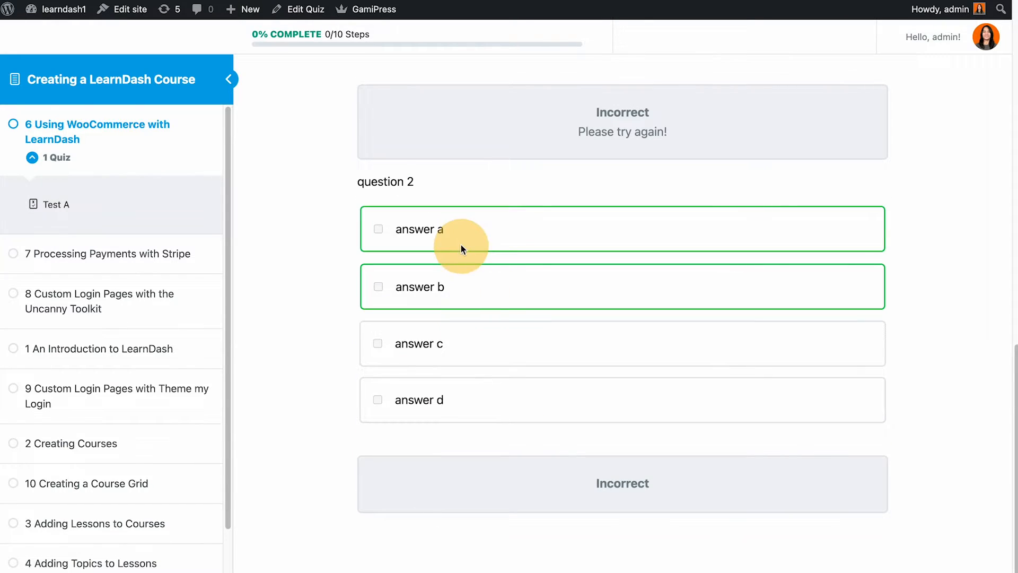
scroll(670, 263, up, 8)
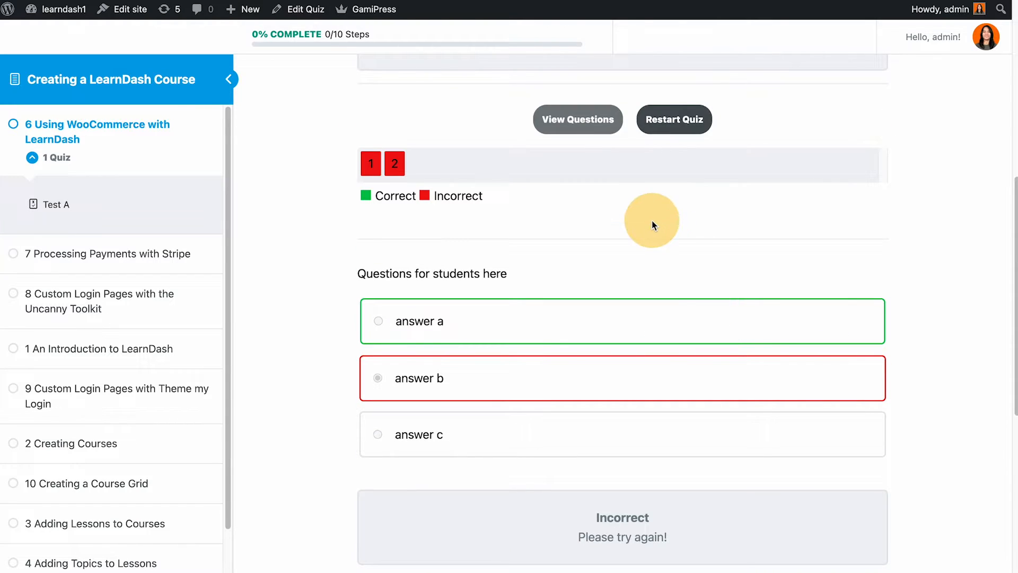
click(673, 119)
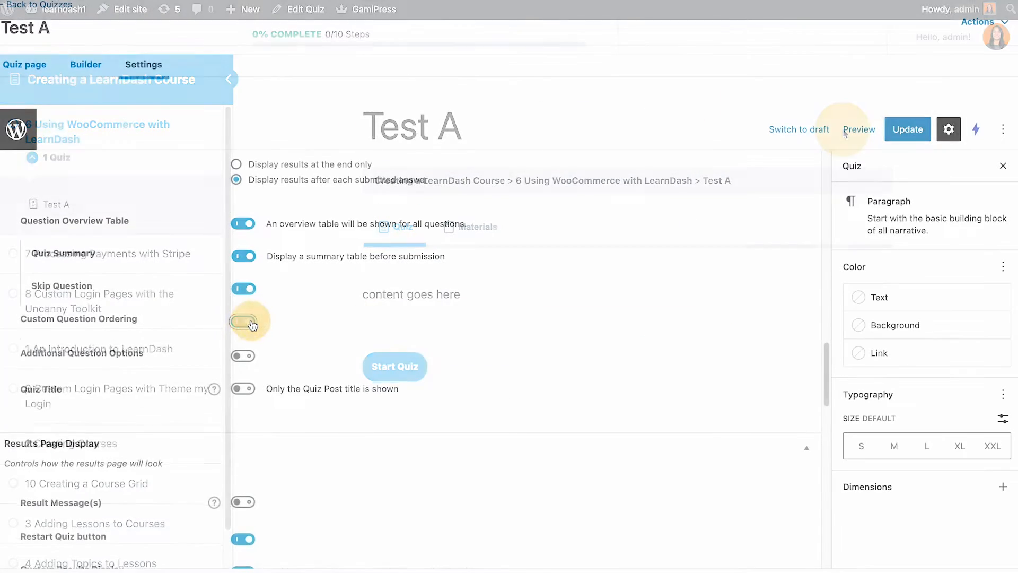
Enable Custom Question Ordering in the Test A settings and turn on Randomize Order with all questions displayed.
click(249, 322)
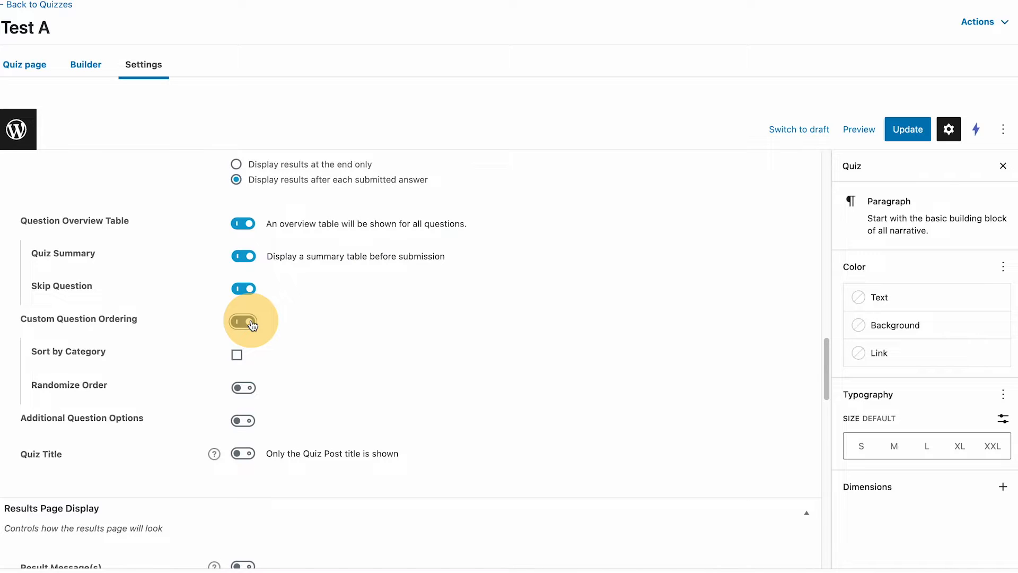
click(237, 355)
click(243, 388)
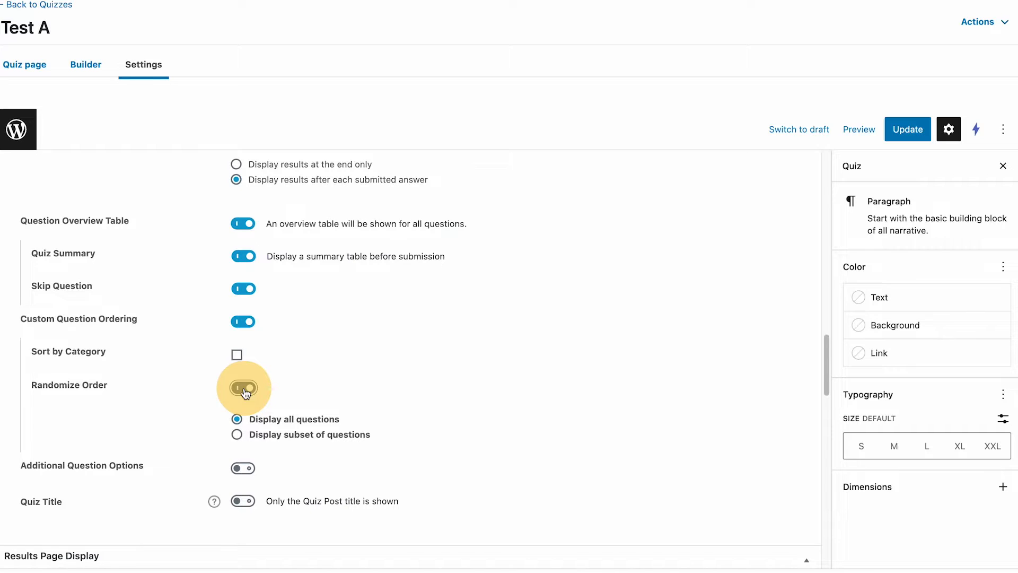
scroll(313, 335, down, 1)
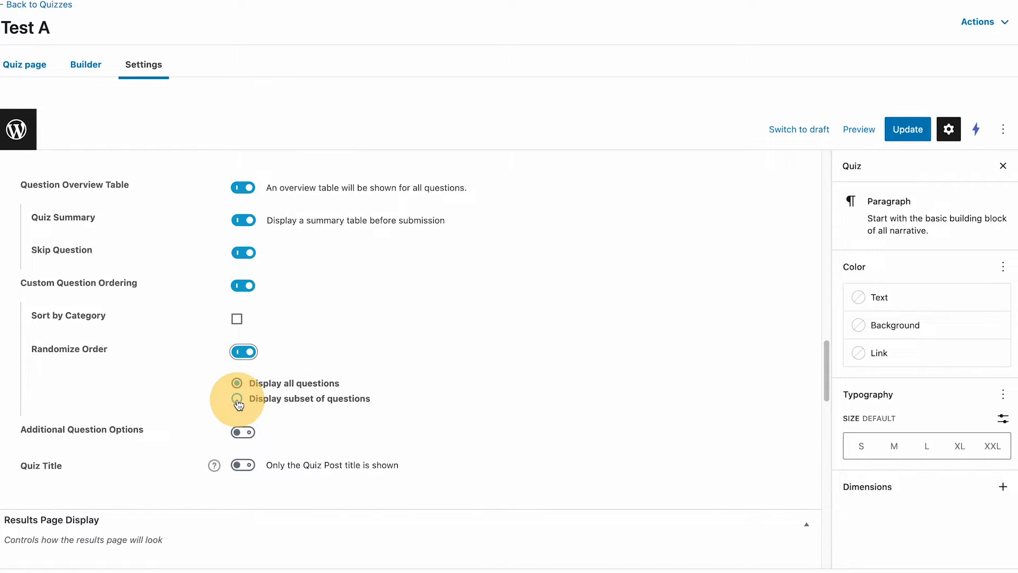
Check the questions of Test A in the quiz builder and return to the question ordering settings.
click(97, 64)
click(110, 88)
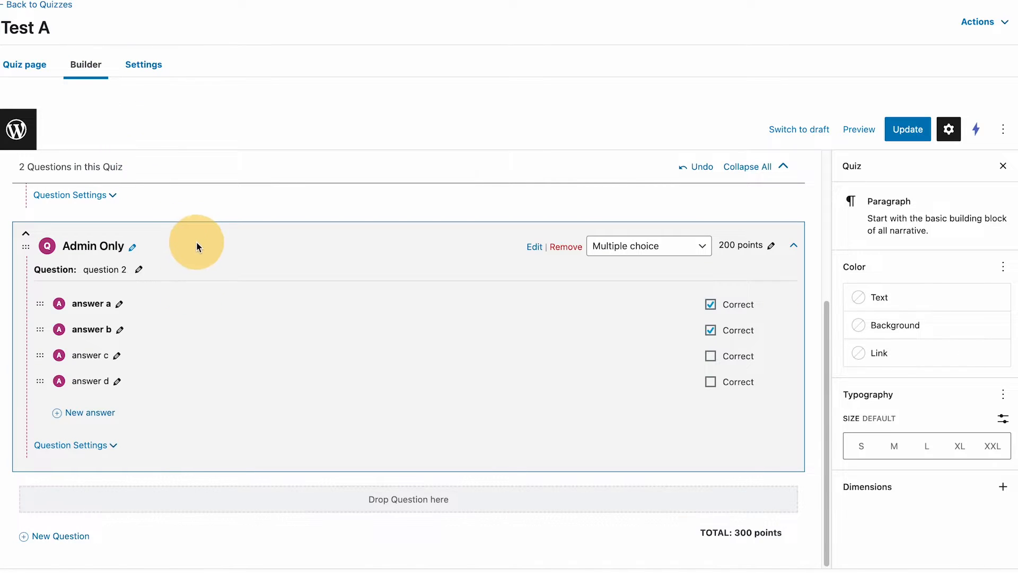
click(155, 66)
scroll(411, 289, down, 10)
scroll(411, 292, down, 15)
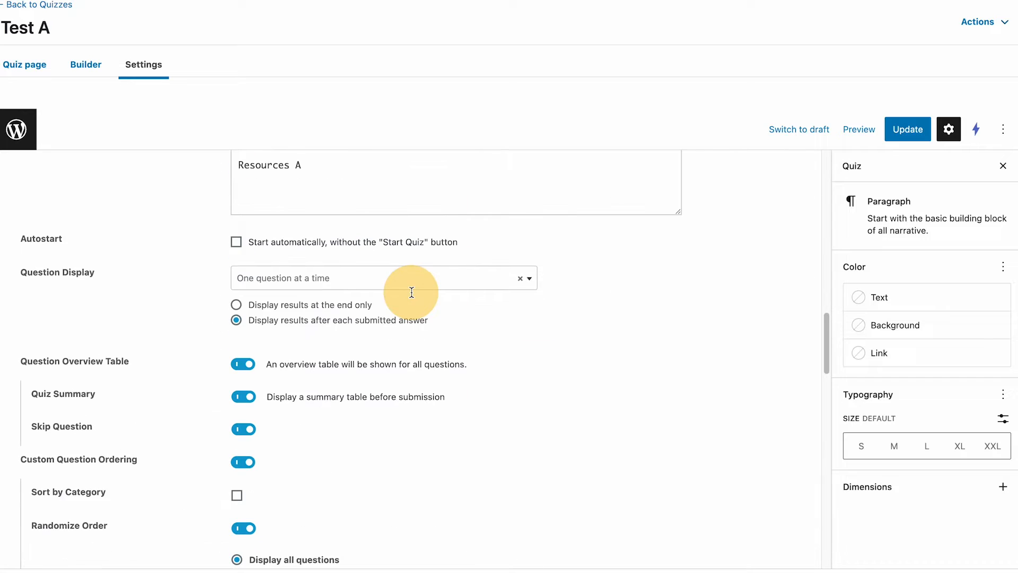
scroll(411, 294, up, 5)
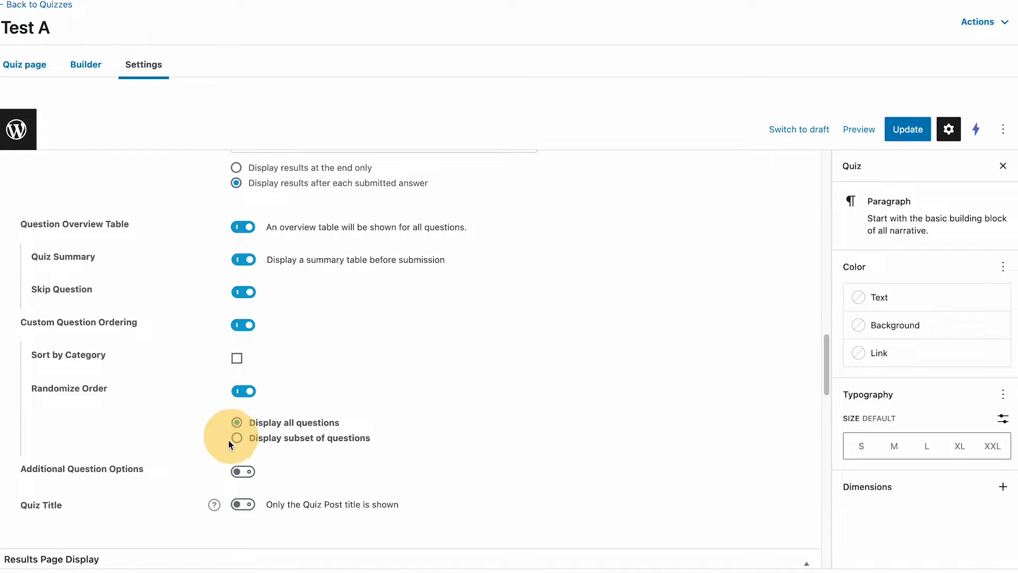
Enable Additional Question Options with Point Value, save the quiz and check the point display on the Test A page.
click(243, 471)
scroll(243, 466, down, 3)
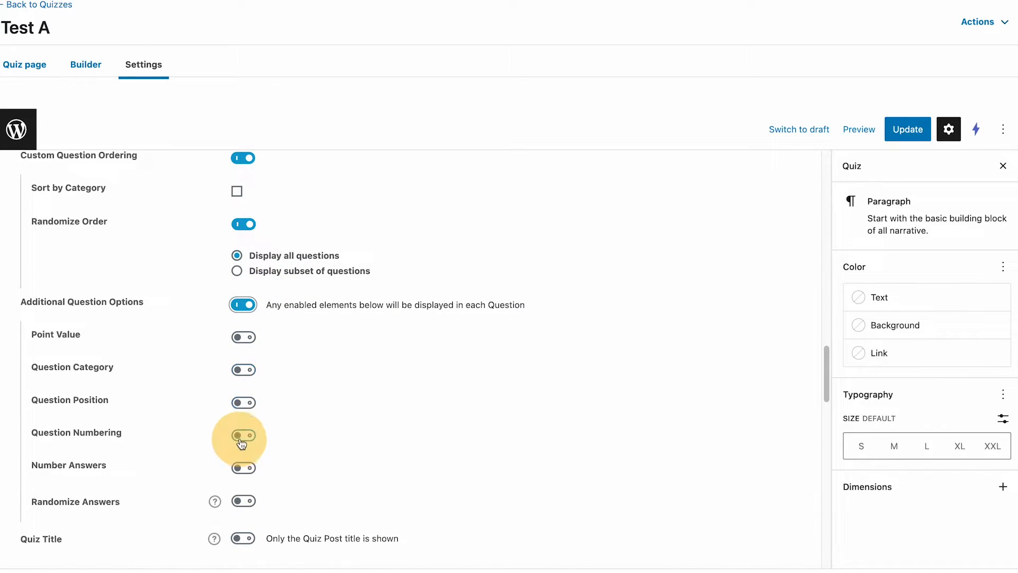
click(243, 338)
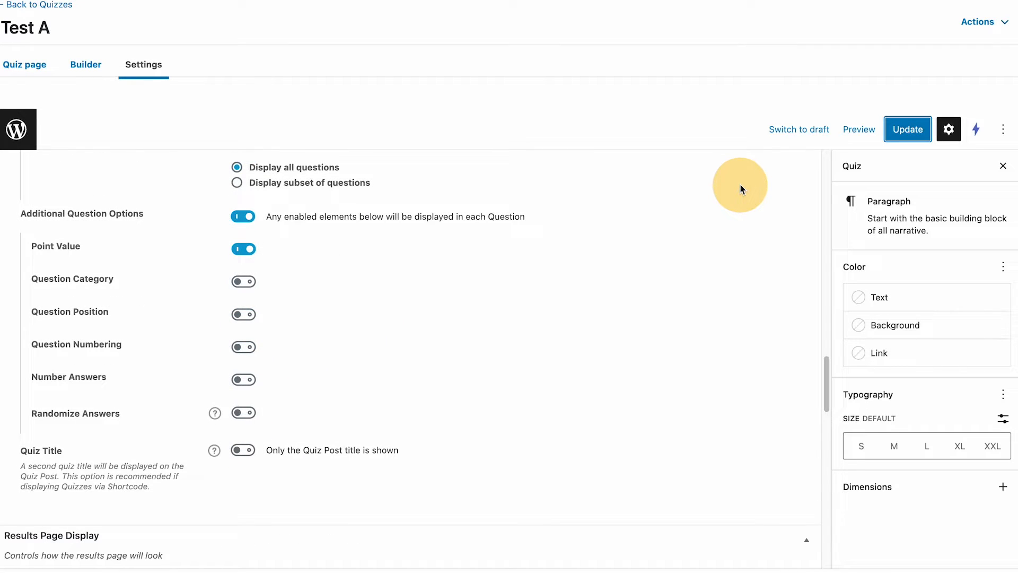
click(243, 216)
click(242, 217)
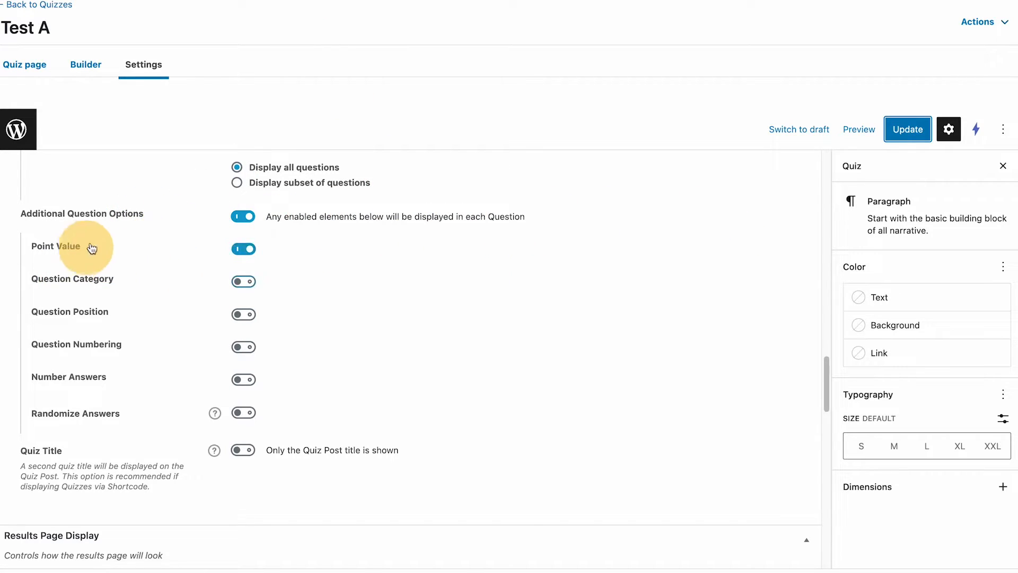
click(244, 248)
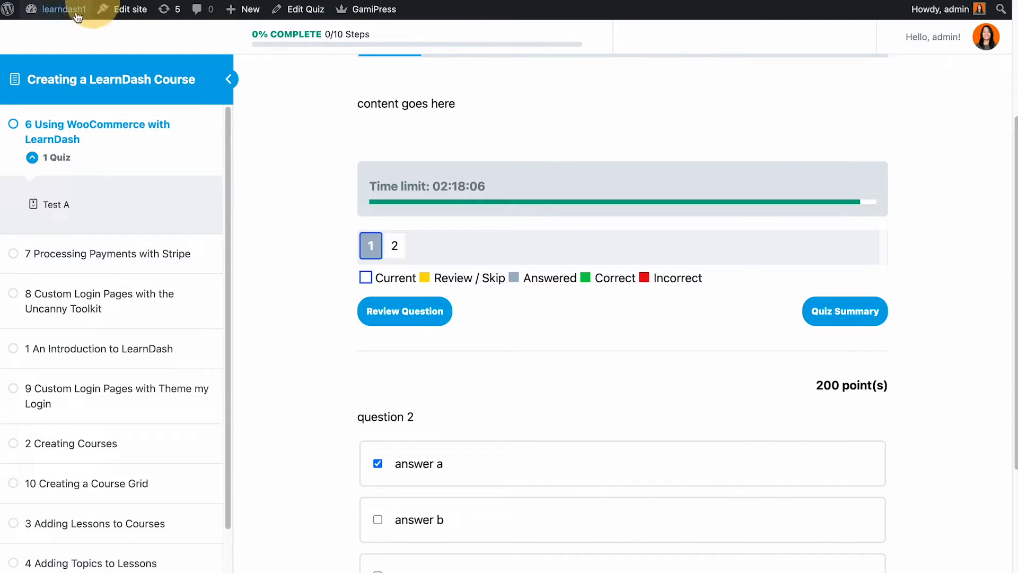
scroll(592, 288, down, 3)
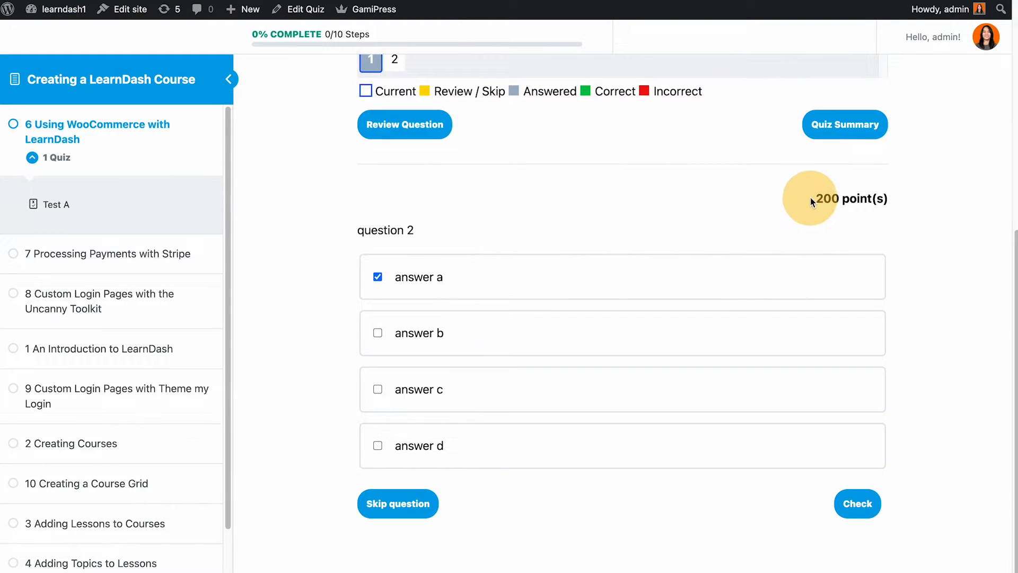
triple_click(826, 197)
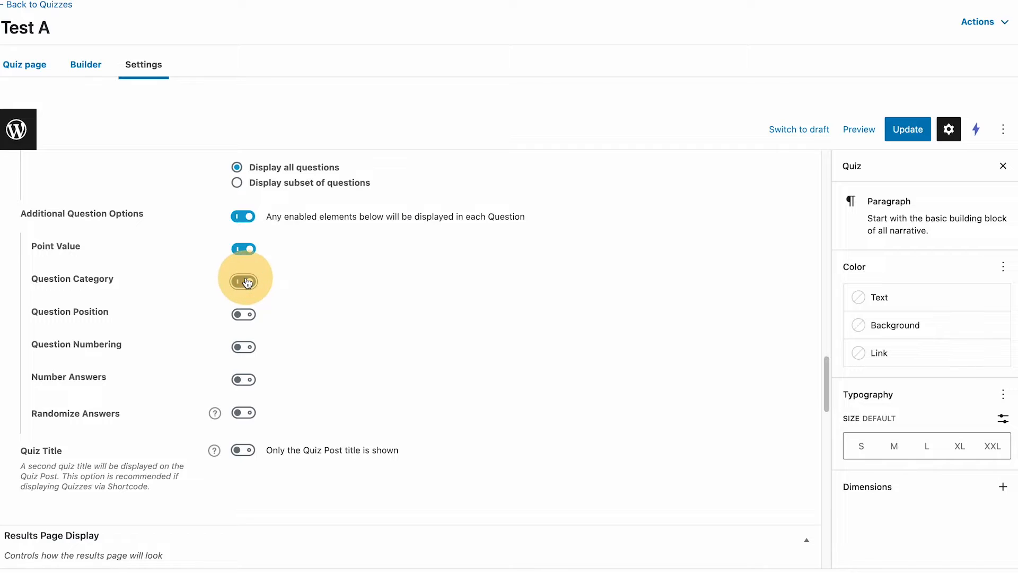
Save the quiz with Question Category enabled, reload the Test A page and continue the quiz to check question 2.
click(906, 129)
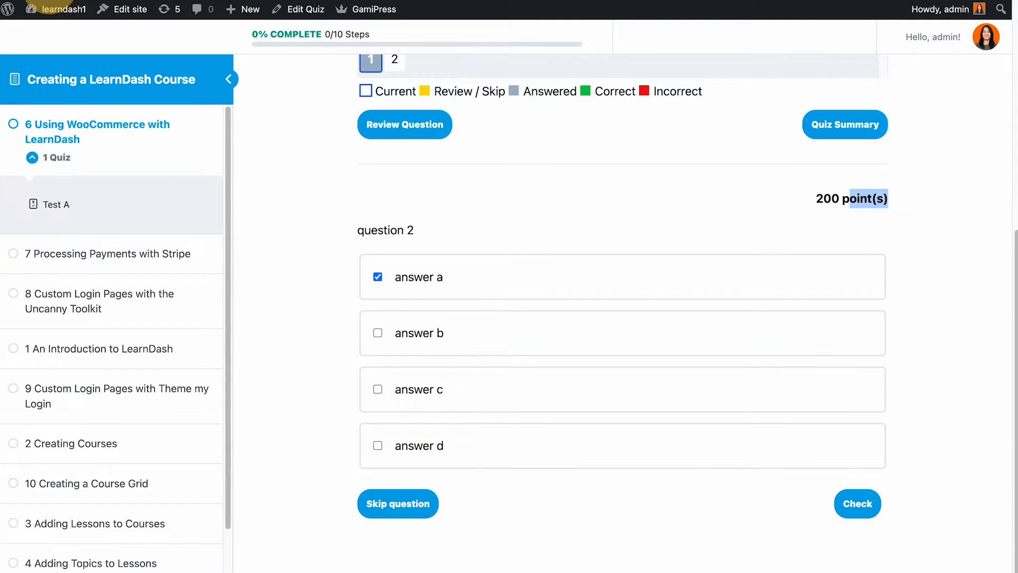
click(50, 0)
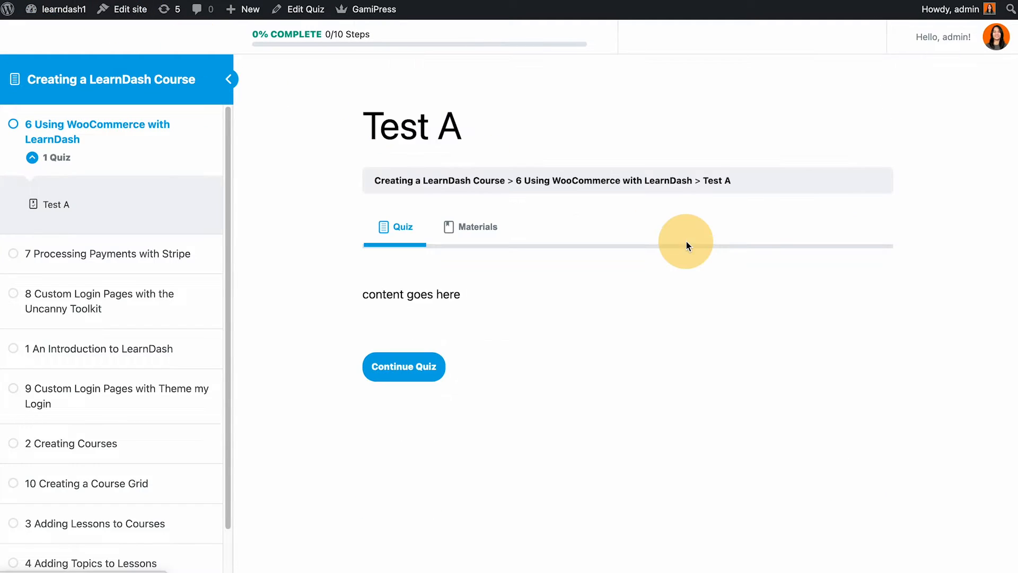
click(422, 367)
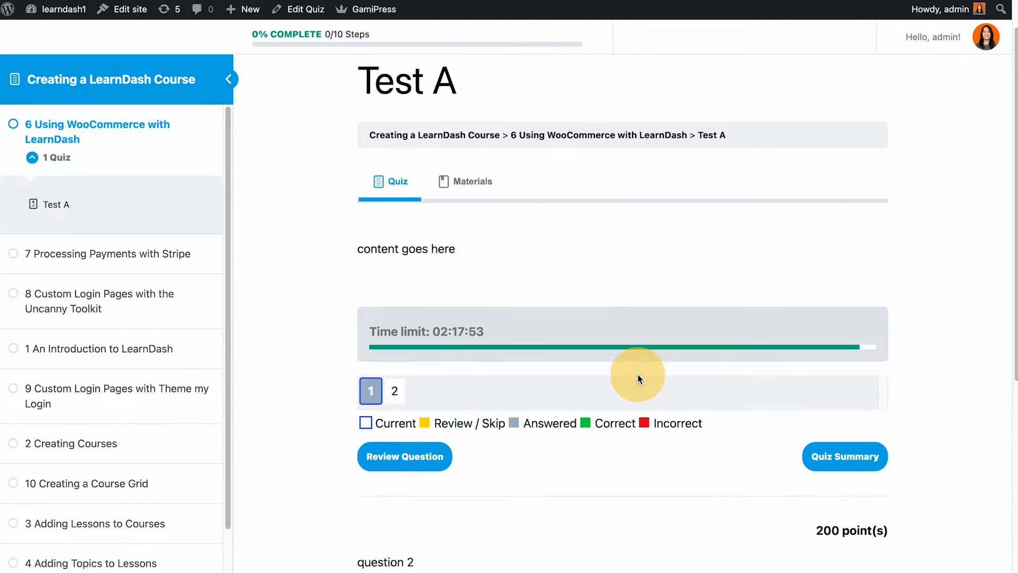
scroll(690, 397, down, 6)
click(586, 276)
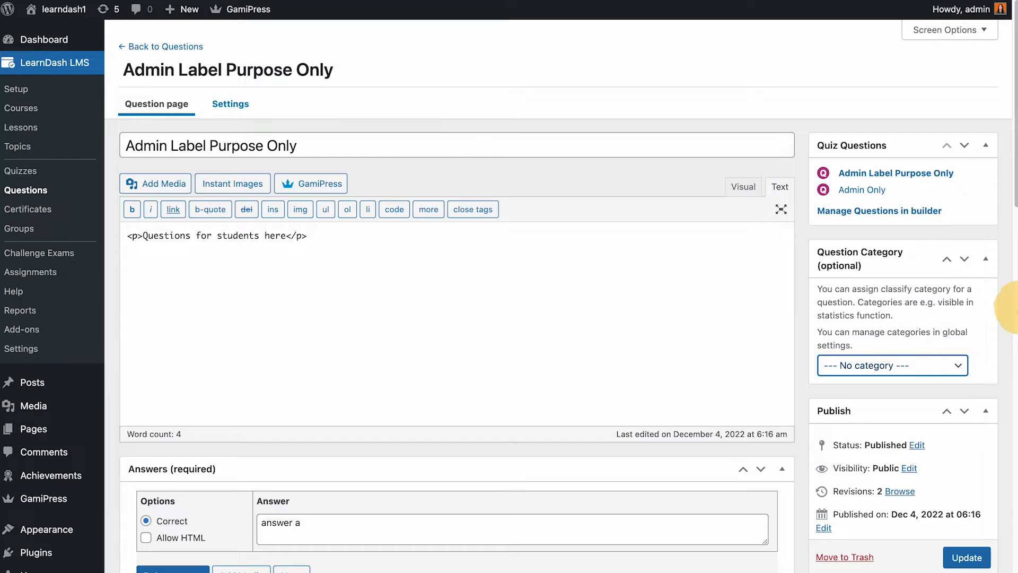
Create a new question category named Category 1 for the question Admin Label Purpose Only and update the question.
click(931, 367)
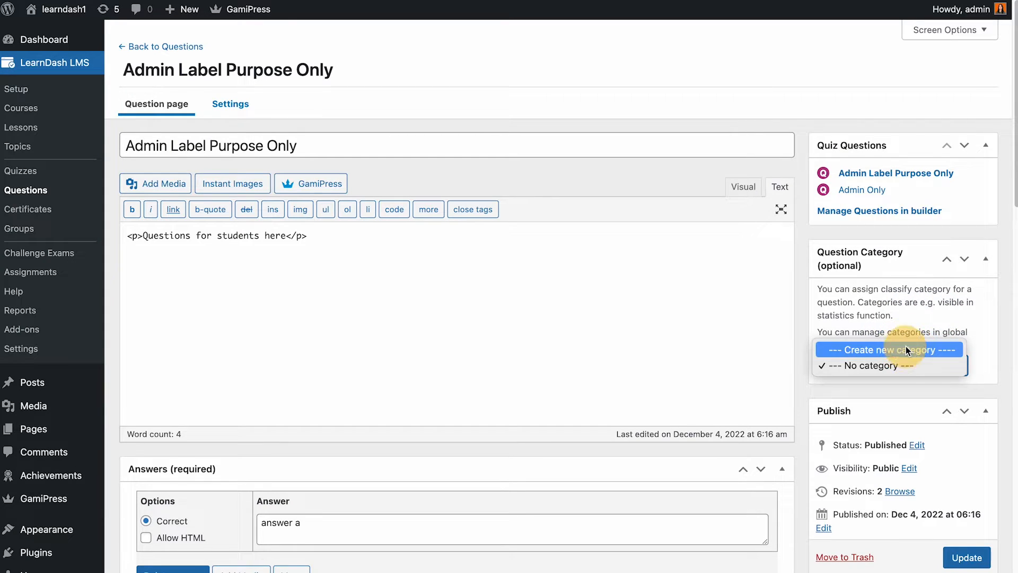
click(907, 350)
click(874, 421)
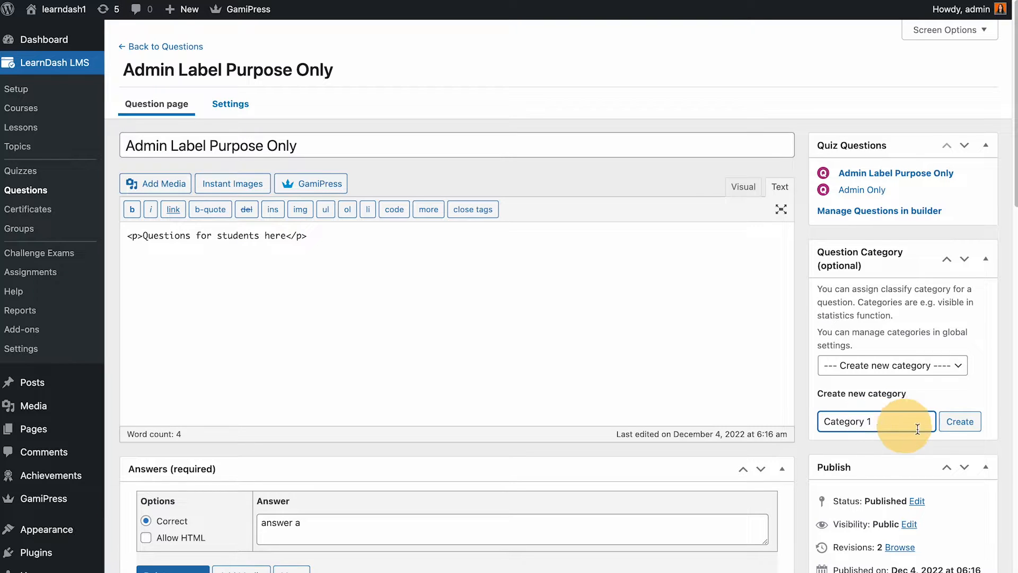
click(961, 421)
scroll(986, 392, down, 1)
click(966, 510)
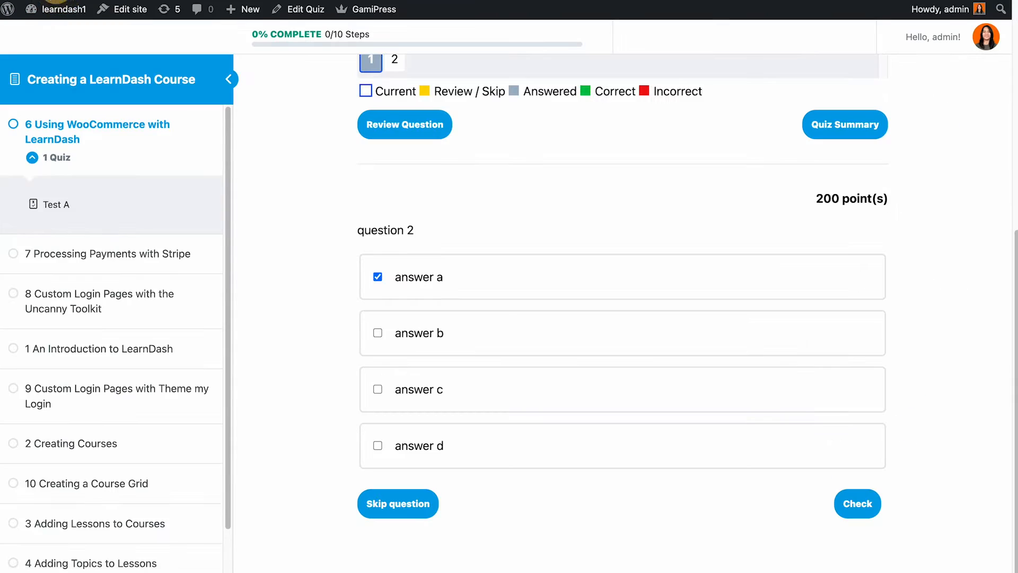
Reload the Test A page to check the question category, update the question again and reload the page once more.
click(57, 0)
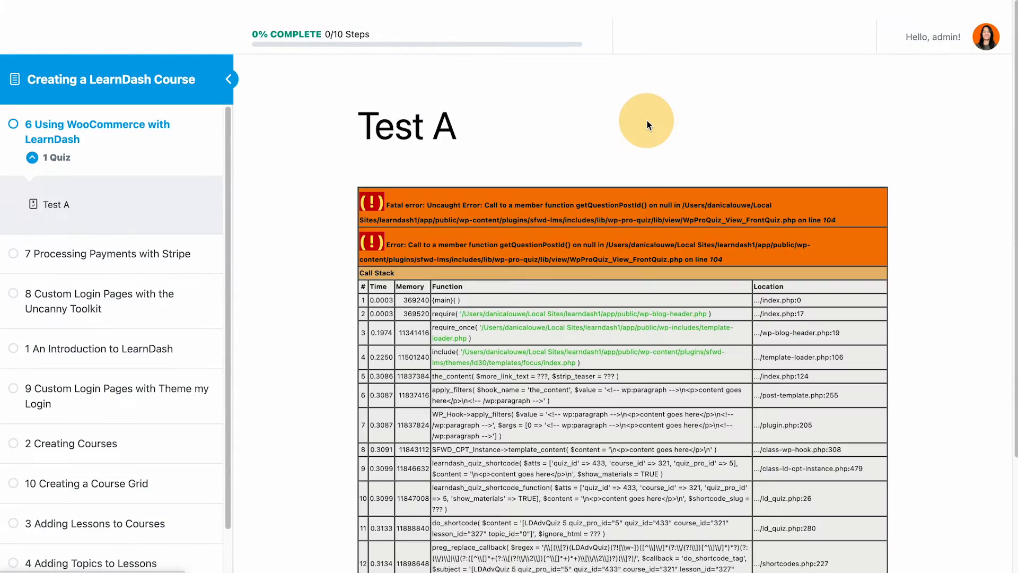
scroll(647, 119, down, 3)
scroll(332, 218, up, 2)
scroll(390, 170, up, 1)
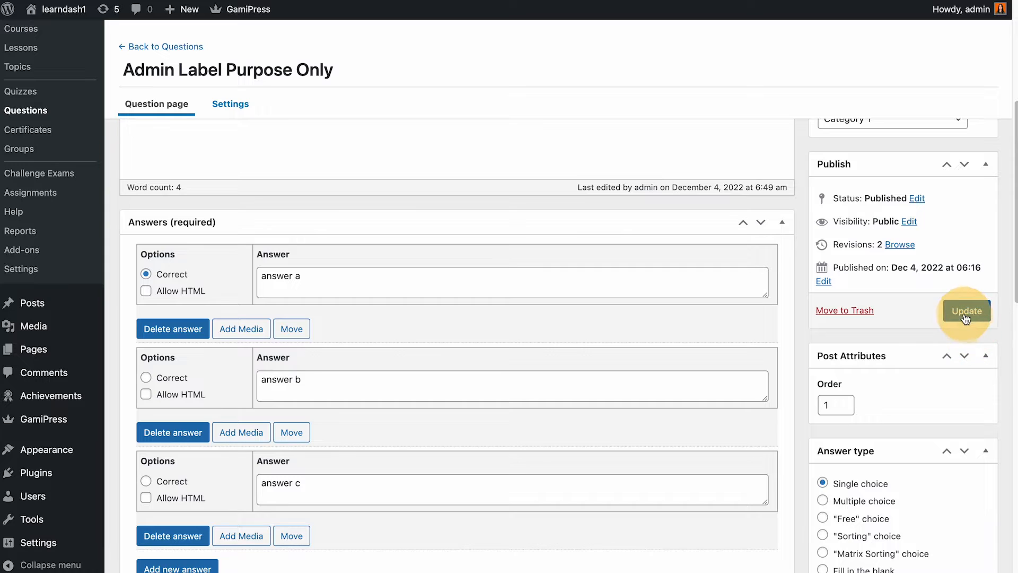
click(966, 313)
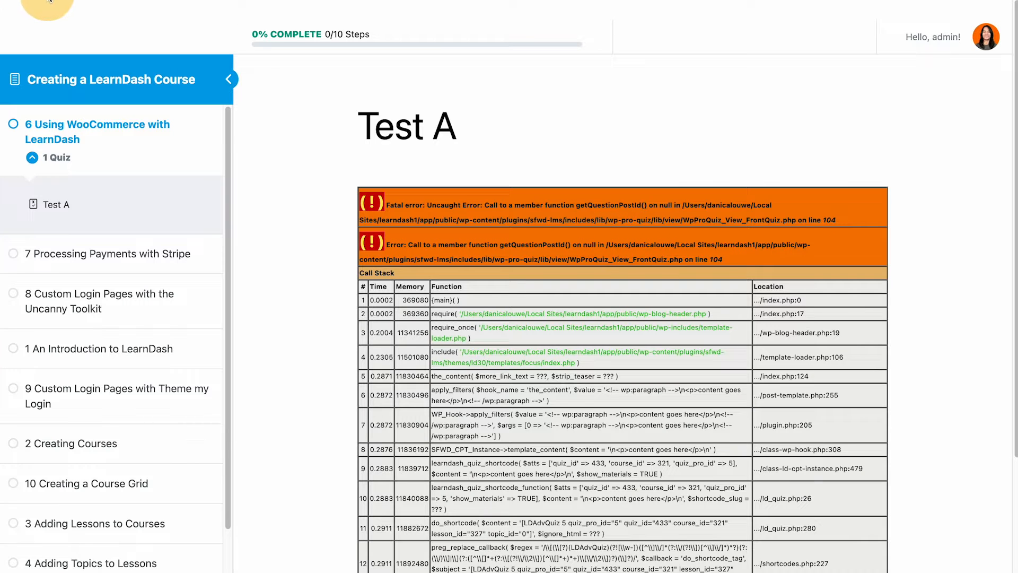
click(48, 0)
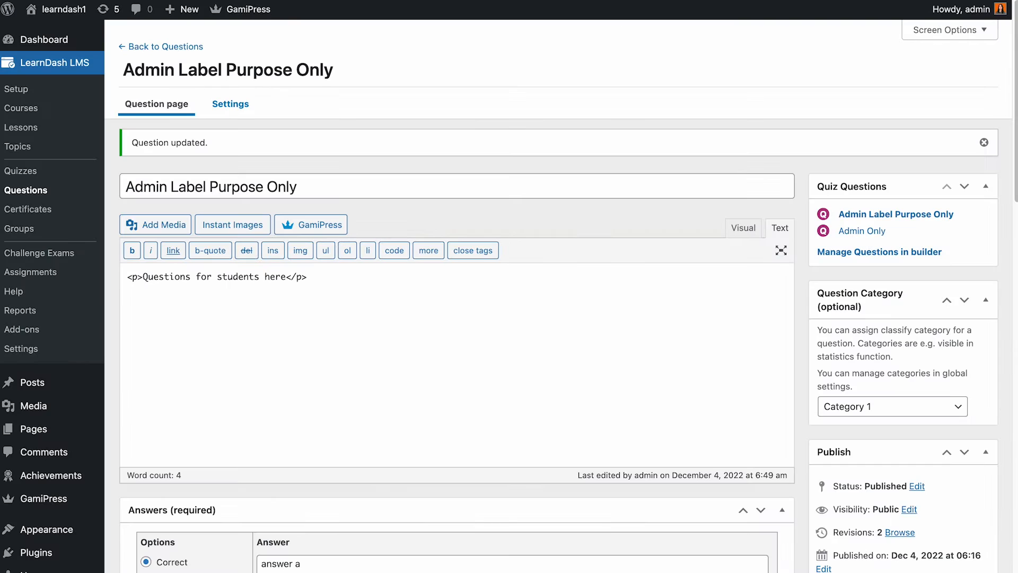
Set the question category of Admin Label Purpose Only to No category and update the question.
click(866, 408)
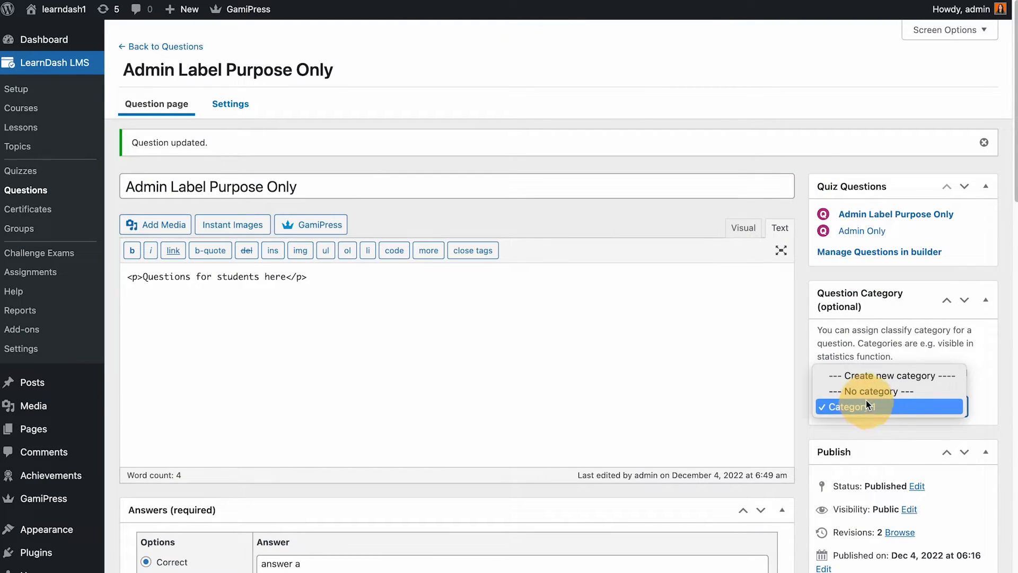
click(866, 393)
scroll(944, 424, down, 4)
click(969, 377)
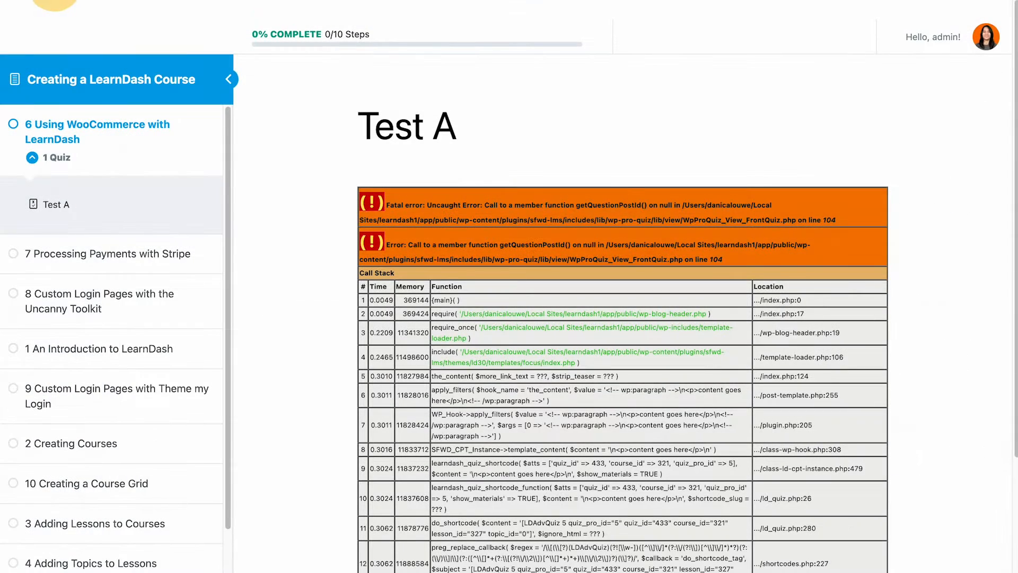
Reload the Test A page, reopen the quiz through its lesson and look through the question's edit page.
key(super+r)
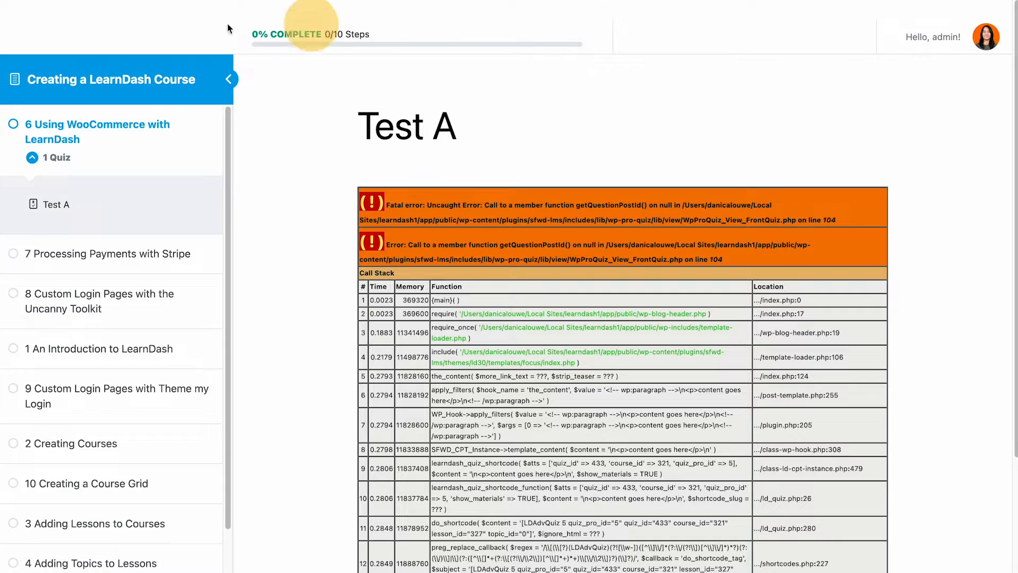
click(51, 0)
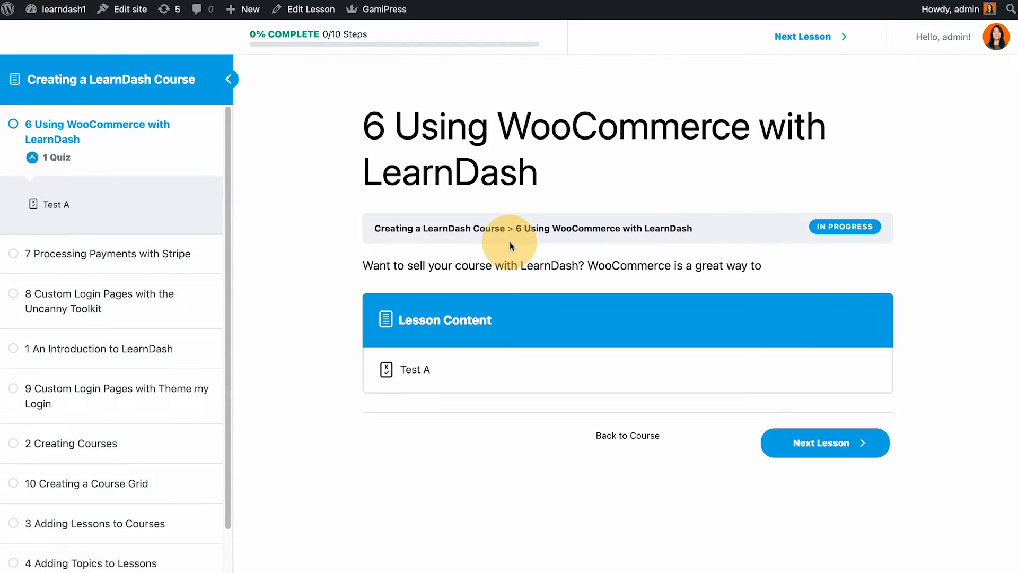
click(412, 370)
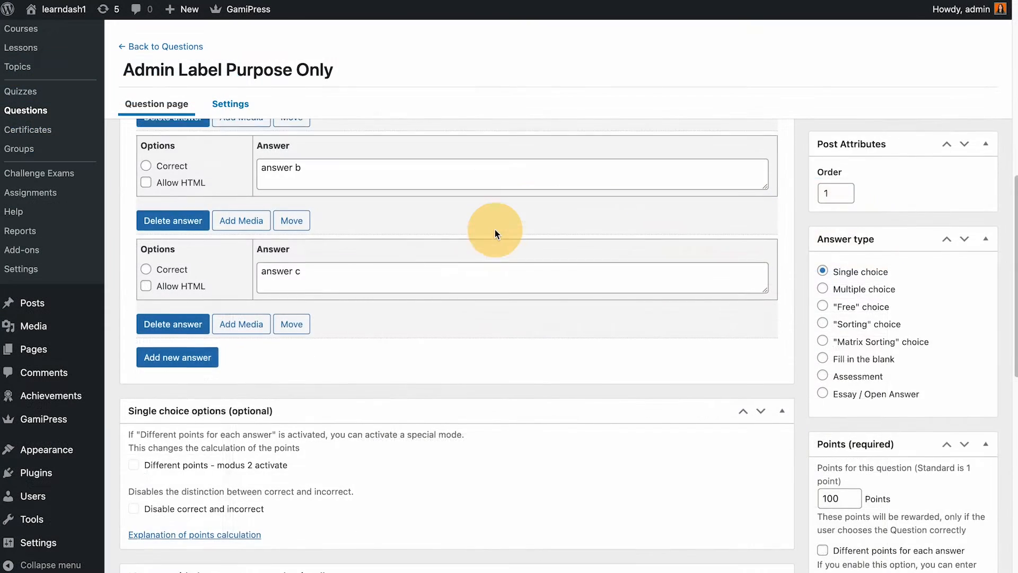
scroll(495, 229, down, 4)
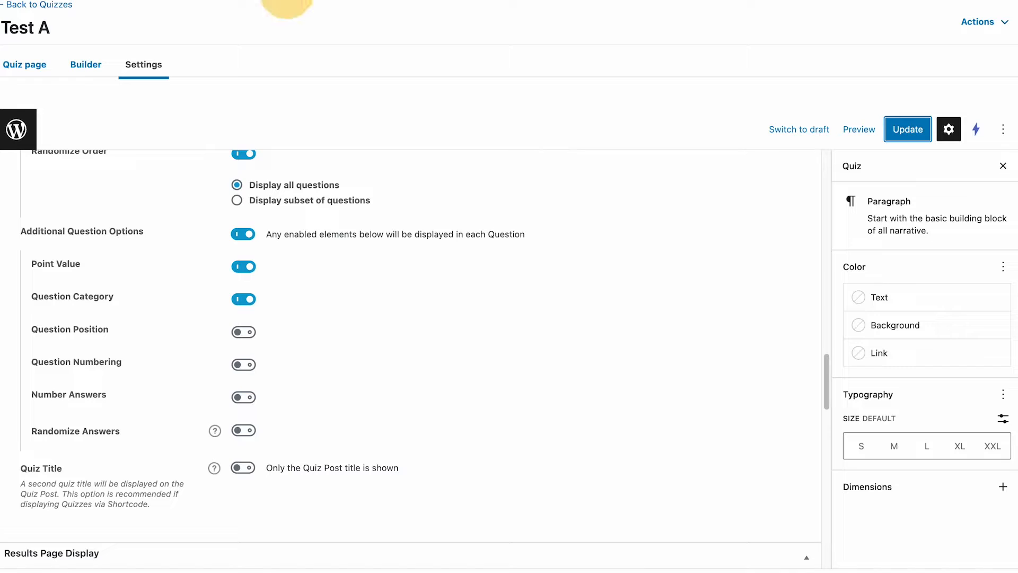
Go back to the quizzes list, view the Final Exam quiz and start it.
click(16, 5)
scroll(387, 87, down, 3)
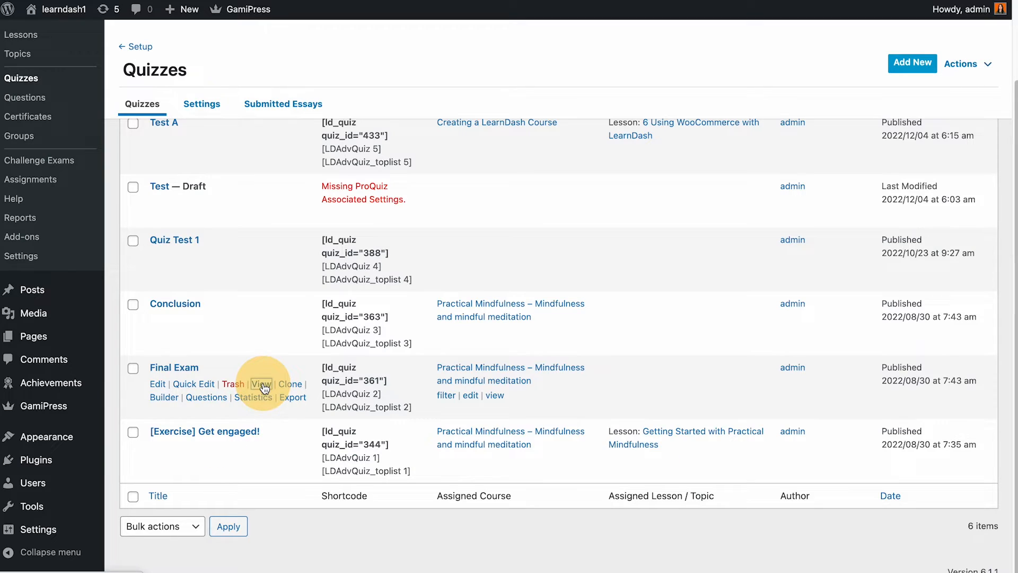
click(263, 388)
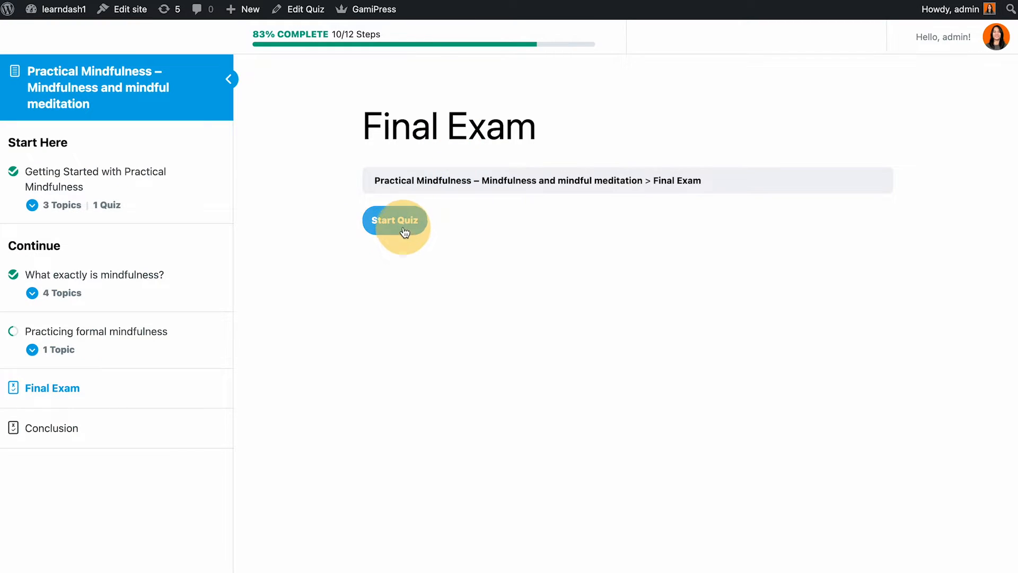
click(404, 231)
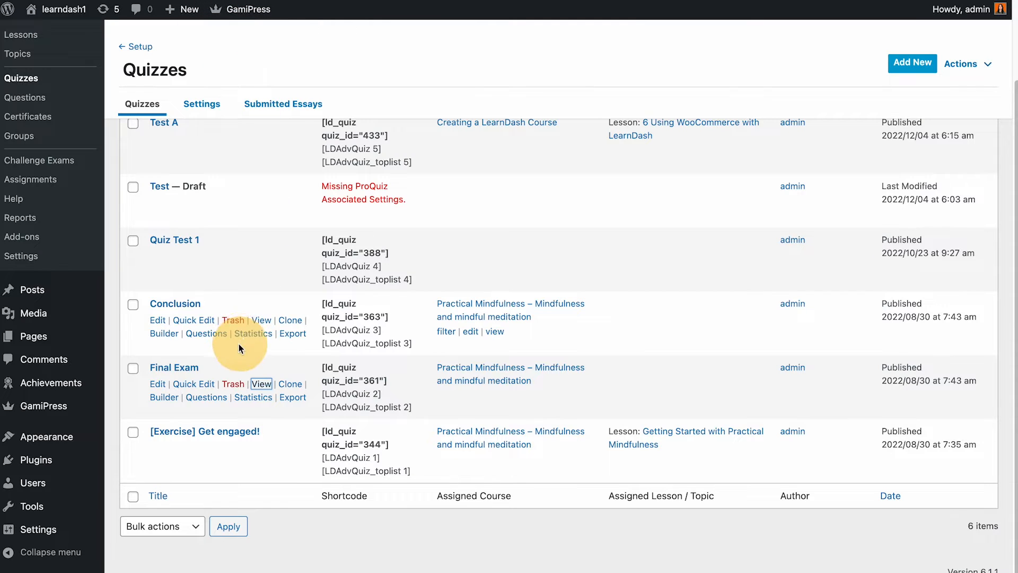
Open the Final Exam quiz for editing and go to its display and content settings.
click(181, 368)
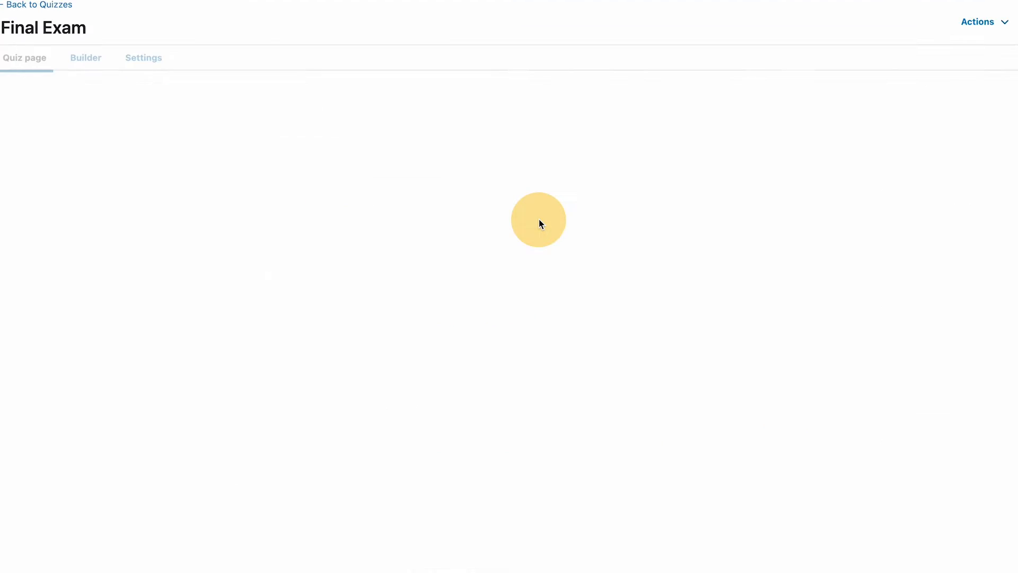
click(151, 66)
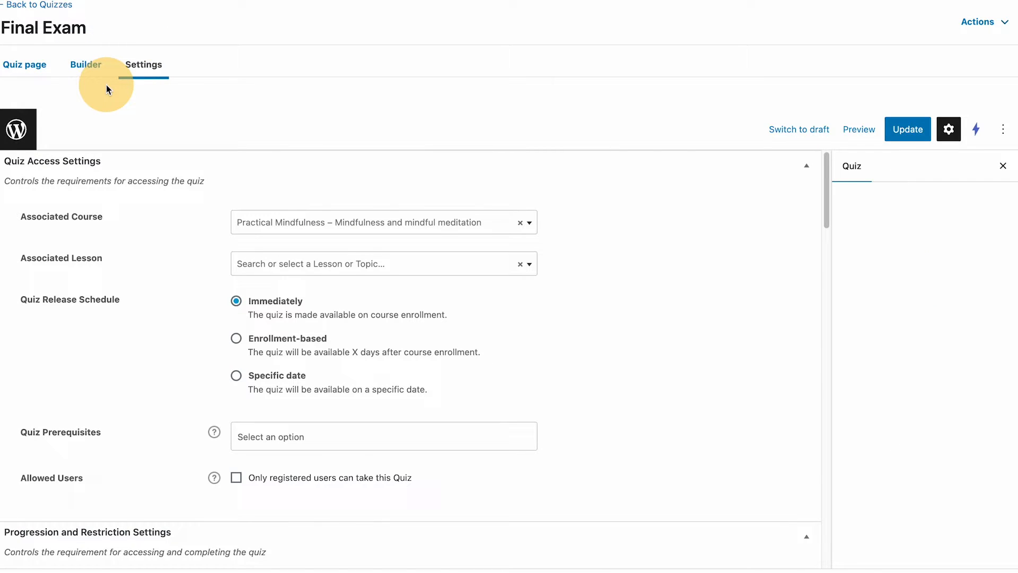
scroll(219, 232, down, 10)
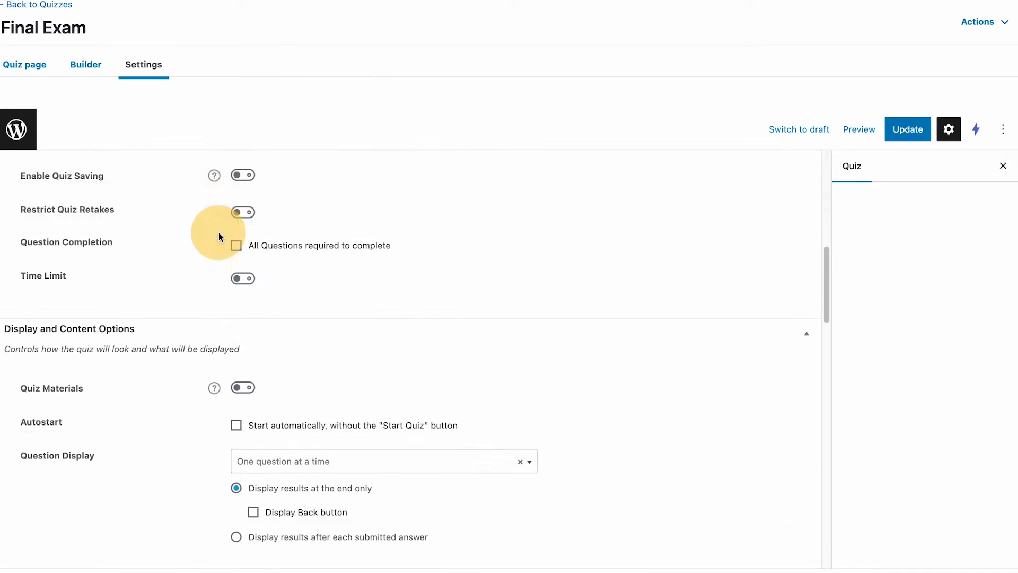
scroll(219, 234, down, 12)
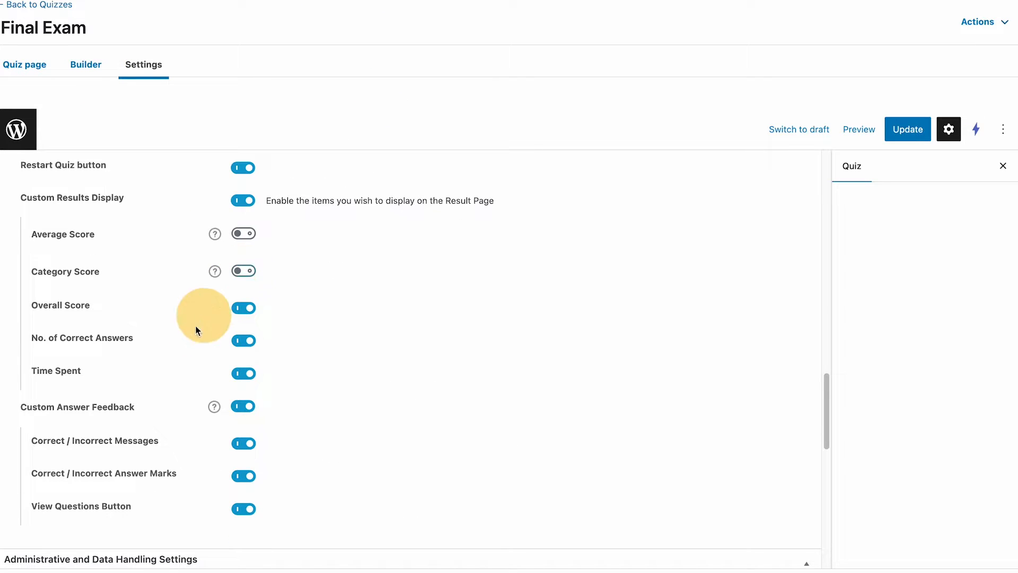
scroll(196, 330, down, 3)
scroll(159, 389, down, 4)
scroll(225, 421, up, 10)
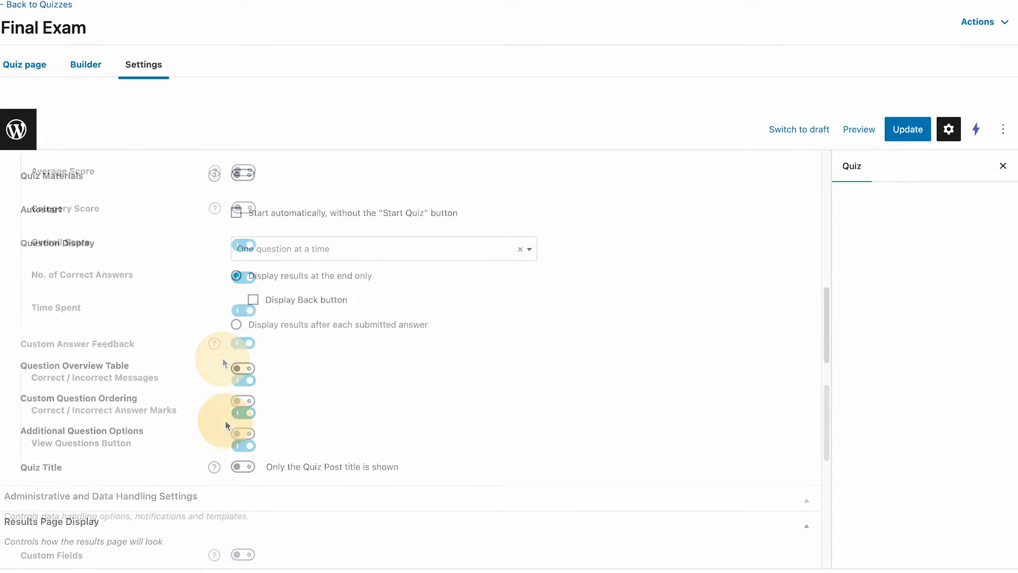
Enable Additional Question Options with Point Value and Question Position for Final Exam and update the quiz.
click(239, 434)
scroll(432, 352, down, 5)
scroll(416, 337, up, 4)
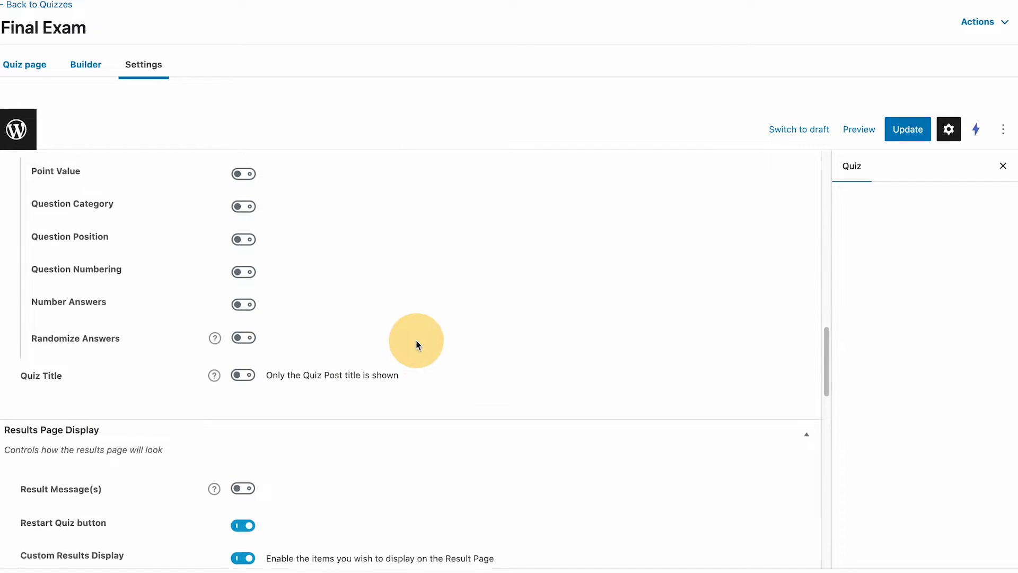
scroll(406, 340, down, 1)
click(250, 344)
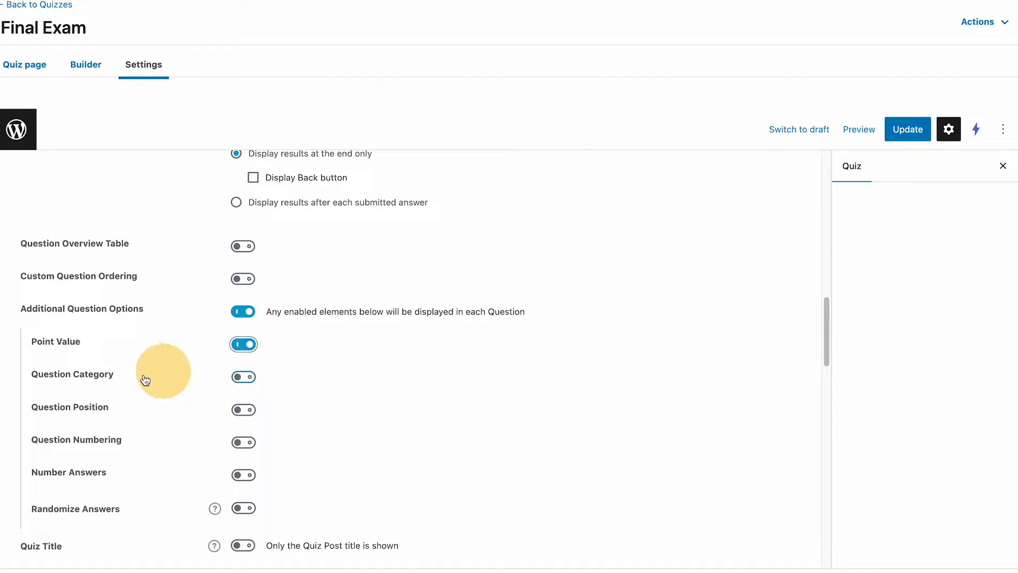
scroll(300, 381, down, 1)
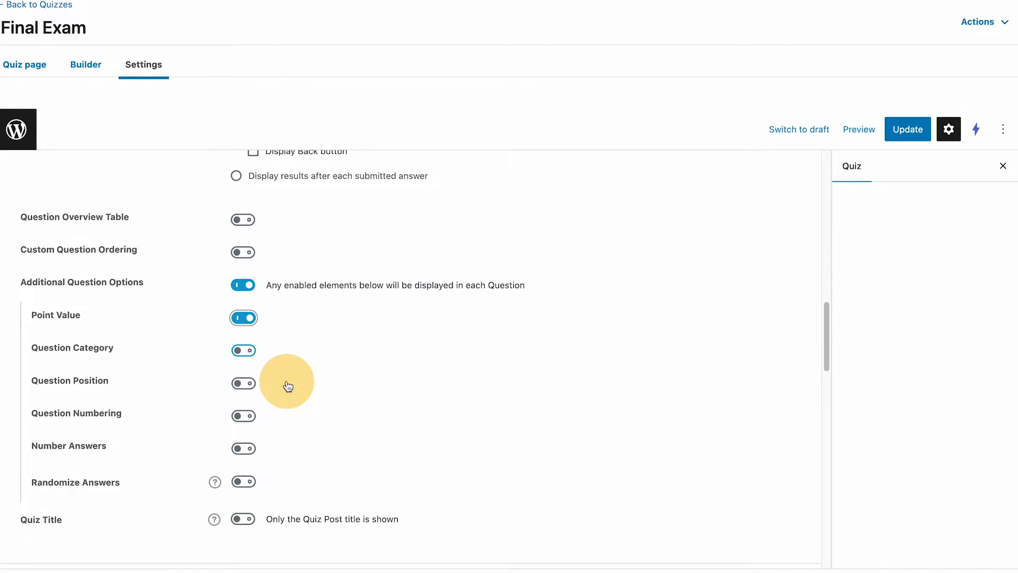
click(245, 385)
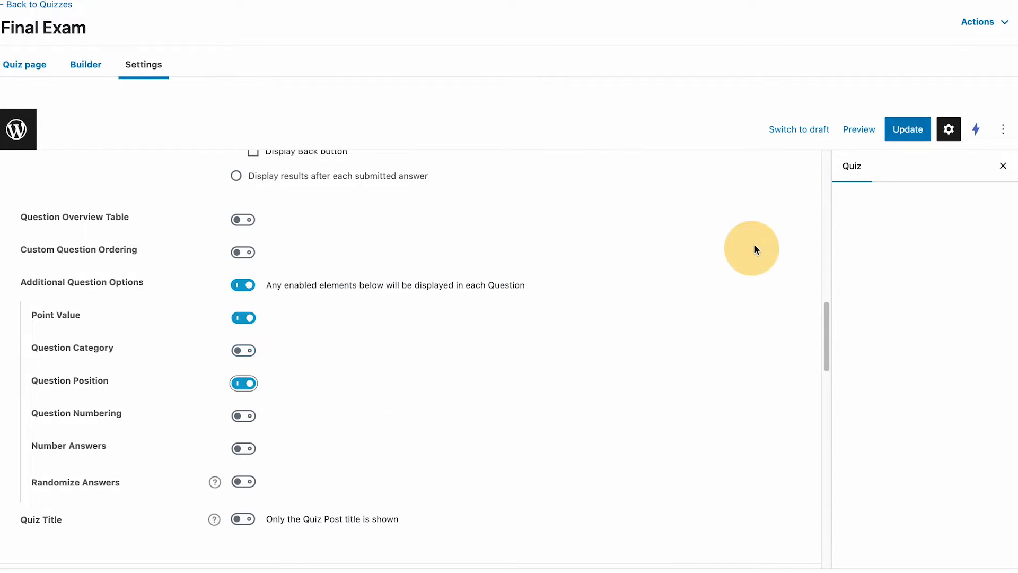
click(908, 129)
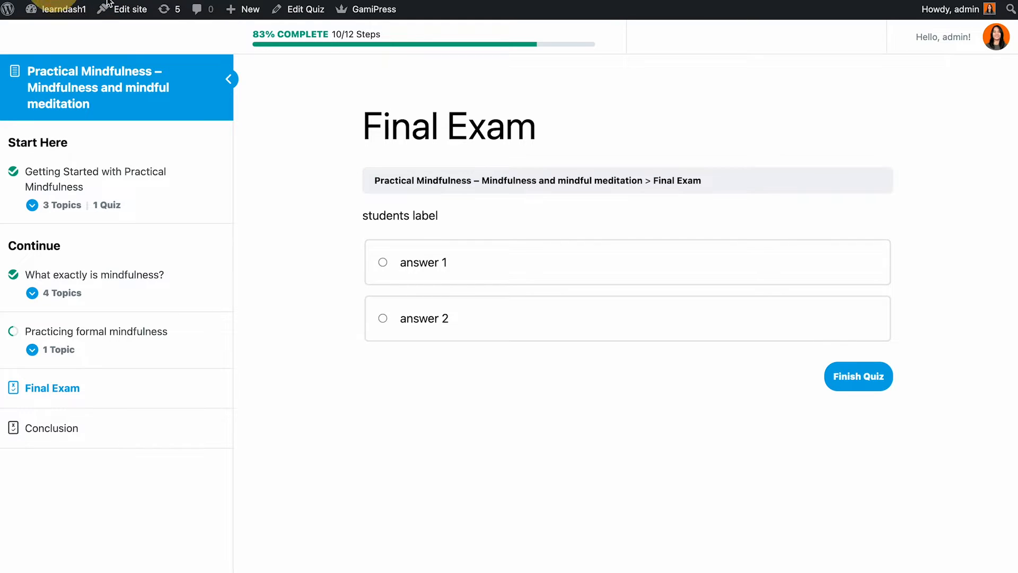
Start the Final Exam quiz on its page and check the question position and point value display.
click(411, 229)
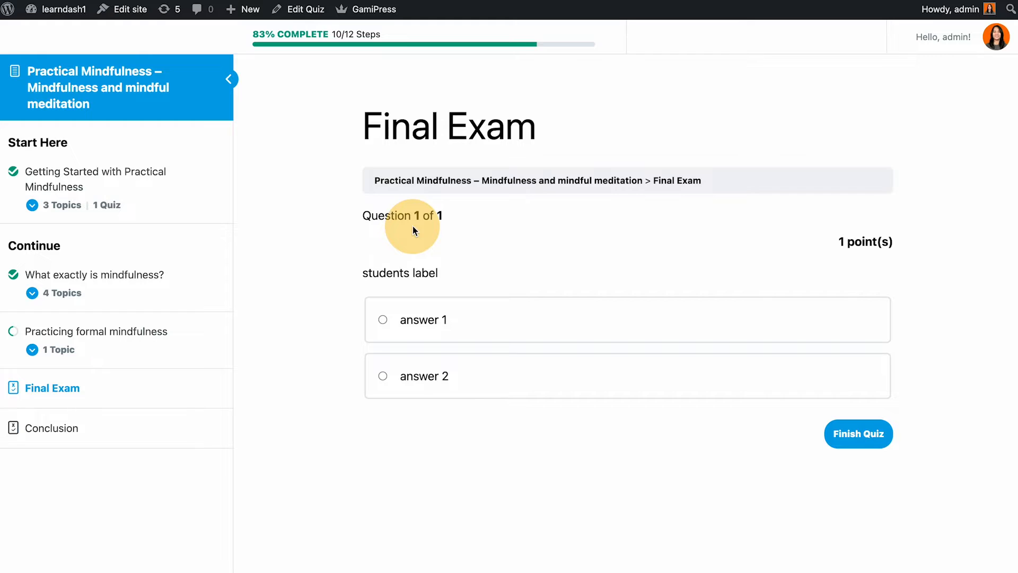
drag(362, 215, 475, 222)
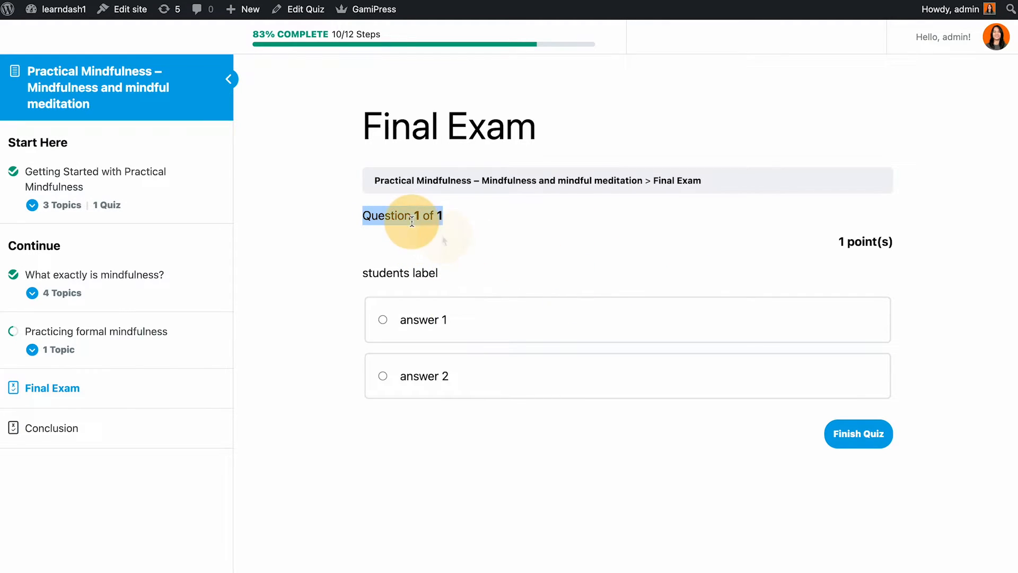
triple_click(840, 244)
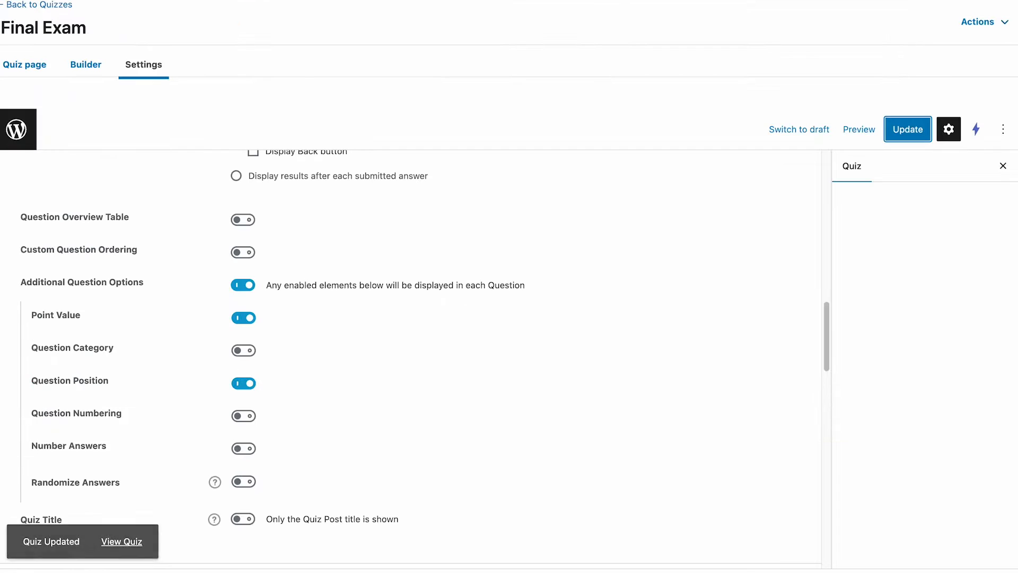
Enable Question Numbering, update the quiz and restart Final Exam on its reloaded page to check the question heading.
click(248, 416)
click(261, 419)
click(913, 133)
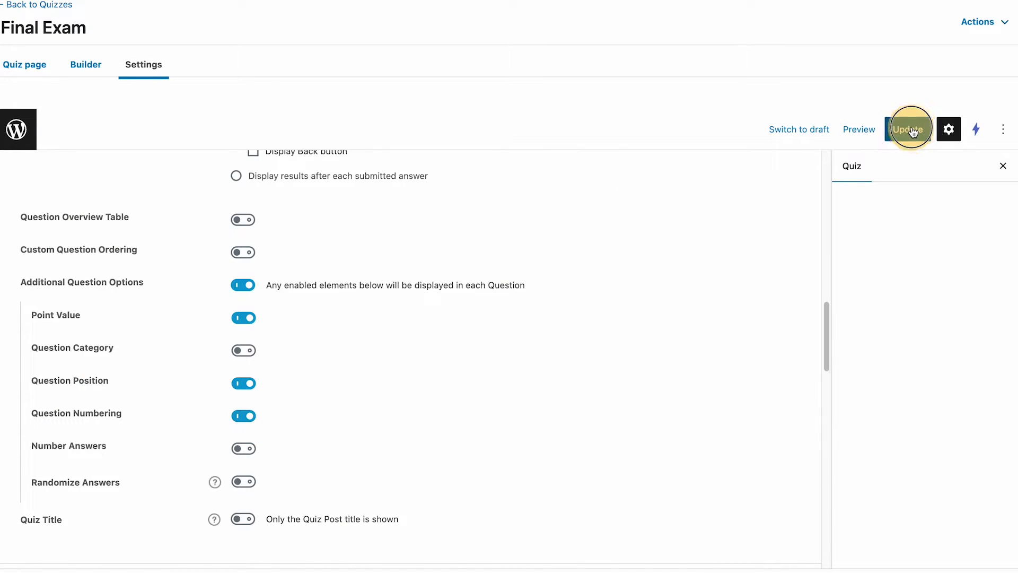
click(159, 0)
click(48, 0)
click(384, 218)
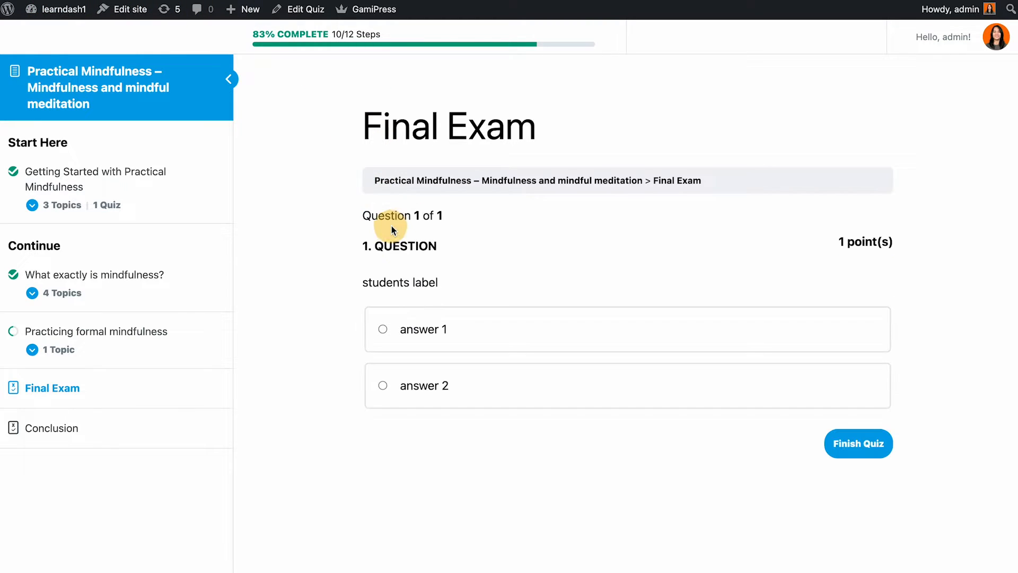
drag(355, 245, 380, 245)
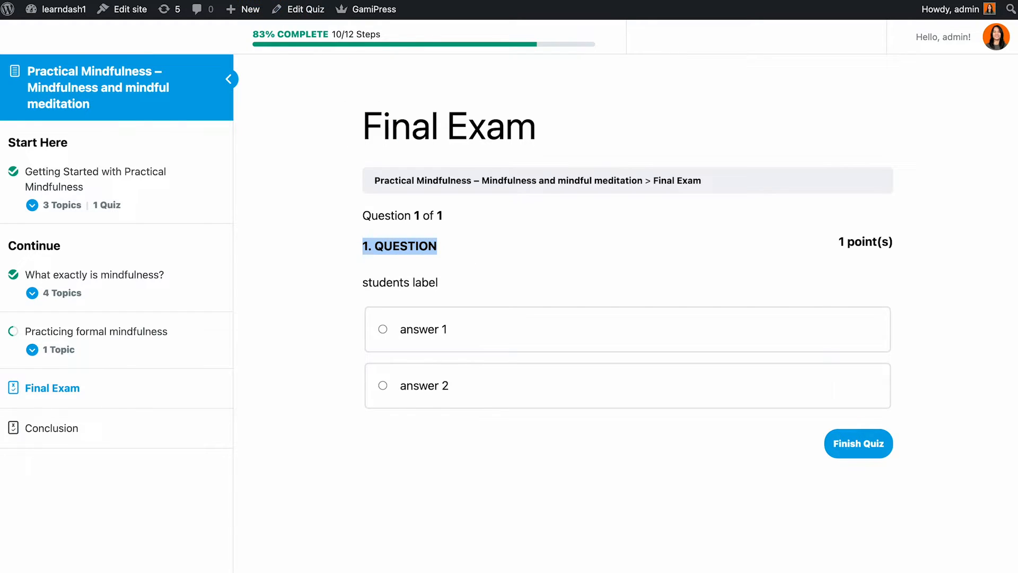
Enable Number Answers, update the quiz and restart Final Exam on its reloaded page to check the answer numbers.
click(236, 0)
click(244, 449)
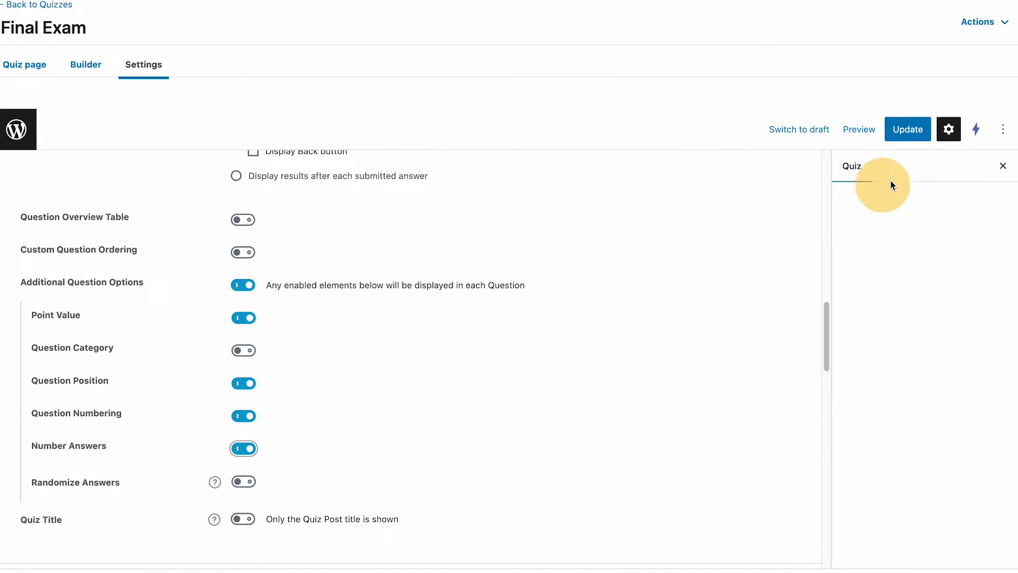
click(898, 132)
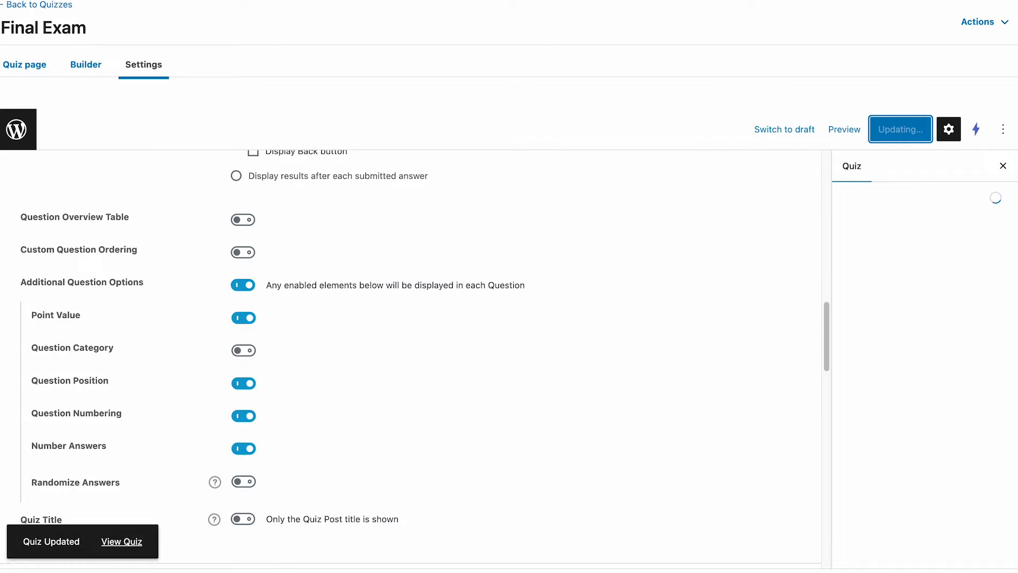
click(53, 2)
click(52, 0)
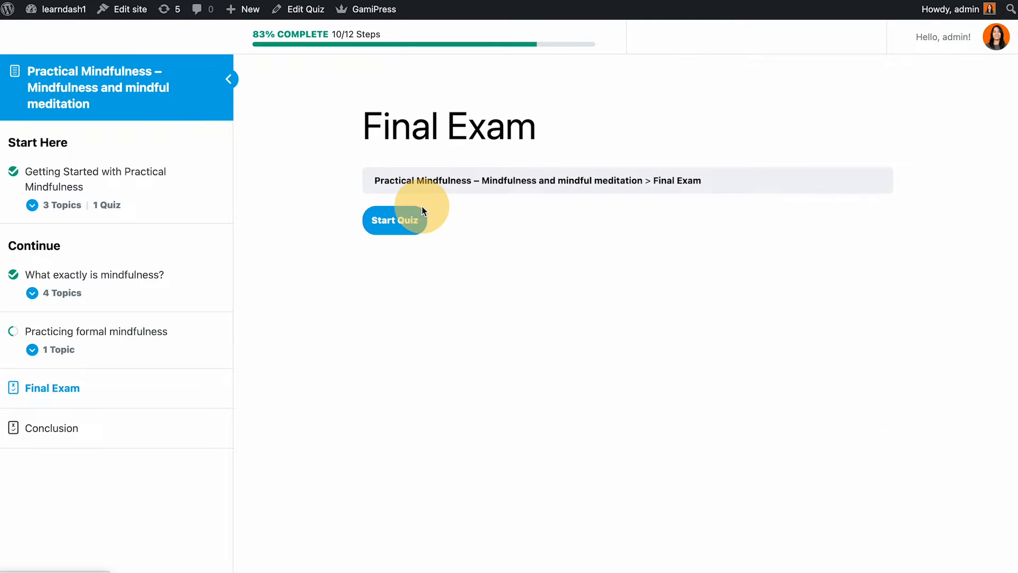
click(414, 223)
double_click(368, 317)
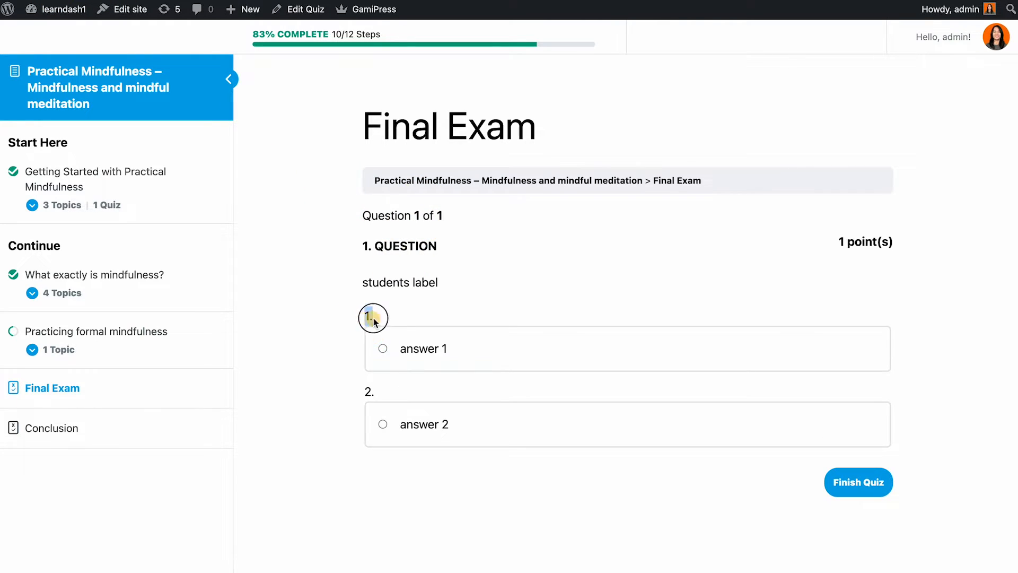
double_click(367, 392)
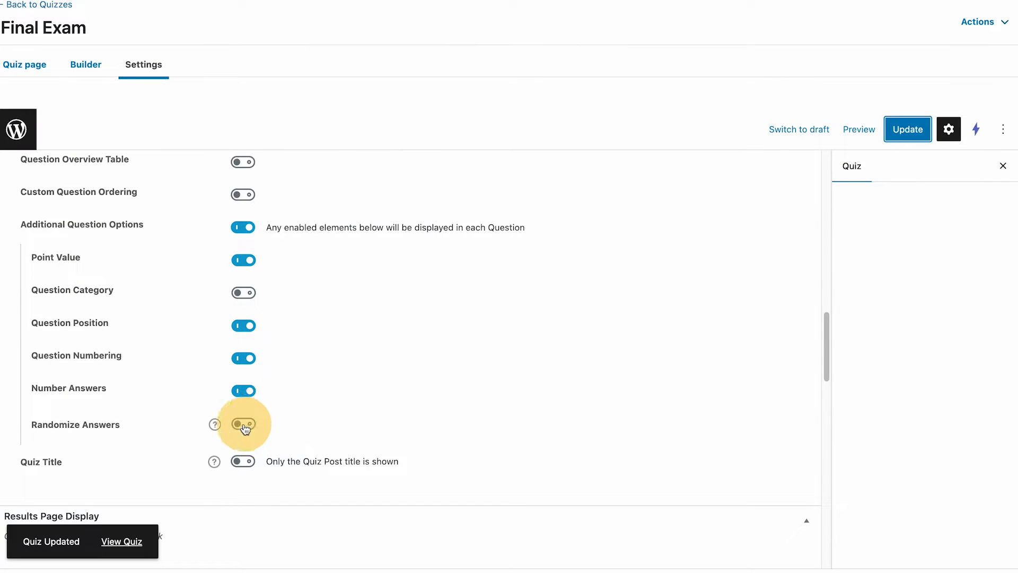
Enable Randomize Answers, update the quiz and restart Final Exam on its reloaded page to check the answer order.
click(245, 426)
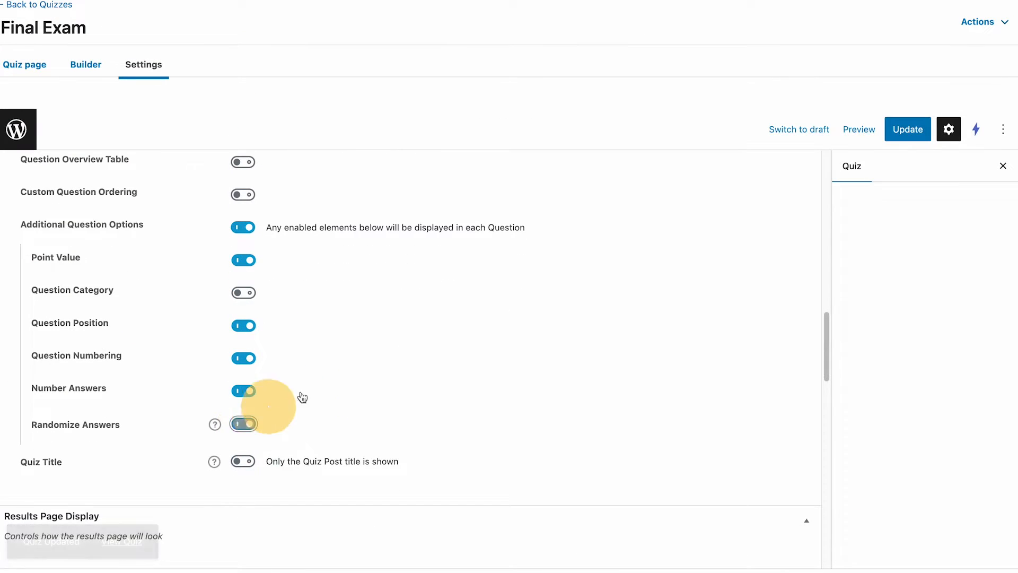
click(908, 129)
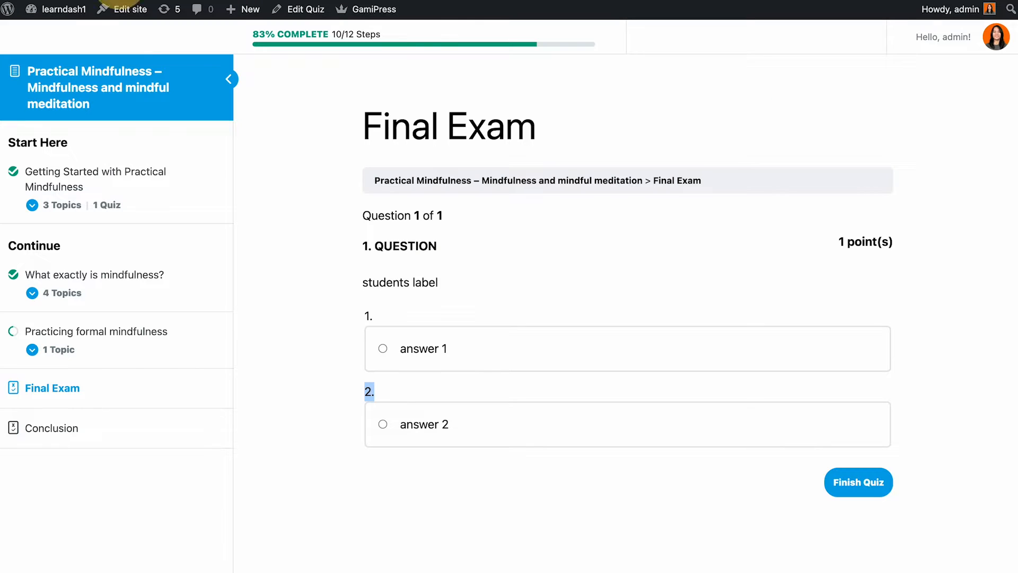
click(54, 0)
click(404, 221)
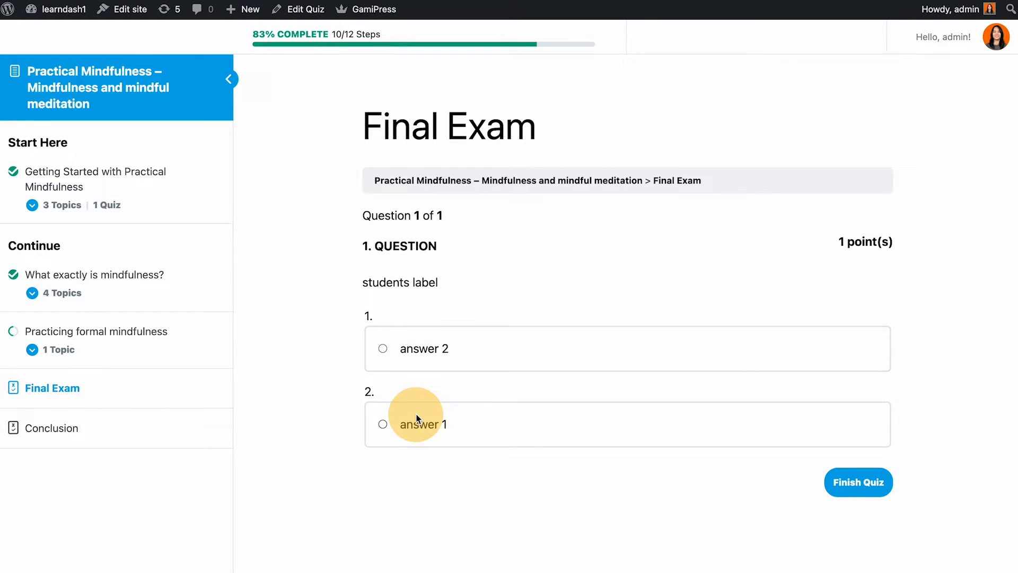
Return to the Final Exam editor and expand the admin label question in the builder to check its answer order.
click(215, 2)
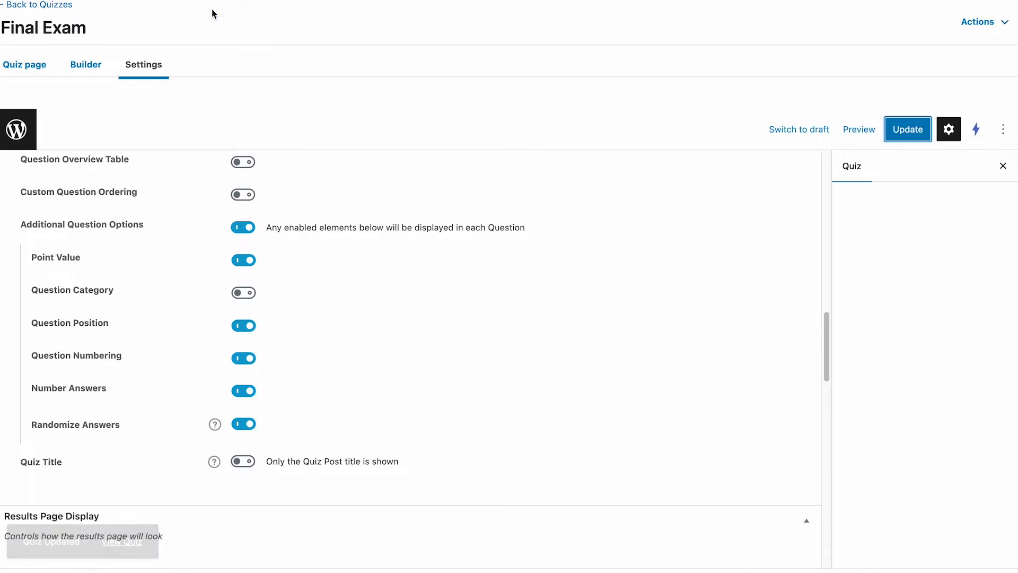
click(86, 64)
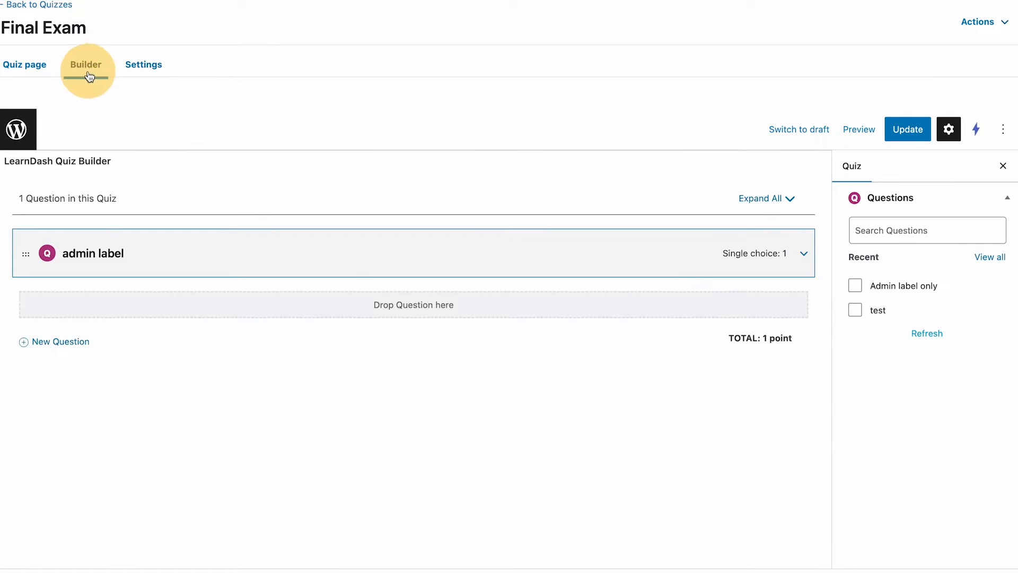
click(804, 256)
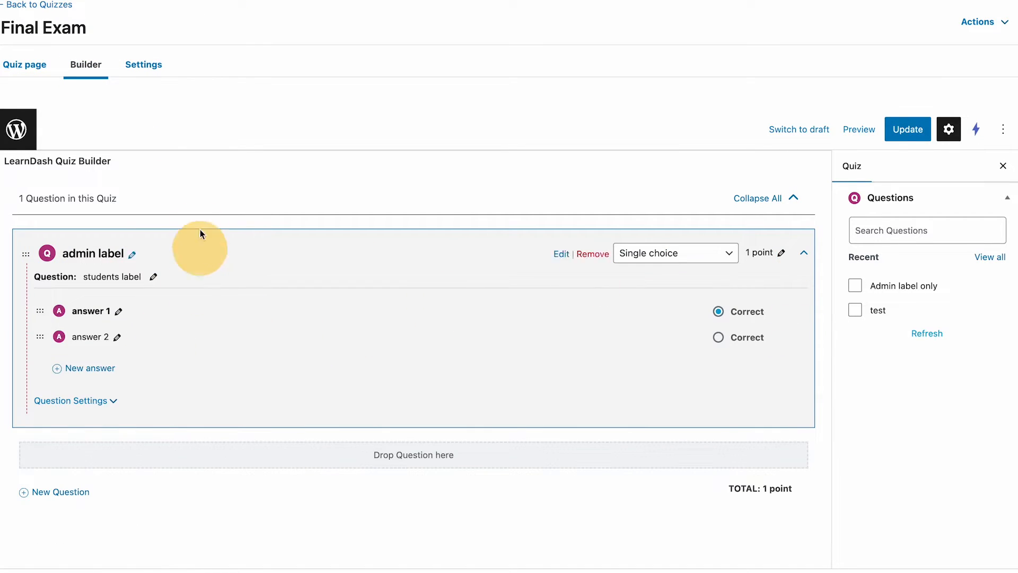
Enable Custom Question Ordering with Randomize Order for all questions in the Final Exam settings and update the quiz.
click(142, 64)
scroll(387, 371, down, 2)
scroll(386, 315, down, 15)
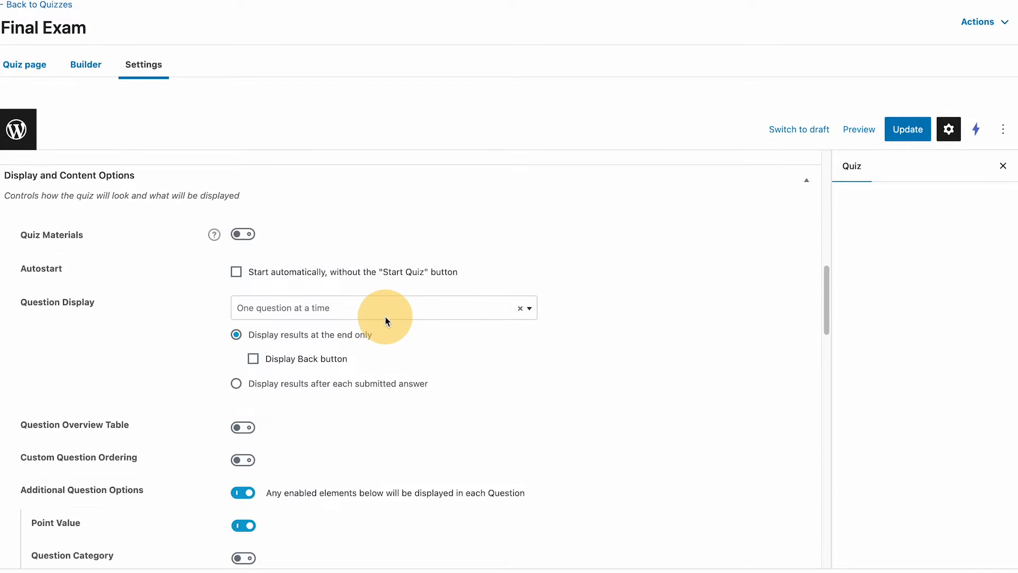
click(384, 0)
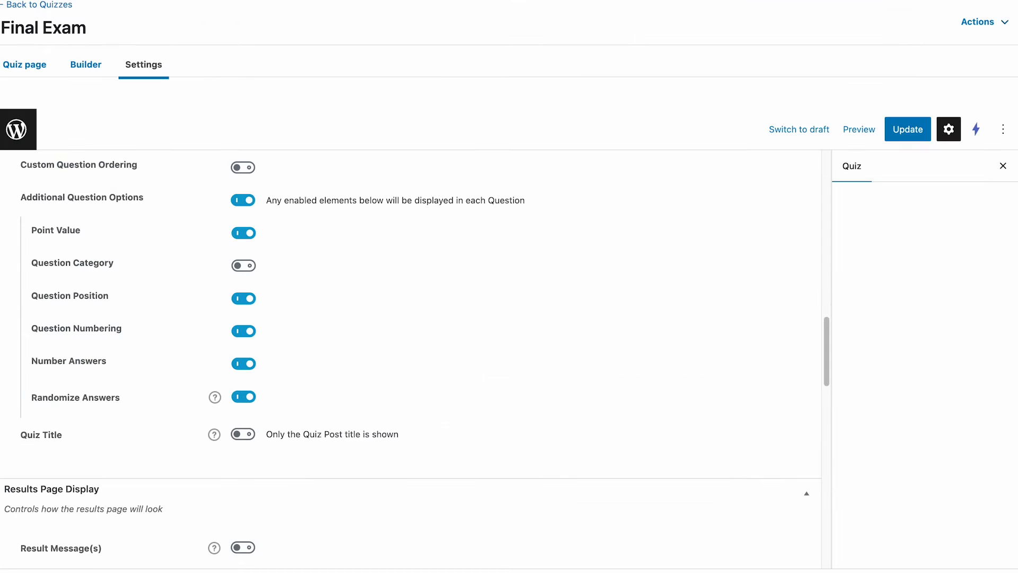
scroll(408, 264, up, 5)
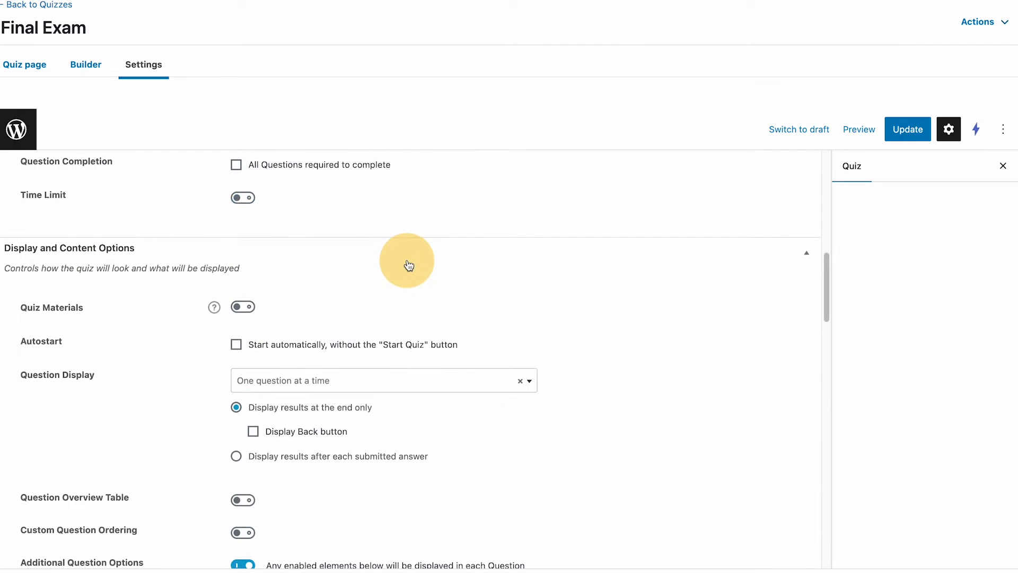
scroll(408, 263, down, 4)
click(243, 328)
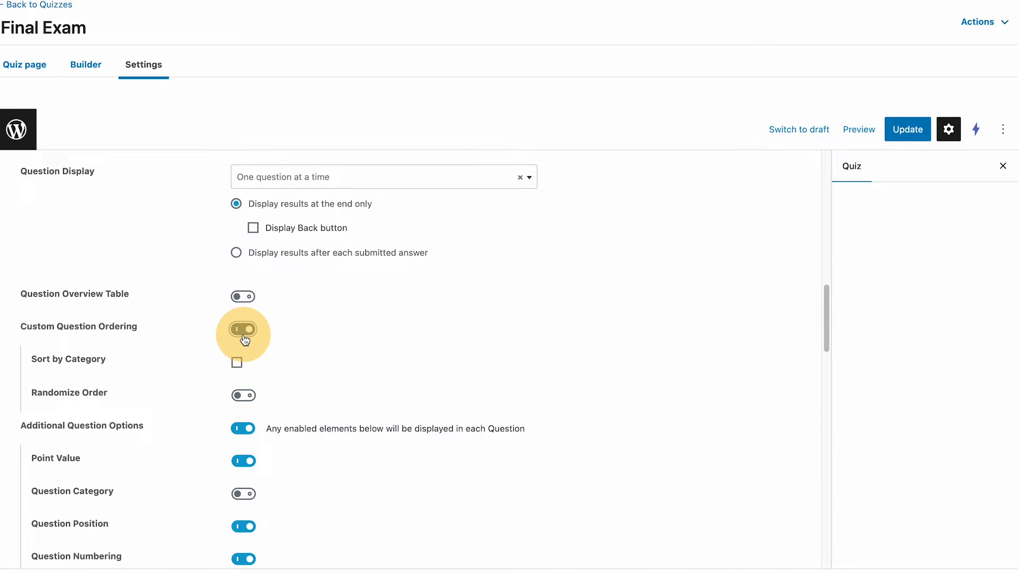
click(243, 395)
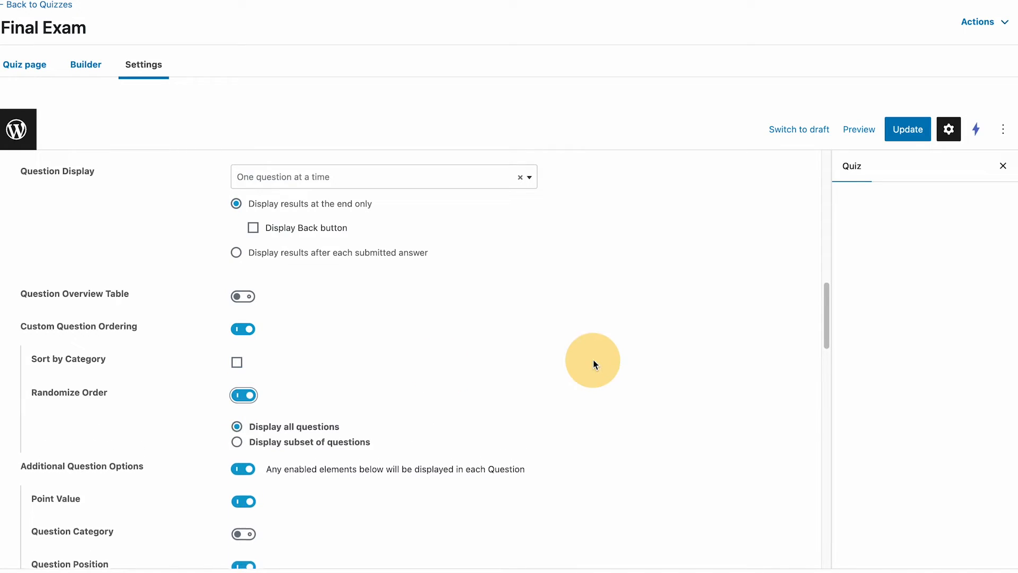
scroll(471, 400, down, 1)
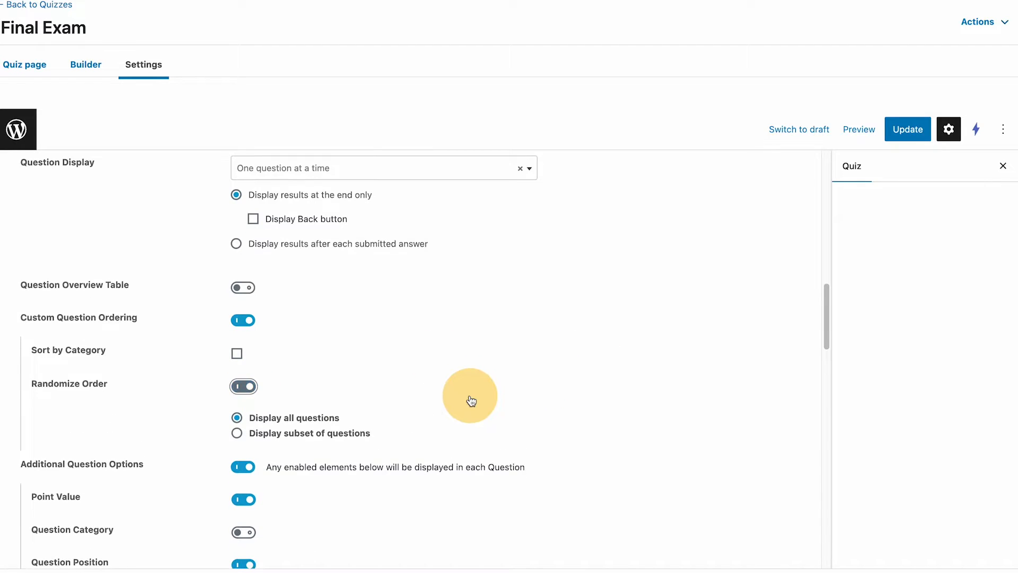
click(907, 130)
Enable Result Message(s) in the results page display settings and show the option's help text.
scroll(597, 376, down, 10)
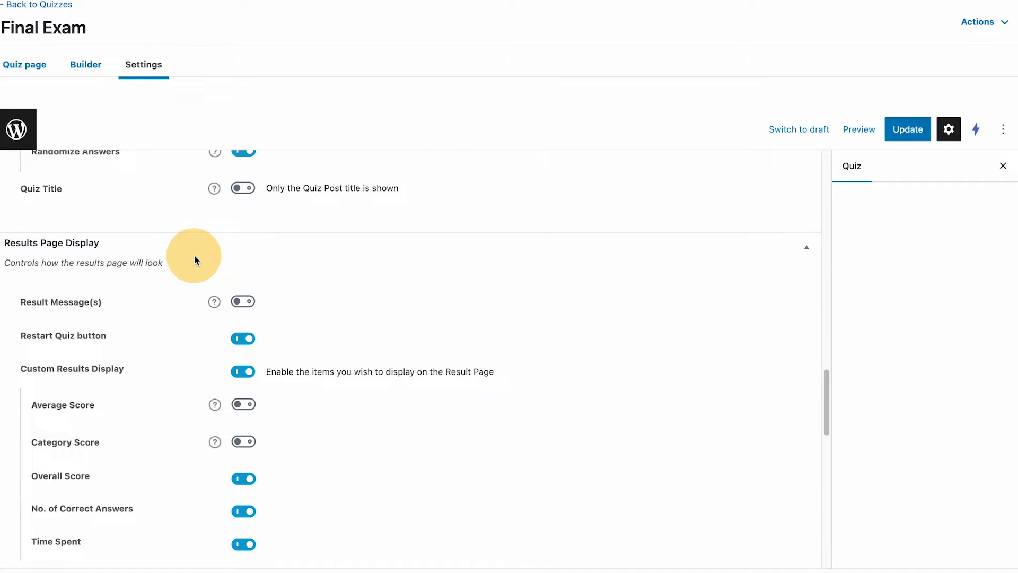
click(236, 302)
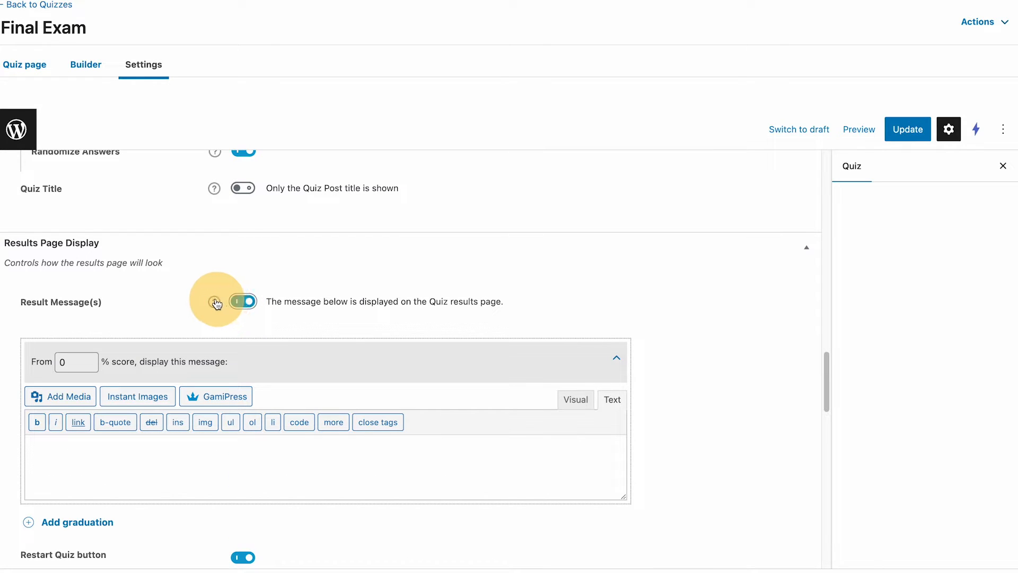
click(214, 303)
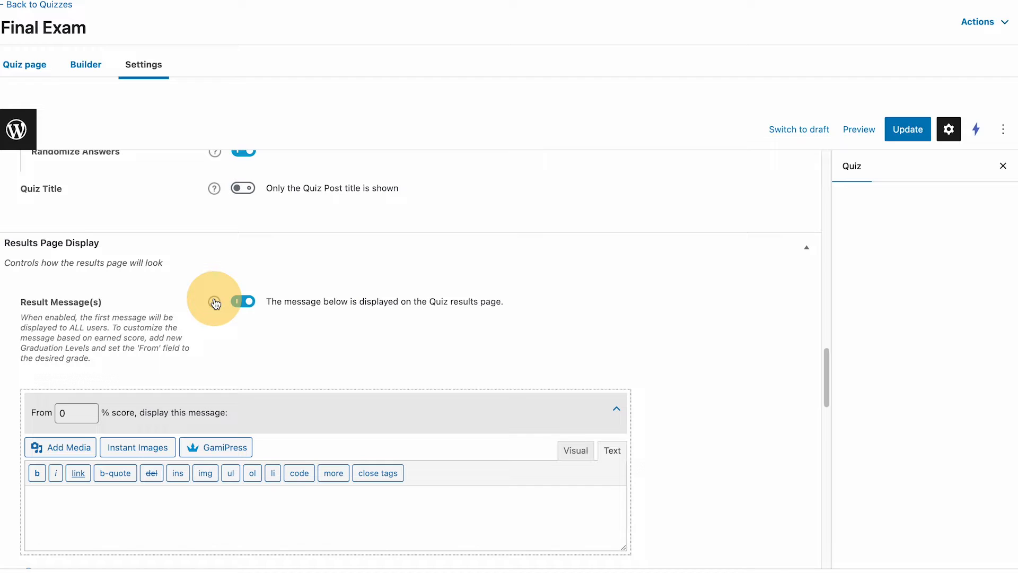
Add a second result message graduation and set its starting score to 80%.
scroll(107, 367, down, 1)
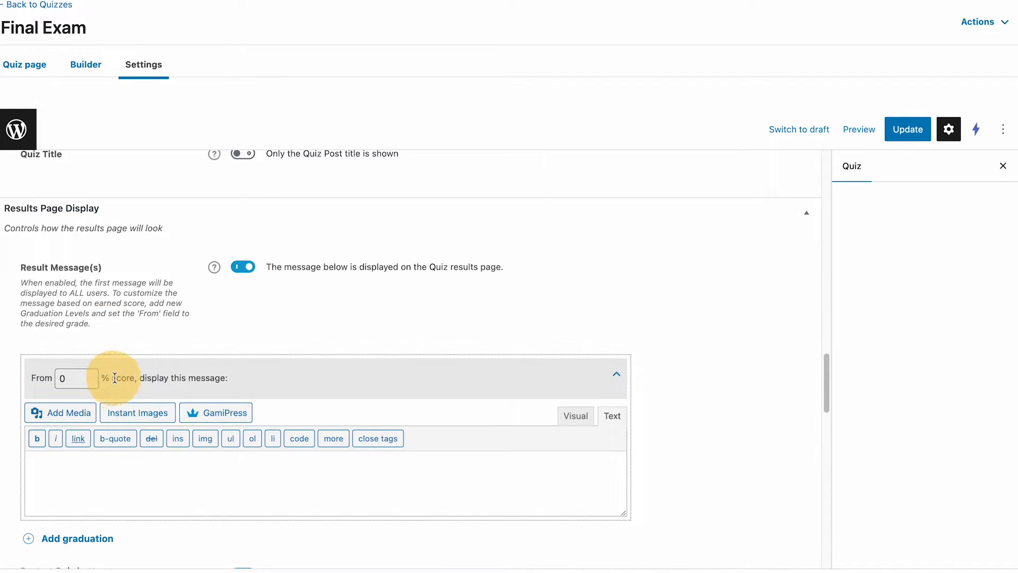
scroll(470, 352, down, 4)
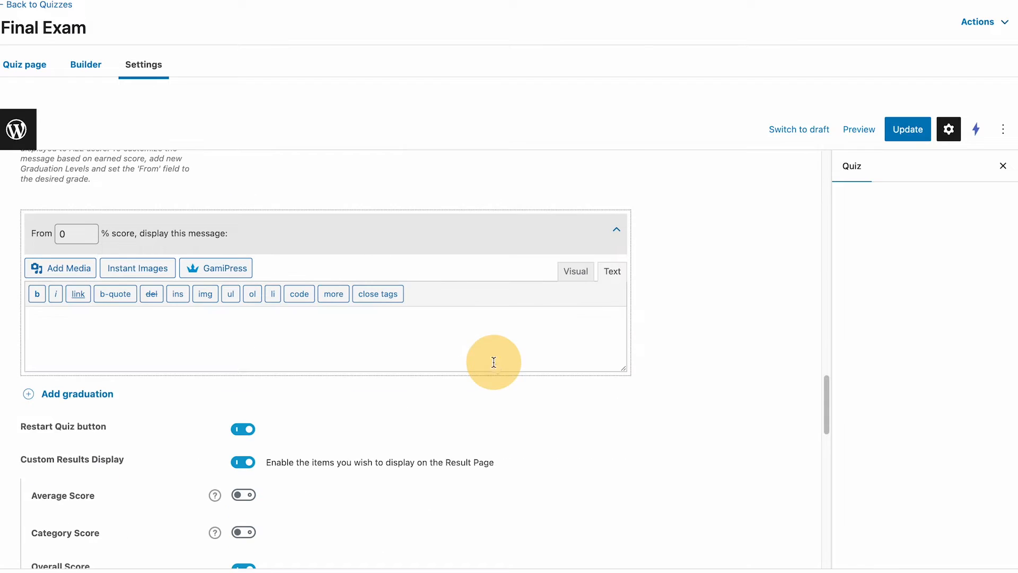
click(78, 394)
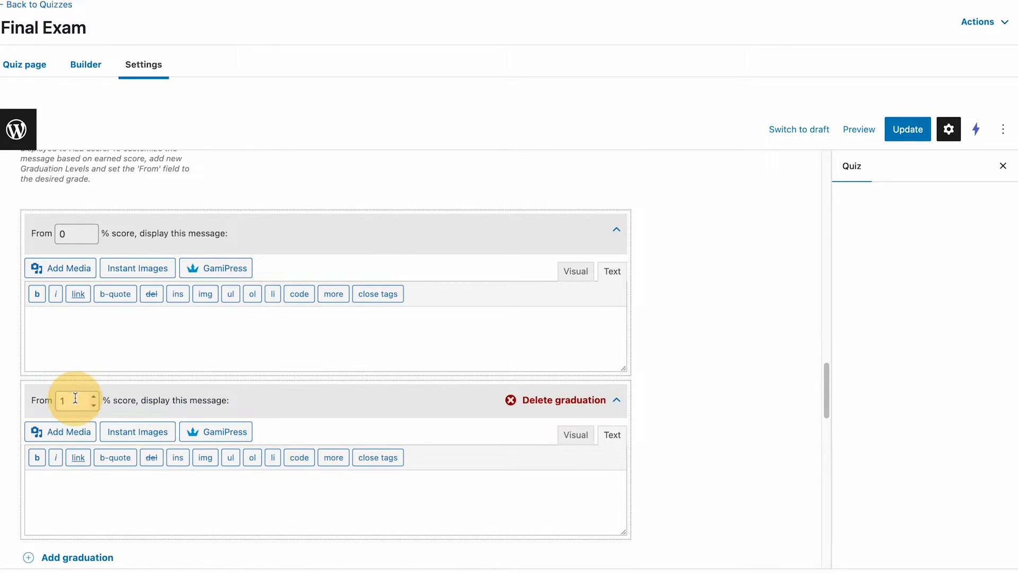
click(68, 401)
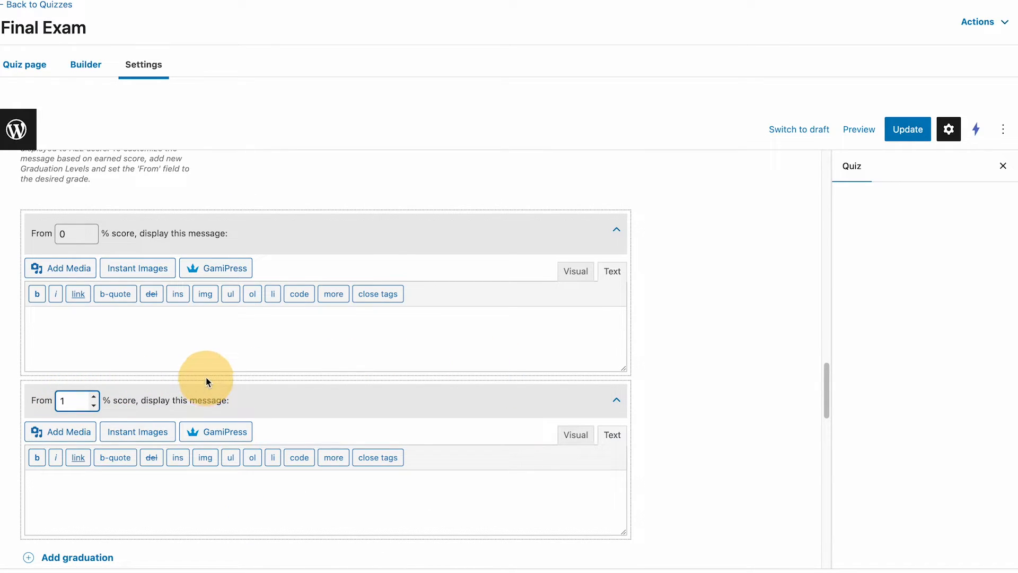
text(00)
click(236, 495)
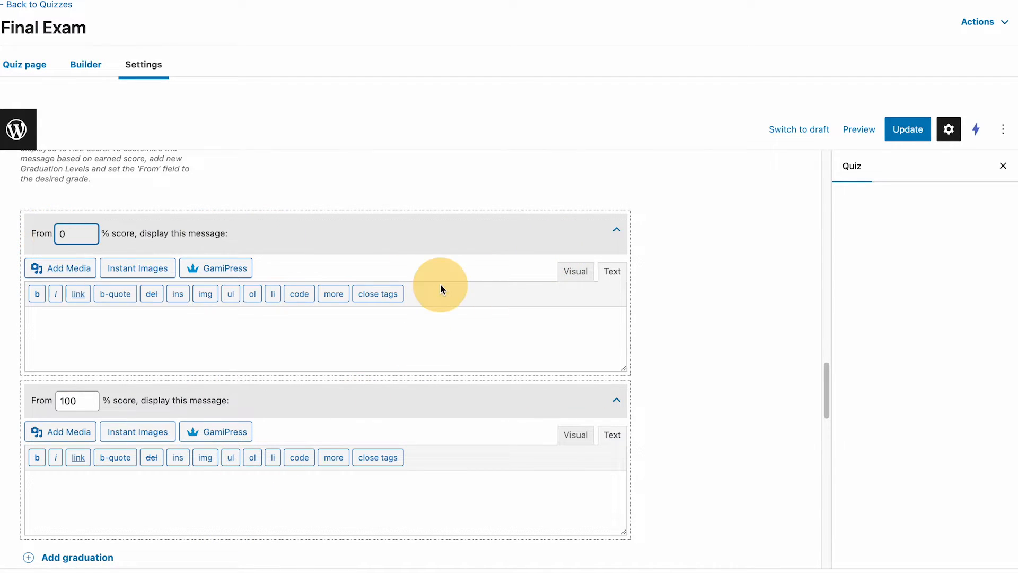
click(69, 401)
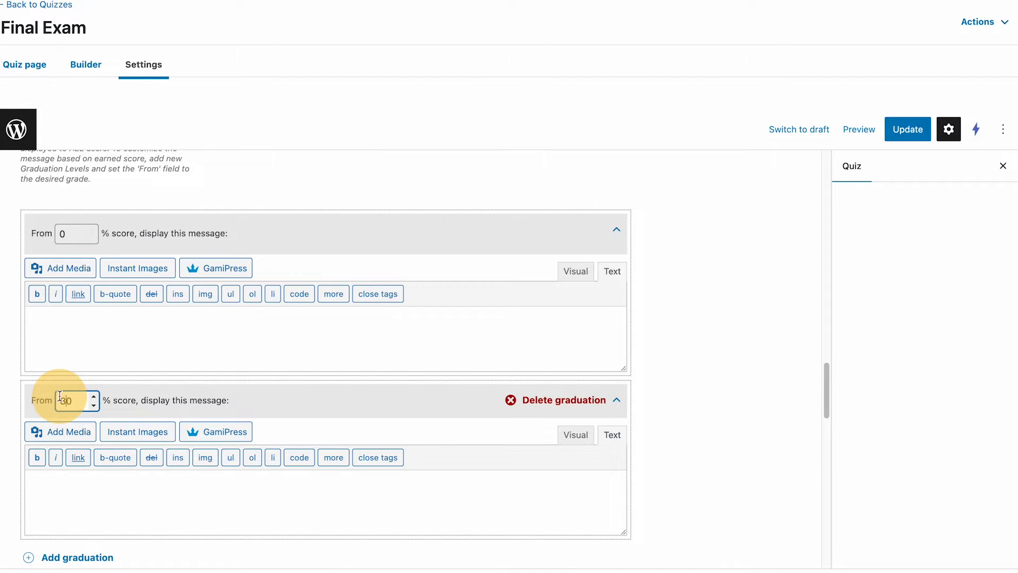
Enter "Continue!" as the message from 0% and "You did great!" as the message from 80%.
click(138, 323)
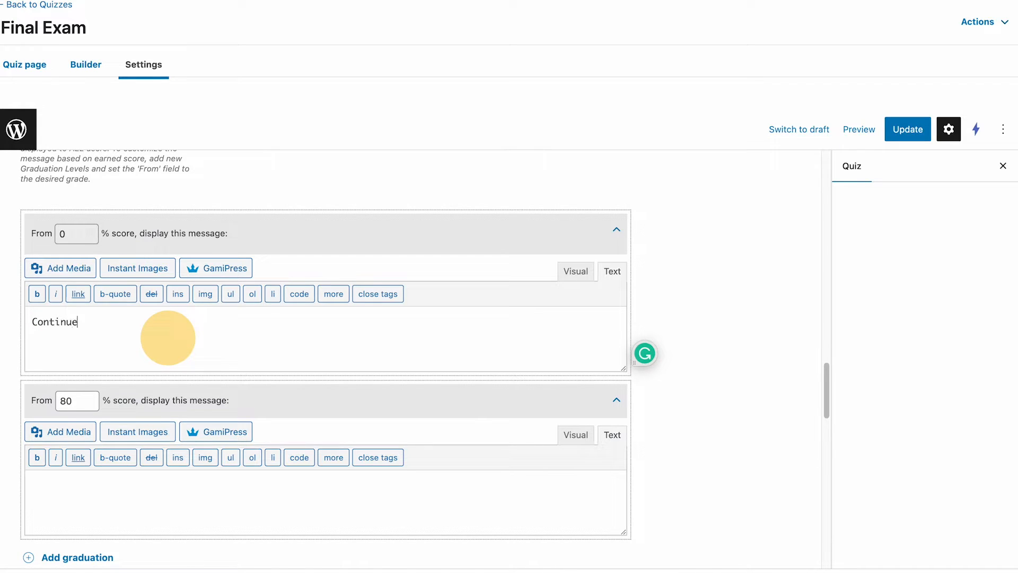
click(180, 504)
text(You did great!)
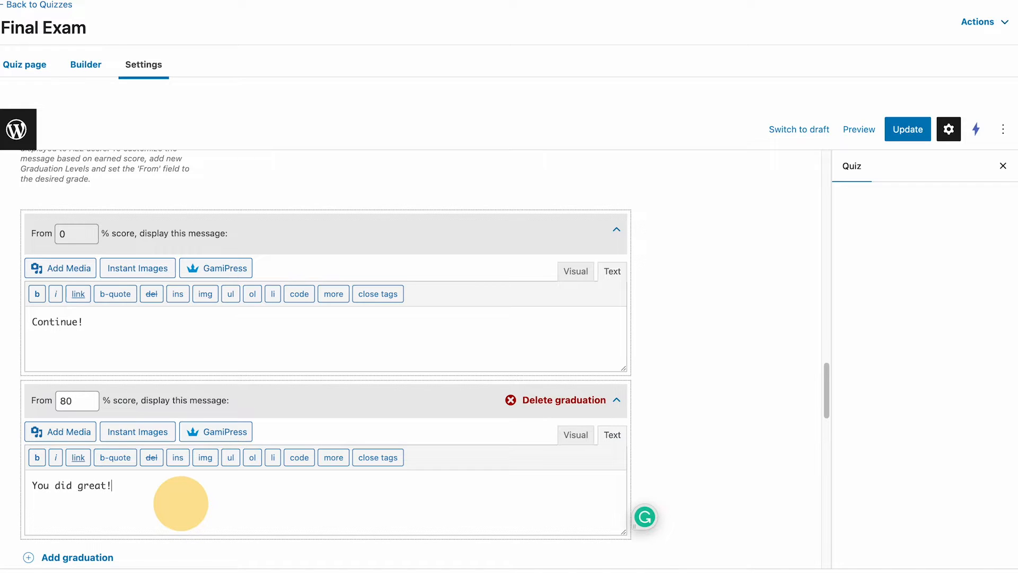
scroll(243, 371, up, 2)
scroll(387, 245, down, 4)
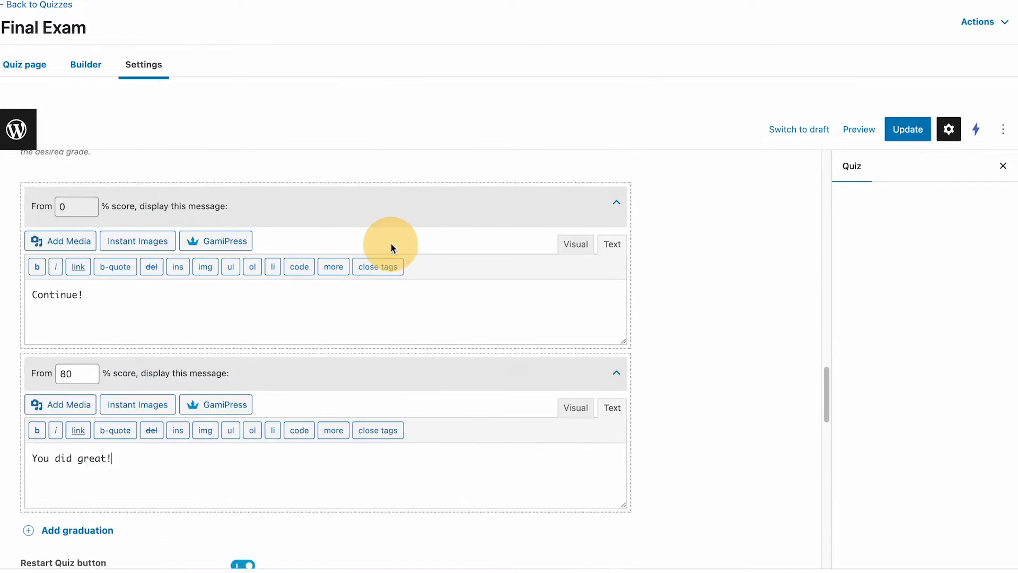
scroll(345, 303, up, 3)
scroll(345, 303, down, 3)
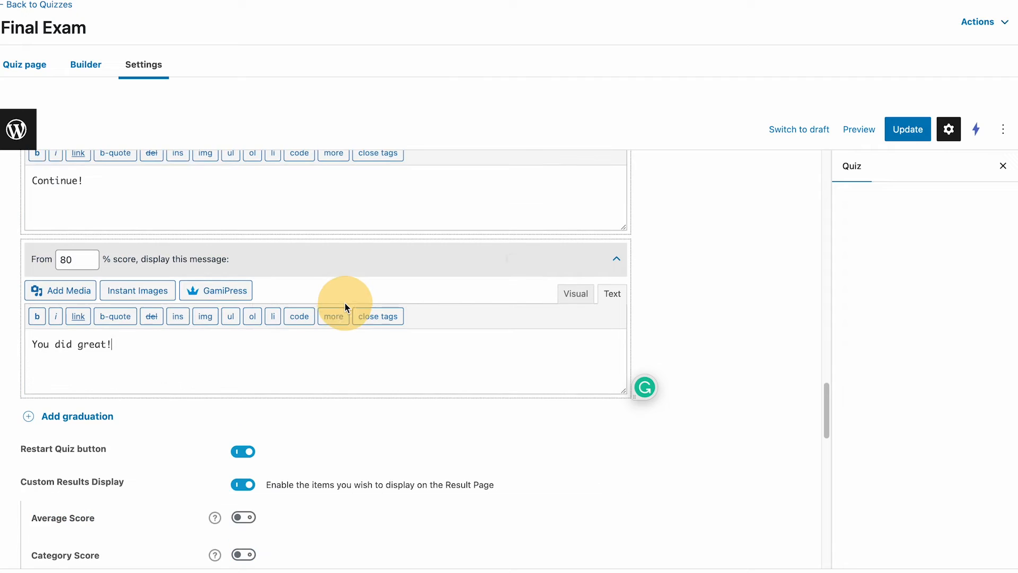
Add a third result message graduation and delete it again.
click(91, 418)
scroll(366, 329, down, 3)
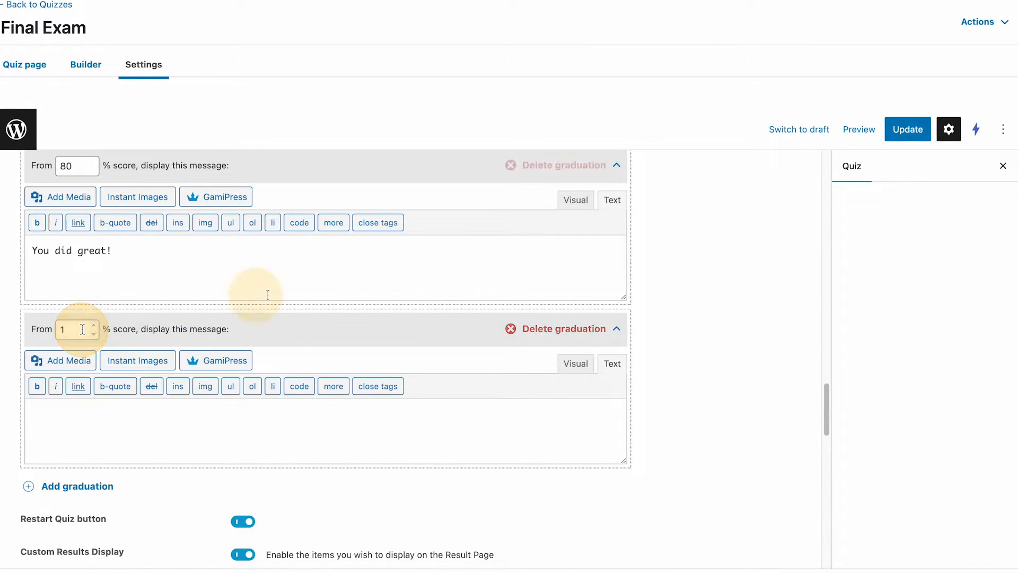
click(596, 329)
scroll(390, 398, up, 2)
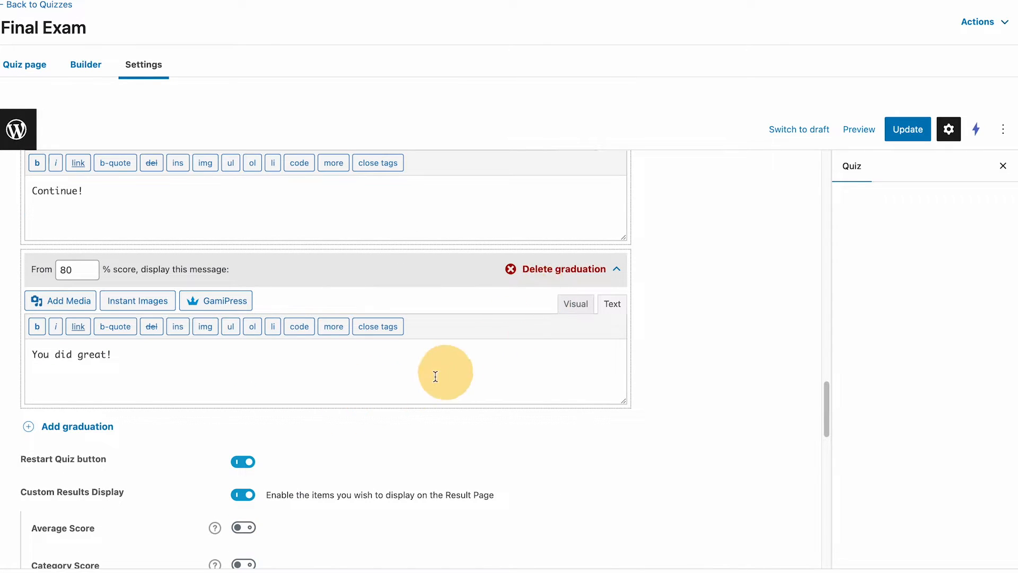
Update the quiz and take Final Exam on its reloaded page, submitting answer 2 to test the result message.
click(910, 130)
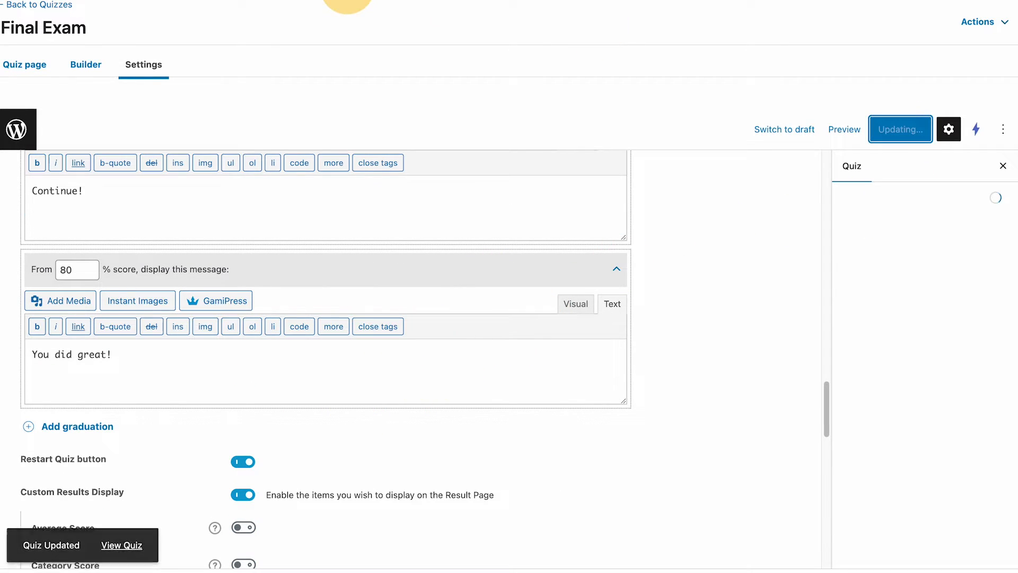
click(80, 64)
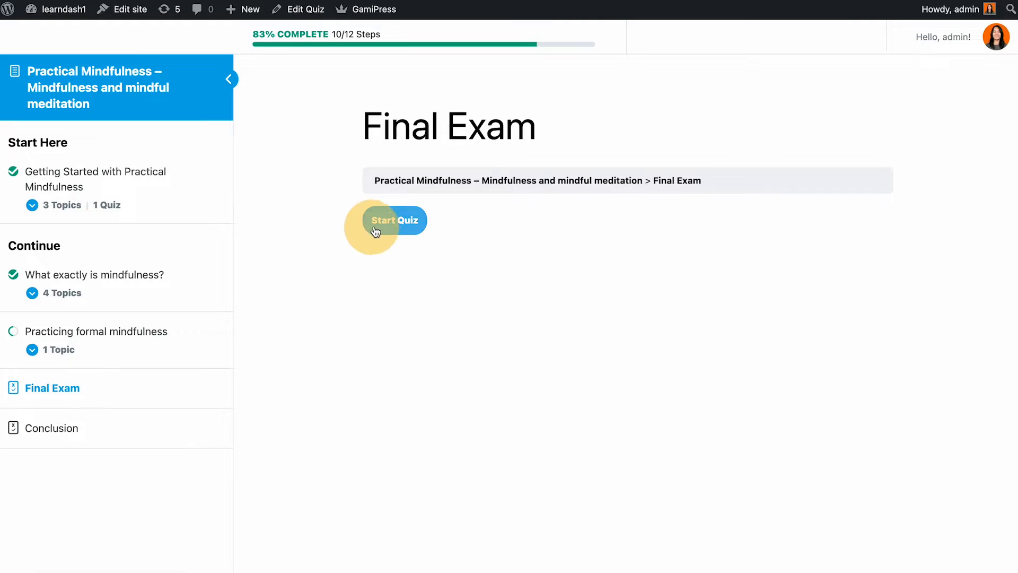
click(373, 226)
click(444, 427)
click(858, 484)
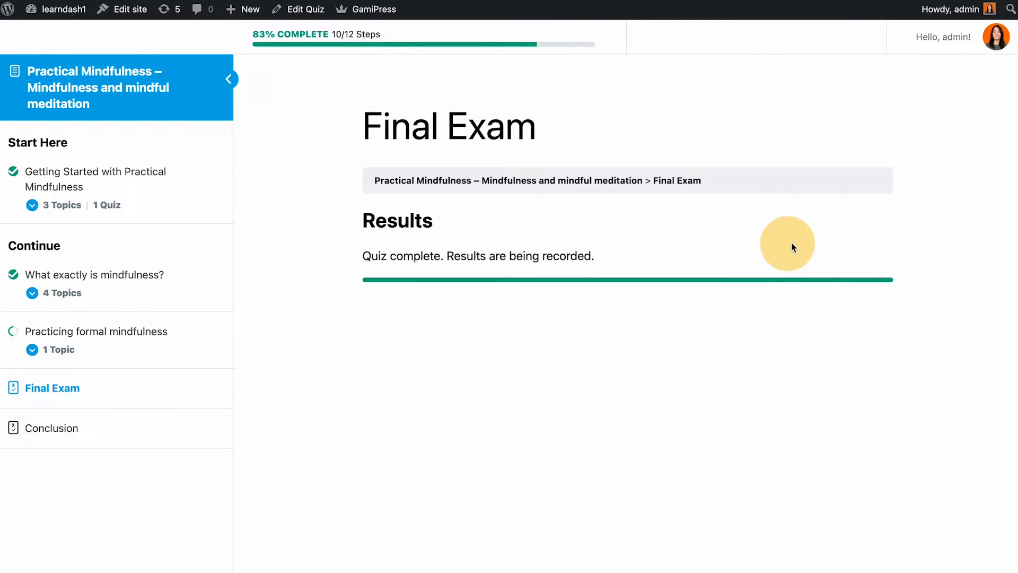
View the answered question on the Final Exam results page to review the correct and chosen answers.
click(597, 427)
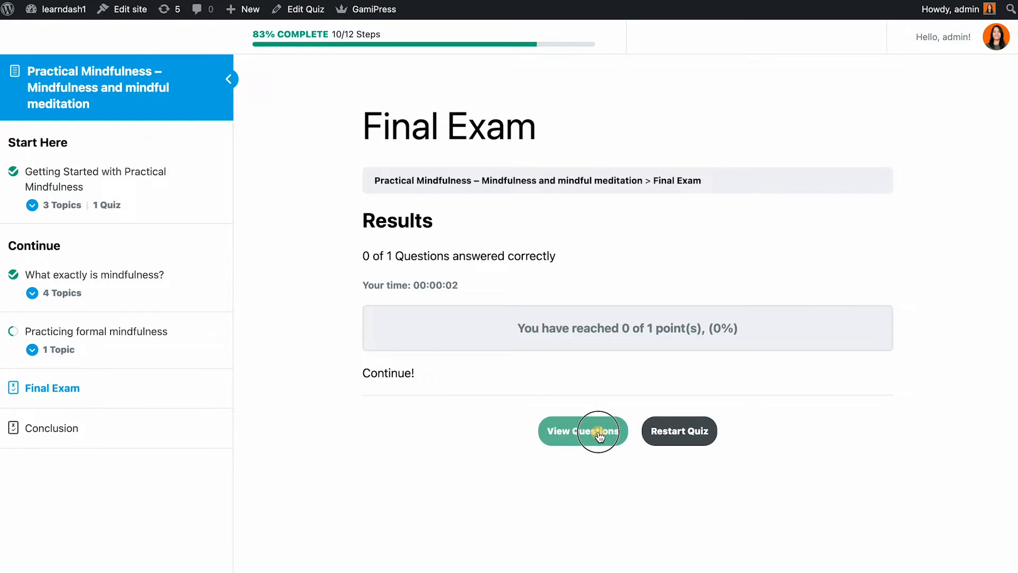
scroll(950, 361, down, 5)
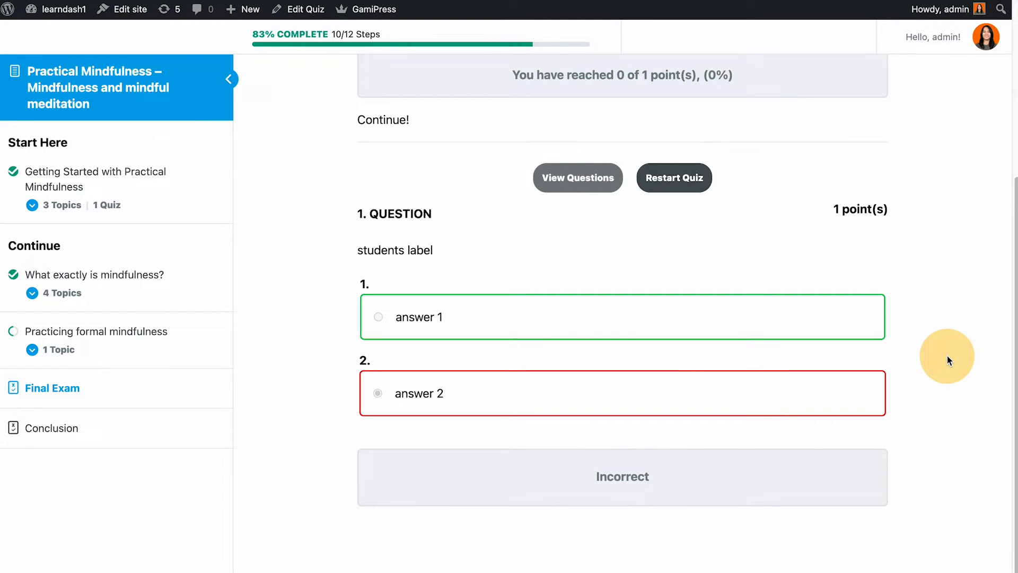
scroll(944, 350, up, 5)
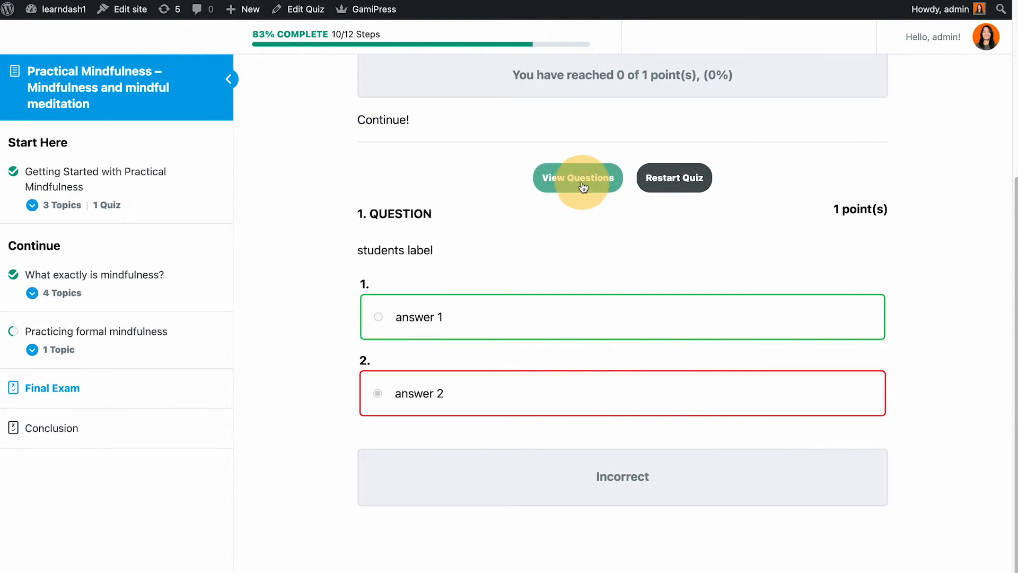
Restart Final Exam from the results page and finish it with answer 2 selected.
click(660, 178)
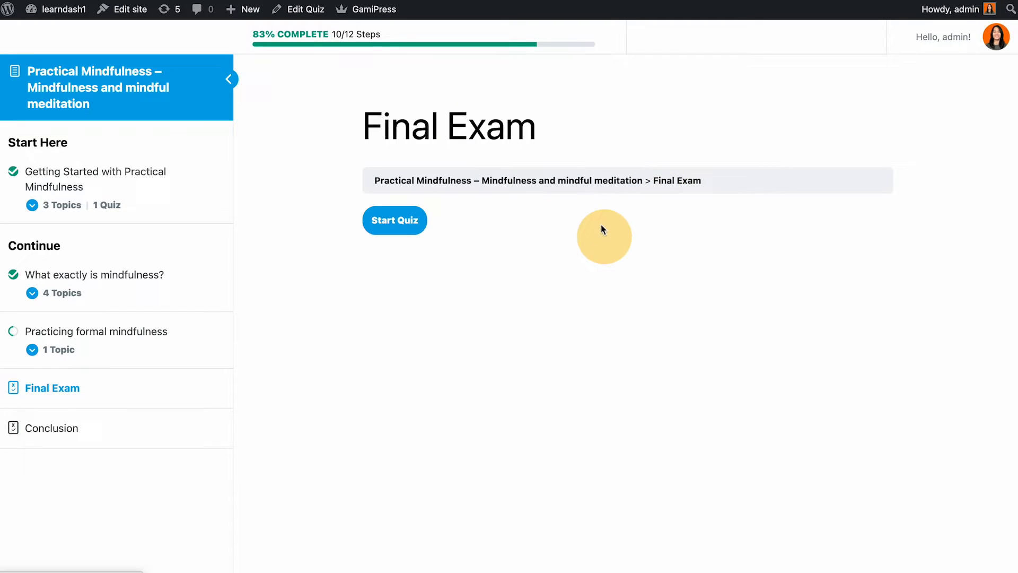
click(395, 220)
click(421, 348)
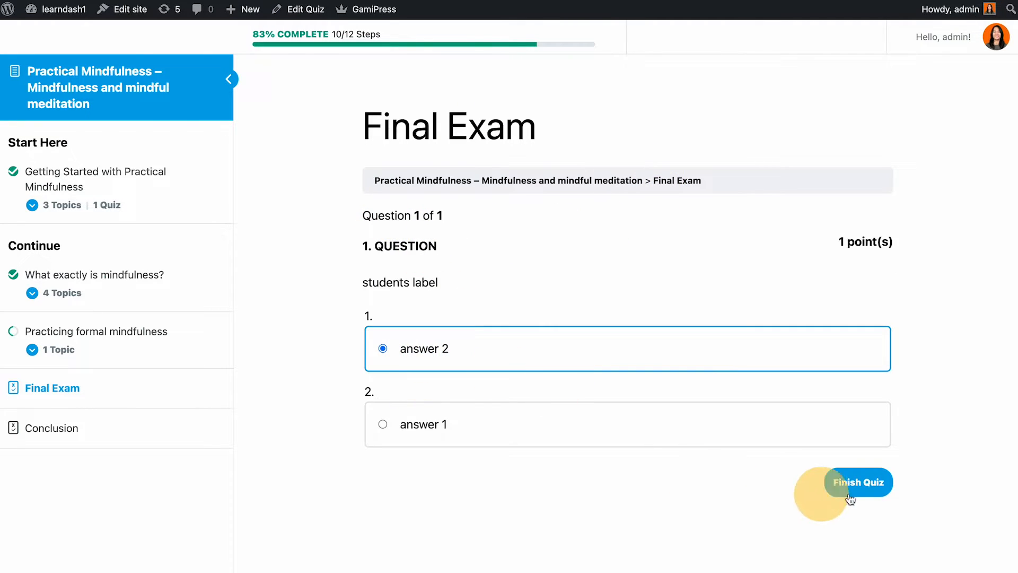
click(870, 483)
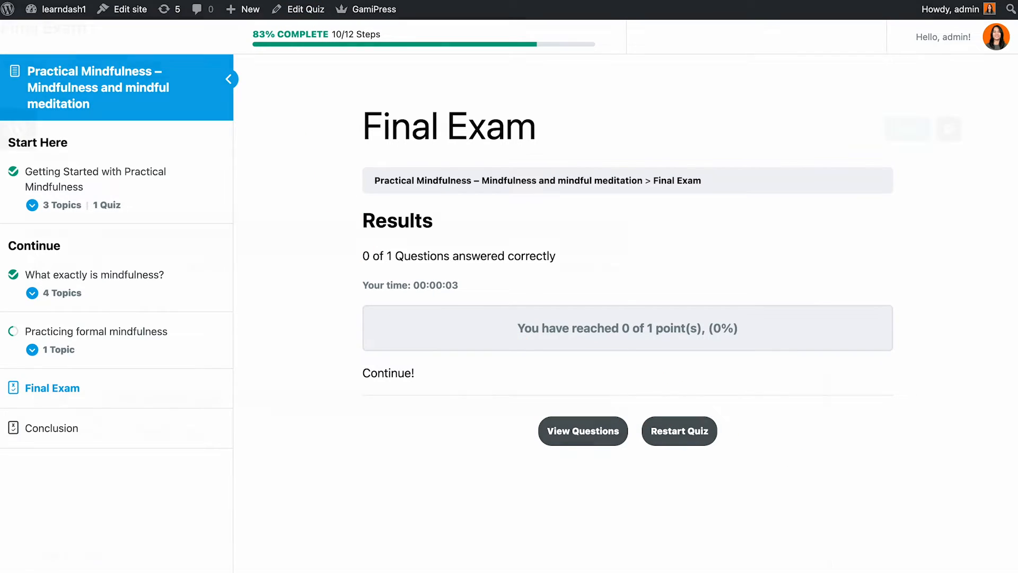
Add another result message graduation in the Final Exam settings and delete it again.
click(315, 1)
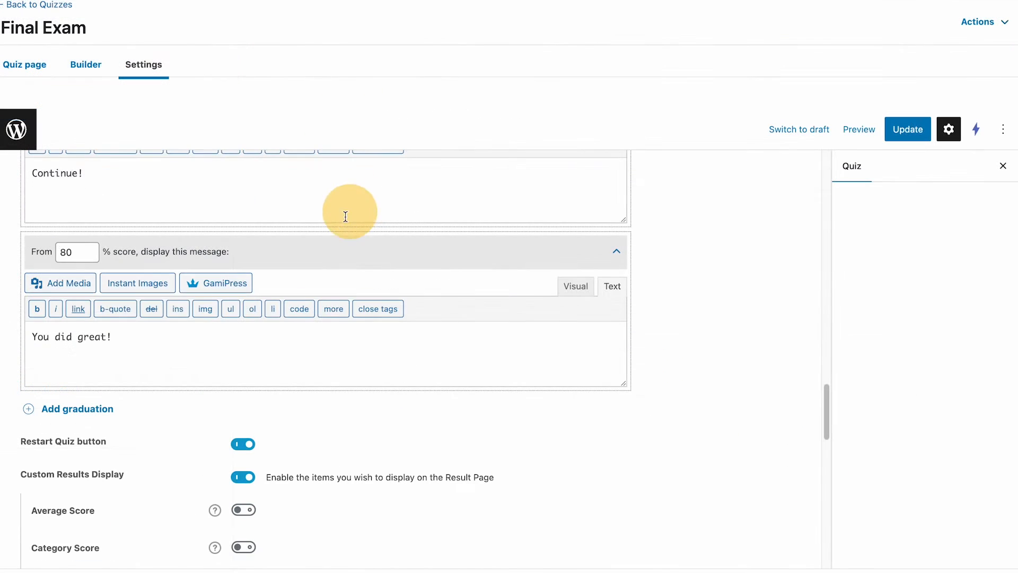
click(69, 408)
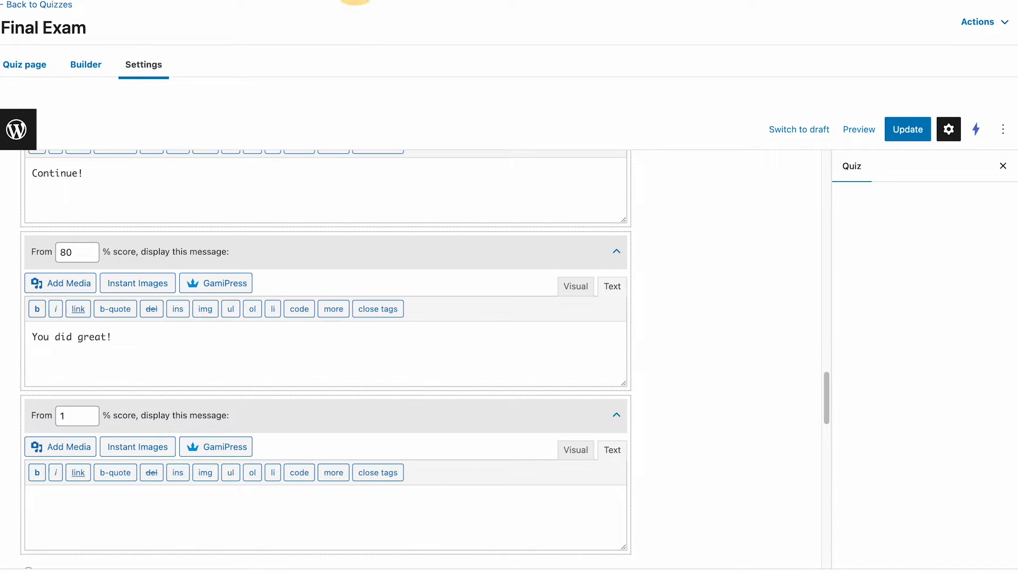
click(355, 2)
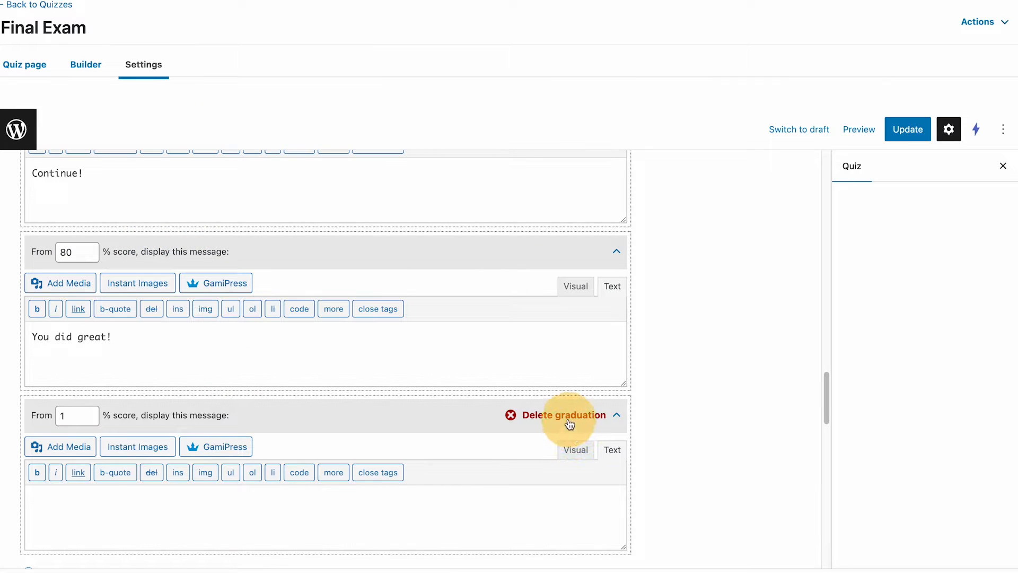
click(563, 415)
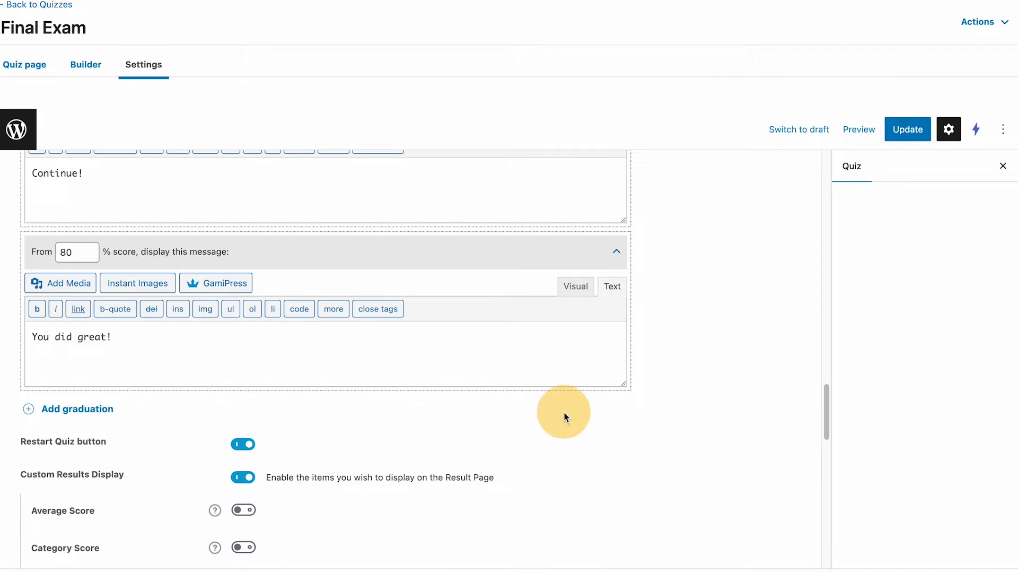
Set the score threshold of the "You did great!" message to 100%, update the quiz, and review both result messages.
click(66, 252)
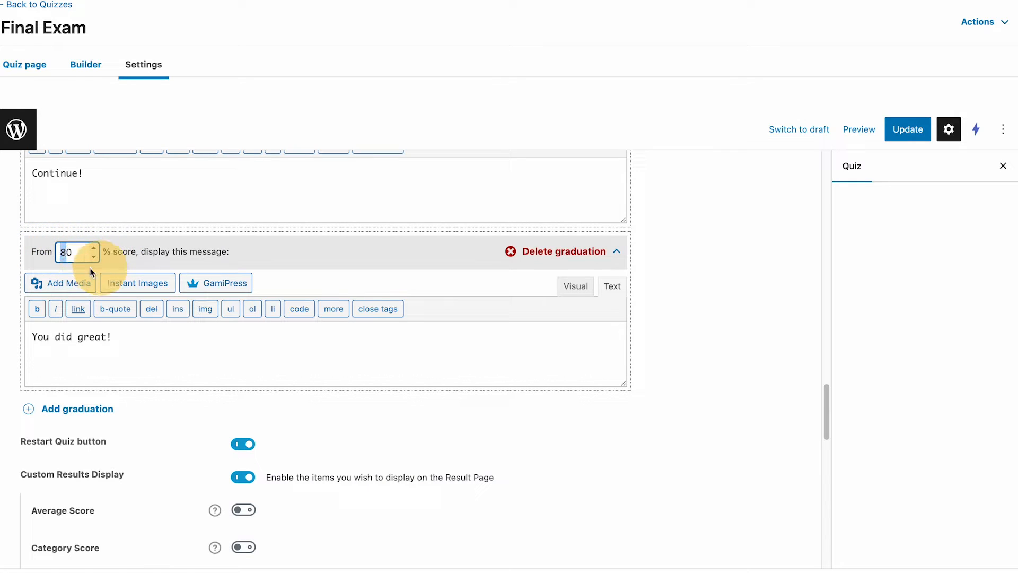
text(100)
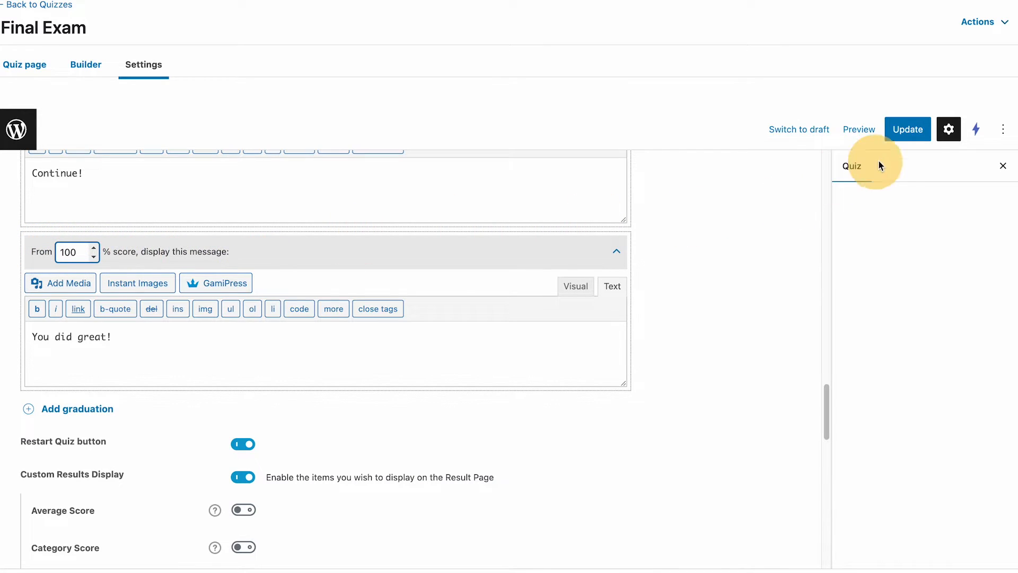
click(908, 129)
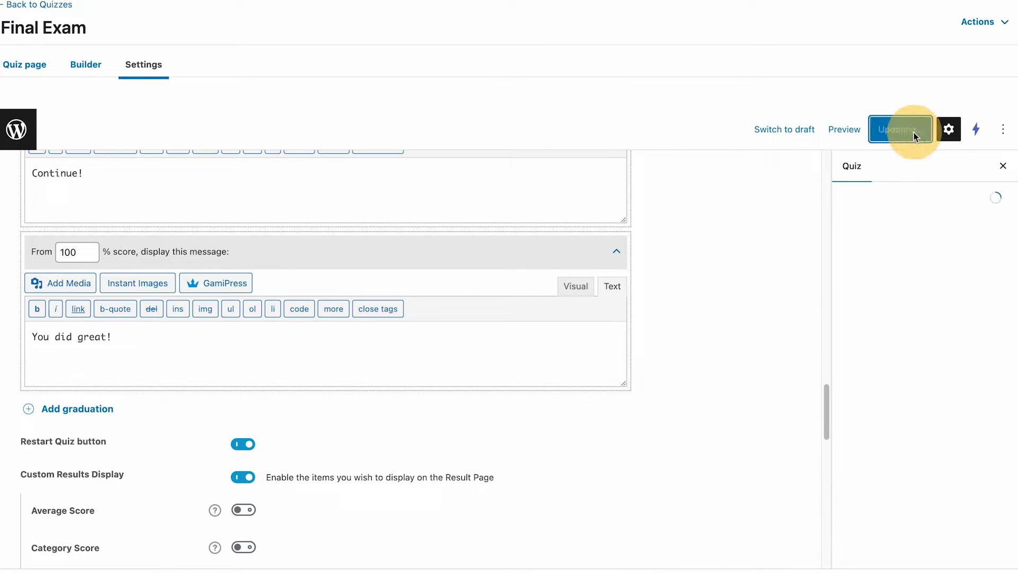
double_click(71, 253)
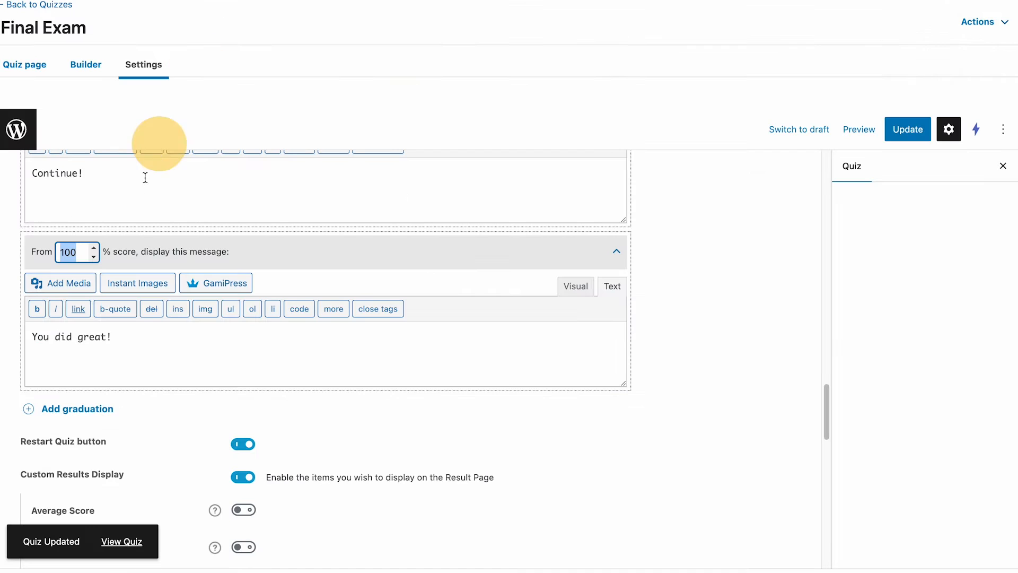
scroll(138, 212, up, 2)
drag(129, 236, 43, 222)
scroll(186, 255, up, 3)
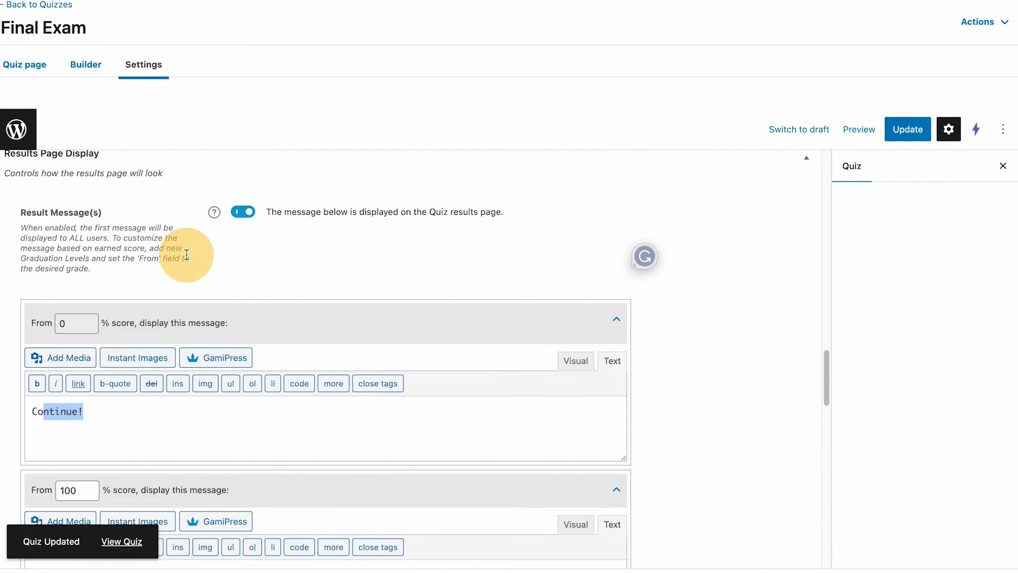
scroll(159, 281, down, 3)
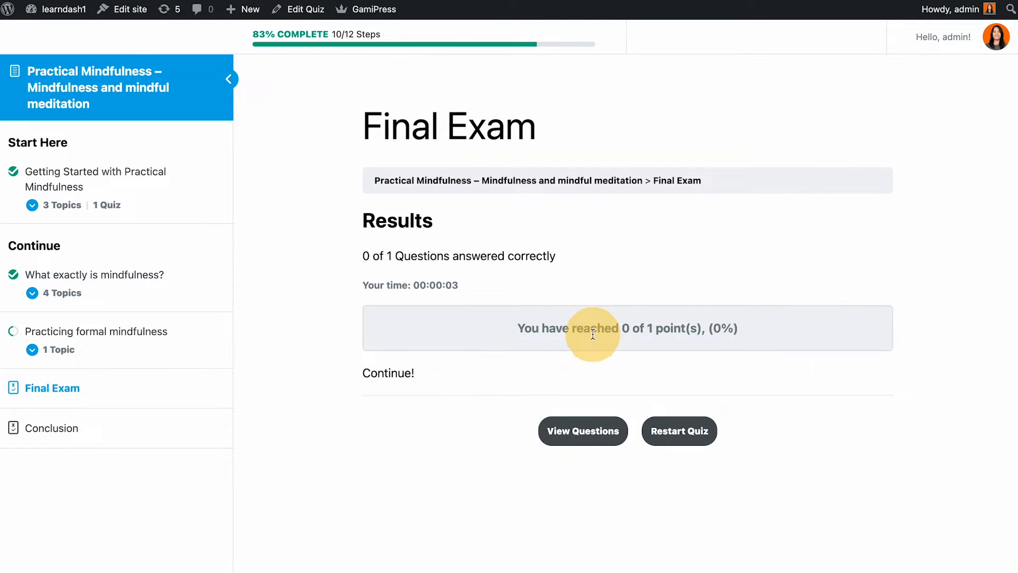
Restart Final Exam from its results page and finish it with answer 1 to check the displayed result message.
drag(425, 369, 334, 356)
click(671, 431)
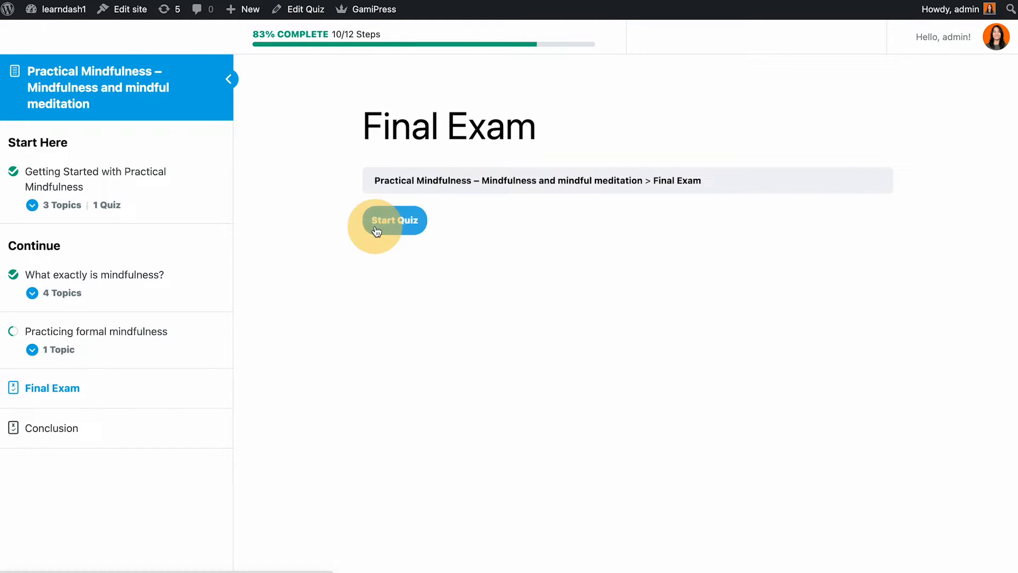
click(375, 230)
click(419, 412)
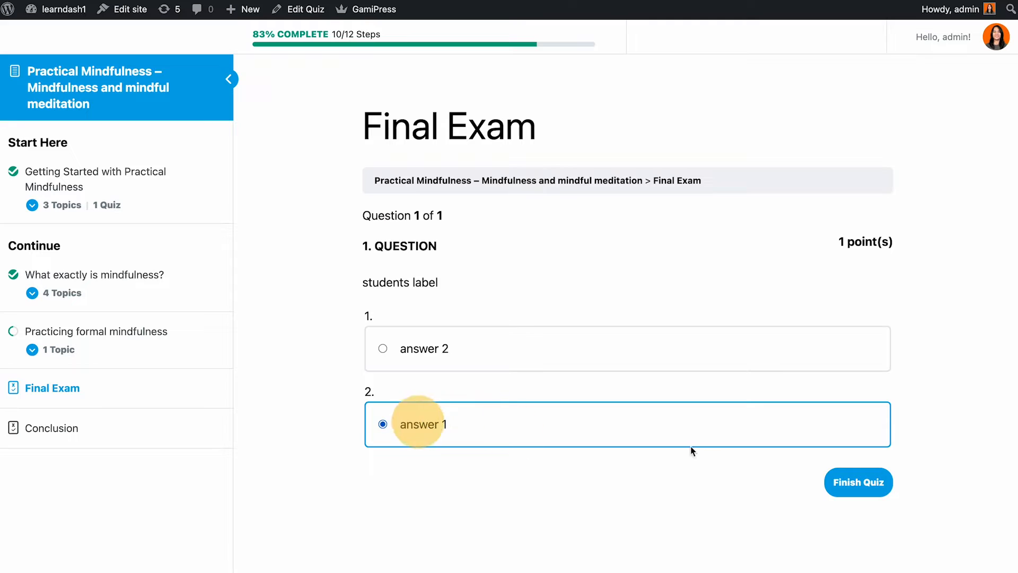
click(858, 482)
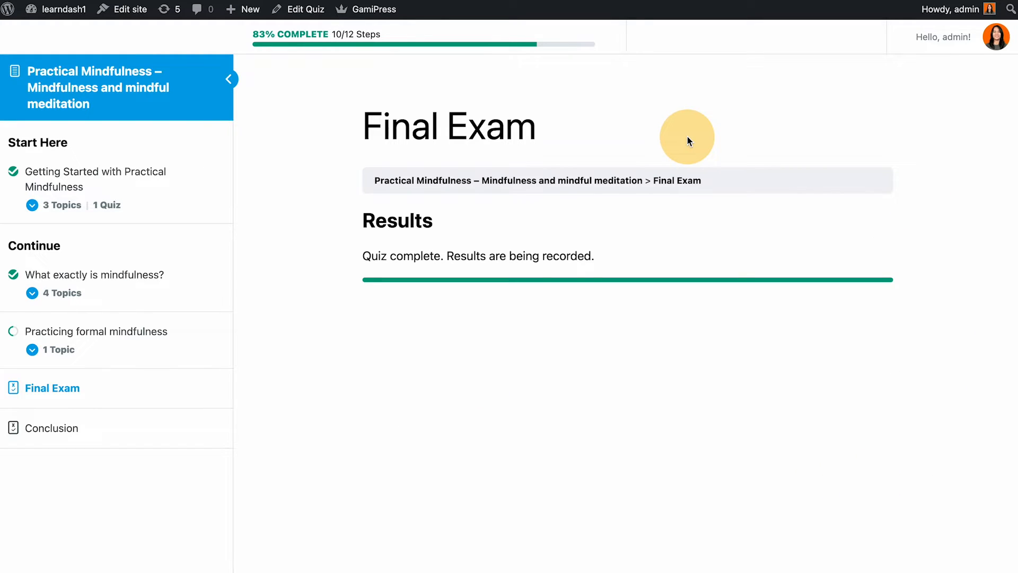
drag(460, 371, 335, 376)
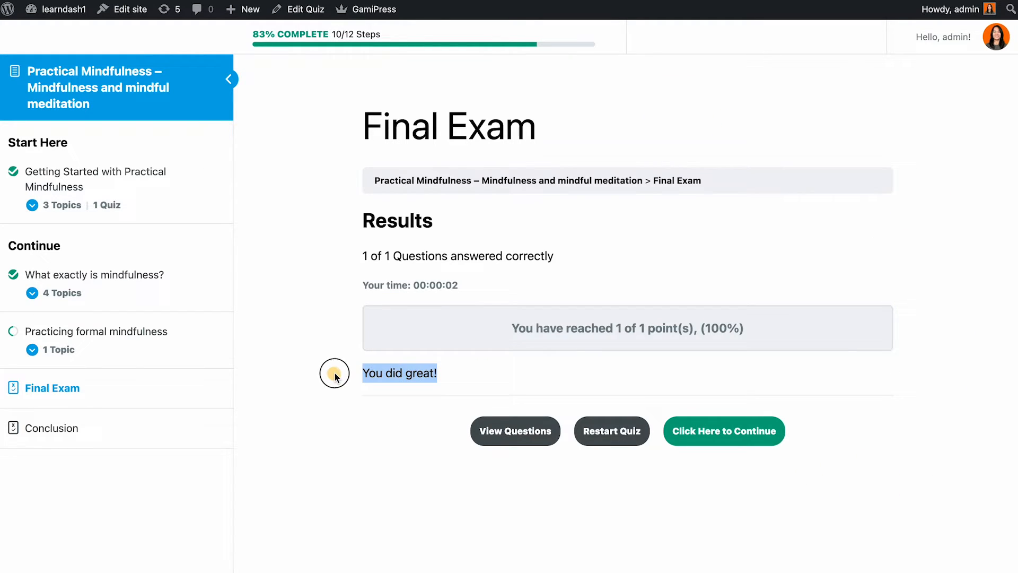
Return to the quiz editor and open the question settings of the admin label question in the quiz builder.
click(276, 8)
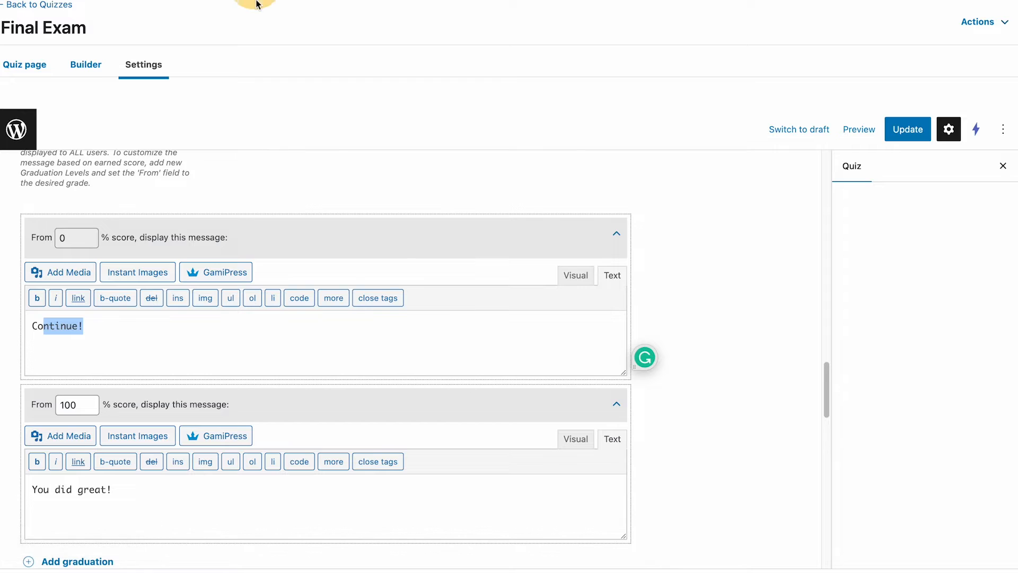
scroll(286, 218, up, 10)
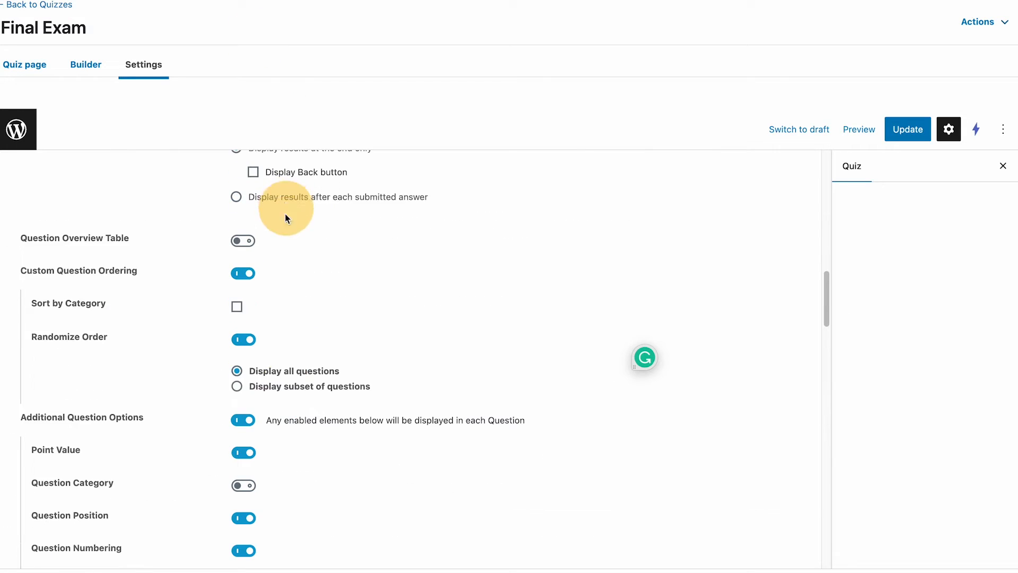
scroll(324, 286, down, 13)
scroll(307, 377, up, 5)
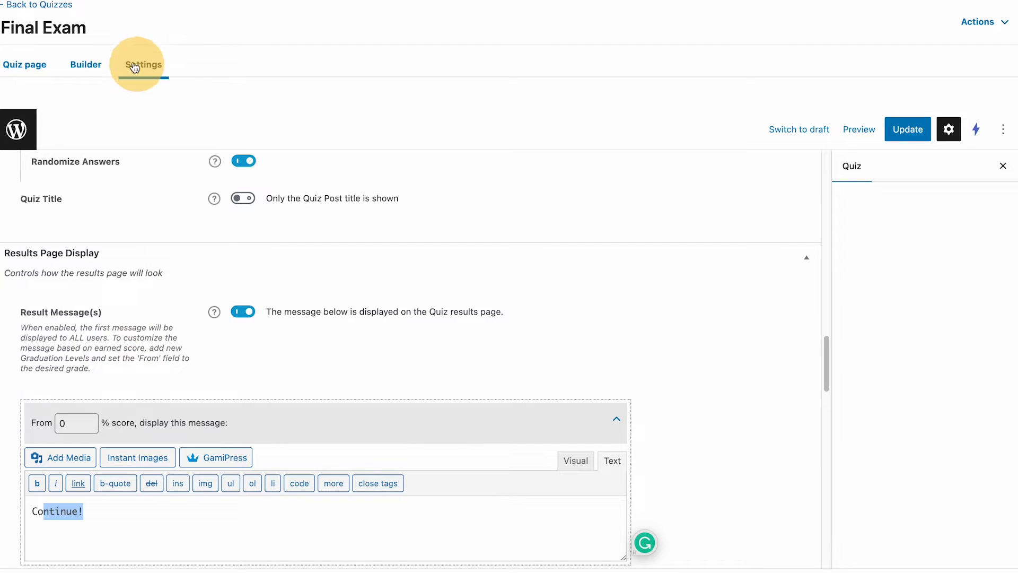
click(85, 64)
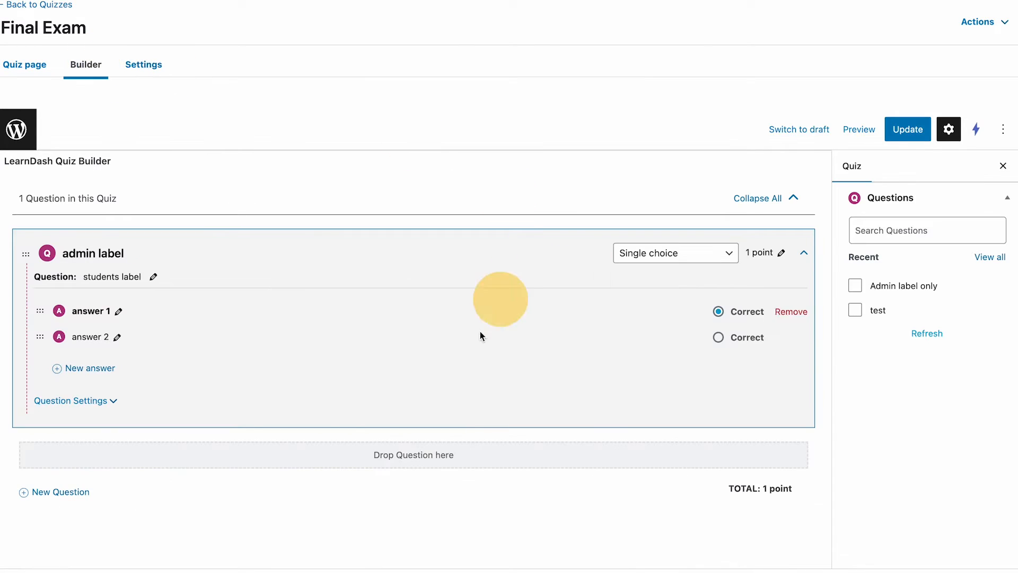
click(113, 403)
scroll(265, 327, down, 4)
scroll(250, 313, up, 5)
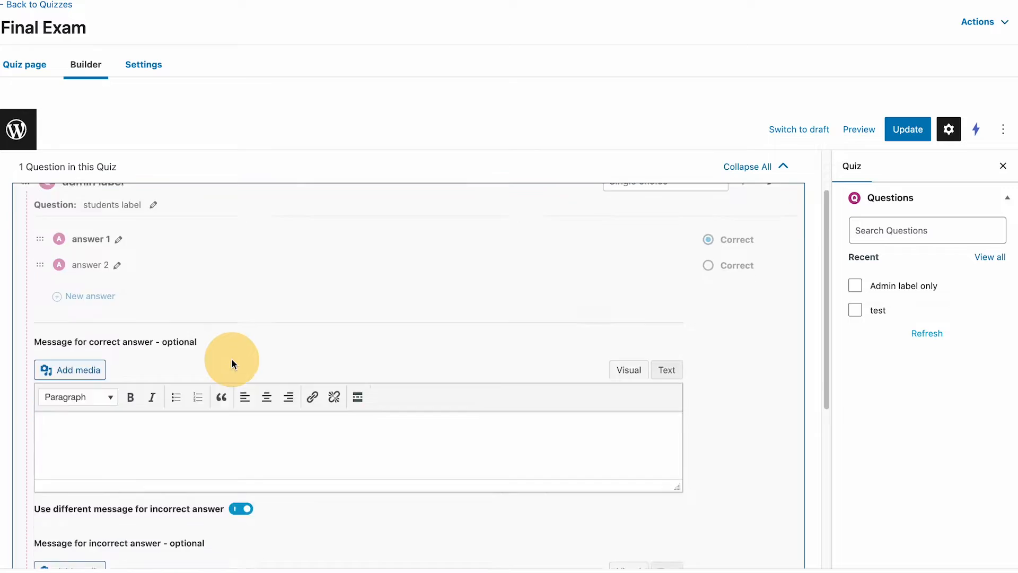
Enter "Correct Answer!" as the correct answer message and "Incorrect Answer!" as the incorrect answer message, and update the quiz.
scroll(232, 364, down, 3)
click(249, 338)
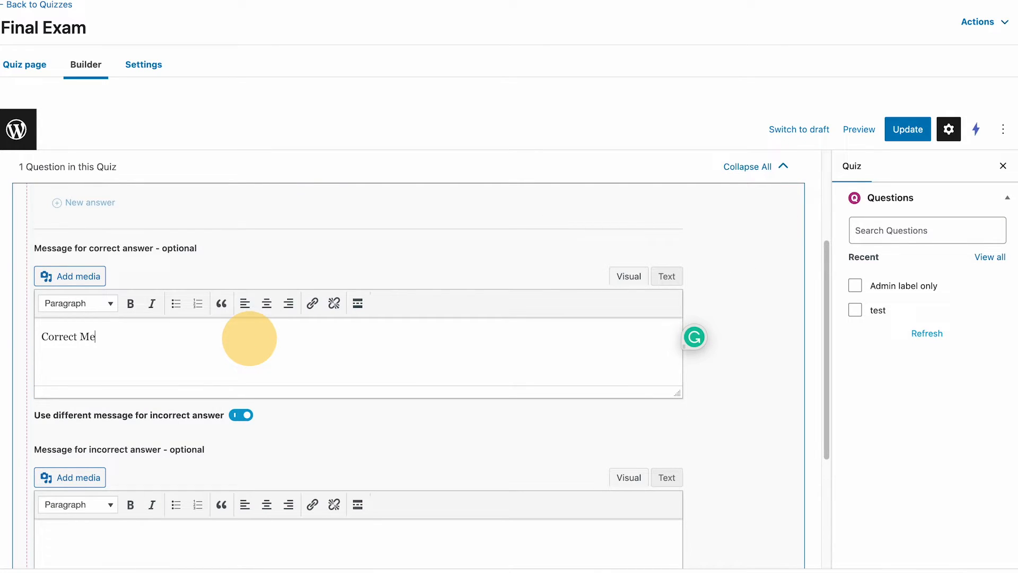
key(ctrl+a)
key(ctrl+c)
scroll(249, 338, down, 1)
click(200, 504)
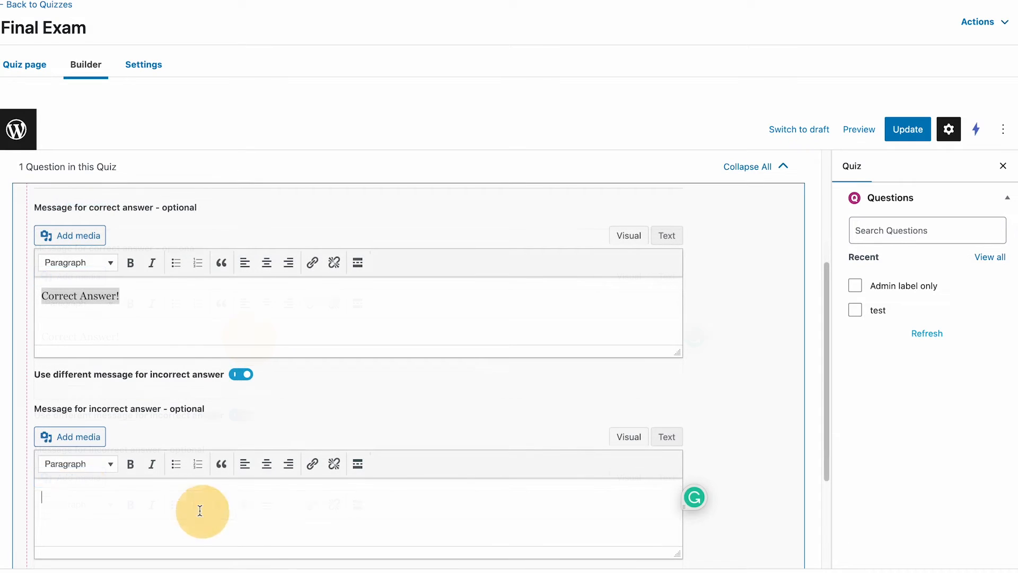
key(ctrl+v)
click(42, 497)
text(In)
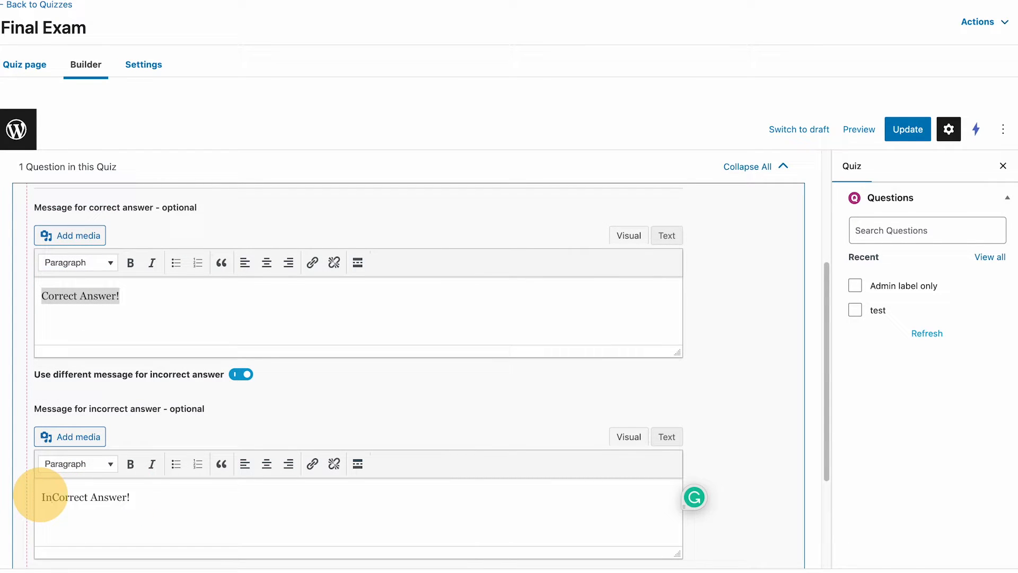
click(906, 130)
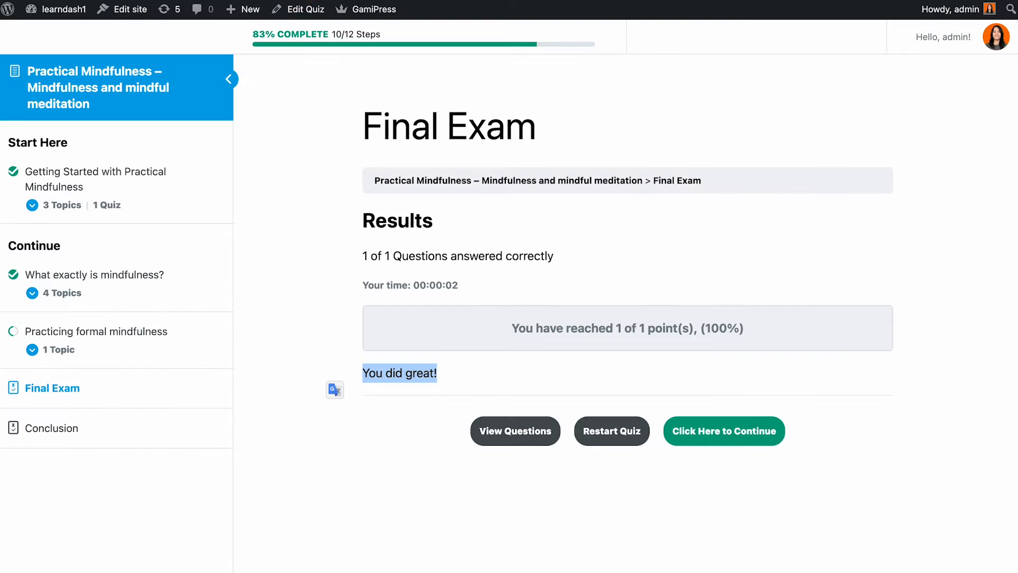
Retake Final Exam with answer 2 and view its question on the results page to check for the incorrect answer message.
click(612, 431)
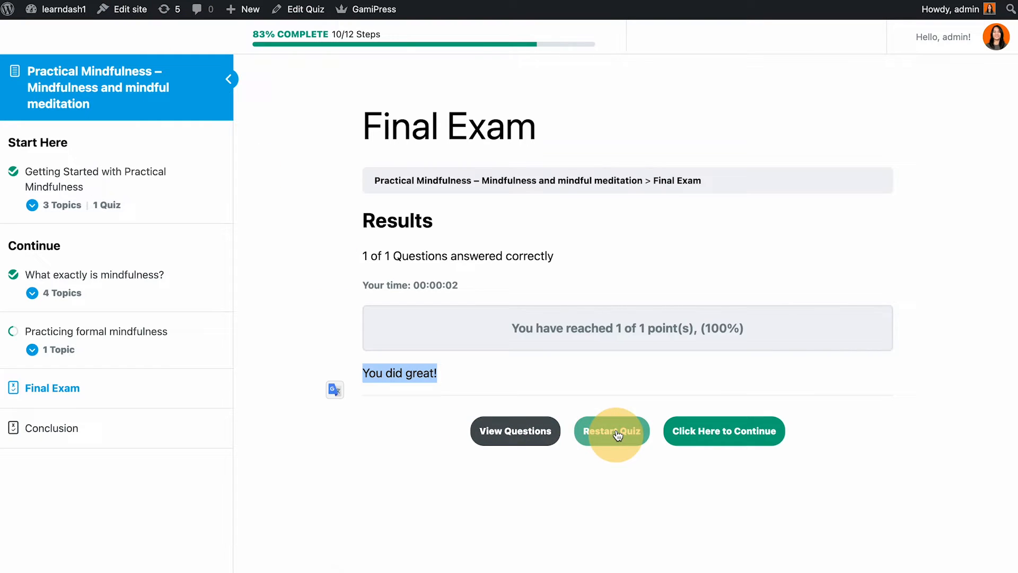
click(375, 222)
click(424, 348)
click(835, 473)
click(846, 144)
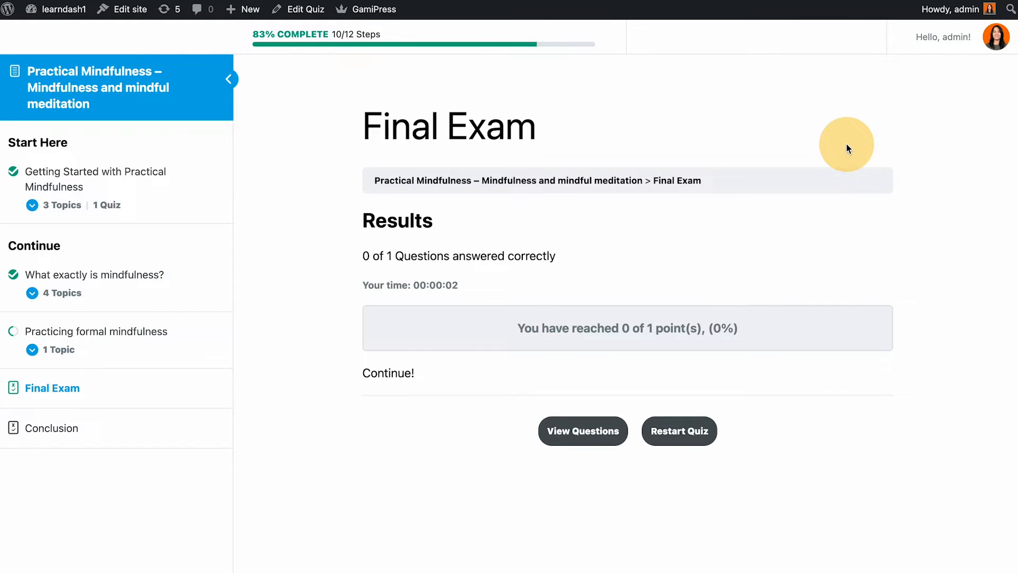
click(597, 434)
scroll(886, 314, down, 5)
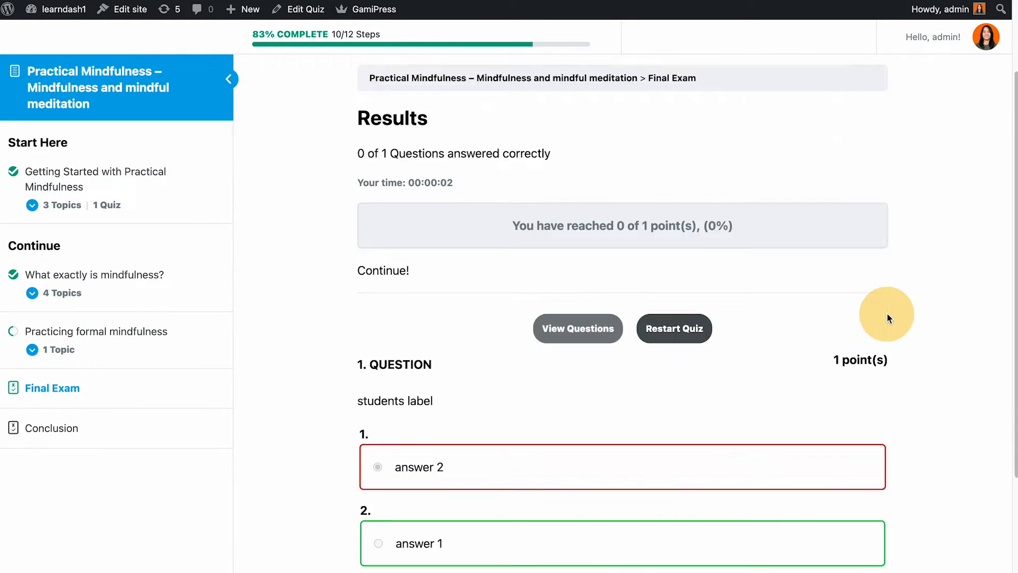
Compare the answer messages in the quiz builder with the question feedback on the Final Exam results page.
click(296, 9)
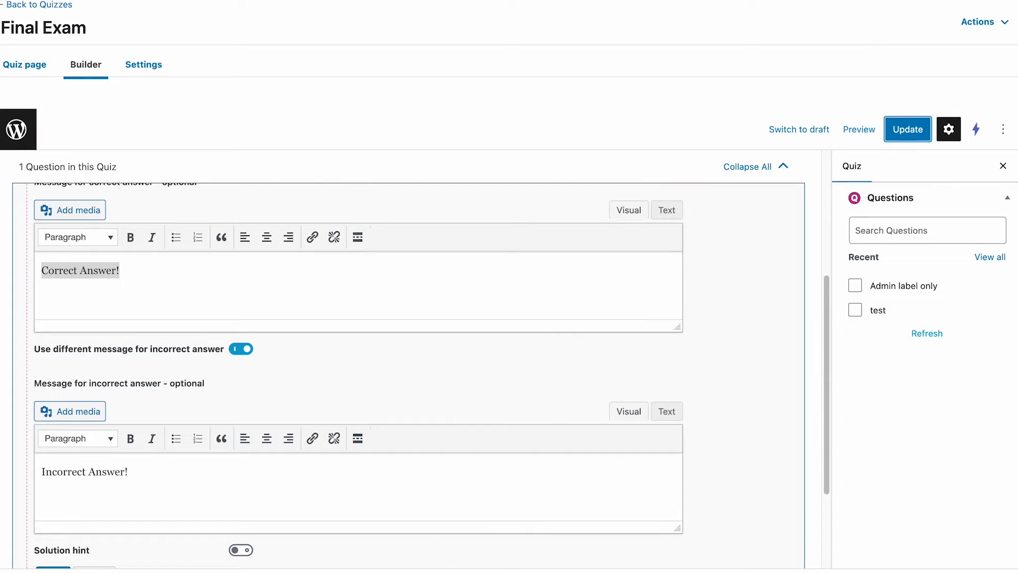
scroll(123, 265, down, 1)
click(121, 216)
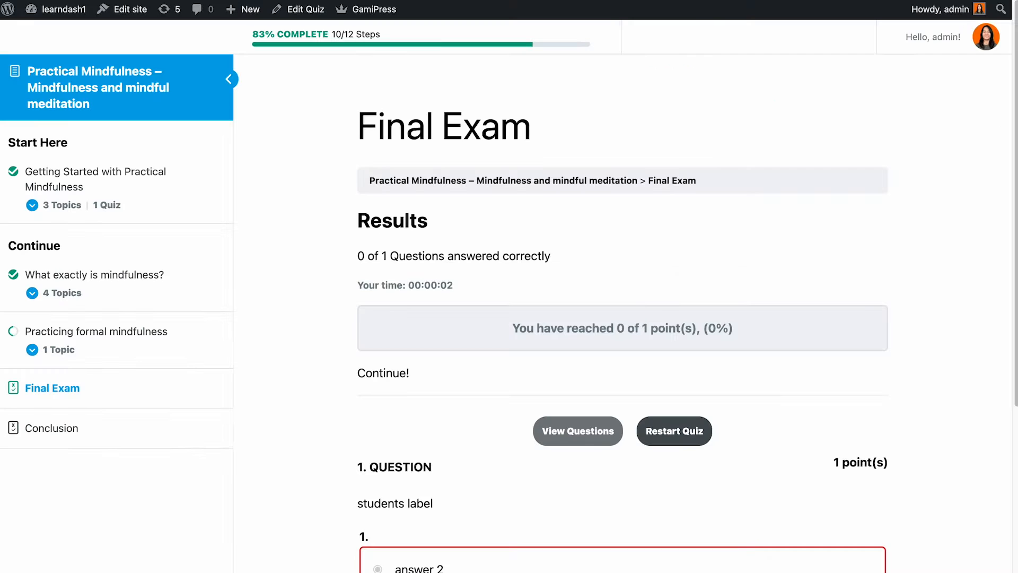
scroll(545, 270, down, 6)
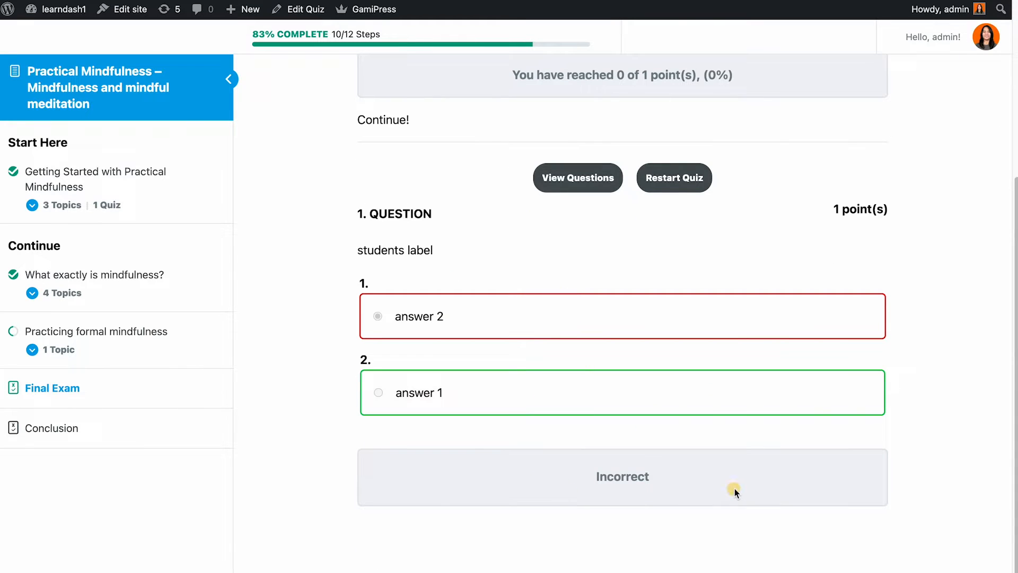
Restart Final Exam and submit answer 1 to test the result message for a correct attempt.
click(658, 177)
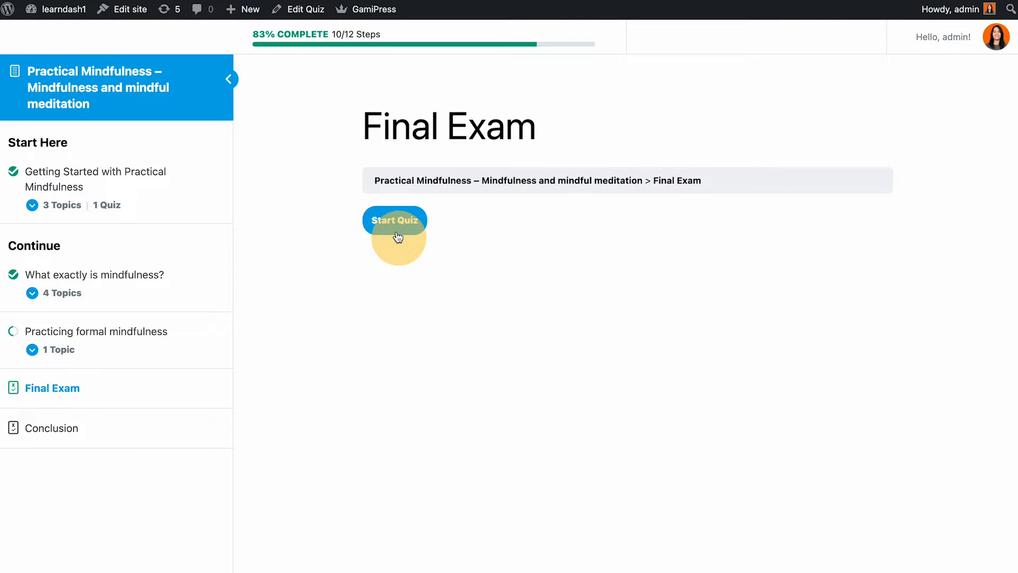
click(395, 228)
click(447, 421)
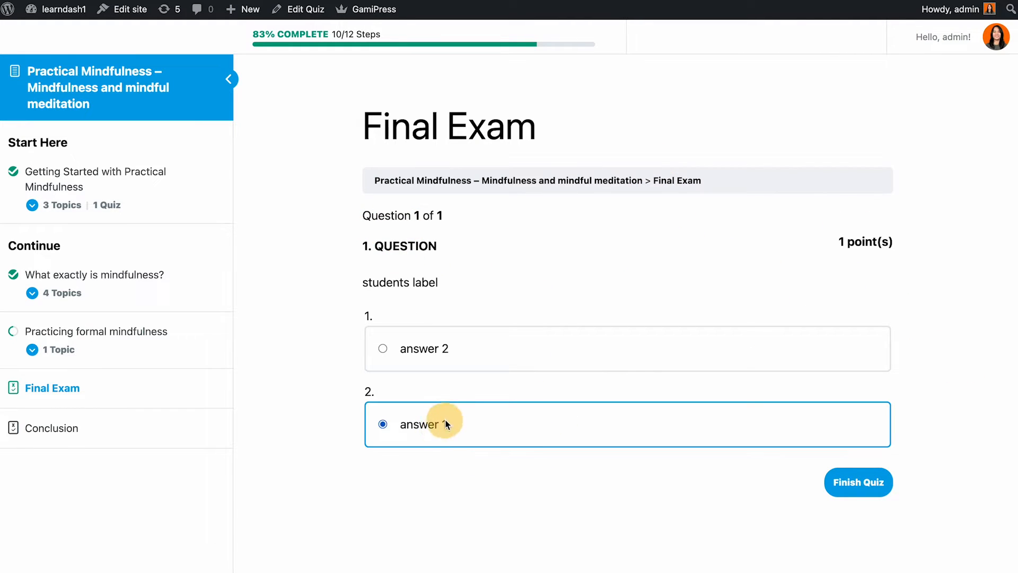
click(843, 481)
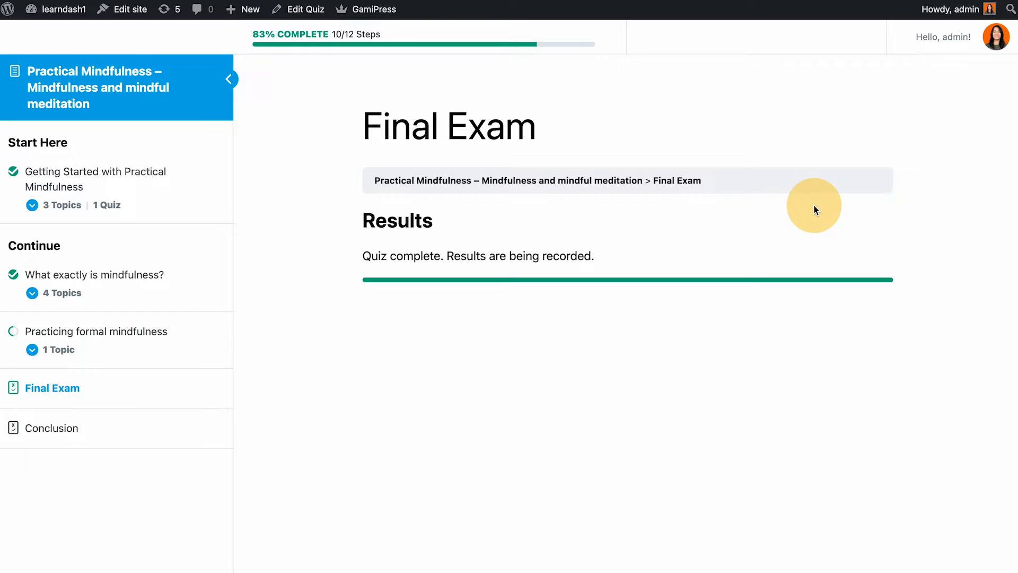
drag(463, 371, 333, 374)
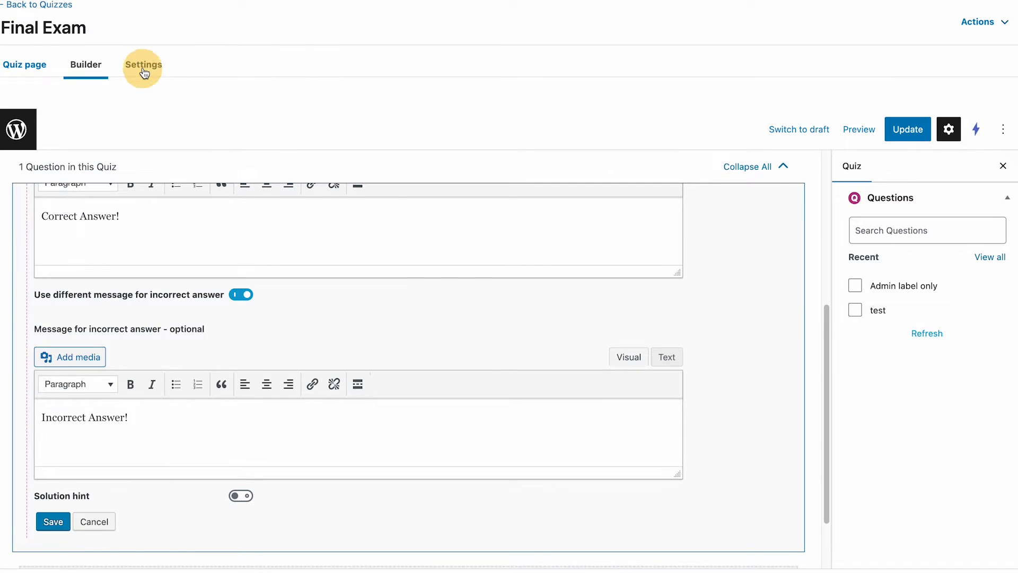
Open the quiz settings and review the Result Message(s) option under Results Page Display.
click(148, 67)
scroll(424, 424, down, 10)
scroll(427, 455, down, 10)
scroll(209, 493, up, 5)
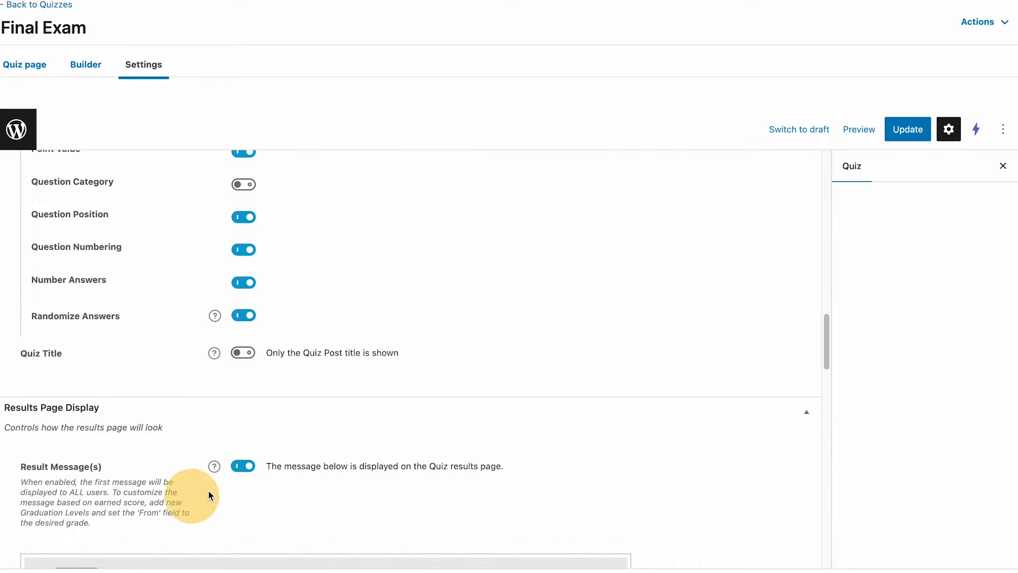
scroll(210, 445, down, 3)
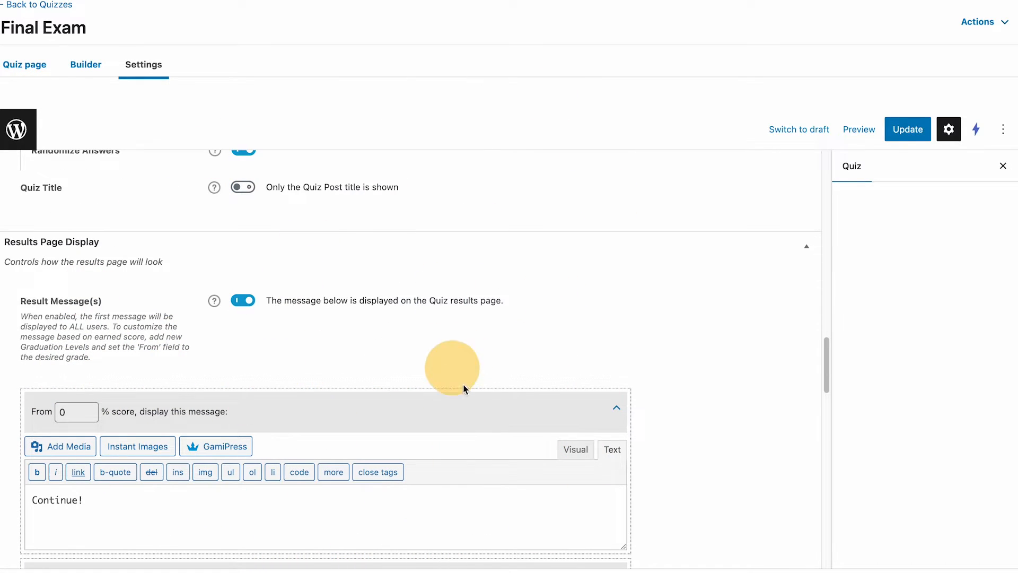
Compare the correct answer message in the quiz builder with the score-based result messages in the quiz settings.
scroll(153, 353, up, 10)
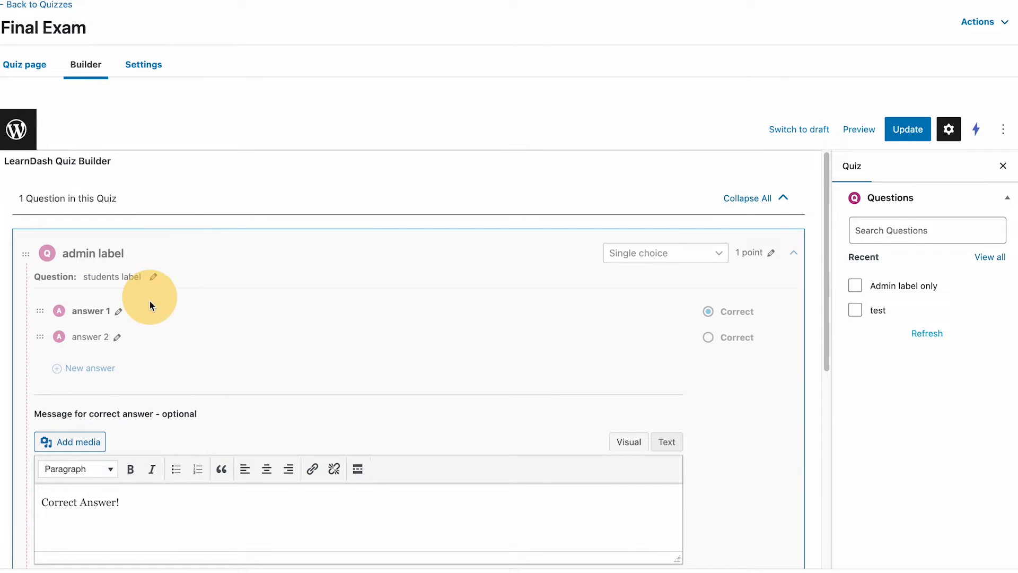
click(153, 78)
scroll(352, 502, down, 20)
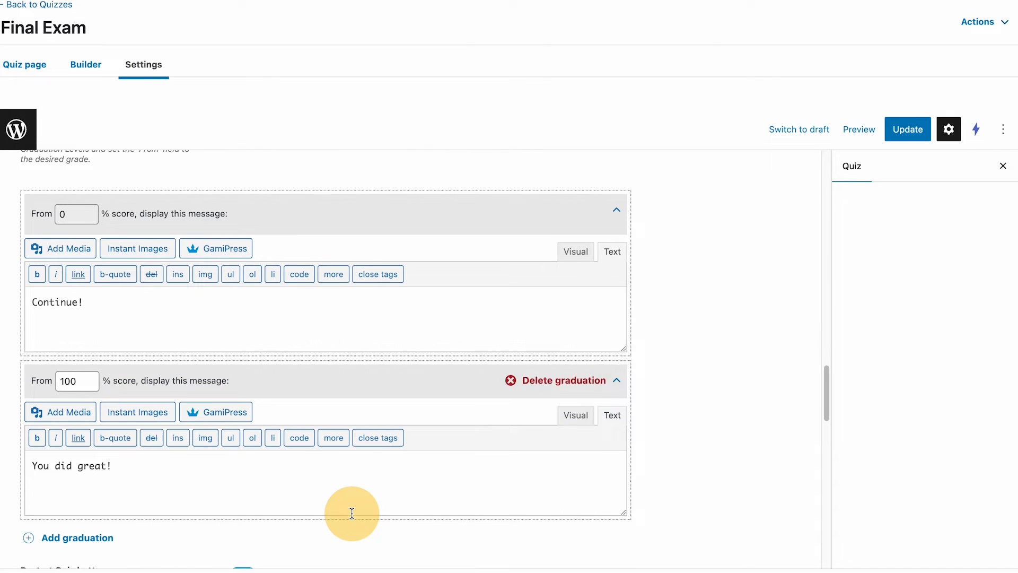
click(85, 64)
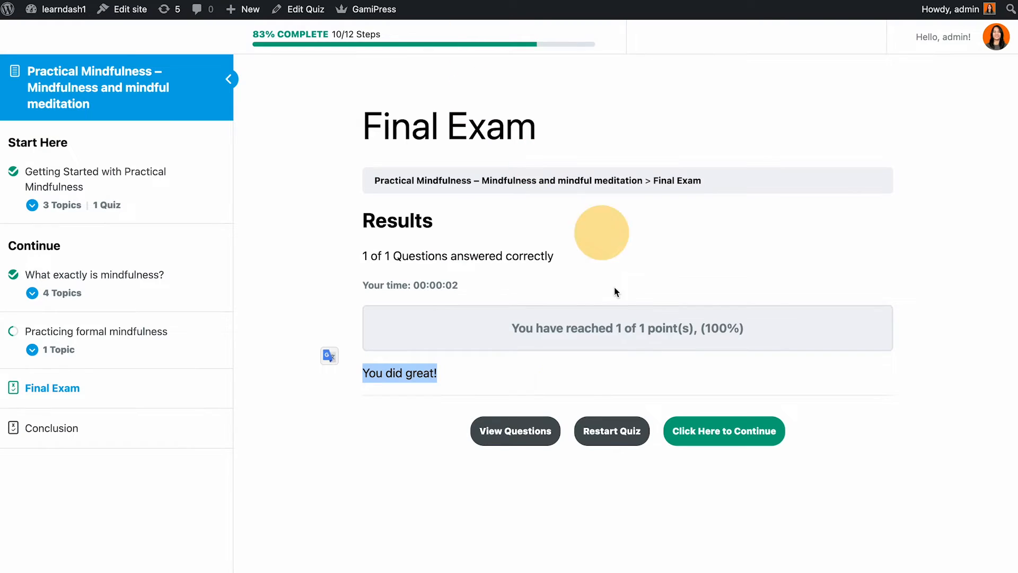
View the question on the Final Exam results page and check its feedback against the correct answer message in the builder.
click(508, 431)
scroll(884, 341, down, 5)
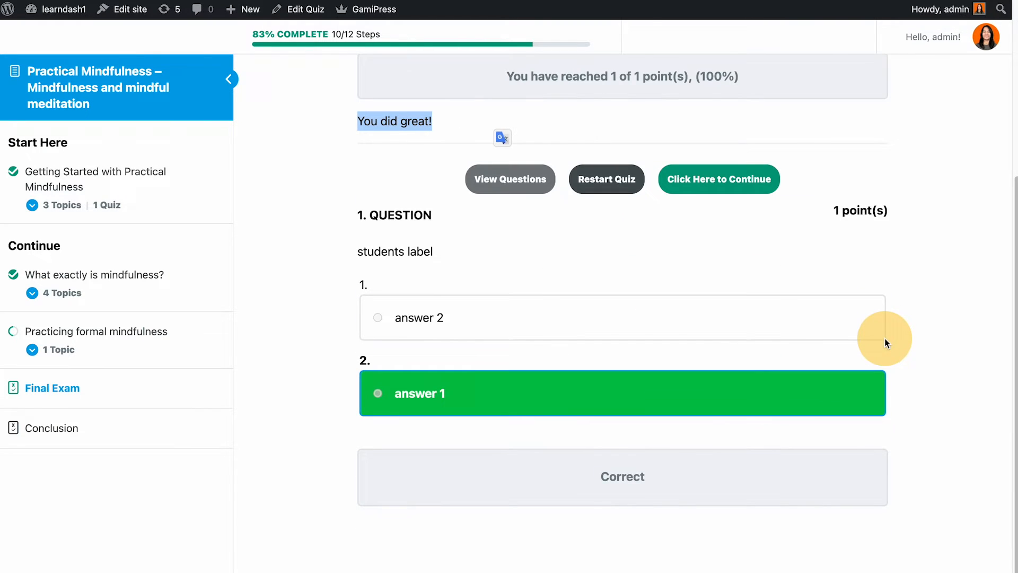
double_click(603, 471)
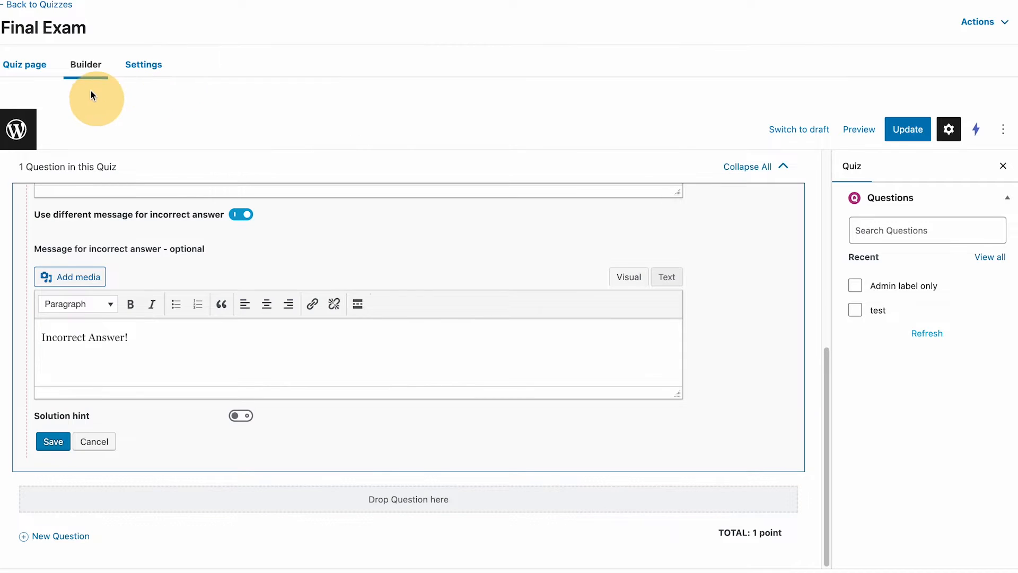
scroll(211, 298, up, 10)
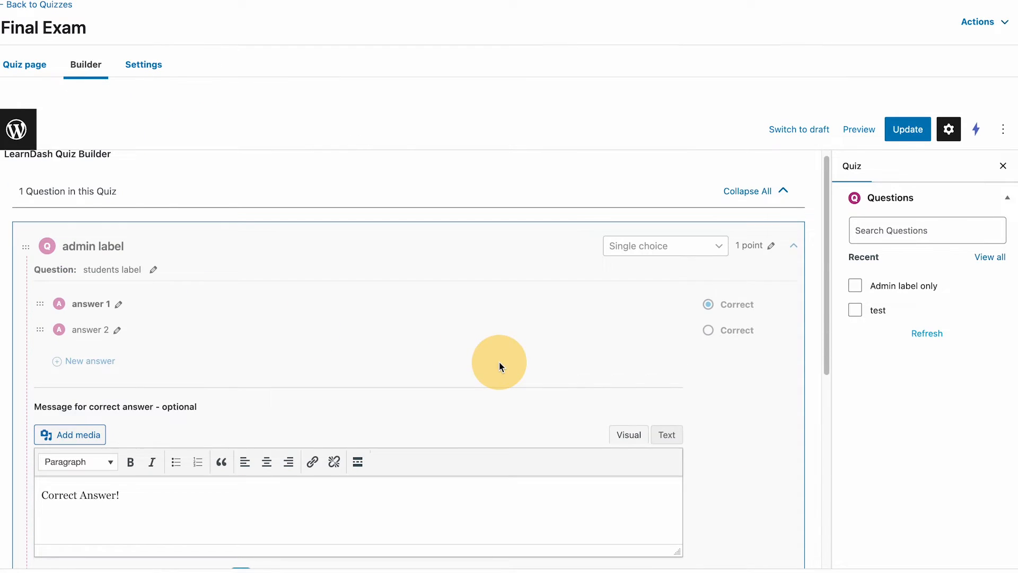
scroll(520, 326, up, 5)
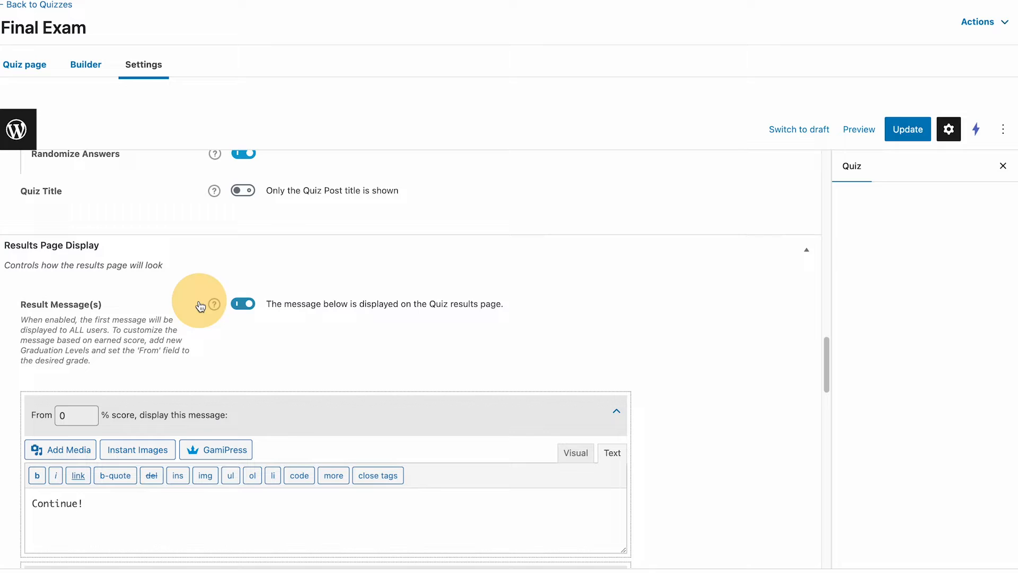
Turn off Result Message(s) under Results Page Display and update the quiz.
click(243, 303)
scroll(484, 300, down, 3)
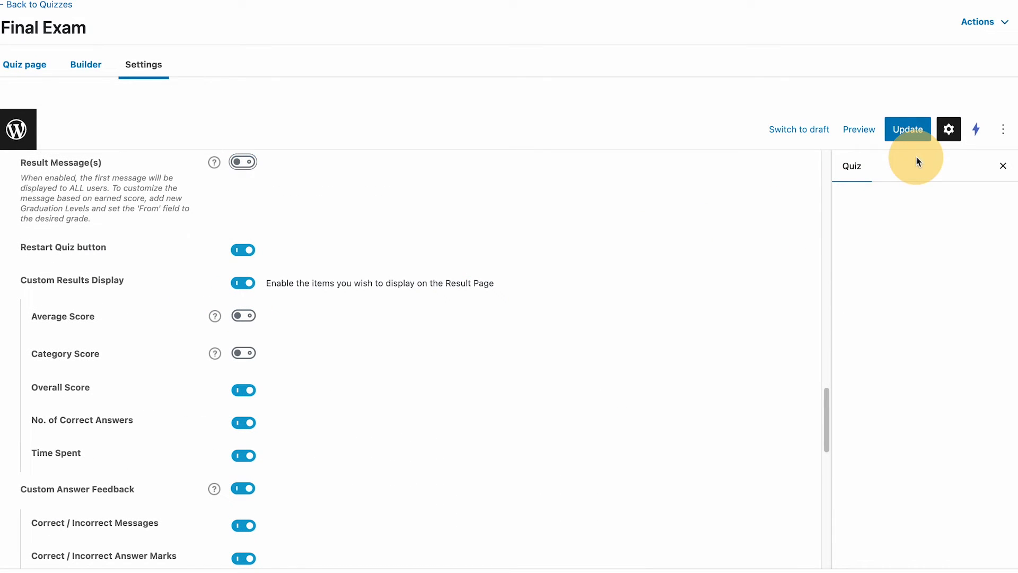
click(905, 130)
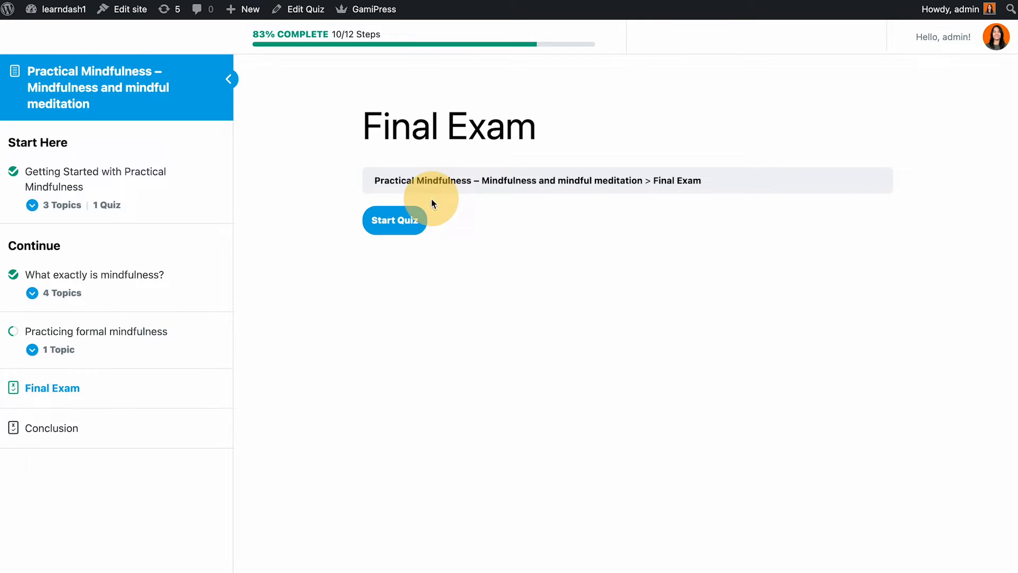
Take Final Exam, submit answer 2, and check the results page for a result message.
click(422, 215)
click(424, 424)
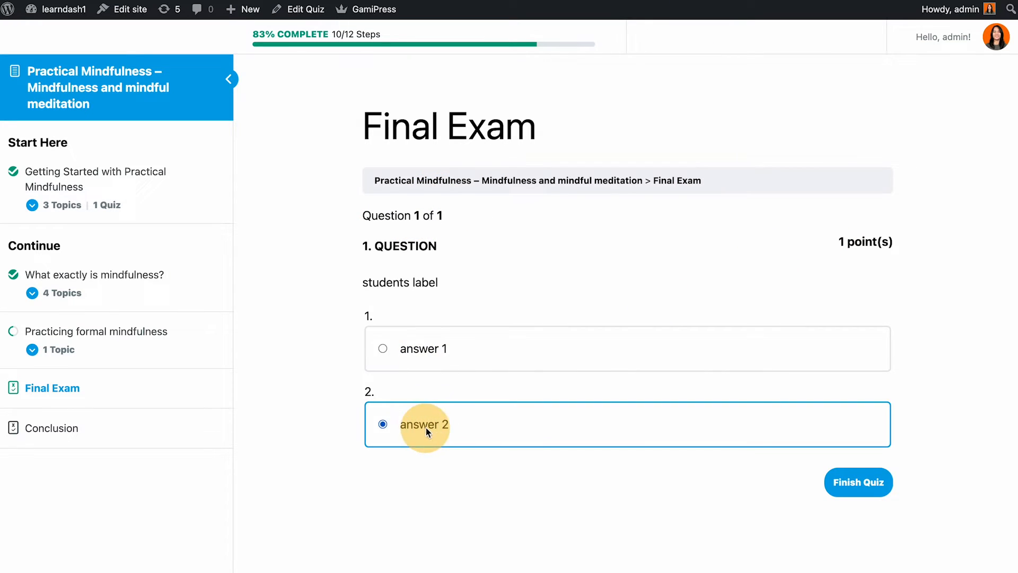
click(835, 480)
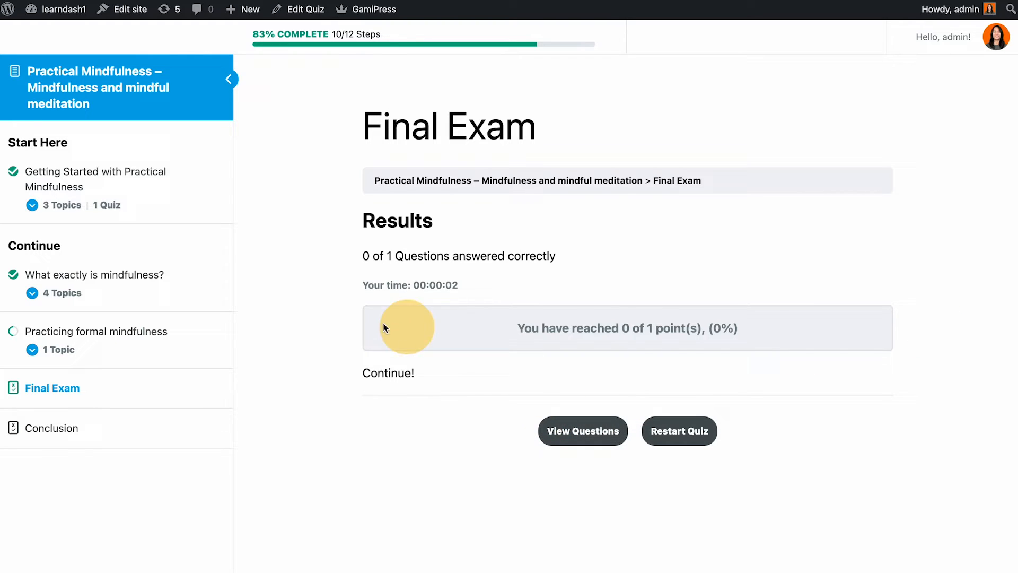
drag(440, 374, 358, 375)
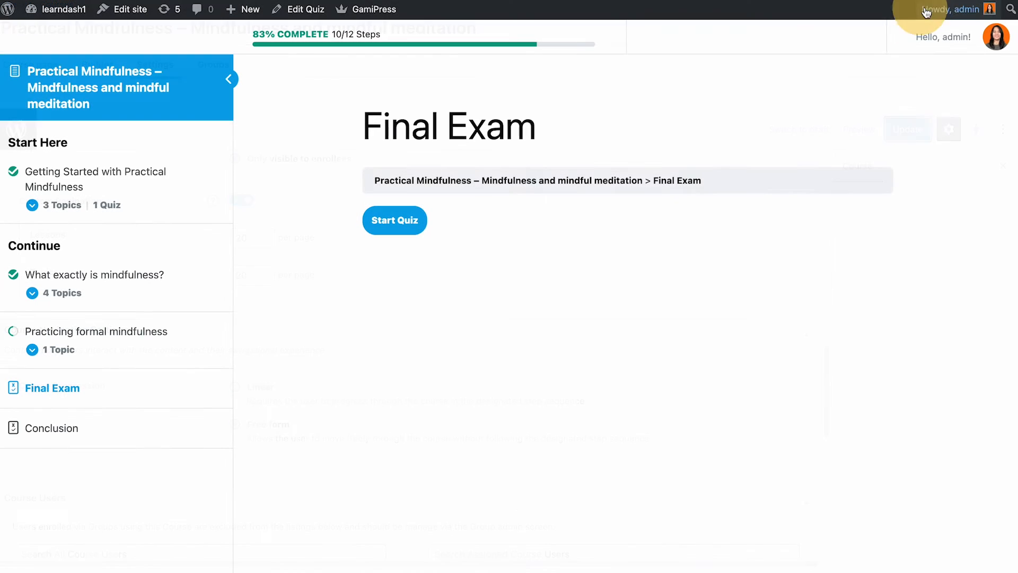
Remove the four most recent Final Exam attempts from the quizzes taken in the admin user profile.
mouse_move(945, 24)
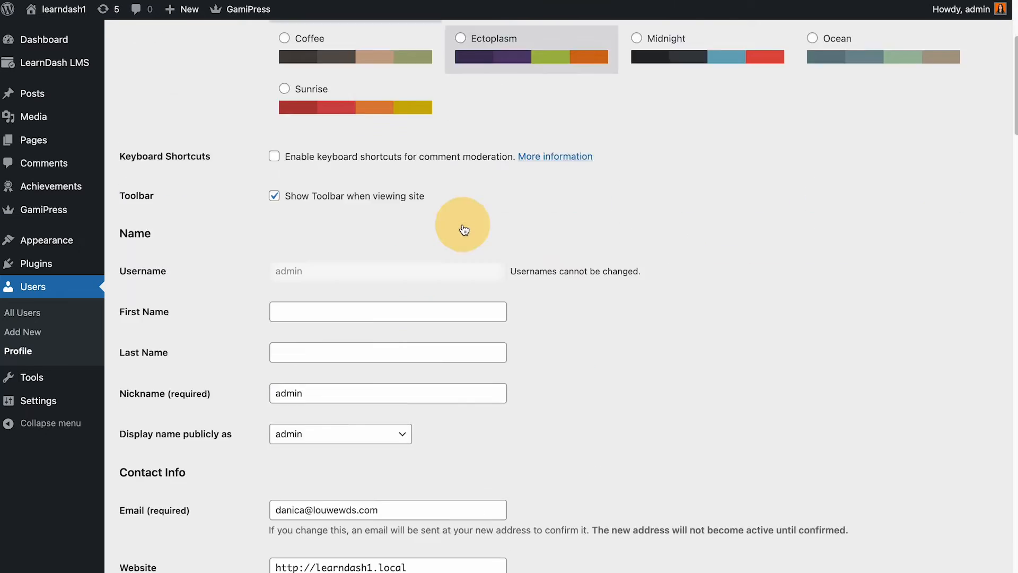
scroll(466, 228, down, 15)
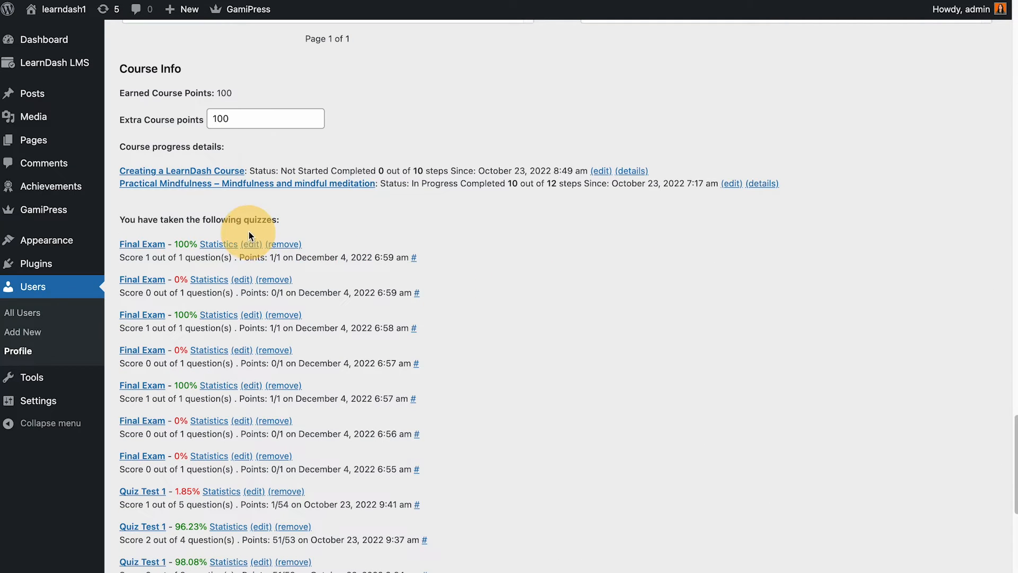
click(283, 244)
click(622, 77)
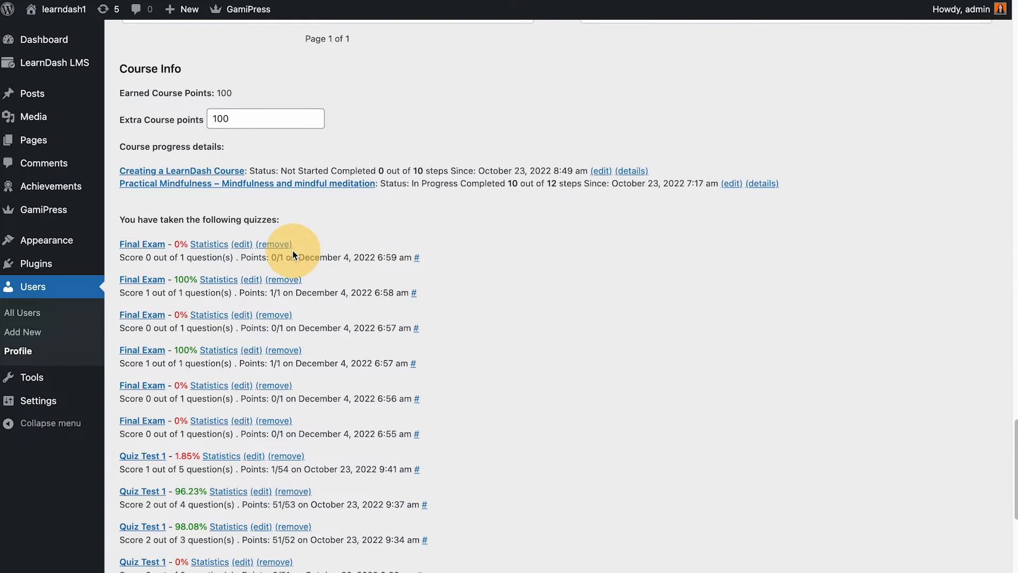
click(276, 244)
click(618, 81)
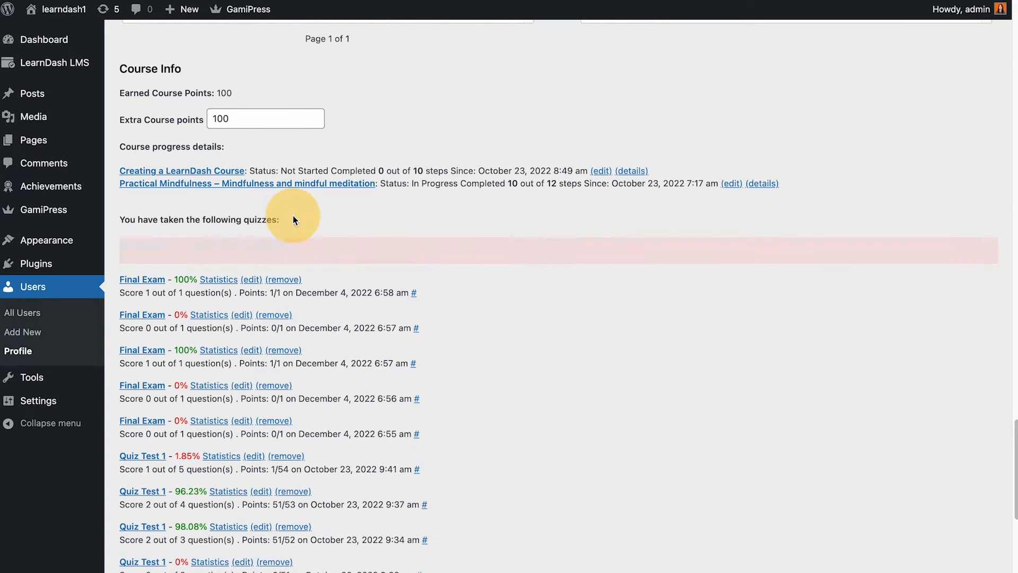
click(283, 244)
click(618, 90)
click(273, 244)
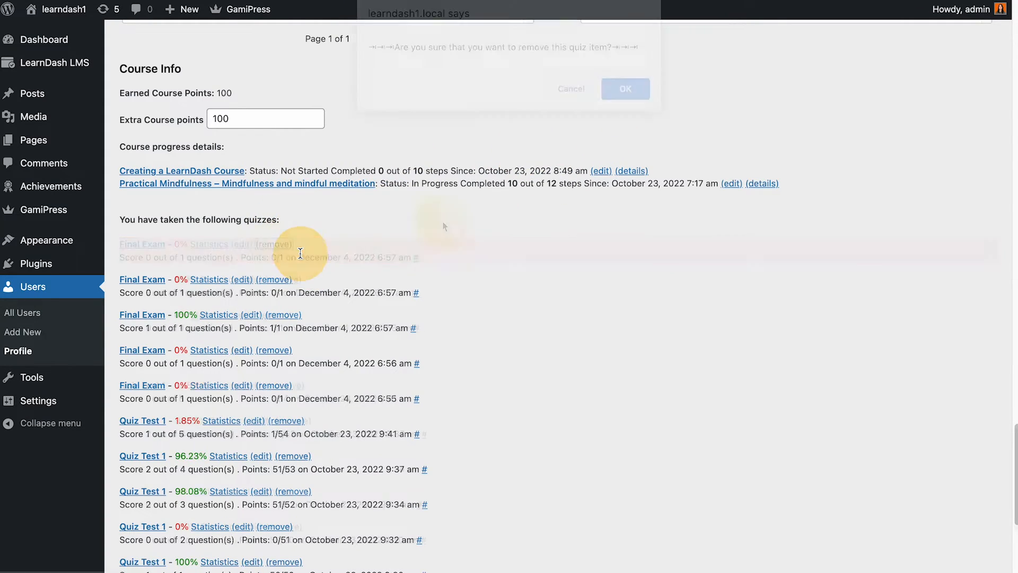
click(628, 90)
Return to Final Exam and submit answer 2 again to test the results page with the result messages disabled.
click(287, 0)
click(59, 0)
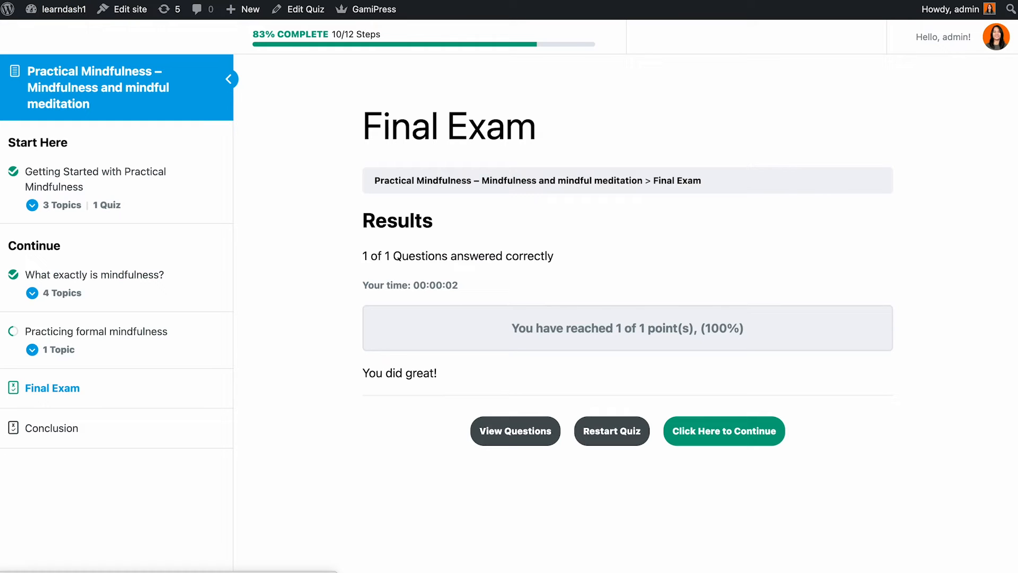
click(395, 218)
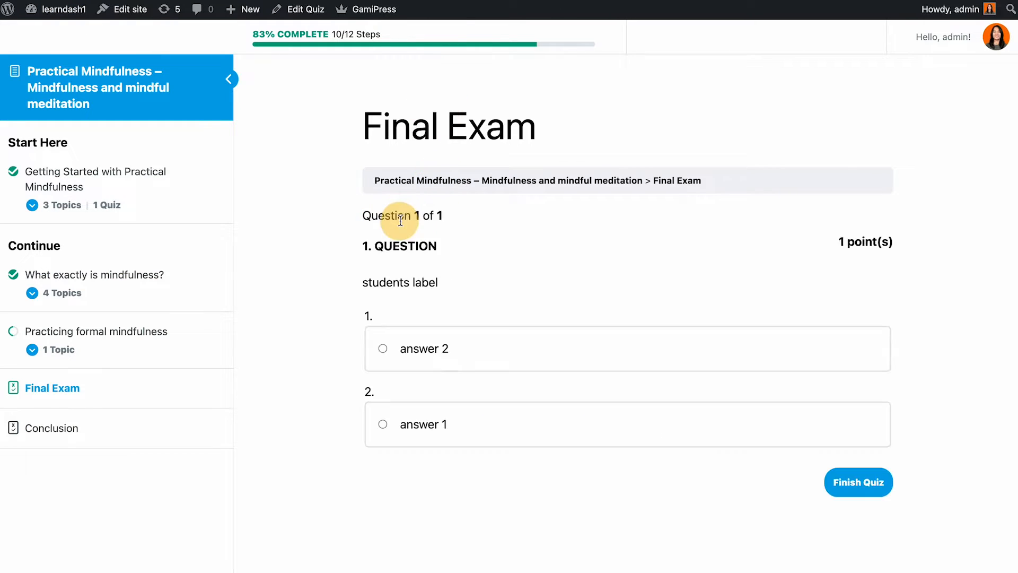
click(417, 349)
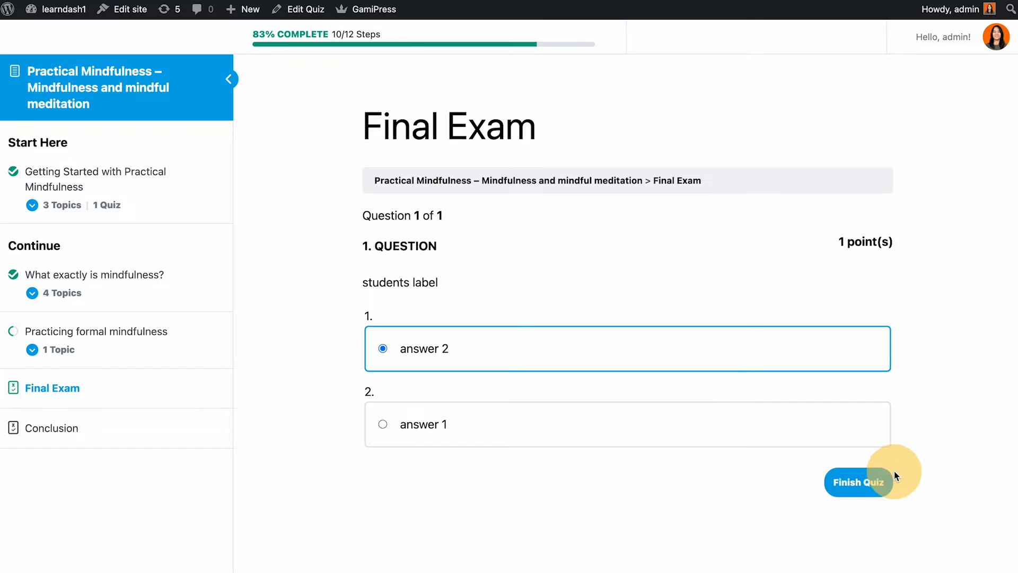
click(874, 482)
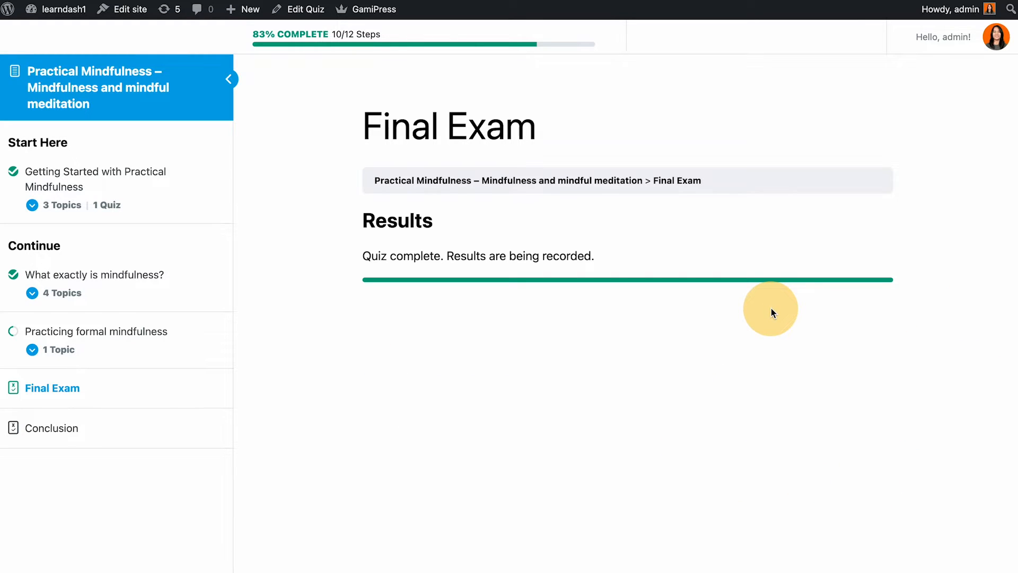
Restart Final Exam with answer 1 and compare the result message and question feedback with the quiz's settings.
click(684, 426)
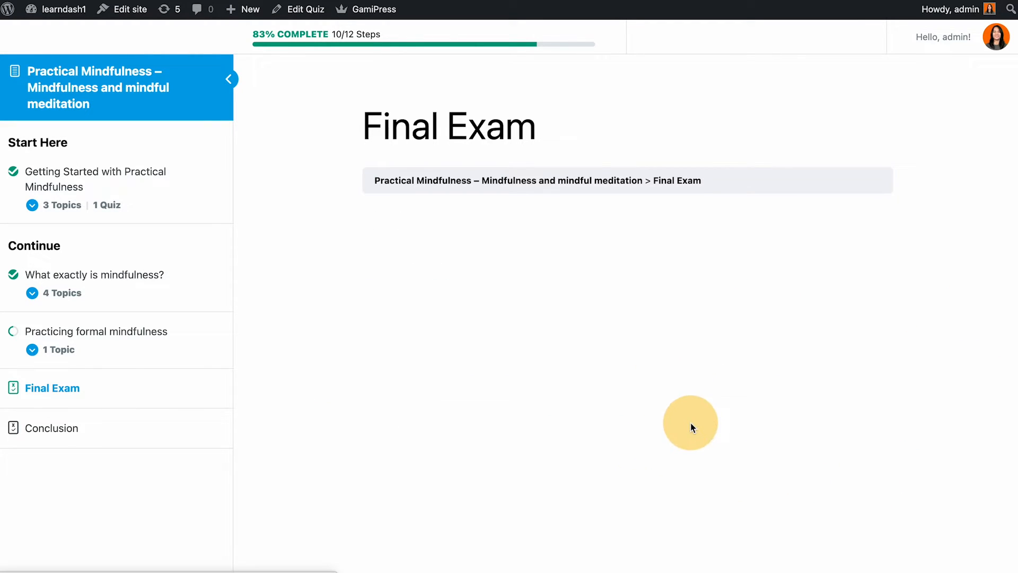
click(392, 221)
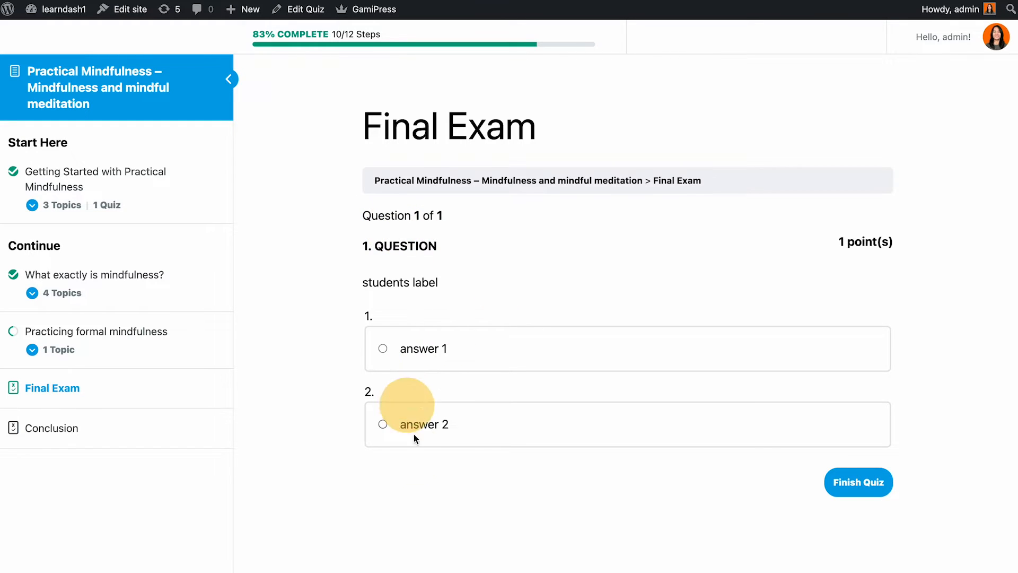
click(427, 352)
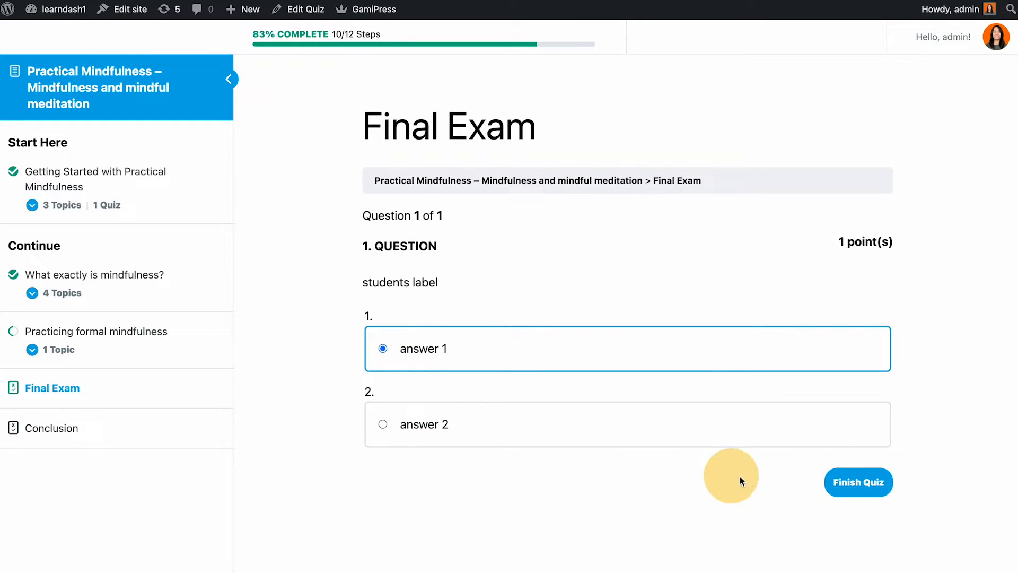
click(845, 486)
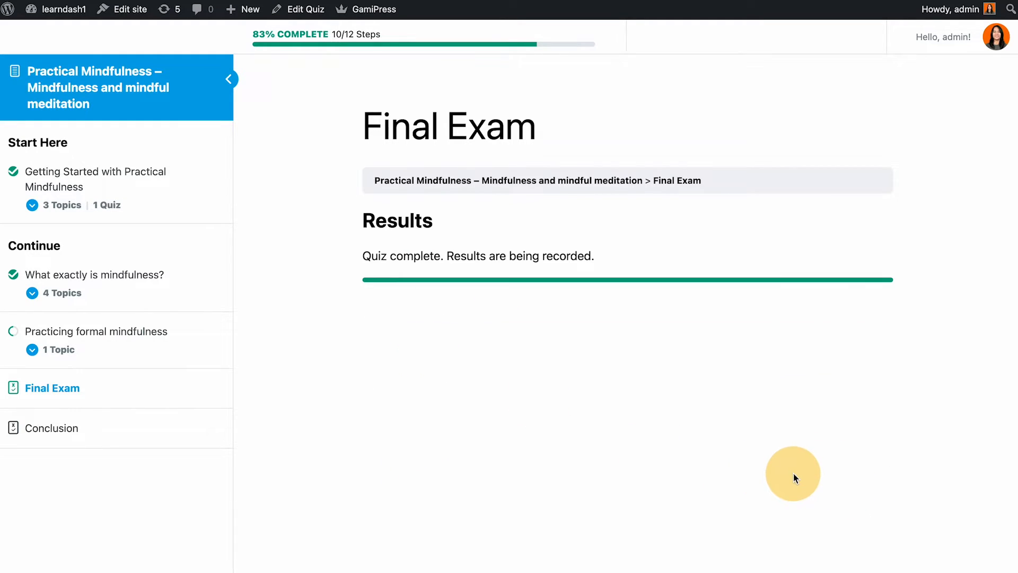
click(518, 429)
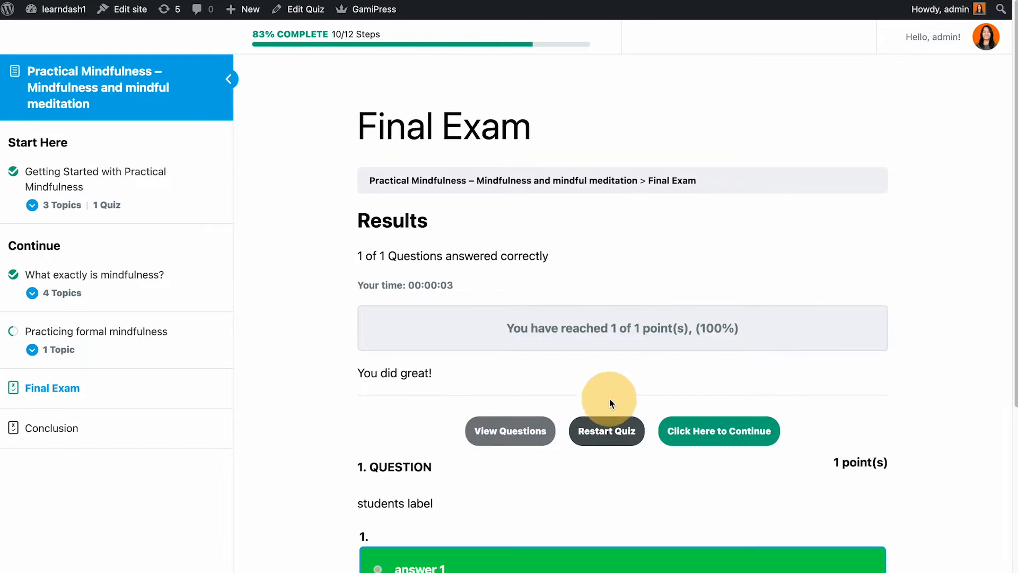
scroll(614, 399, down, 5)
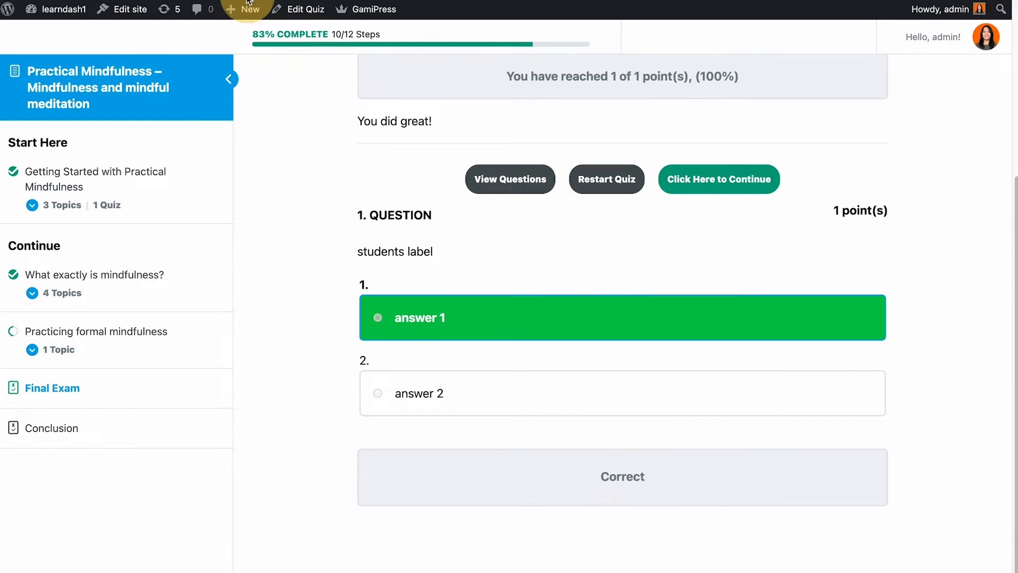
click(155, 66)
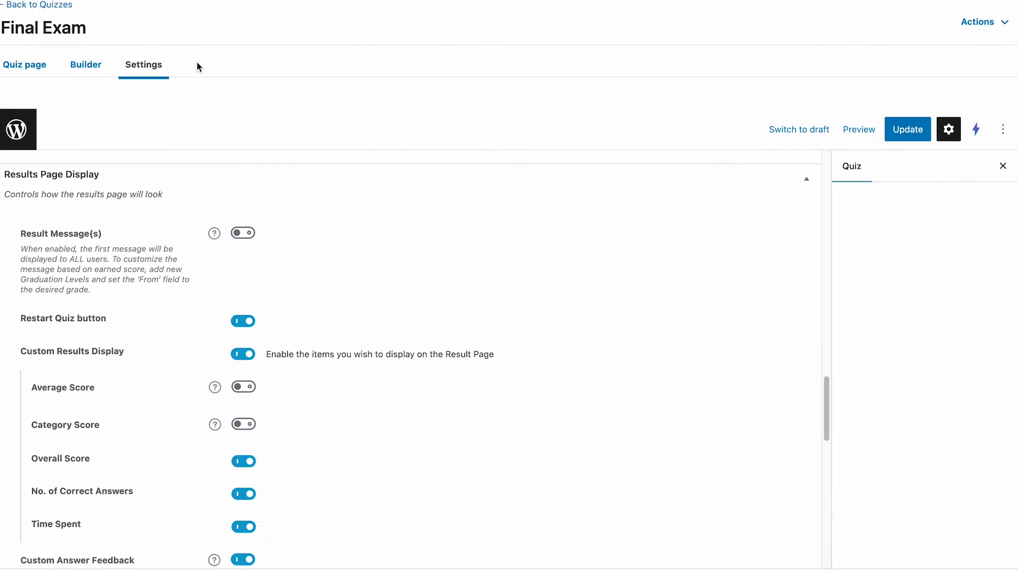
click(98, 69)
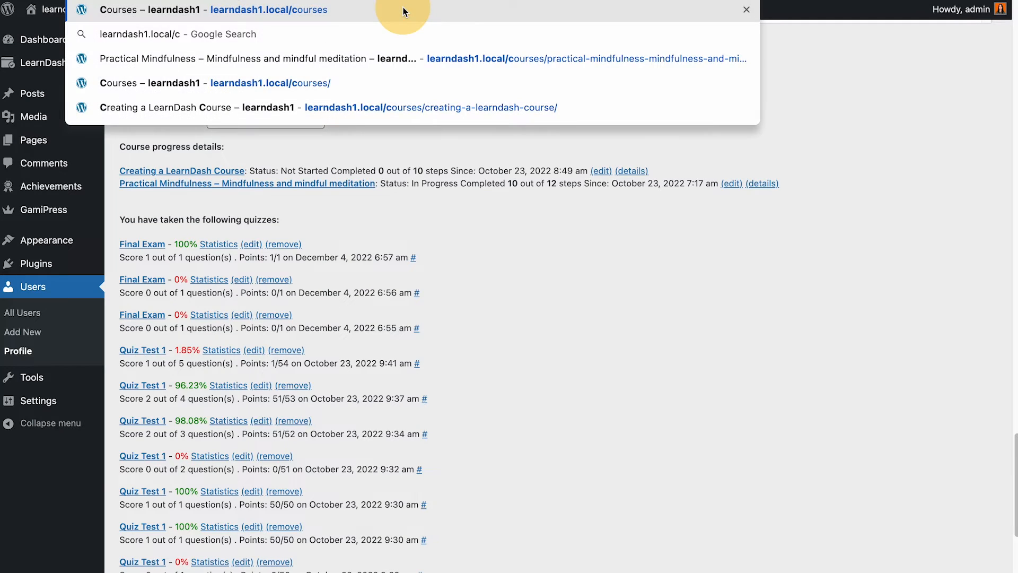
Open the Creating a LearnDash Course course and go to the quiz in its Using WooCommerce with LearnDash lesson.
click(403, 8)
click(519, 333)
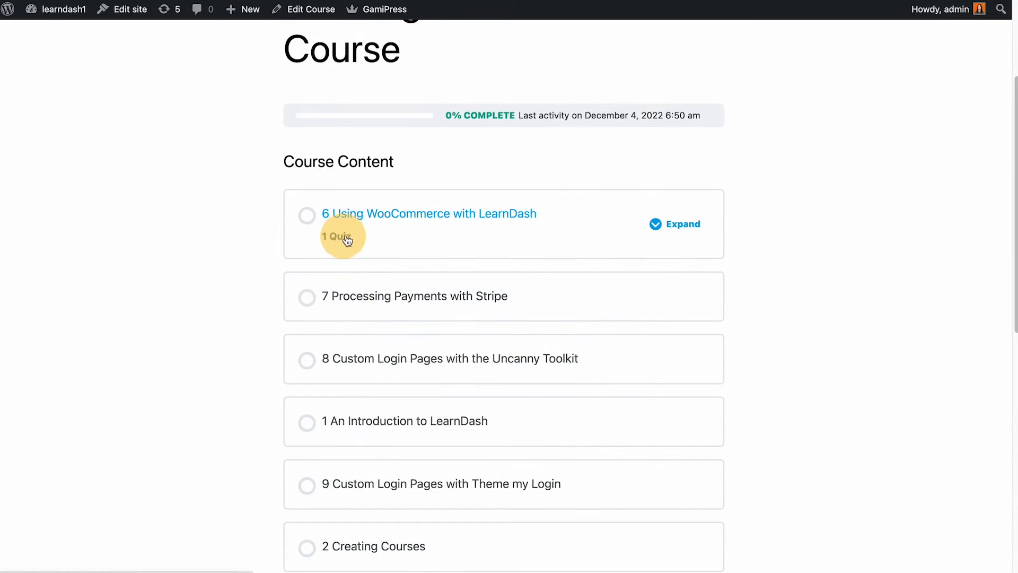
click(341, 235)
click(411, 393)
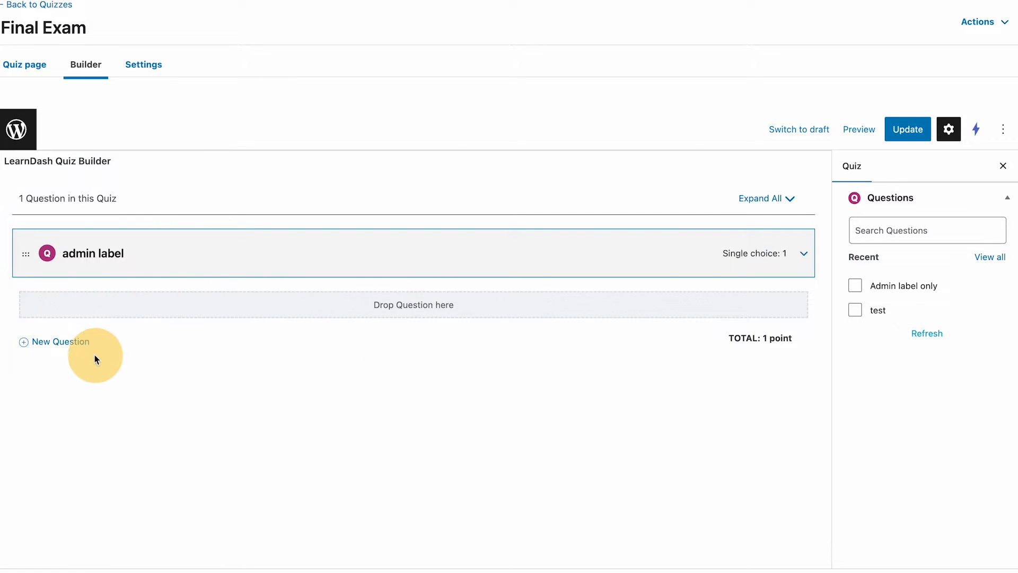
Add a second question titled "question 2" to Final Exam with the question text "question for members".
click(82, 342)
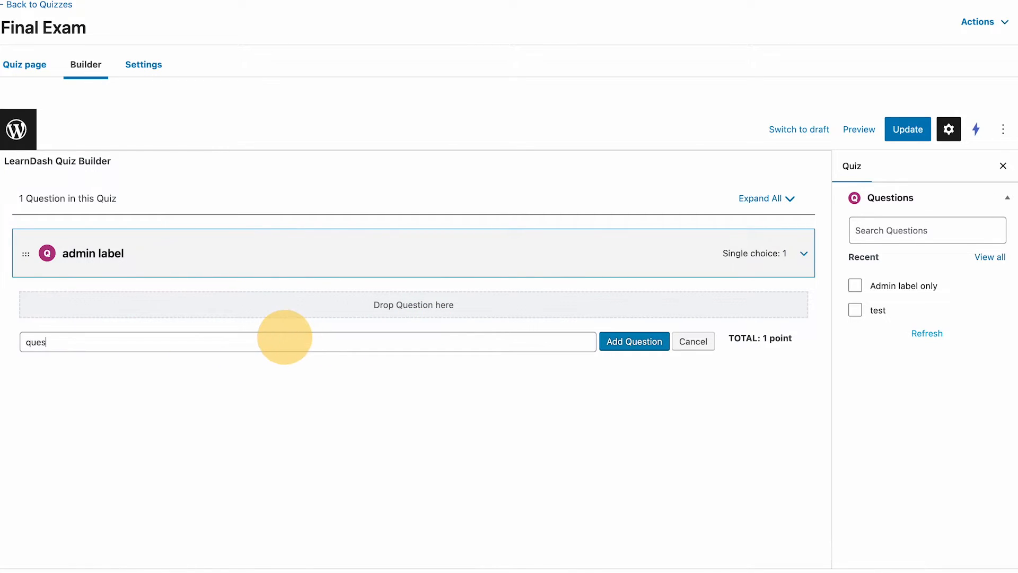
key(Return)
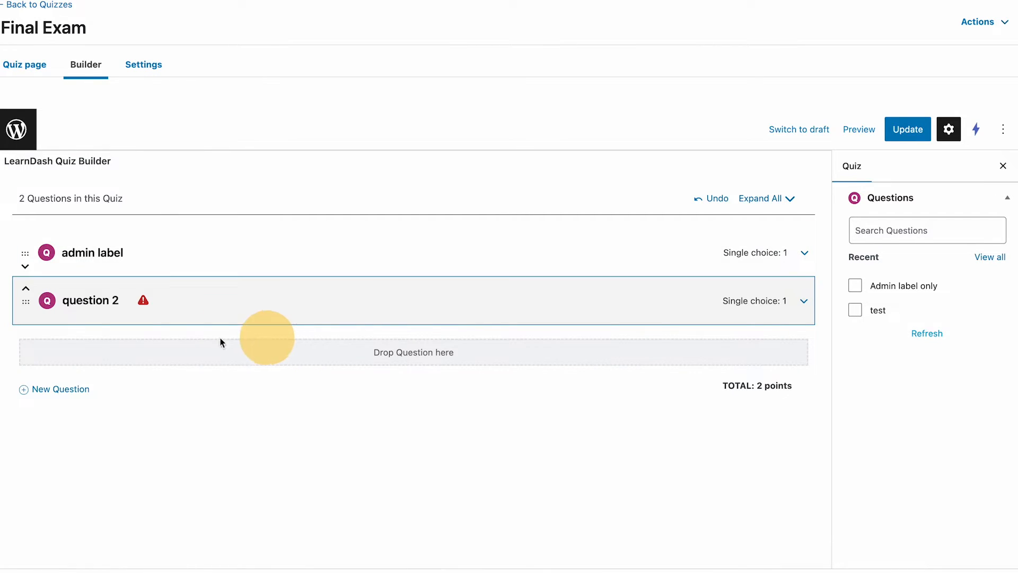
click(796, 306)
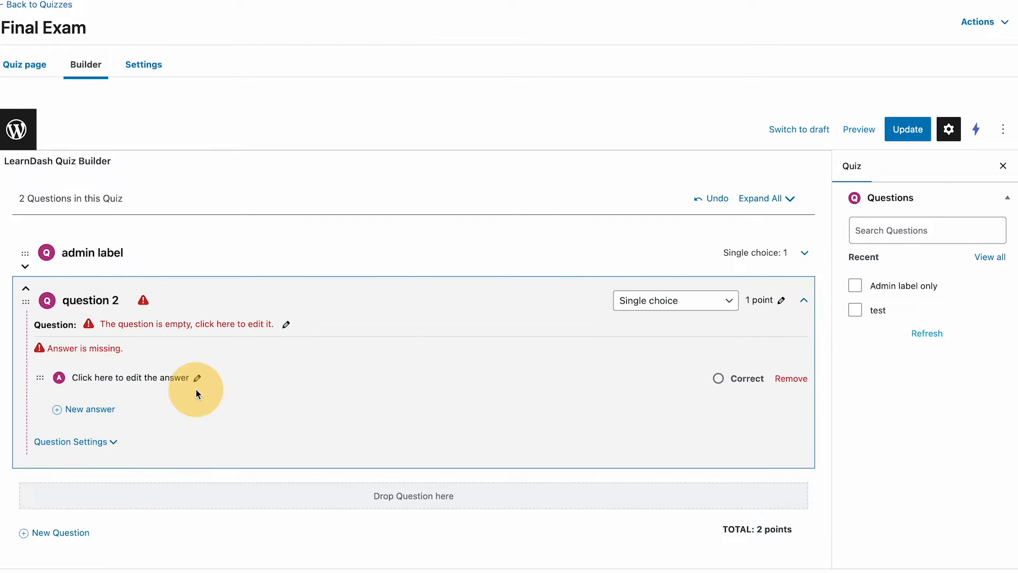
click(165, 322)
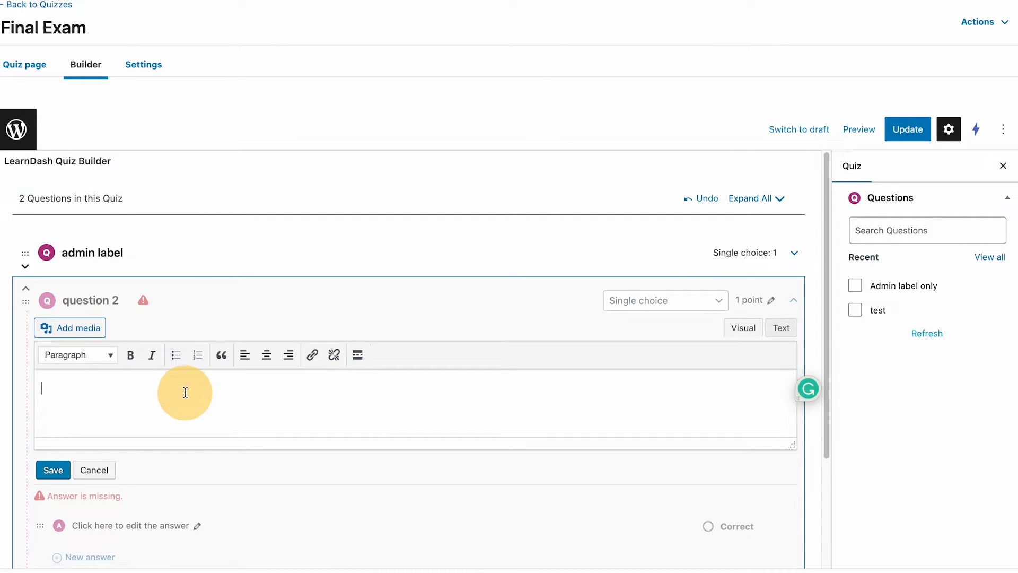
click(53, 470)
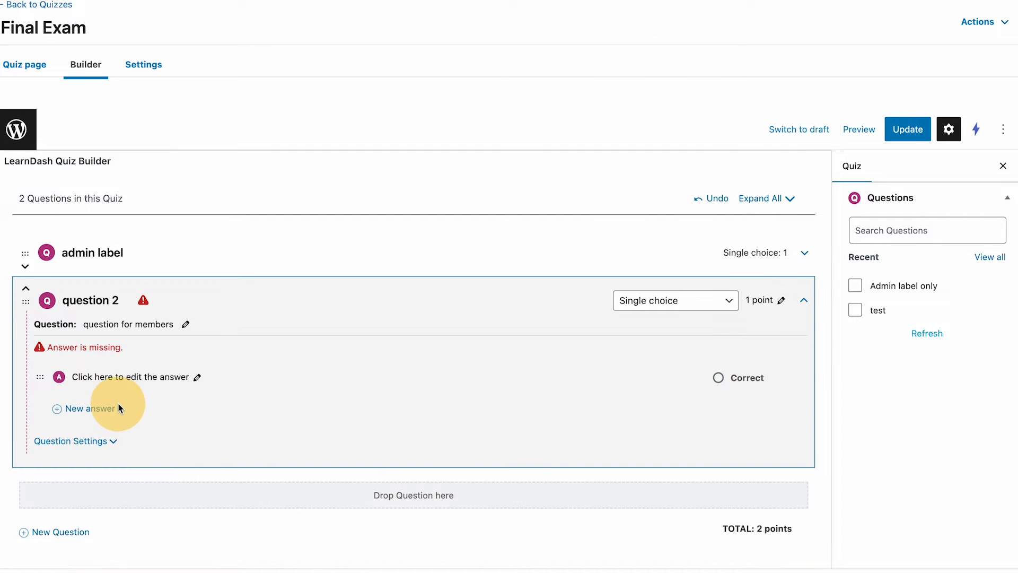
Give question 2 the two answers "answer a" and "answer b".
click(199, 379)
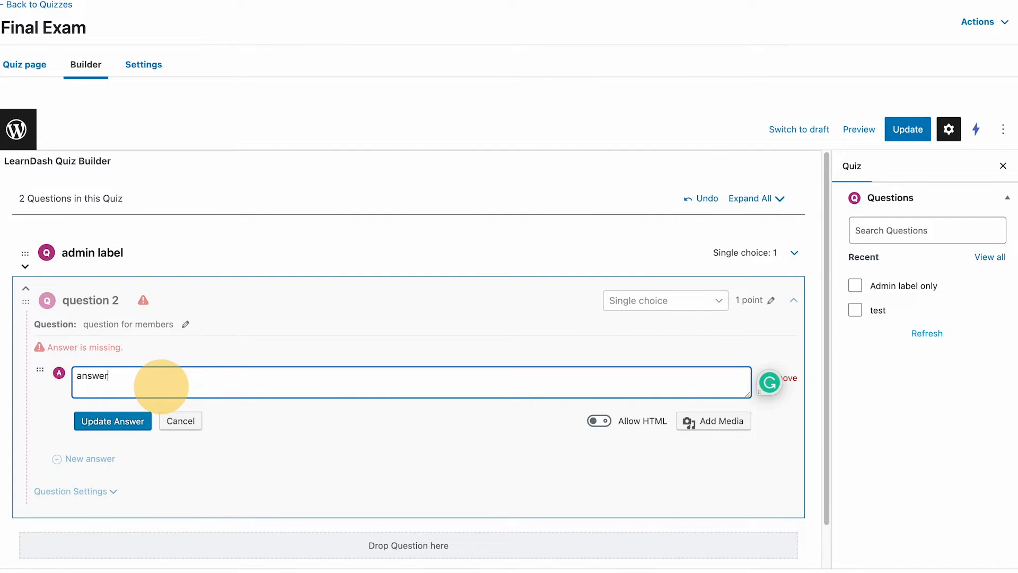
click(146, 410)
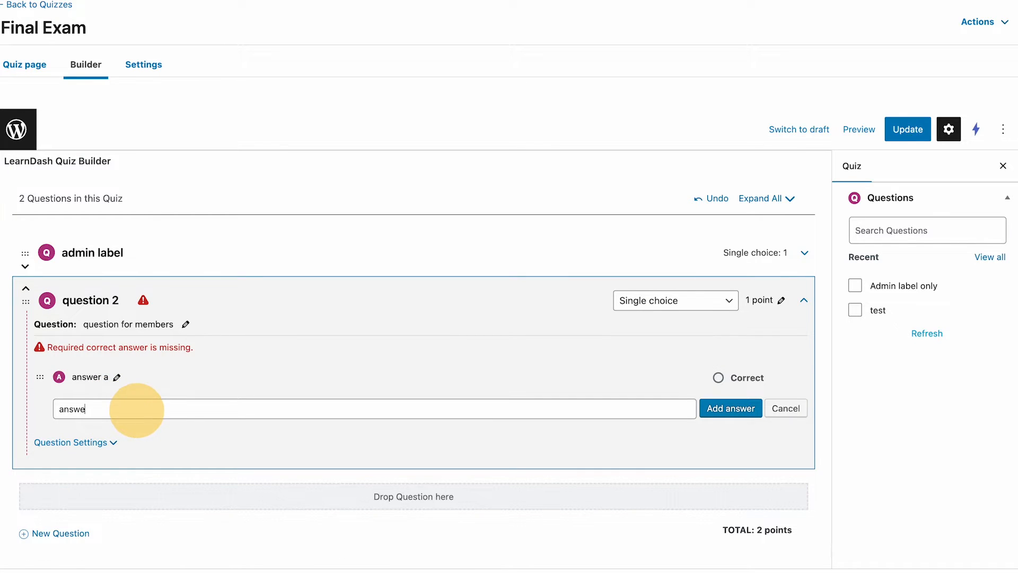
key(Return)
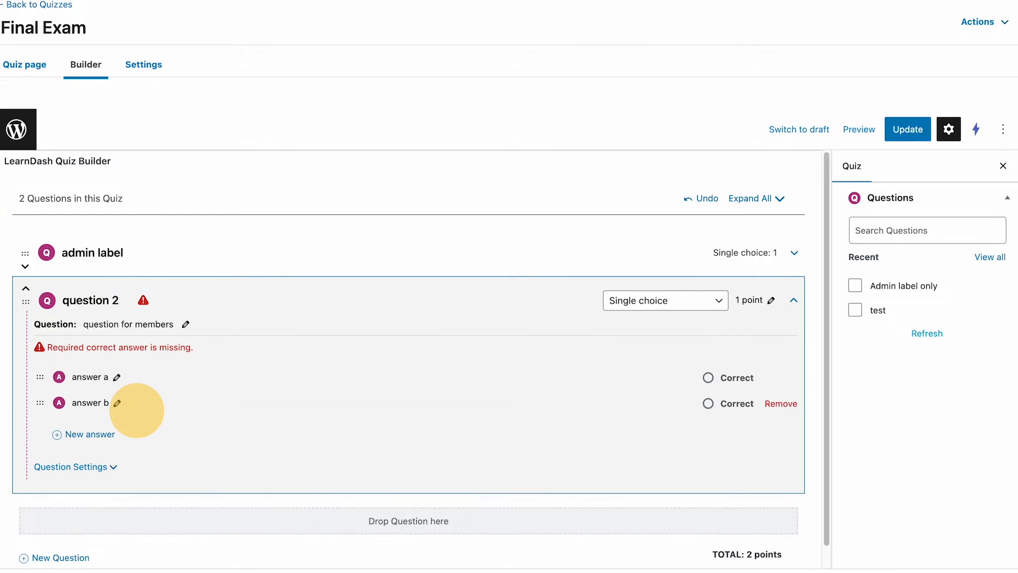
In question 2's settings, enter "You're correct!" as the message for a correct answer.
click(97, 472)
scroll(117, 414, down, 10)
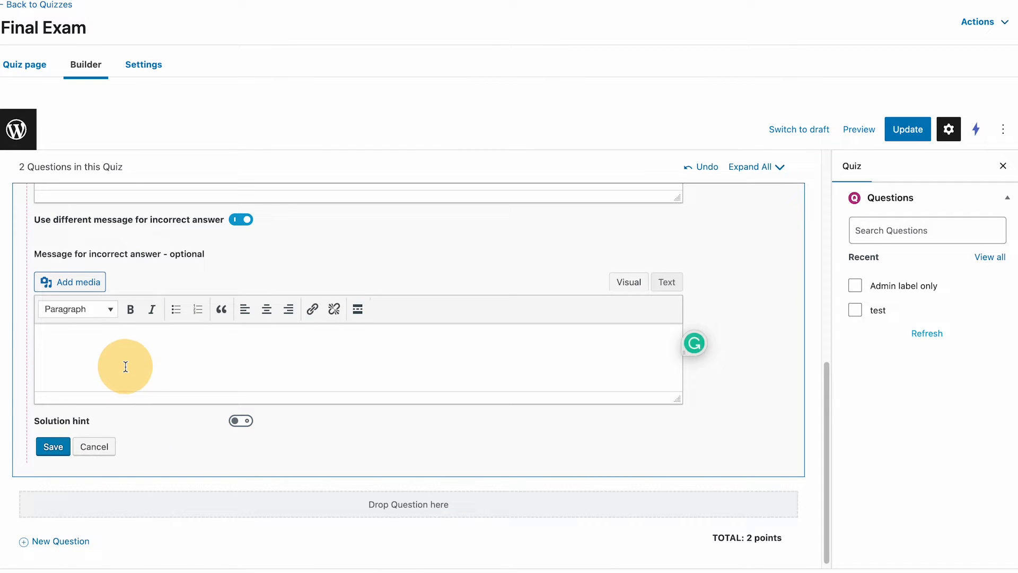
scroll(122, 424, up, 6)
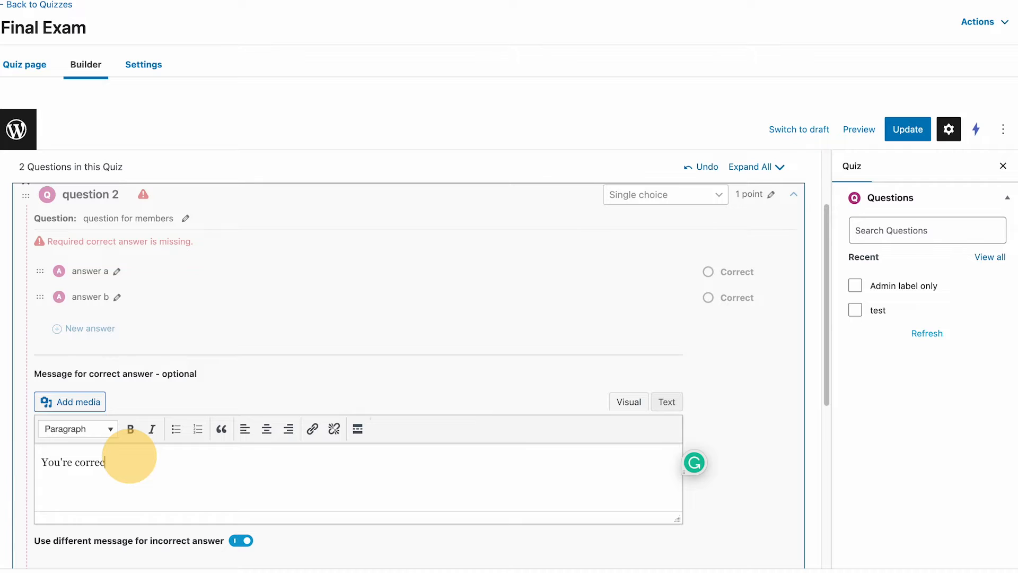
scroll(129, 456, down, 3)
Enter "You're wrong!" as question 2's message for an incorrect answer and update the quiz.
click(127, 482)
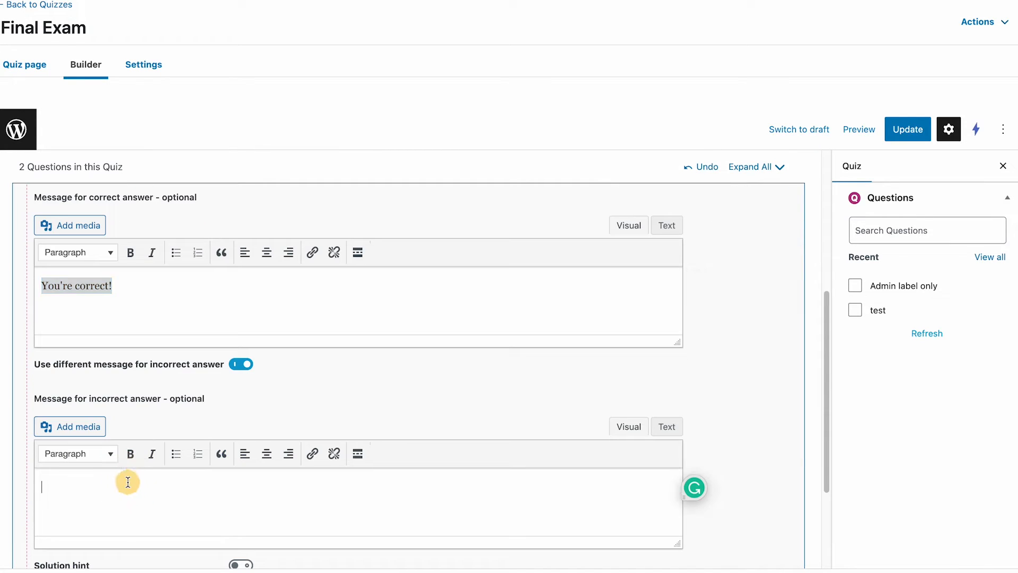
text(You're correct!)
drag(75, 489, 87, 488)
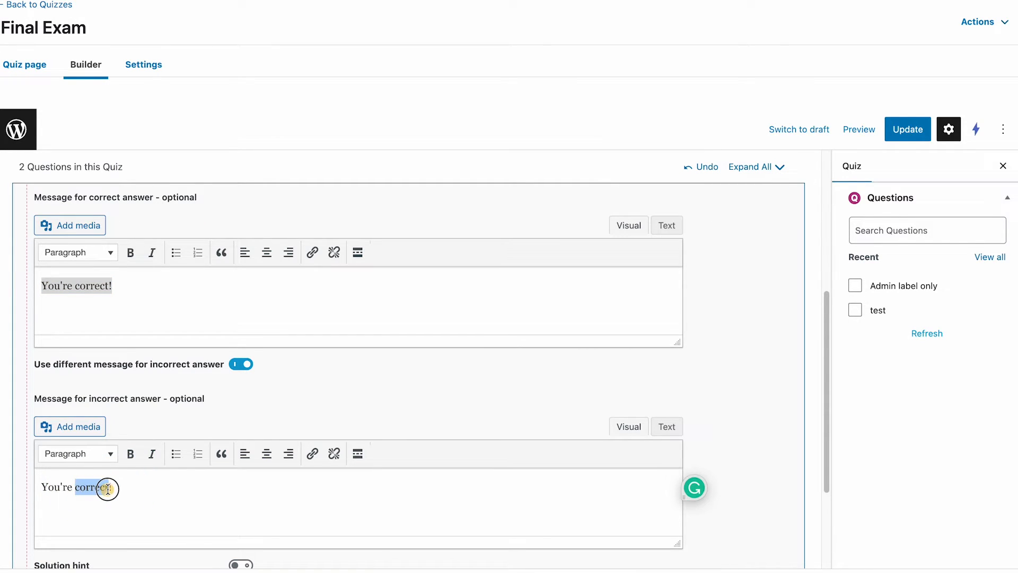
text(w)
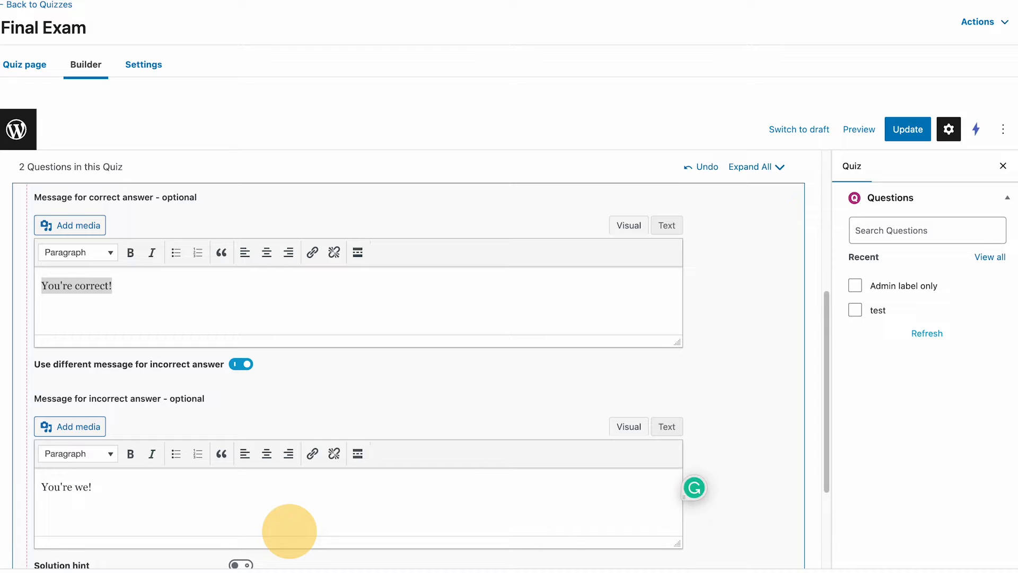
text(rong)
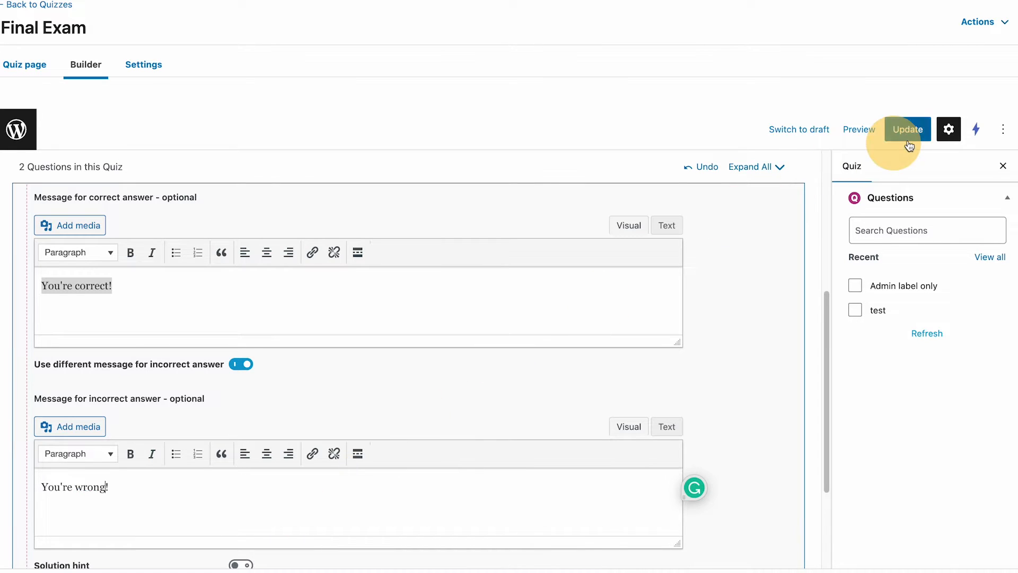
click(907, 129)
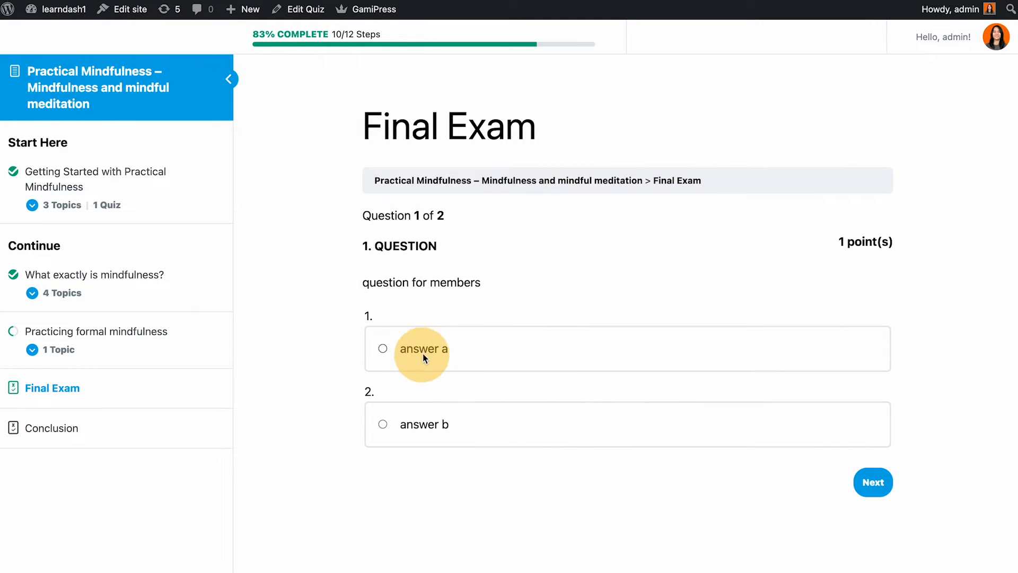
click(422, 350)
click(869, 482)
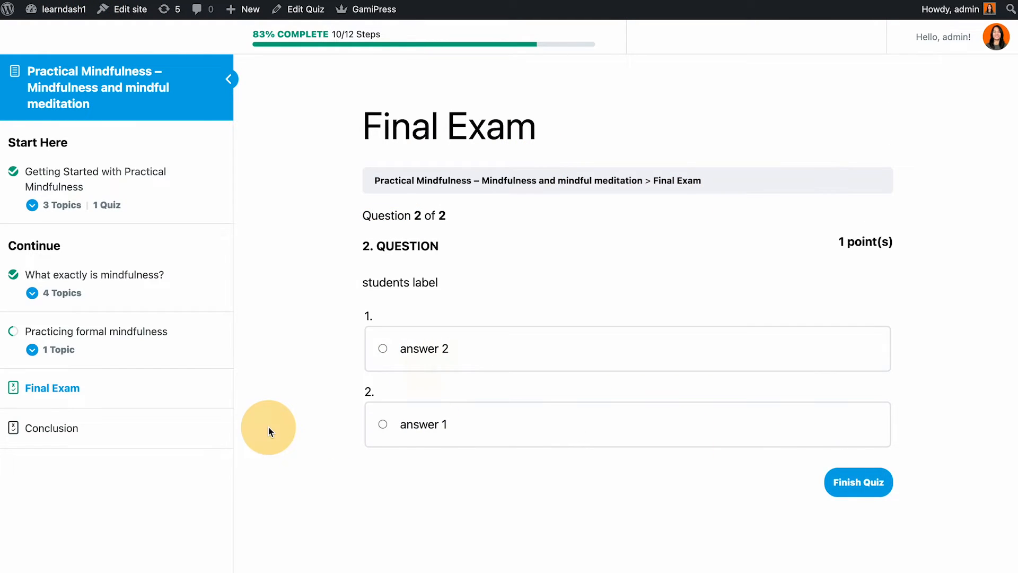
click(434, 351)
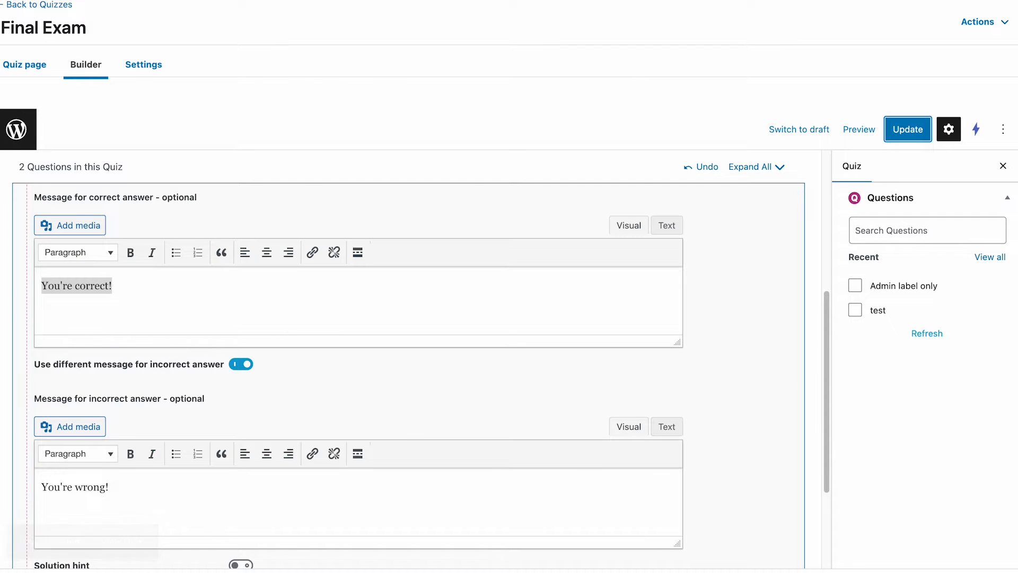
Save question 2's answer messages, mark answer a as correct, and update the quiz.
scroll(284, 207, up, 5)
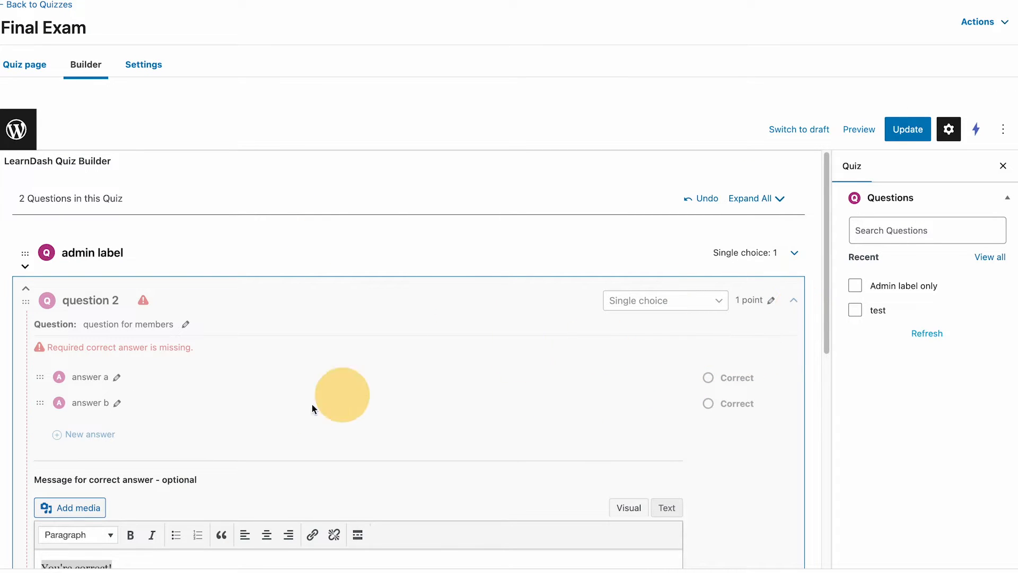
scroll(405, 376, down, 7)
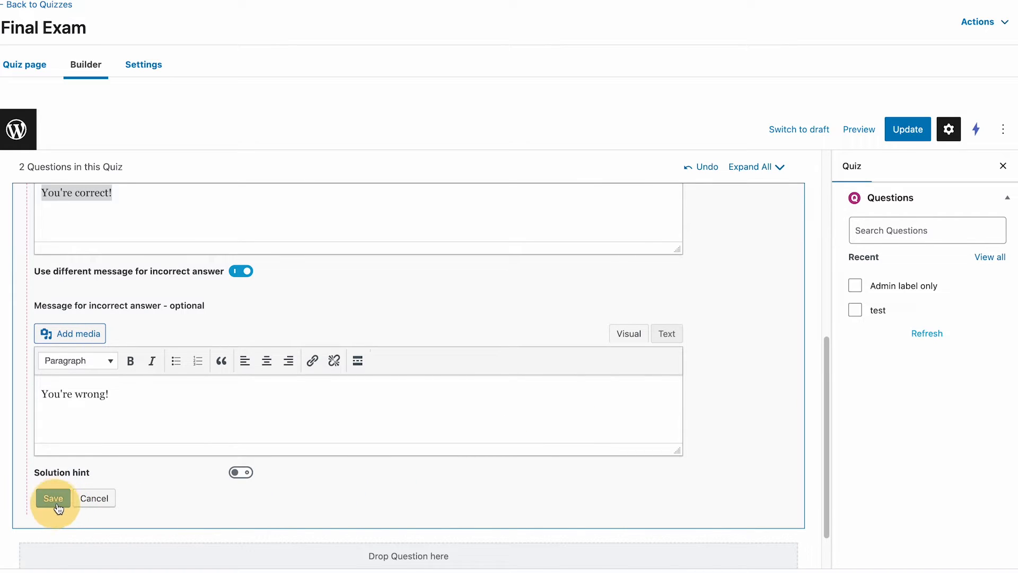
click(54, 499)
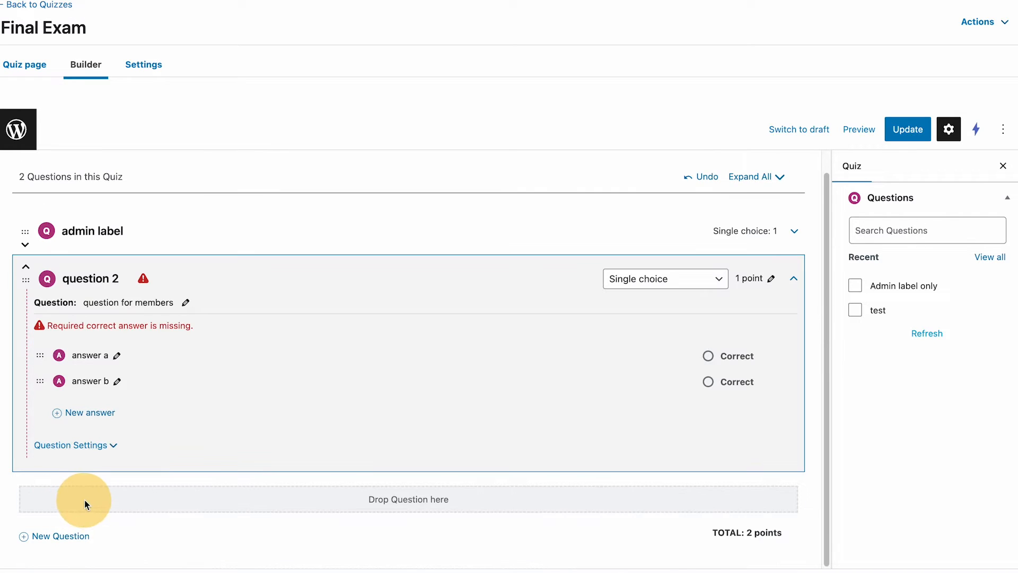
click(709, 355)
click(907, 129)
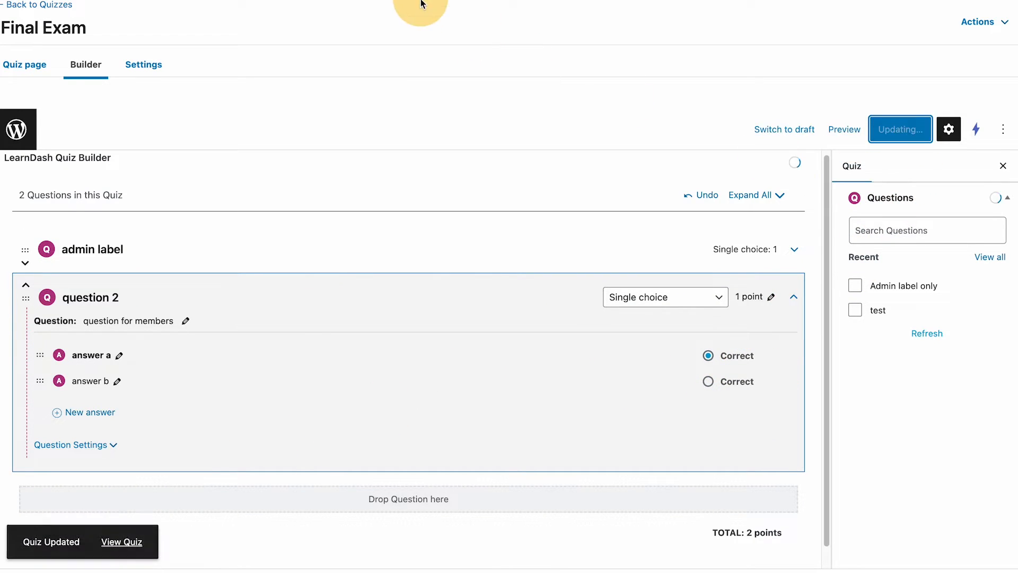
Reload the Final Exam page and take the quiz with answer 1 and answer a.
click(222, 0)
key(super+r)
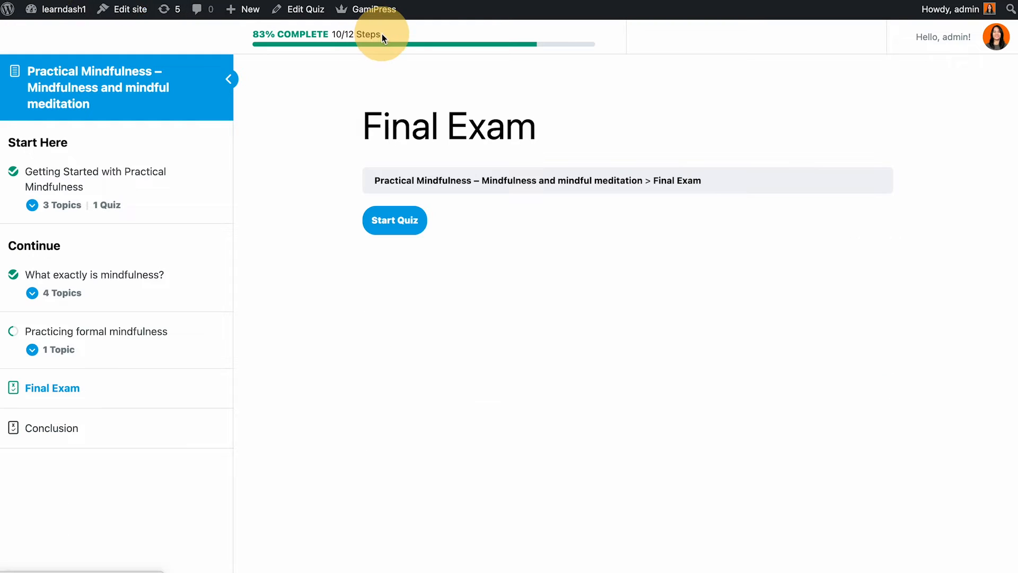
click(401, 224)
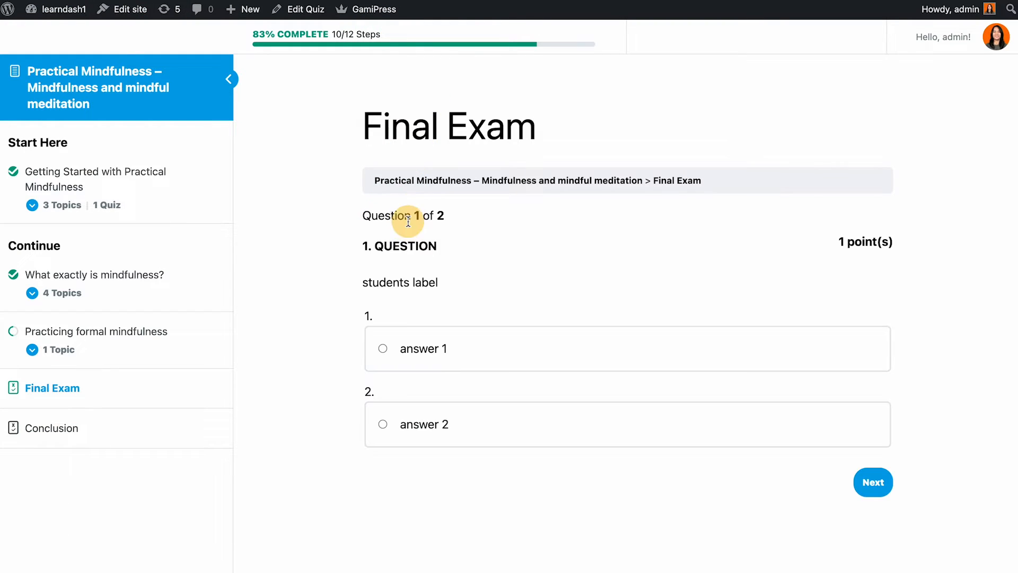
click(424, 348)
click(880, 483)
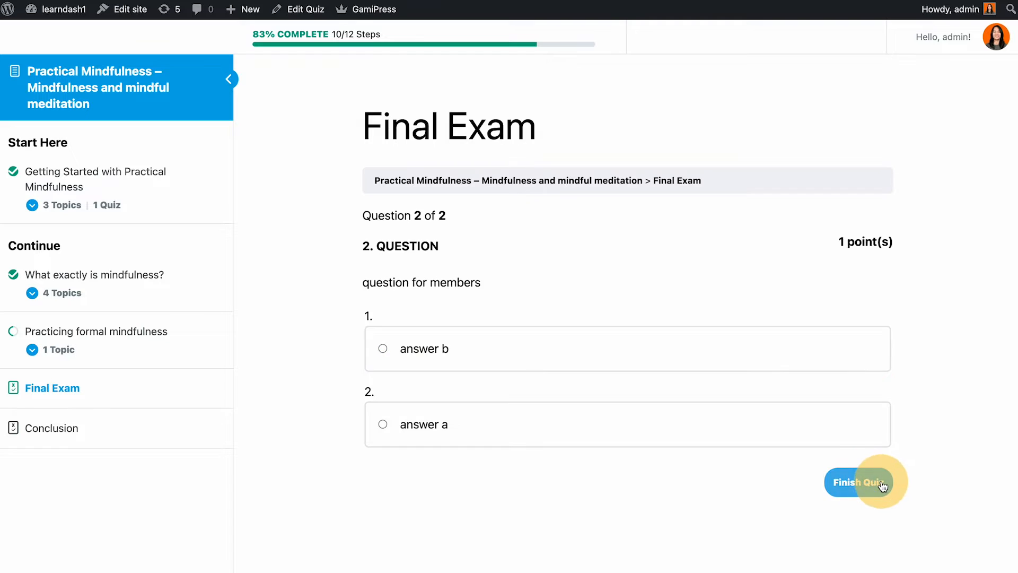
click(413, 424)
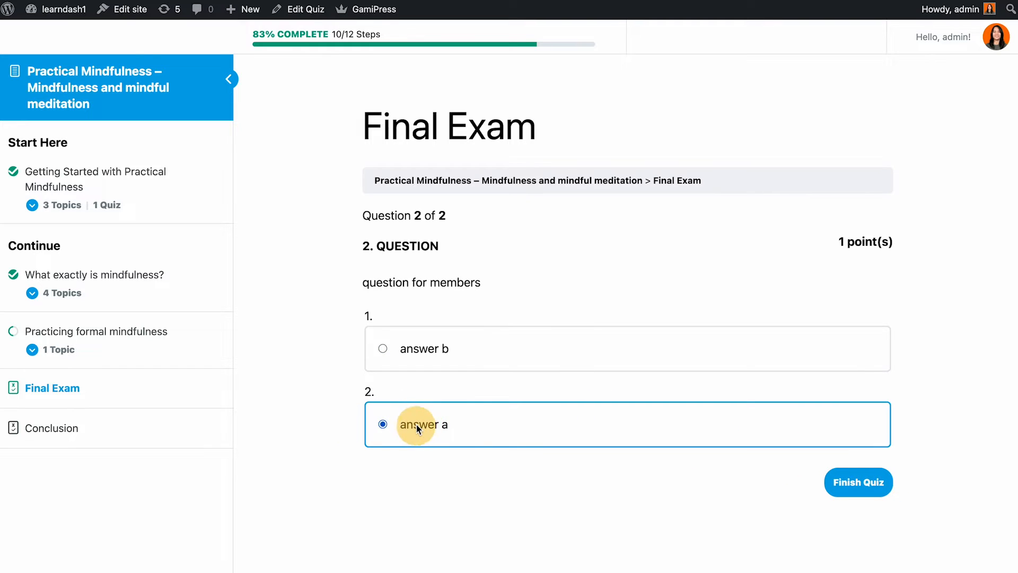
click(849, 470)
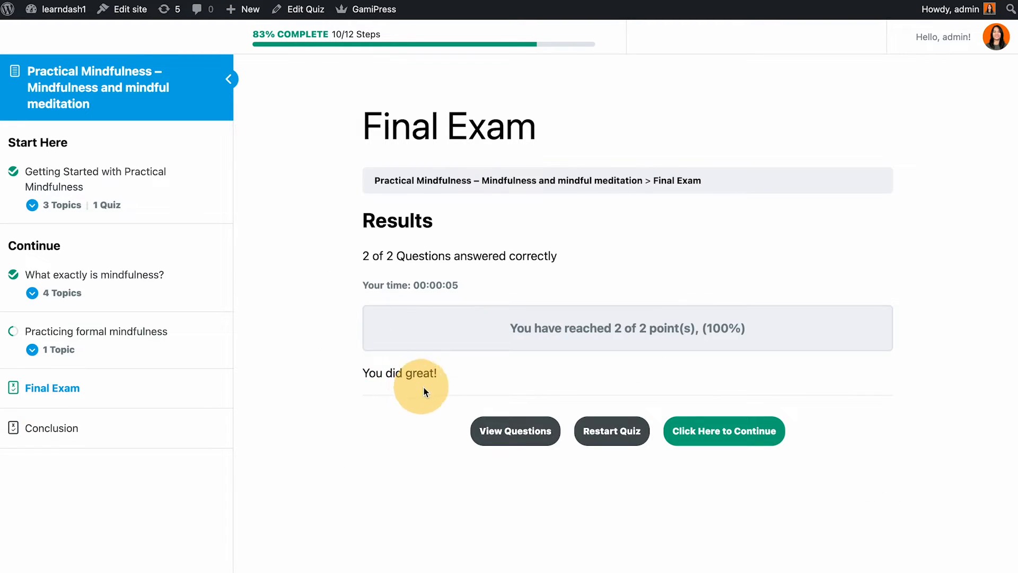
View the answered questions on the results page and compare the feedback messages of both questions.
click(499, 431)
scroll(725, 342, down, 10)
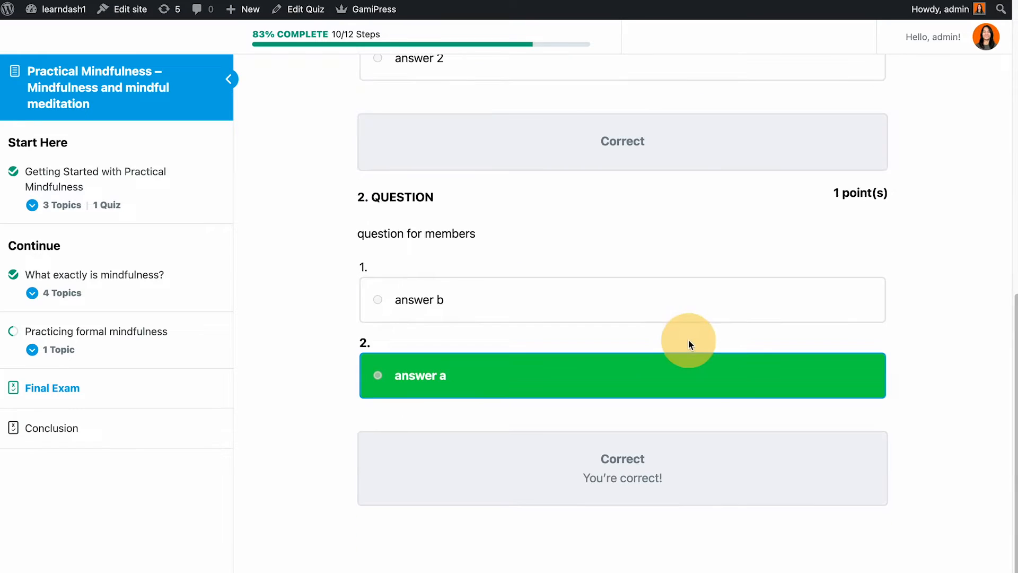
drag(573, 484, 714, 498)
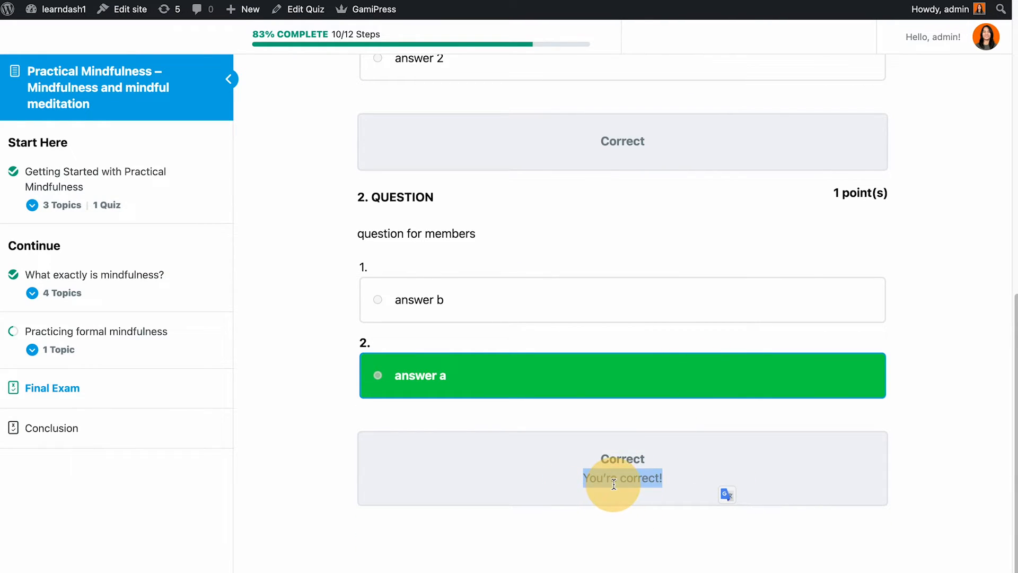
scroll(618, 480, up, 5)
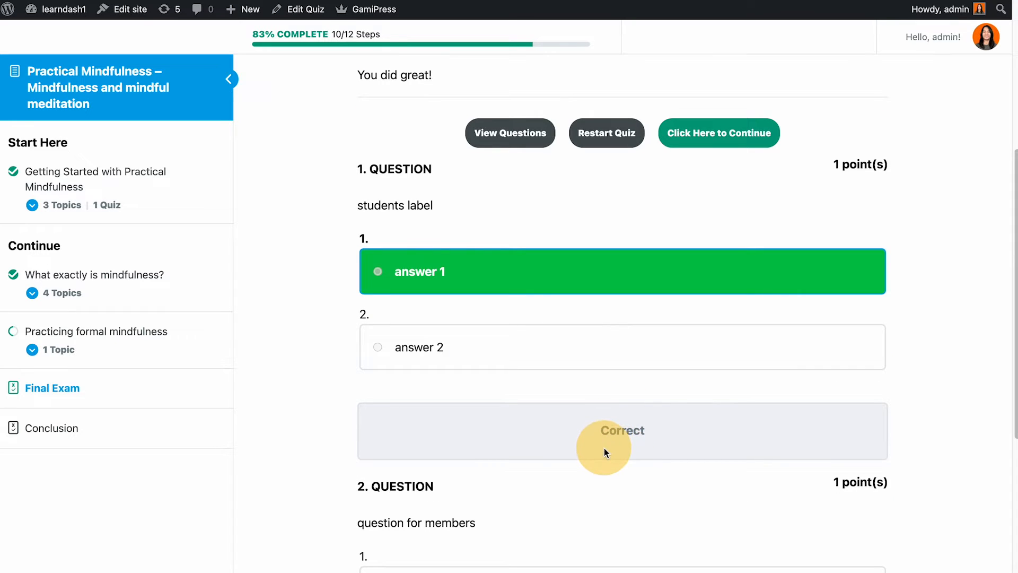
double_click(577, 428)
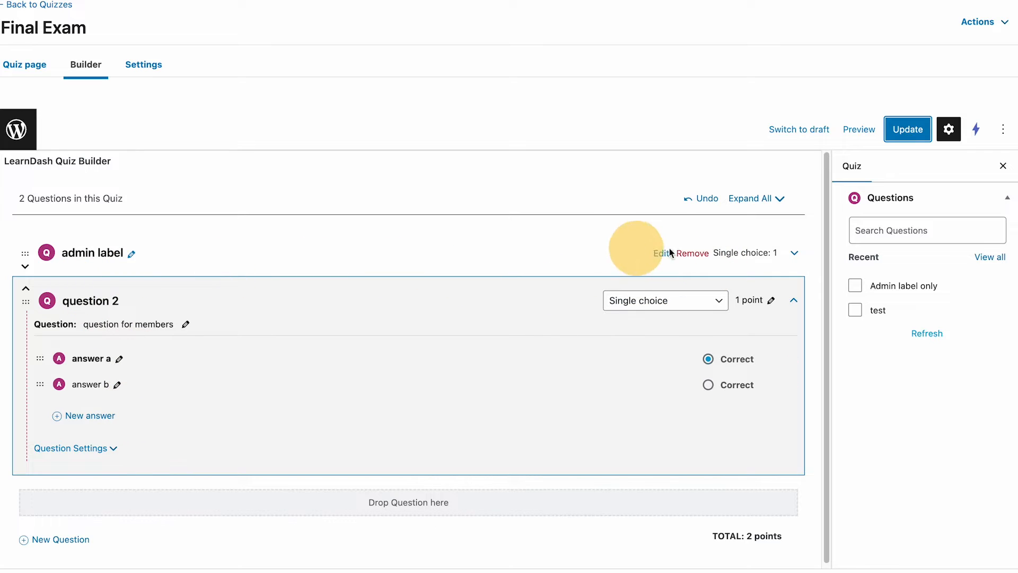
In the quiz builder, enter "You're correct!" as the correct-answer message of the admin label question.
click(795, 257)
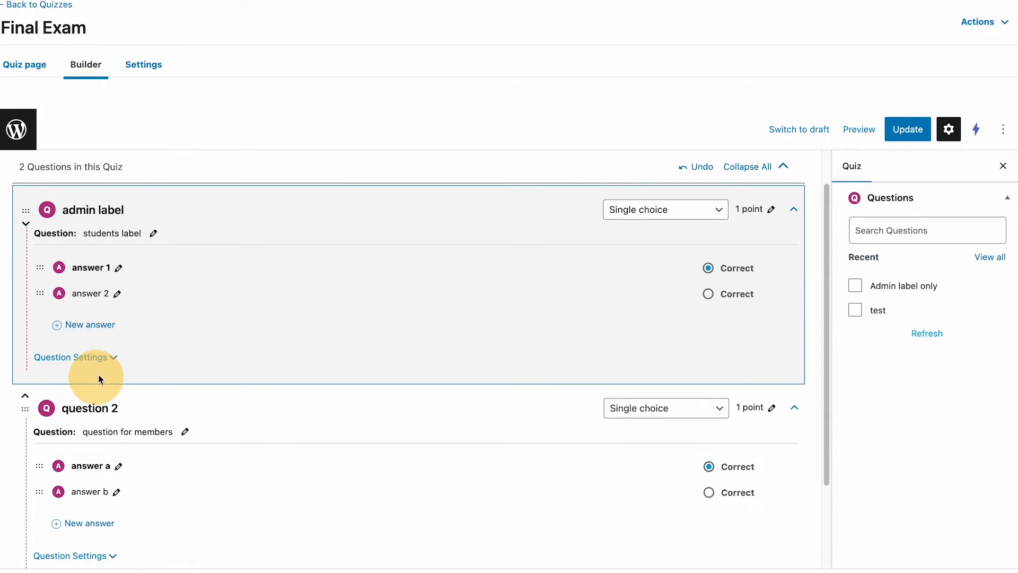
click(103, 357)
scroll(146, 370, down, 1)
scroll(146, 370, up, 5)
scroll(146, 370, down, 4)
scroll(146, 370, up, 5)
scroll(146, 370, down, 5)
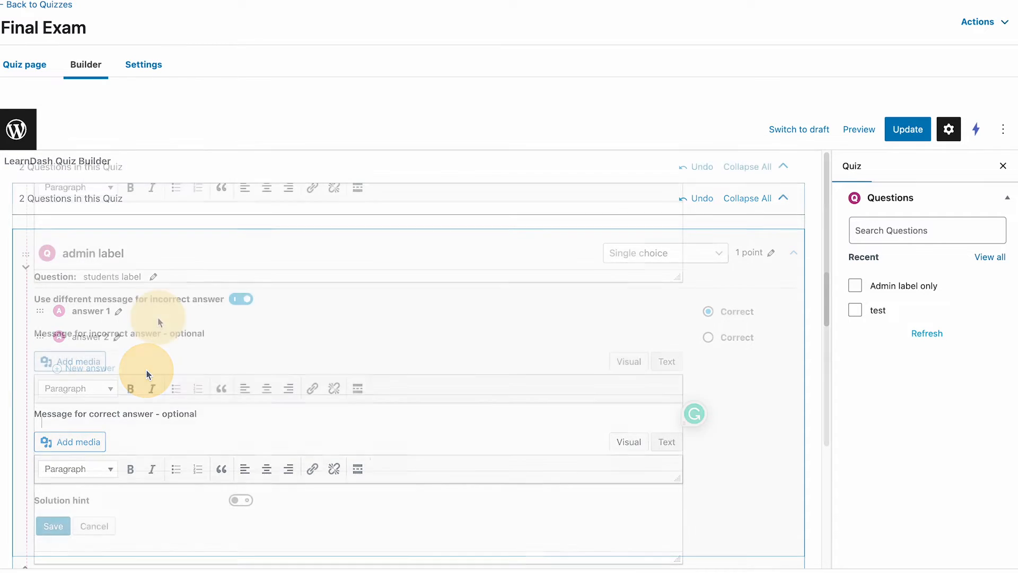
text(You're correct!)
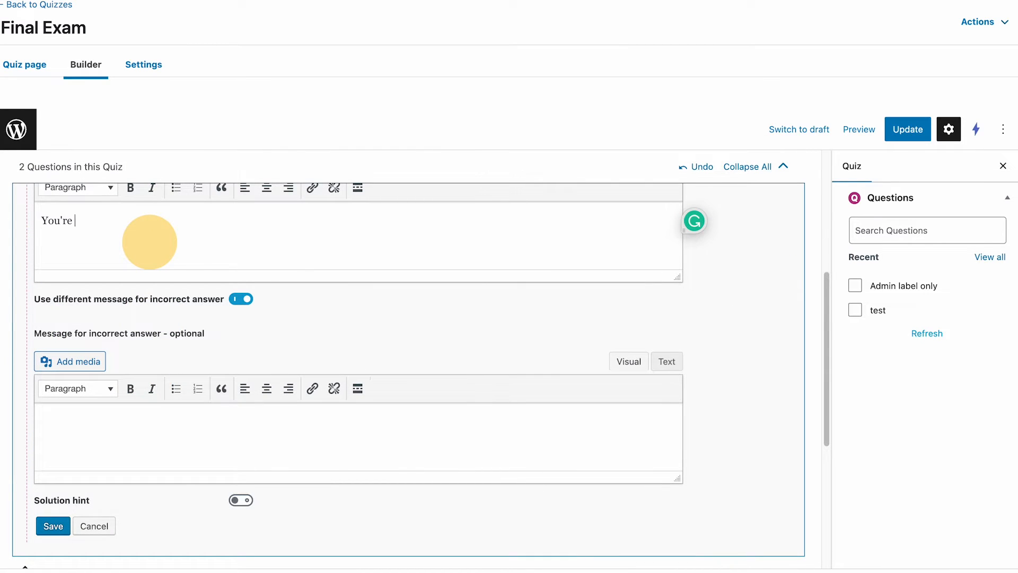
Reuse that text for the admin label question's incorrect-answer message, changing it to "You're wrong!".
key(super+a)
key(super+c)
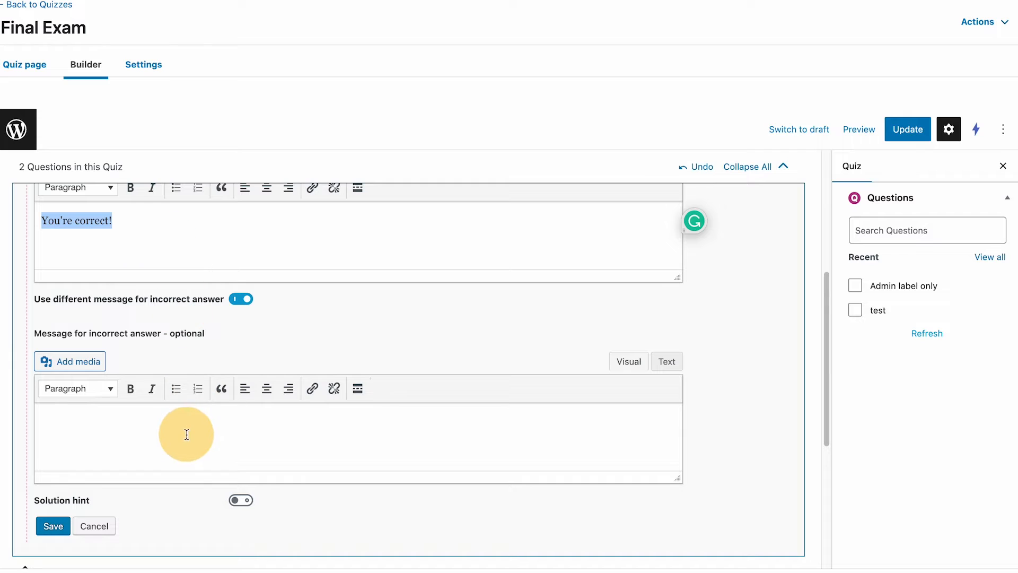
click(186, 432)
key(super+v)
drag(75, 422, 107, 423)
text(wrong)
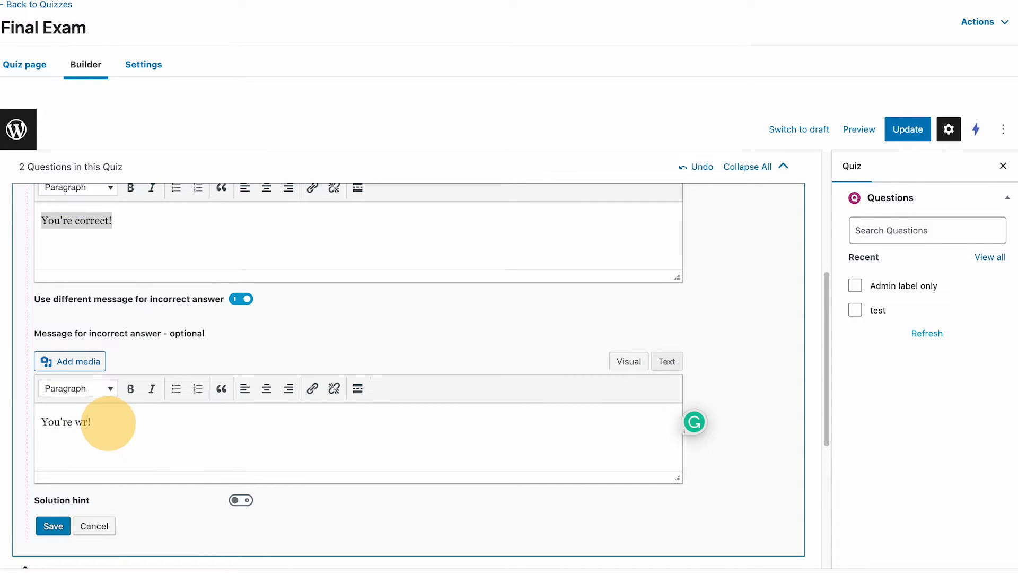
Update the quiz, then retake Final Exam on the course page with answer a and answer 1.
click(907, 129)
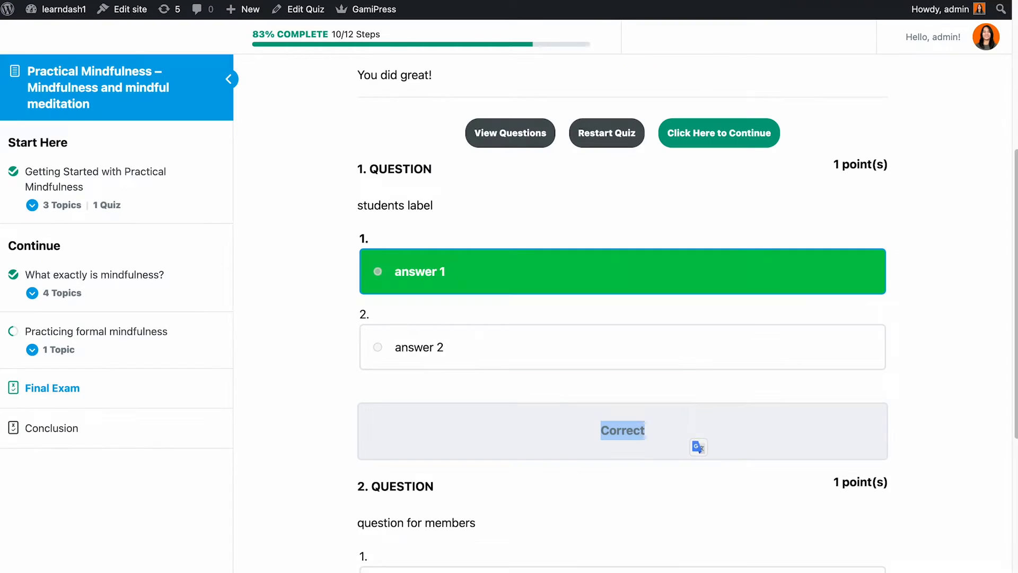
click(54, 0)
click(404, 236)
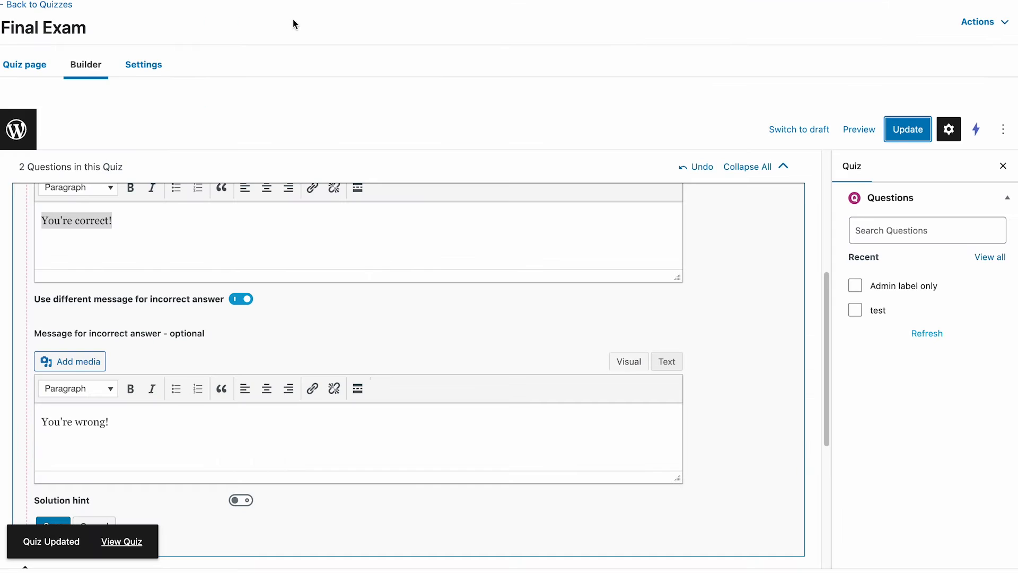
scroll(422, 230, down, 3)
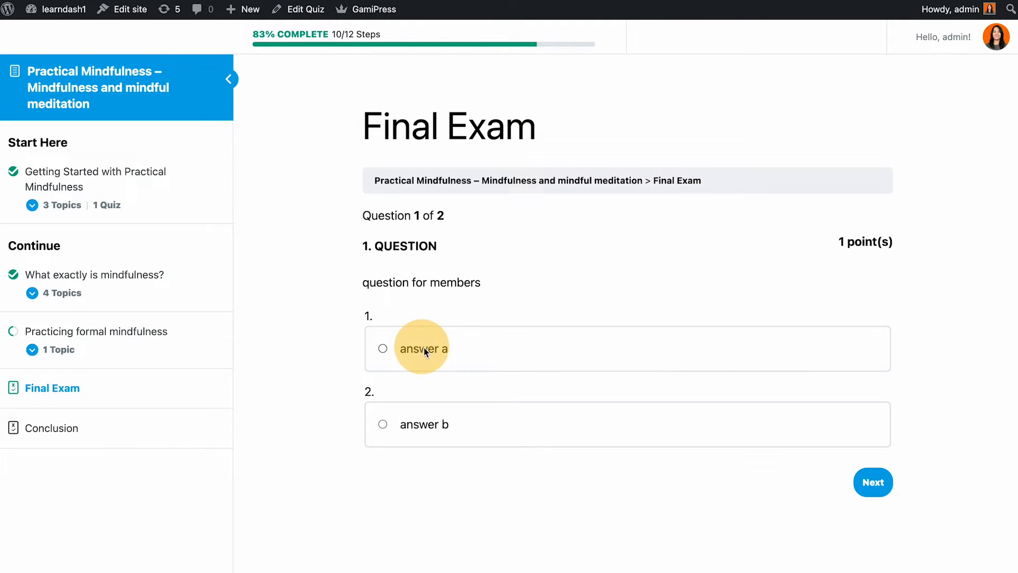
click(429, 348)
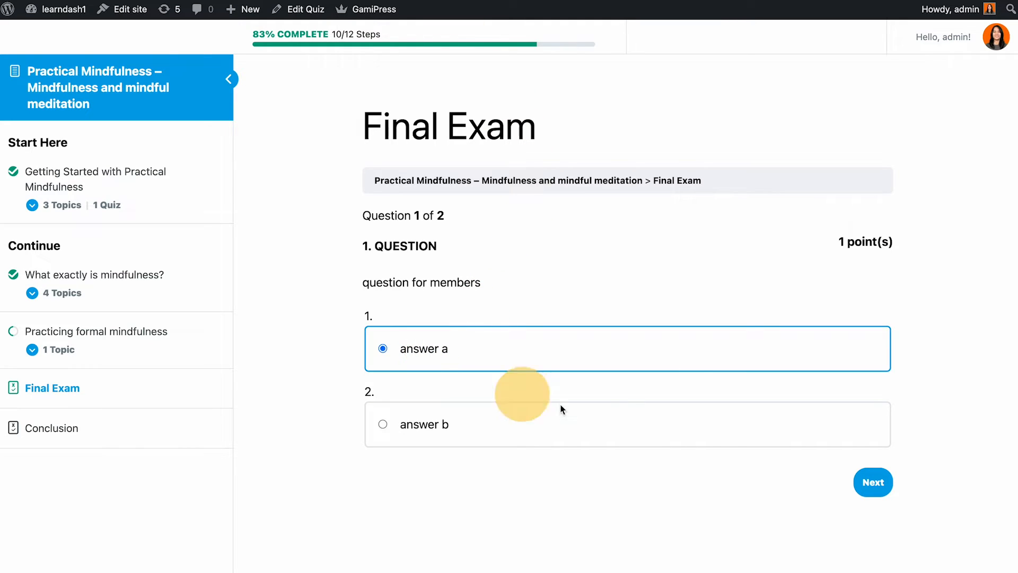
click(870, 482)
click(422, 436)
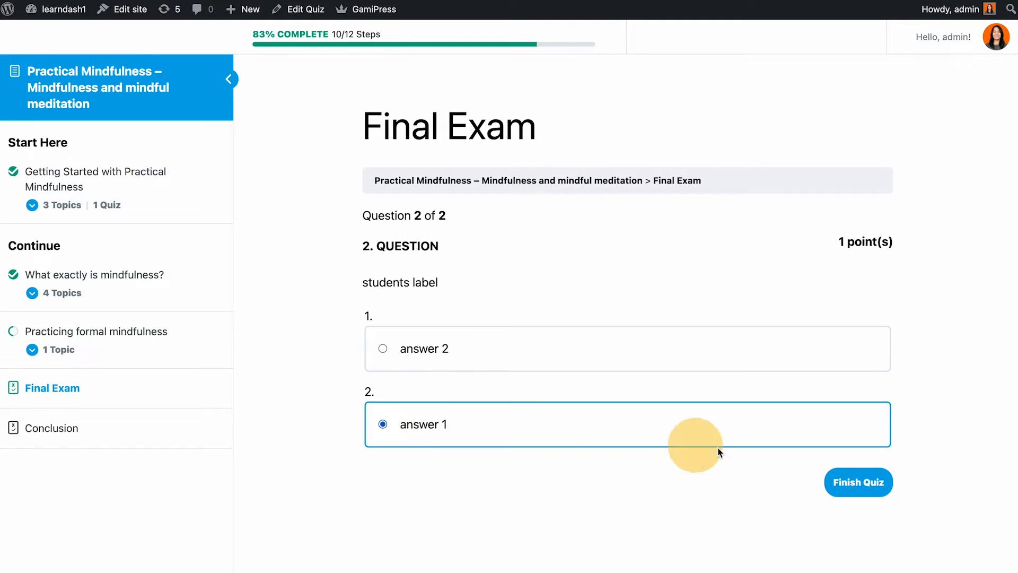
click(843, 481)
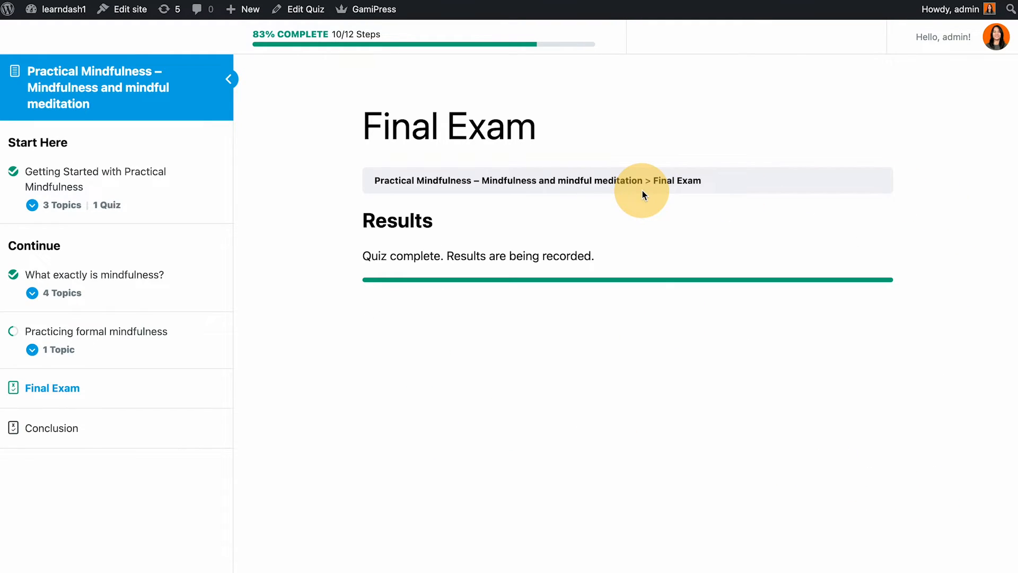
View the answered questions on the results page and check the feedback messages under both questions.
click(518, 441)
scroll(686, 250, down, 8)
double_click(622, 476)
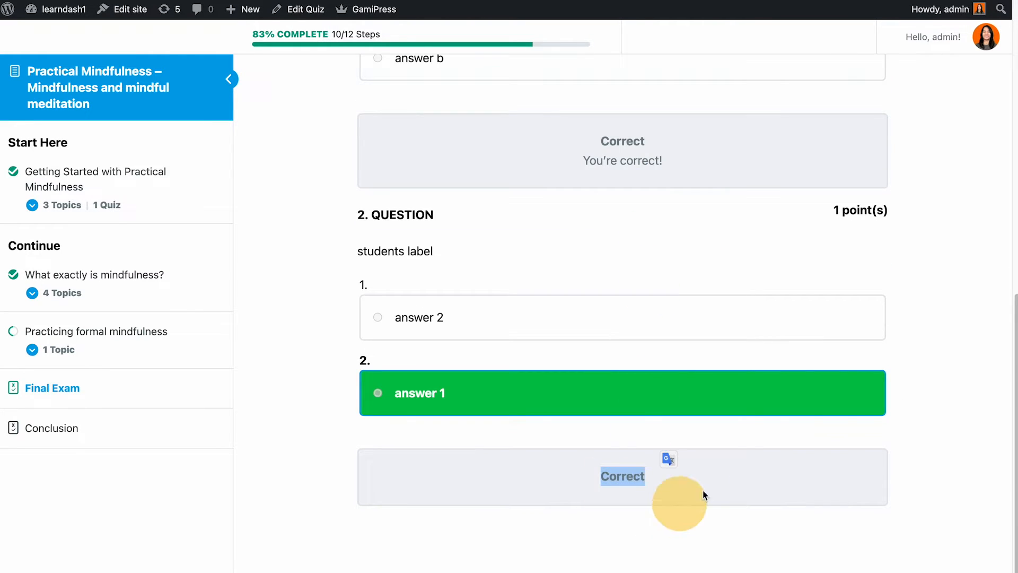
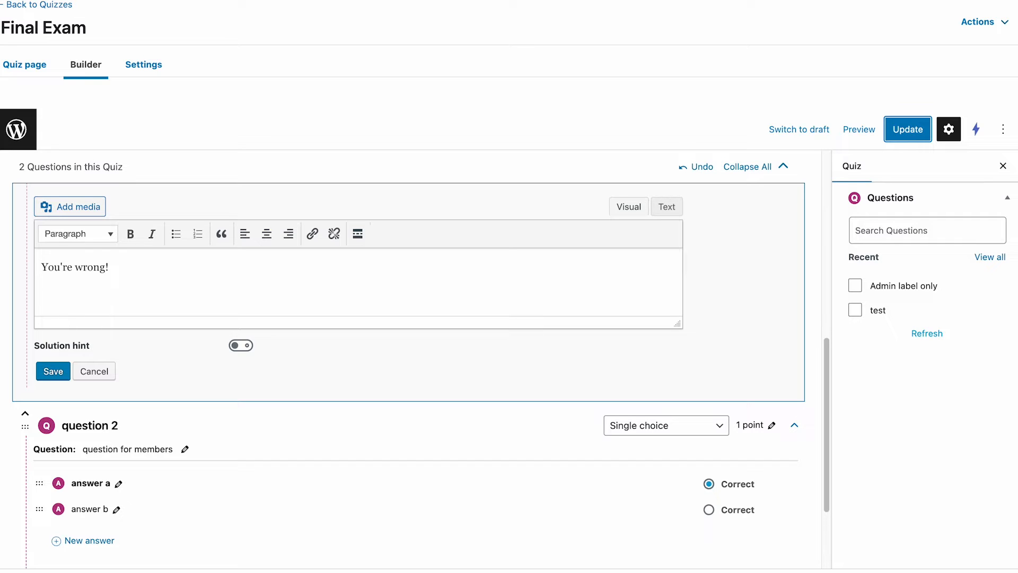
In the Final Exam settings, turn off Custom Answer Feedback under Results Page Display and update the quiz.
scroll(433, 386, up, 3)
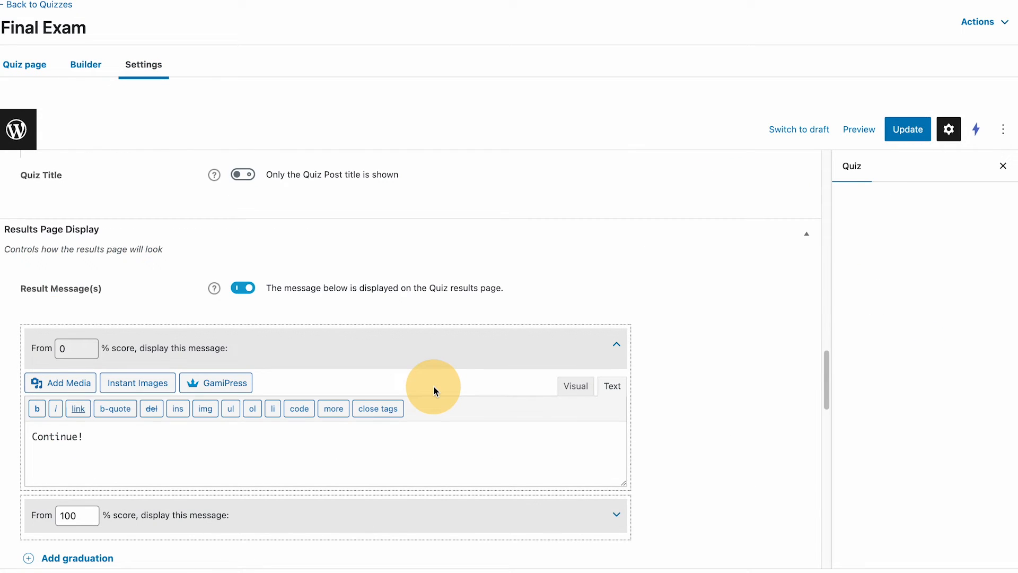
scroll(433, 387, down, 6)
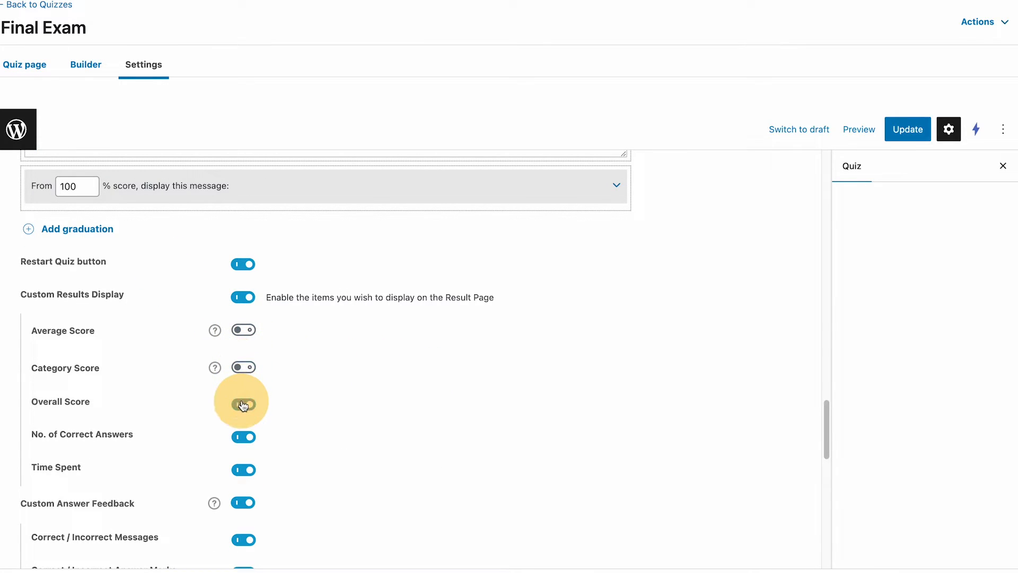
scroll(245, 404, down, 5)
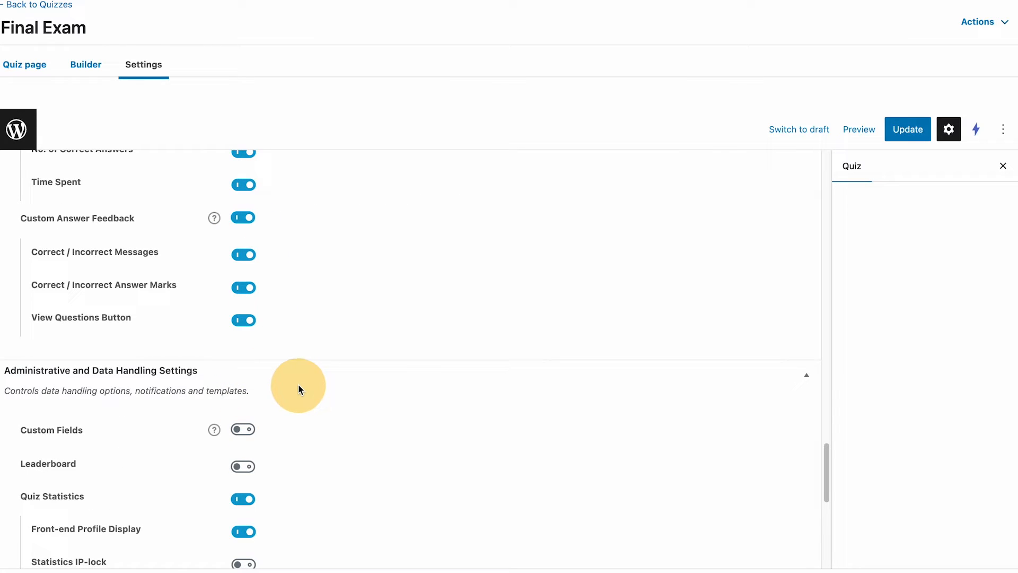
click(243, 218)
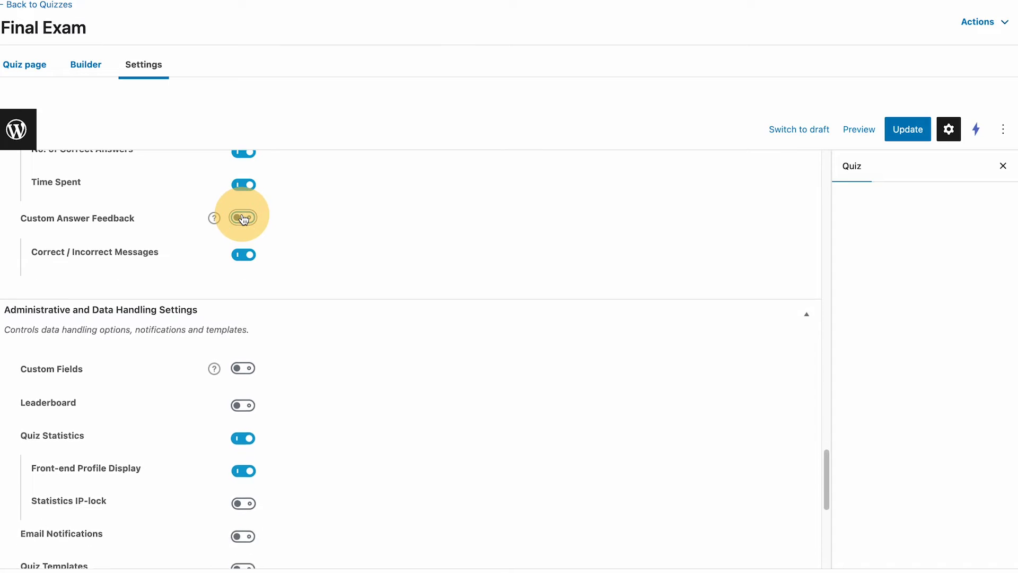
click(904, 130)
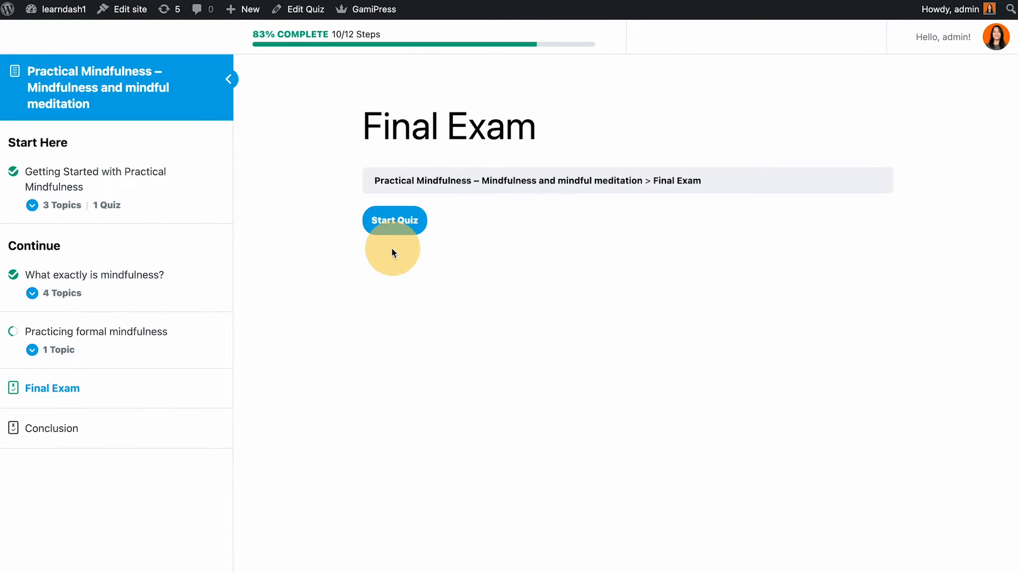
Take the Final Exam quiz on the course page, choosing answer 1 and answer a, and finish it.
click(388, 226)
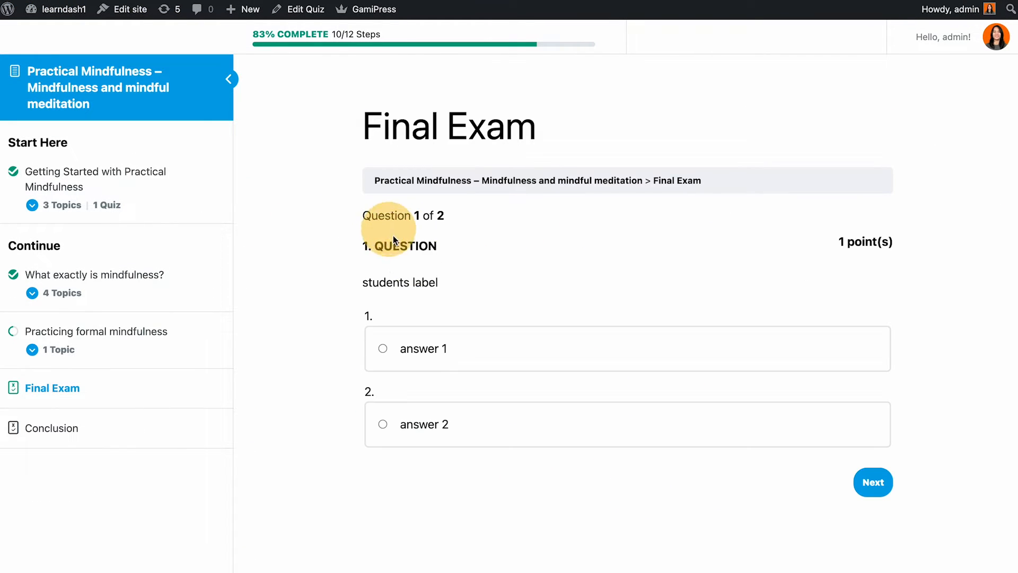
click(421, 348)
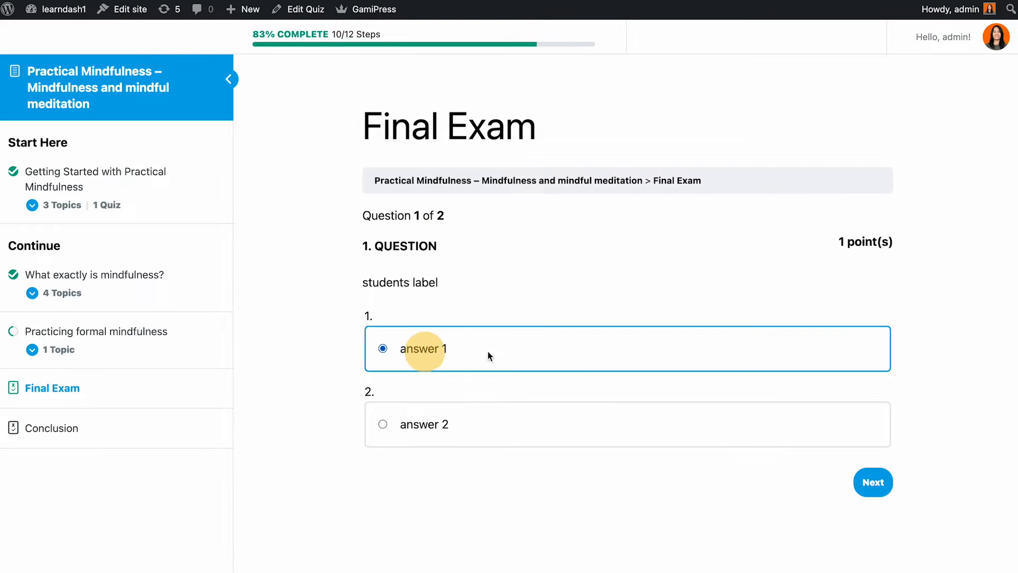
click(862, 481)
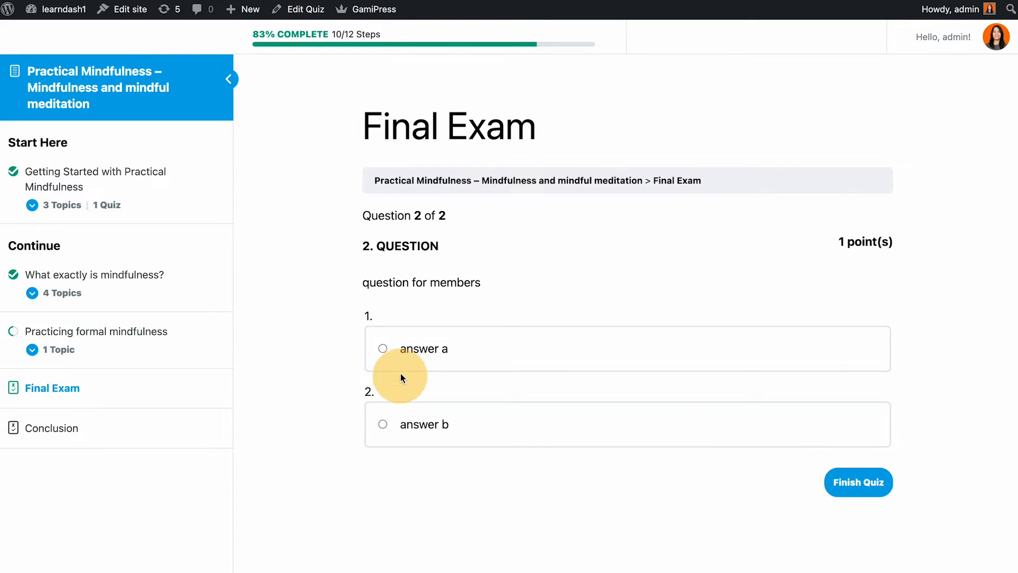
click(422, 348)
click(859, 483)
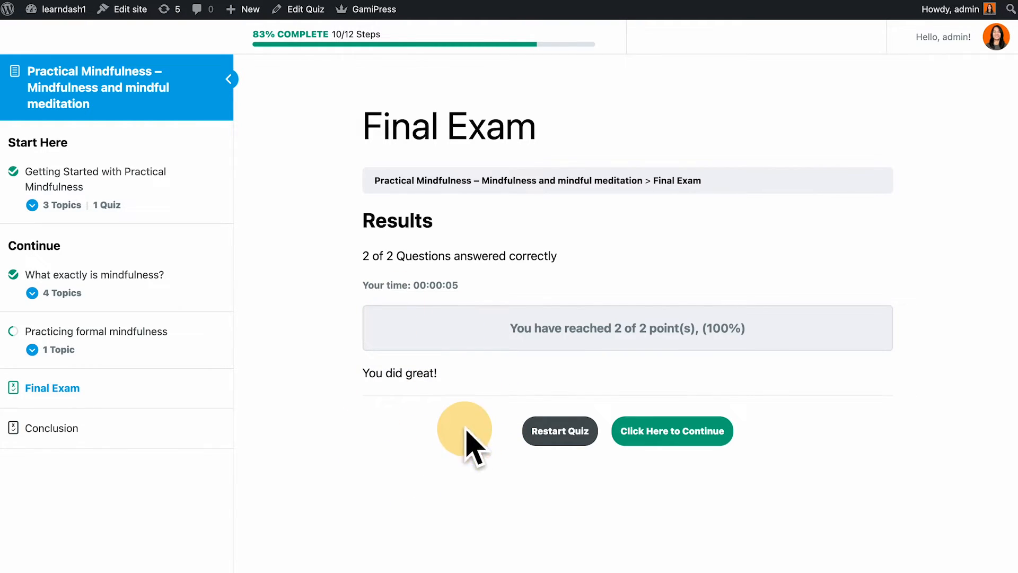
Compare the Custom Answer Feedback setting with the buttons offered on the quiz results page.
click(233, 1)
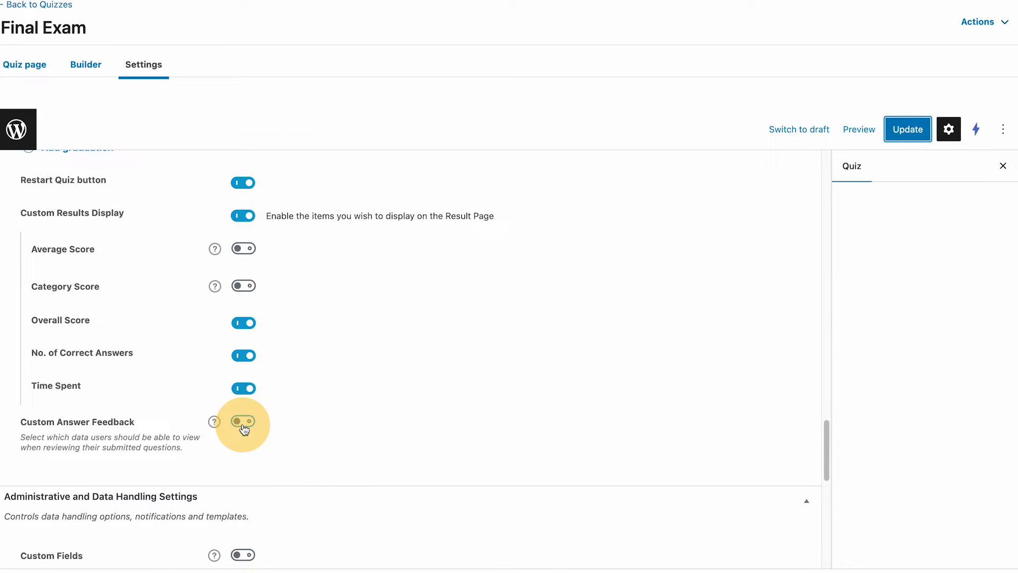
click(361, 1)
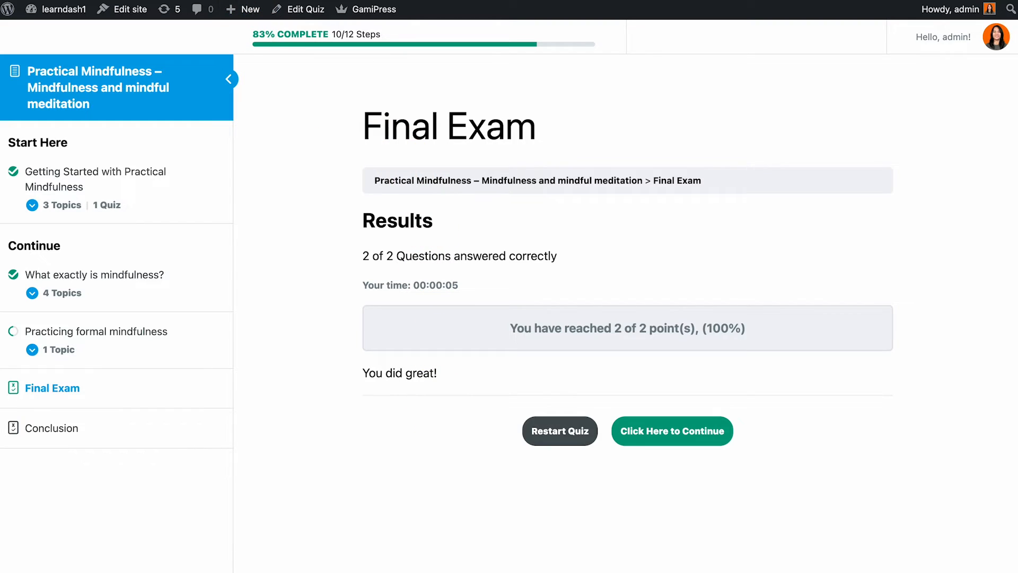
click(233, 1)
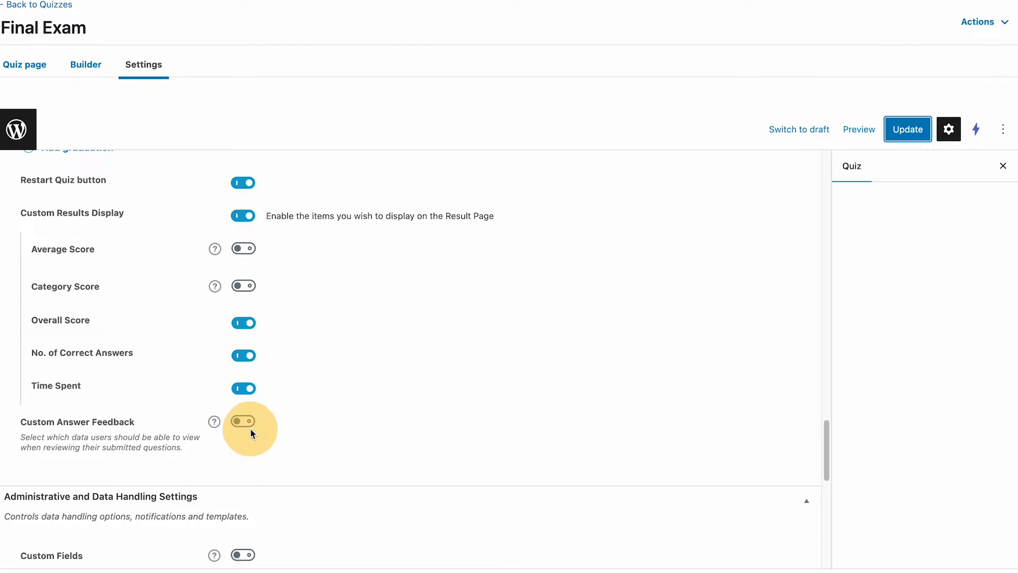
Show the help text for Custom Fields in the Administrative and Data Handling Settings and enable the option.
scroll(479, 290, down, 1)
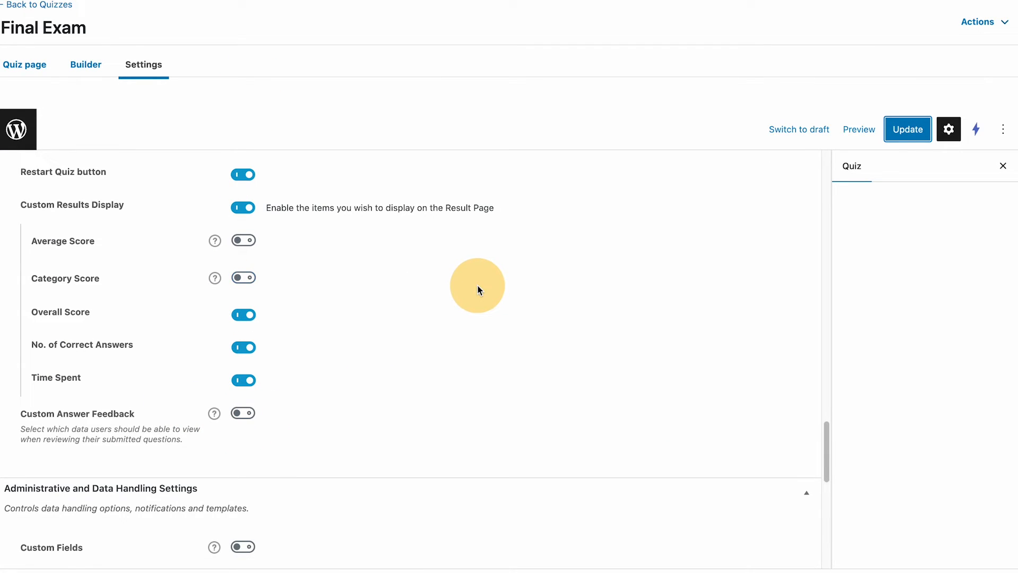
scroll(477, 287, down, 5)
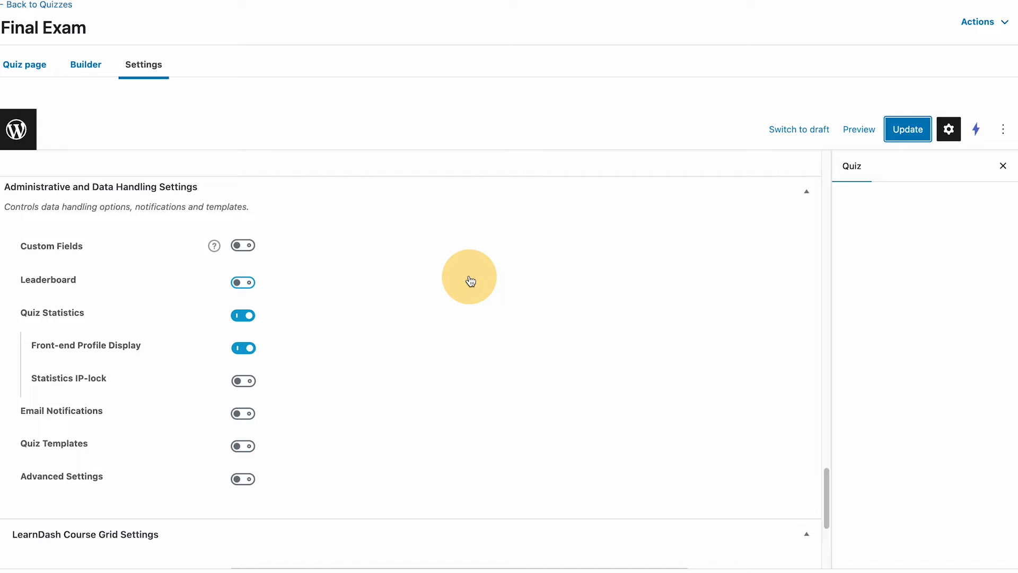
click(214, 246)
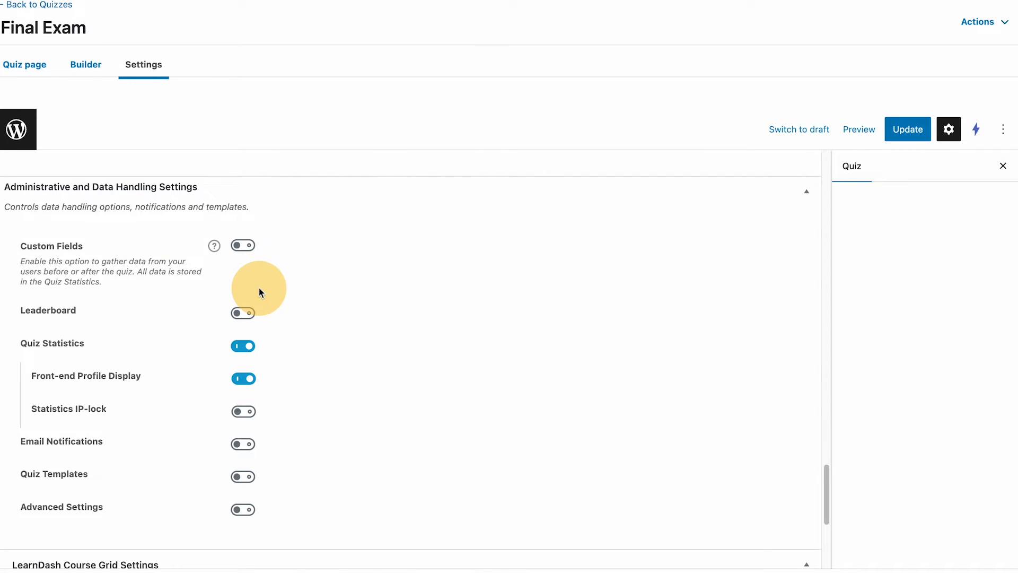
click(252, 247)
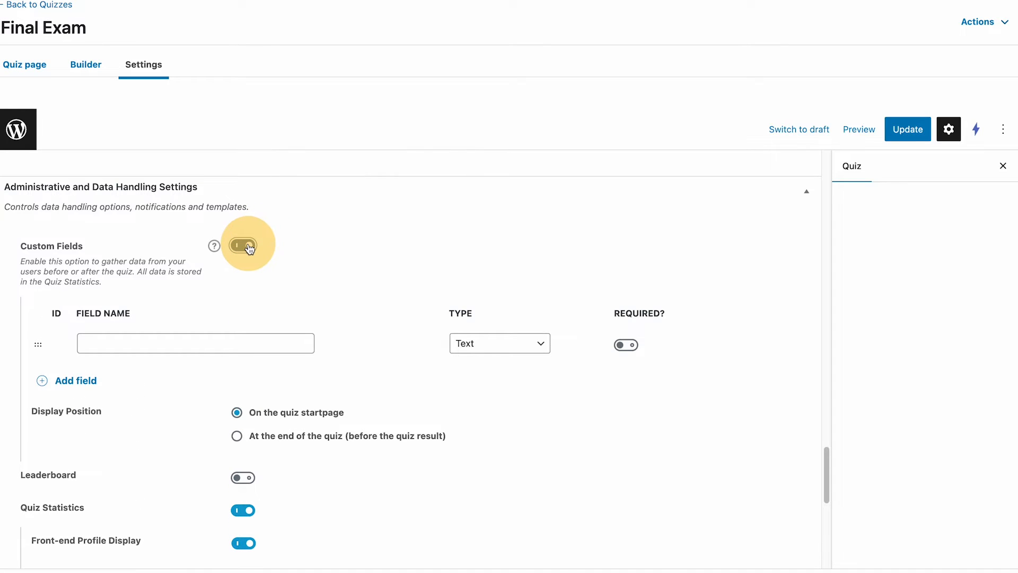
Name the first custom field "Any feedback?", set its type to Textarea, and make it required.
click(215, 349)
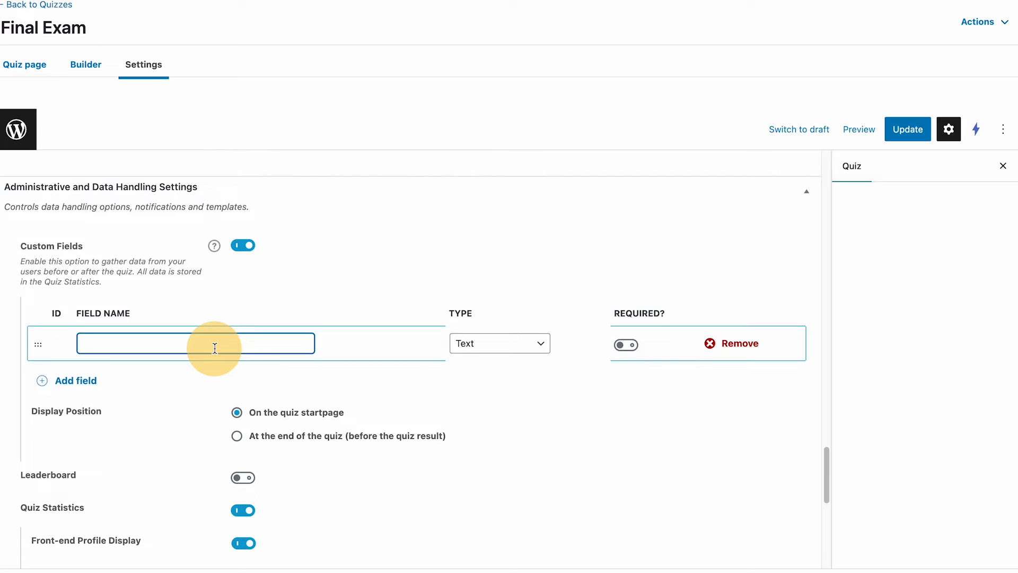
text(Field a)
click(502, 343)
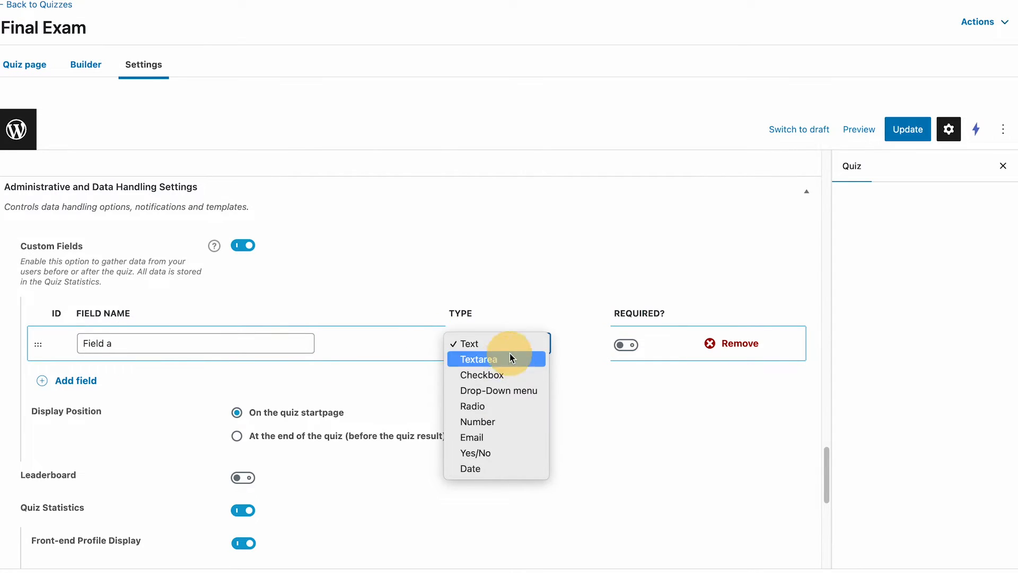
click(512, 359)
click(279, 342)
key(ctrl+a)
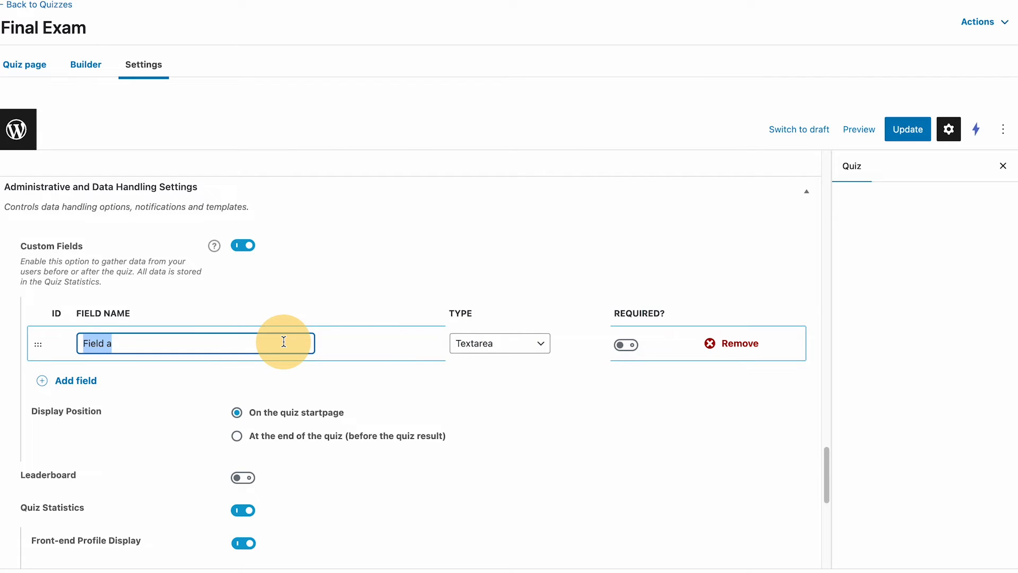
text(Any f)
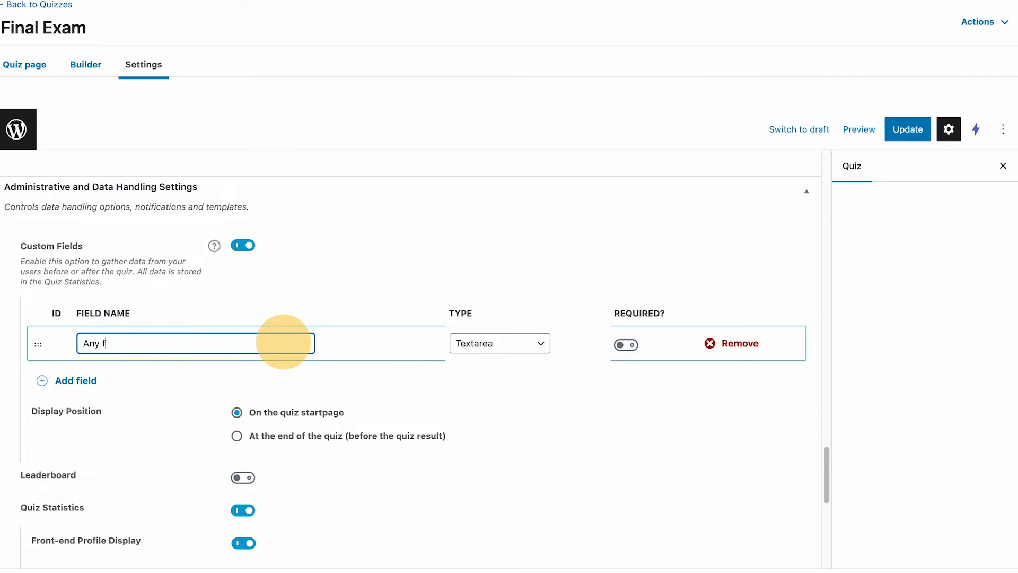
text(eedback?)
click(621, 346)
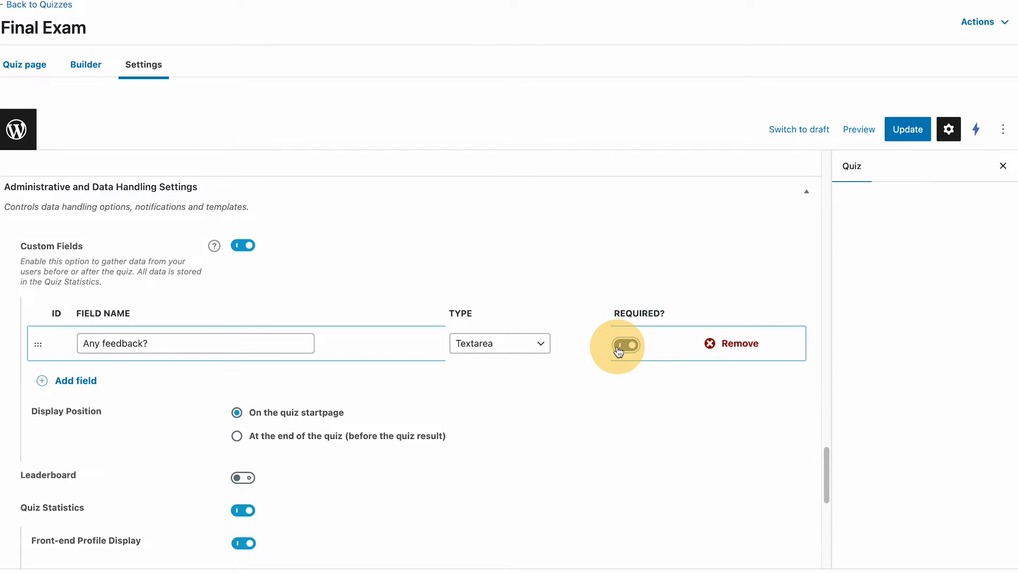
Add a second custom field named "Any suggestions?" with the type Textarea and make it required.
click(74, 382)
text(Any suggestio)
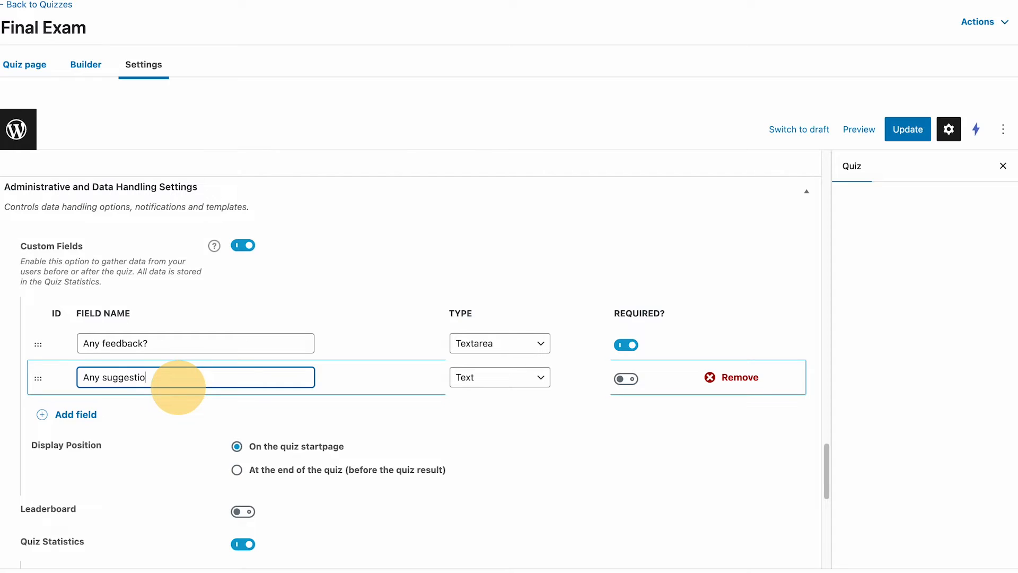
text(ns?)
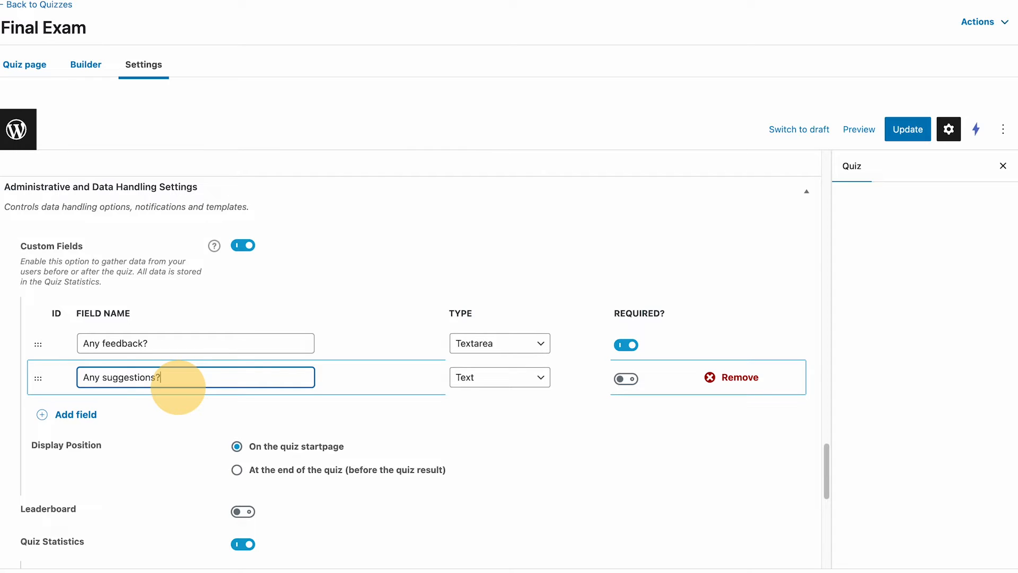
click(510, 391)
click(522, 392)
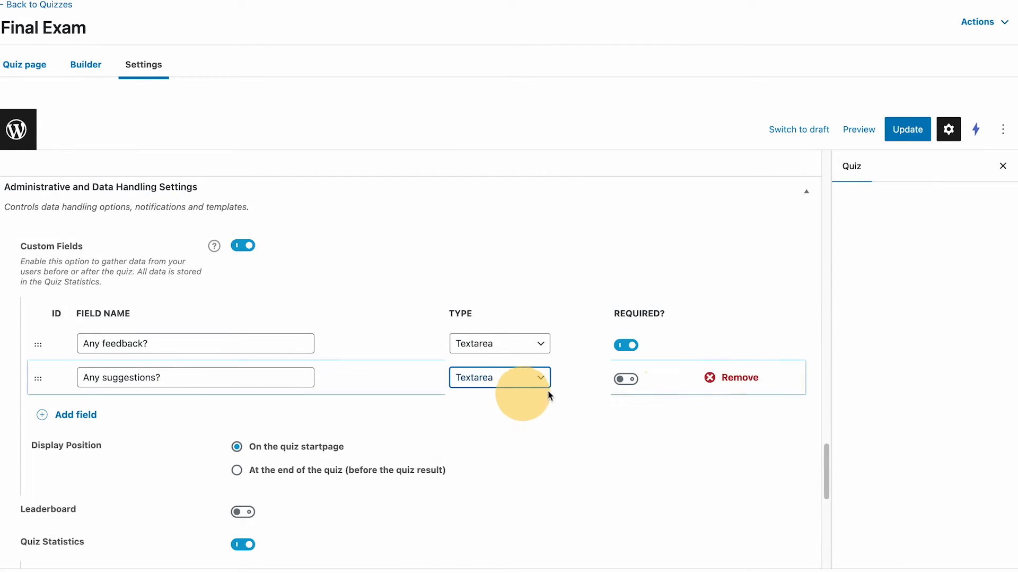
click(626, 379)
Add a third custom field named "Did you learn something new?" with the type Yes/No and make it required.
click(75, 414)
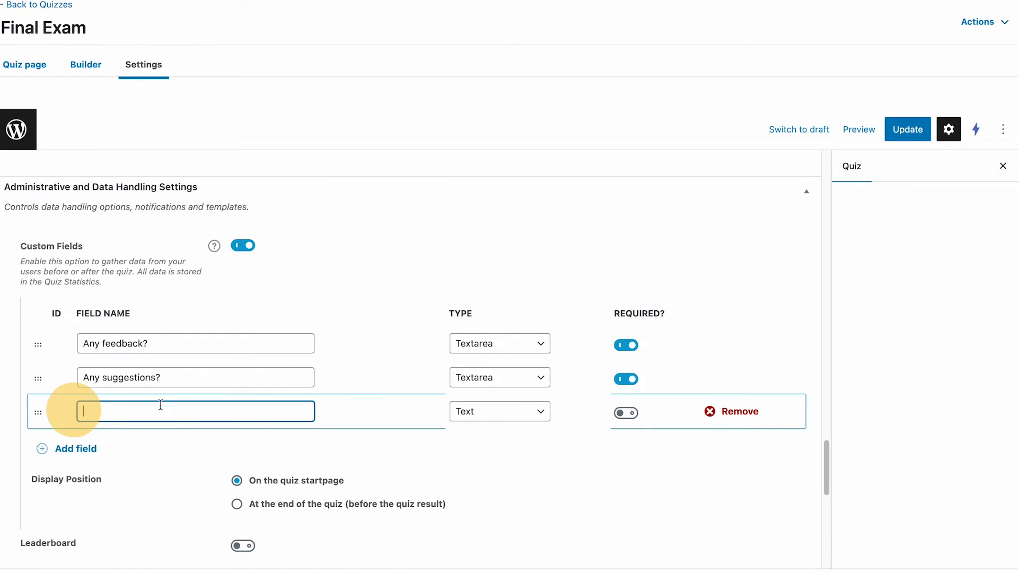
click(161, 404)
text(Did you learn something new?)
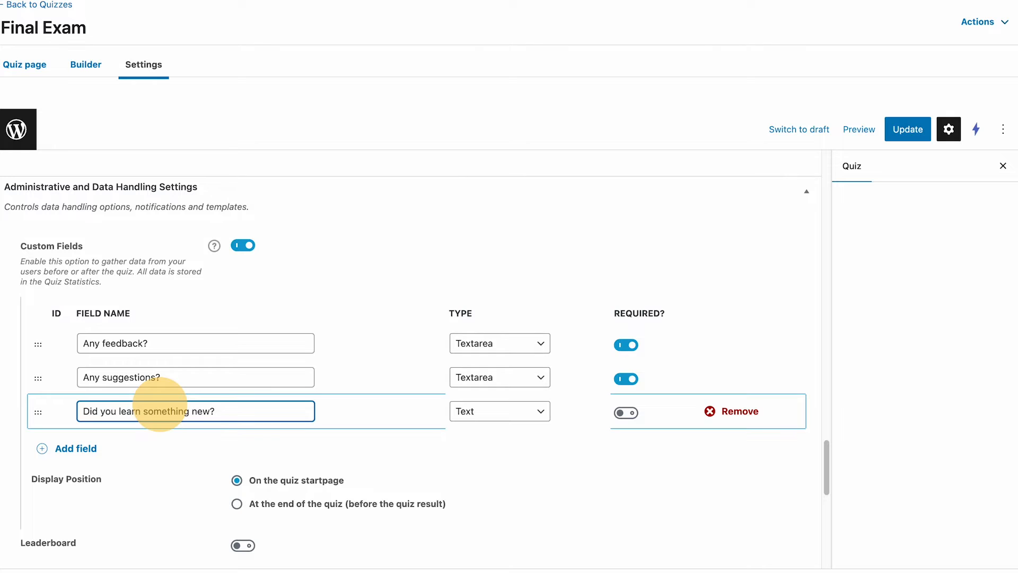
click(480, 411)
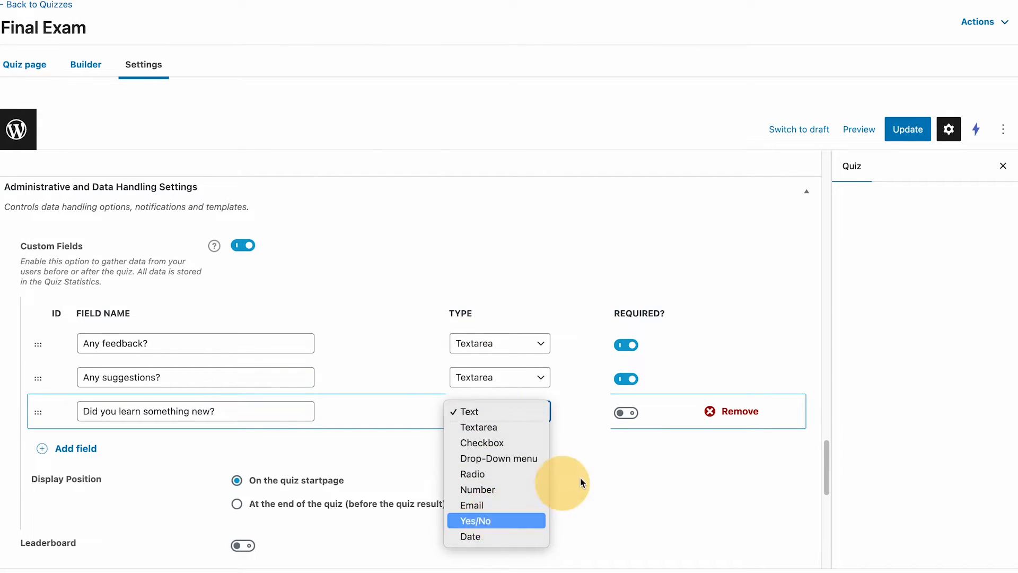
key(Return)
click(625, 412)
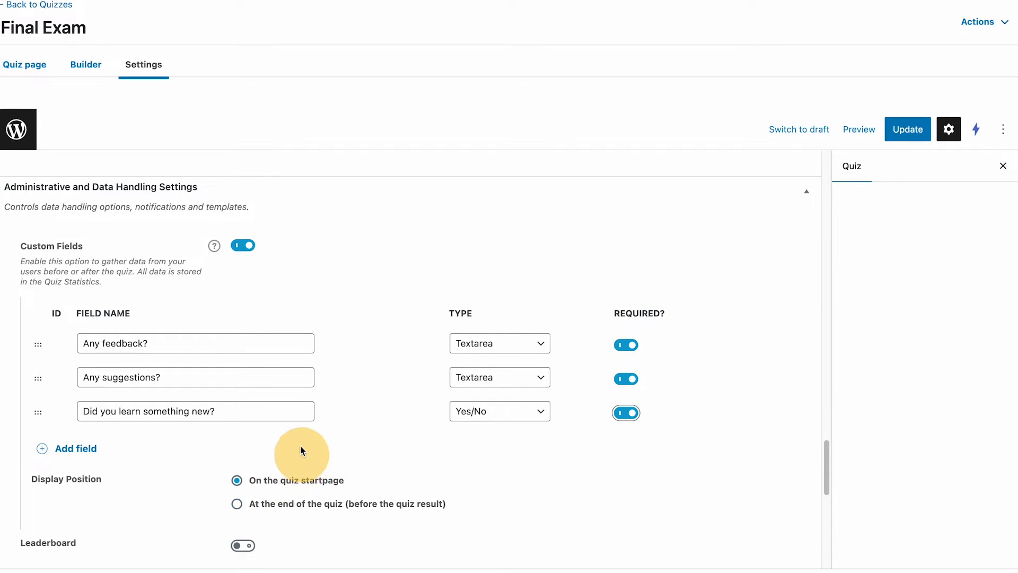
Set the custom fields' Display Position to "On the quiz startpage" and update the quiz.
click(308, 503)
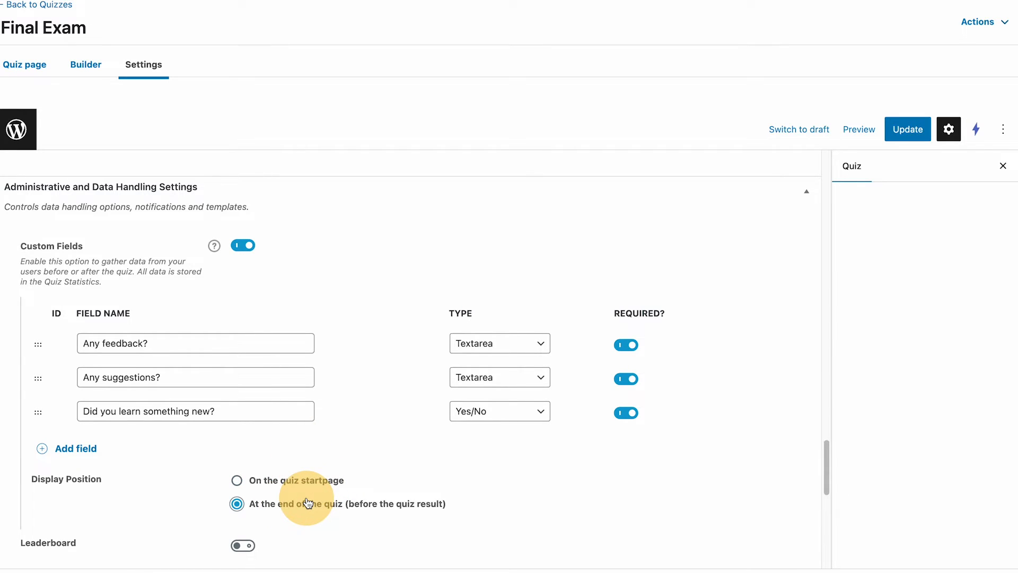
click(308, 481)
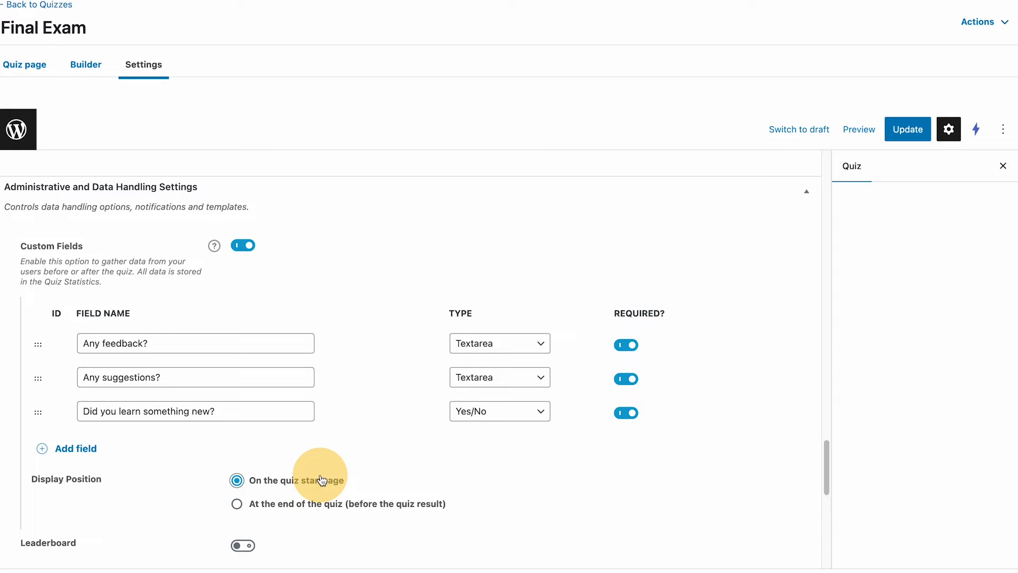
scroll(320, 477, down, 1)
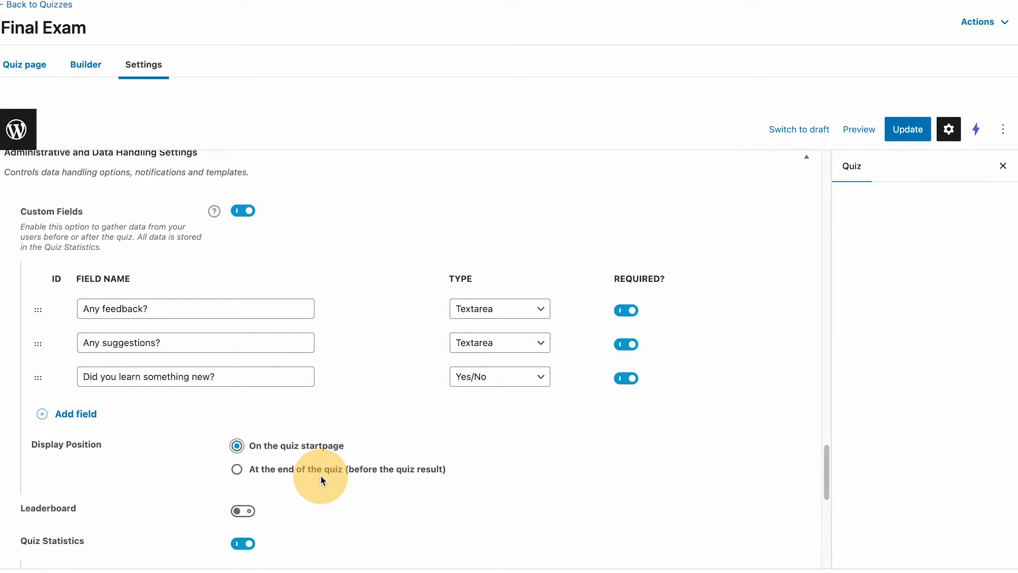
scroll(483, 402, down, 5)
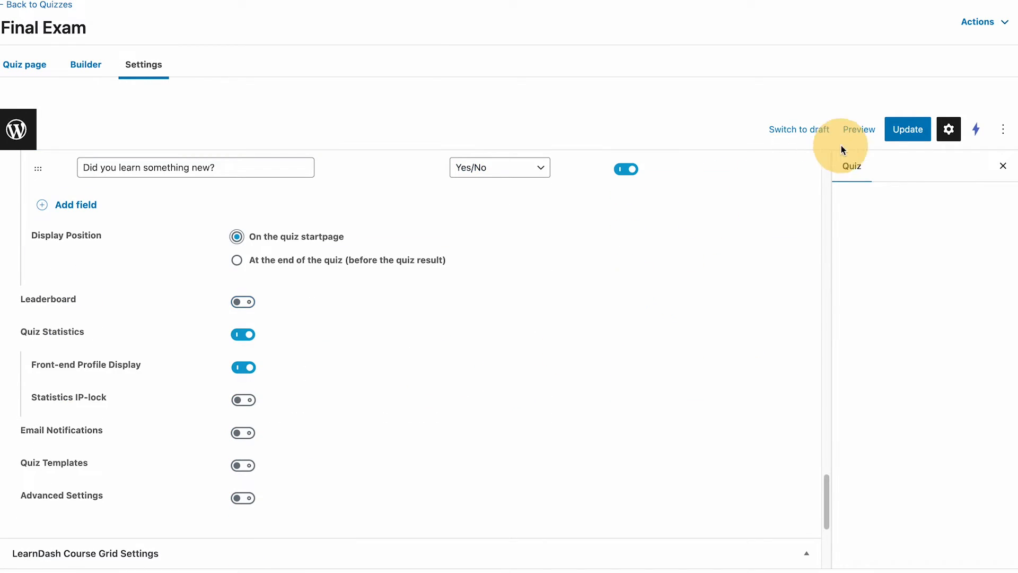
click(905, 133)
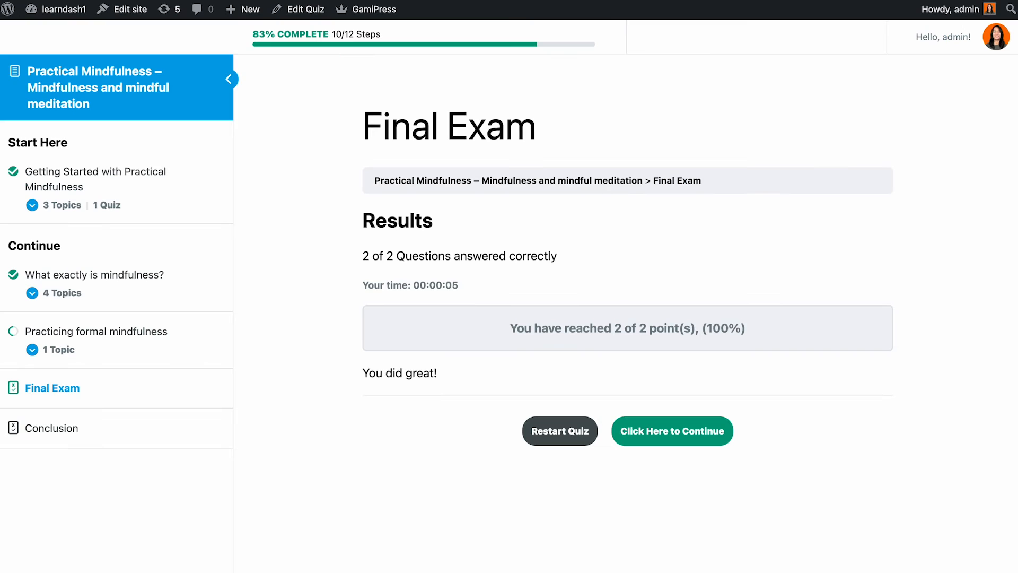
Reload the Final Exam page and examine the custom fields above Start Quiz, comparing them with the field settings.
click(57, 0)
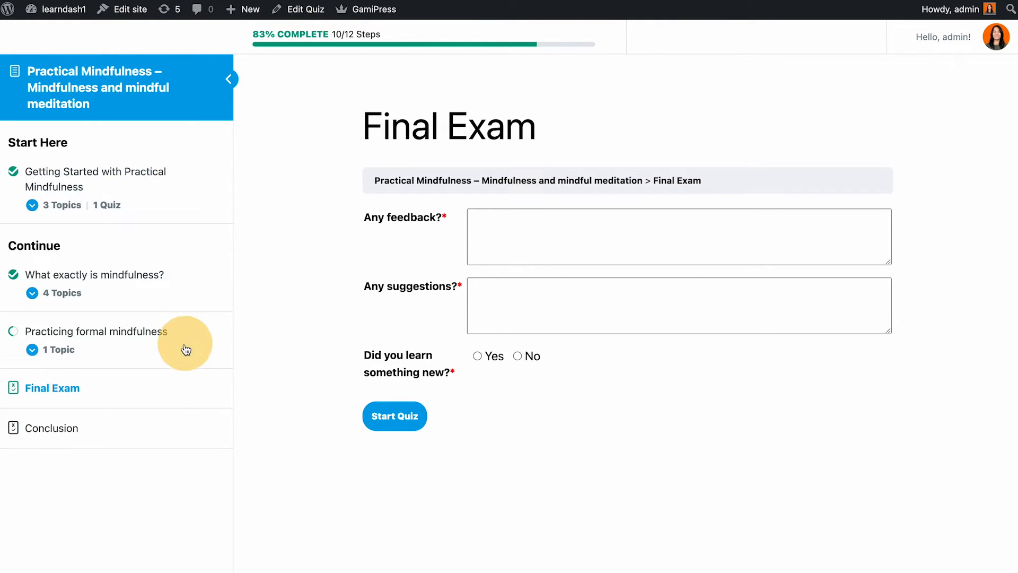
click(300, 12)
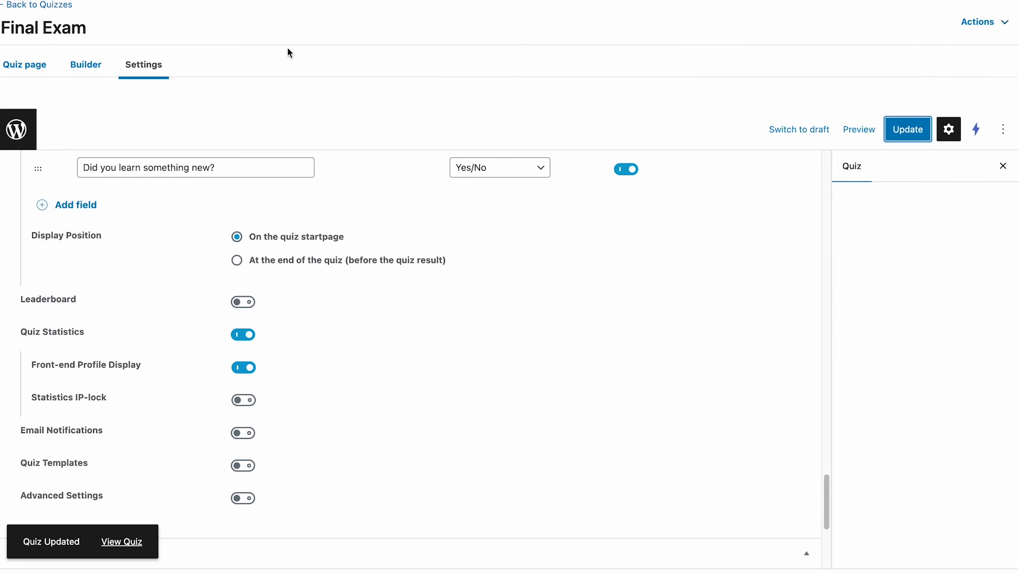
scroll(386, 355, up, 1)
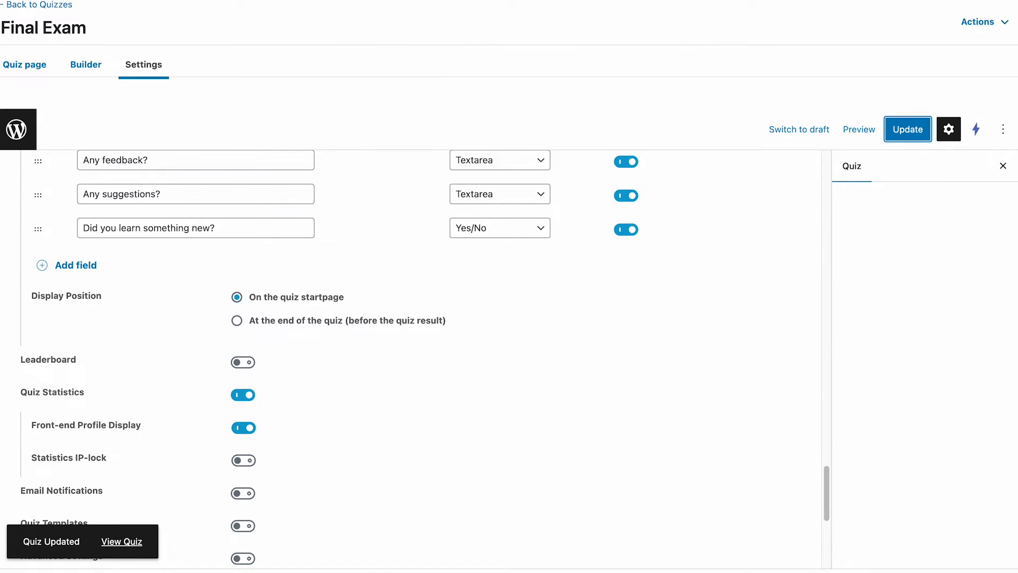
click(408, 0)
click(565, 240)
click(546, 320)
click(544, 233)
click(538, 310)
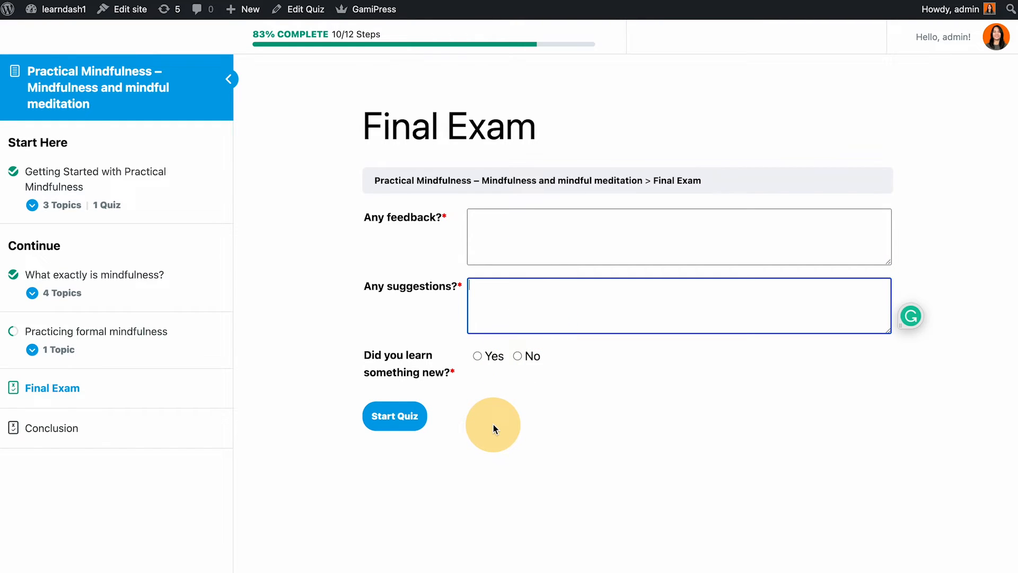
click(524, 216)
click(528, 318)
click(520, 234)
click(514, 317)
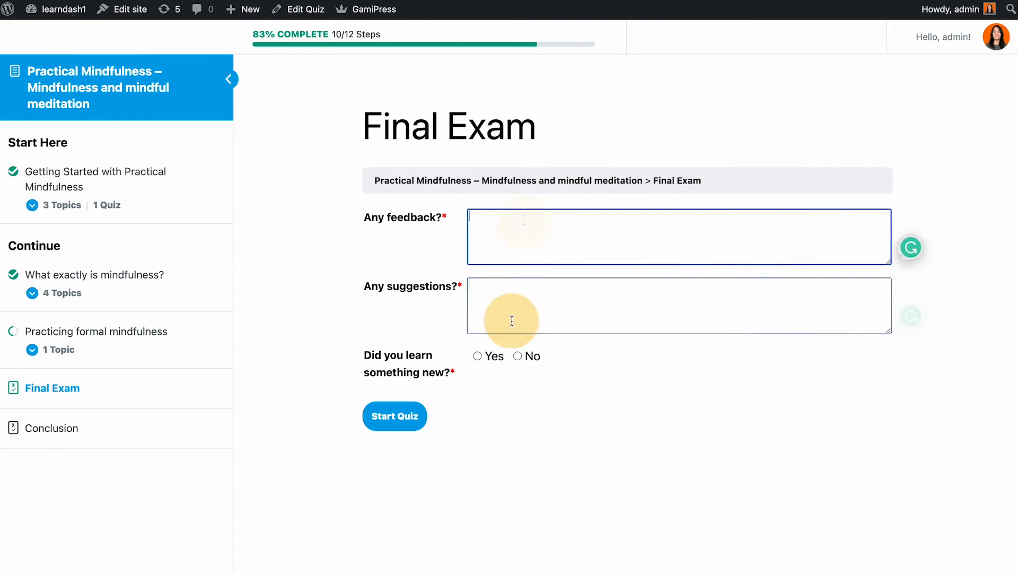
click(542, 214)
click(541, 316)
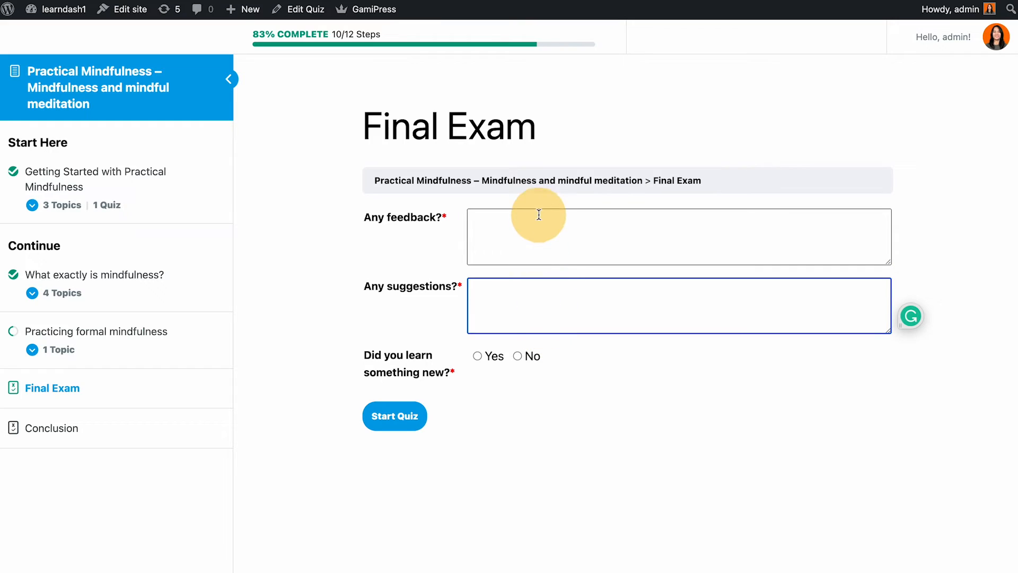
click(534, 230)
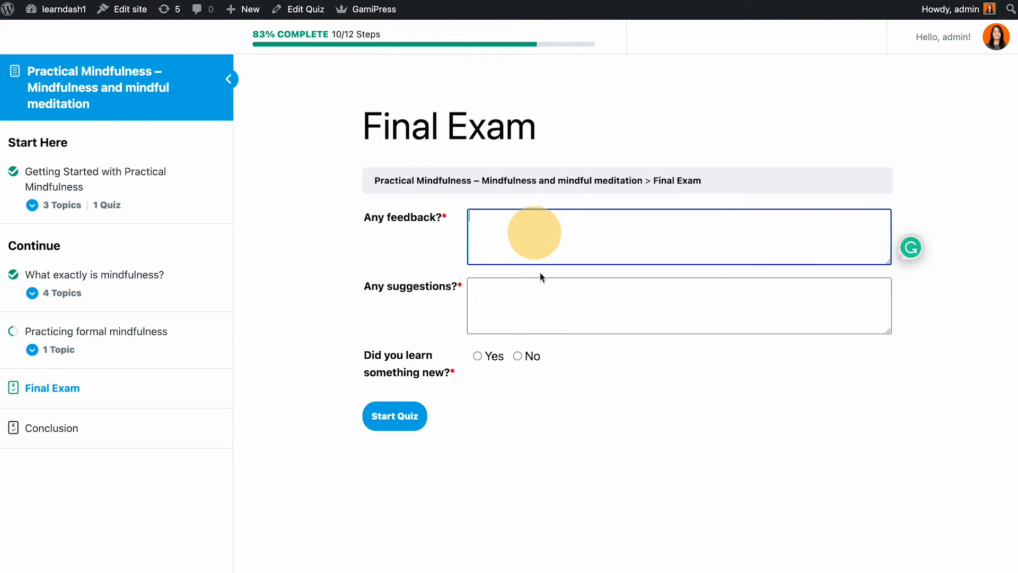
click(548, 316)
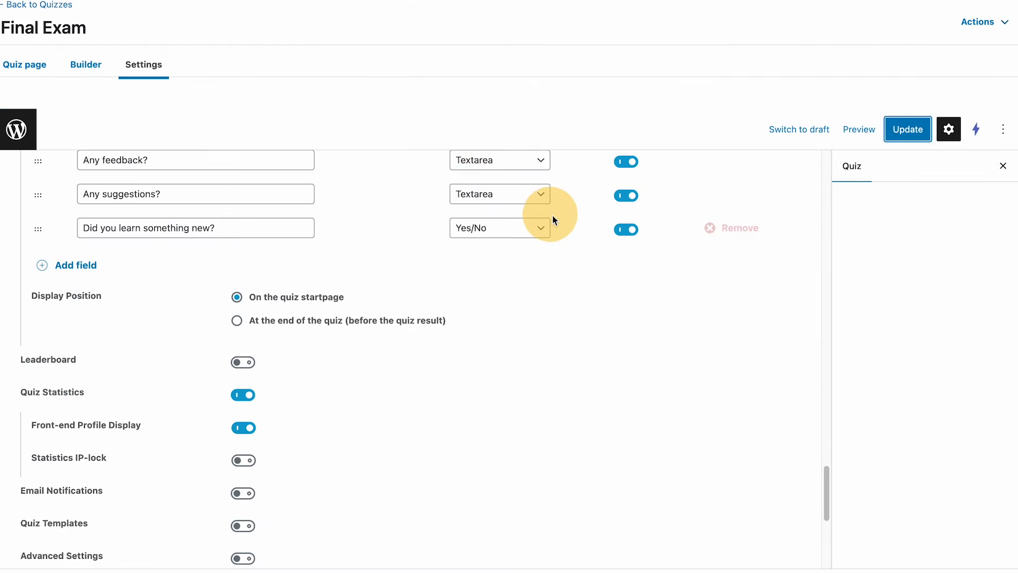
Set the custom fields' Display Position to "At the end of the quiz (before the quiz result)" and update the quiz.
scroll(553, 215, up, 2)
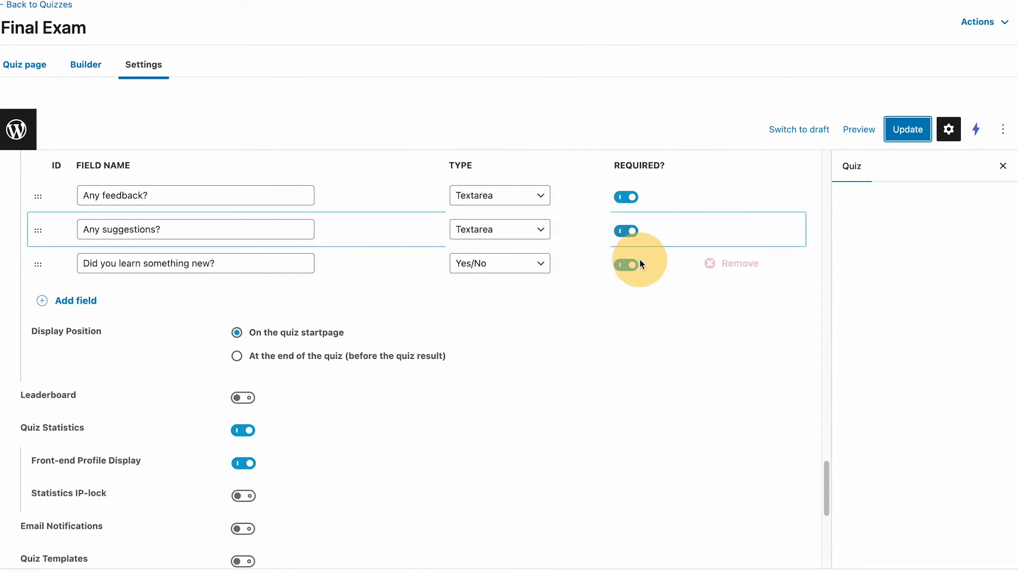
click(253, 365)
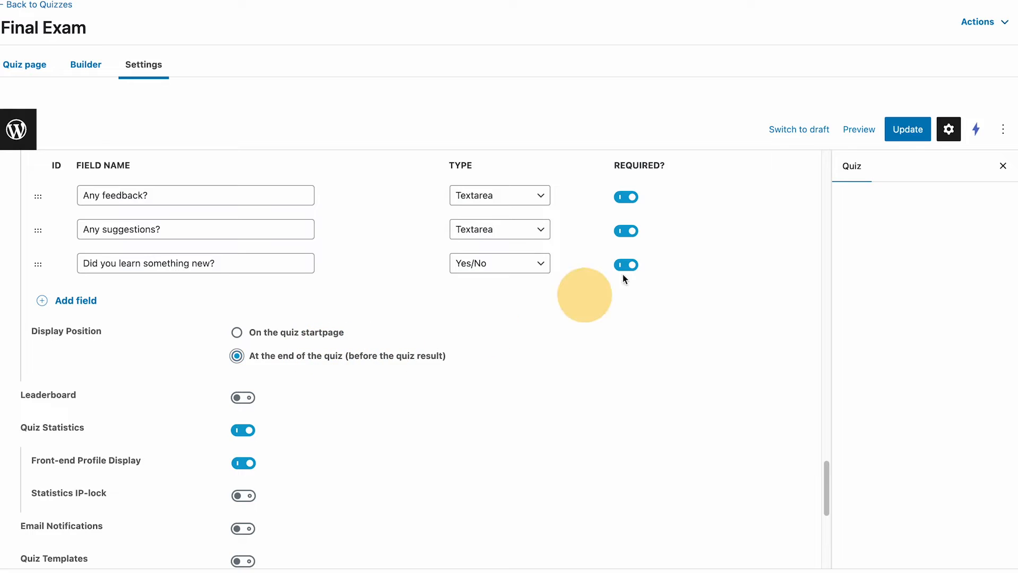
click(908, 130)
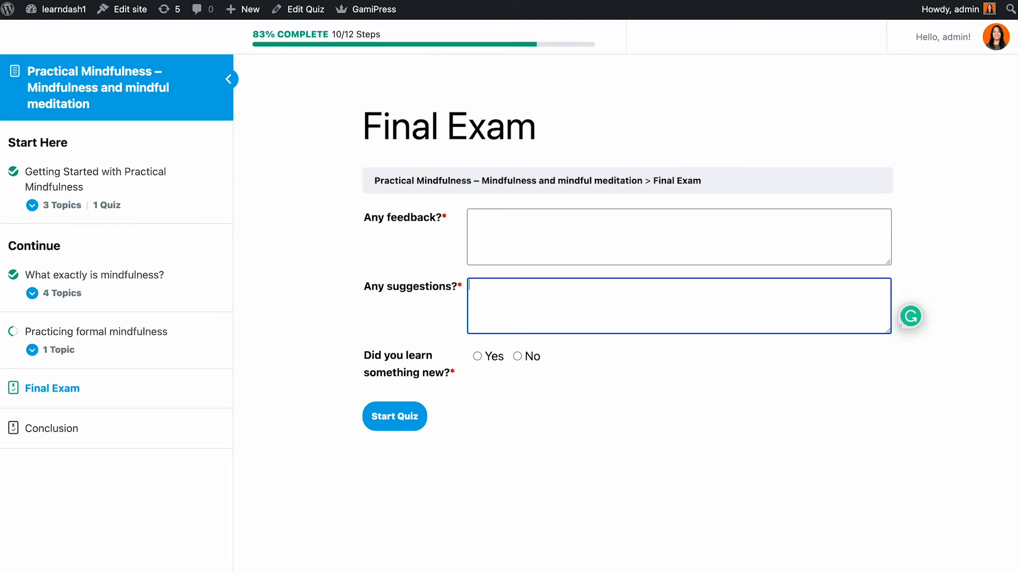
Reload the Final Exam page and take the quiz through both questions, choosing answer 1 for "students label", up to the Information form.
click(50, 0)
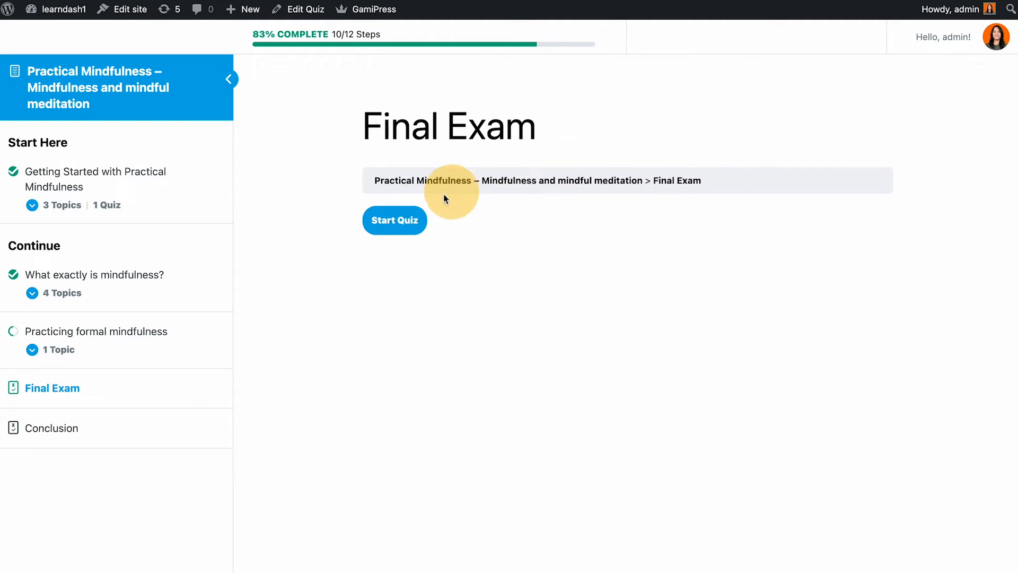
click(395, 220)
click(425, 350)
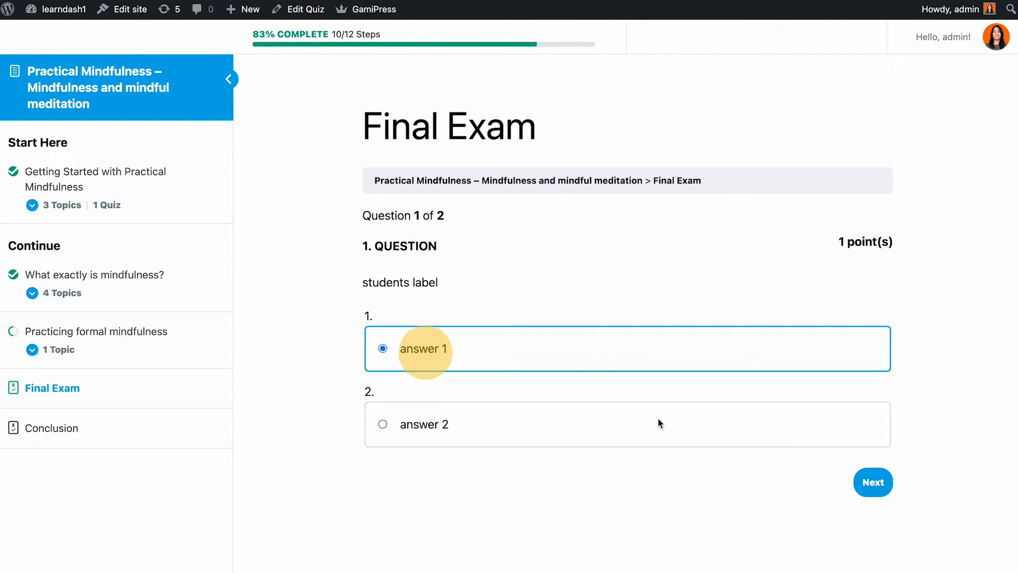
click(893, 480)
click(512, 407)
click(444, 350)
click(830, 481)
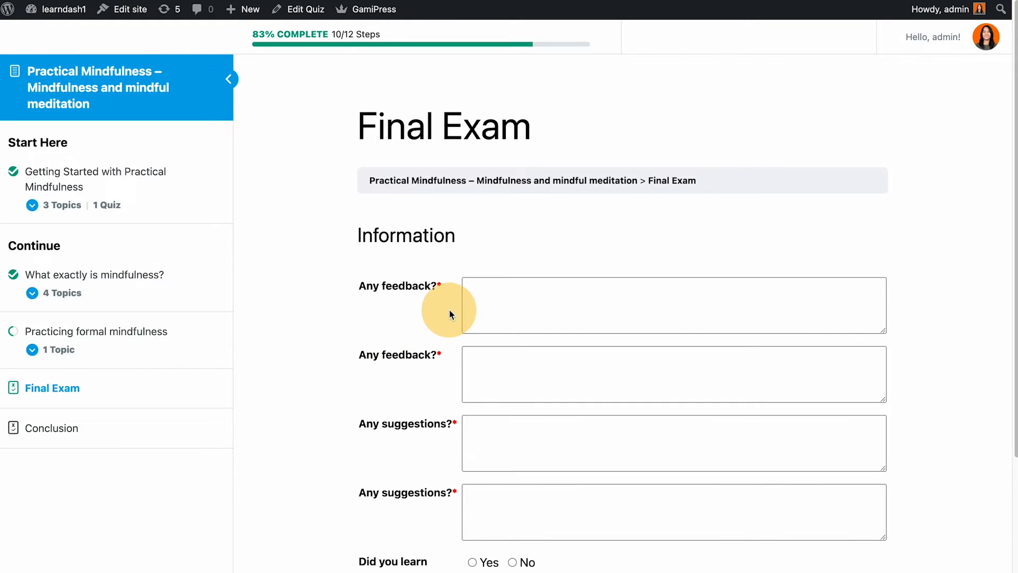
Compare the fields on the quiz's Information form with the custom fields defined in the quiz settings.
click(449, 311)
click(300, 9)
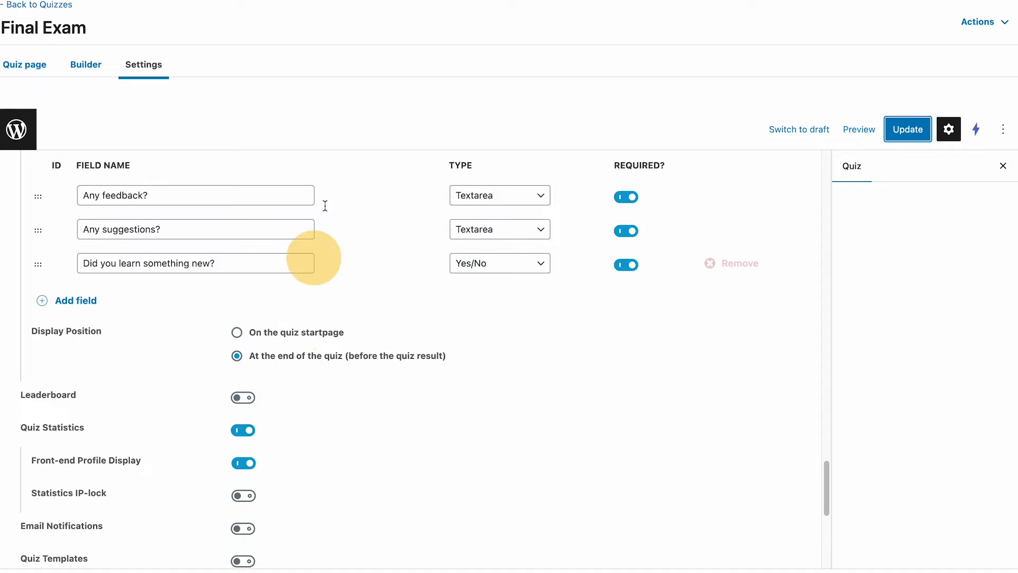
click(347, 1)
Search for "wp sweep" among the available plugins, then install and activate WP-Sweep.
scroll(609, 233, down, 3)
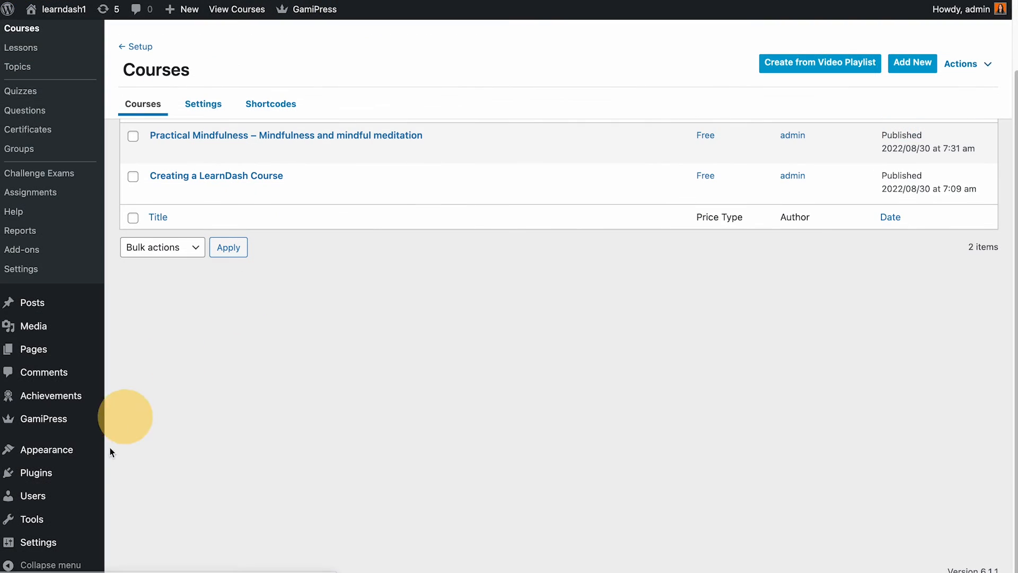
mouse_move(76, 480)
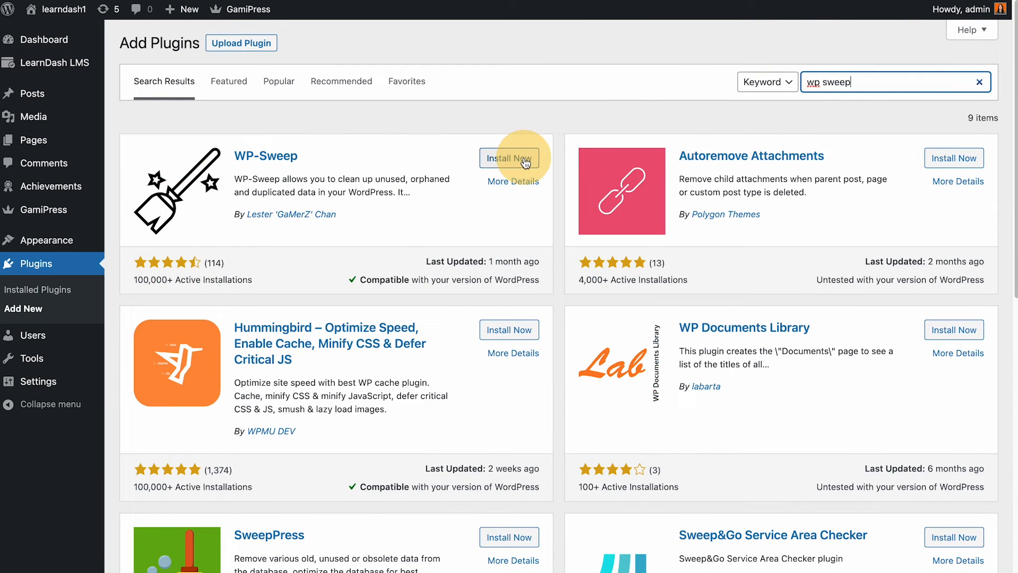
click(522, 159)
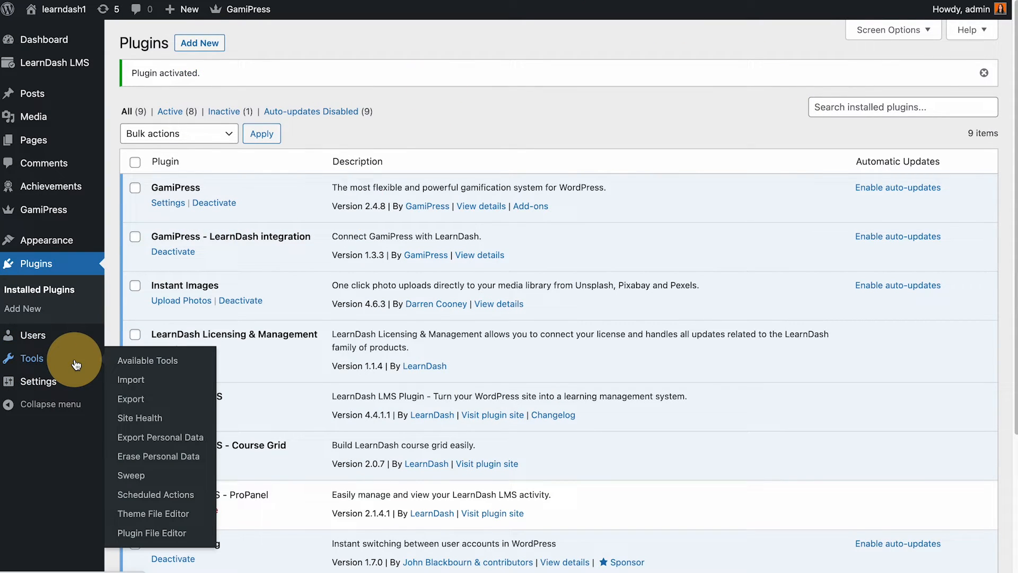
Open the WP-Sweep cleanup tool, run Sweep All on the database, and review the processed sections.
mouse_move(77, 378)
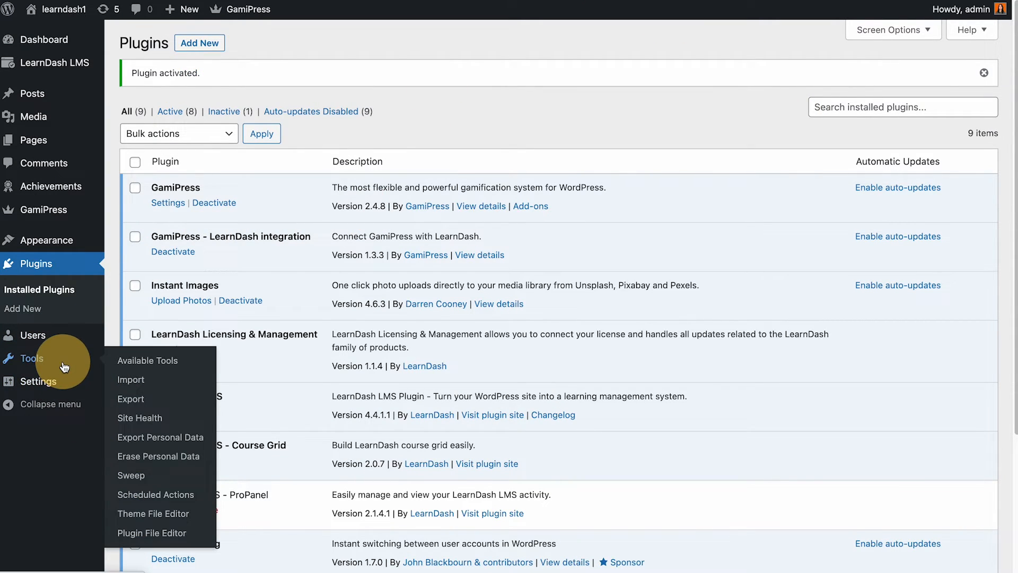
scroll(95, 403, down, 3)
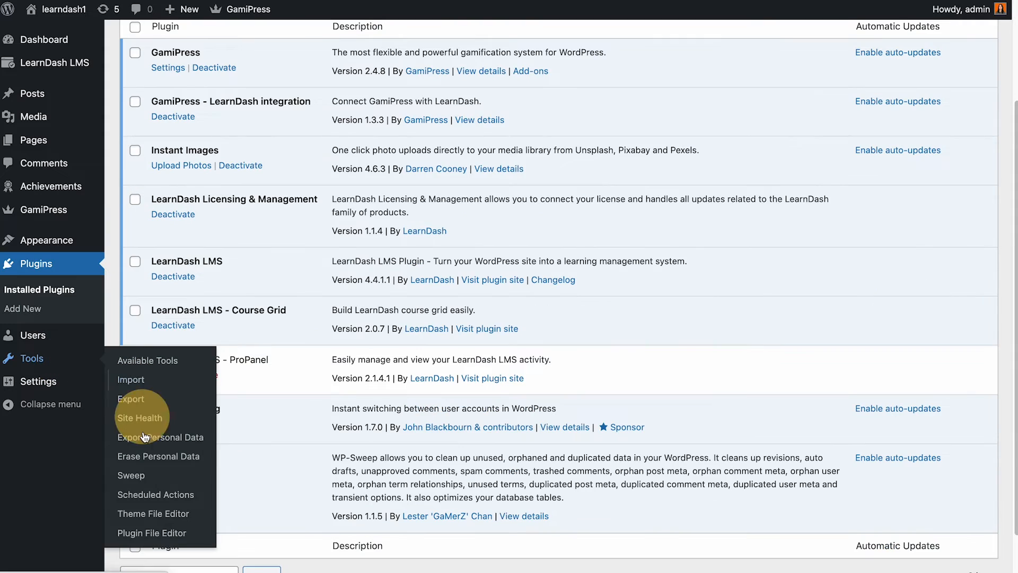
click(131, 475)
scroll(498, 315, down, 15)
click(546, 522)
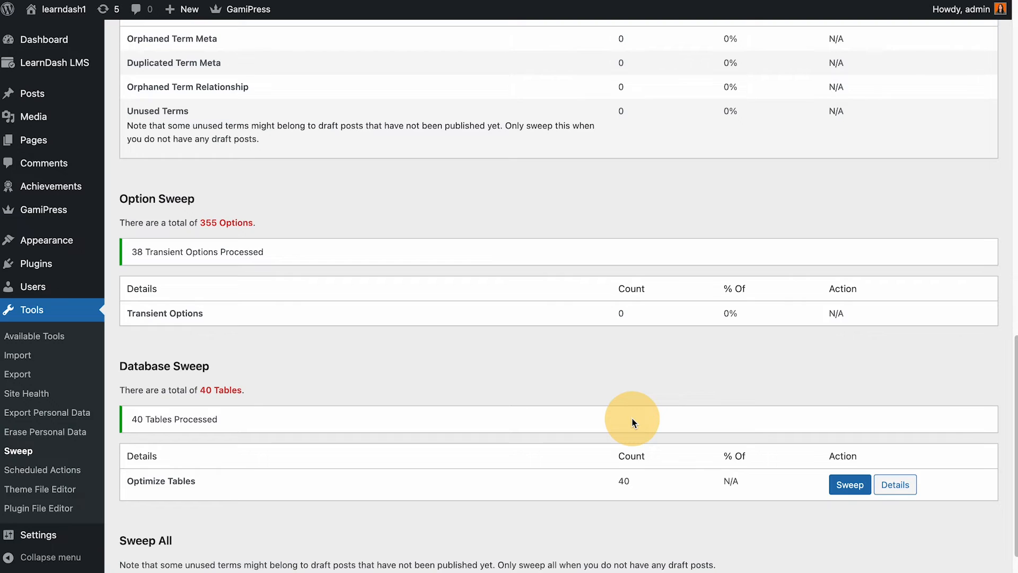
scroll(705, 286, down, 3)
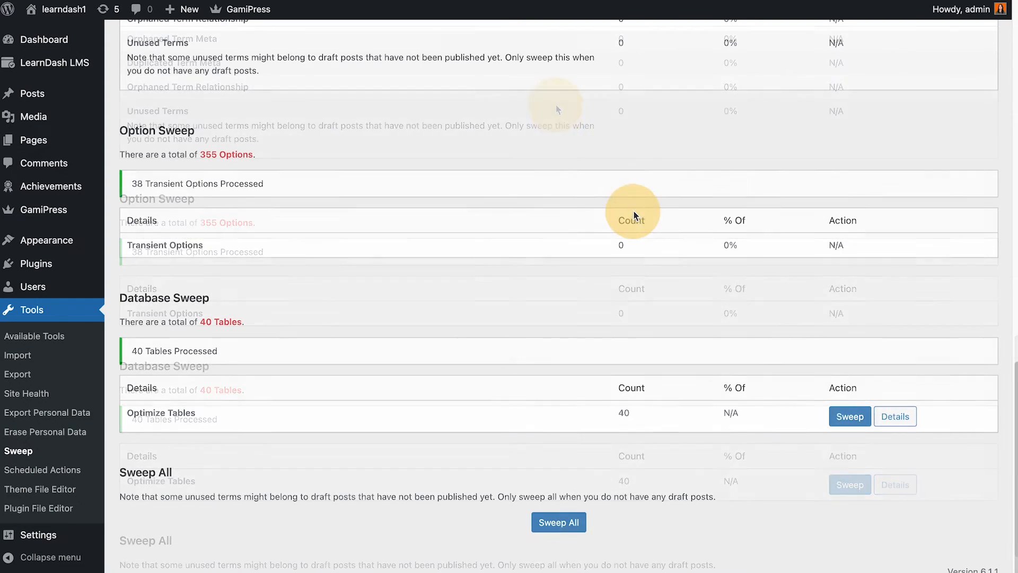
scroll(643, 363, up, 4)
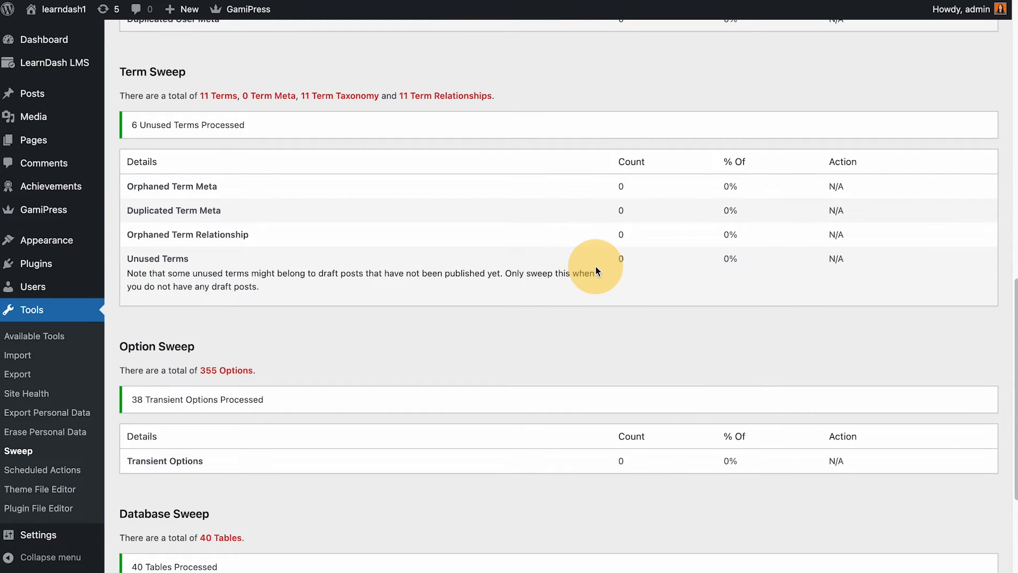
scroll(697, 444, down, 4)
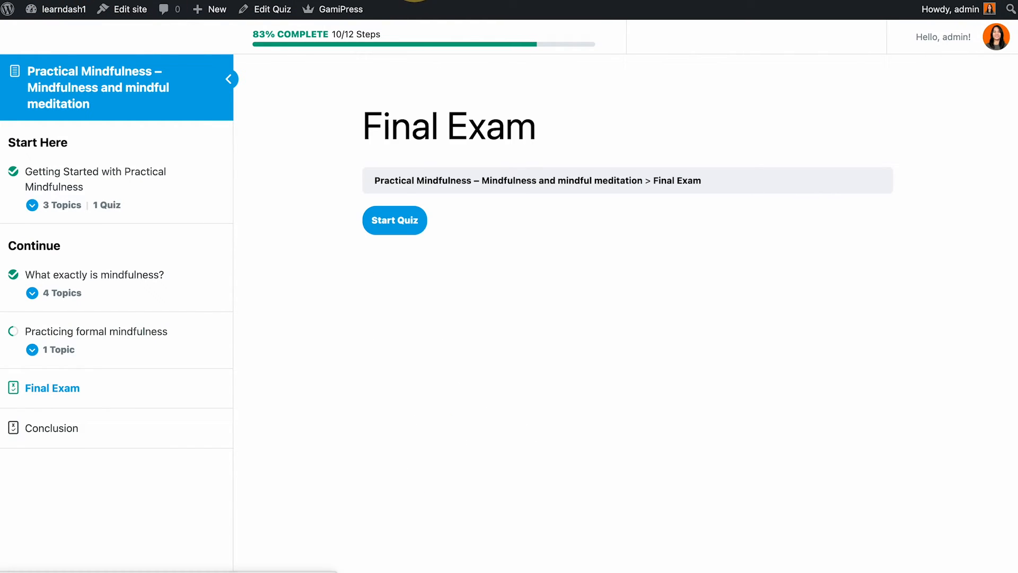
Start the Final Exam, choose answer a for "question for members" and answer 1 for "students label", and continue to the Information form.
click(395, 221)
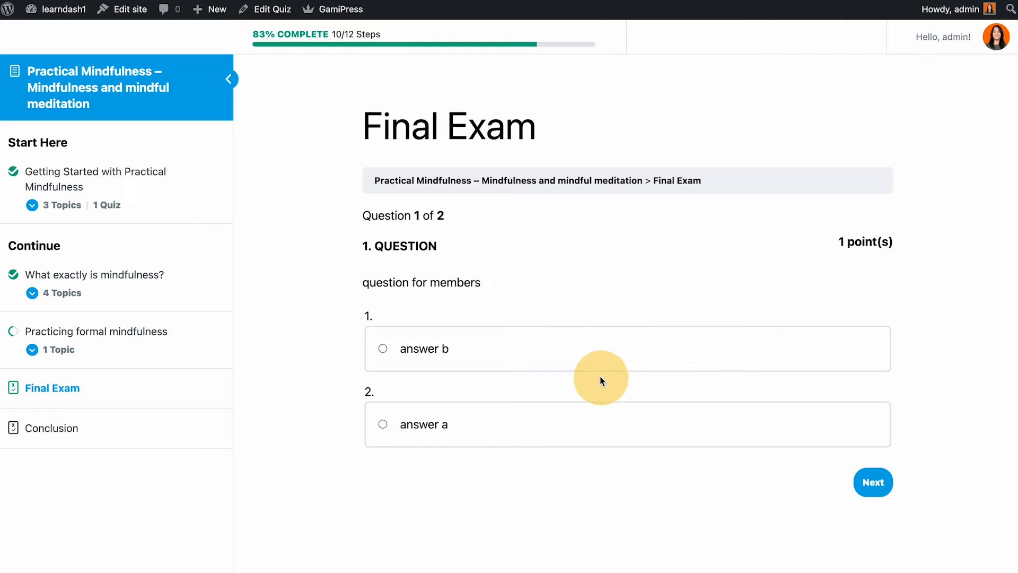
click(421, 424)
click(866, 484)
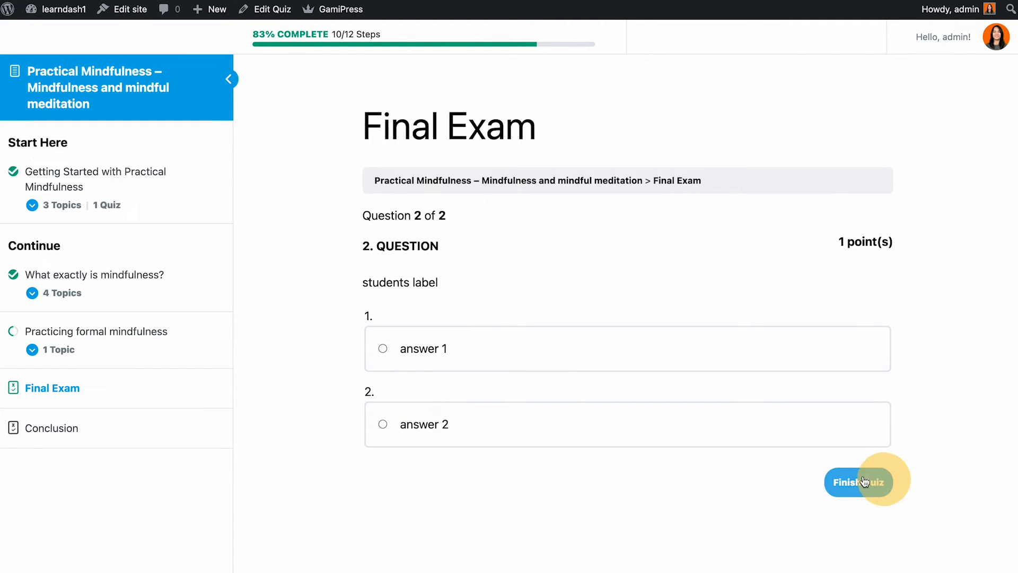
click(402, 355)
click(834, 487)
Inspect the feedback, suggestions and Yes/No fields on the quiz's Information form.
click(536, 307)
click(536, 365)
click(524, 458)
click(514, 501)
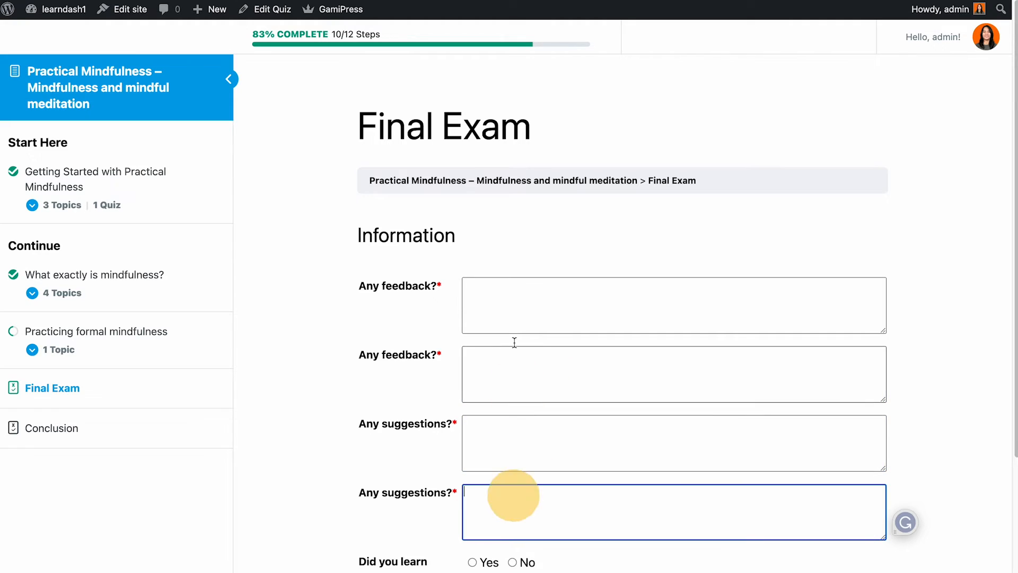
scroll(510, 318, down, 3)
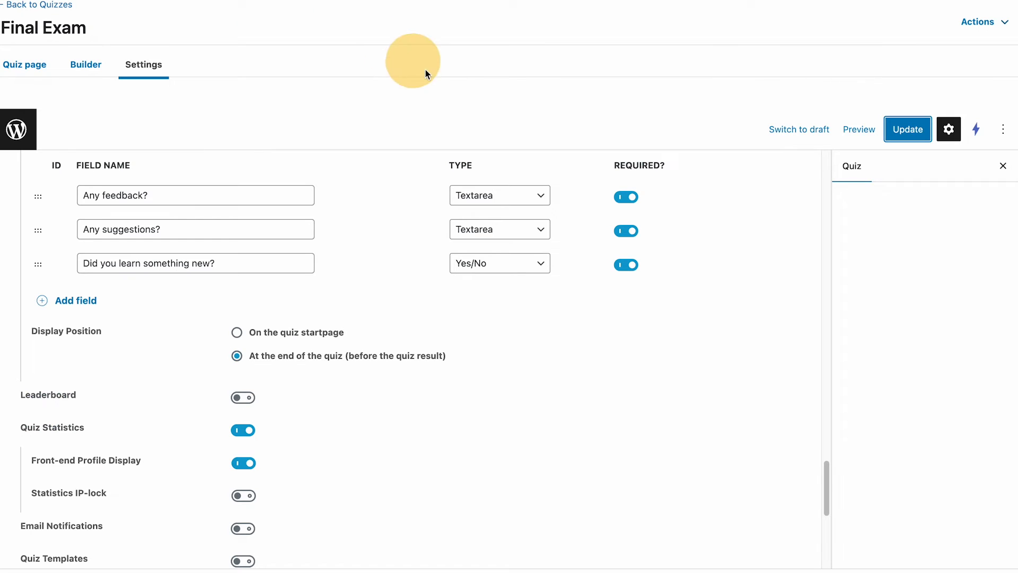
Reload the Final Exam editor and review the Custom Fields list and Display Position in the quiz settings.
scroll(670, 279, up, 4)
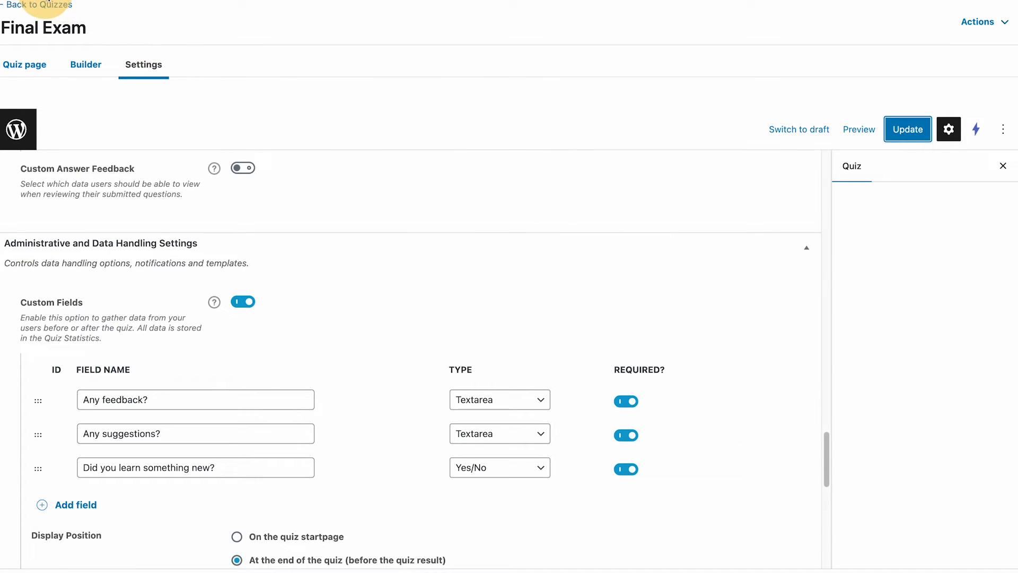
click(357, 0)
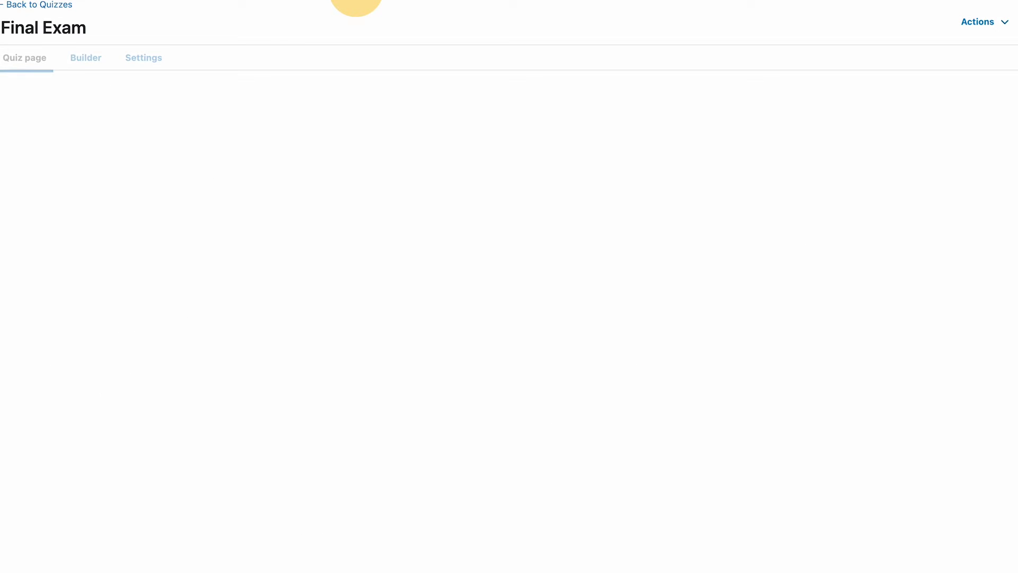
click(137, 71)
scroll(519, 325, down, 20)
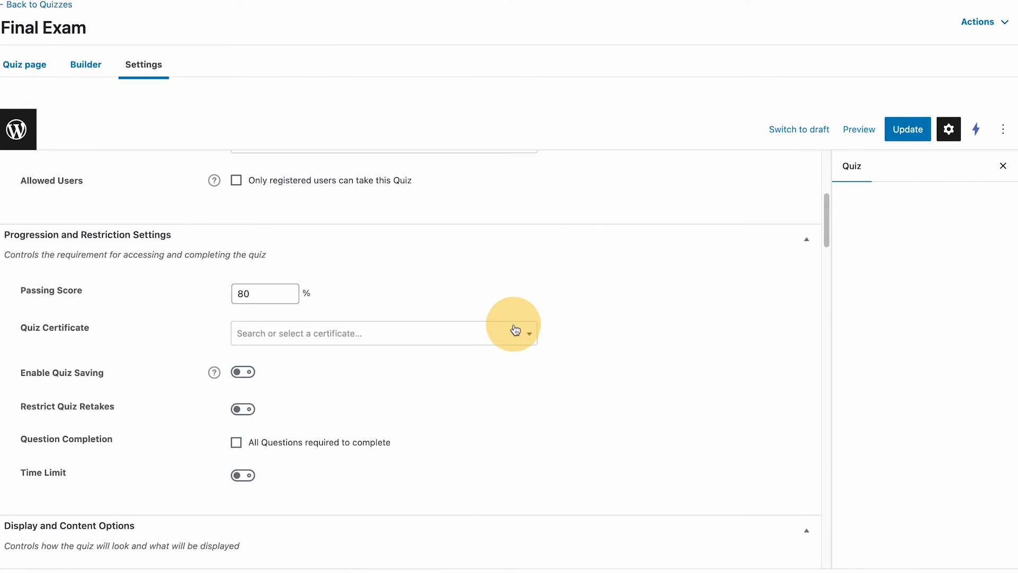
scroll(576, 450, down, 15)
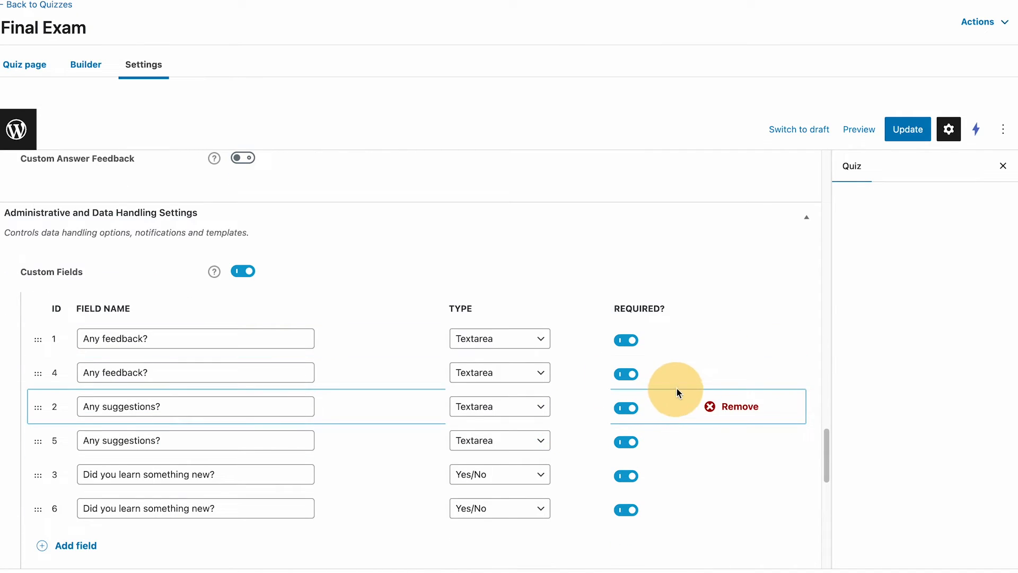
scroll(726, 316, down, 1)
mouse_move(727, 325)
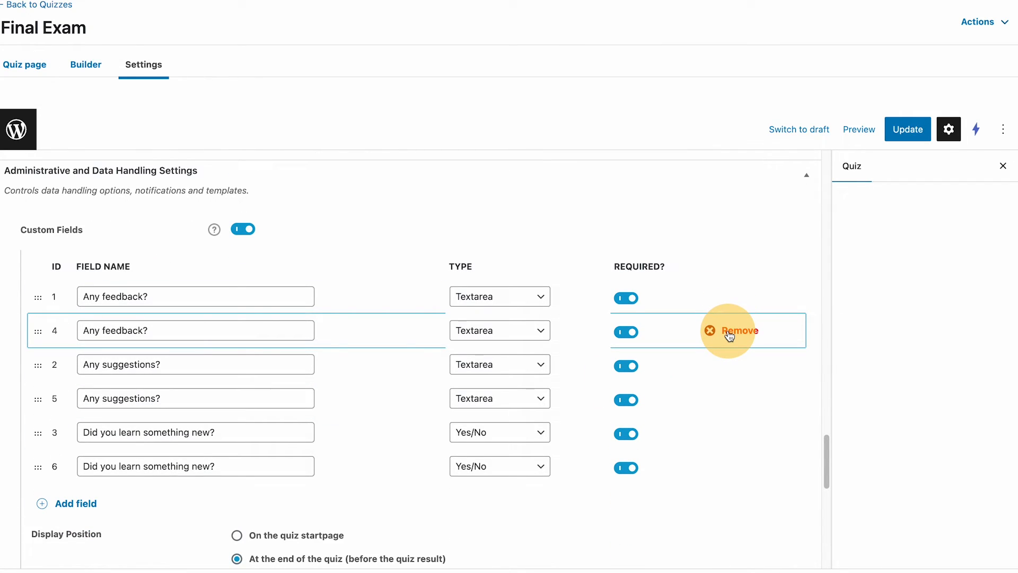
scroll(382, 456, down, 1)
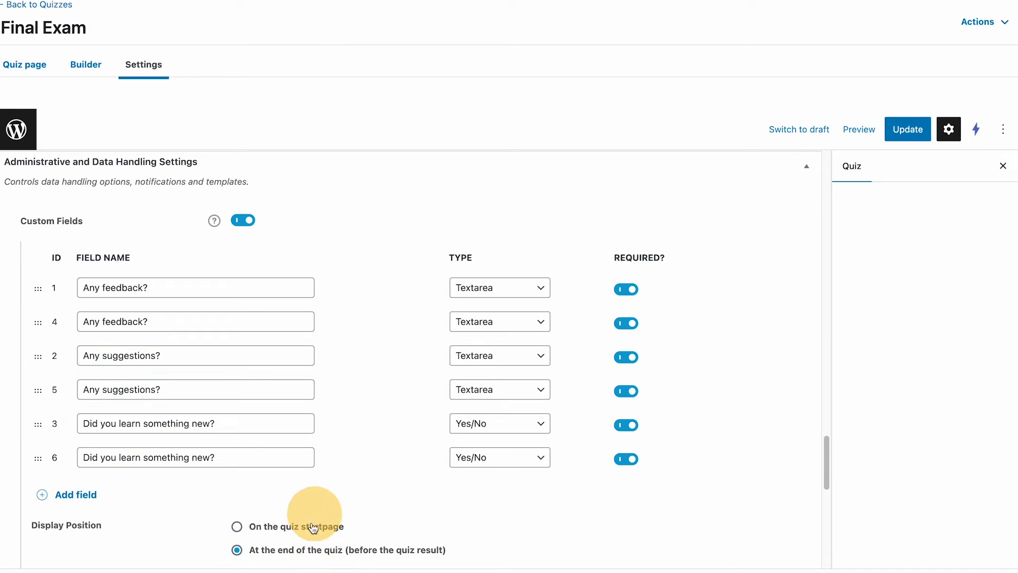
scroll(323, 477, down, 1)
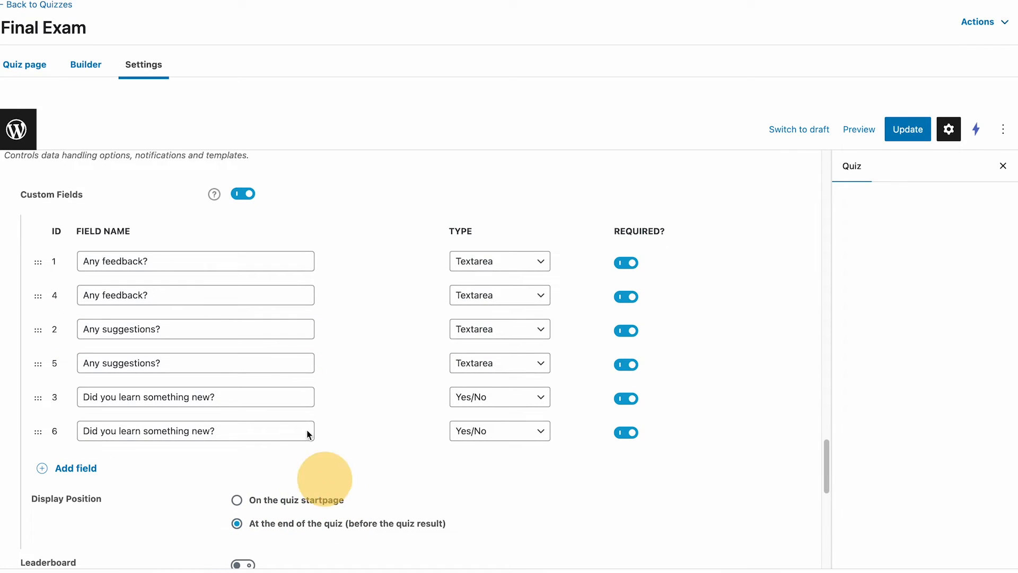
Remove the duplicate custom fields with IDs 4, 5 and 6, update the quiz, and check the remaining list.
mouse_move(764, 296)
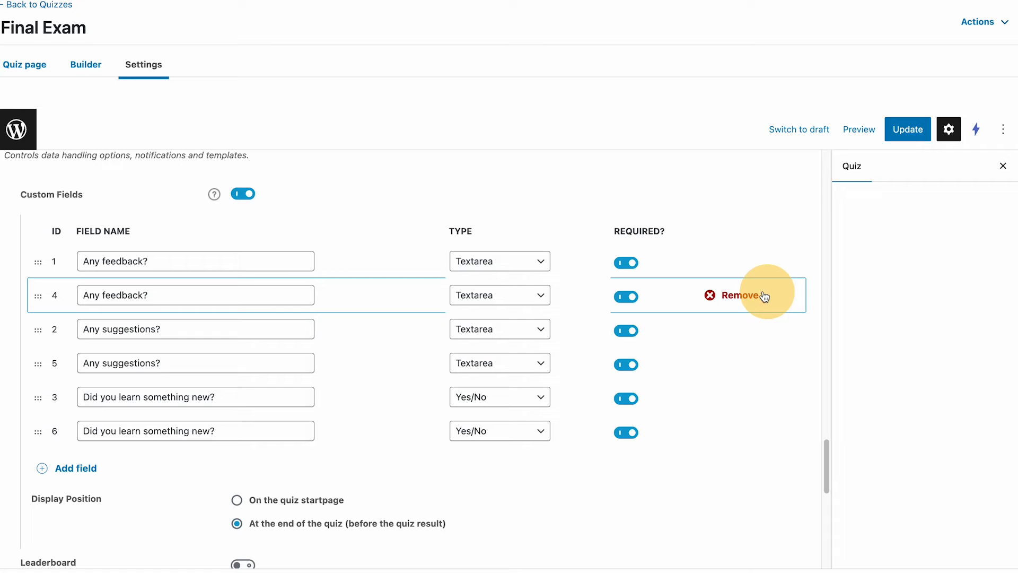
click(714, 298)
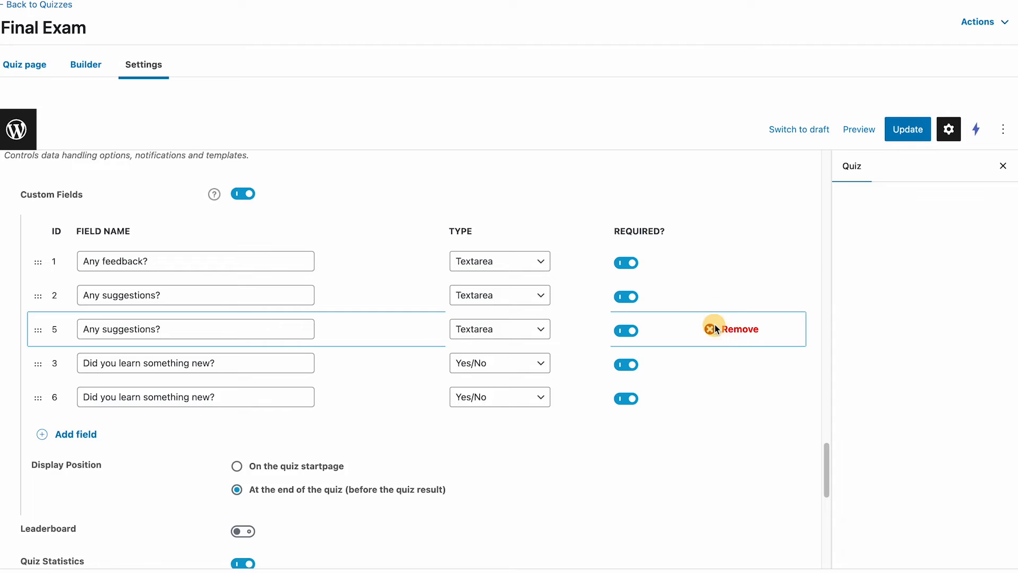
click(713, 328)
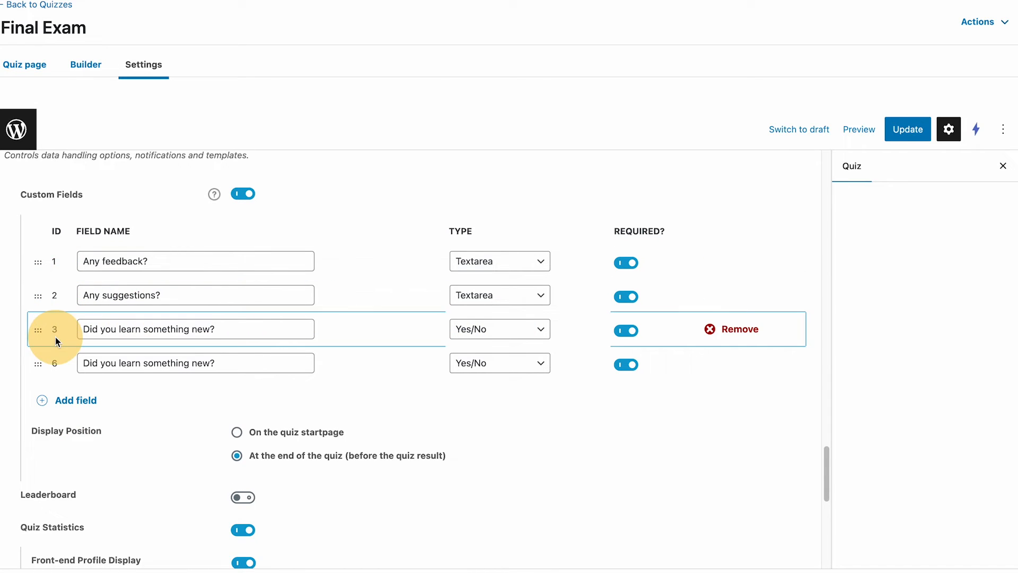
click(710, 364)
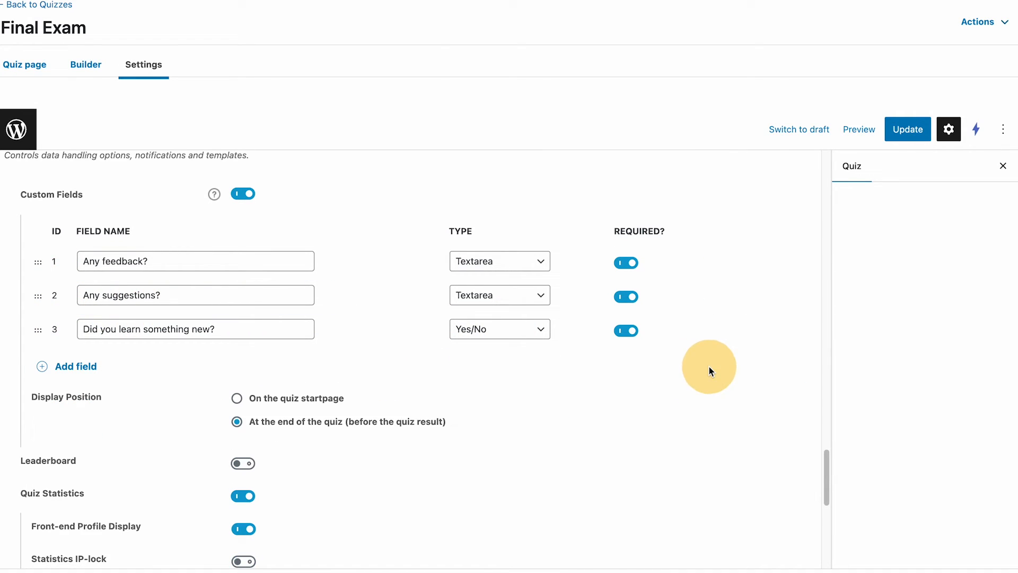
click(903, 129)
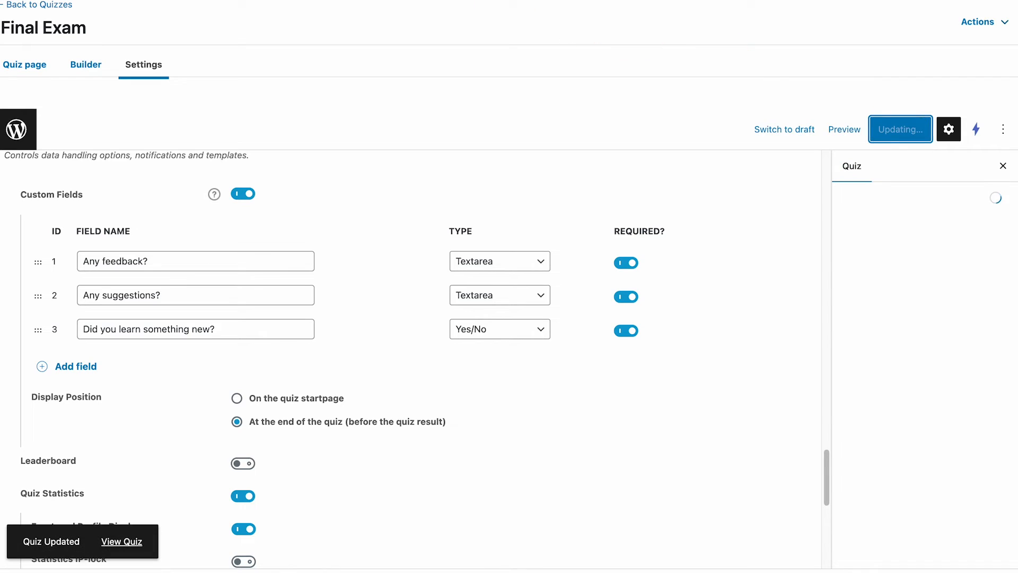
scroll(155, 311, up, 4)
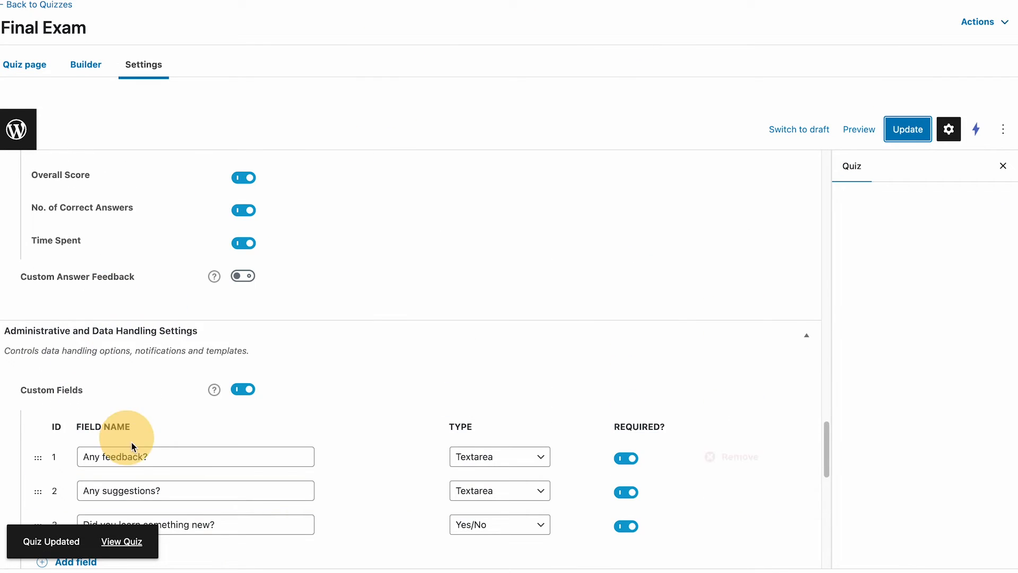
scroll(131, 321, down, 3)
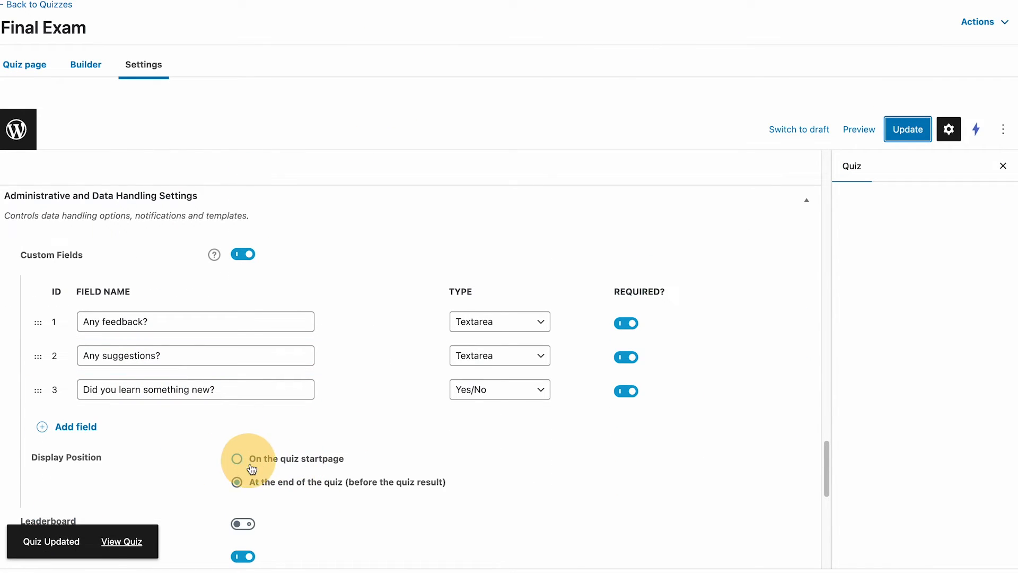
Reload the Final Exam page and retake the quiz with answer 1 and answer a, continuing to the Information form.
click(399, 0)
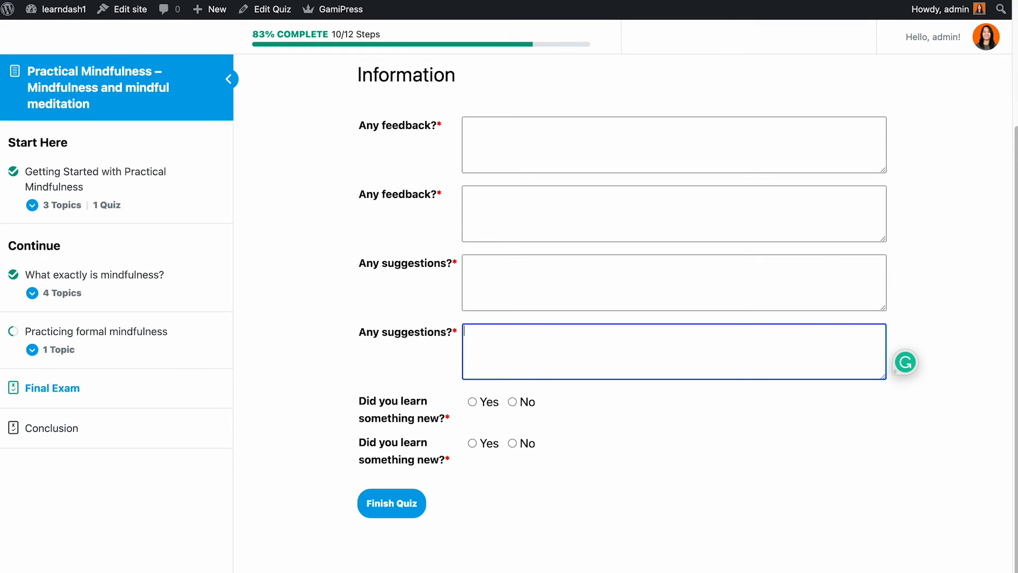
click(56, 0)
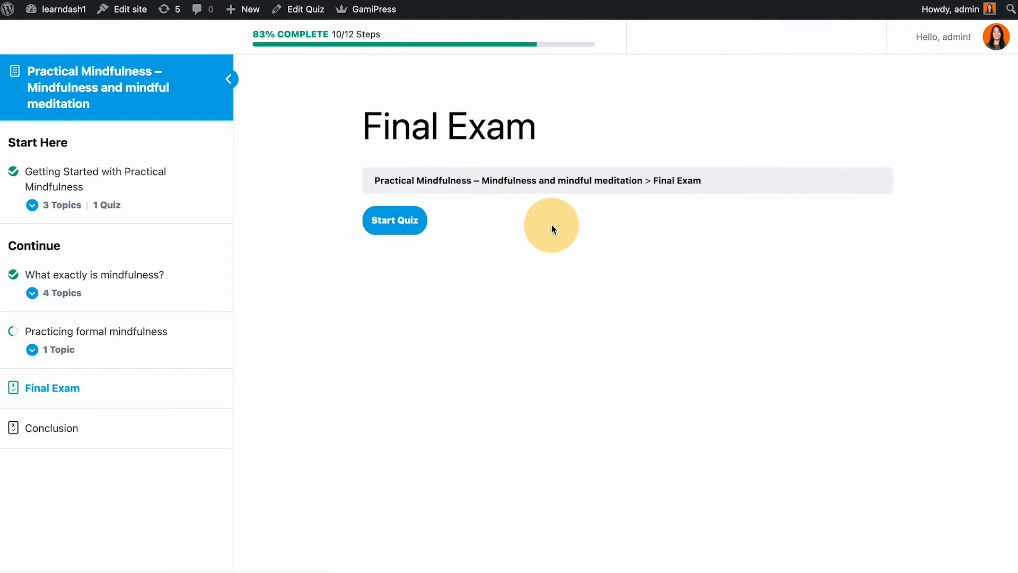
click(396, 217)
click(447, 348)
click(420, 423)
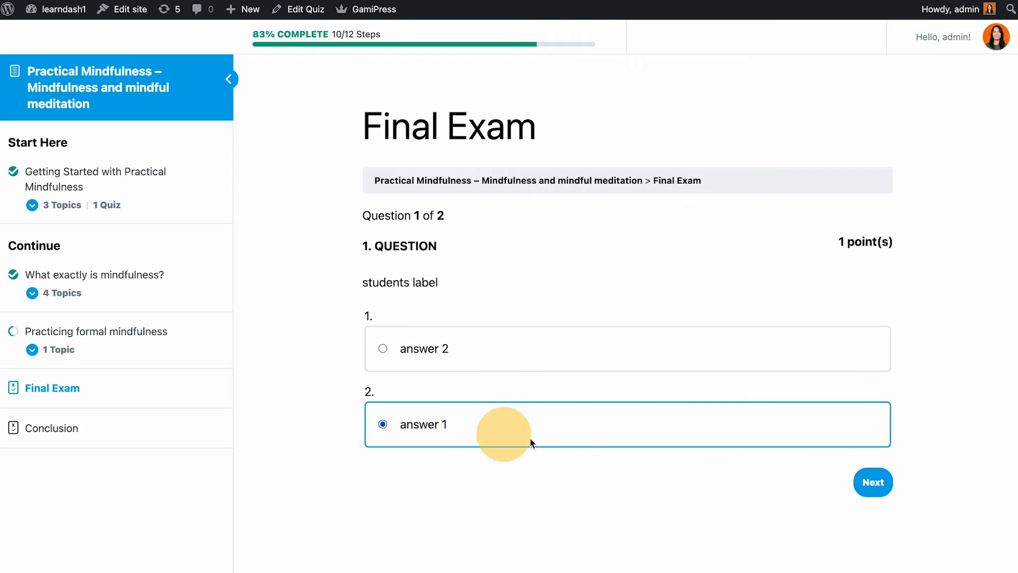
click(879, 480)
click(438, 424)
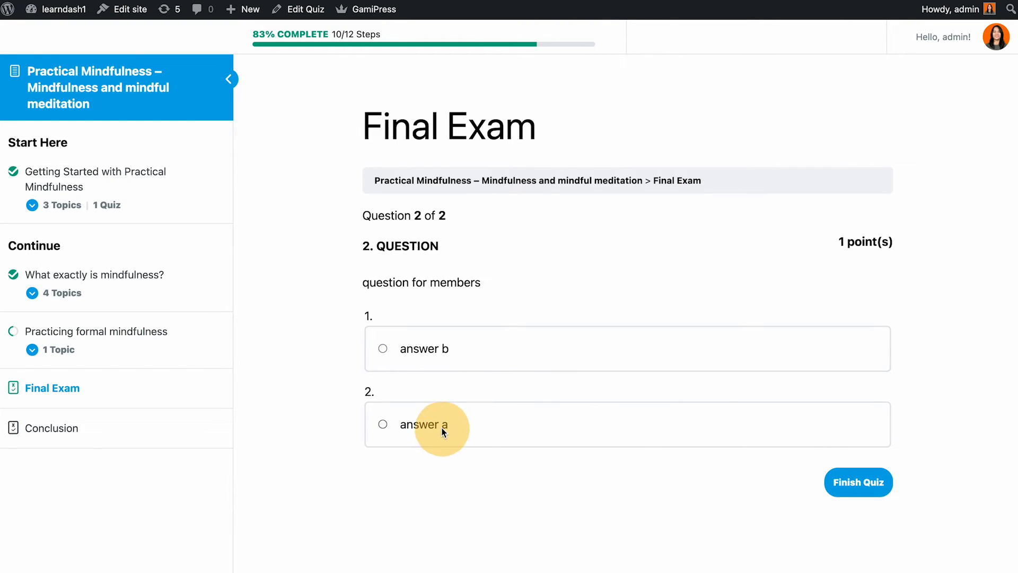
click(864, 482)
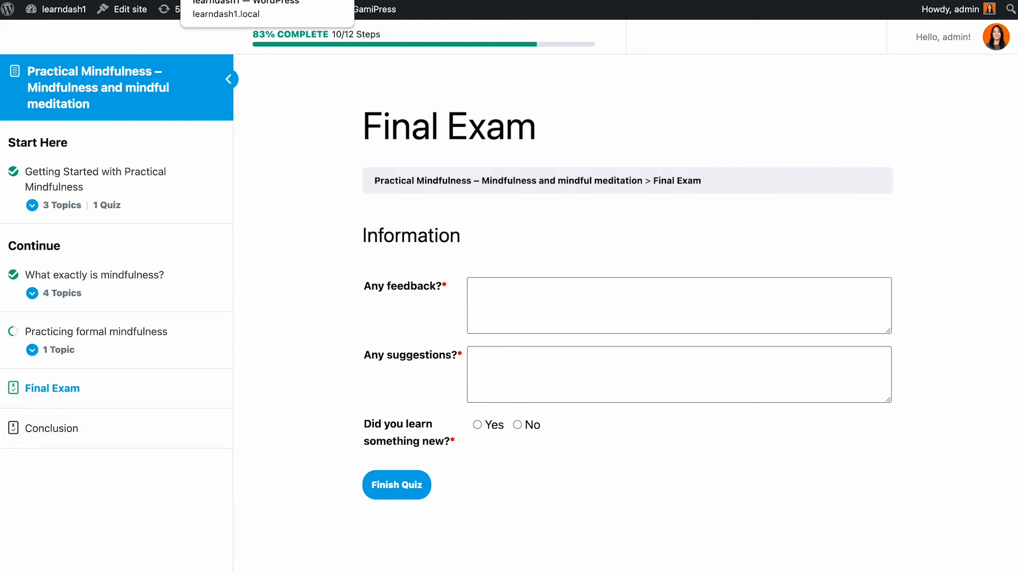
Enable the quiz's Leaderboard and its display below the result text on the results page, and review the sorting options, keeping Best user.
click(255, 1)
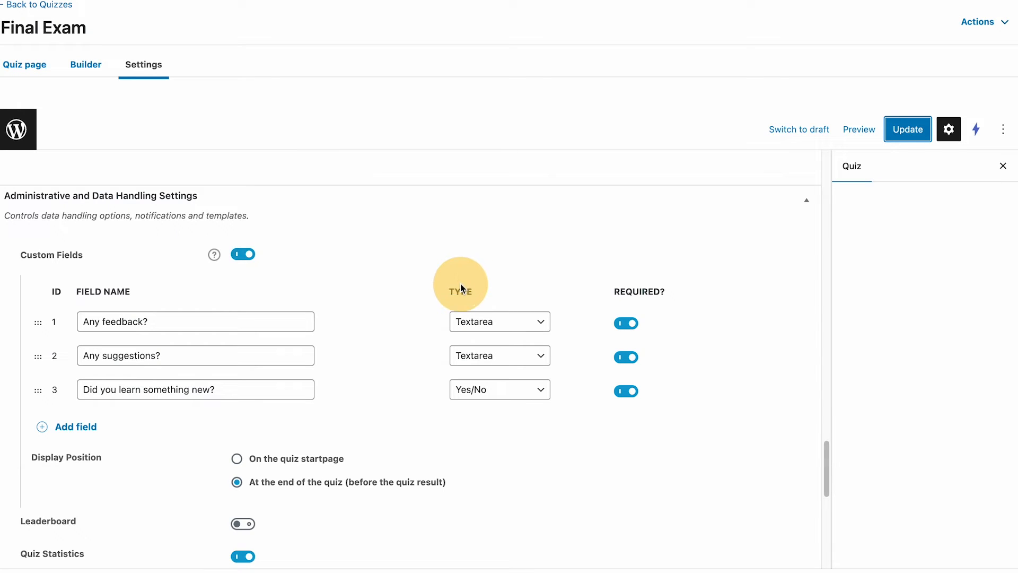
scroll(352, 318, down, 6)
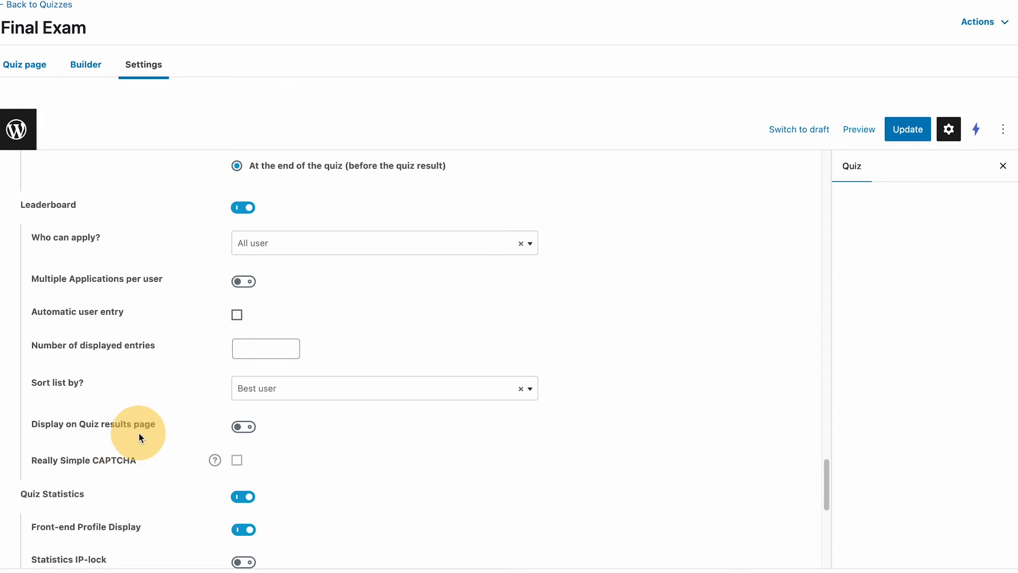
click(244, 427)
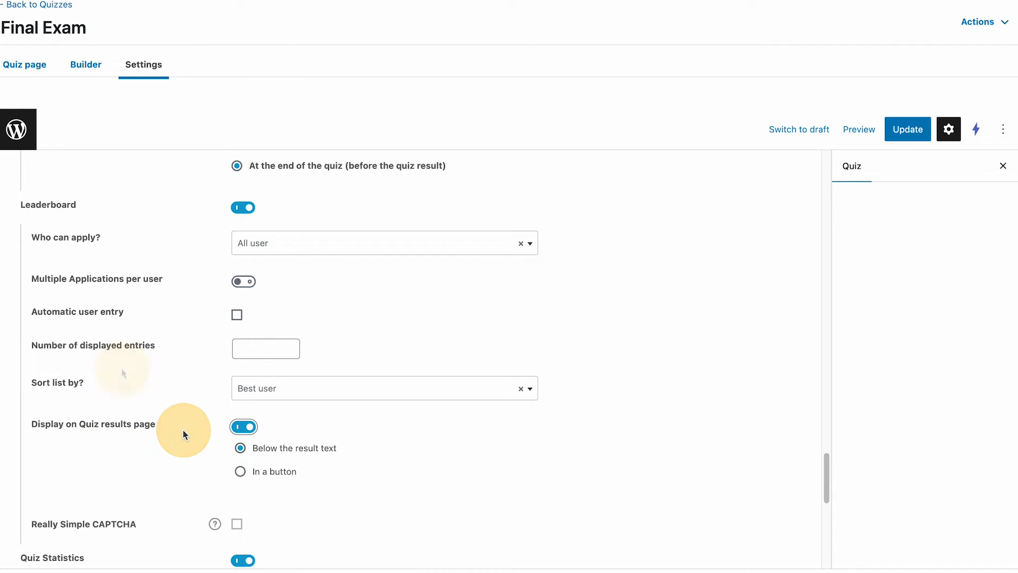
click(298, 391)
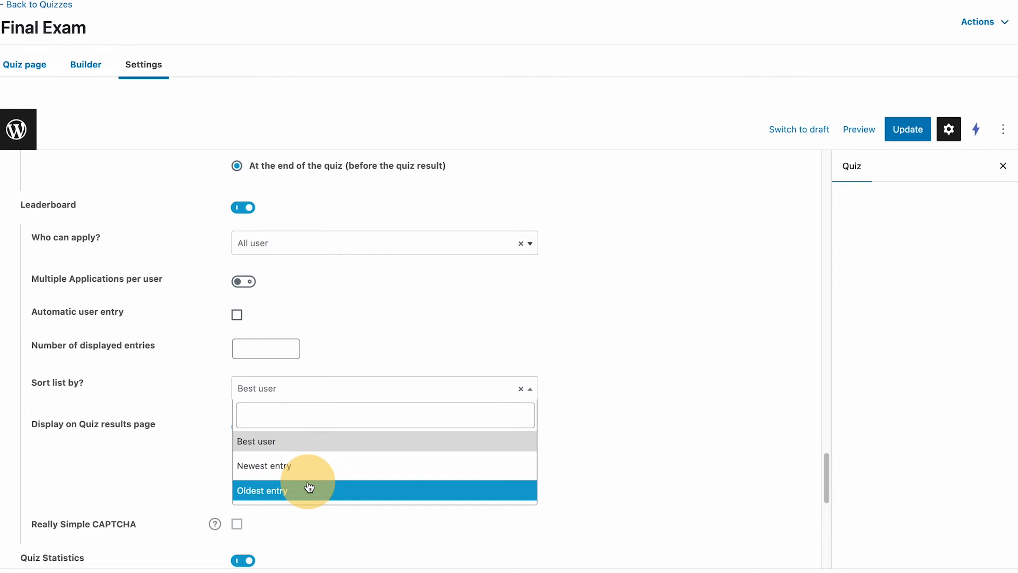
click(586, 416)
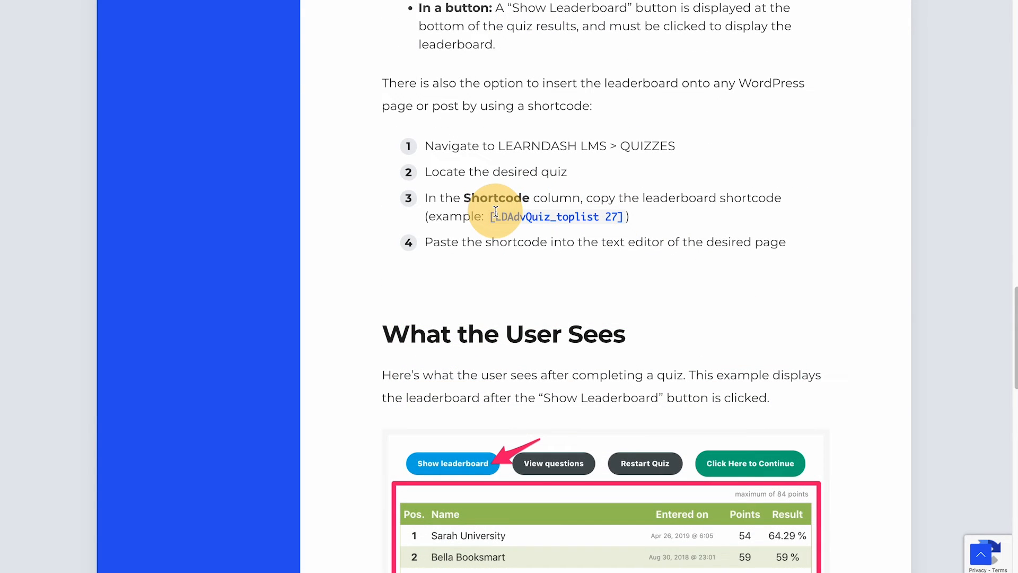
In the LearnDash documentation, highlight the leaderboard shortcode [LDAdvQuiz_toplist 27] and read how users see the leaderboard.
drag(485, 217, 625, 217)
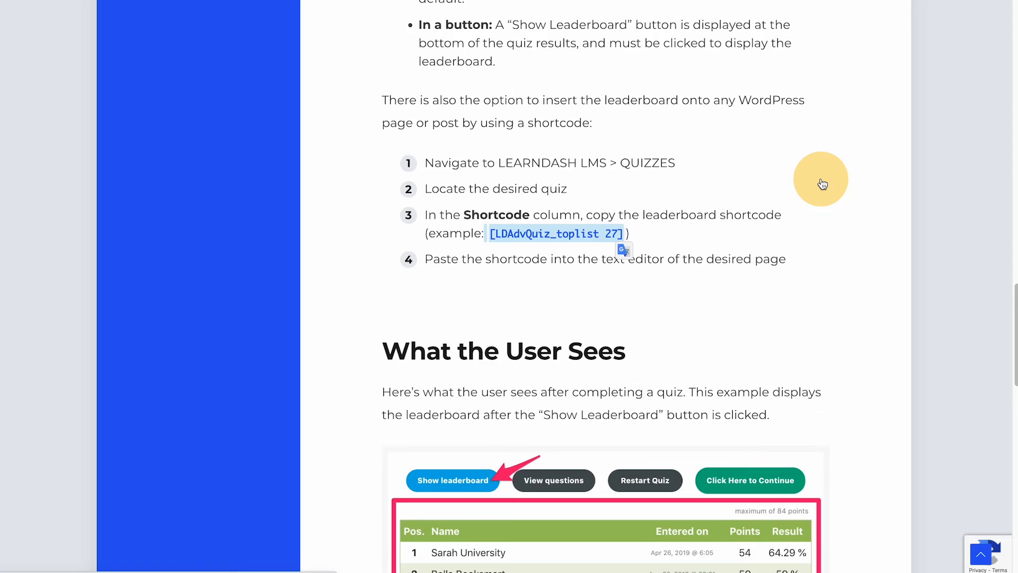
scroll(823, 182, down, 3)
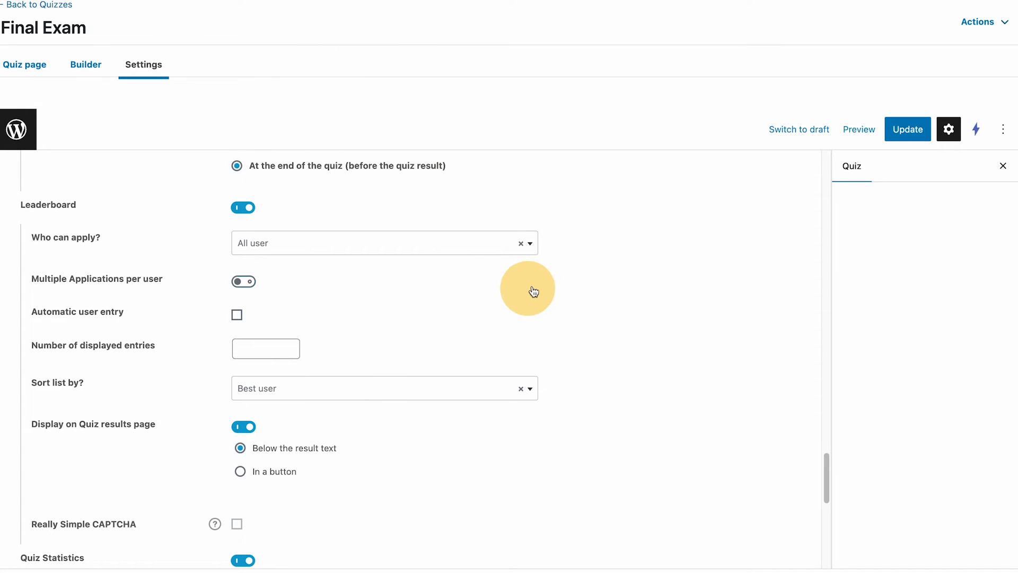
Find "Quiz Statistics" in the LearnDash documentation and read how users view their previous answers, highlighting "View Questions".
scroll(612, 263, down, 2)
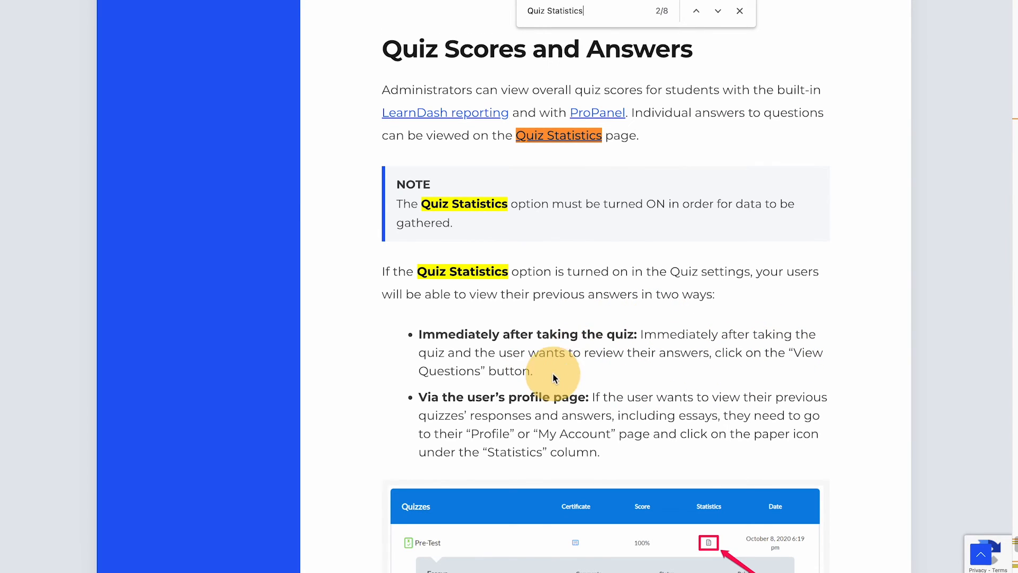
drag(480, 370, 793, 352)
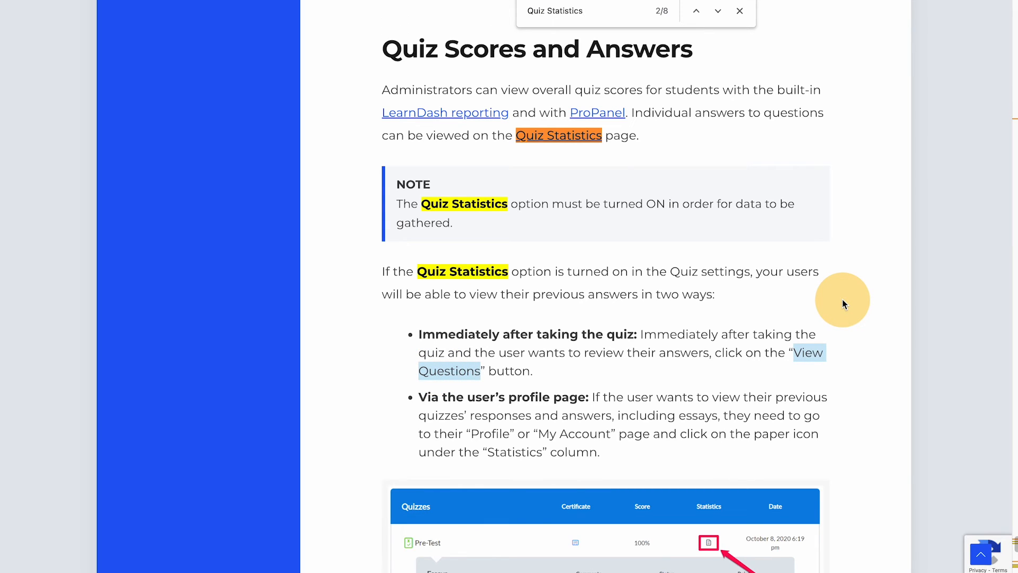
scroll(609, 307, down, 1)
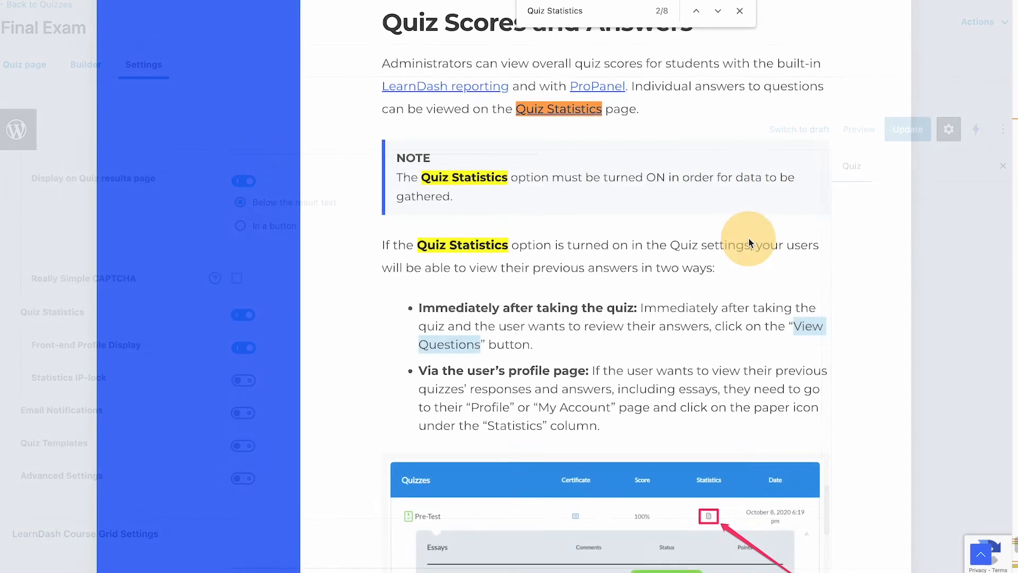
scroll(749, 238, down, 5)
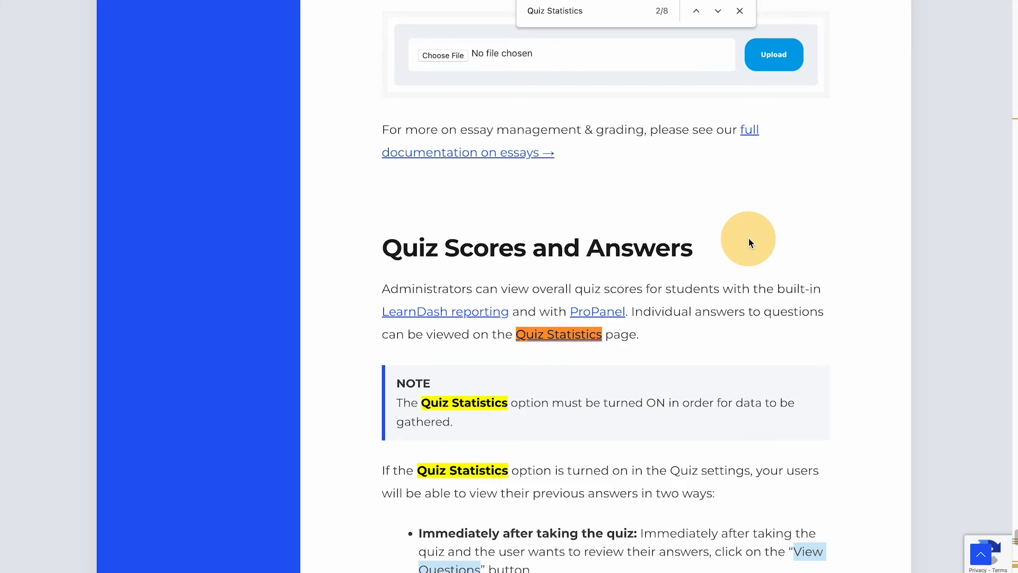
scroll(800, 329, up, 15)
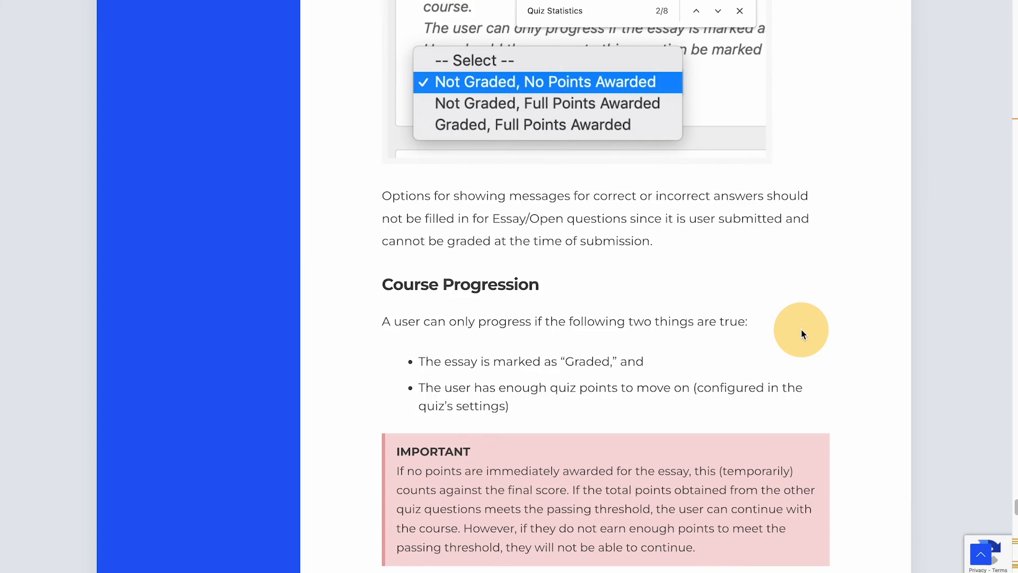
In the LearnDash documentation, read the Question Categories section through Hints, highlighting the passage and sample on per-category percentage scores.
click(696, 11)
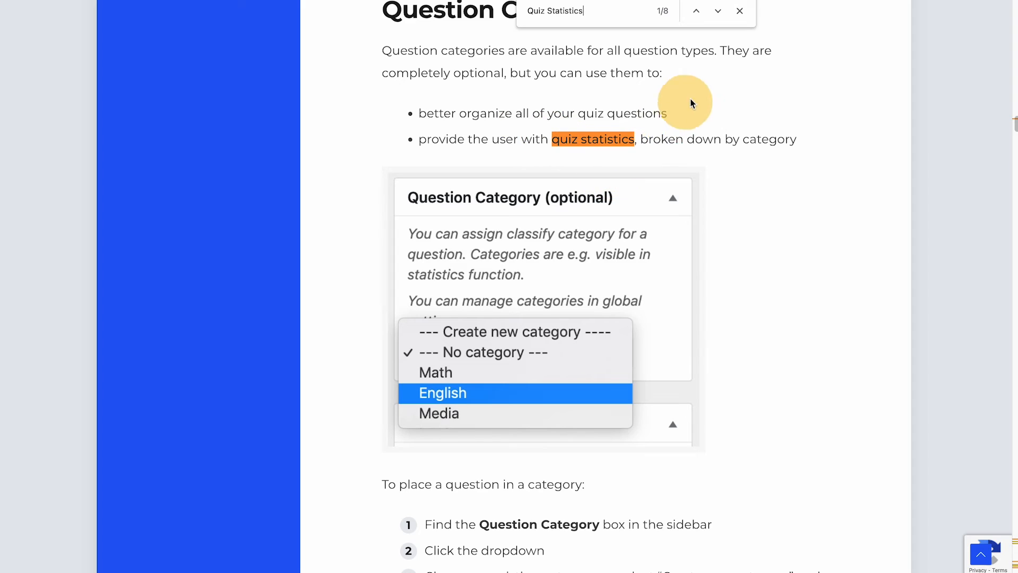
scroll(727, 256, down, 12)
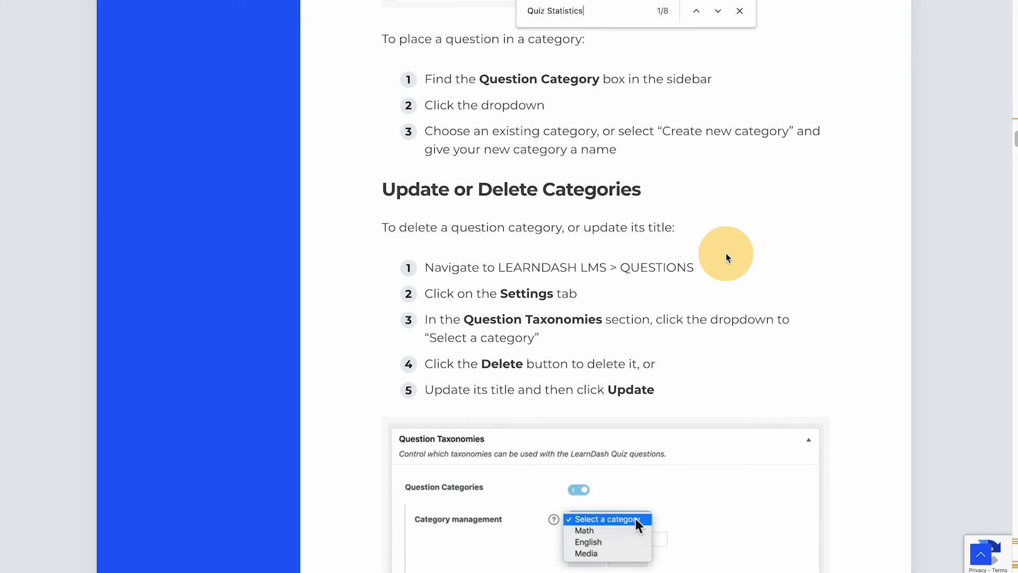
scroll(726, 265, down, 1)
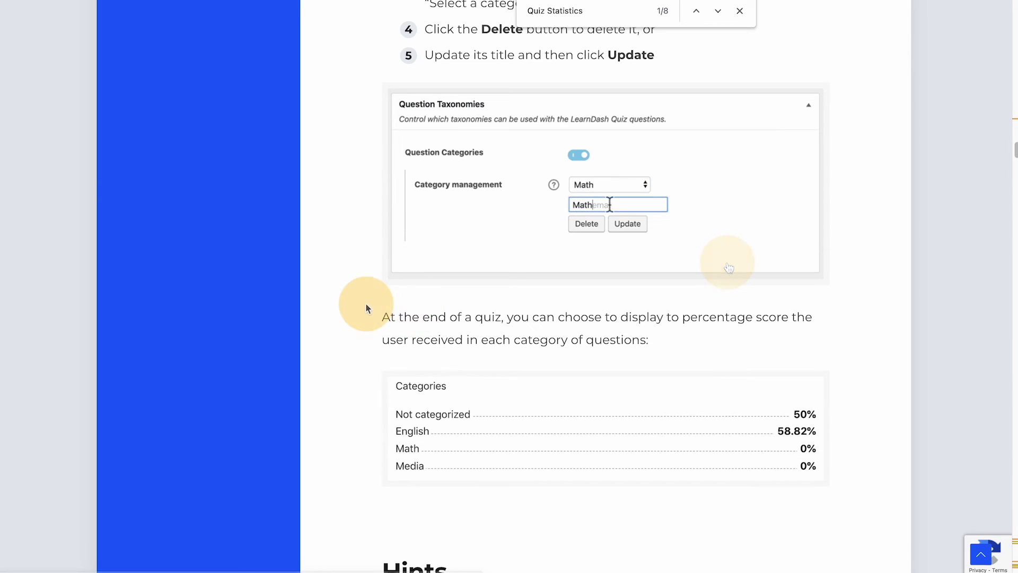
drag(370, 321, 653, 396)
scroll(824, 421, down, 1)
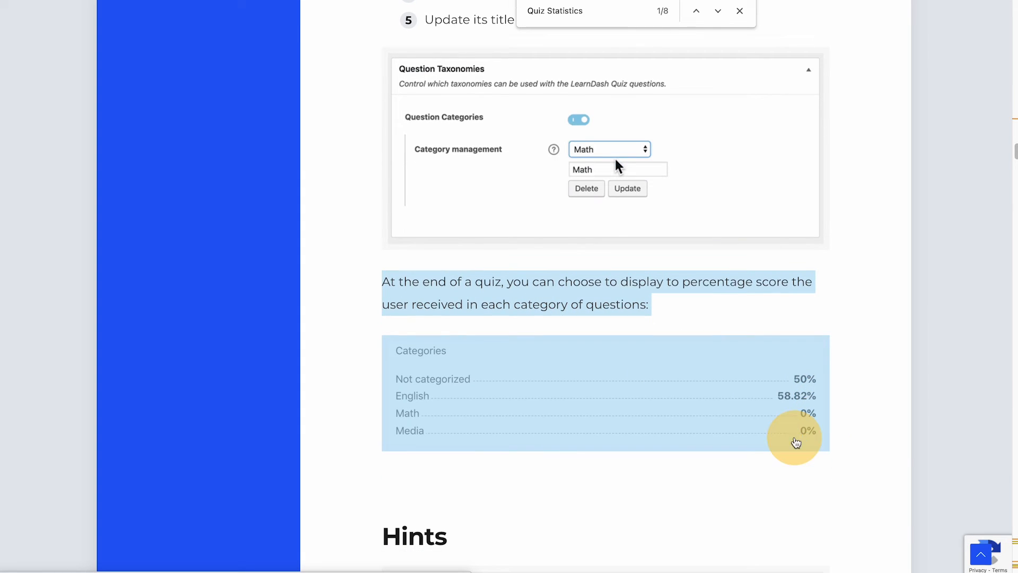
scroll(828, 419, down, 1)
scroll(807, 409, down, 6)
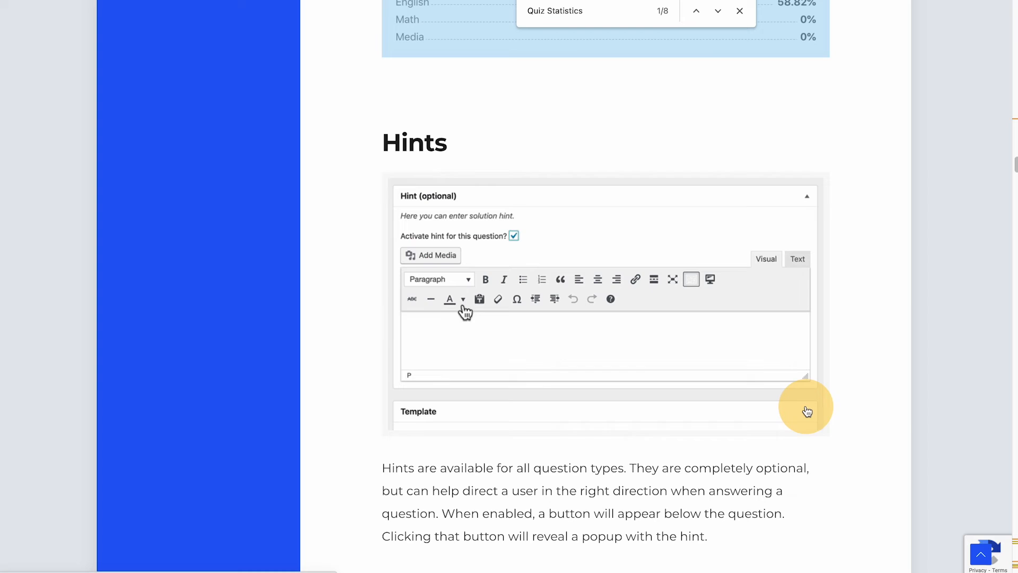
scroll(804, 405, down, 4)
scroll(803, 404, up, 6)
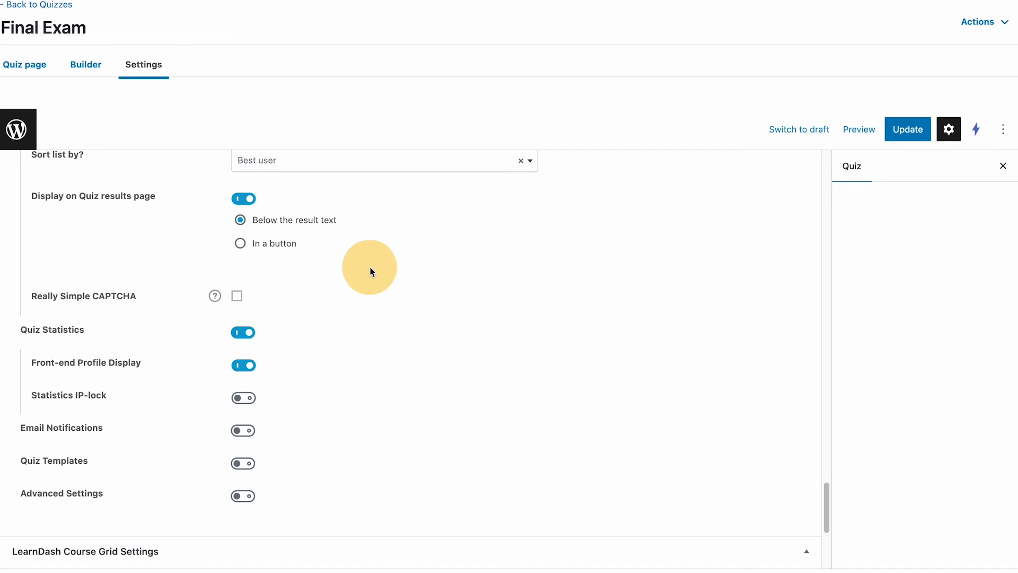
Enable Email Notifications for the Final Exam, and review the Quiz Email Settings for admin and user messages in the global quiz settings.
click(242, 376)
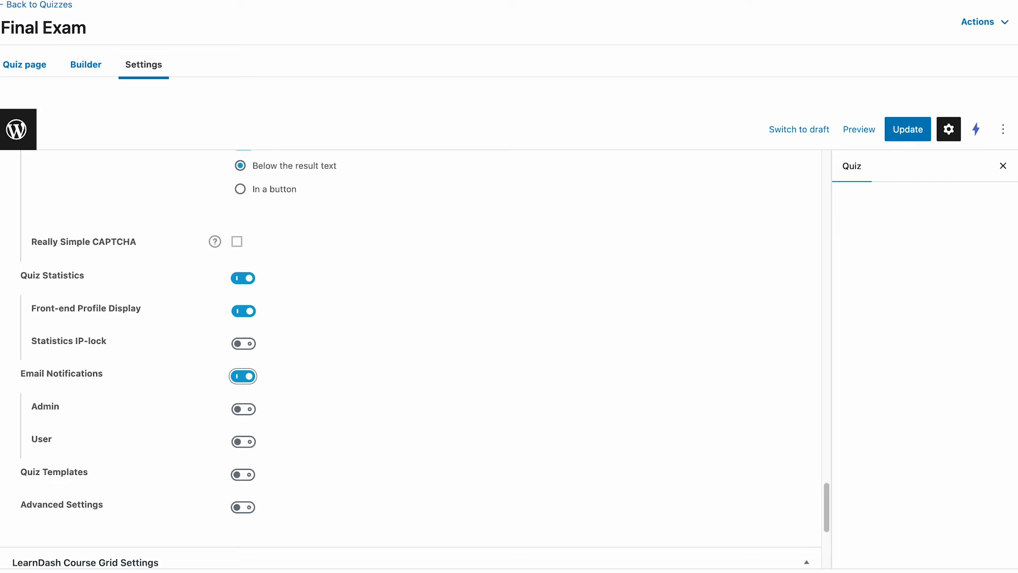
click(27, 6)
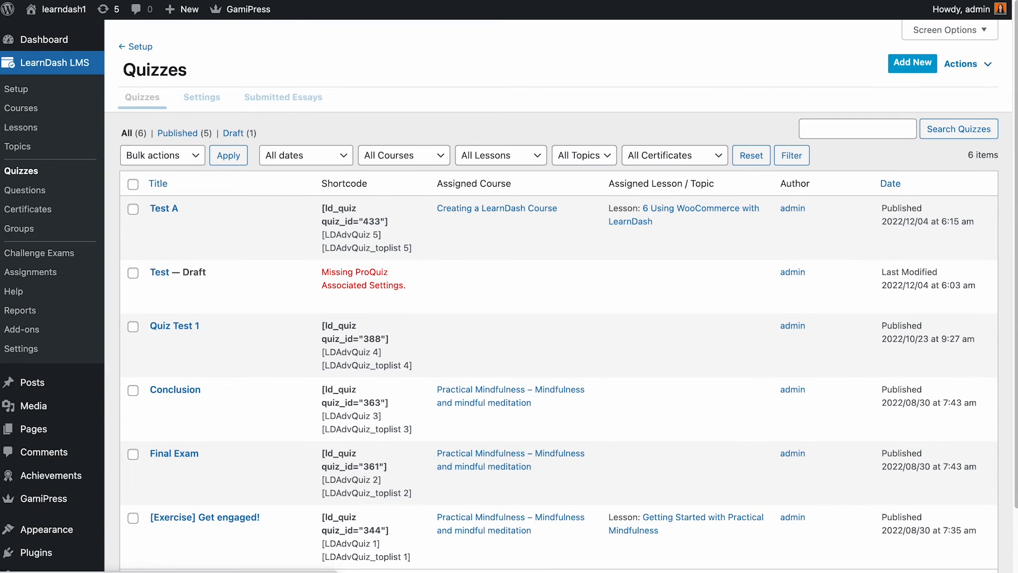
click(196, 105)
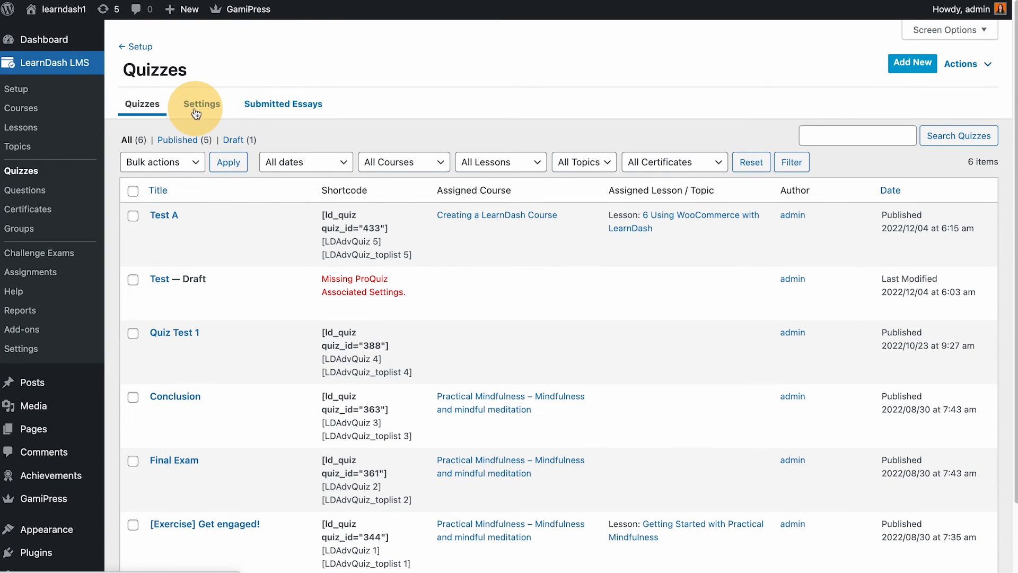
scroll(409, 238, down, 8)
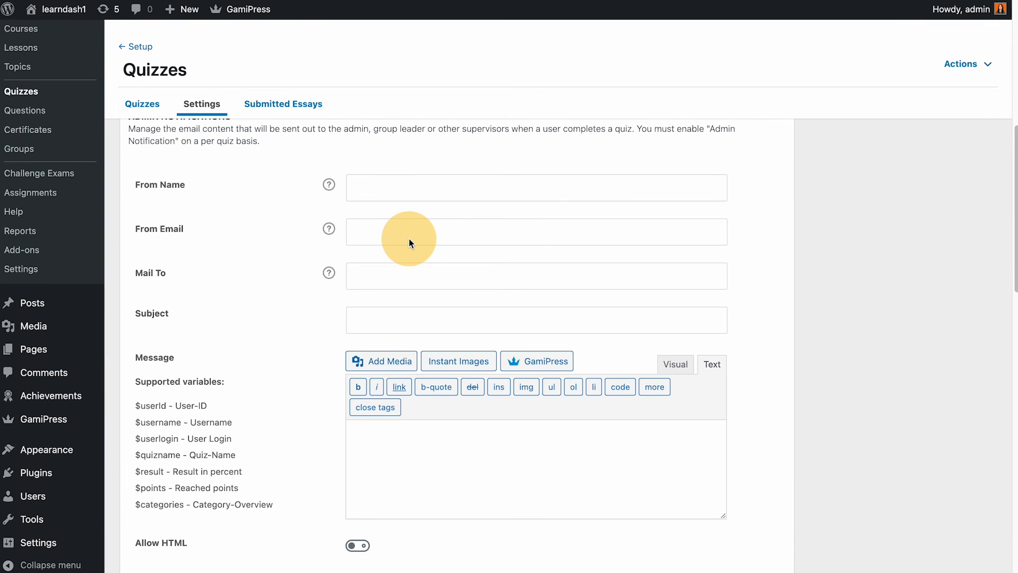
scroll(409, 238, down, 5)
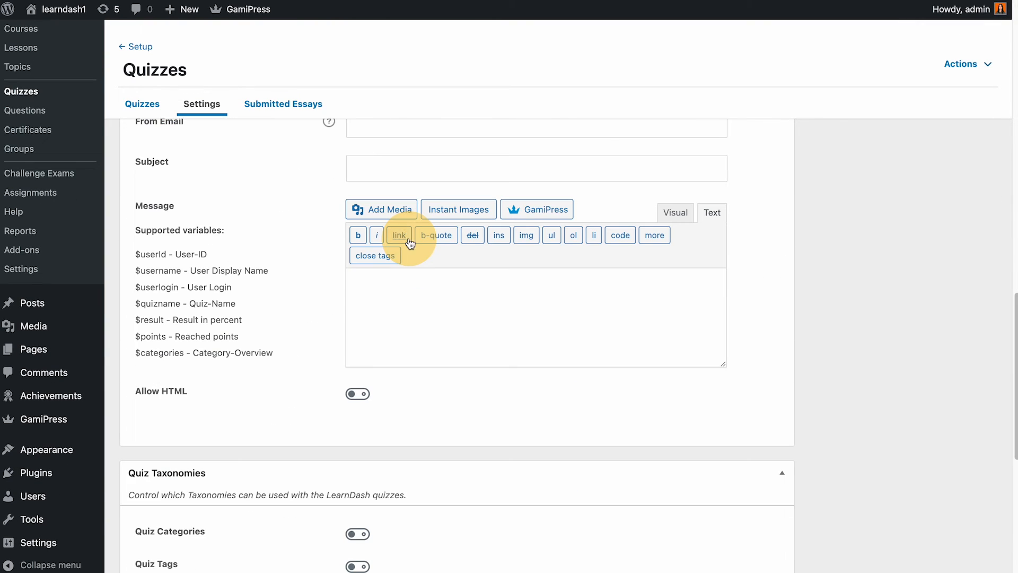
scroll(409, 239, up, 20)
scroll(409, 243, down, 4)
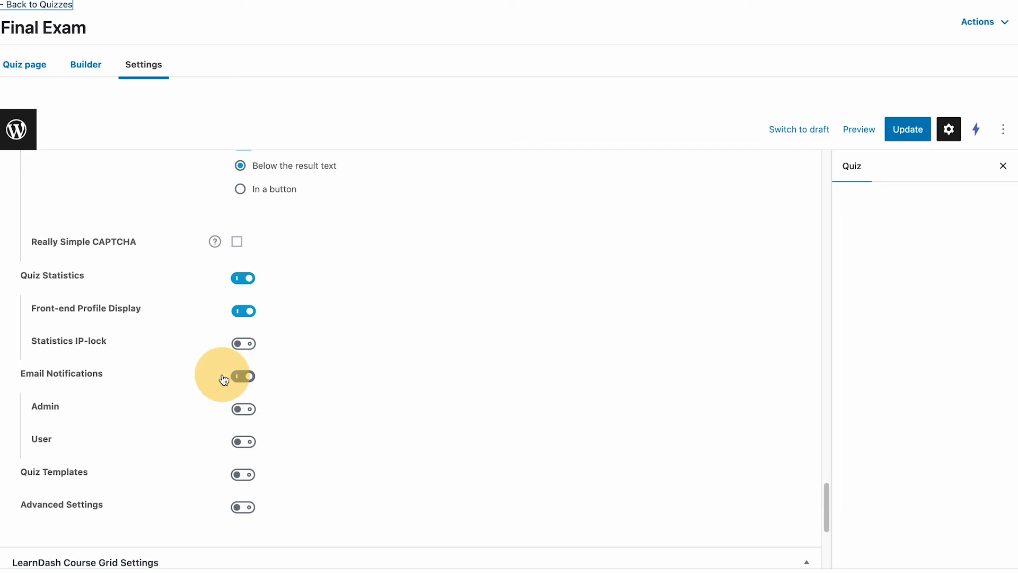
Check the Admin and User notification options by toggling each on and off, and disable Email Notifications for the quiz.
click(245, 409)
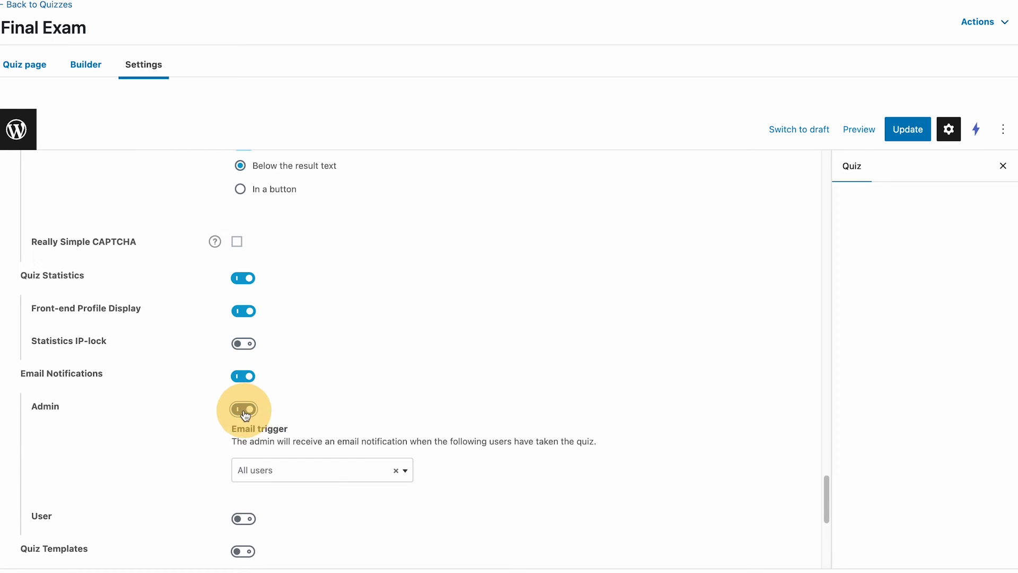
click(245, 411)
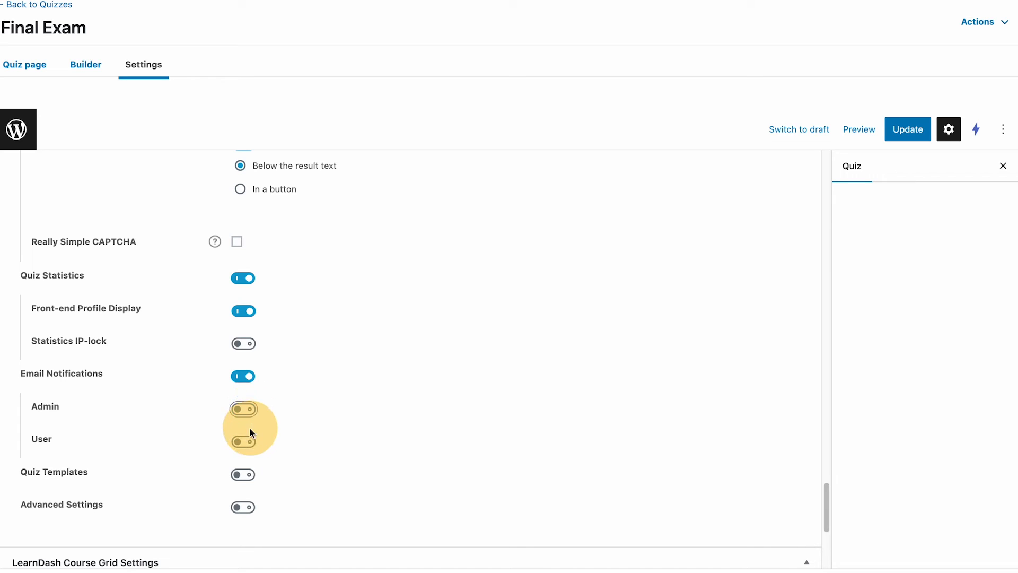
click(247, 442)
click(248, 443)
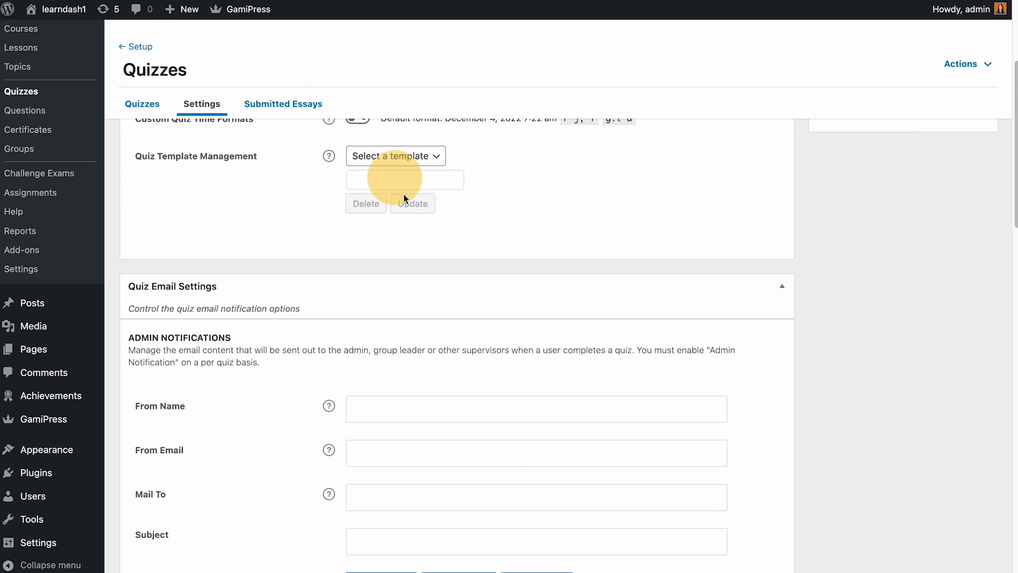
click(432, 404)
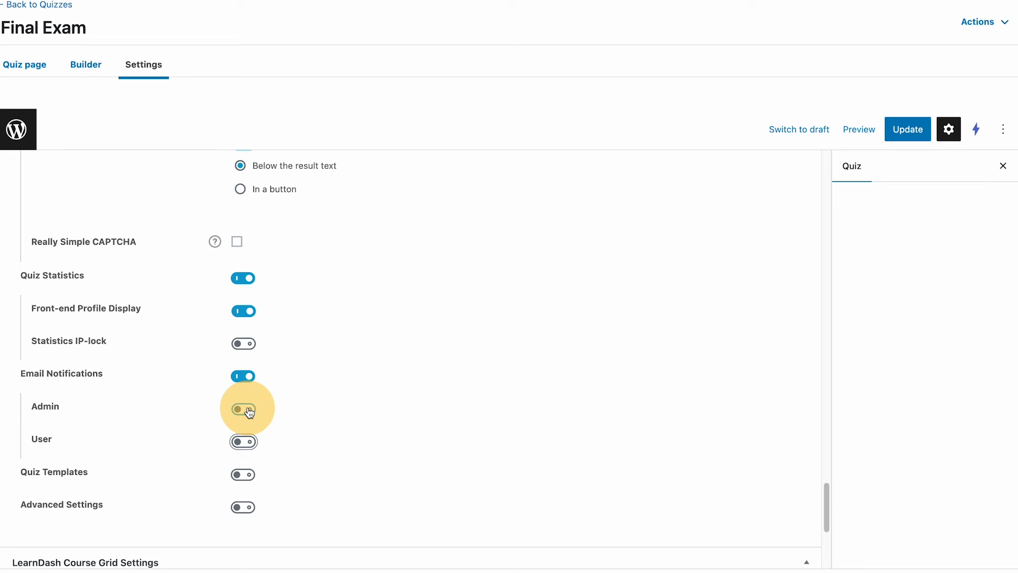
click(242, 377)
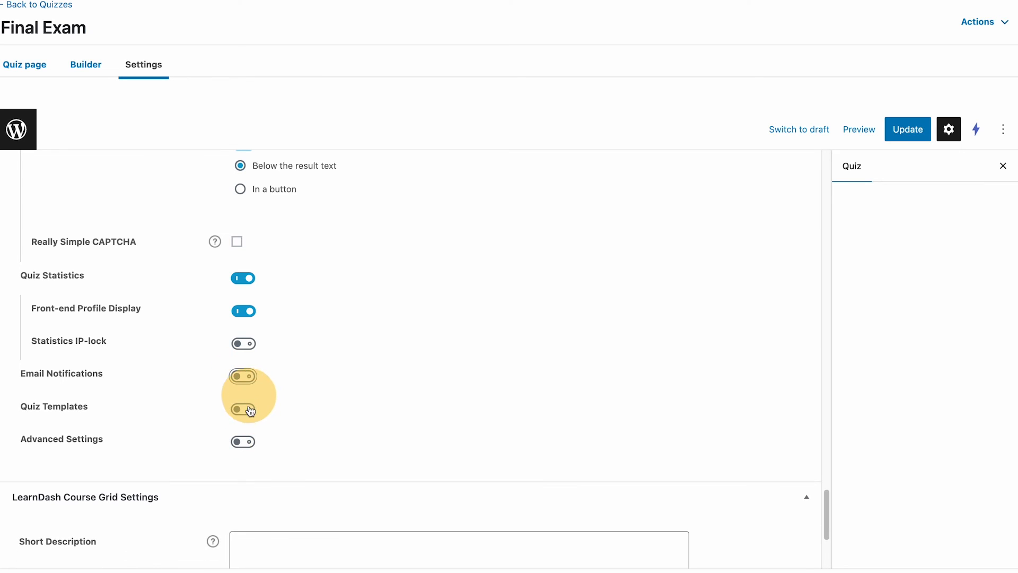
Enable Quiz Templates to check the Save as Template choices, and disable it without picking a template.
click(247, 410)
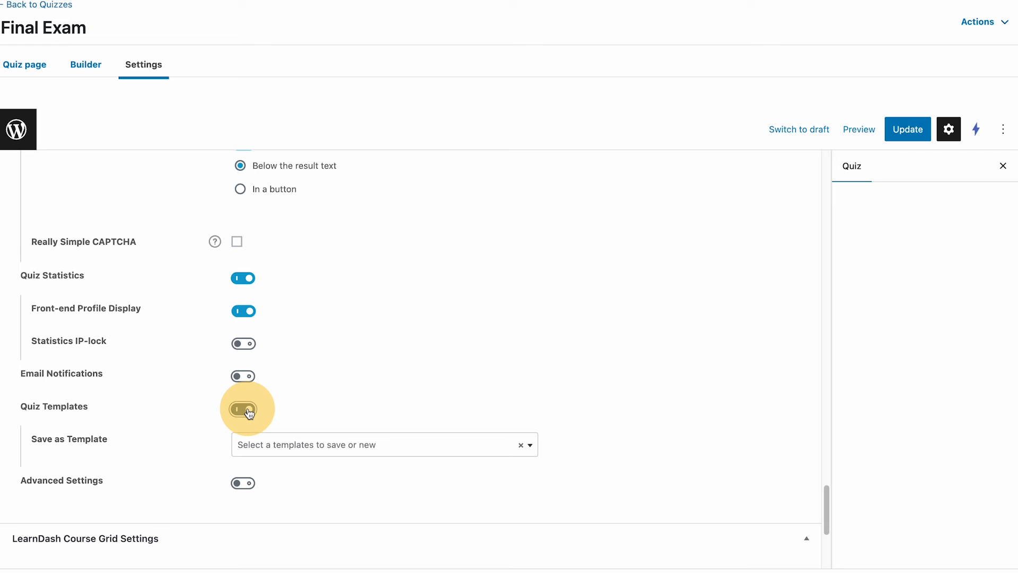
click(281, 454)
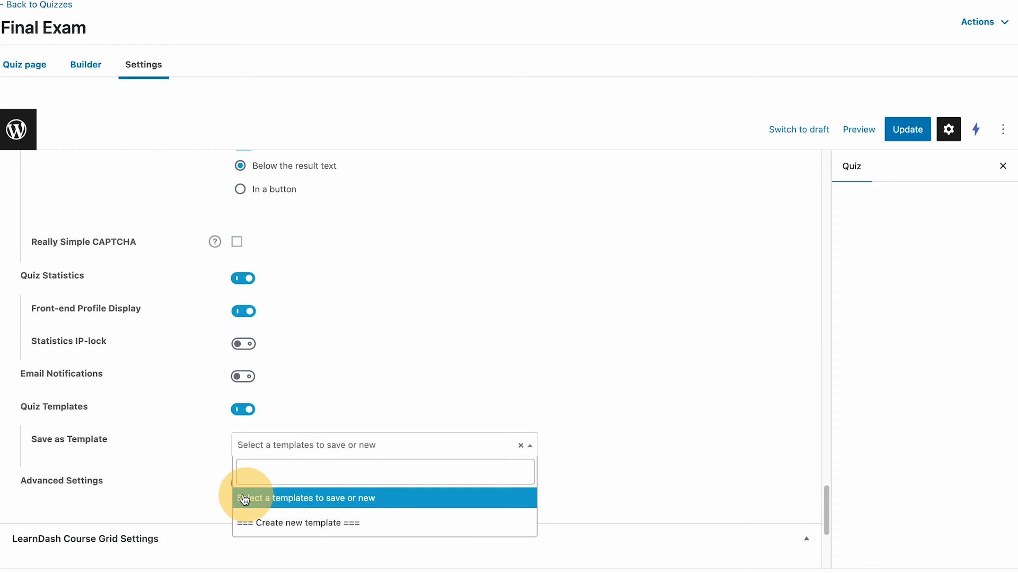
click(242, 409)
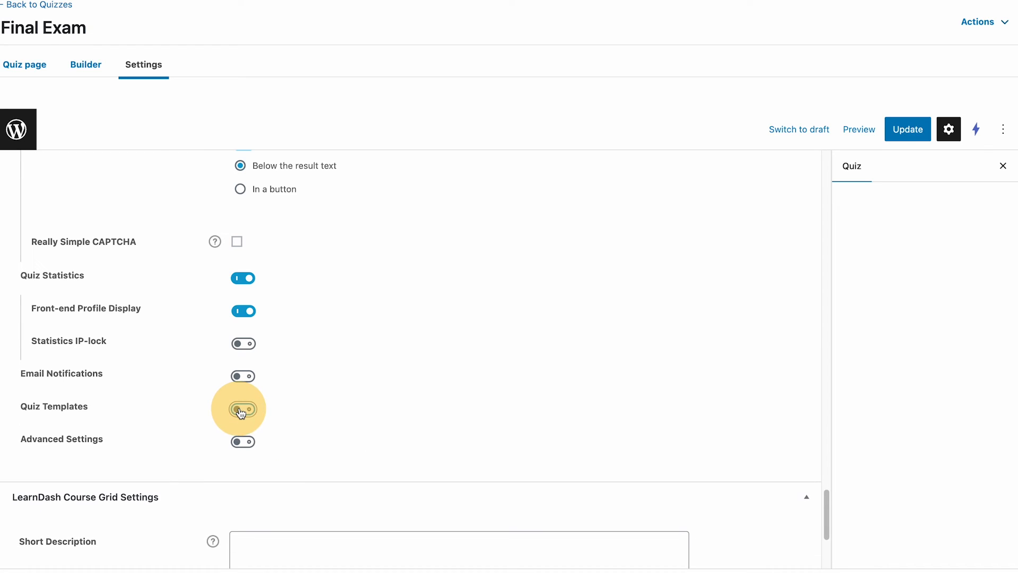
Enable the quiz's Advanced Settings and its Browser Cookie Answer Protection.
click(243, 442)
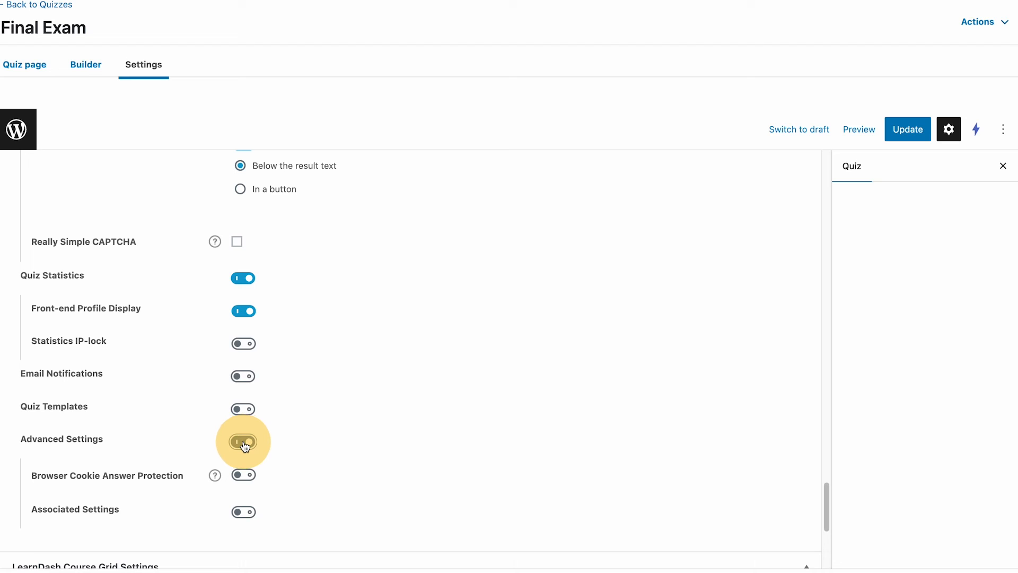
click(247, 478)
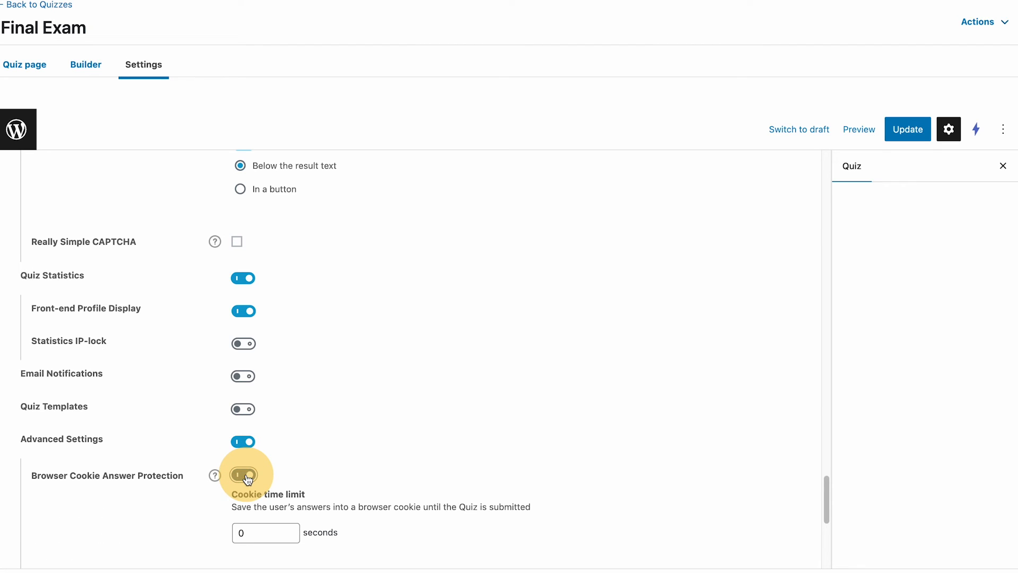
scroll(248, 479, down, 3)
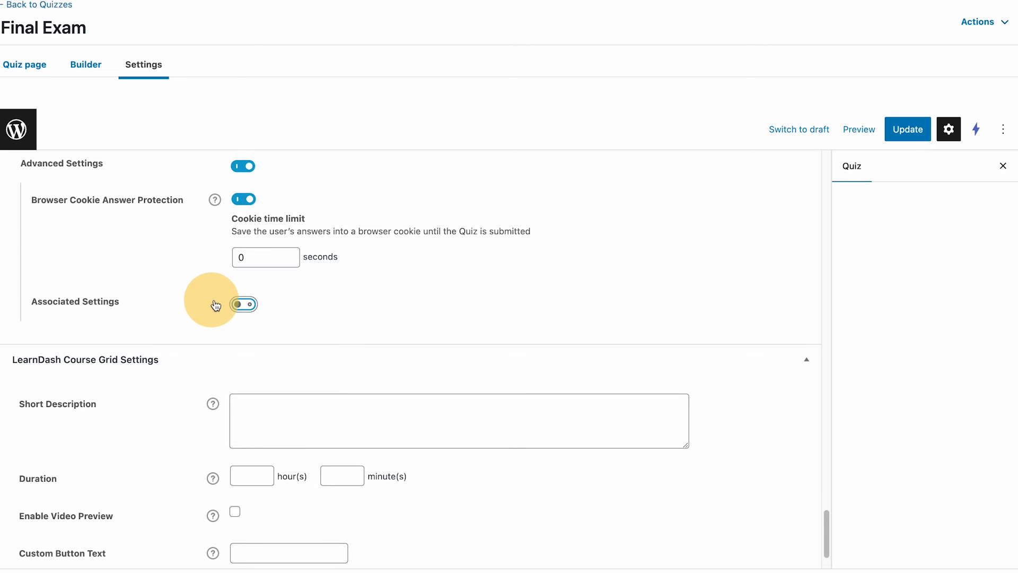
Enable Associated Settings, try database table 3 - Conclusion, restore 2 - Final Exam, and disable Associated Settings.
click(250, 307)
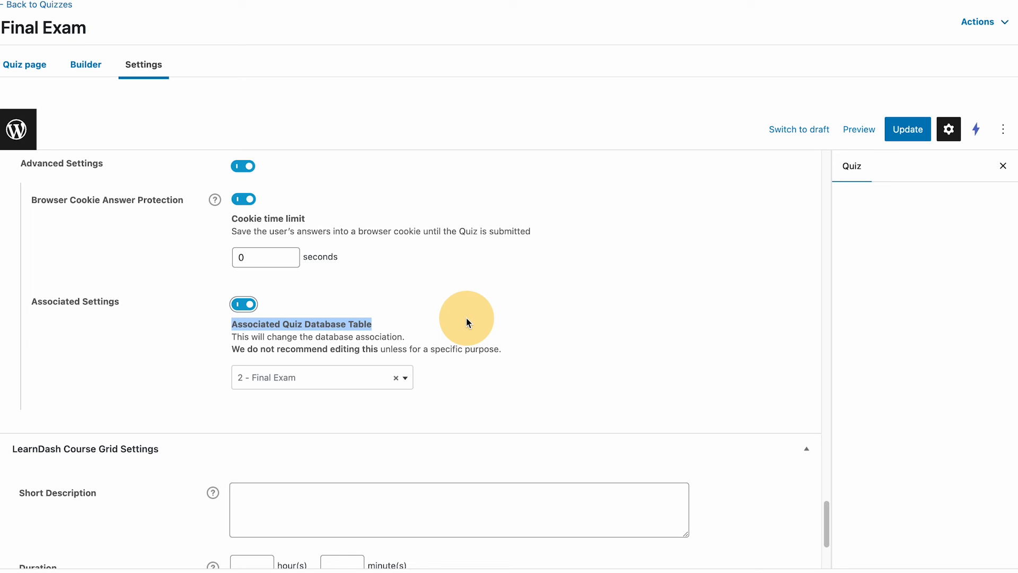
click(279, 378)
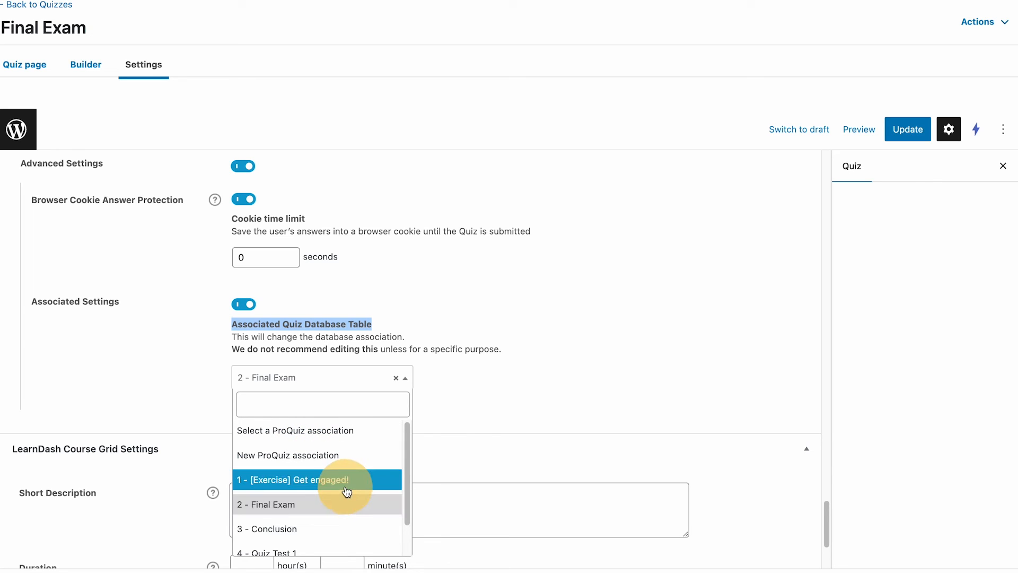
scroll(341, 485, down, 1)
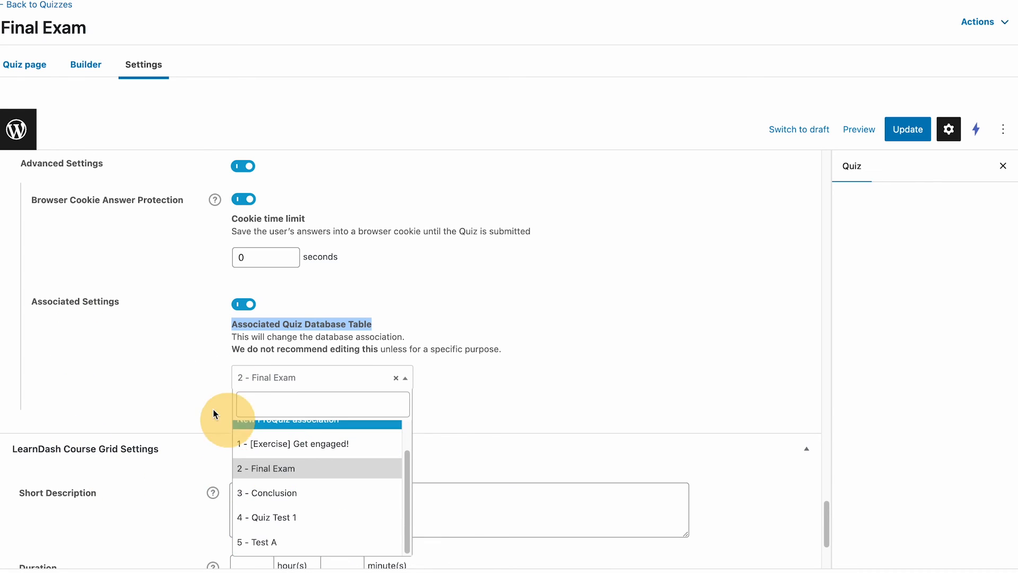
click(322, 497)
click(309, 378)
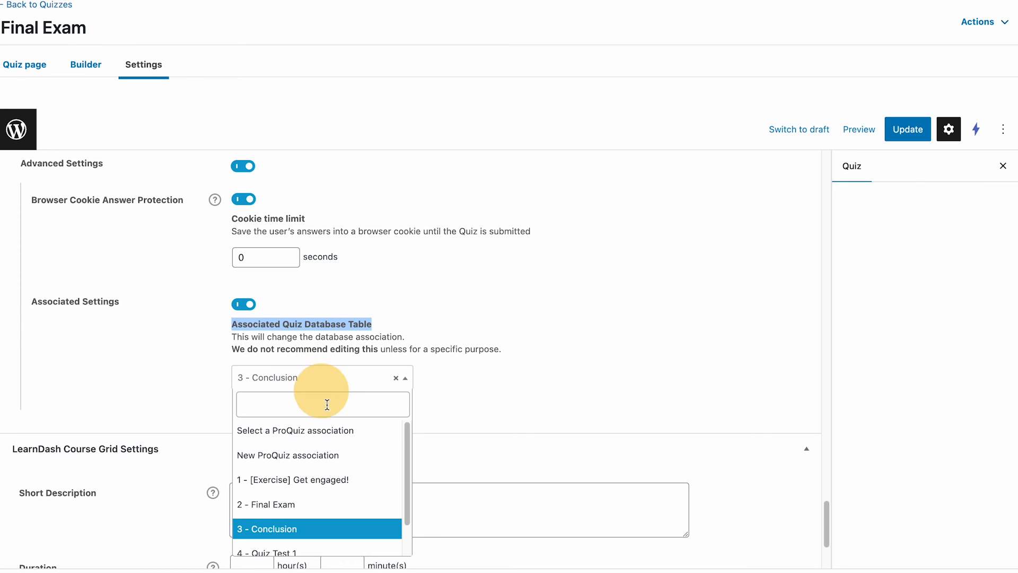
click(313, 504)
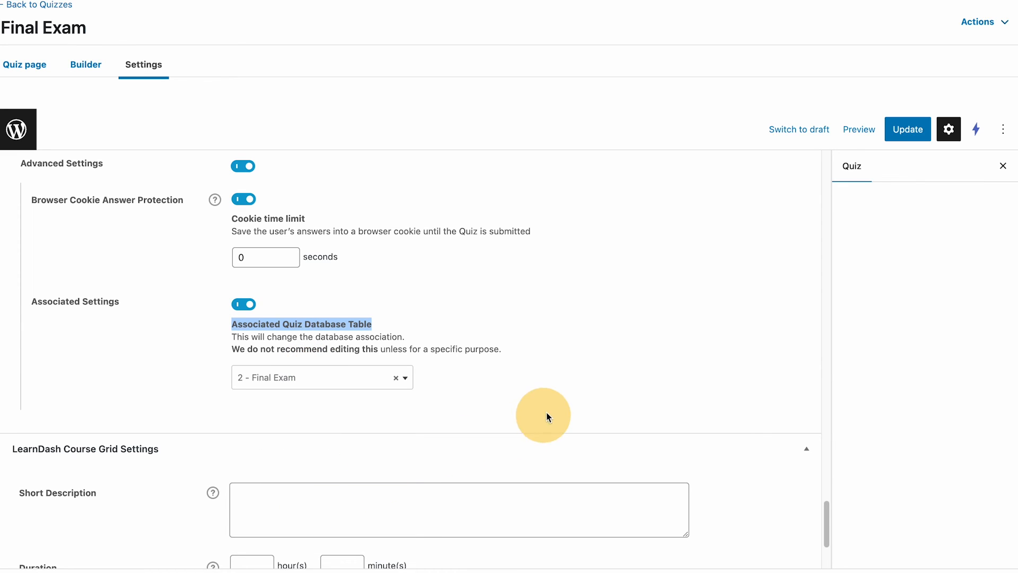
click(246, 309)
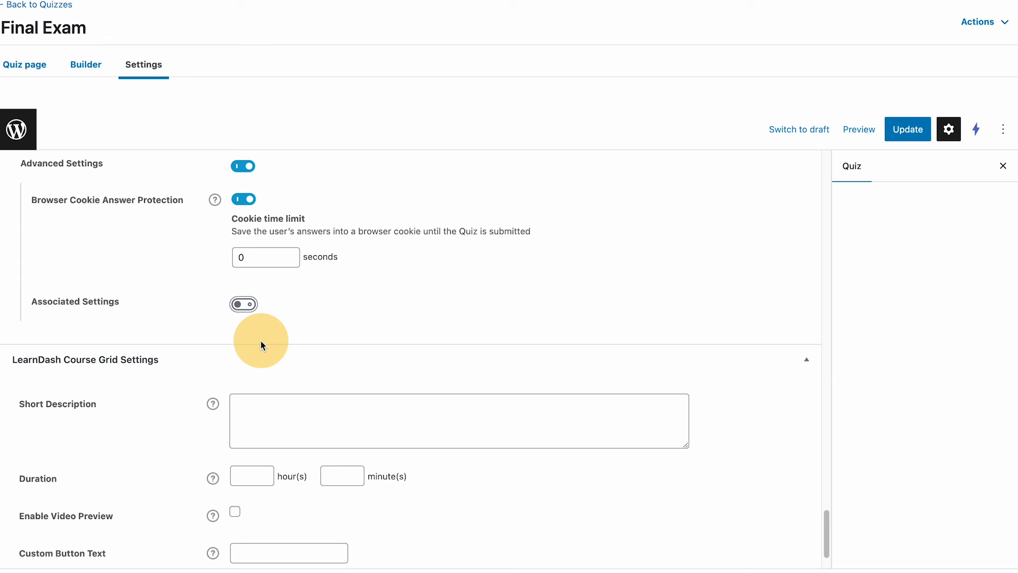
Review the Final Exam's settings, its quiz page with associated content and questions, and the quiz builder.
click(157, 69)
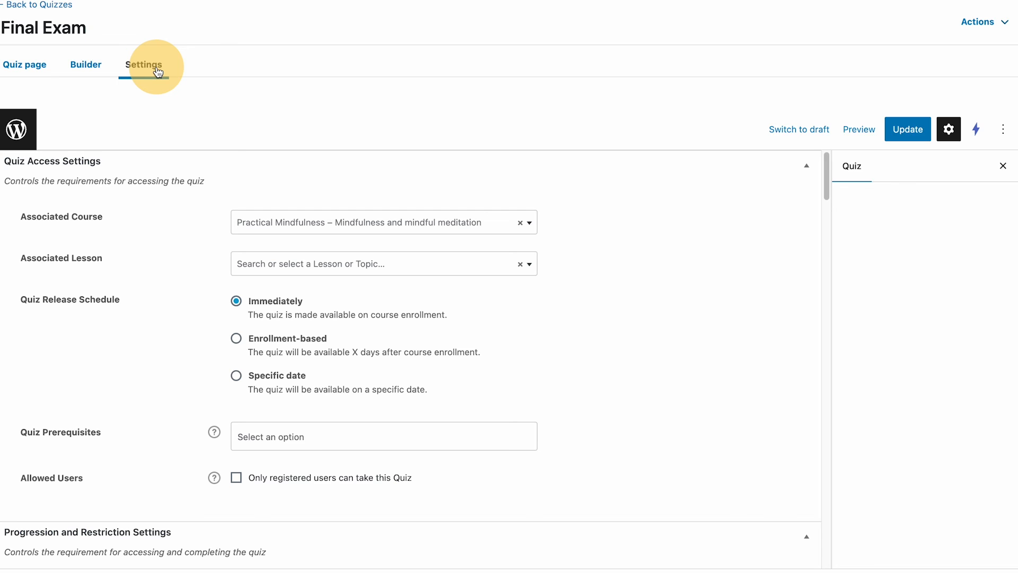
click(86, 64)
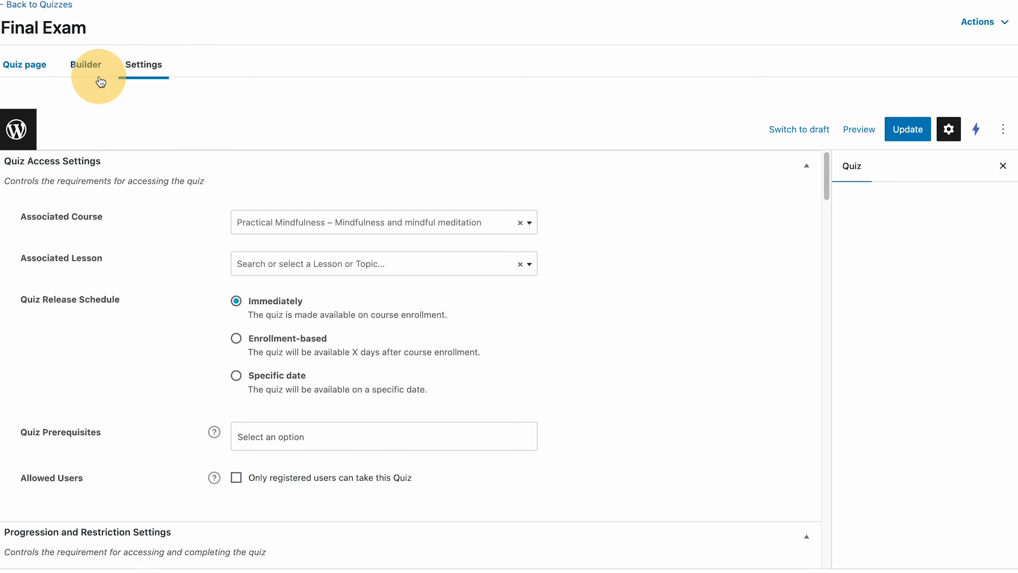
click(25, 65)
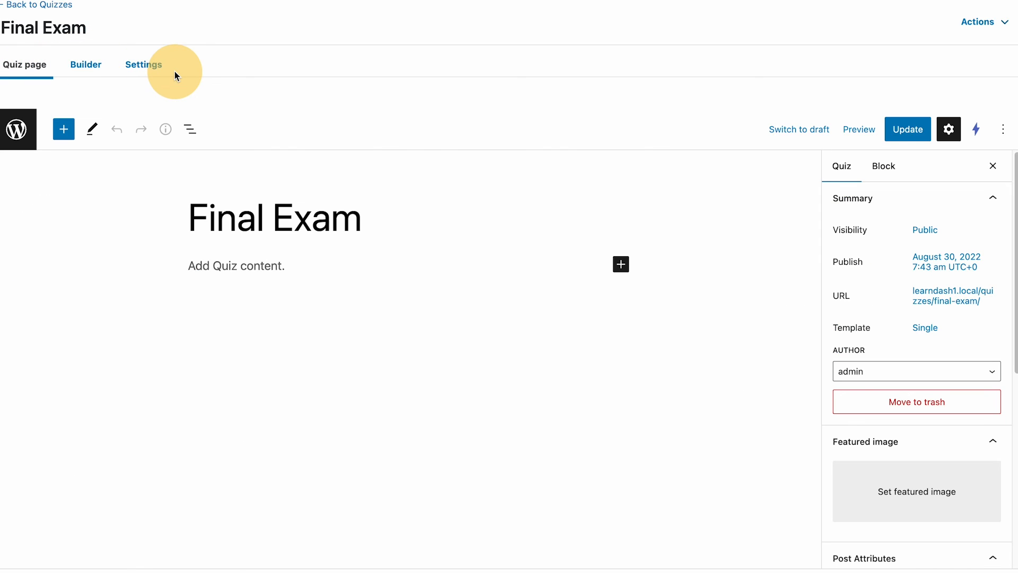
scroll(901, 299, down, 7)
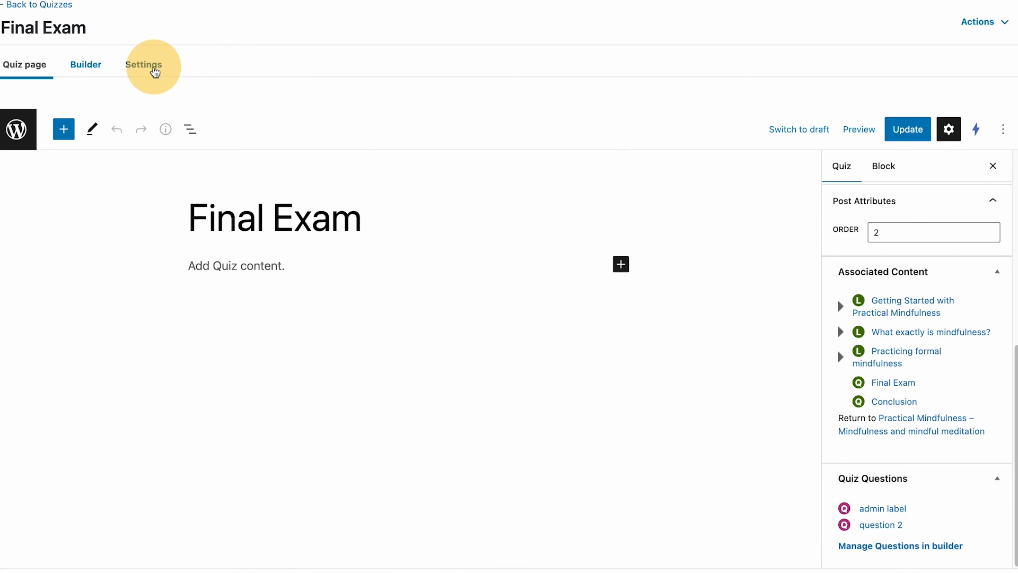
click(146, 64)
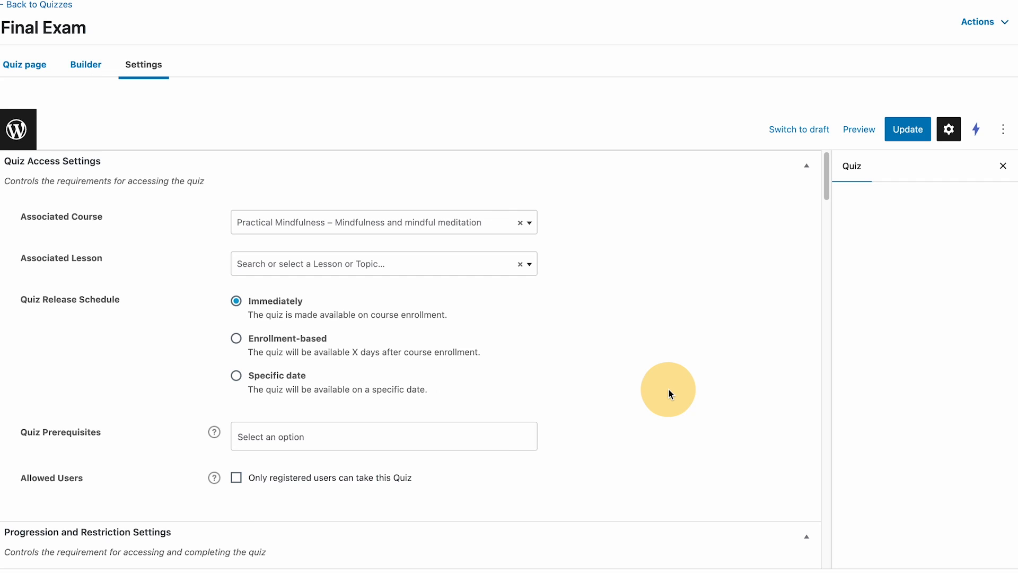
scroll(669, 389, down, 20)
scroll(710, 460, up, 20)
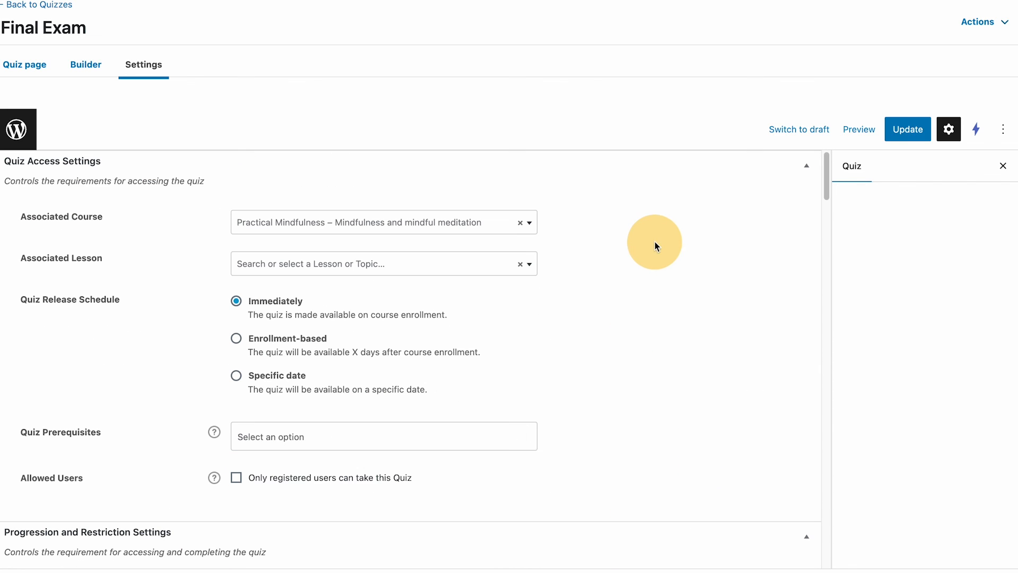
click(85, 68)
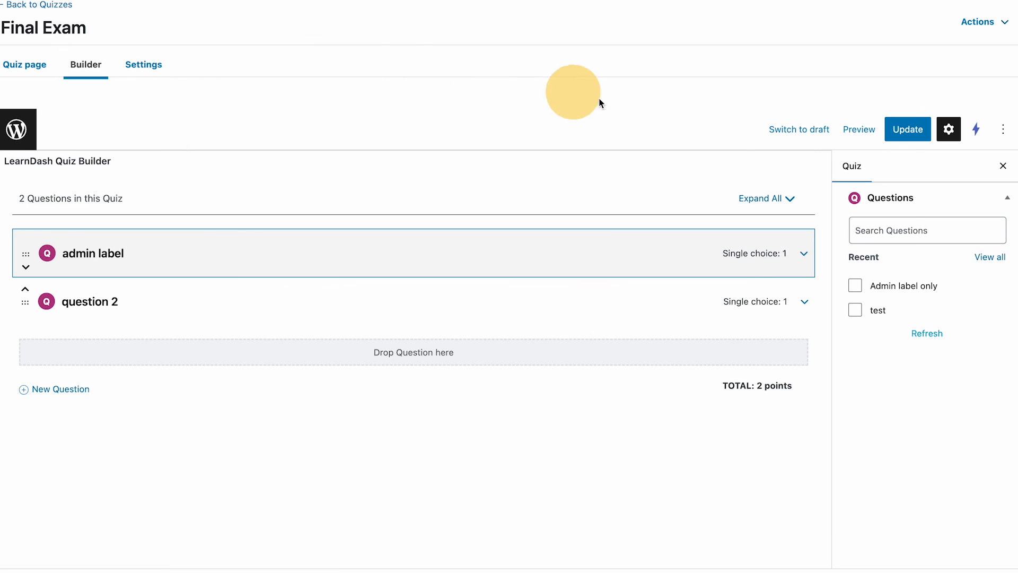